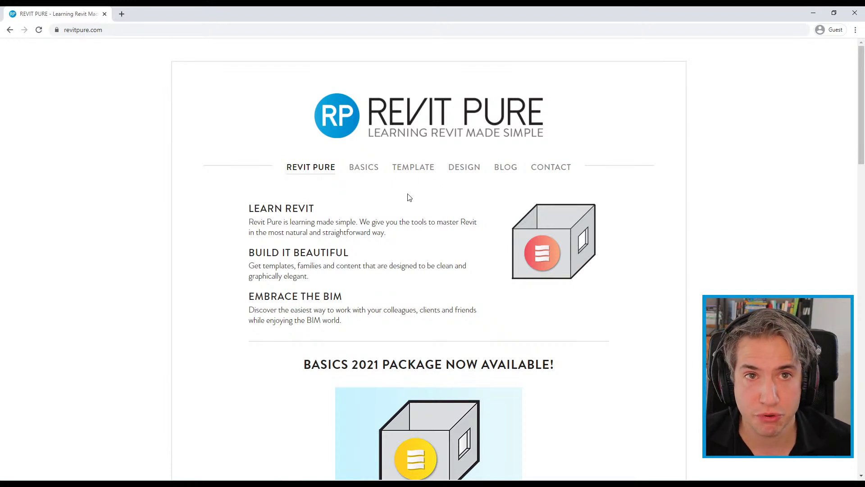
# - Browse the Basics, Design, Template and Blog pages of the Revit Pure website
pyautogui.click(365, 171)
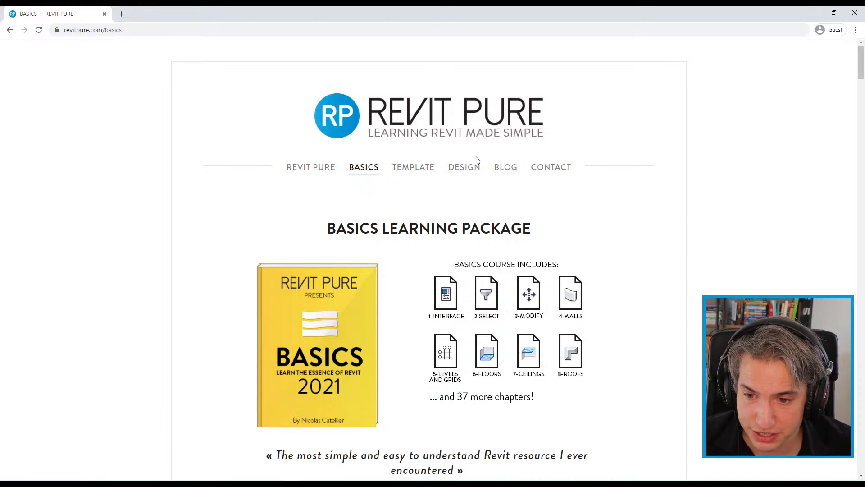
pyautogui.click(467, 169)
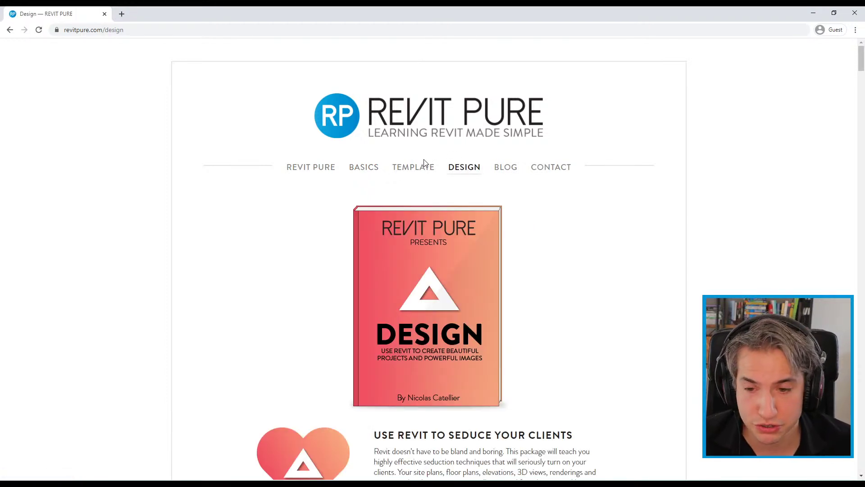
pyautogui.click(421, 171)
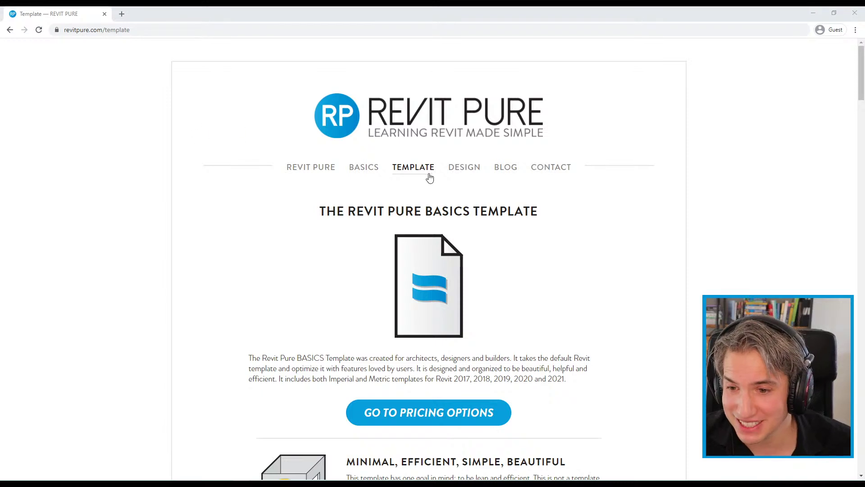
pyautogui.click(369, 170)
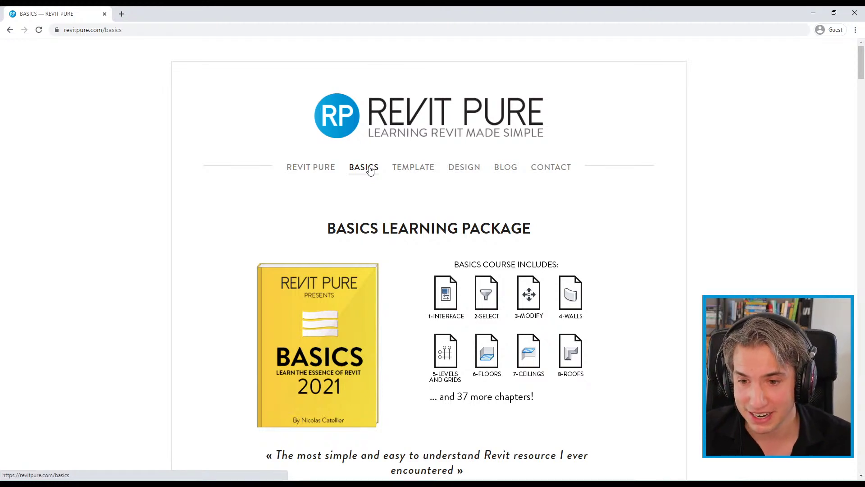
pyautogui.click(506, 169)
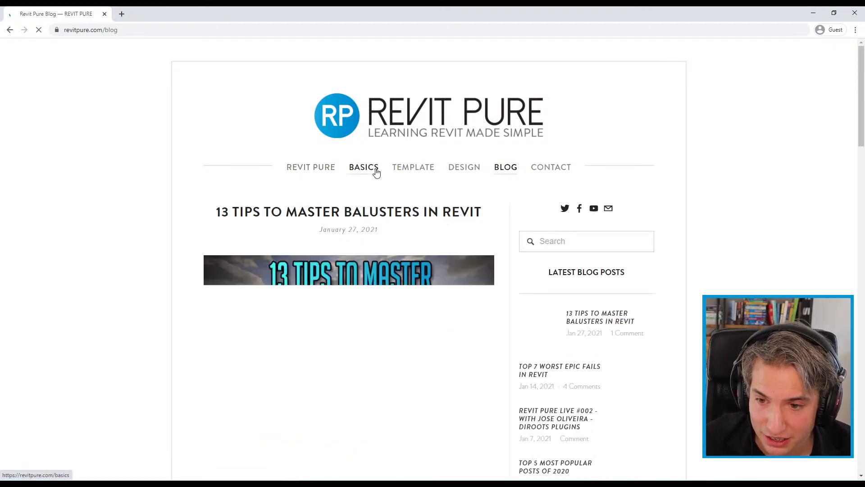
pyautogui.click(376, 172)
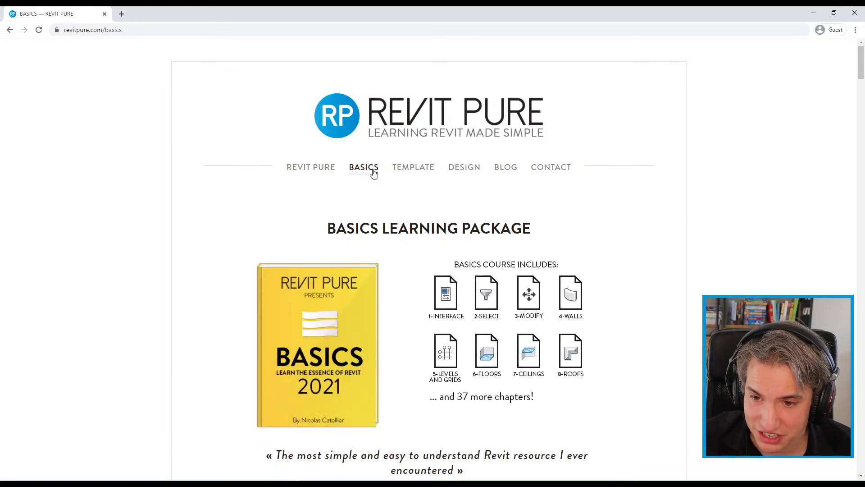
pyautogui.click(462, 175)
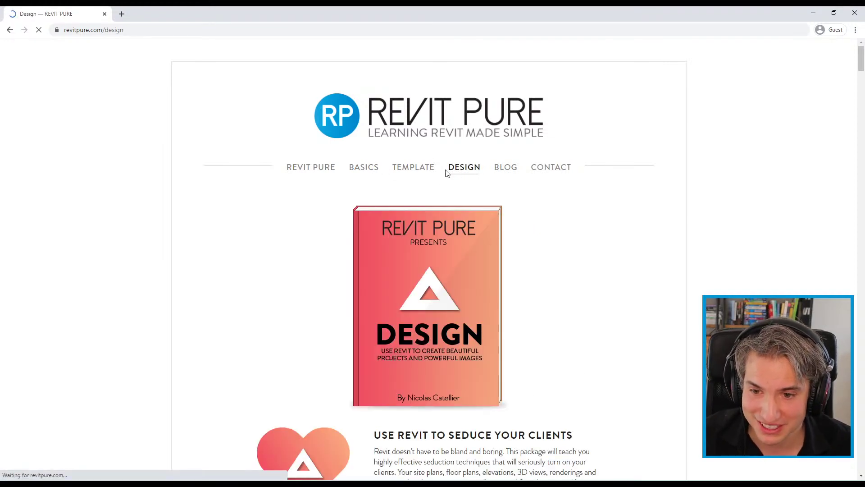
pyautogui.click(423, 173)
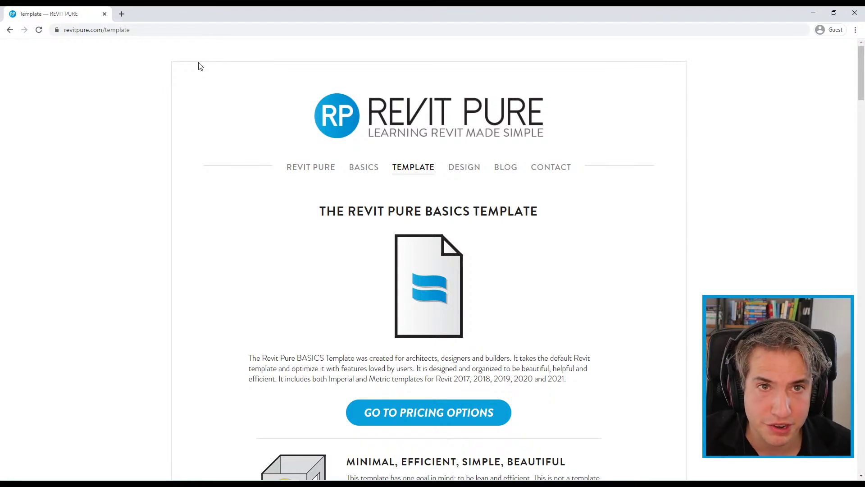
# - Go to revitpure.com/live and open the show notes PDF for Revit Pure Live #003
pyautogui.click(148, 34)
pyautogui.moveTo(151, 30); pyautogui.dragTo(126, 18)
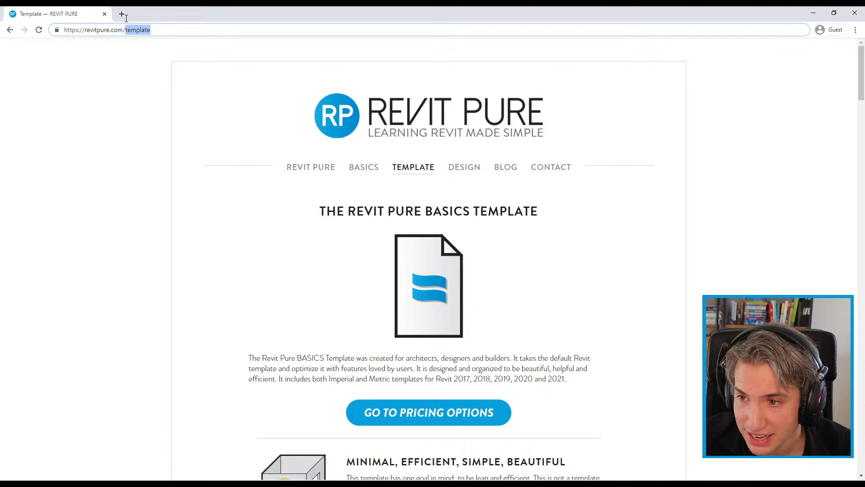
pyautogui.write('live')
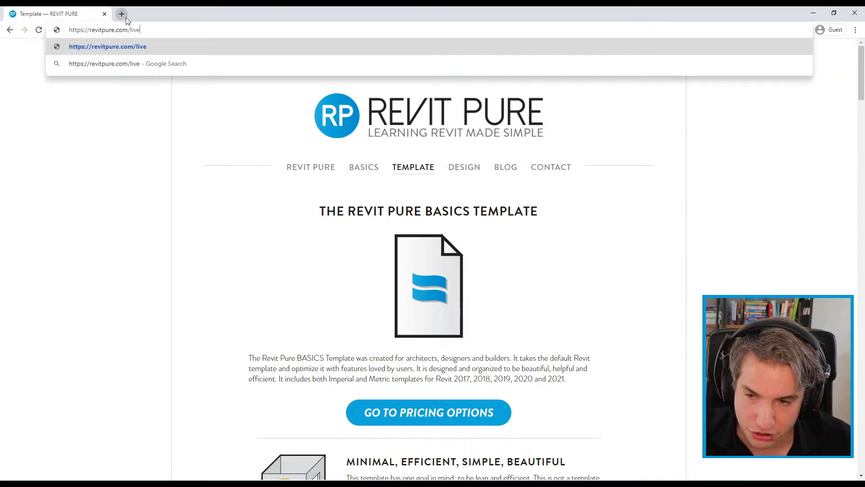
pyautogui.press('Return')
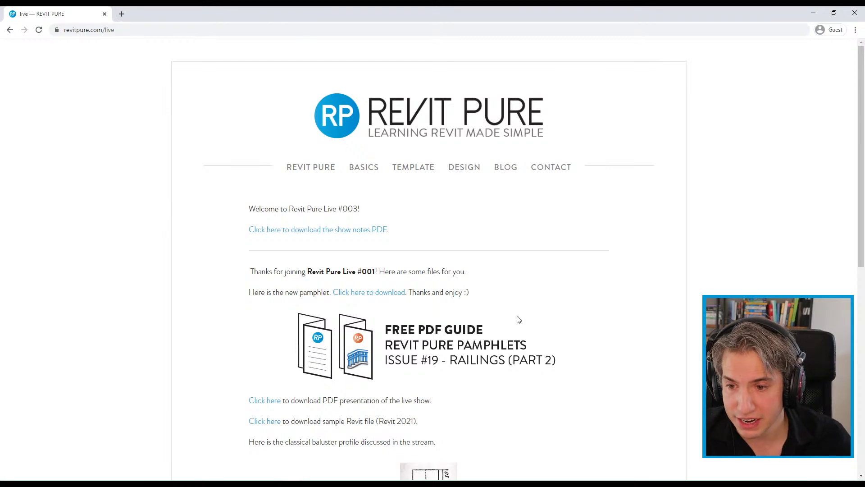
pyautogui.click(376, 231)
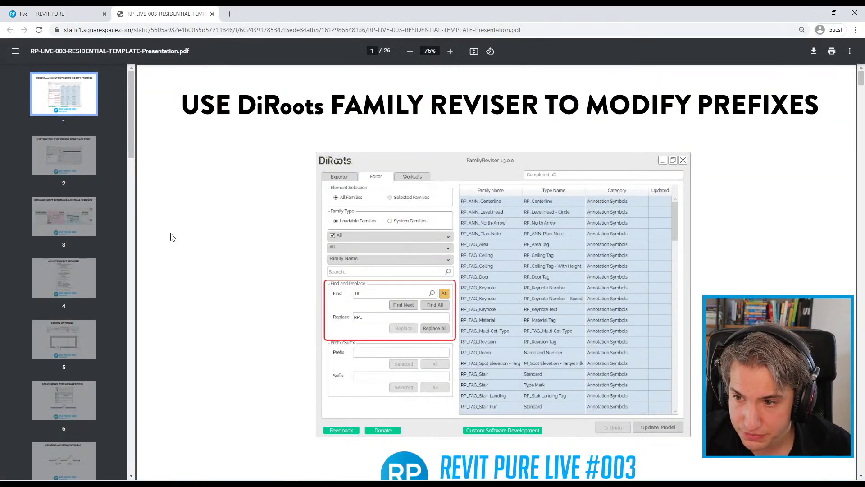
# - Skim the presentation PDF through the custom door tag page and return to the first page on modifying prefixes
pyautogui.scroll(-15, 378, 251)
pyautogui.scroll(-20, 365, 300)
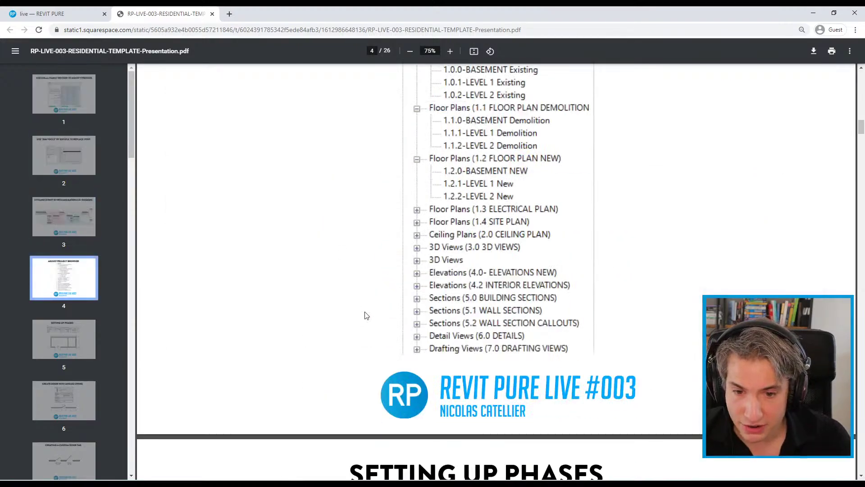
pyautogui.scroll(-4, 390, 285)
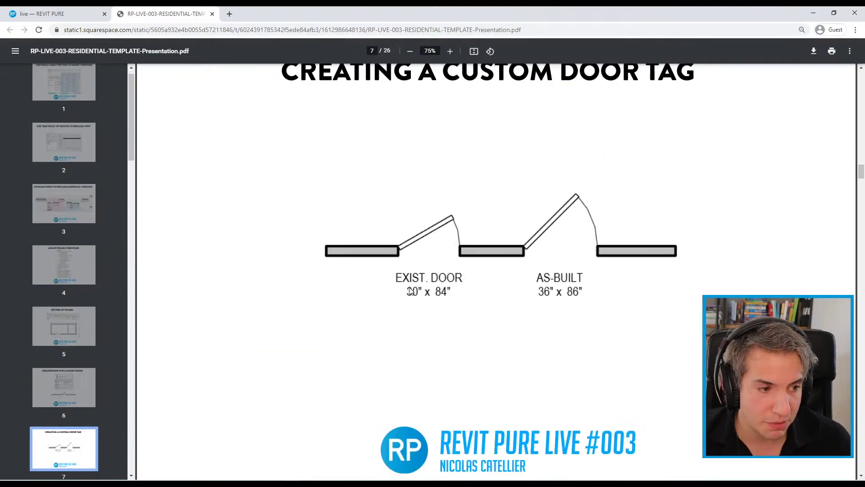
pyautogui.scroll(12, 409, 226)
pyautogui.scroll(20, 277, 330)
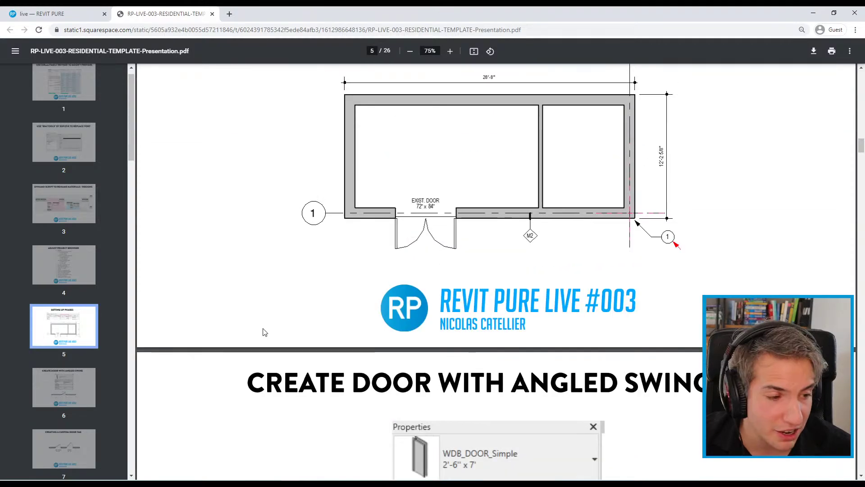
pyautogui.scroll(14, 278, 379)
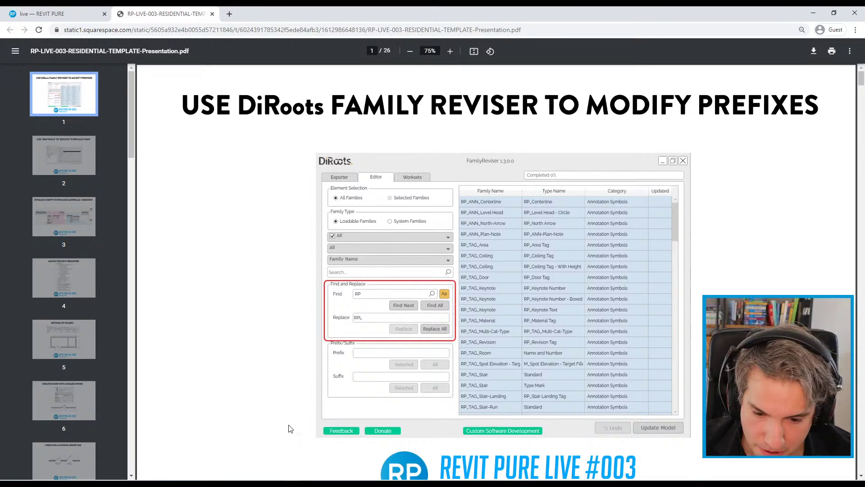
# - Switch to Revit and examine the company logo header on the WDB template's welcome page sheet
pyautogui.hotkey('alt', 'Tab')
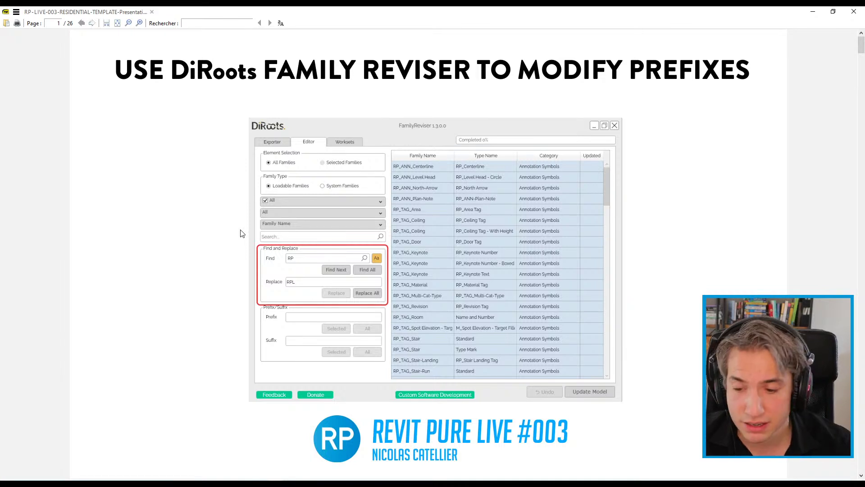
pyautogui.moveTo(258, 483)
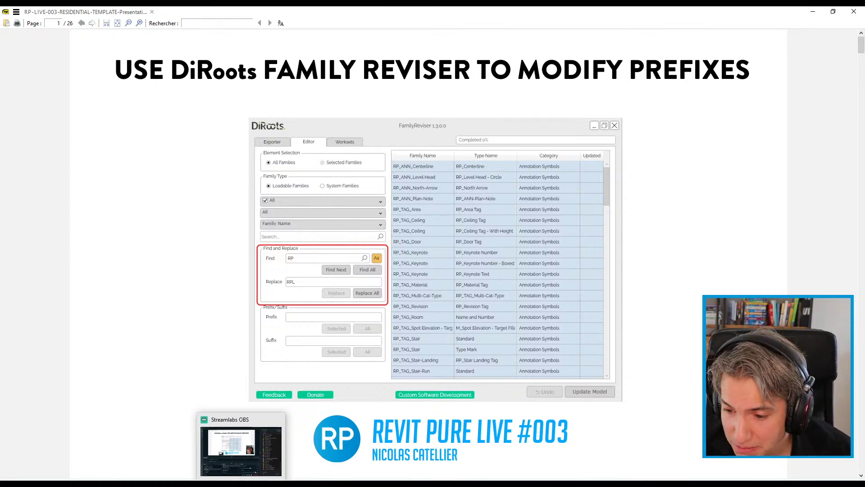
pyautogui.click(258, 484)
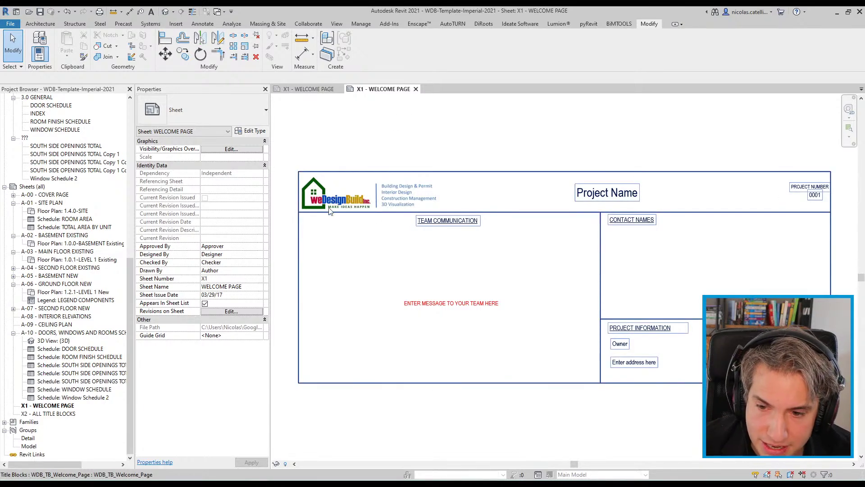
pyautogui.scroll(5, 331, 209)
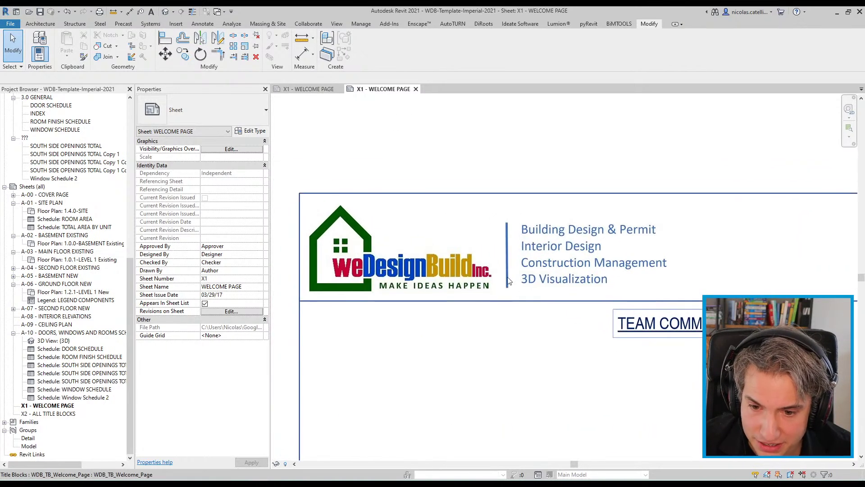
pyautogui.scroll(-3, 508, 279)
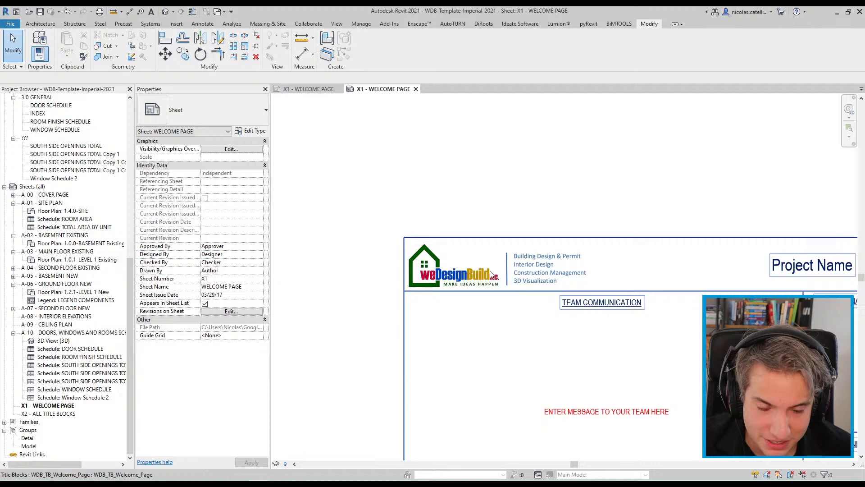
# - Show the welcome page sheet of RP_New-File-2021-Imp and examine the prefixes of its annotation symbol families
pyautogui.click(323, 89)
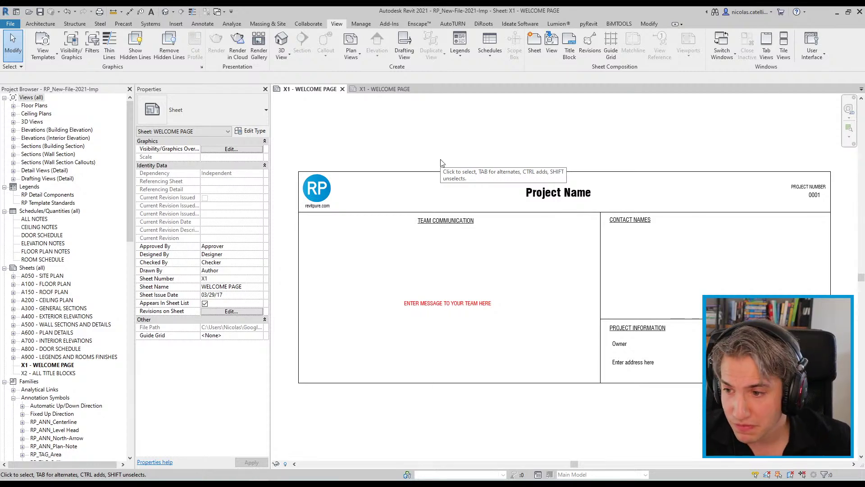
pyautogui.moveTo(129, 222); pyautogui.dragTo(134, 327)
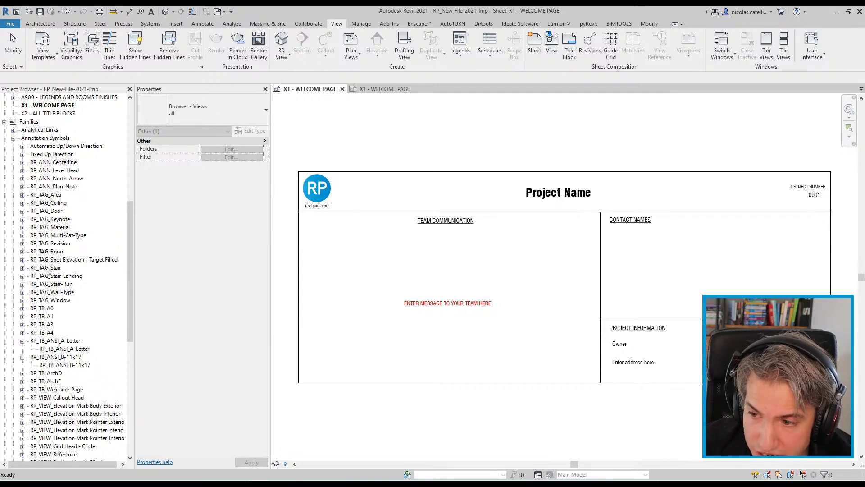
pyautogui.click(36, 228)
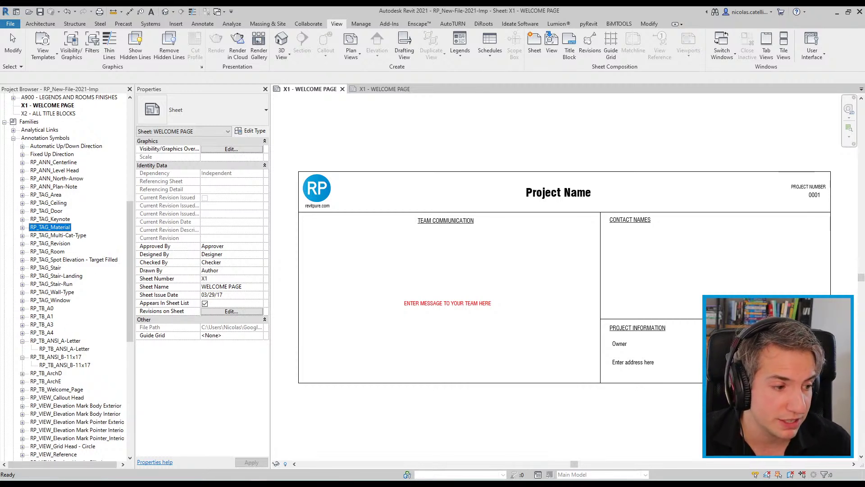
pyautogui.click(528, 121)
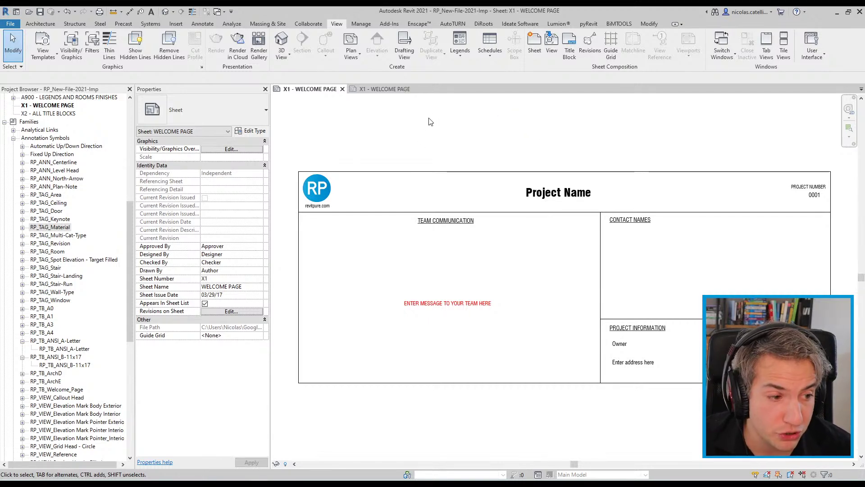
# - Open the DiRoots FamilyReviser and show its Editor for loadable families
pyautogui.click(484, 24)
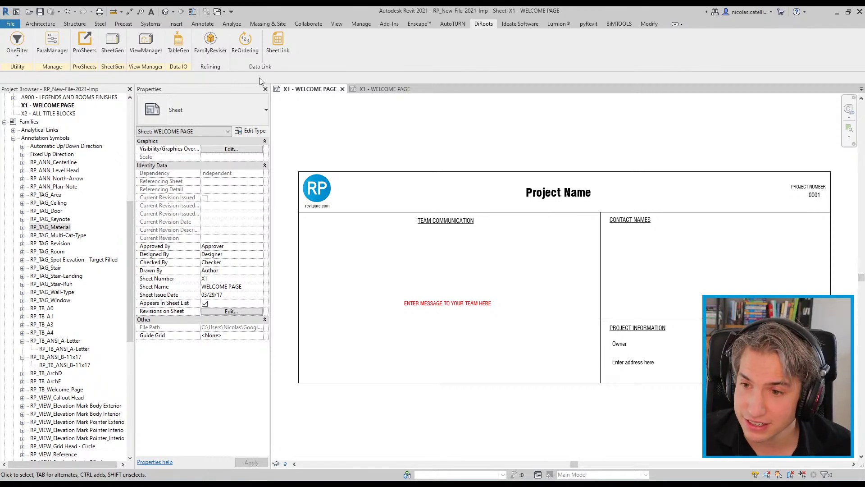
pyautogui.click(218, 41)
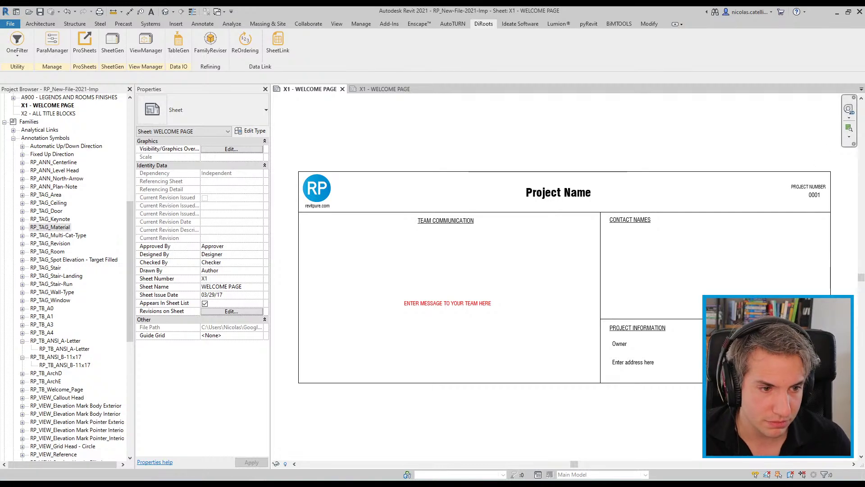
pyautogui.moveTo(551, 75); pyautogui.dragTo(502, 68)
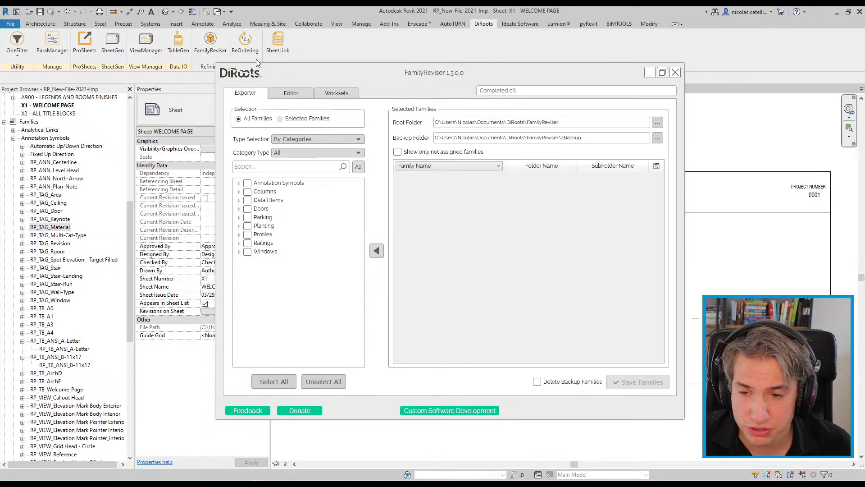
pyautogui.click(292, 98)
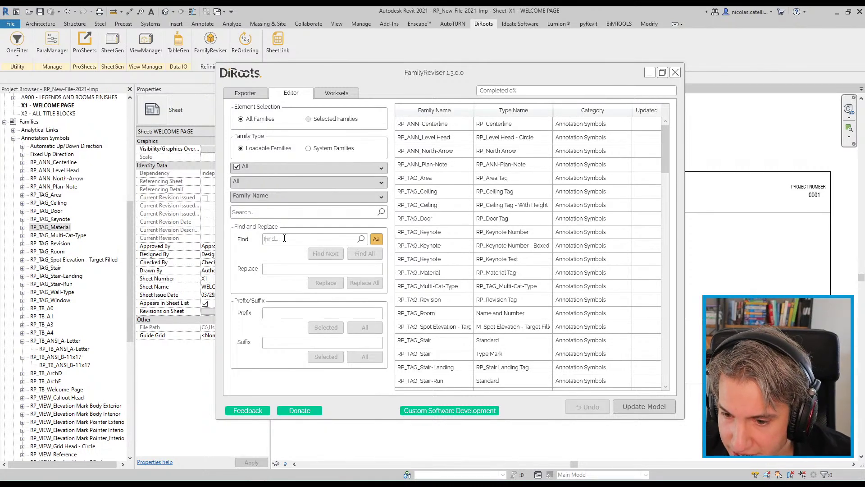
# - Replace the prefix RP_ with RPL_ in all matching loadable family names and update the model
pyautogui.write('RP_')
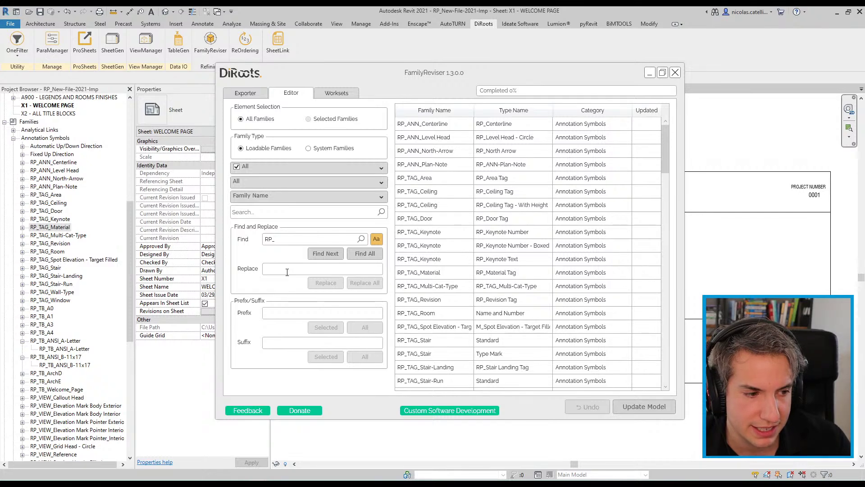
pyautogui.write('RPL_')
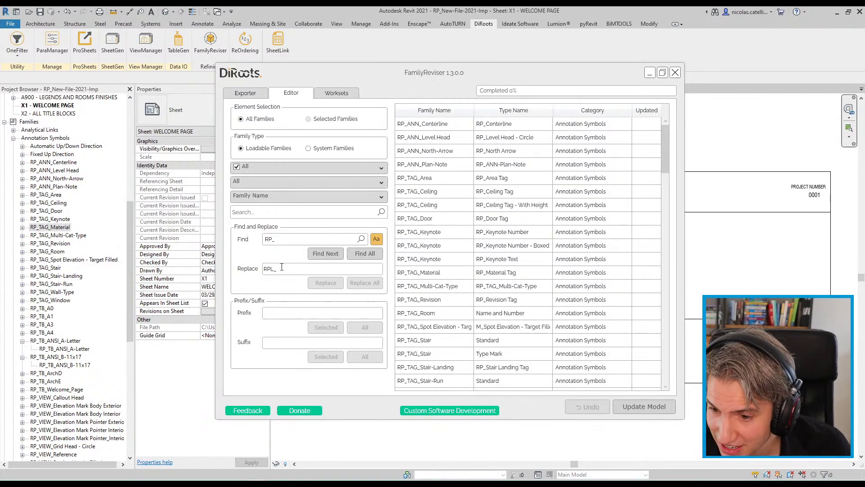
pyautogui.click(366, 252)
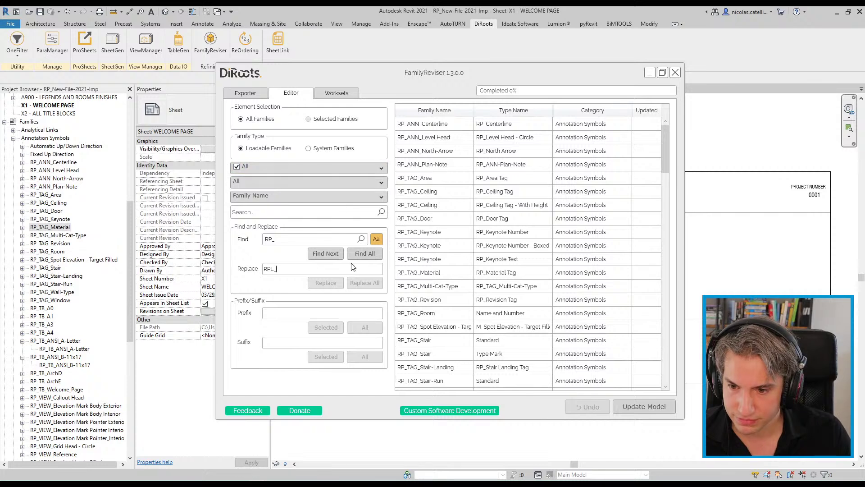
pyautogui.click(365, 254)
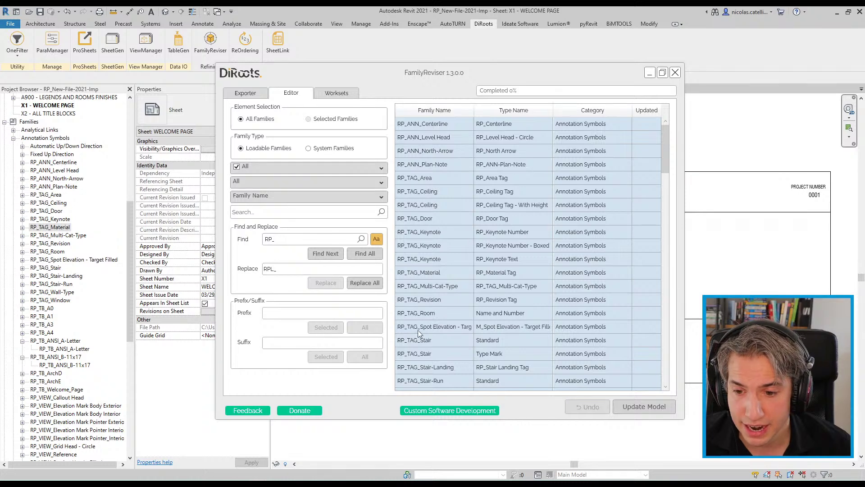
pyautogui.click(373, 284)
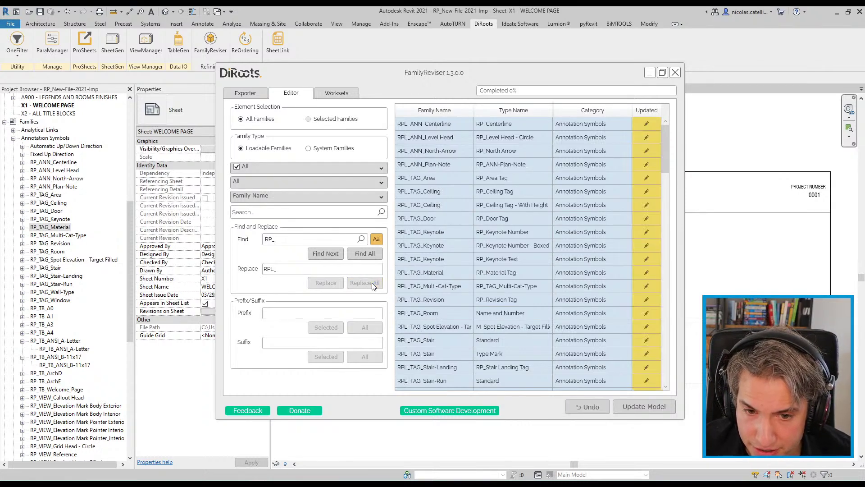
pyautogui.click(626, 408)
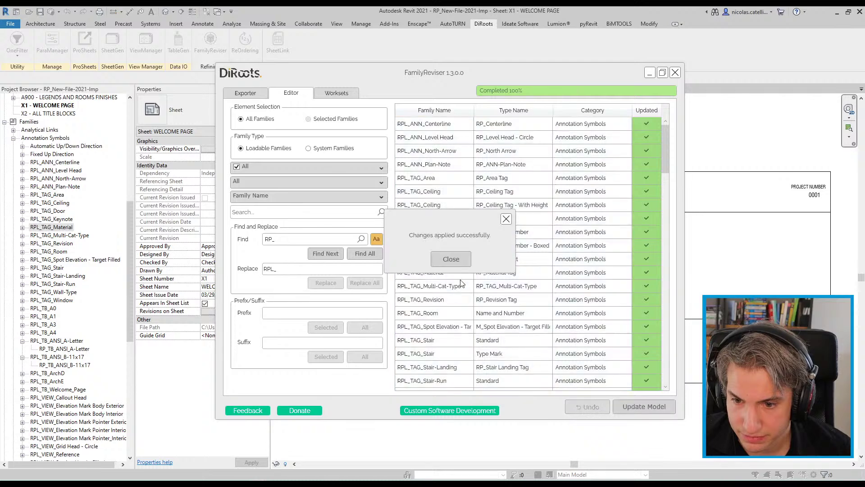
# - Replace the prefix RP_ with RPL_ in all matching loadable type names, update the model and close FamilyReviser
pyautogui.click(451, 259)
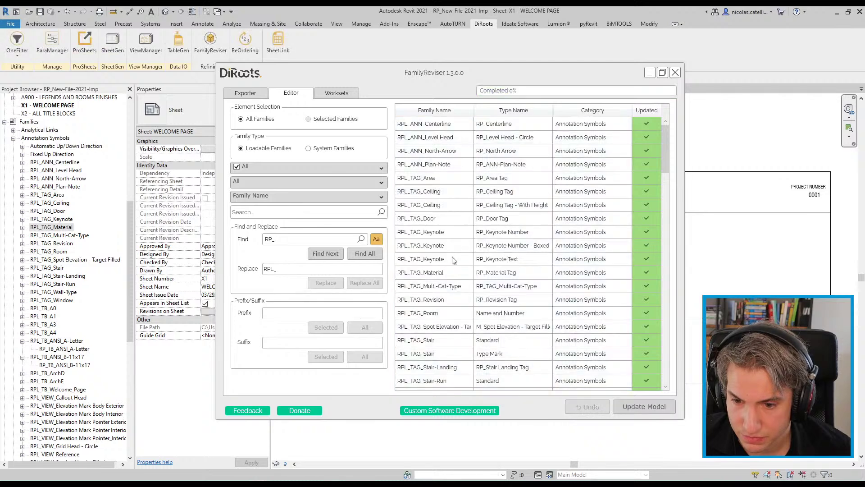
pyautogui.click(261, 197)
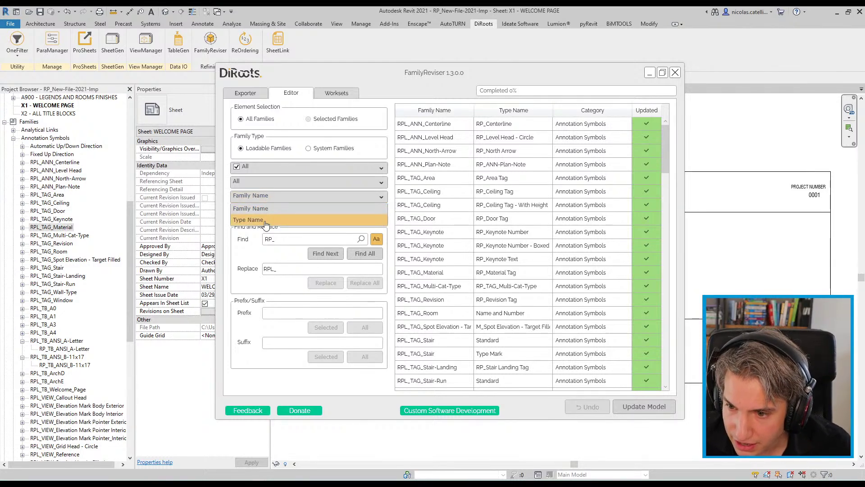
pyautogui.click(260, 221)
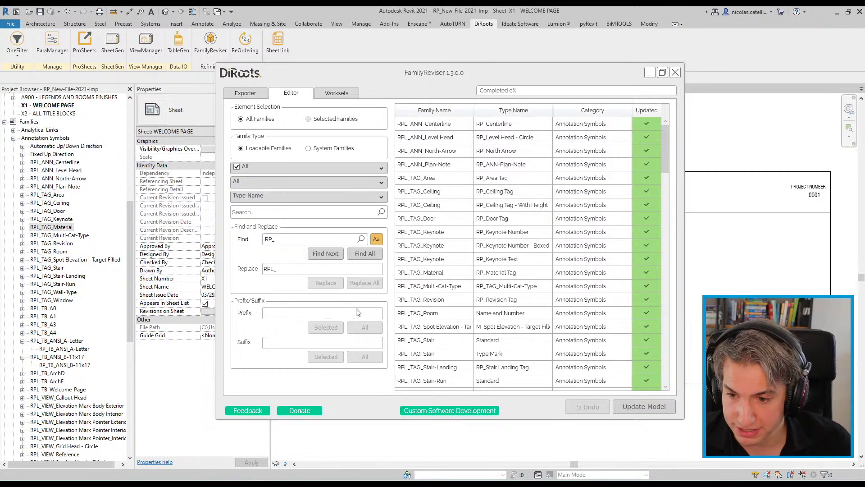
pyautogui.click(371, 255)
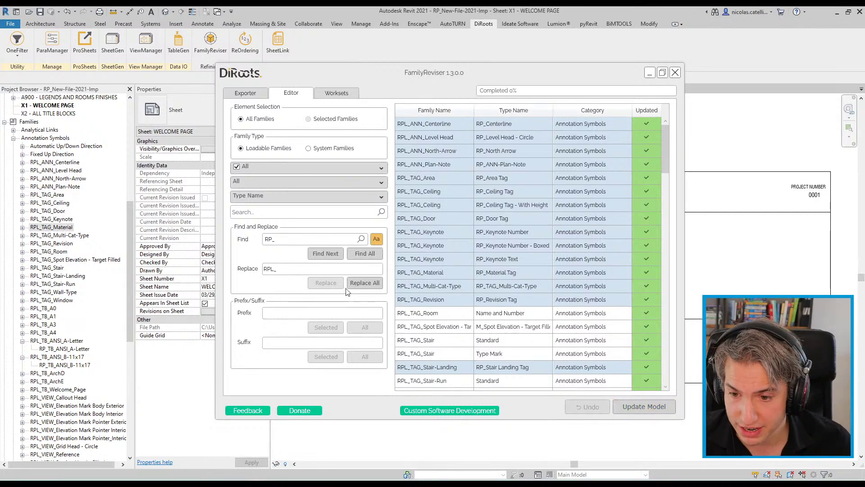
pyautogui.click(363, 284)
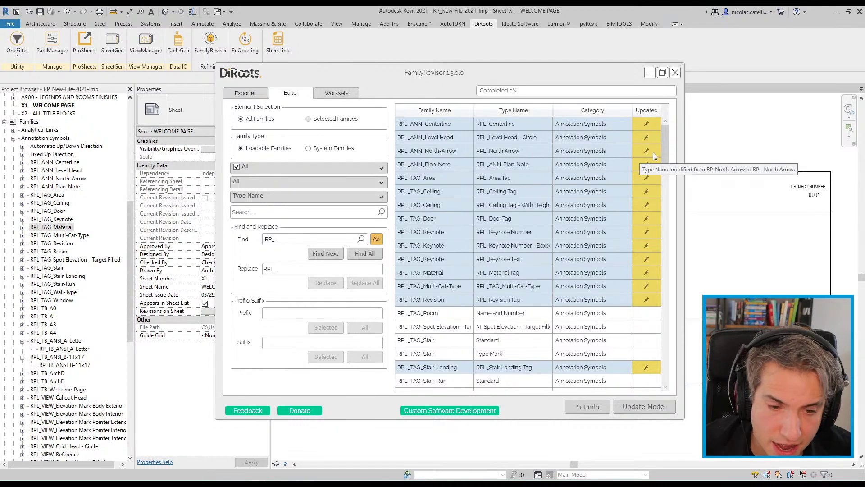
pyautogui.click(645, 407)
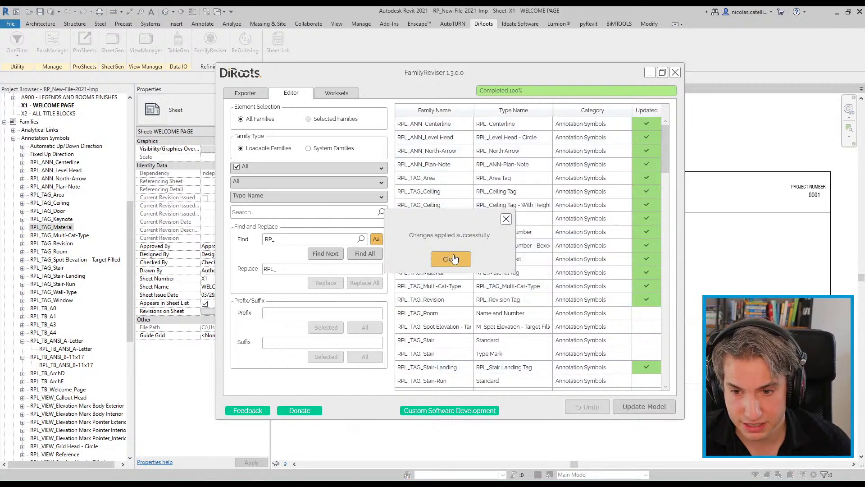
pyautogui.click(450, 260)
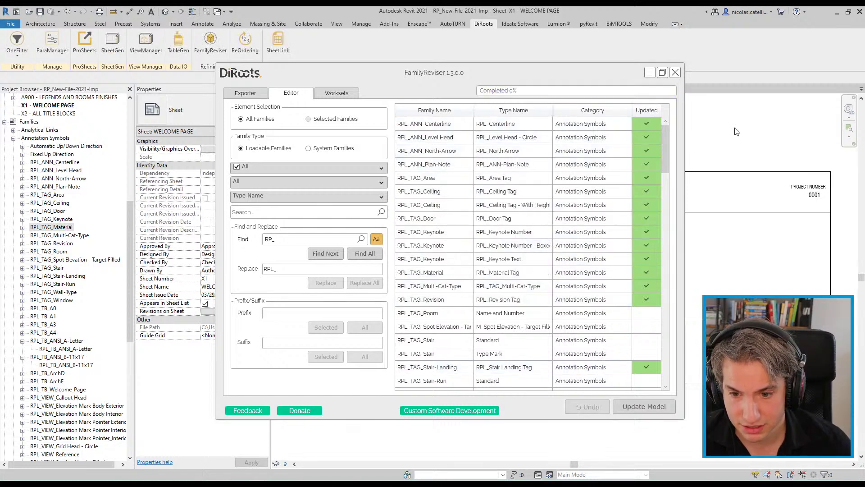
pyautogui.click(674, 72)
pyautogui.click(52, 187)
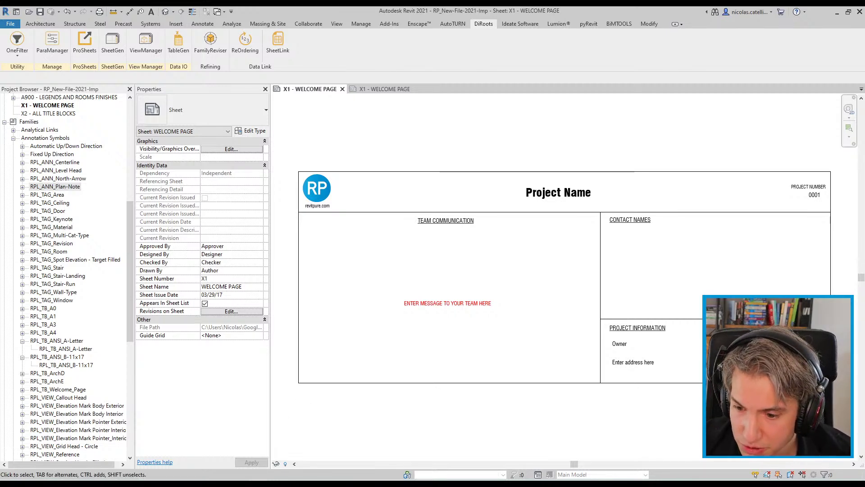
# - Switch to the presentation PDF and show the page on replacing fonts with BIM Tools by SOFiSTiK
pyautogui.moveTo(275, 483)
pyautogui.click(276, 458)
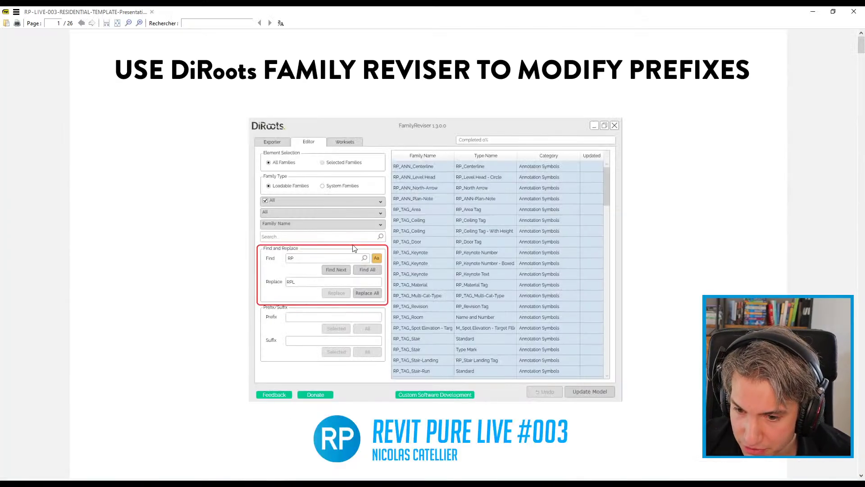
pyautogui.scroll(-4, 239, 239)
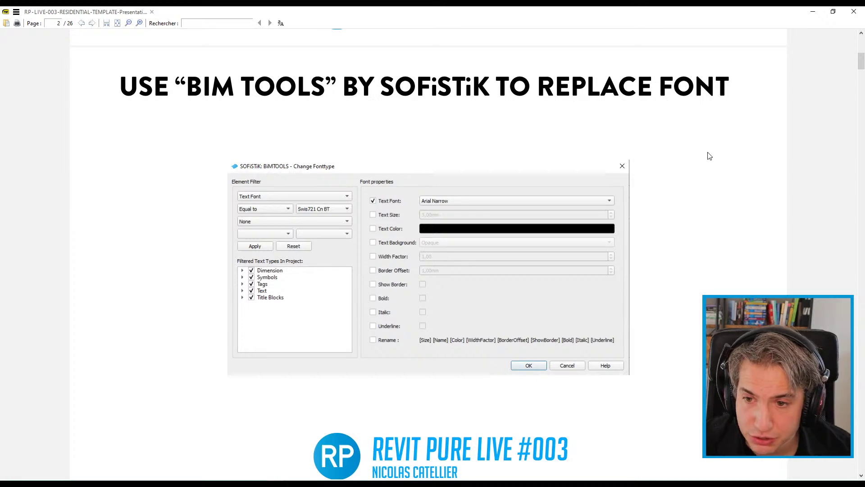
# - Return to Revit, open the BiMTOOLS Change Font tool and filter elements by text font equal to Swis721 Cn BT
pyautogui.click(814, 14)
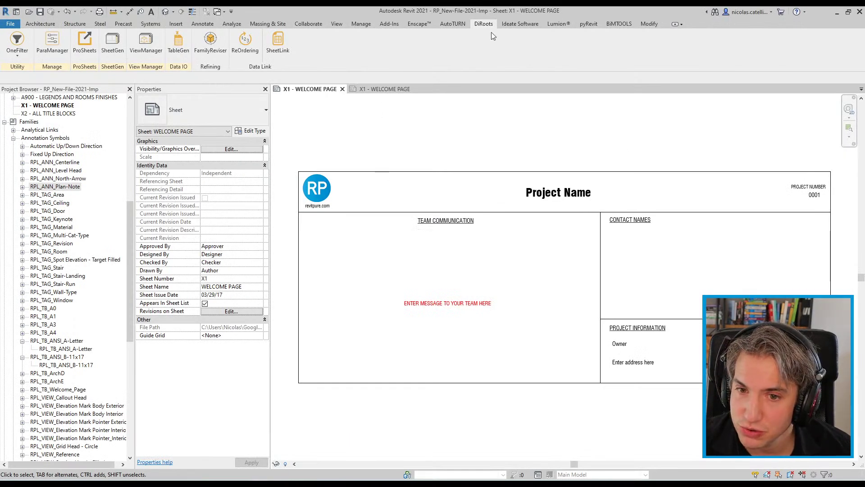
pyautogui.click(624, 23)
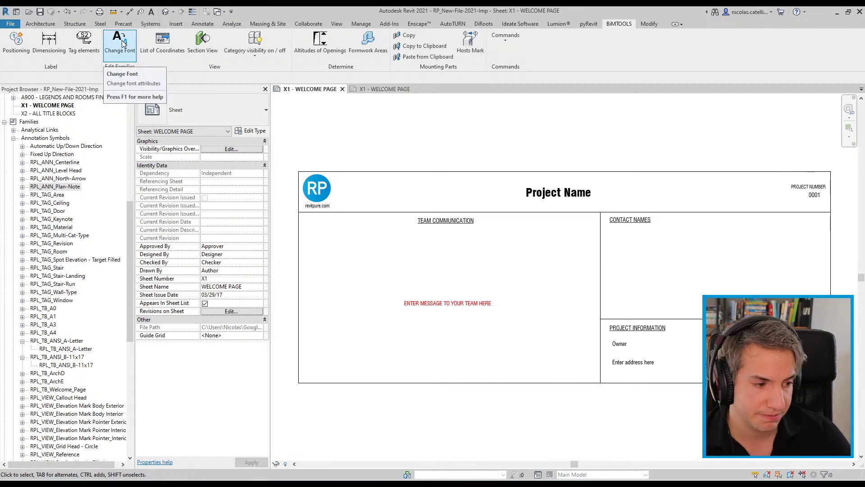
pyautogui.click(121, 40)
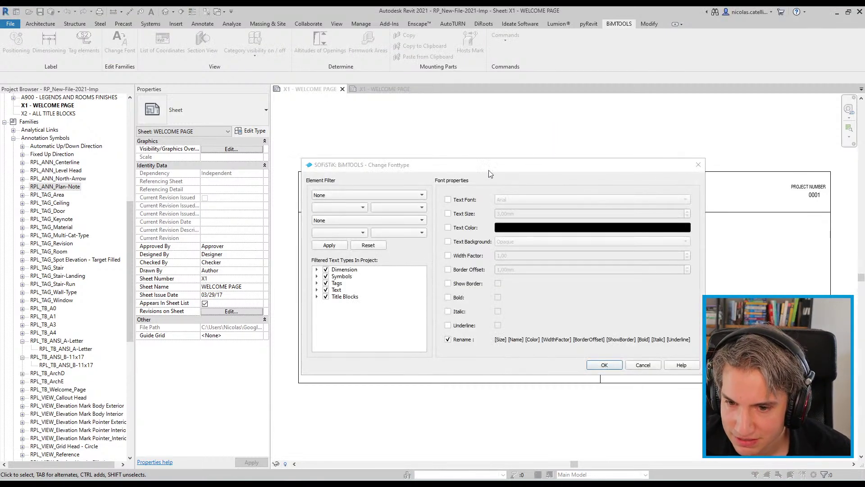
pyautogui.moveTo(482, 165); pyautogui.dragTo(465, 140)
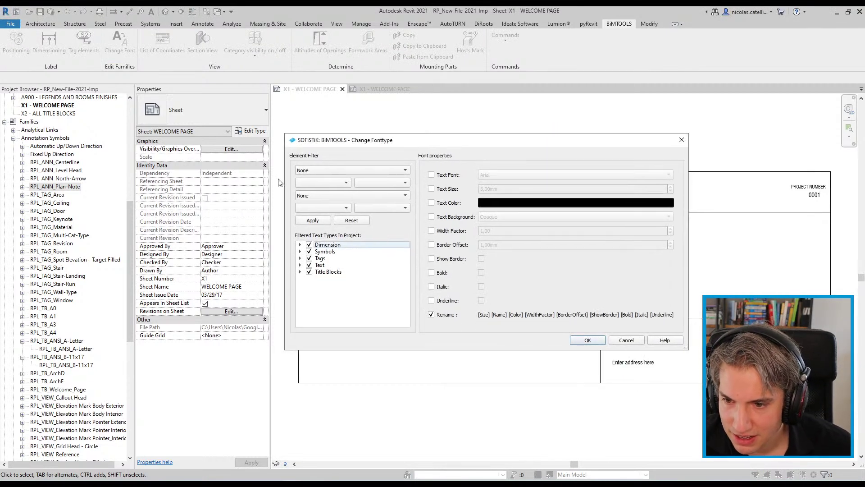
pyautogui.click(329, 171)
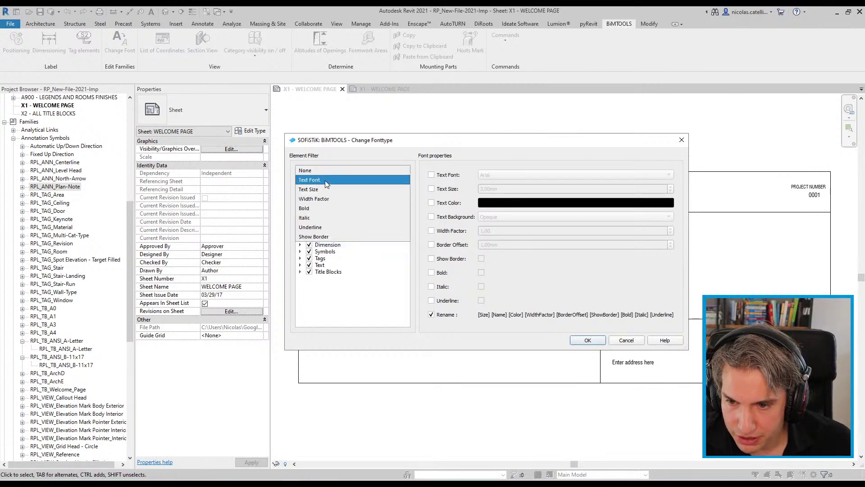
pyautogui.click(326, 180)
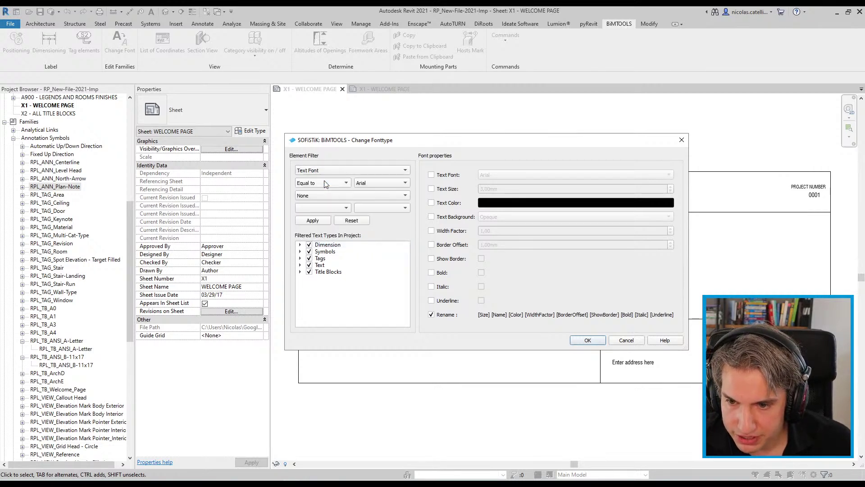
pyautogui.click(361, 183)
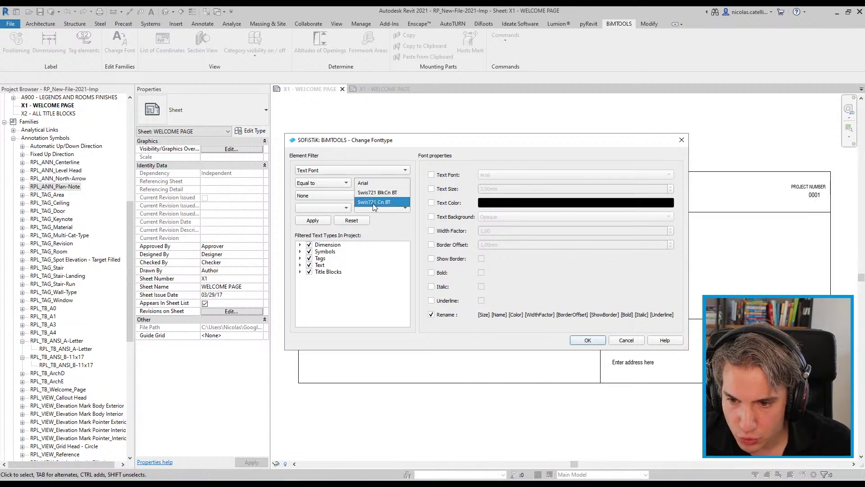
pyautogui.click(373, 202)
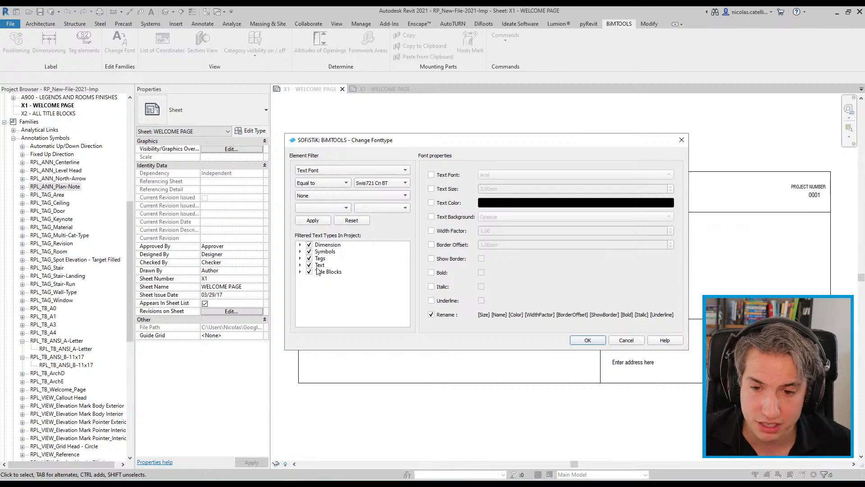
# - Set the replacement text font to Arial Narrow, disable renaming and apply the font change to the project
pyautogui.click(432, 175)
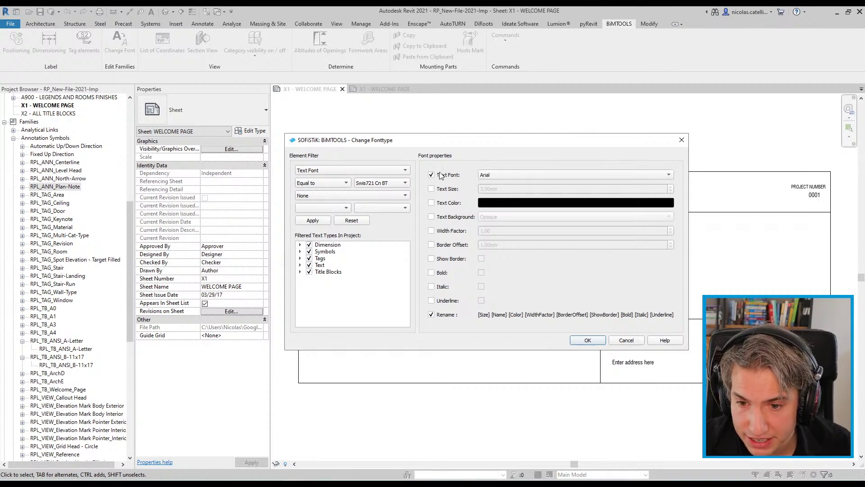
pyautogui.click(505, 175)
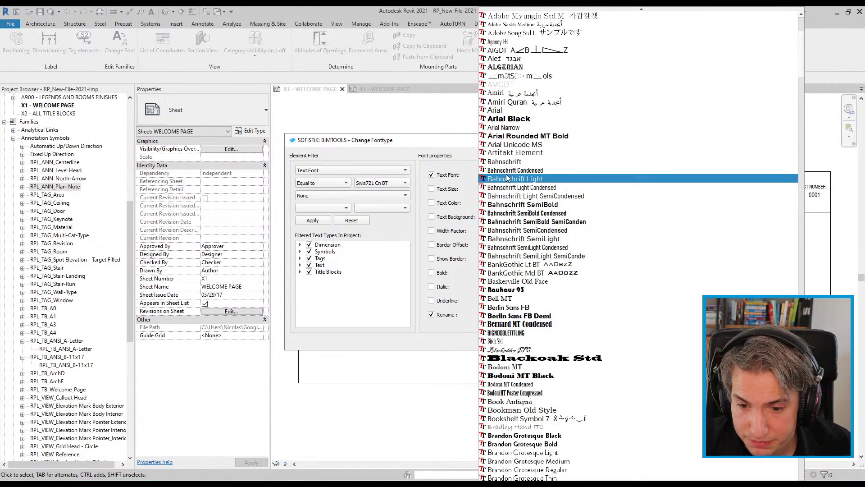
pyautogui.scroll(5, 586, 293)
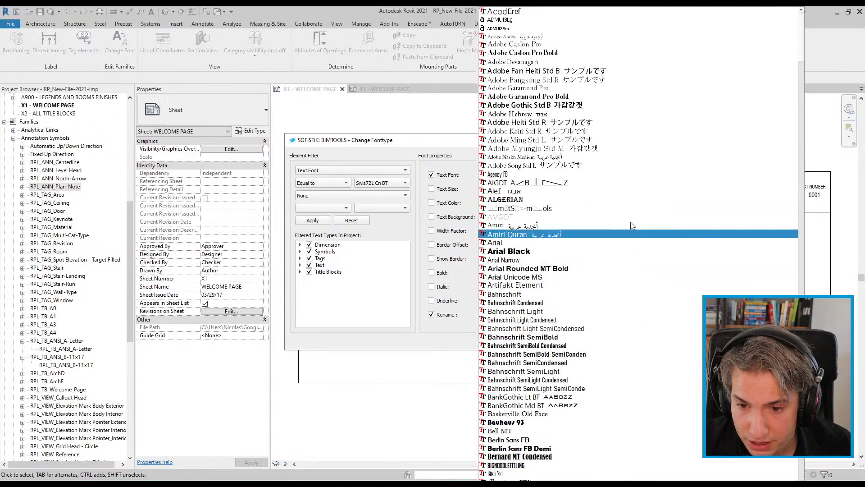
pyautogui.click(567, 262)
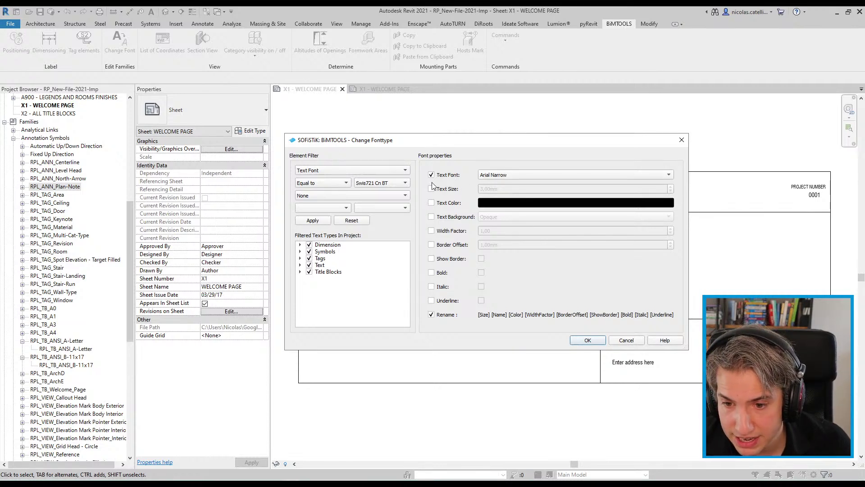
pyautogui.click(432, 314)
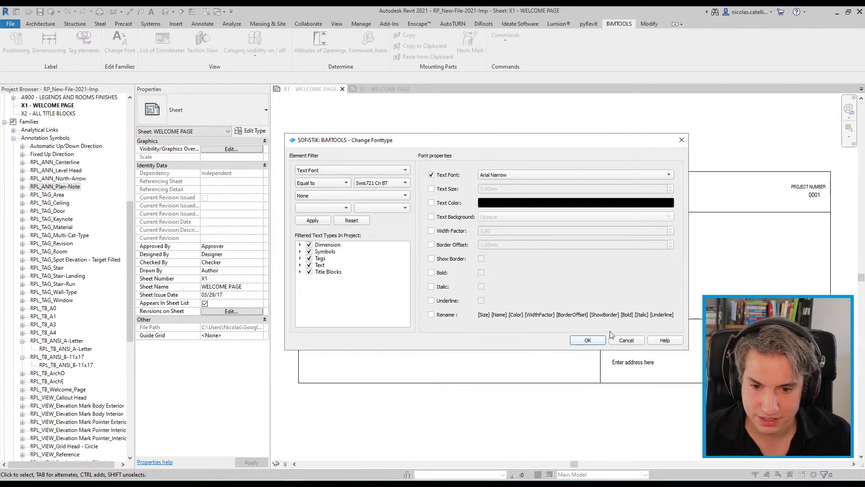
pyautogui.click(582, 337)
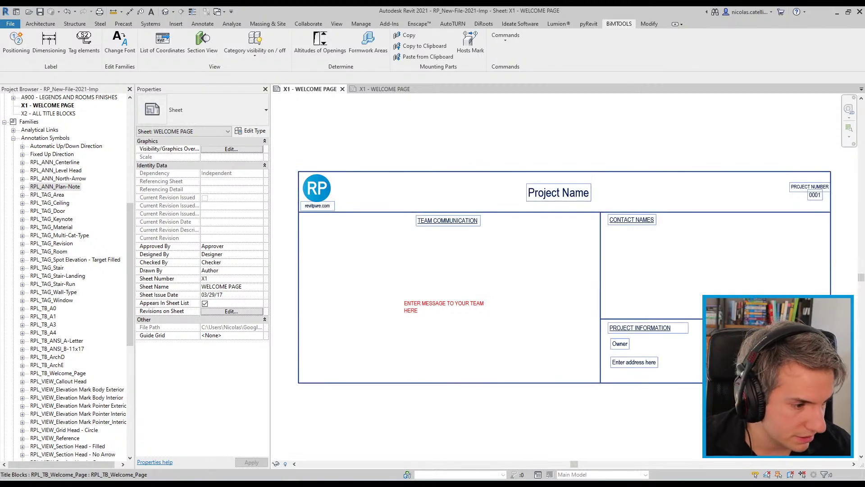
# - Open the RP Detail Components legend and the RP Template Standards legend
pyautogui.click(56, 194)
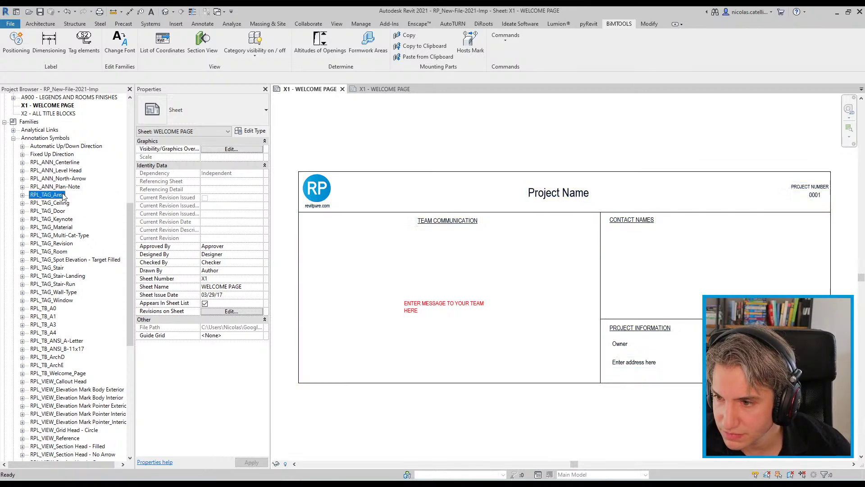
pyautogui.scroll(2, 99, 223)
pyautogui.scroll(3, 126, 253)
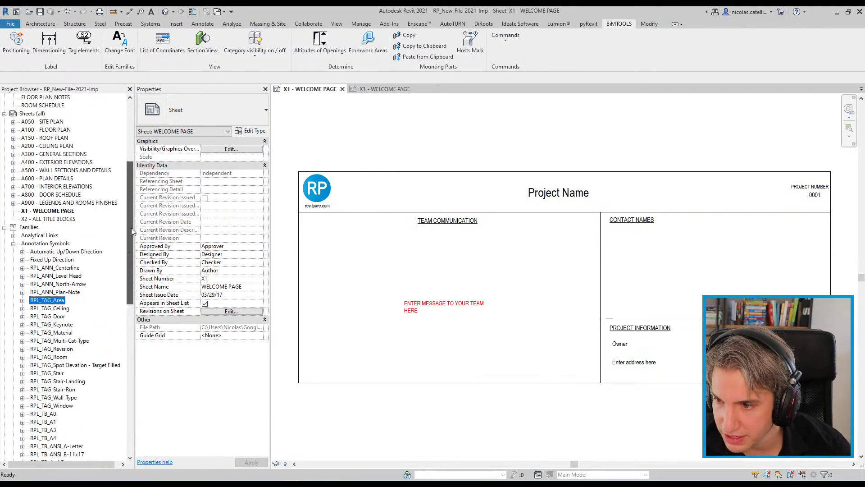
pyautogui.scroll(6, 32, 235)
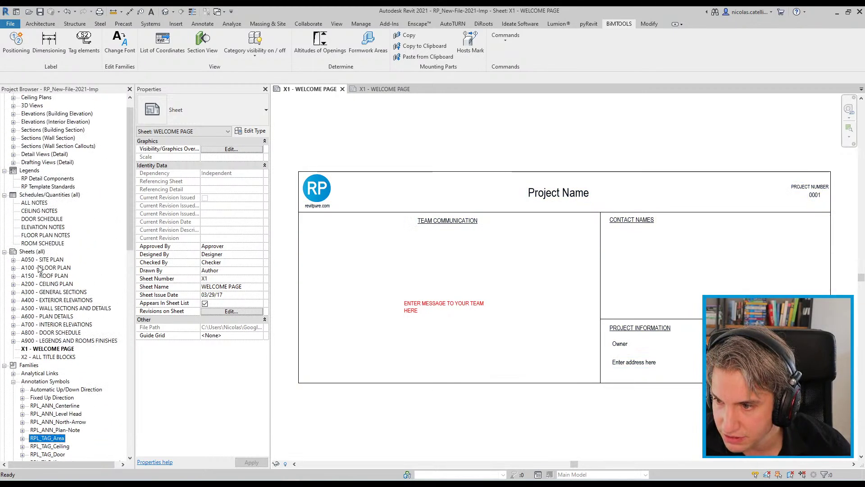
pyautogui.doubleClick(37, 195)
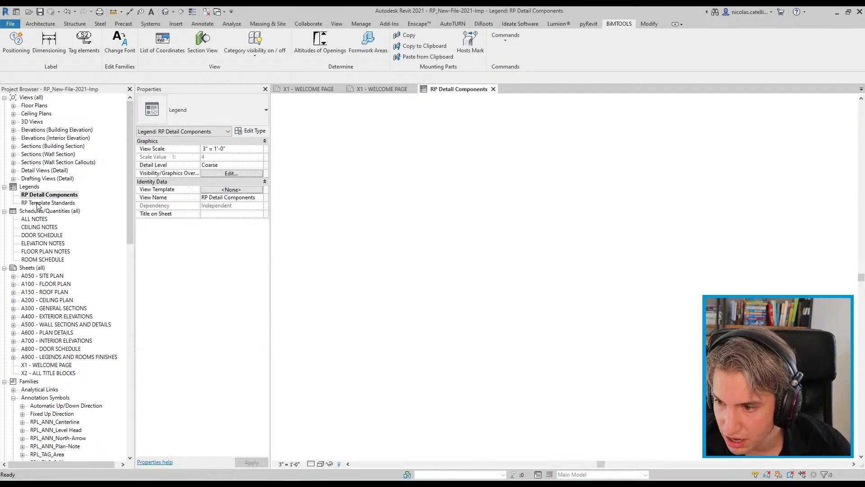
pyautogui.doubleClick(38, 203)
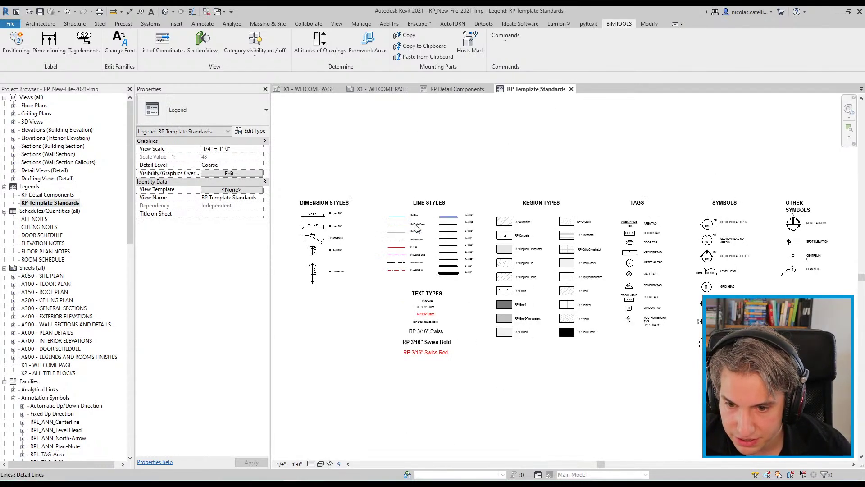
# - Check the text font and the available text types in the type properties of the first line weight label under Line Styles
pyautogui.scroll(5, 549, 241)
pyautogui.click(549, 241)
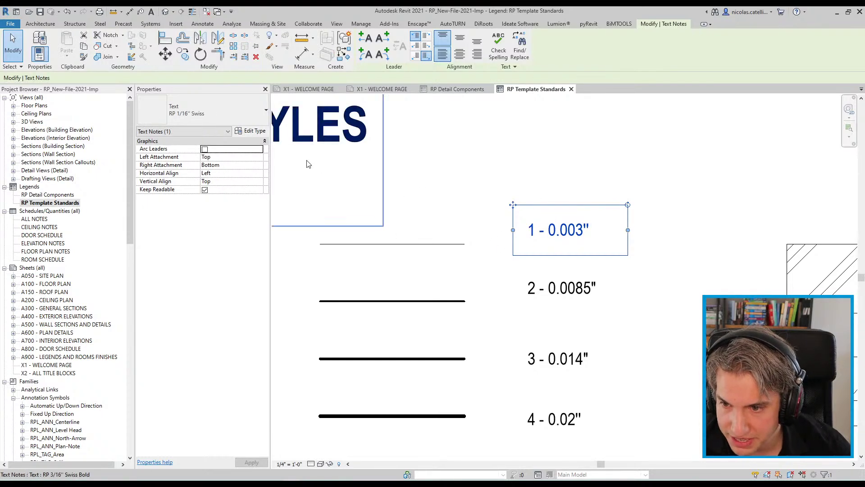
pyautogui.click(259, 134)
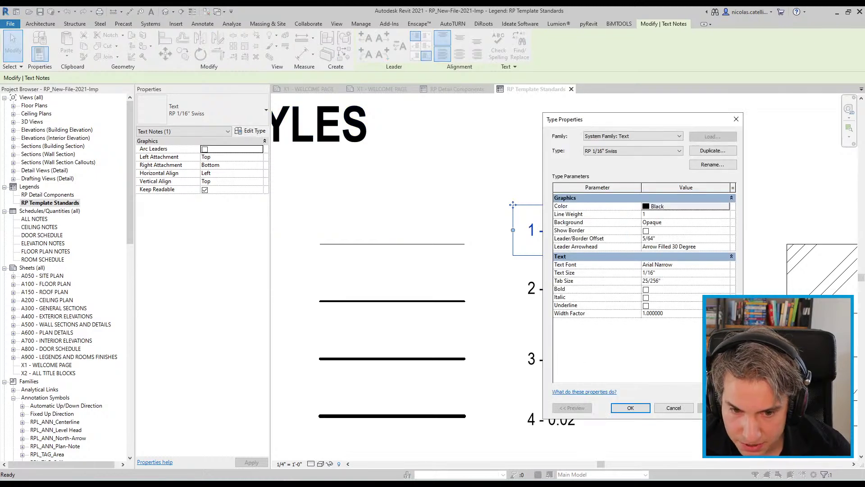
pyautogui.click(681, 265)
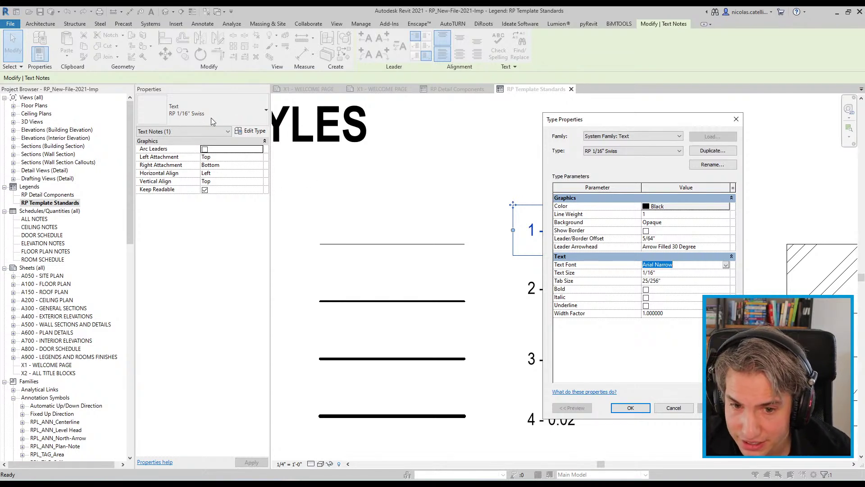
pyautogui.click(616, 151)
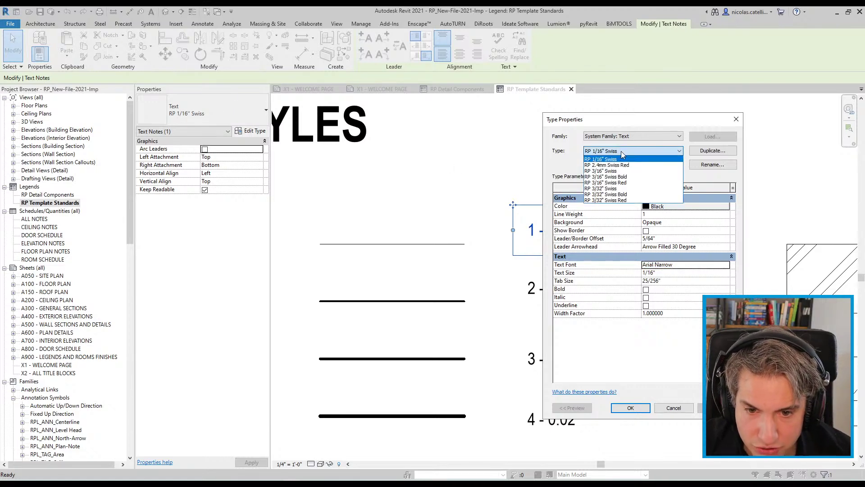
pyautogui.click(621, 150)
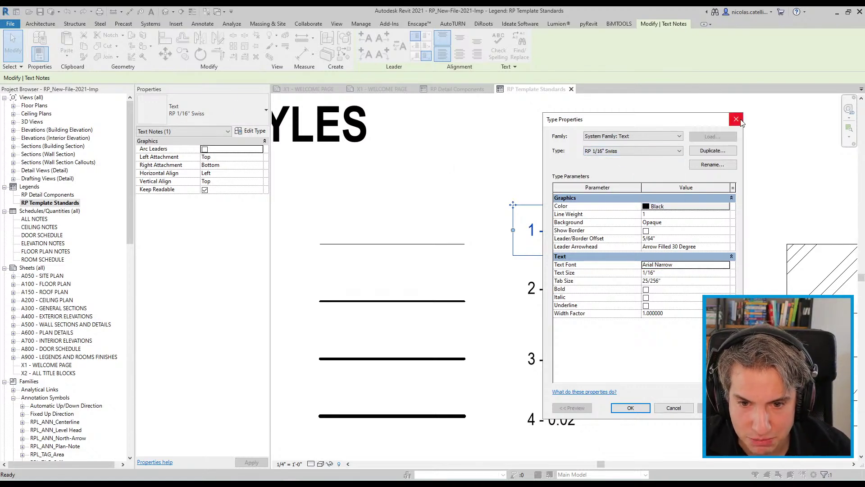
pyautogui.click(612, 153)
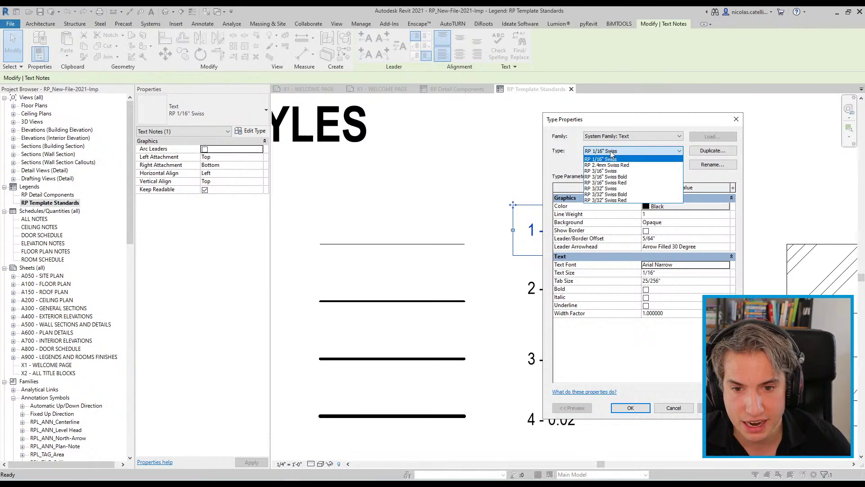
pyautogui.click(609, 152)
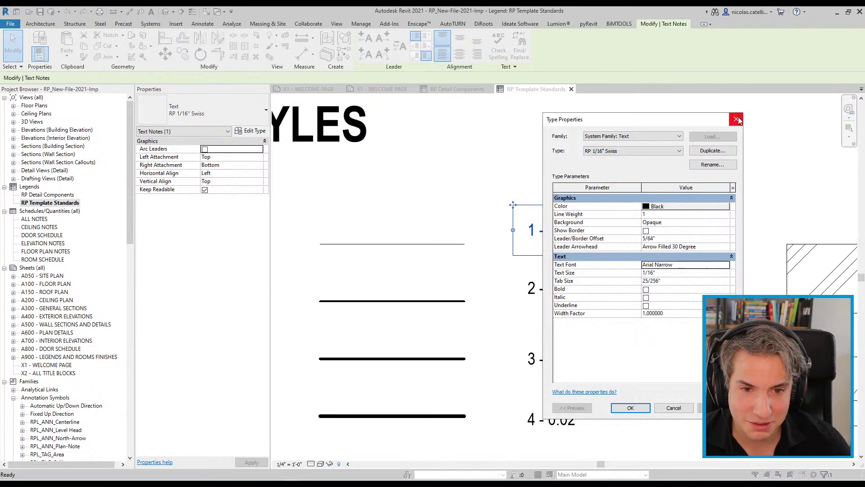
pyautogui.click(738, 119)
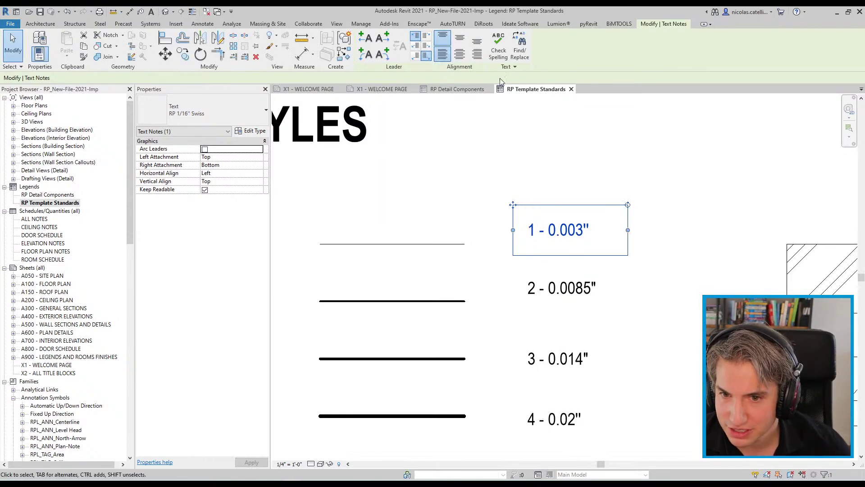
# - Find all text notes containing Swiss in the entire project and replace the word with Arial Narrow
pyautogui.click(521, 56)
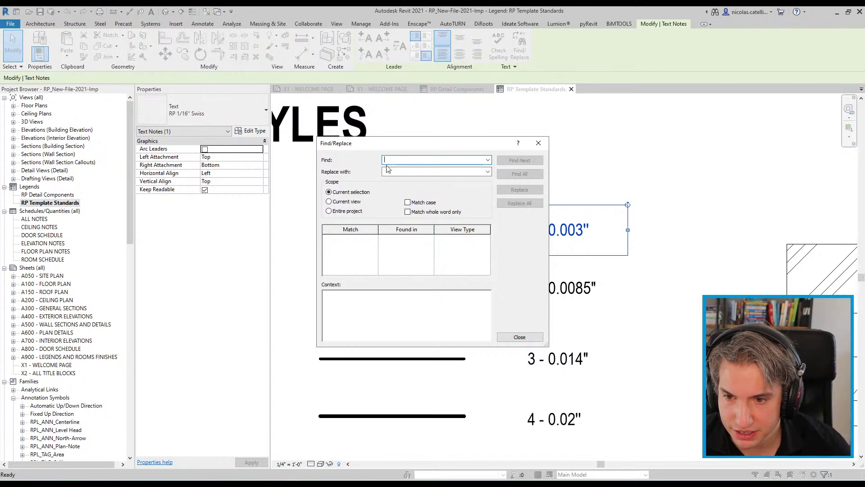
pyautogui.write('Swiss')
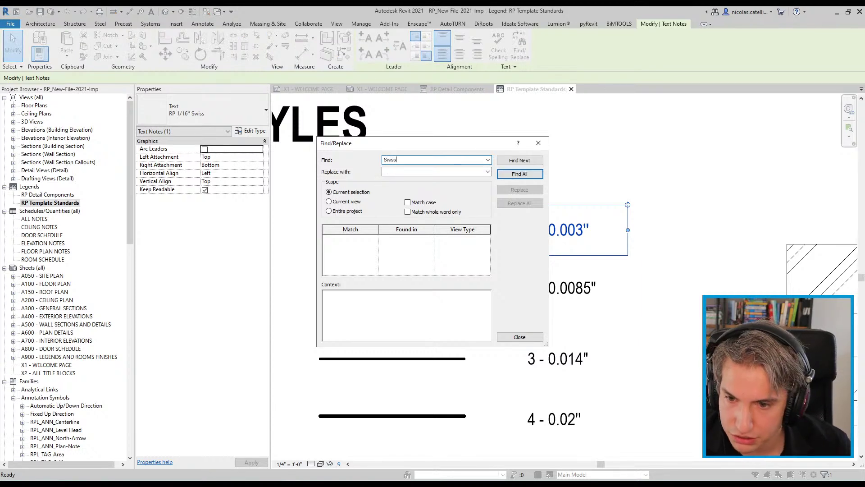
pyautogui.click(330, 211)
pyautogui.click(521, 175)
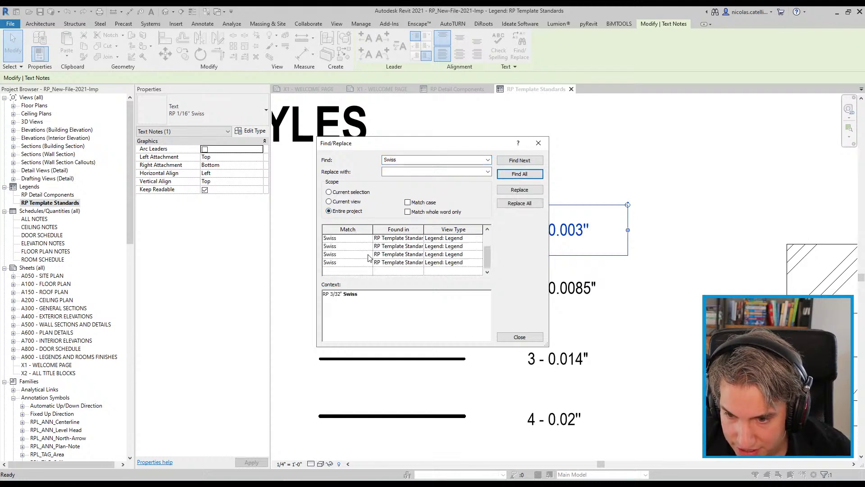
pyautogui.click(397, 173)
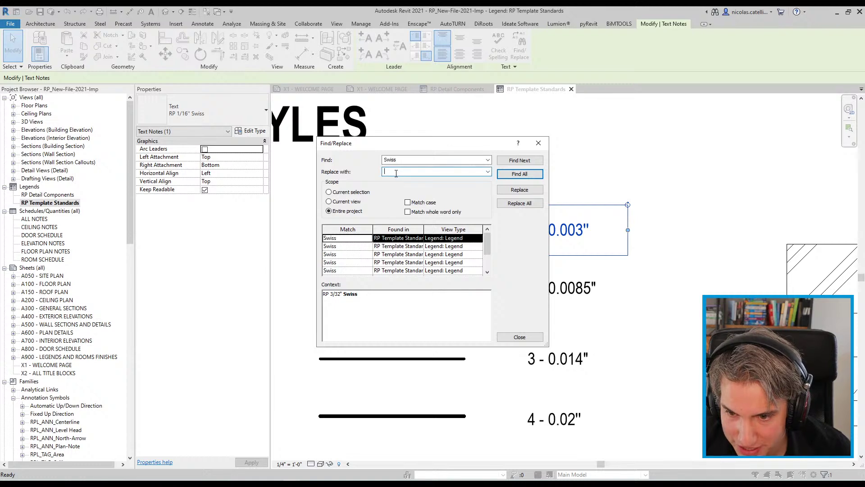
pyautogui.write('Arial Narrow')
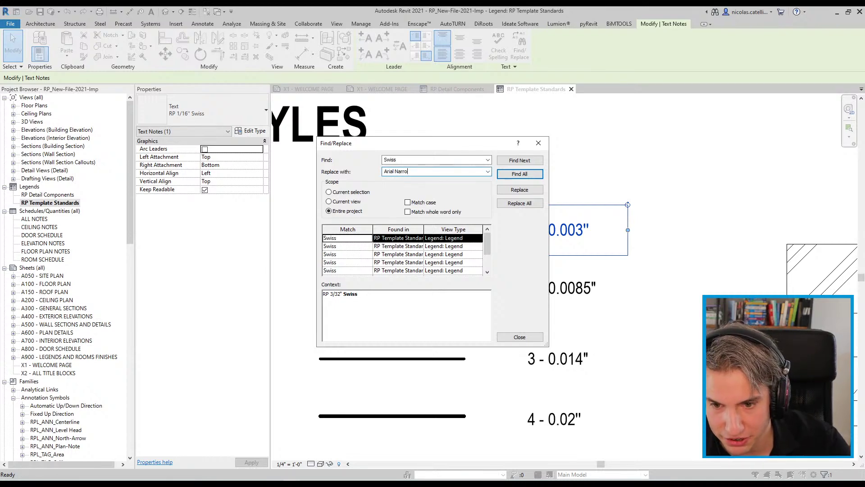
pyautogui.click(532, 205)
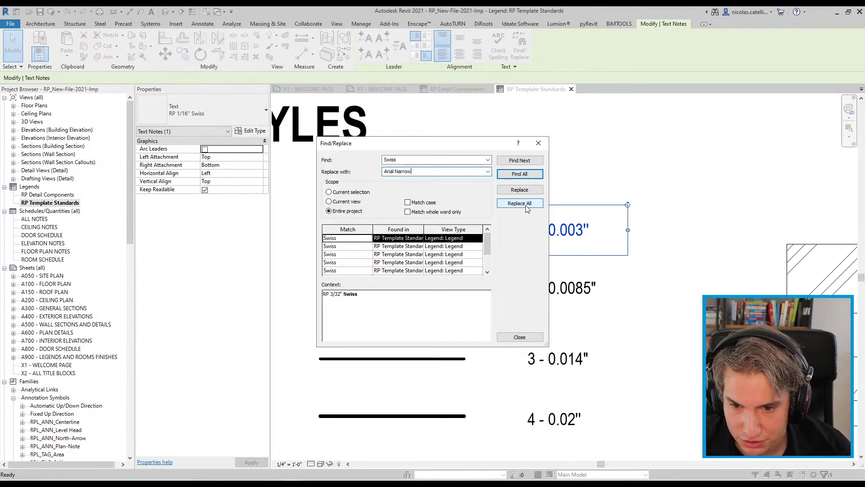
pyautogui.click(487, 248)
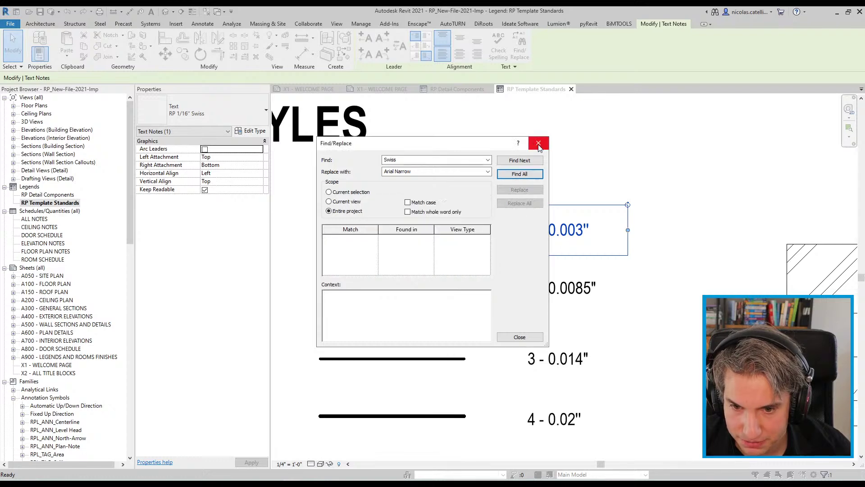
pyautogui.click(538, 143)
pyautogui.press('Escape')
# - Examine the renamed notes under Text Types in the legend and check the text type of the plain 3/16" note
pyautogui.scroll(-3, 594, 198)
pyautogui.scroll(-2, 682, 272)
pyautogui.scroll(2, 682, 272)
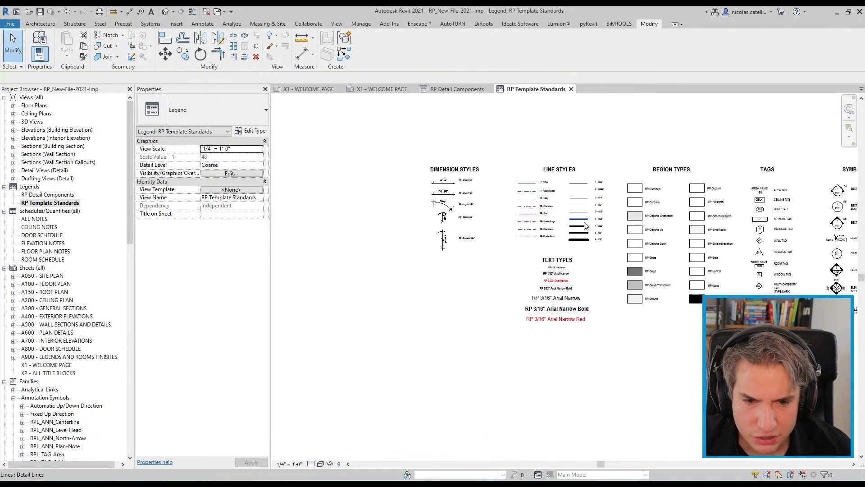
pyautogui.moveTo(567, 255); pyautogui.dragTo(556, 246, button='middle')
pyautogui.scroll(3, 525, 338)
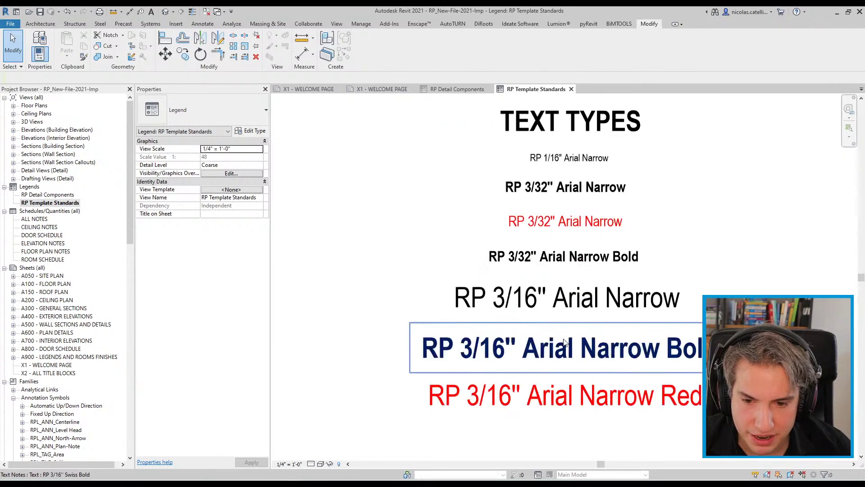
pyautogui.scroll(1, 479, 202)
pyautogui.scroll(-1, 478, 202)
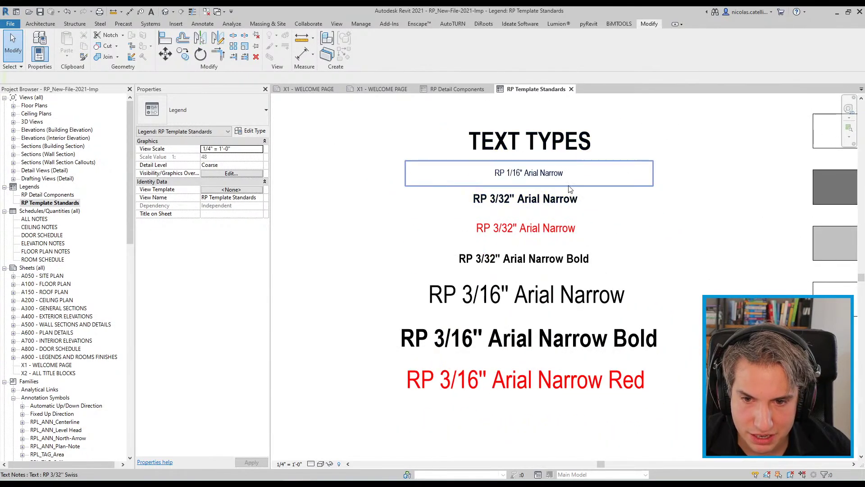
pyautogui.click(582, 285)
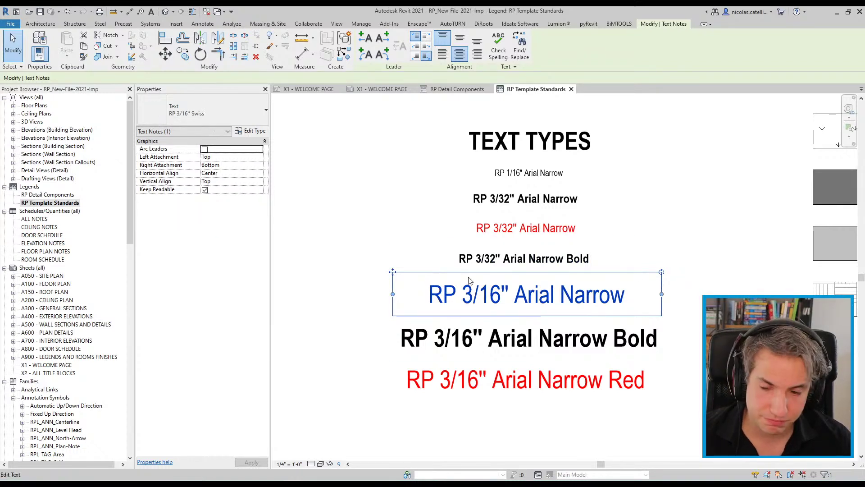
pyautogui.click(368, 184)
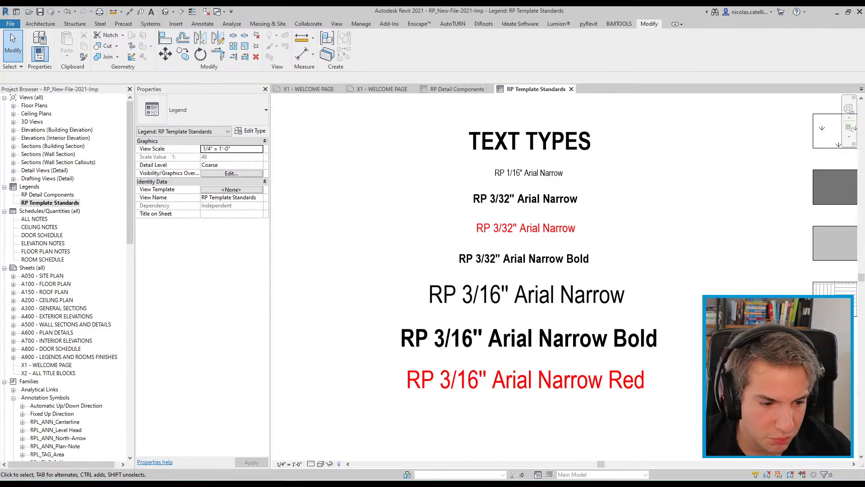
# - Switch to the presentation PDF and show the page on the Dynamo script for renaming materials and regions
pyautogui.hotkey('alt', 'Tab')
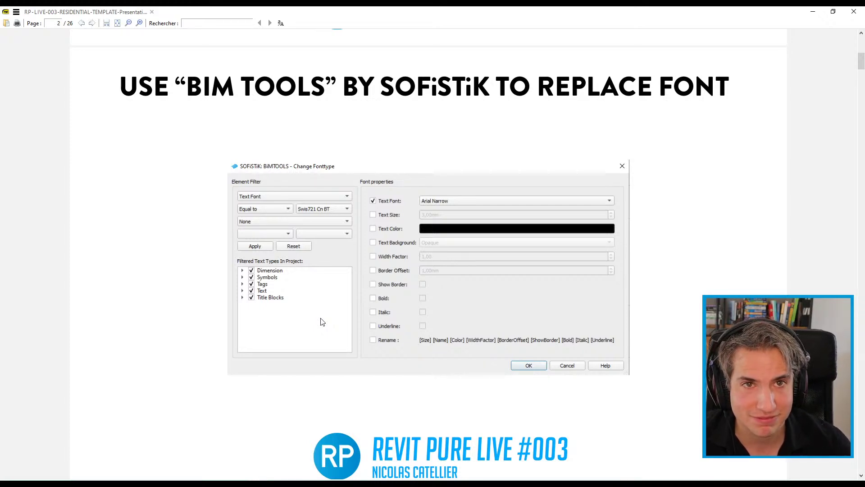
pyautogui.scroll(-5, 332, 294)
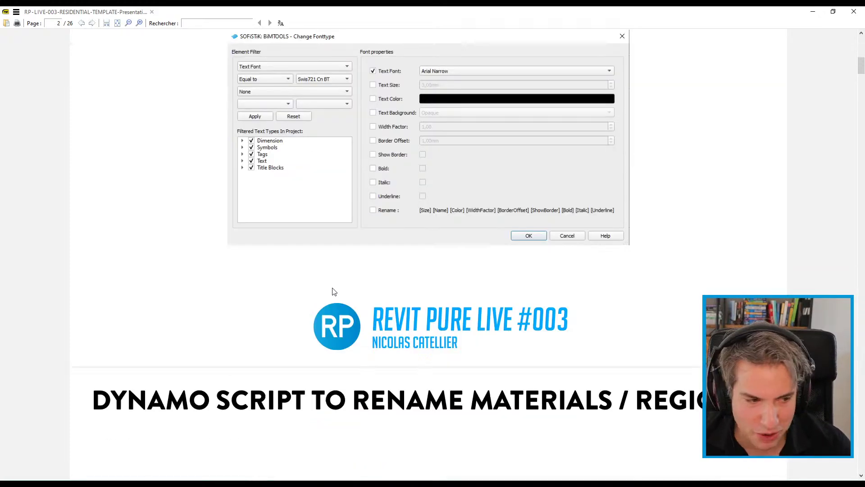
pyautogui.scroll(-10, 334, 291)
pyautogui.scroll(2, 354, 291)
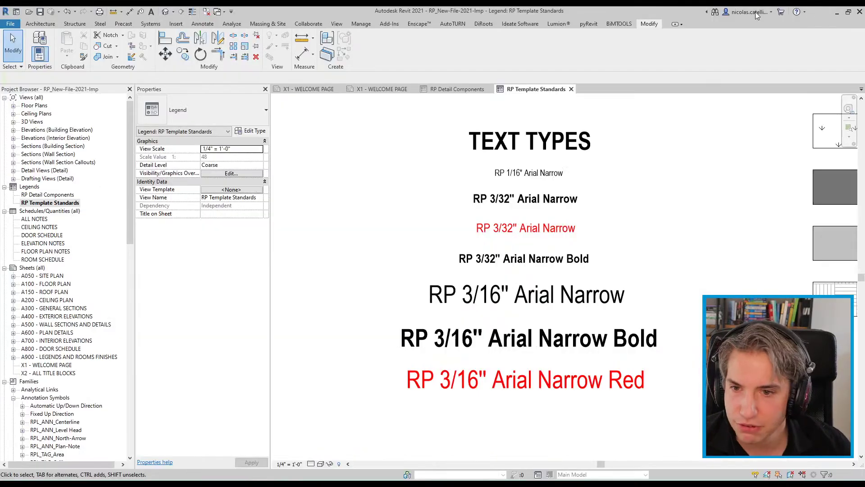
# - Return to Revit and look through the RP- prefixed project materials in the Material Browser
pyautogui.click(812, 11)
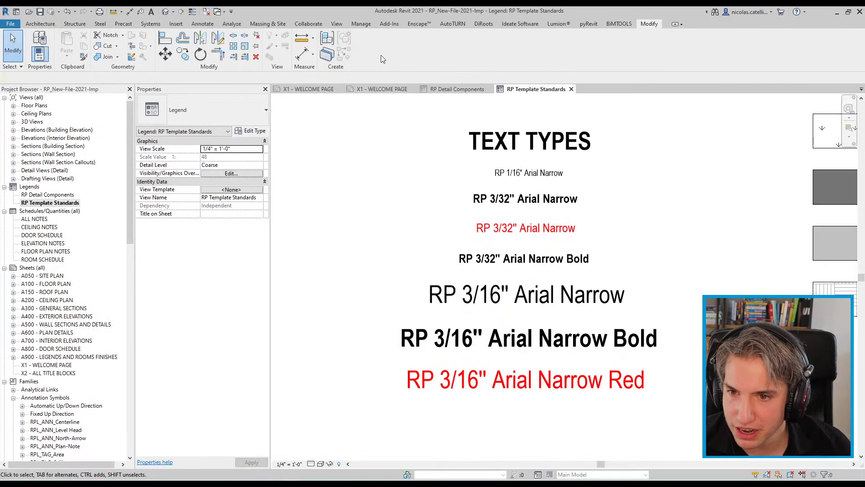
pyautogui.click(361, 24)
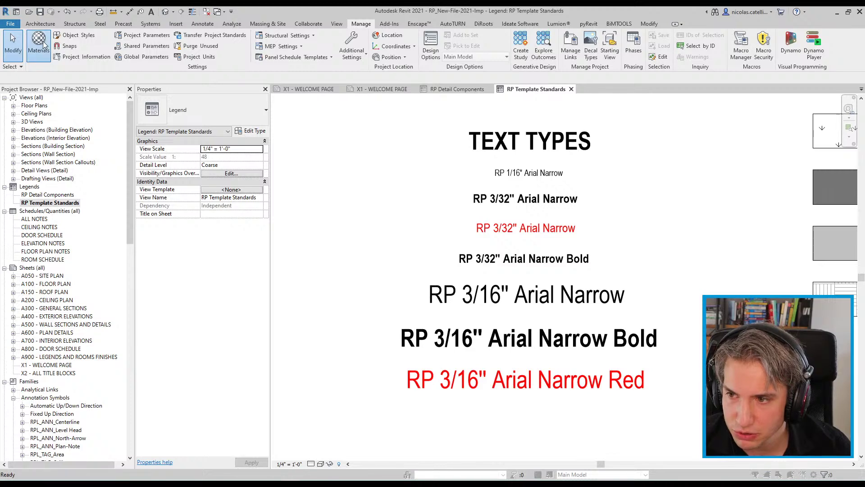
pyautogui.click(43, 43)
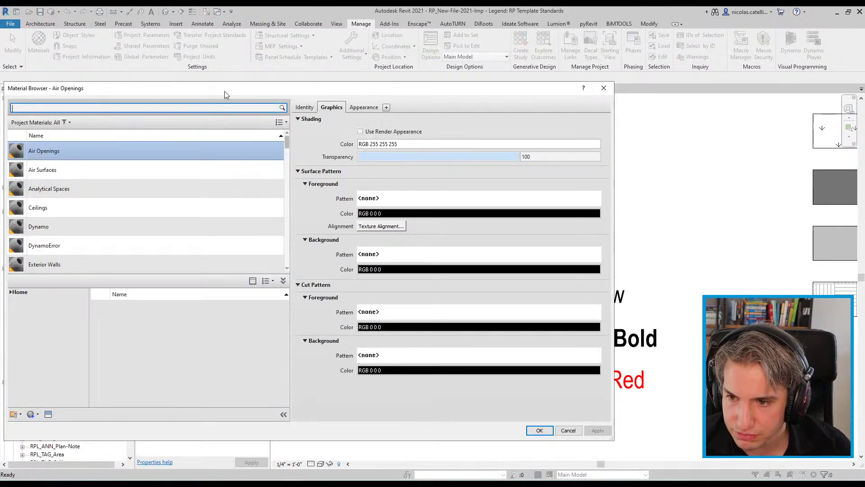
pyautogui.moveTo(224, 91); pyautogui.dragTo(330, 91)
pyautogui.scroll(-1, 229, 242)
pyautogui.scroll(-5, 226, 234)
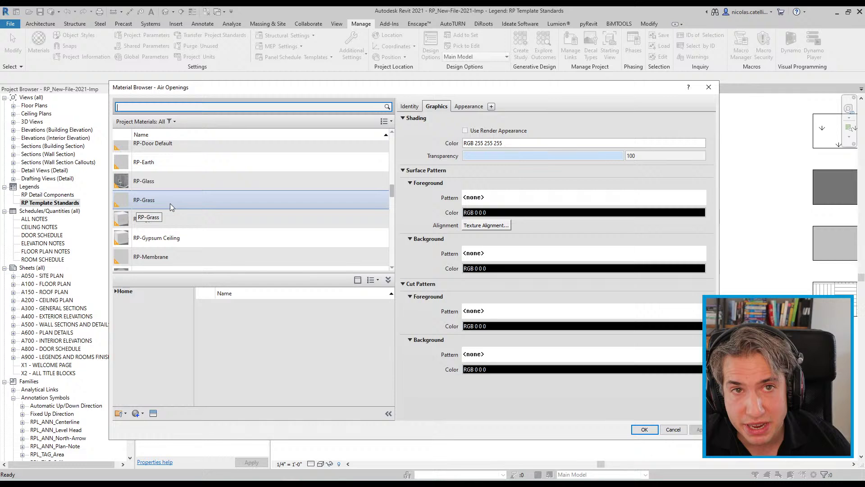
pyautogui.press('Escape')
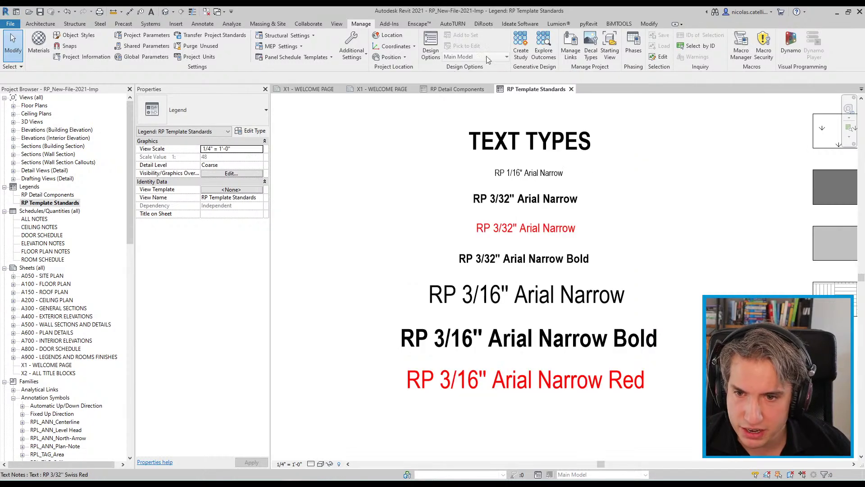
# - Open the Rename Family script from Dynamo Player for editing in Dynamo and close the player
pyautogui.click(646, 77)
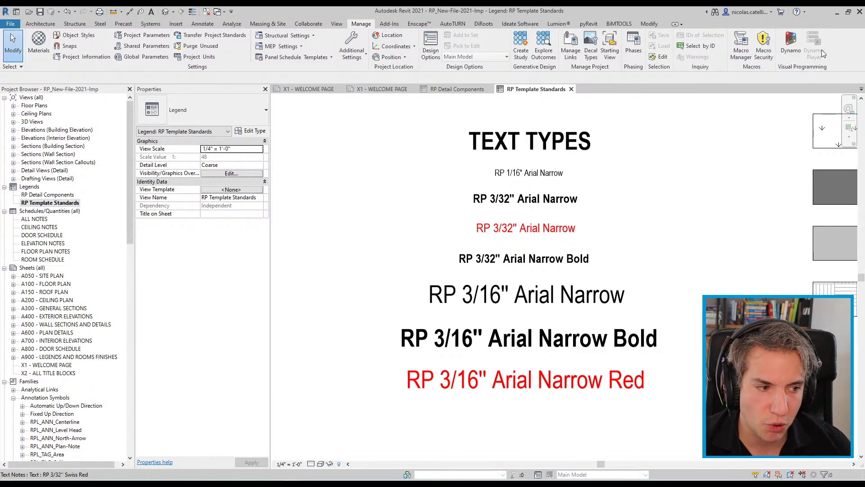
pyautogui.click(822, 49)
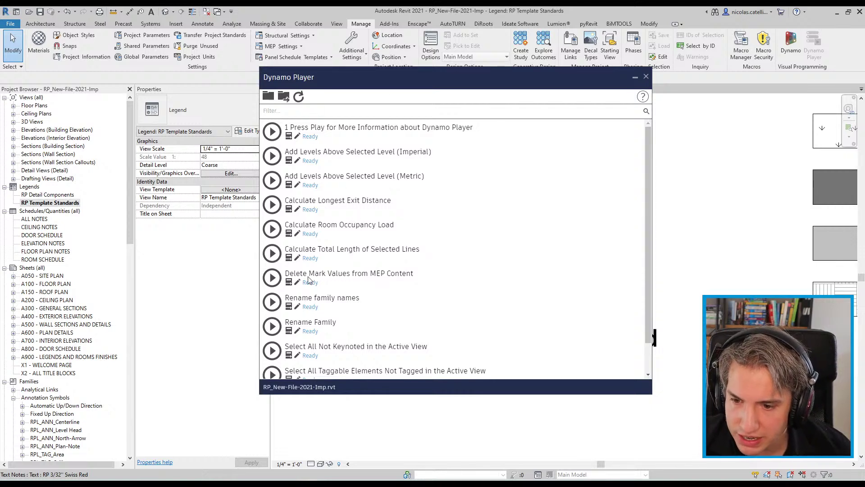
pyautogui.click(298, 332)
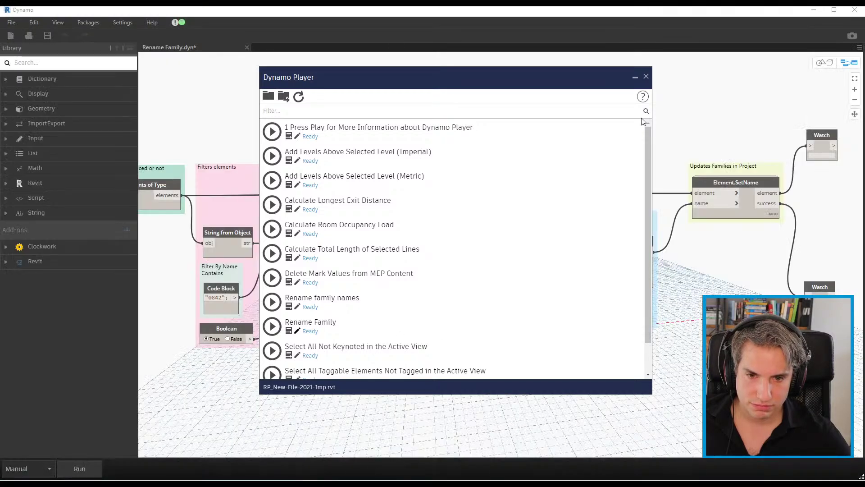
pyautogui.click(647, 77)
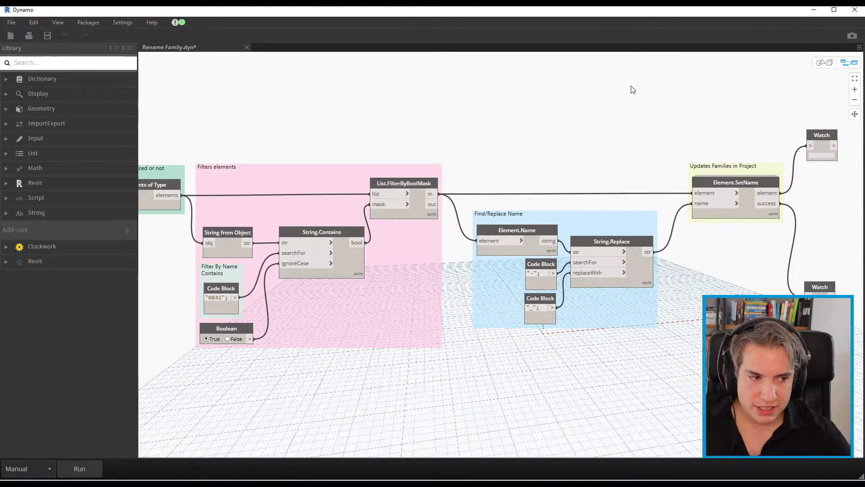
# - Search the online Dynamo packages for clockwork and close the package search
pyautogui.click(89, 23)
pyautogui.click(96, 34)
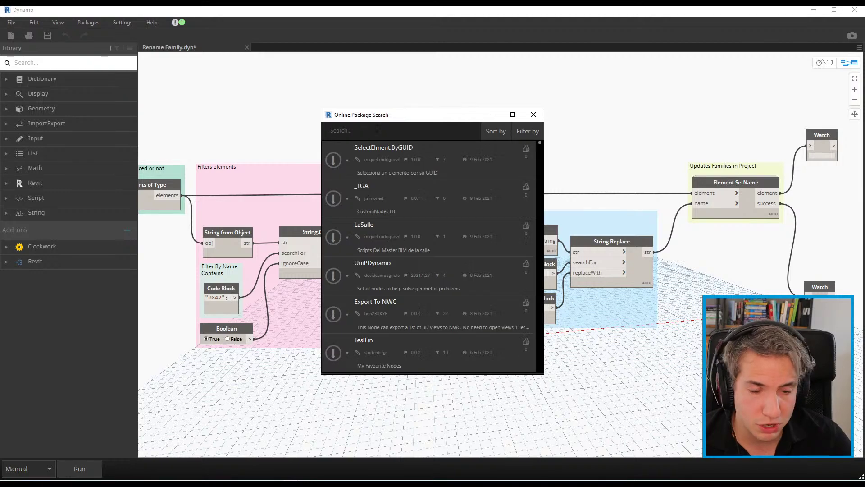
pyautogui.click(377, 130)
pyautogui.write('clockwork')
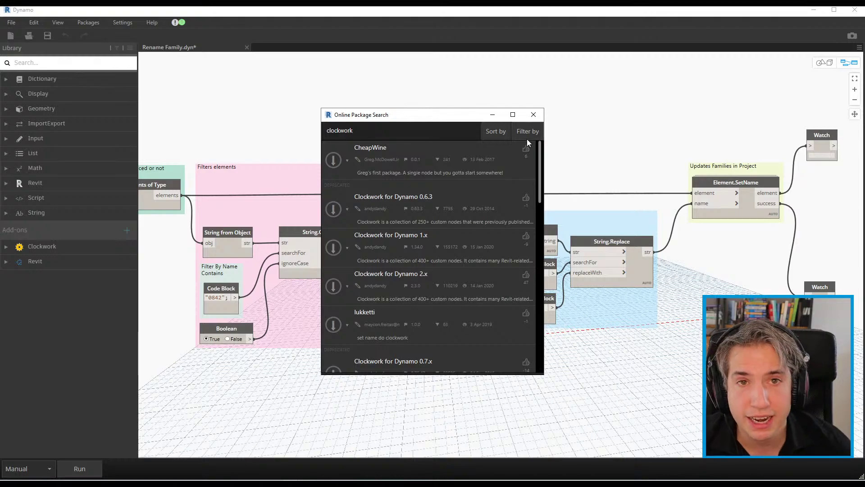
pyautogui.click(533, 114)
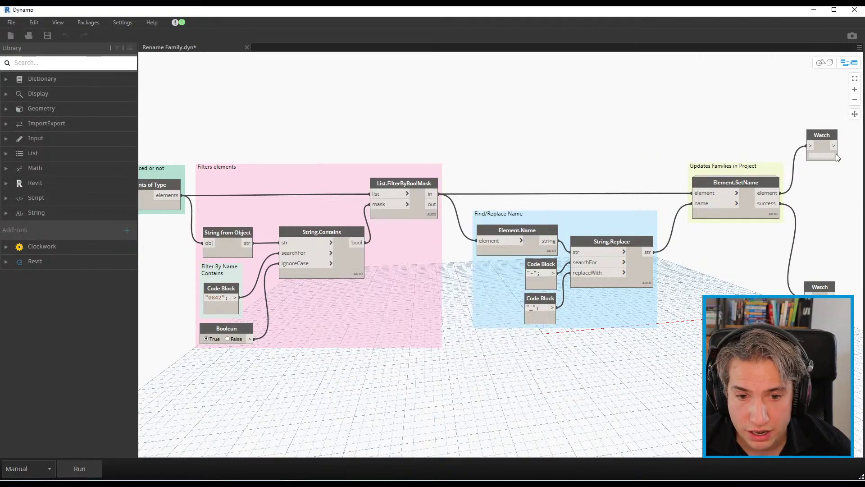
# - Set the Element Types node of the Rename Family script to Material
pyautogui.scroll(5, 645, 215)
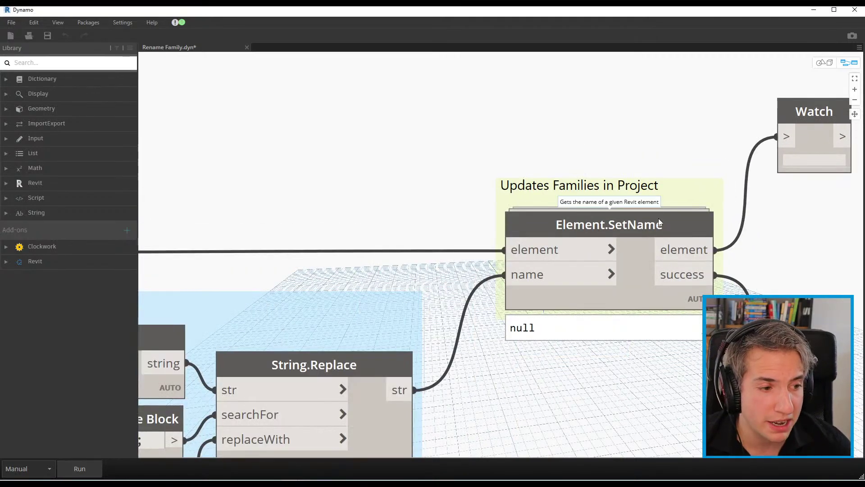
pyautogui.scroll(-8, 658, 218)
pyautogui.scroll(4, 627, 188)
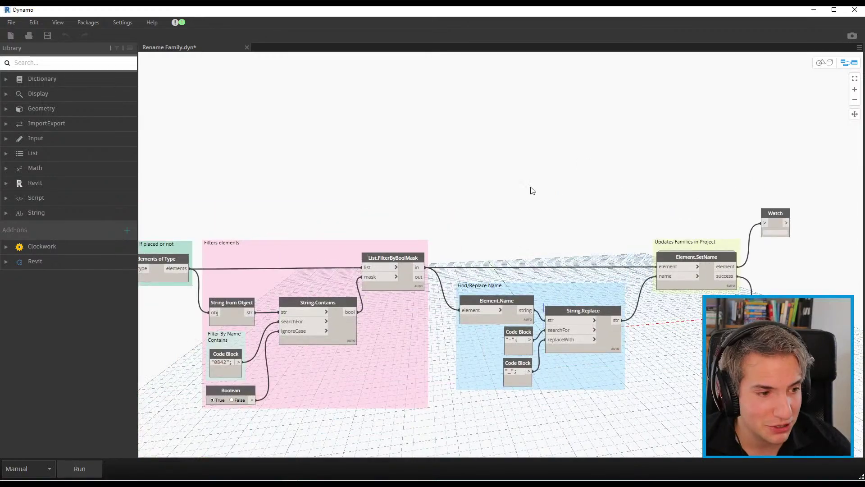
pyautogui.scroll(-1, 653, 204)
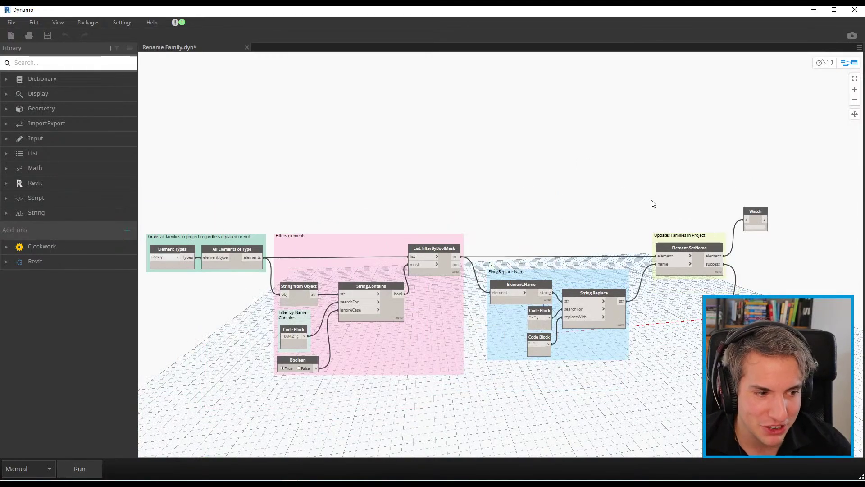
pyautogui.moveTo(448, 201); pyautogui.dragTo(584, 196, button='middle')
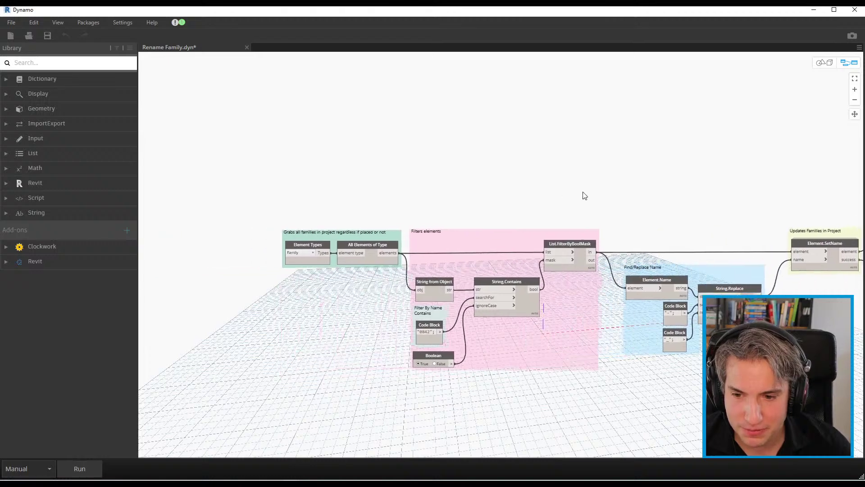
pyautogui.scroll(5, 292, 250)
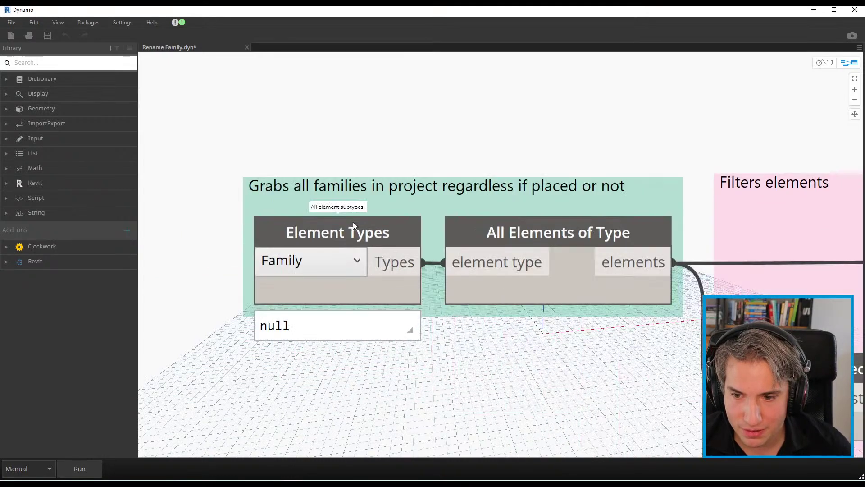
pyautogui.click(359, 263)
pyautogui.scroll(-2, 346, 199)
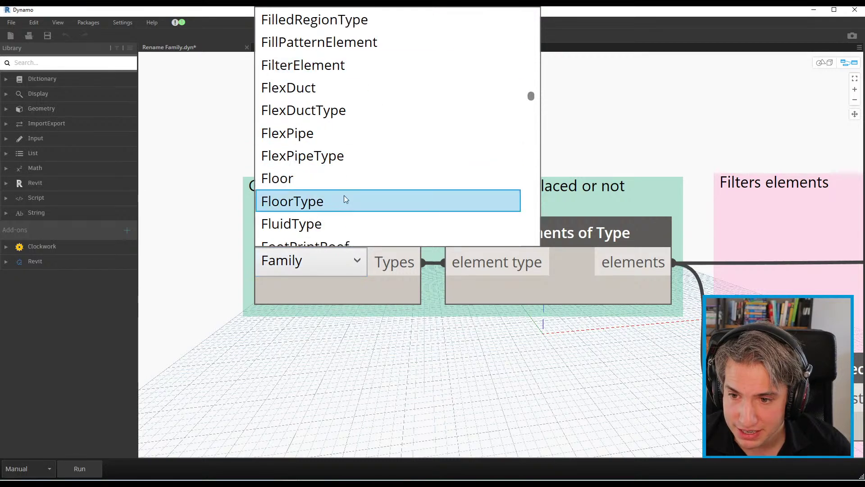
pyautogui.scroll(-20, 345, 199)
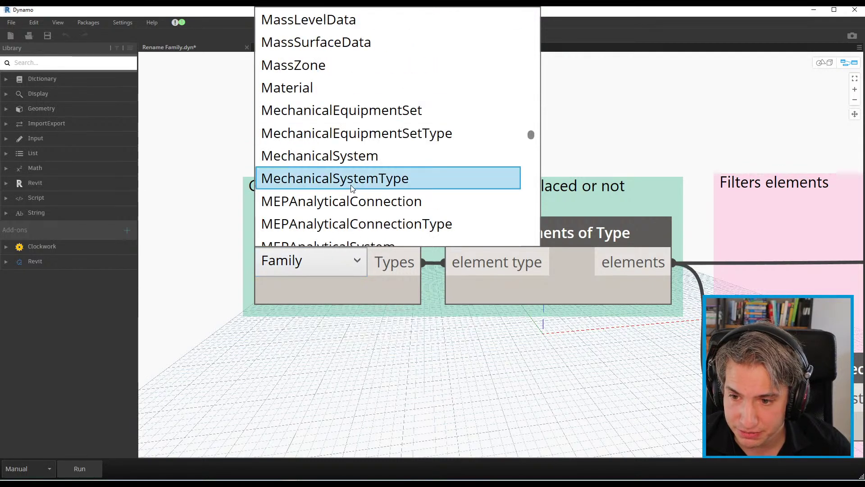
pyautogui.click(301, 87)
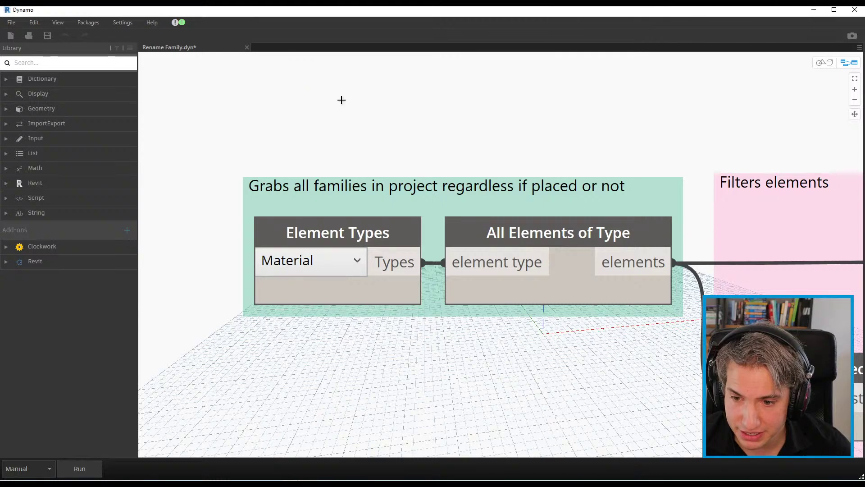
# - Clear the name filter text in the Filter By Name Contains code block, leaving an empty string
pyautogui.scroll(-5, 338, 134)
pyautogui.moveTo(542, 316); pyautogui.dragTo(446, 286, button='middle')
pyautogui.scroll(3, 421, 324)
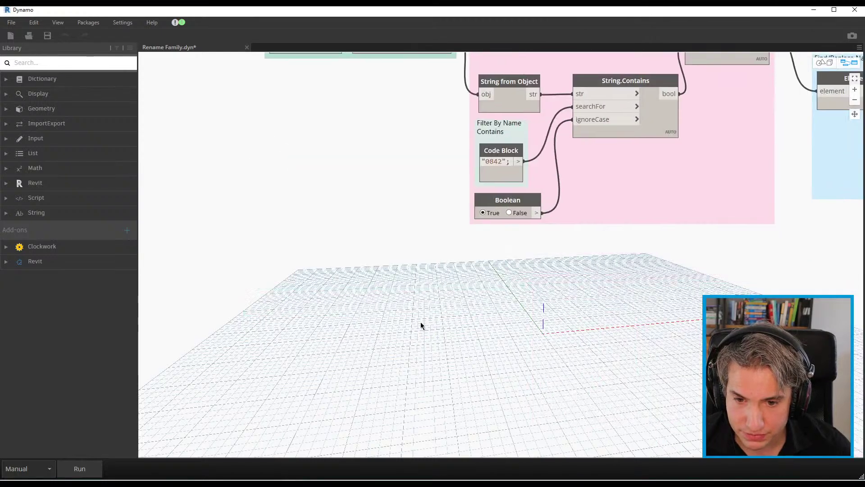
pyautogui.moveTo(422, 324); pyautogui.dragTo(343, 426, button='middle')
pyautogui.moveTo(512, 241)
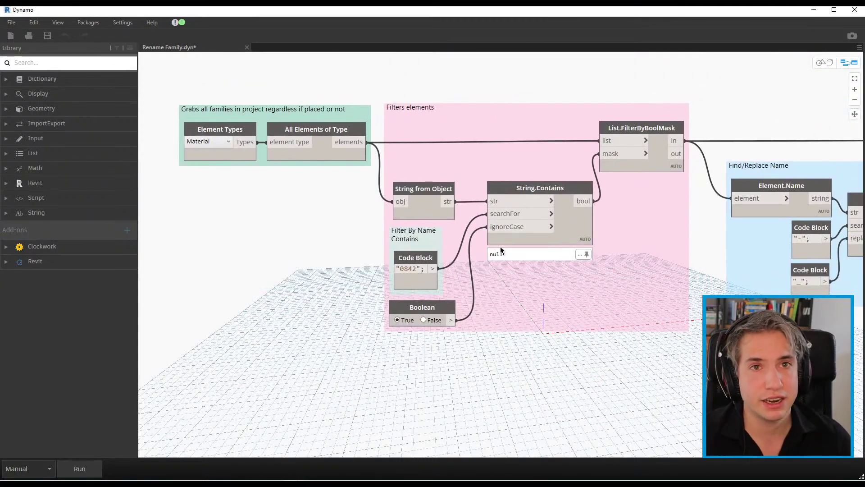
pyautogui.scroll(3, 477, 277)
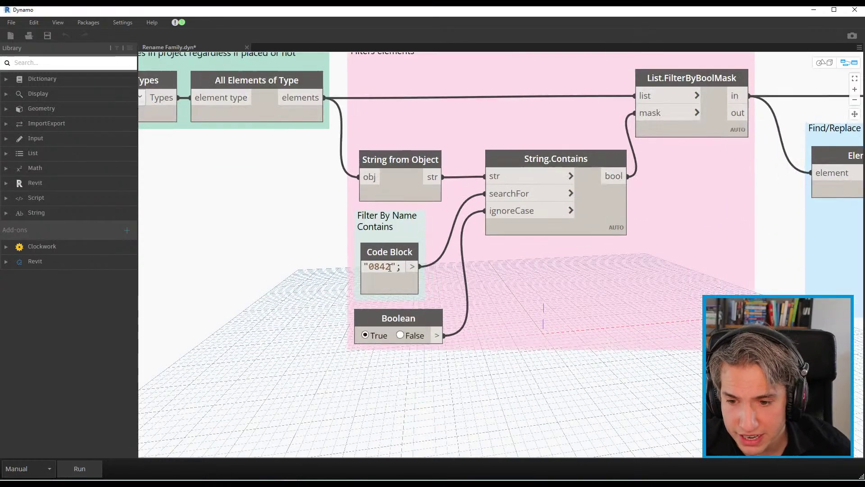
pyautogui.moveTo(390, 266); pyautogui.dragTo(371, 265)
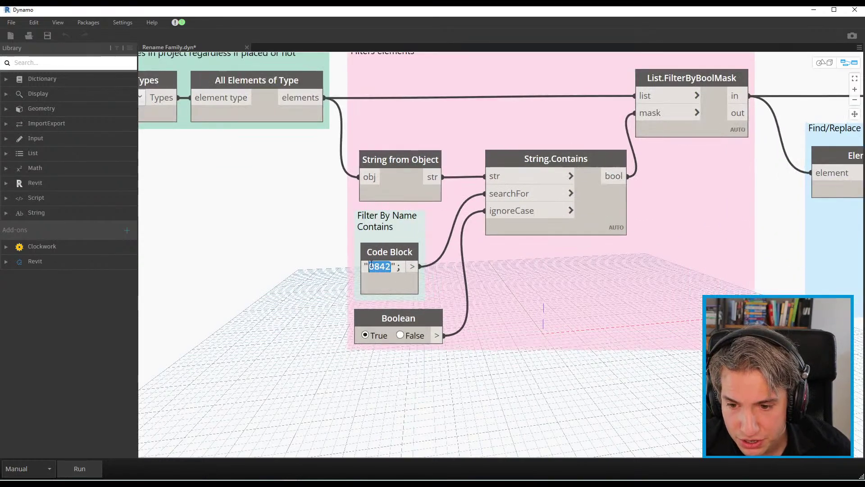
pyautogui.press('BackSpace')
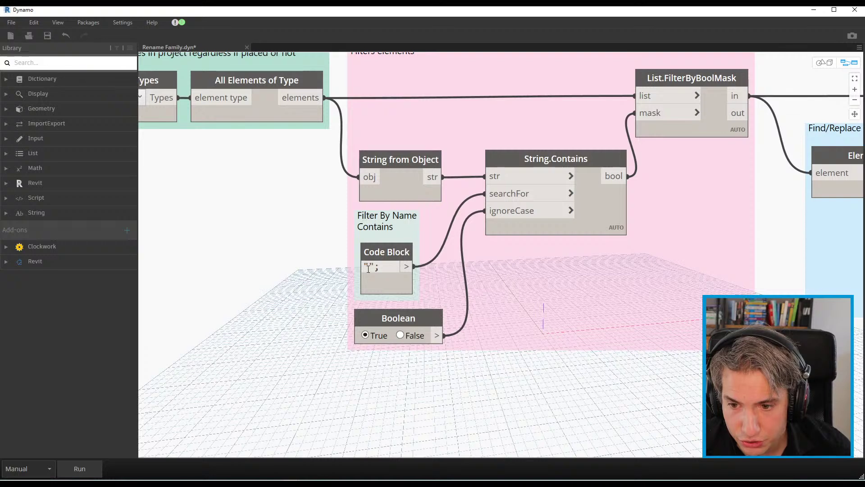
# - Set the Find/Replace Name code blocks to search for "RP" and replace it with "RPL"
pyautogui.scroll(-5, 301, 253)
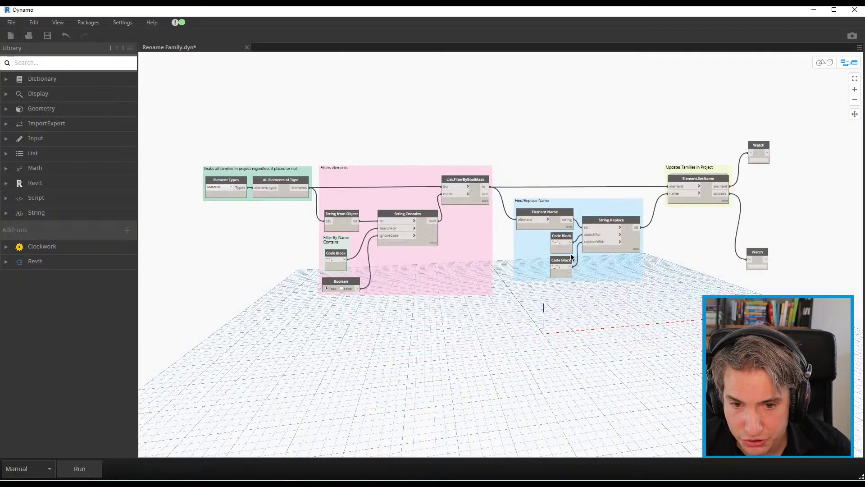
pyautogui.scroll(5, 561, 243)
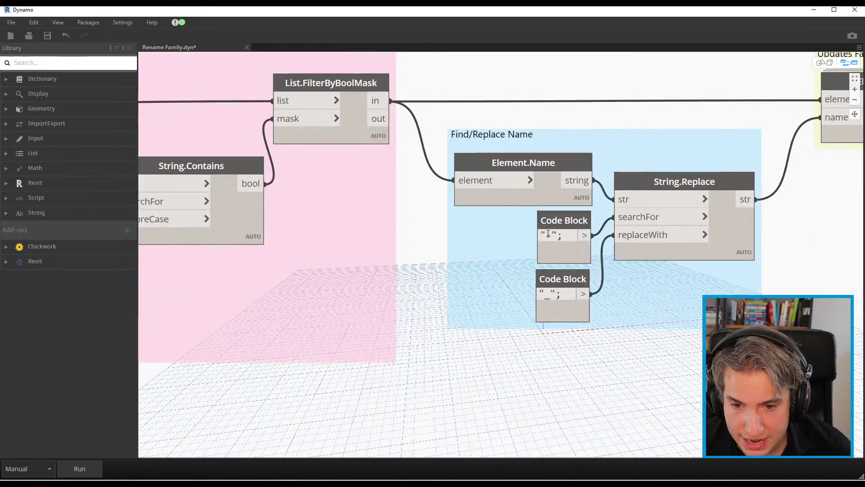
pyautogui.doubleClick(548, 234)
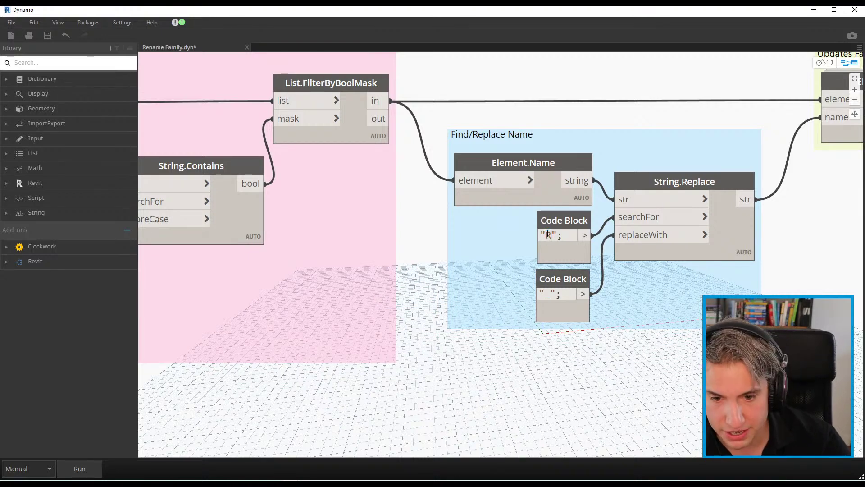
pyautogui.write('RP')
pyautogui.doubleClick(548, 294)
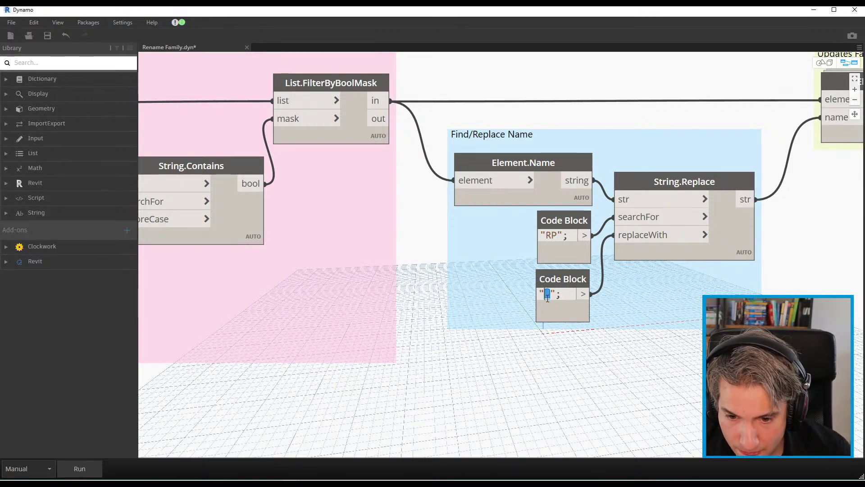
pyautogui.write('RPL')
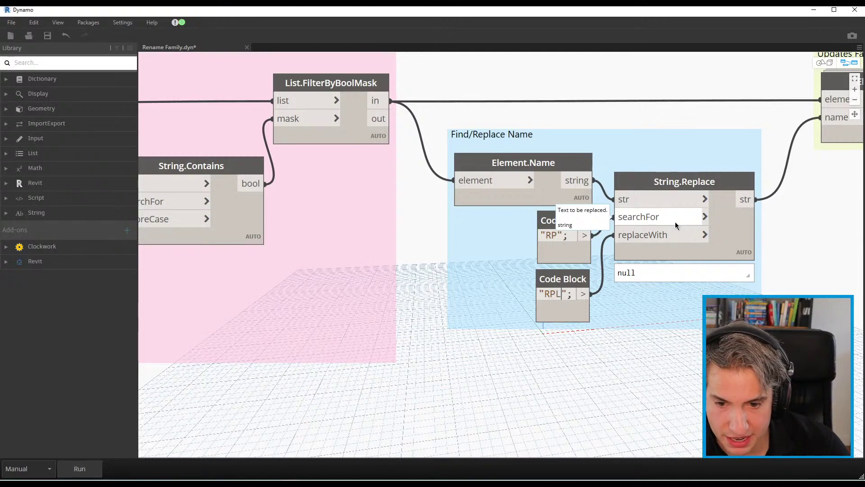
# - Check the connections from String.Replace to Element.SetName and run the script on the Material elements
pyautogui.moveTo(511, 362); pyautogui.dragTo(269, 387, button='middle')
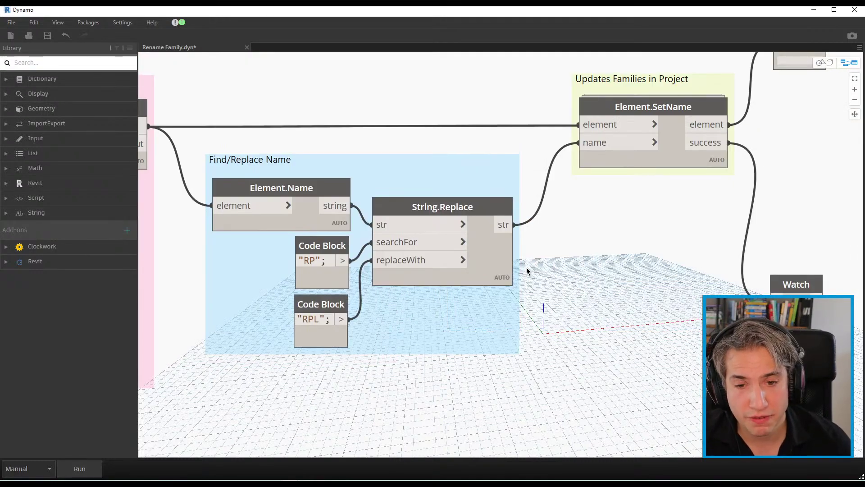
pyautogui.moveTo(526, 267); pyautogui.dragTo(520, 294, button='middle')
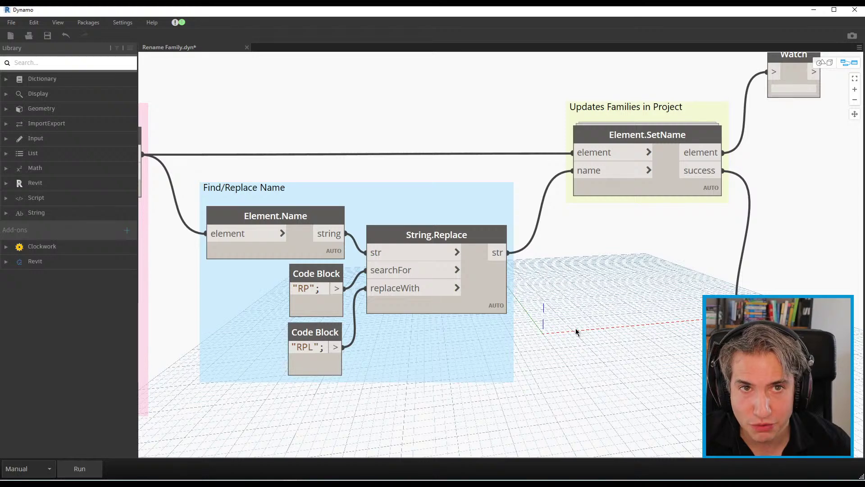
pyautogui.scroll(-5, 580, 239)
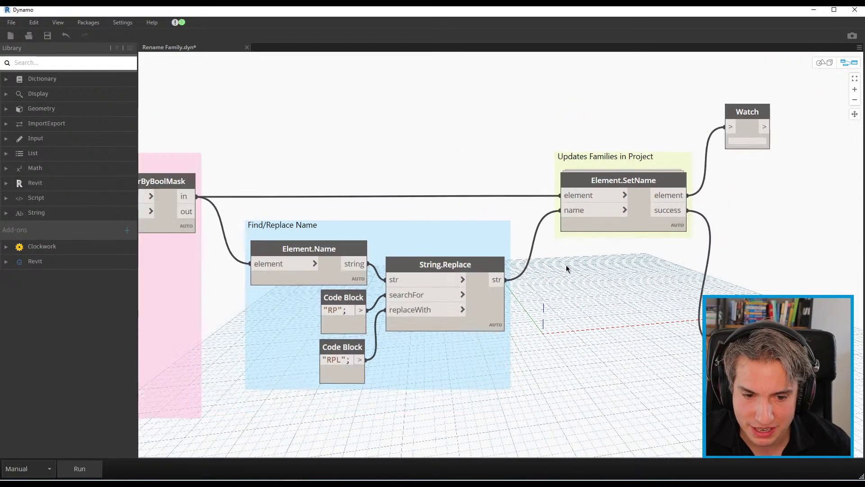
pyautogui.moveTo(583, 285); pyautogui.dragTo(596, 267, button='middle')
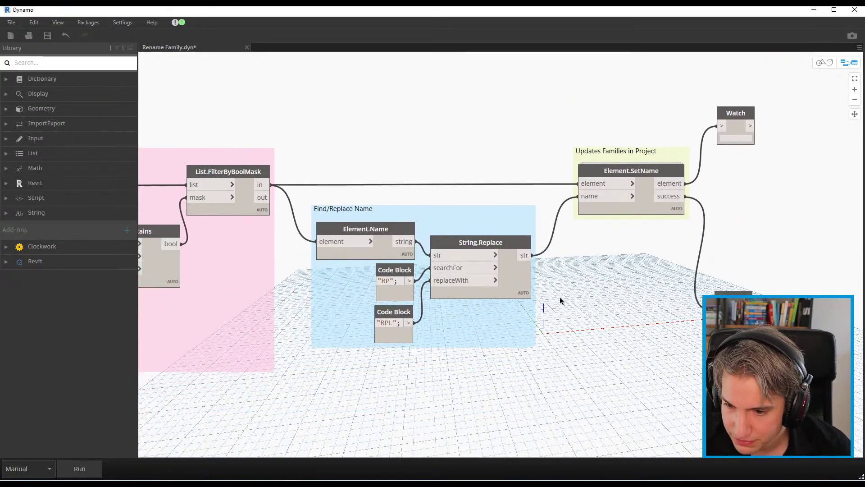
pyautogui.click(66, 473)
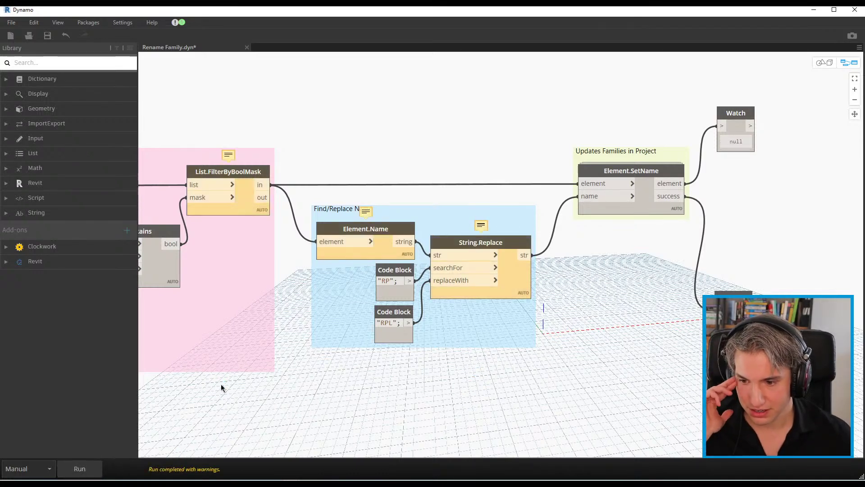
# - Inspect the warning on All Elements of Type and reconnect its element type input to the Types output of Element Types
pyautogui.moveTo(520, 297); pyautogui.dragTo(767, 281, button='middle')
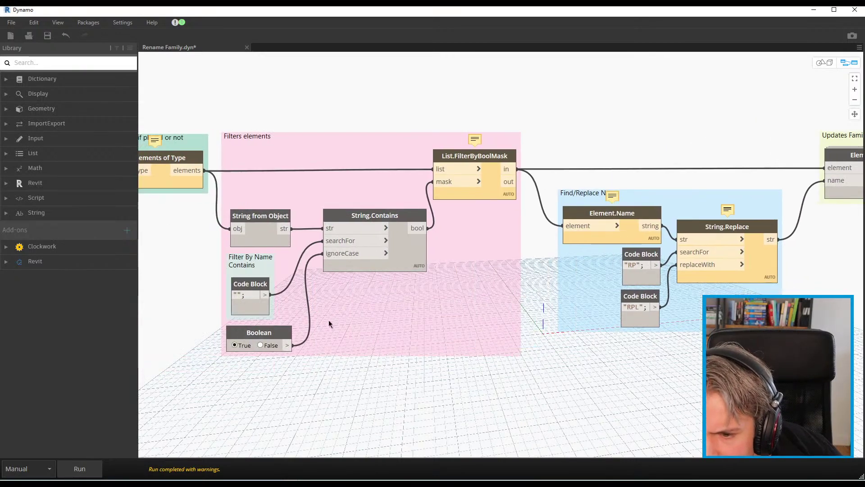
pyautogui.moveTo(384, 331); pyautogui.dragTo(612, 355, button='middle')
pyautogui.moveTo(386, 160)
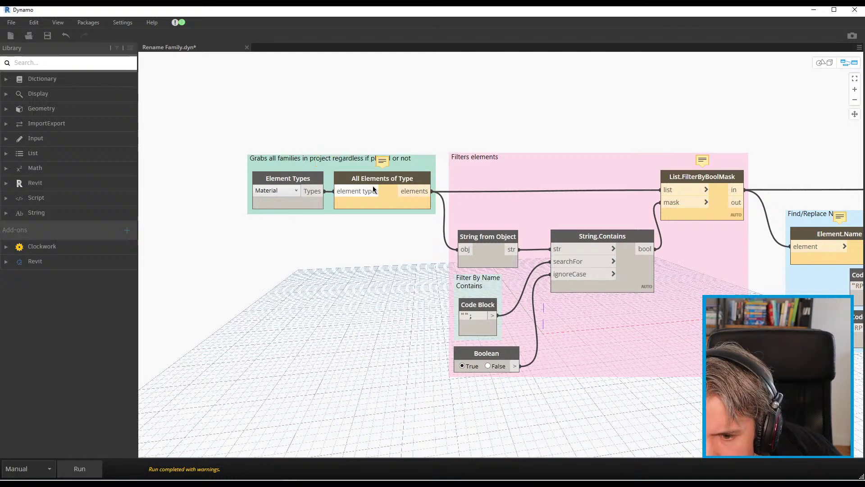
pyautogui.moveTo(296, 190); pyautogui.dragTo(291, 190, button='middle')
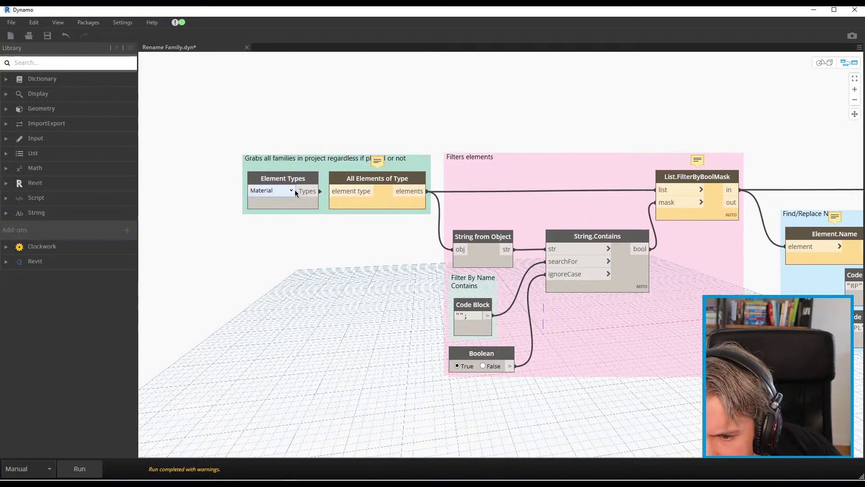
pyautogui.click(291, 190)
pyautogui.click(291, 190)
pyautogui.click(317, 191)
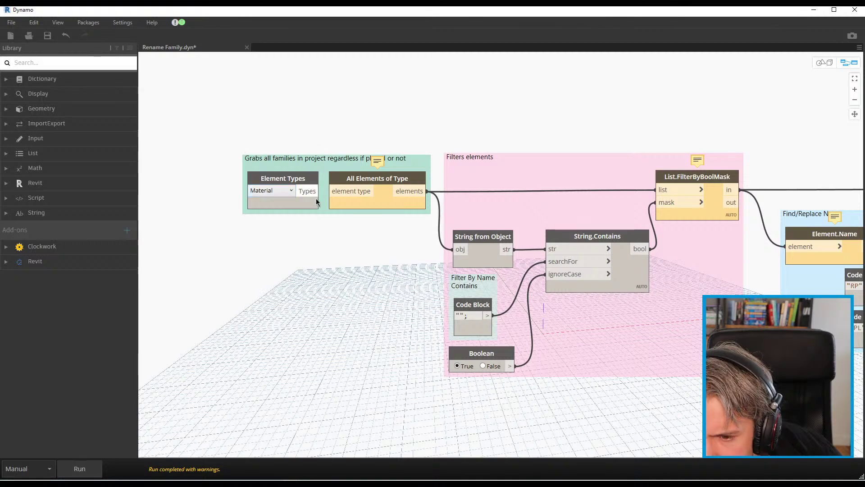
pyautogui.click(335, 191)
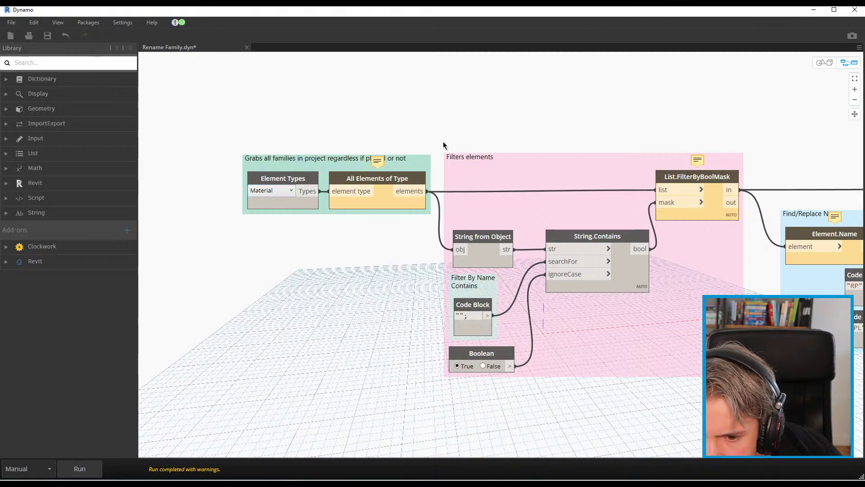
# - Set the Element Types node to FilledRegion, run the script again and view the Watch node results
pyautogui.click(276, 195)
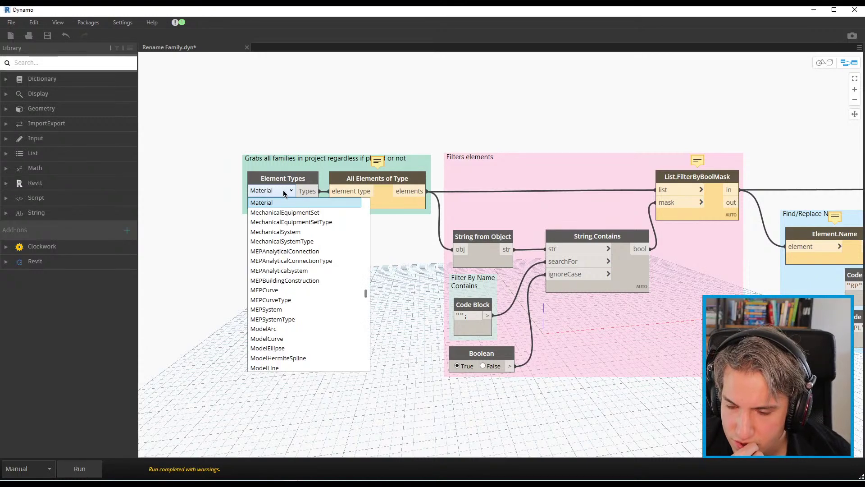
pyautogui.scroll(10, 286, 298)
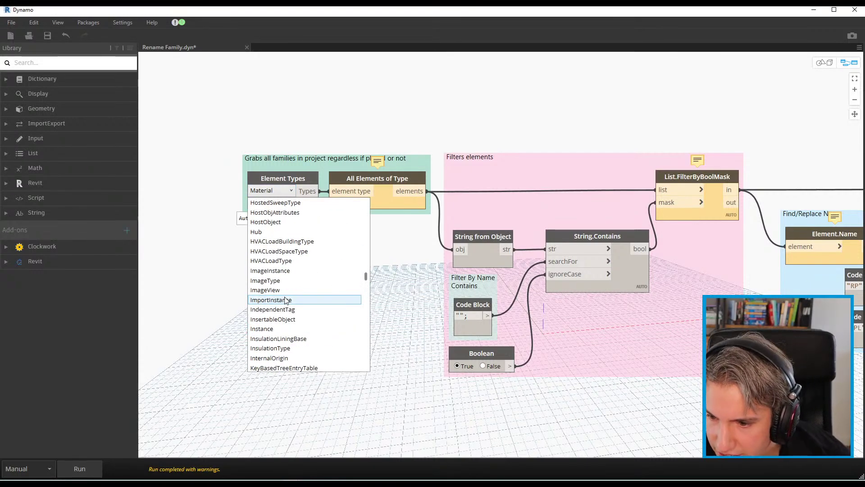
pyautogui.scroll(10, 285, 299)
pyautogui.scroll(10, 286, 299)
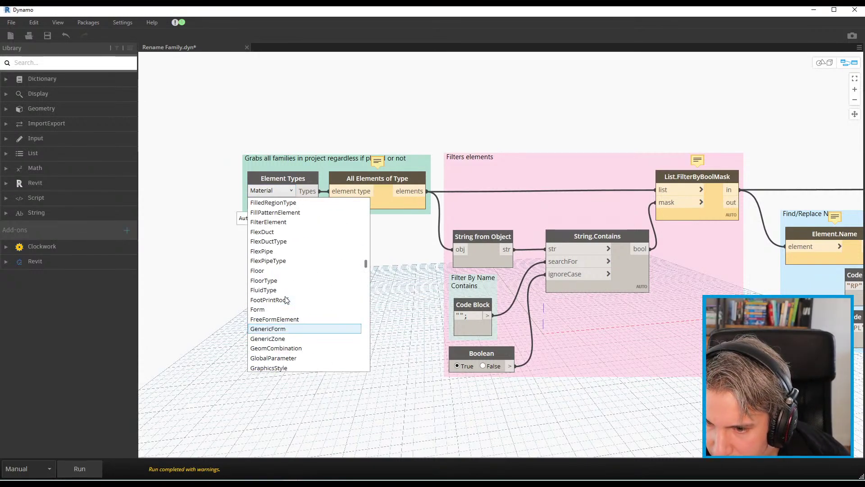
pyautogui.press('Escape')
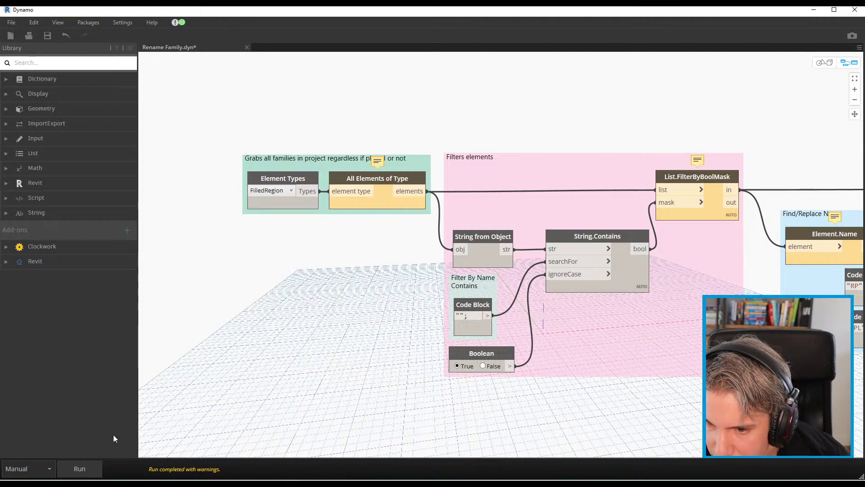
pyautogui.click(87, 467)
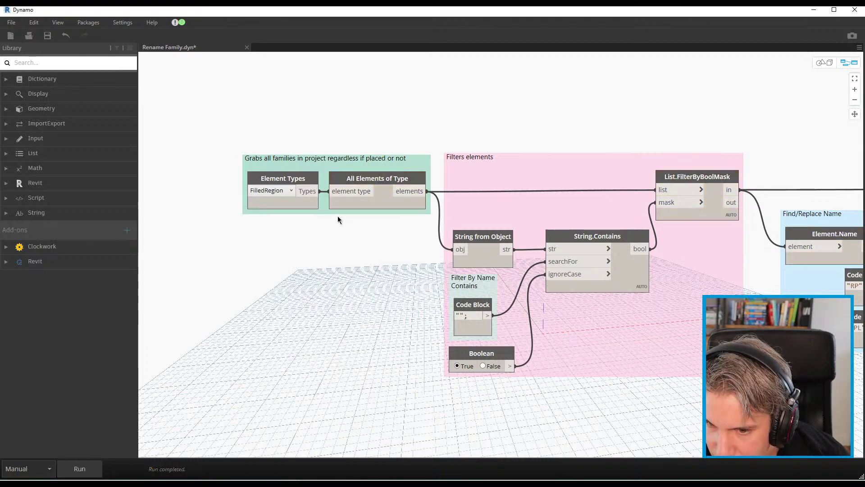
pyautogui.scroll(-3, 252, 216)
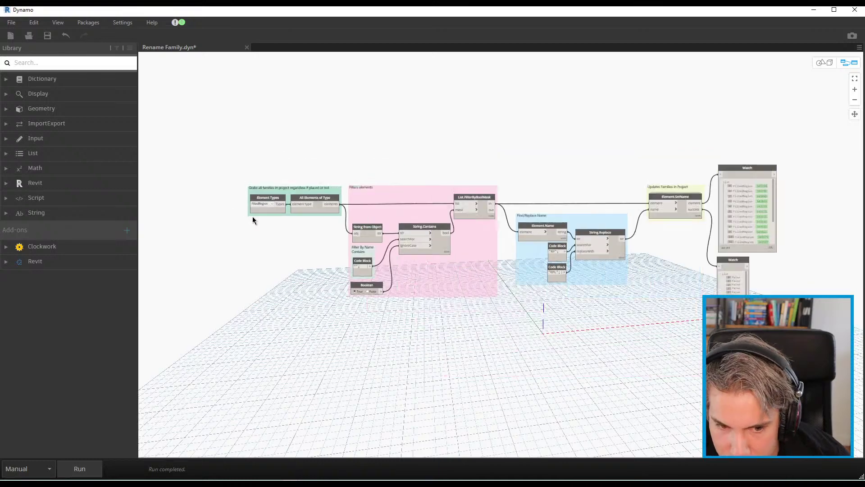
pyautogui.scroll(2, 633, 205)
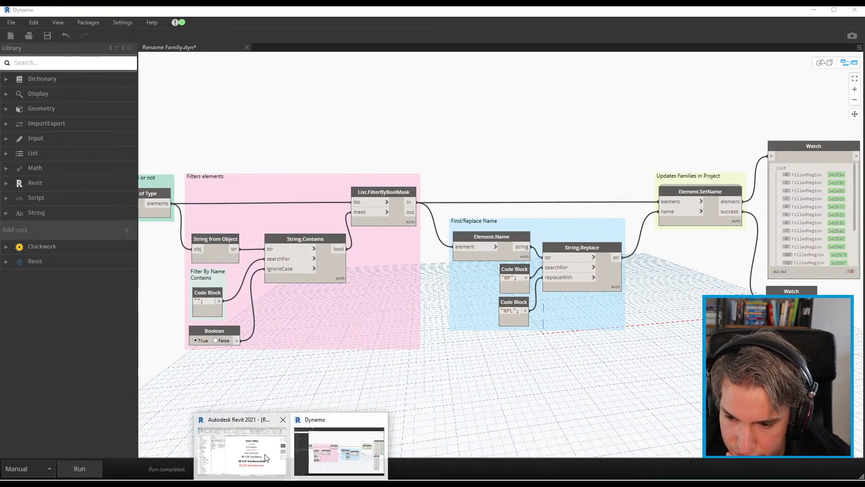
# - Switch to Revit and check the filled region type names through the type properties of the RP-Grass region in the legend
pyautogui.click(816, 12)
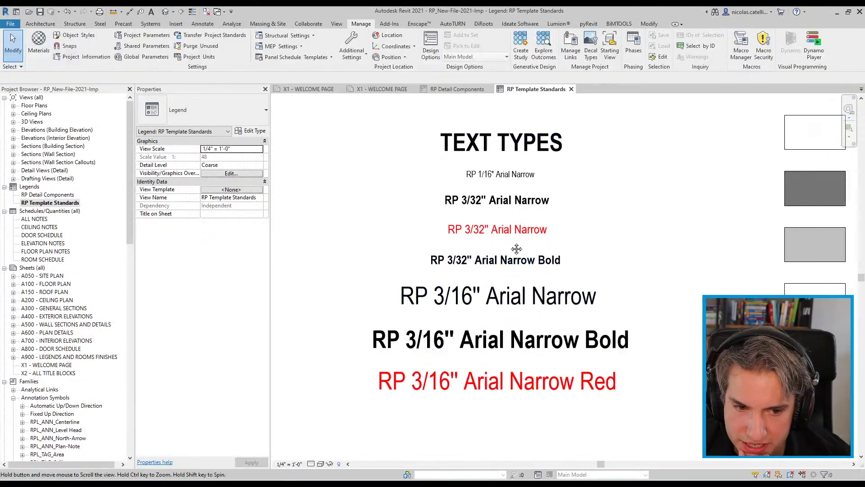
pyautogui.scroll(2, 431, 190)
pyautogui.scroll(-2, 449, 241)
pyautogui.click(449, 241)
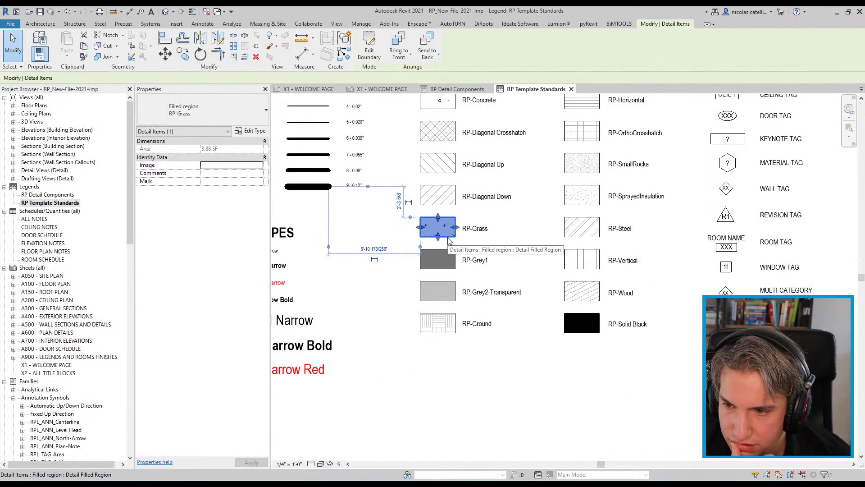
pyautogui.click(256, 134)
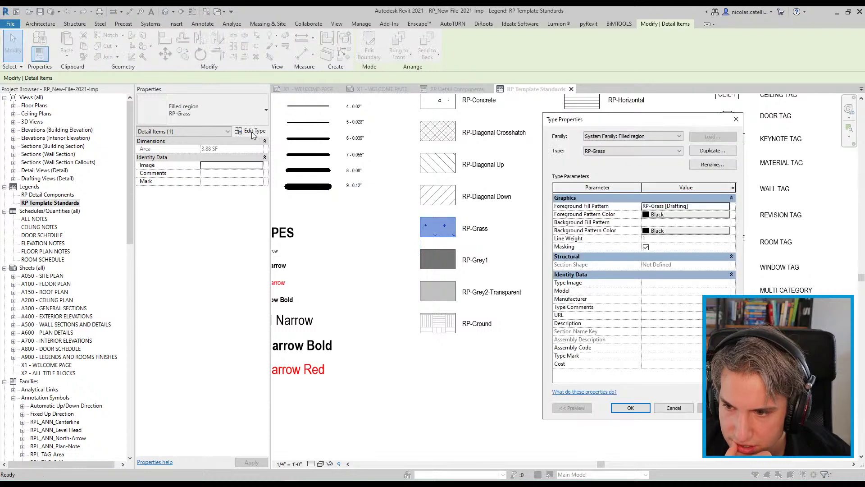
pyautogui.click(680, 151)
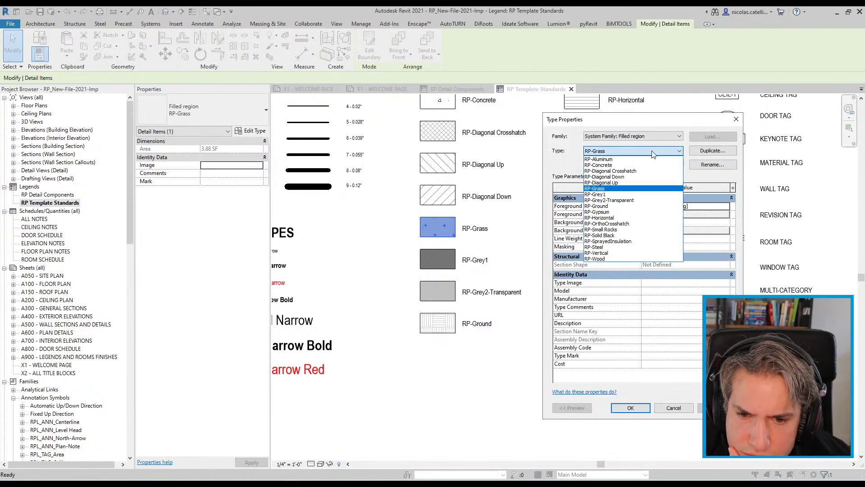
pyautogui.click(679, 151)
pyautogui.click(737, 119)
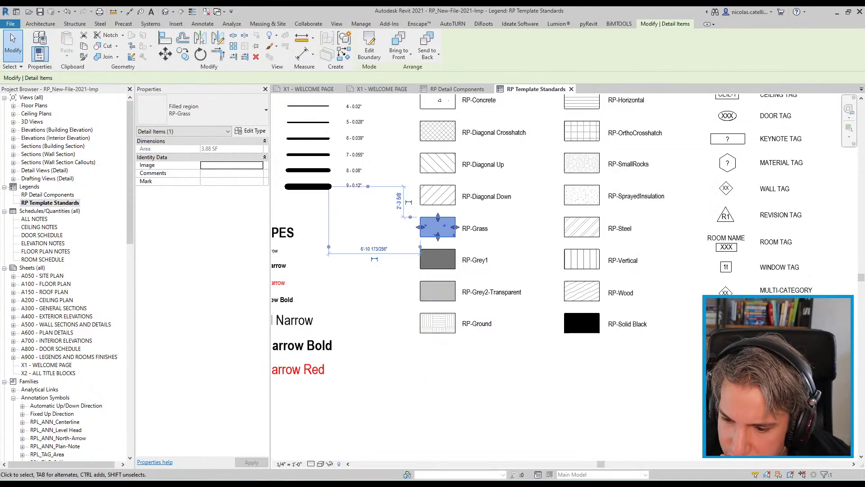
# - Return to the Dynamo graph to recheck the filter and Find/Replace Name nodes
pyautogui.moveTo(291, 484)
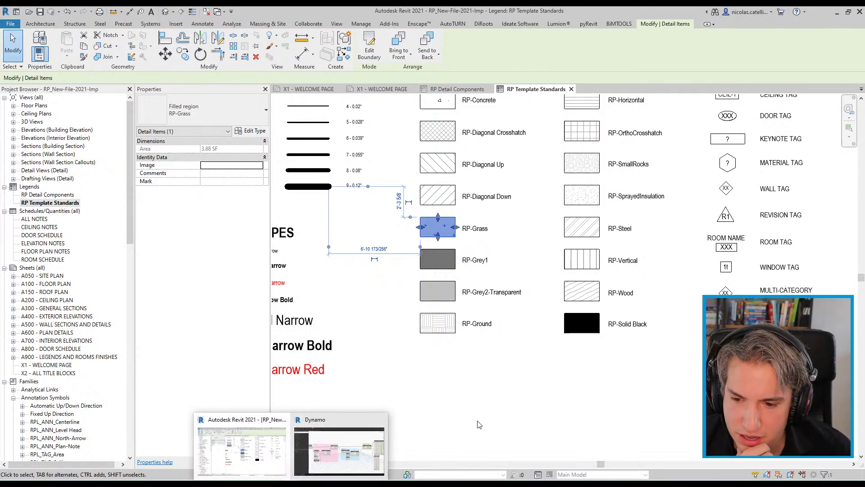
pyautogui.click(379, 444)
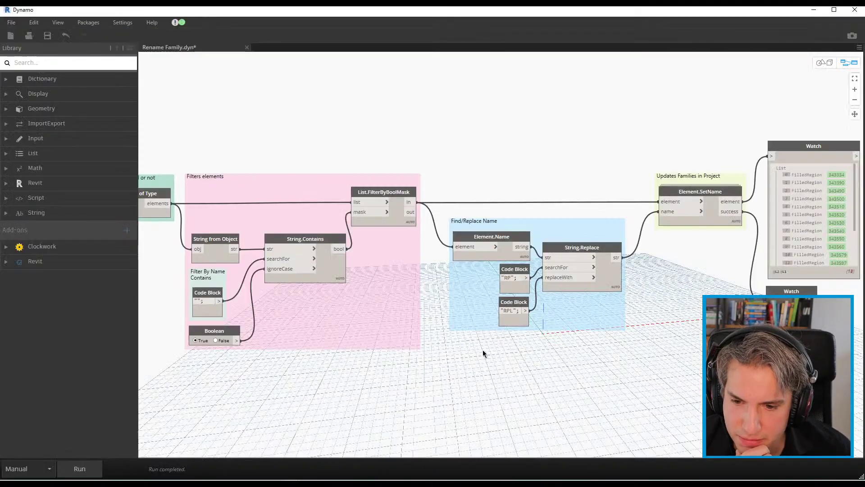
pyautogui.click(815, 10)
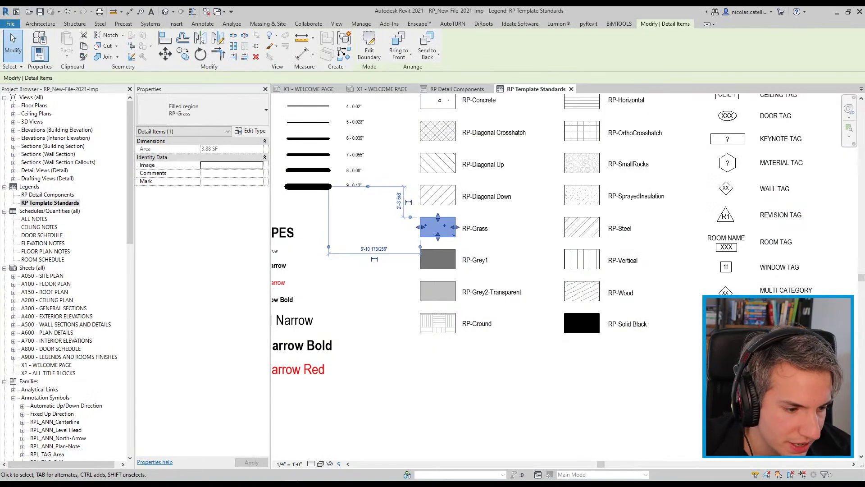
# - Switch to the presentation PDF, read its Adjust Project Browser page, and return to Revit
pyautogui.hotkey('alt', 'Tab')
pyautogui.scroll(-10, 328, 322)
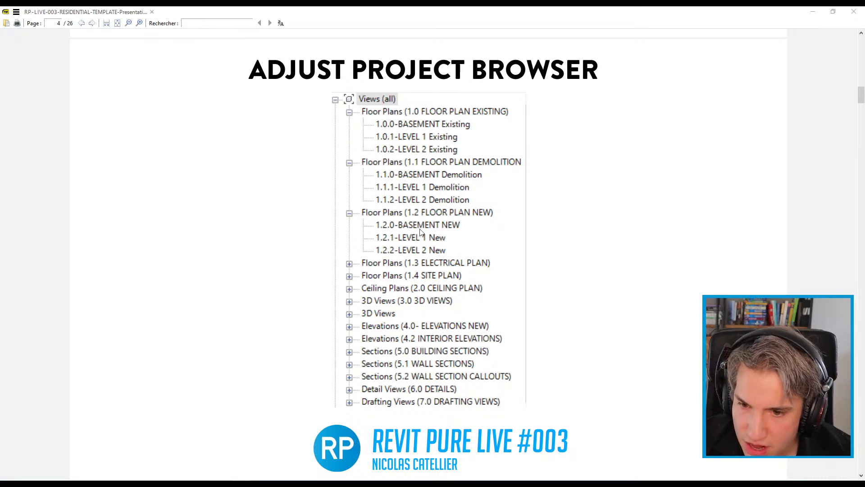
pyautogui.moveTo(292, 478)
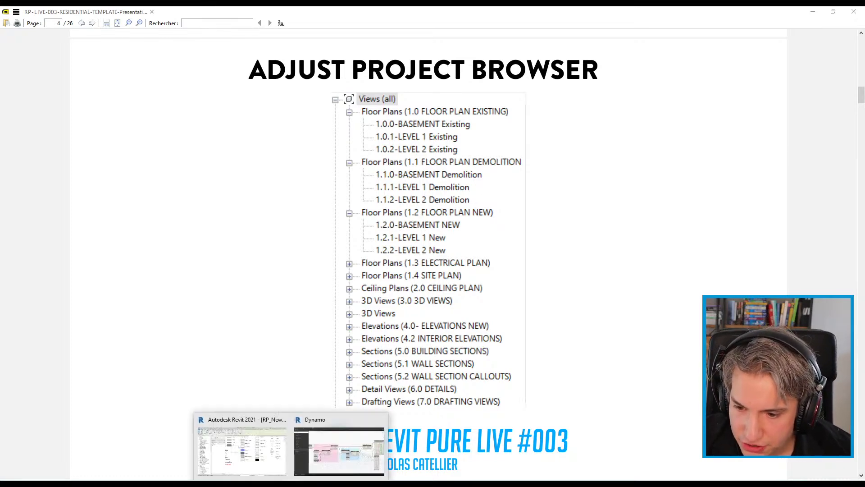
pyautogui.click(258, 438)
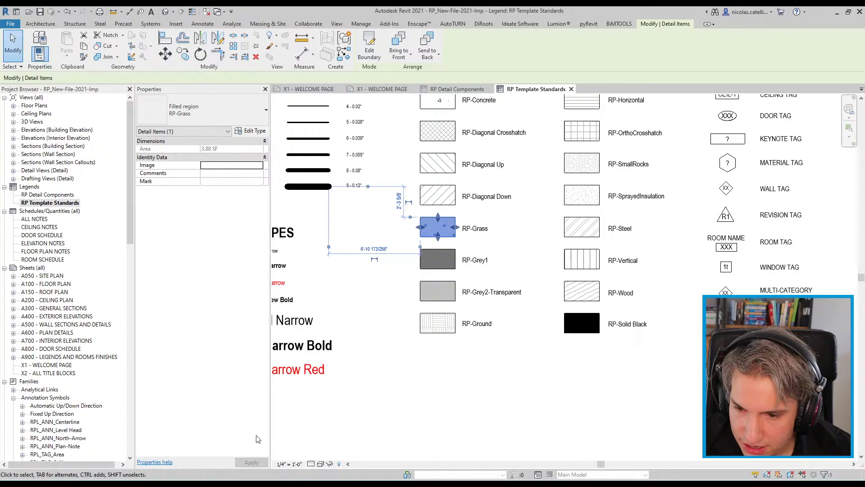
# - Close all inactive views and expand the Floor Plans group of the RP_New-File-2021-Imp project
pyautogui.click(337, 24)
pyautogui.click(747, 45)
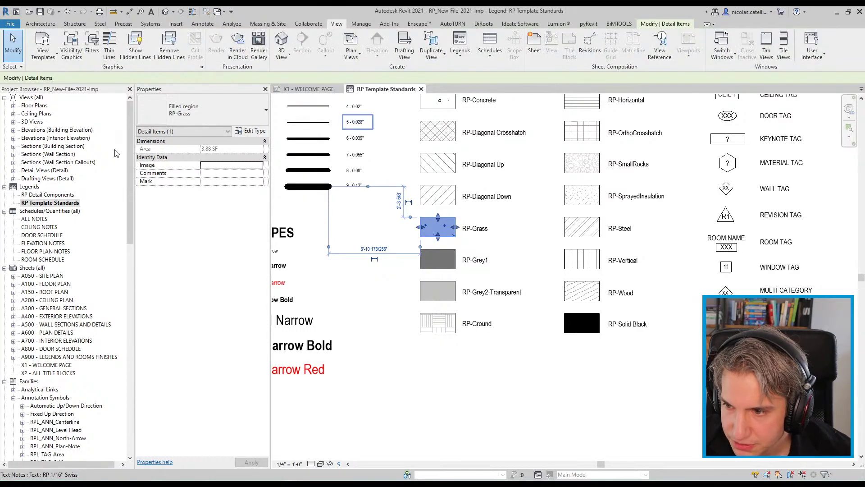
pyautogui.click(14, 106)
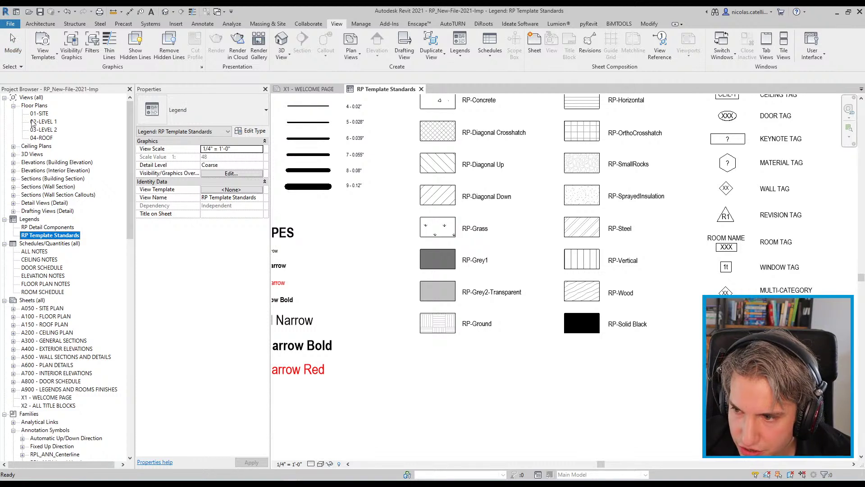
# - Switch to the WDB-Template-Imperial-2021 welcome page and examine how its existing, demolition and new floor plan views are grouped and named
pyautogui.click(305, 90)
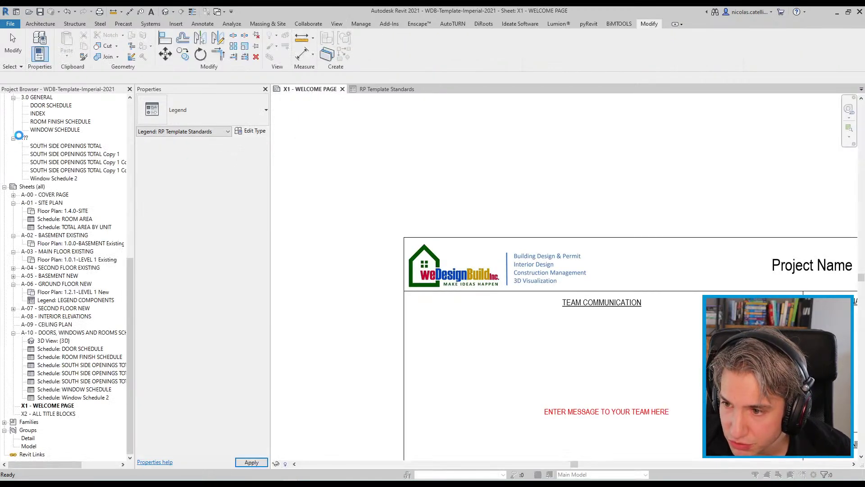
pyautogui.click(496, 291)
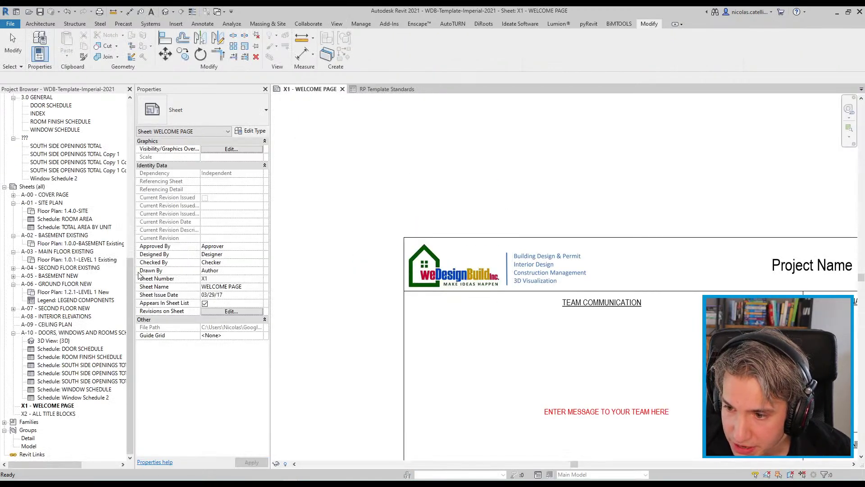
pyautogui.scroll(10, 90, 225)
pyautogui.click(31, 98)
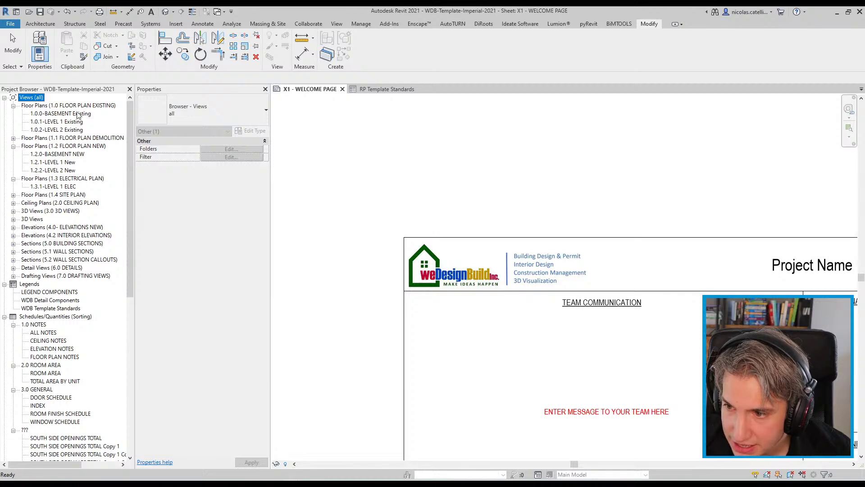
pyautogui.click(13, 138)
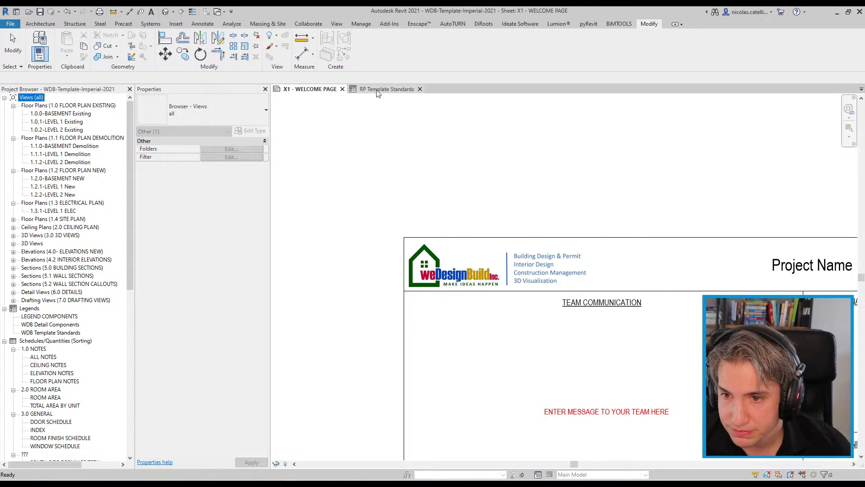
pyautogui.click(53, 122)
pyautogui.click(65, 194)
pyautogui.click(54, 163)
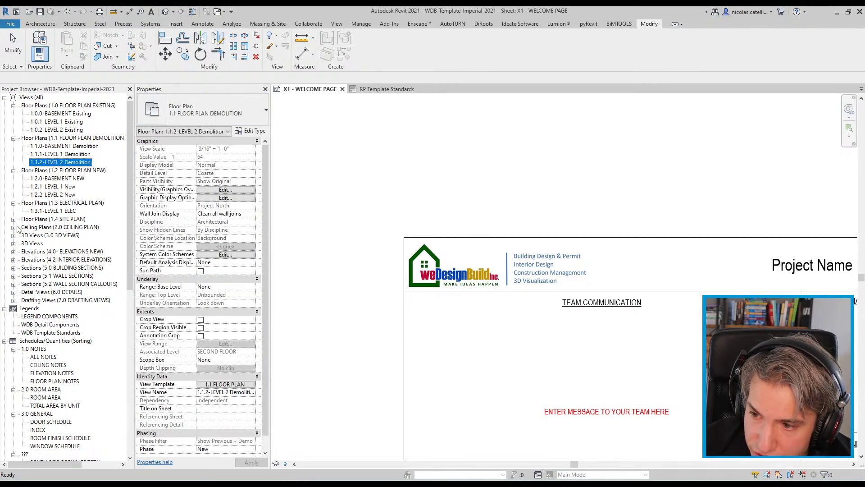
# - Expand and examine the site plan, ceiling plan, 3D, section and elevation view groups of the WDB template
pyautogui.click(13, 220)
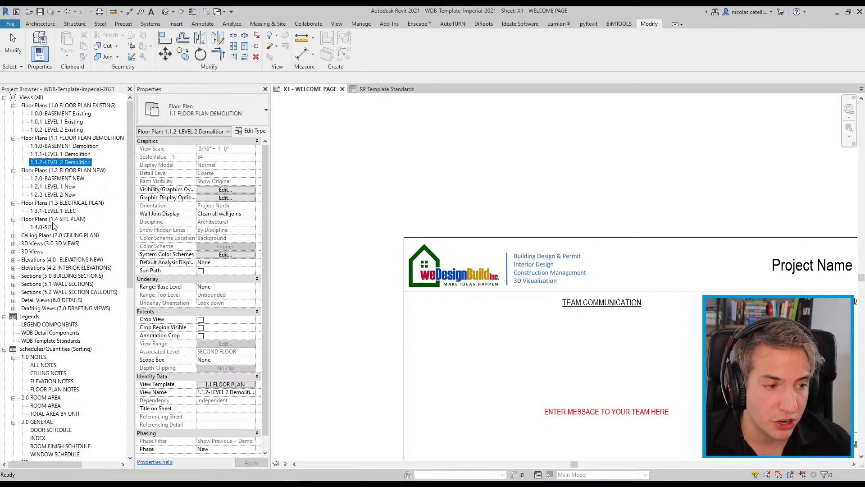
pyautogui.click(13, 236)
pyautogui.click(13, 260)
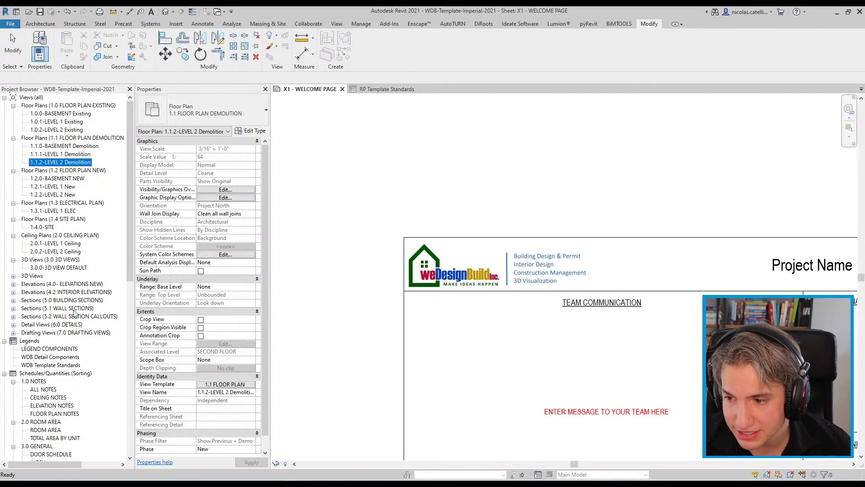
pyautogui.click(13, 317)
pyautogui.click(13, 308)
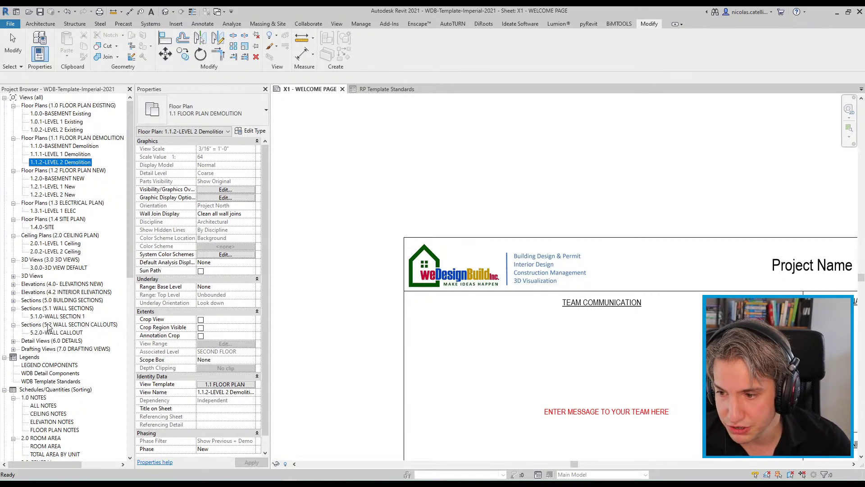
pyautogui.click(13, 301)
pyautogui.click(13, 292)
pyautogui.click(13, 284)
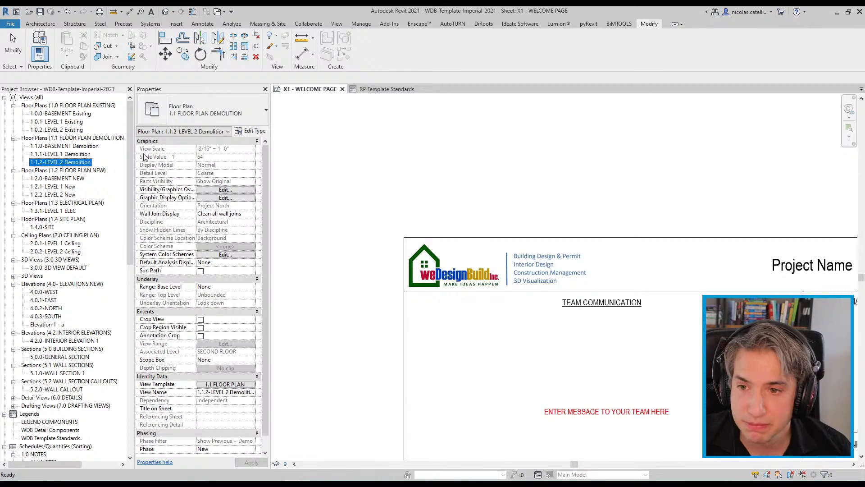
# - In the RP_New-File-2021-Imp project, open 02-LEVEL 1 and duplicate its Floor Plan view type as "1.1 FLOOR PLAN NEW"
pyautogui.click(391, 89)
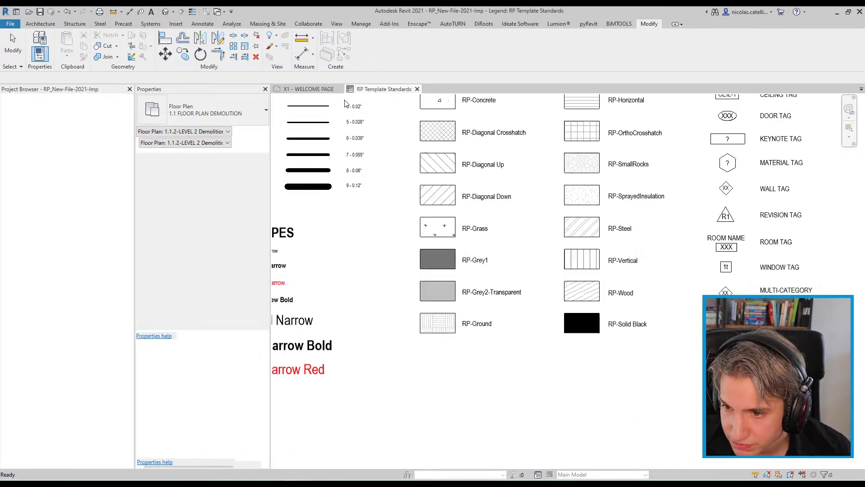
pyautogui.click(491, 283)
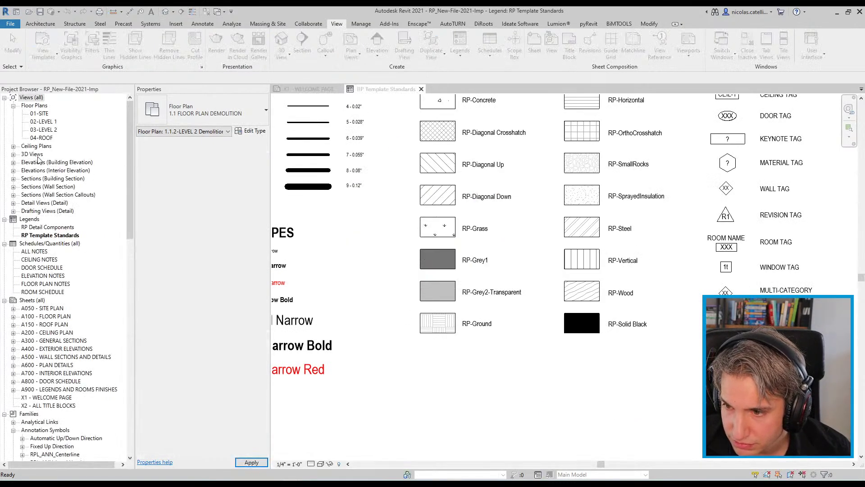
pyautogui.doubleClick(43, 122)
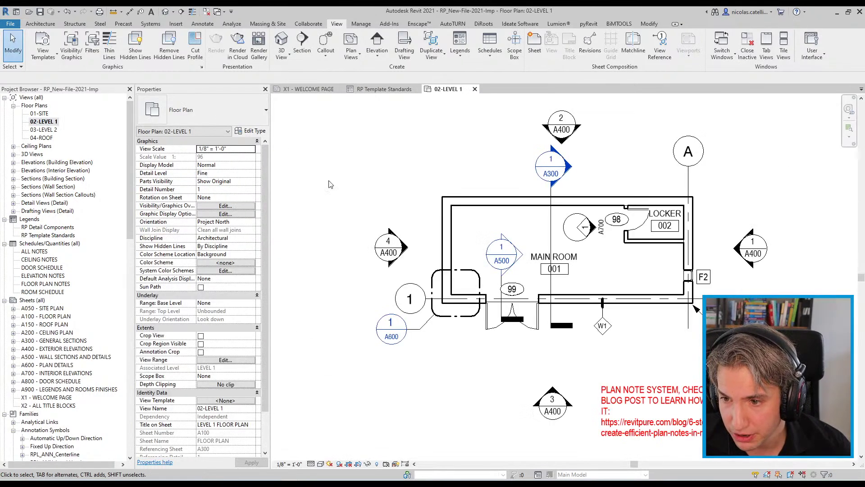
pyautogui.click(252, 132)
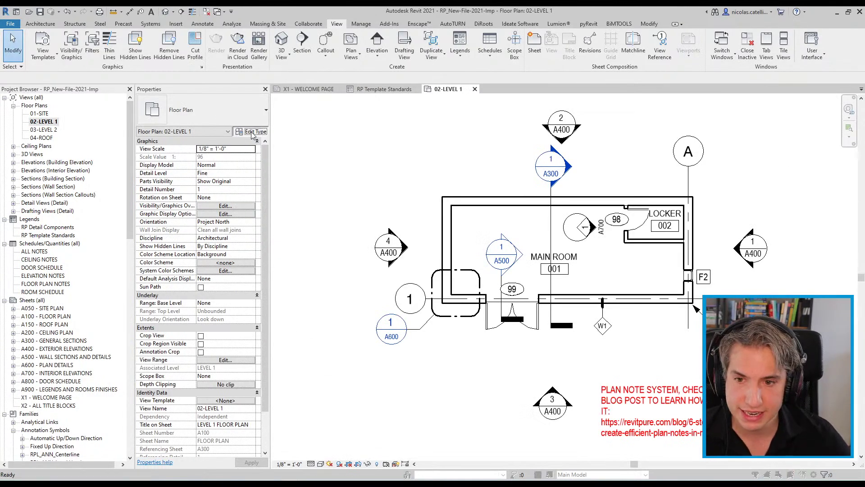
pyautogui.click(713, 151)
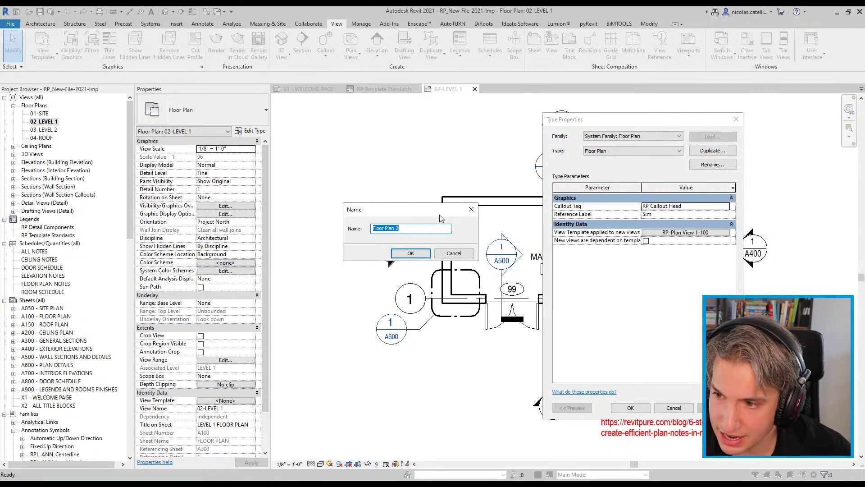
pyautogui.write('1.1 FLOOR PLAN NEW')
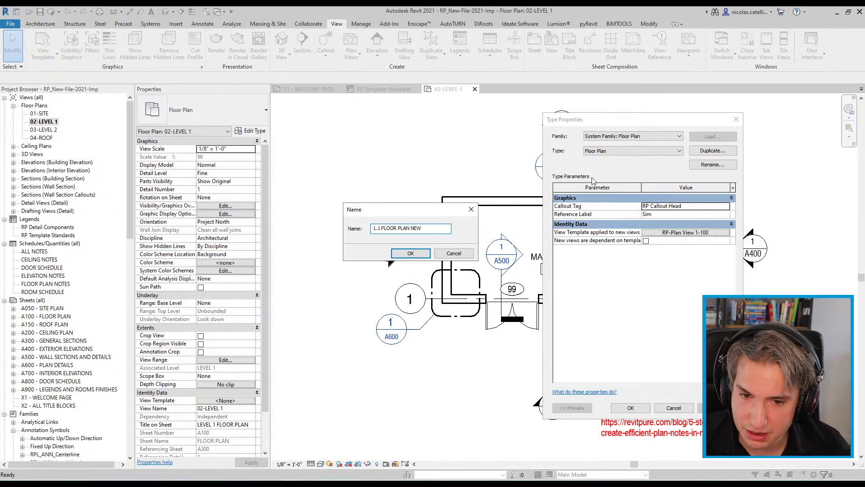
pyautogui.click(405, 255)
pyautogui.click(625, 409)
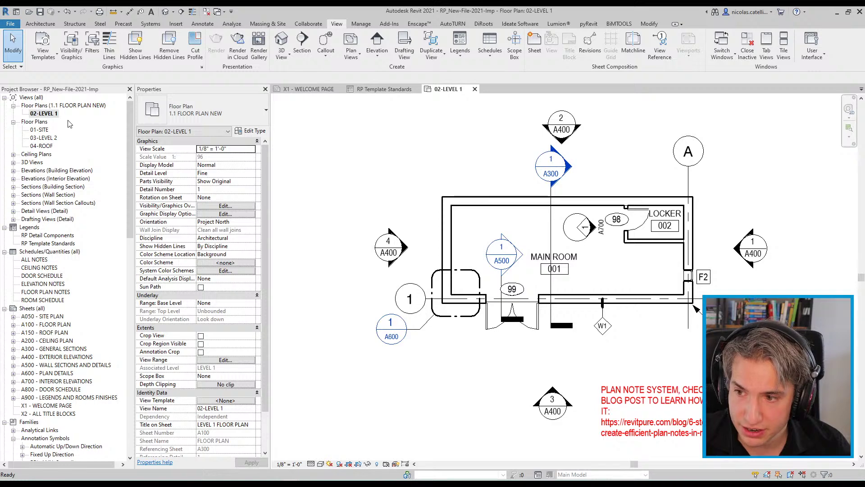
# - Change the view type of the 03-LEVEL 2 floor plan to 1.1 FLOOR PLAN NEW
pyautogui.click(44, 138)
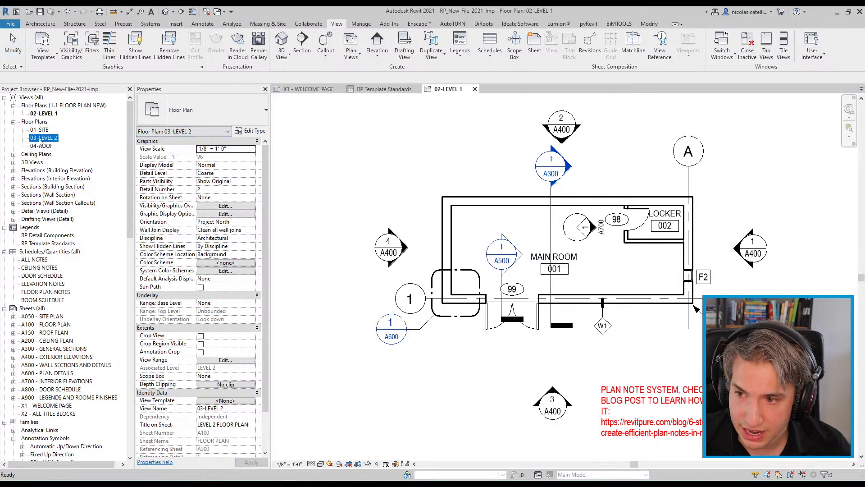
pyautogui.click(188, 113)
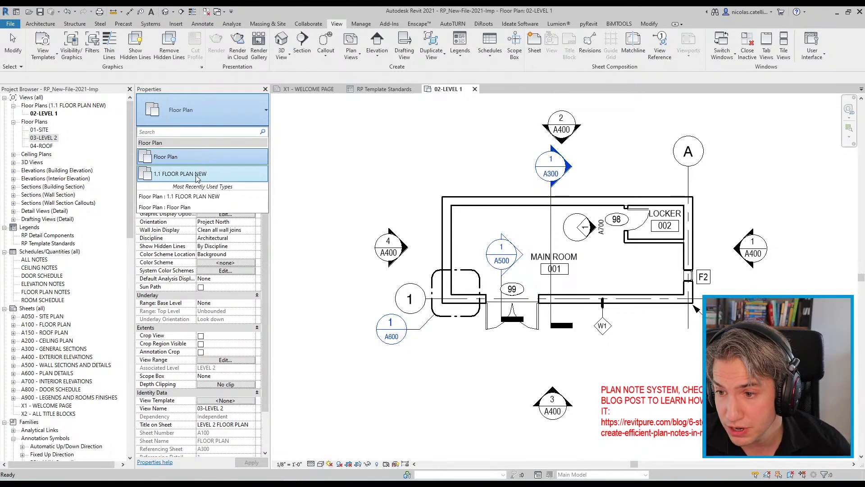
pyautogui.click(198, 175)
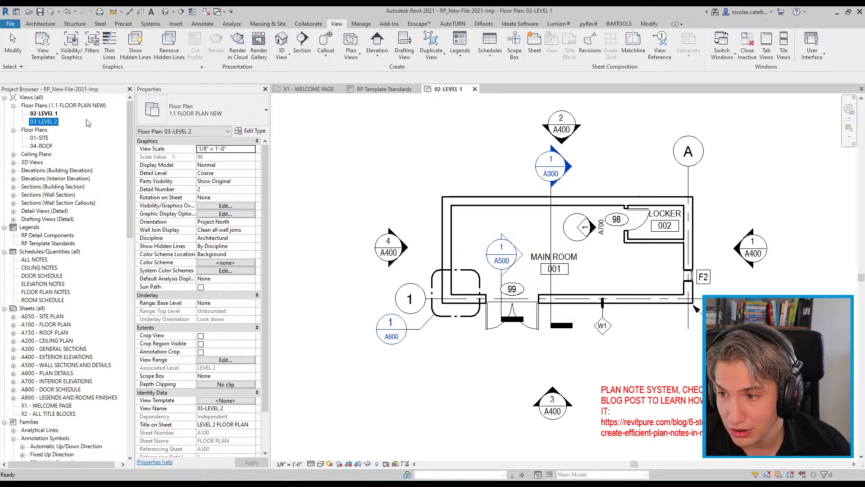
# - Duplicate the 02-LEVEL 1 floor plan with detailing
pyautogui.rightClick(46, 115)
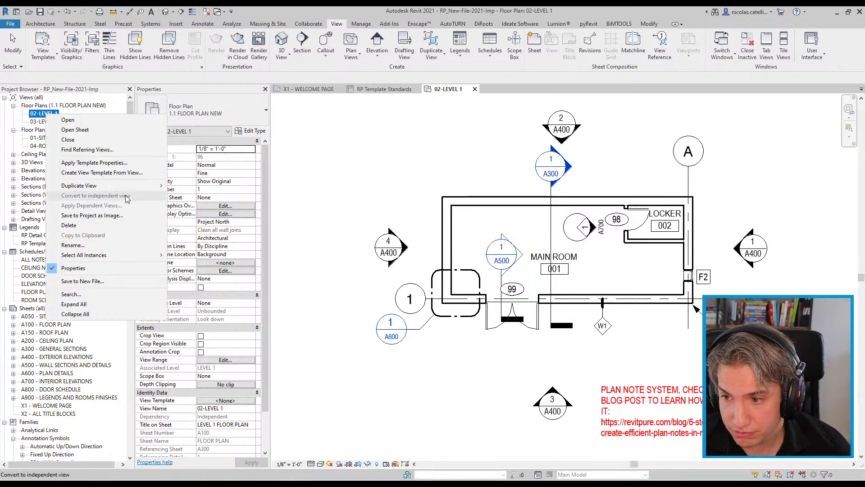
pyautogui.moveTo(126, 189)
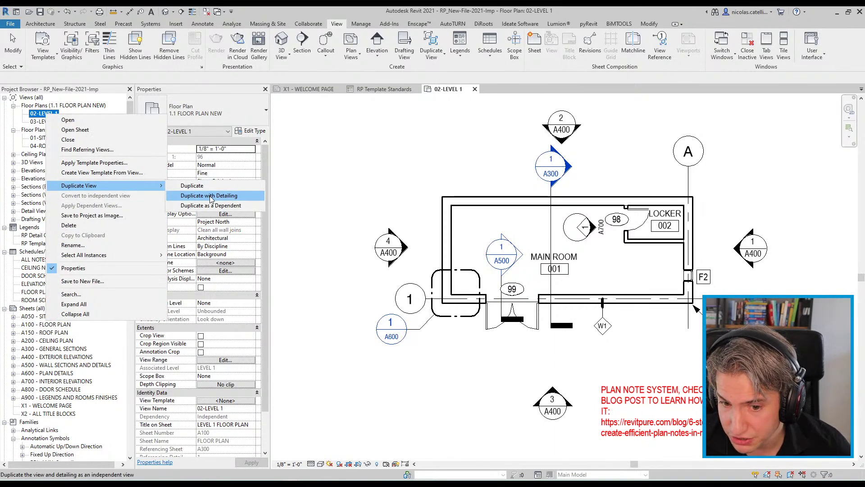
pyautogui.click(211, 196)
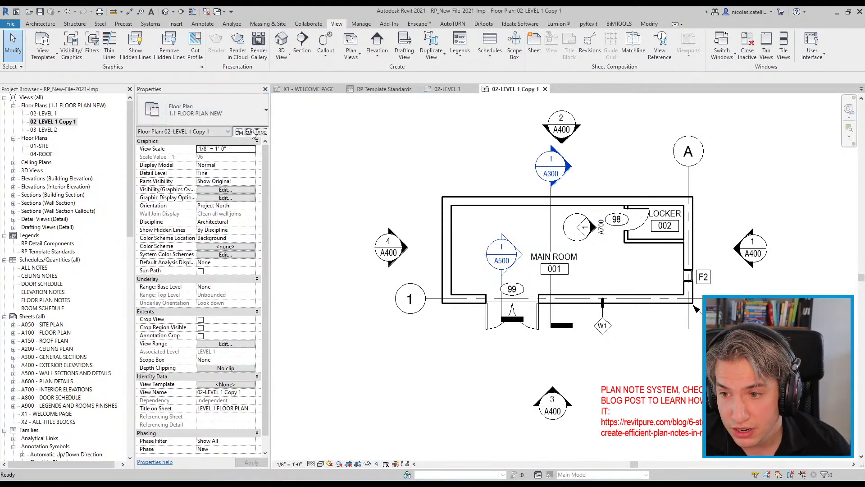
# - Duplicate the view type of 02-LEVEL 1 Copy 1 as "1.0 FLOOR PLAN EXISTING" and apply it to that view
pyautogui.click(251, 131)
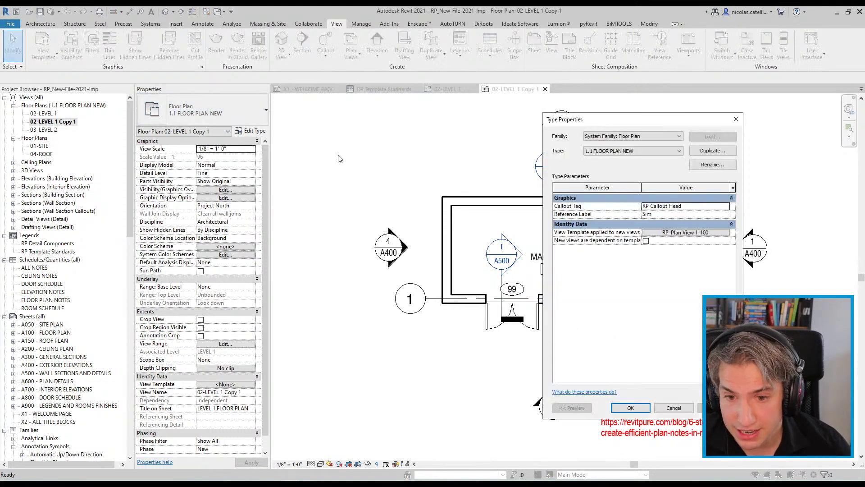
pyautogui.click(718, 152)
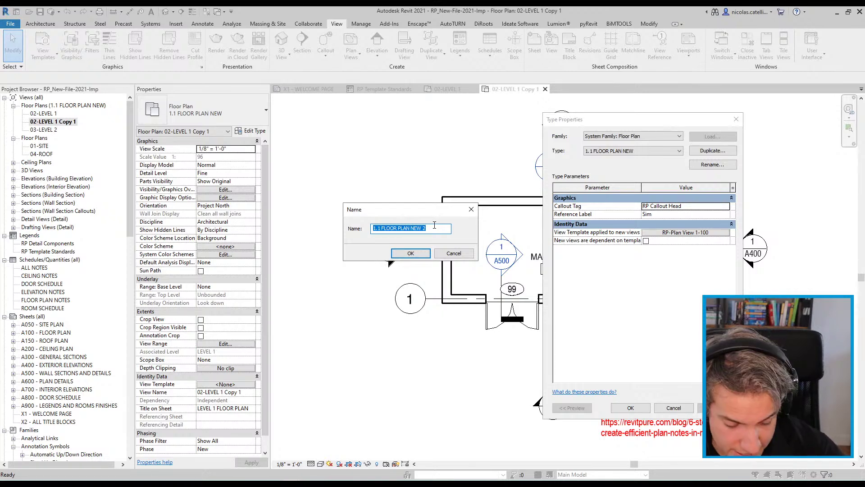
pyautogui.write('1.0 FLOOR PLAN EXISTI')
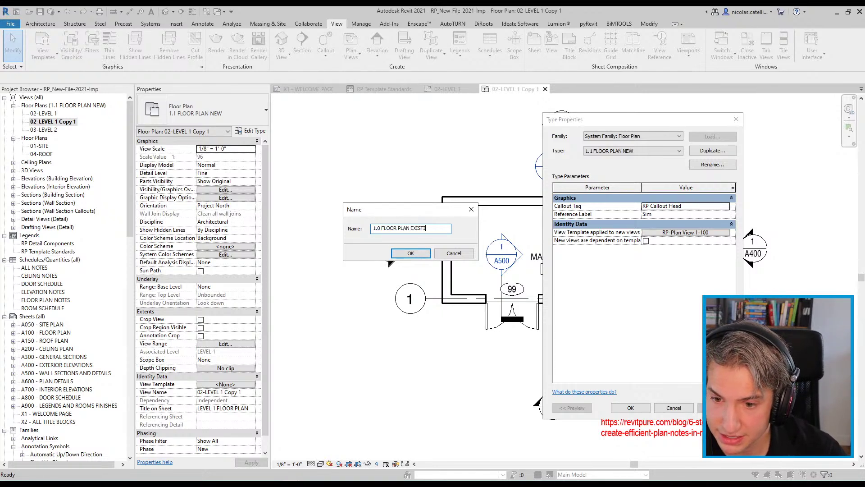
pyautogui.write('NG')
pyautogui.press('Return')
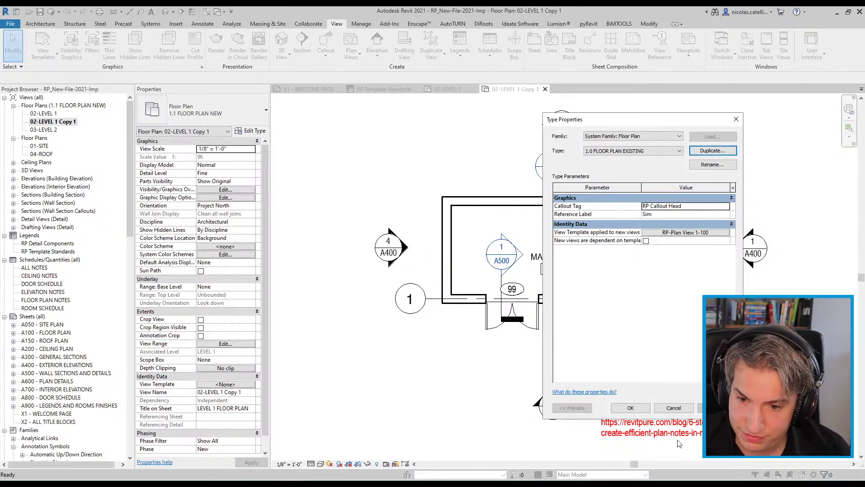
pyautogui.click(630, 408)
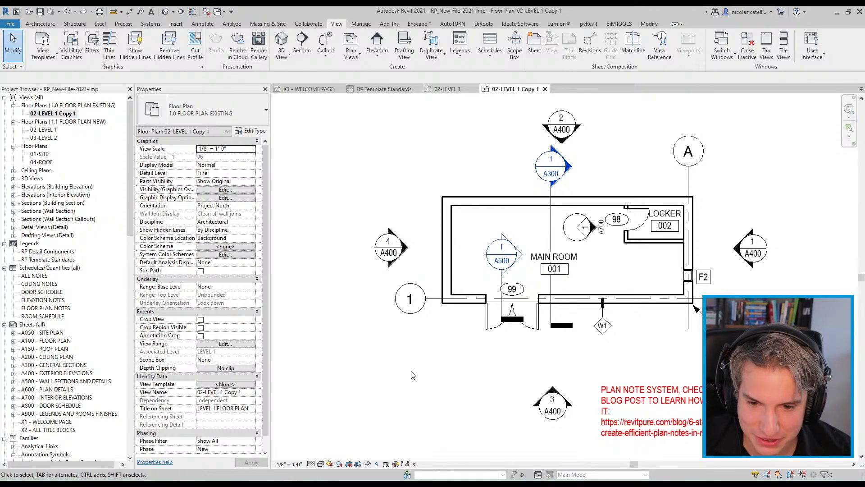
# - Switch to the residential template presentation PDF, review its Setting Up Phases page, and return to Revit
pyautogui.moveTo(308, 485)
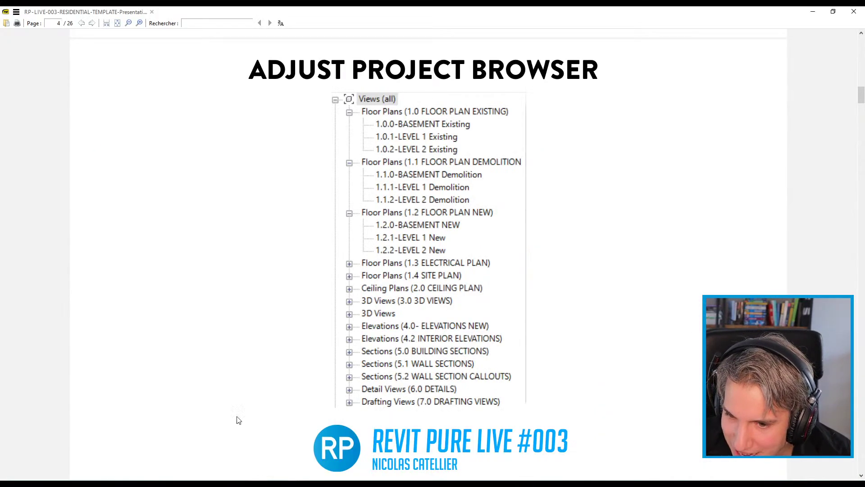
pyautogui.scroll(-10, 221, 330)
pyautogui.scroll(1, 203, 311)
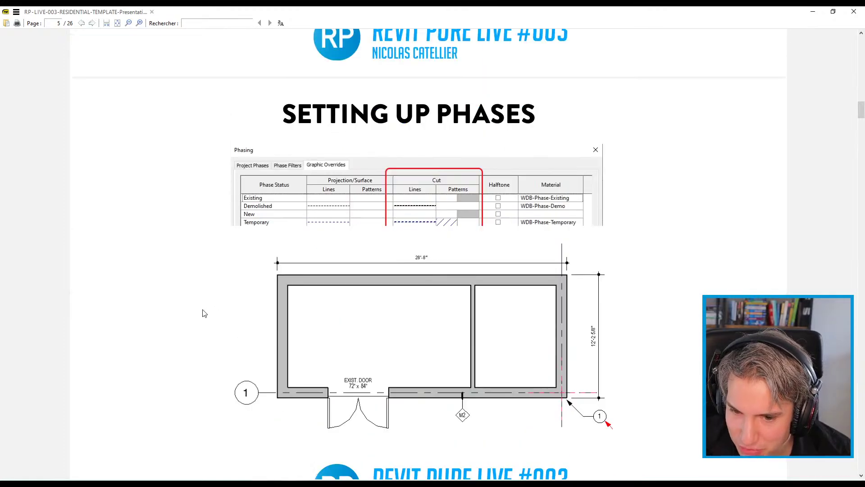
pyautogui.scroll(-1, 203, 312)
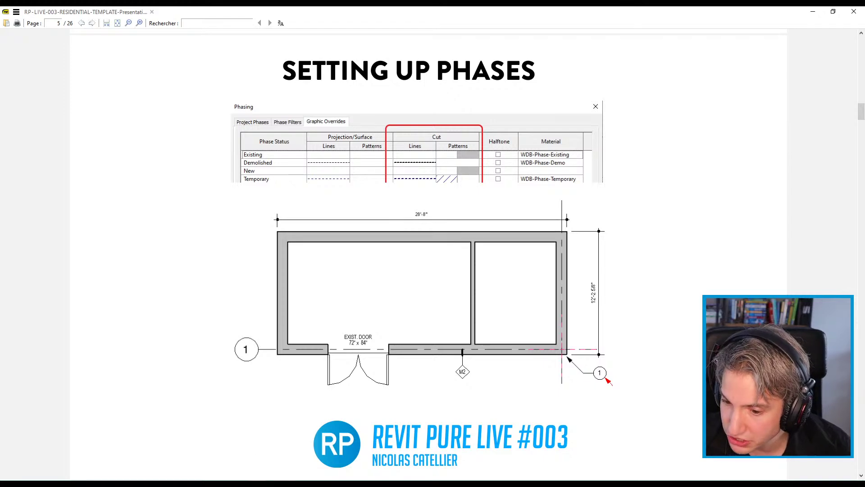
pyautogui.click(242, 450)
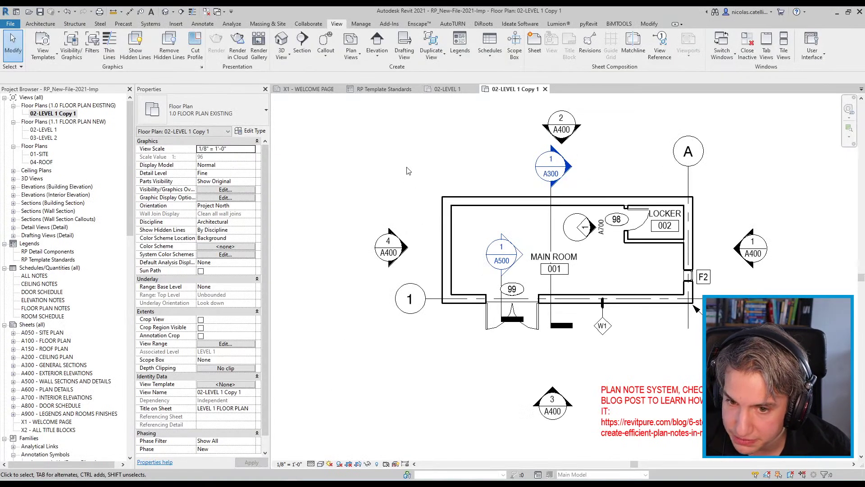
# - In the phase graphic overrides, give the Existing status a visible foreground cut pattern and a solid fill background in RGB 167-167-167
pyautogui.click(361, 24)
pyautogui.click(633, 46)
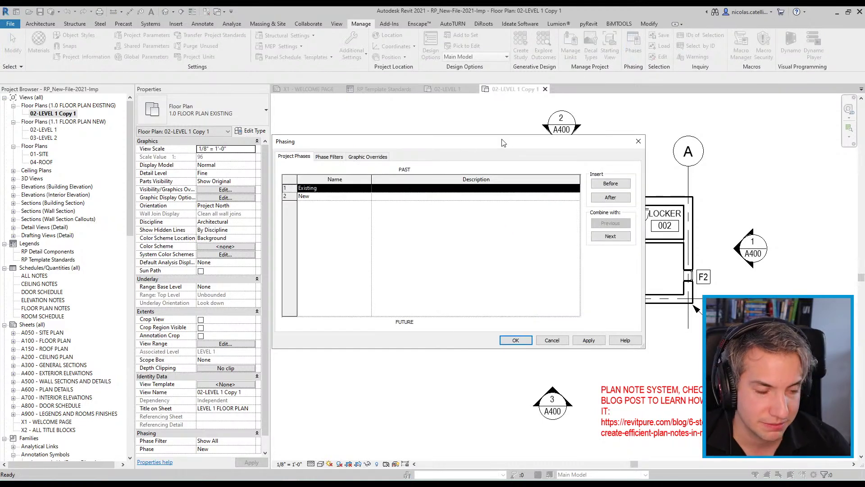
pyautogui.click(364, 157)
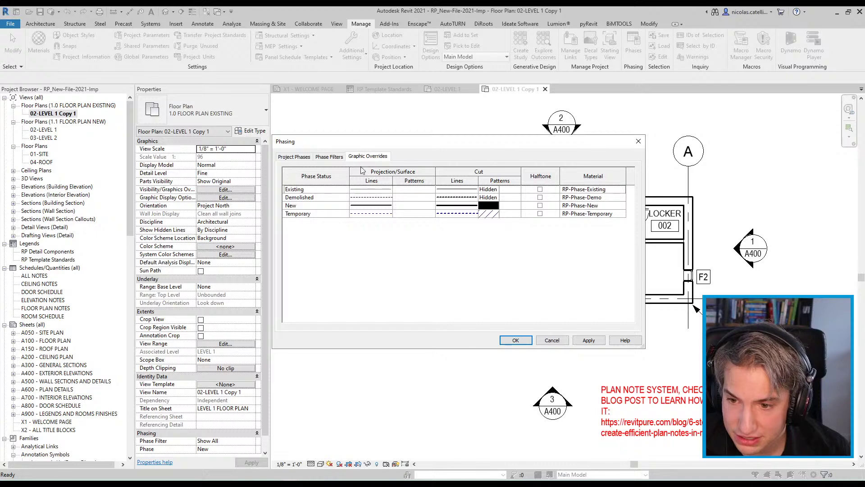
pyautogui.click(489, 192)
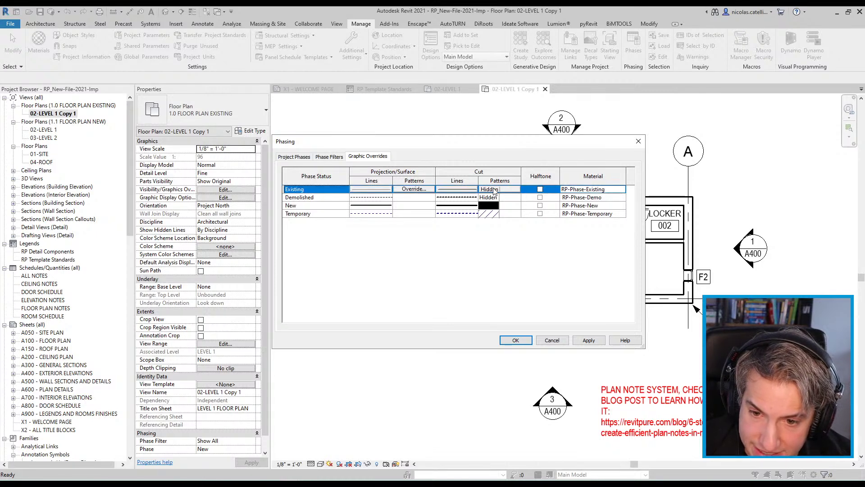
pyautogui.click(491, 192)
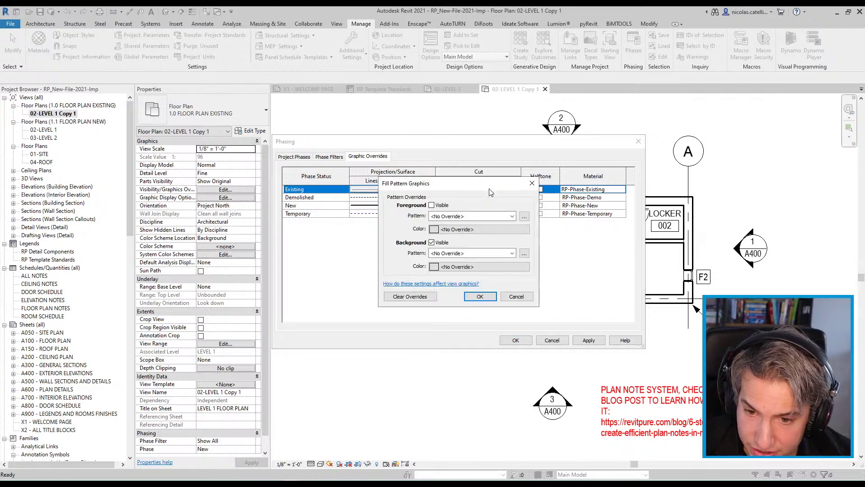
pyautogui.click(431, 205)
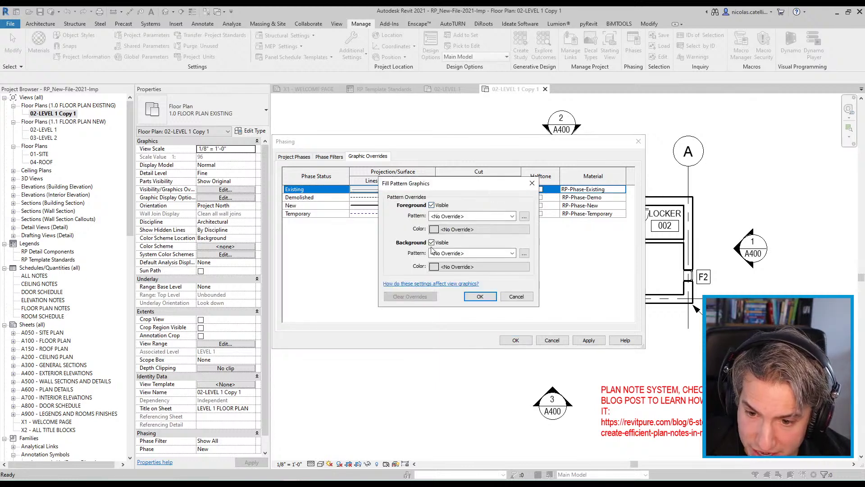
pyautogui.click(448, 256)
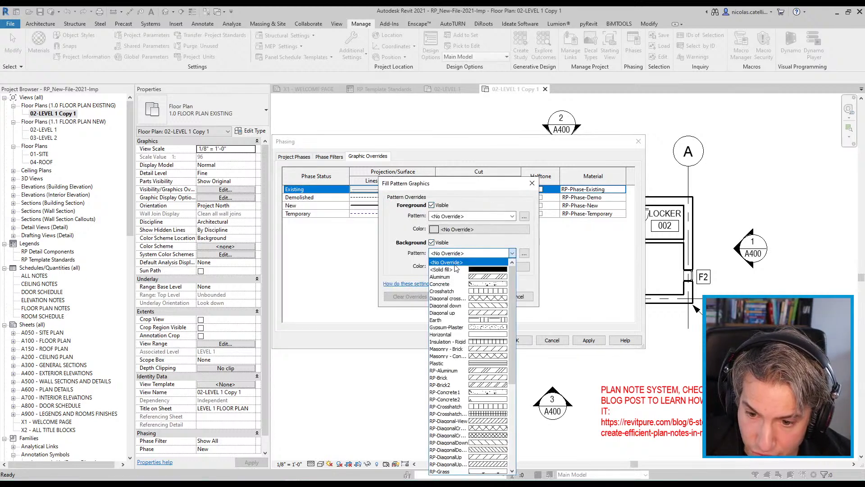
pyautogui.click(457, 268)
pyautogui.click(457, 266)
pyautogui.moveTo(554, 240); pyautogui.dragTo(557, 206)
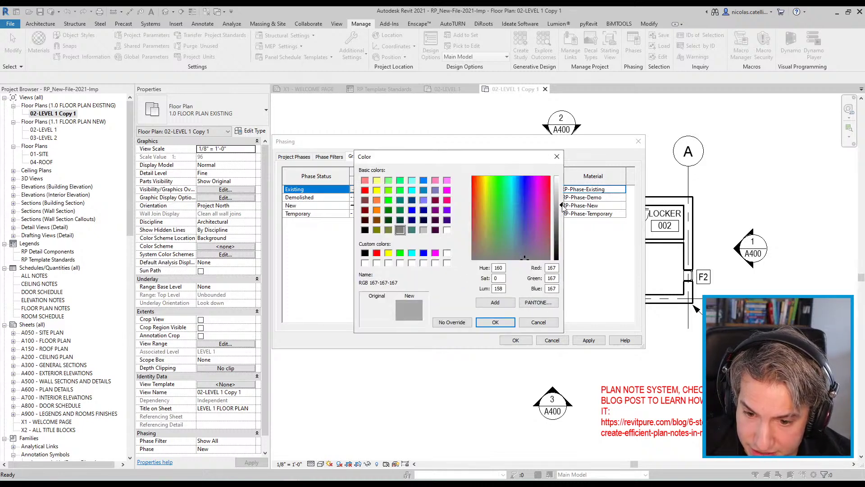
pyautogui.click(495, 323)
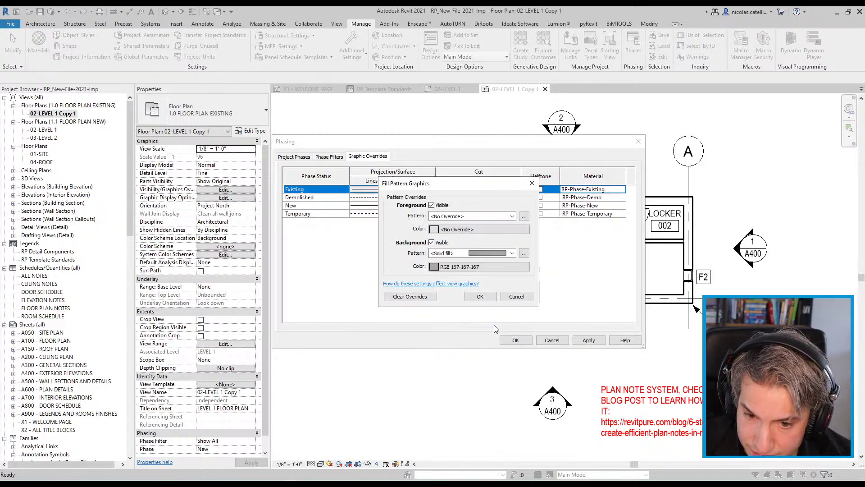
pyautogui.click(477, 299)
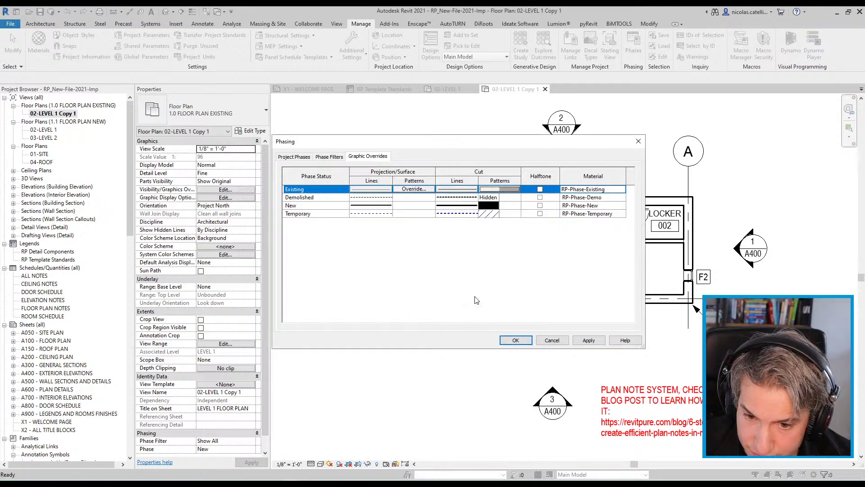
# - Set the Existing status of the Show Complete phase filter to Overridden and accept the phasing settings
pyautogui.click(330, 157)
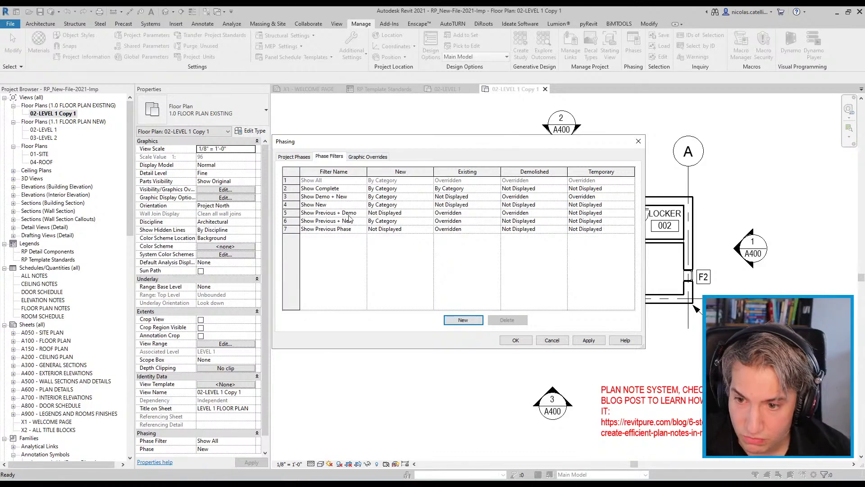
pyautogui.click(480, 189)
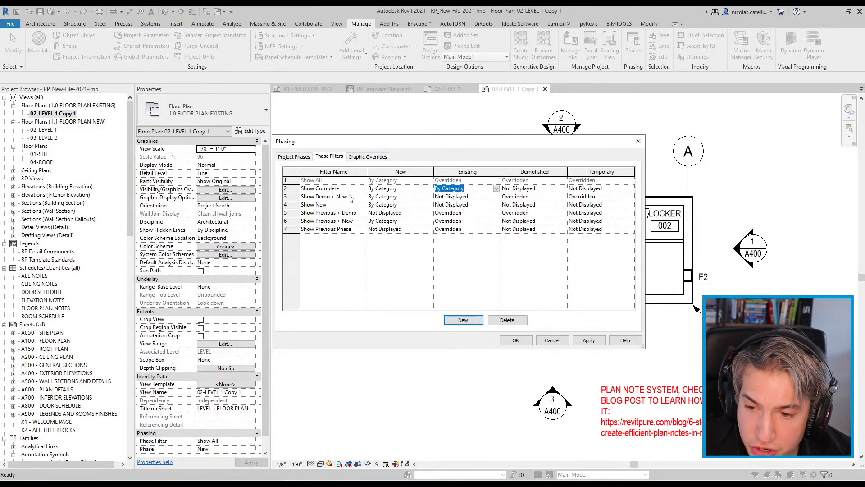
pyautogui.click(497, 189)
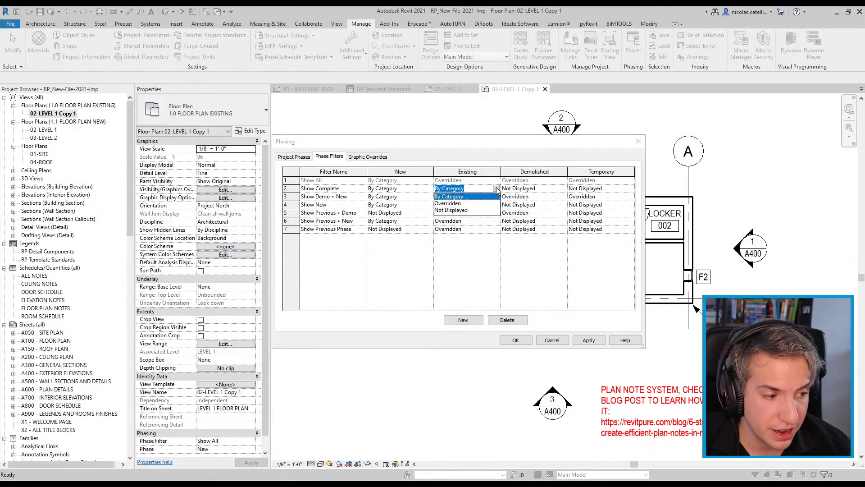
pyautogui.click(449, 204)
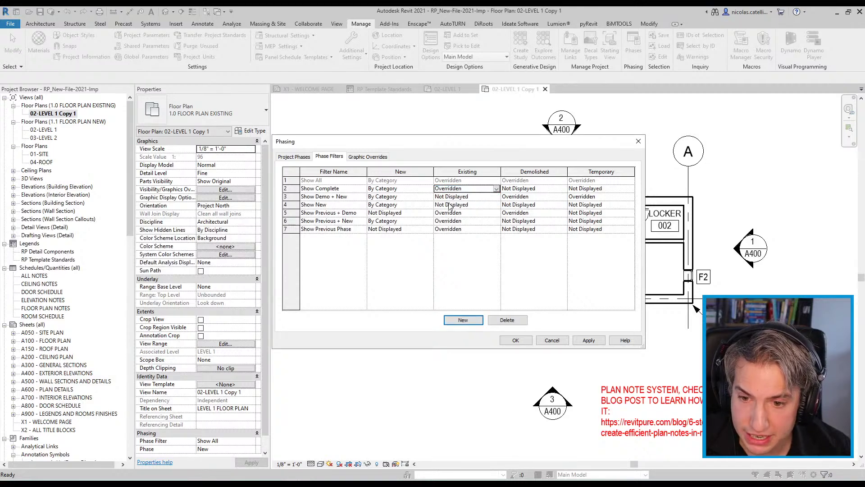
pyautogui.click(514, 341)
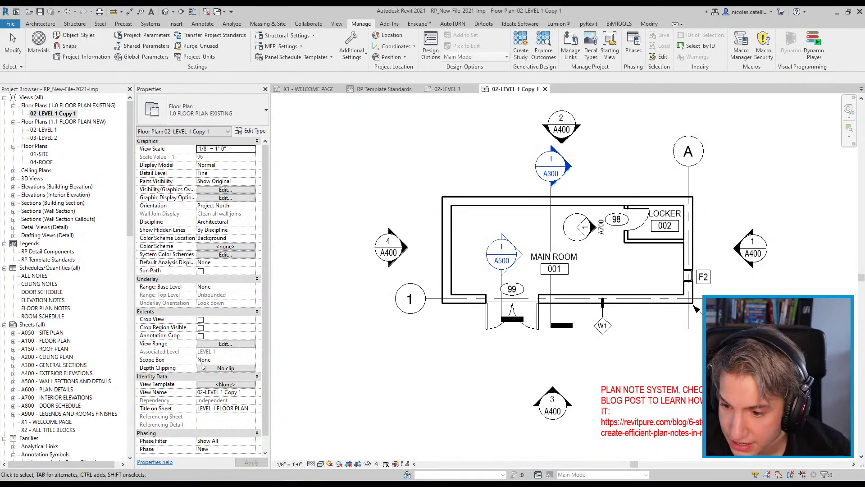
# - Set the phase filter of the 02-LEVEL 1 Copy 1 view to Show Complete
pyautogui.scroll(-1, 209, 449)
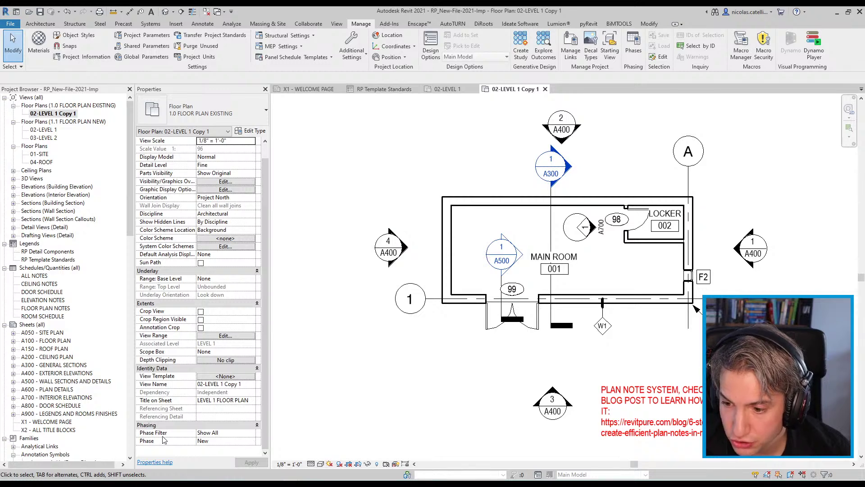
pyautogui.click(253, 436)
pyautogui.click(251, 433)
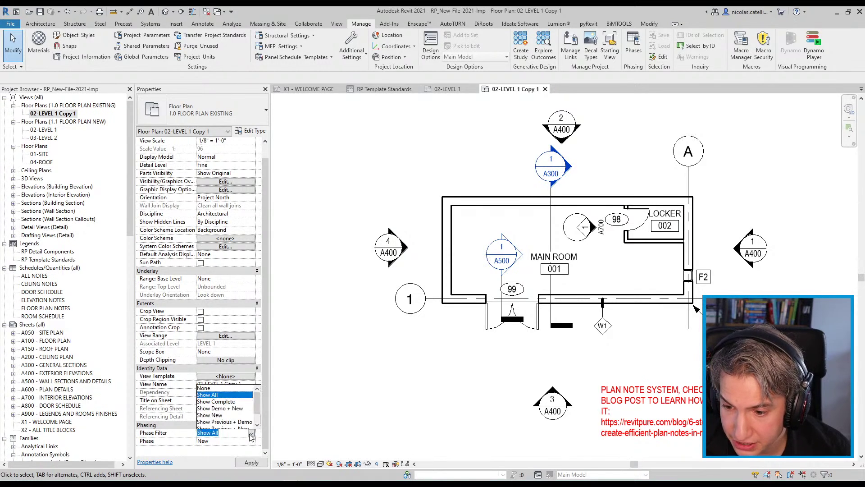
pyautogui.click(222, 402)
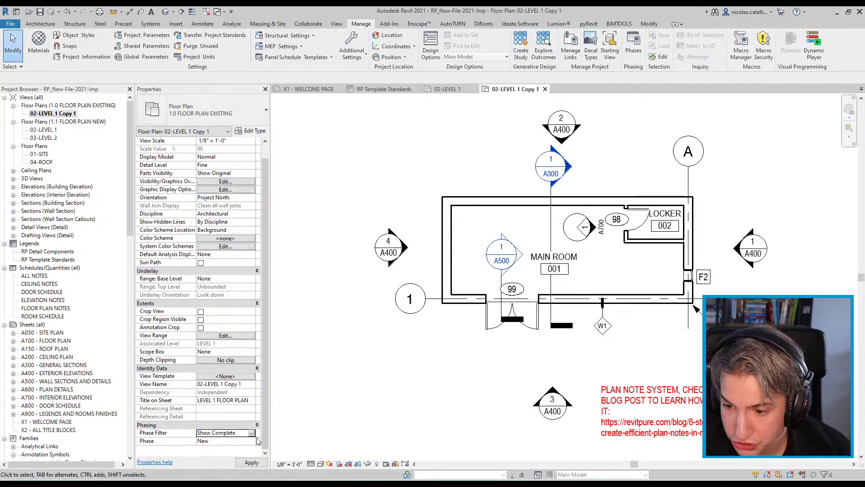
# - Set Phase Created to Existing for the west, north and east exterior walls of the building
pyautogui.click(449, 236)
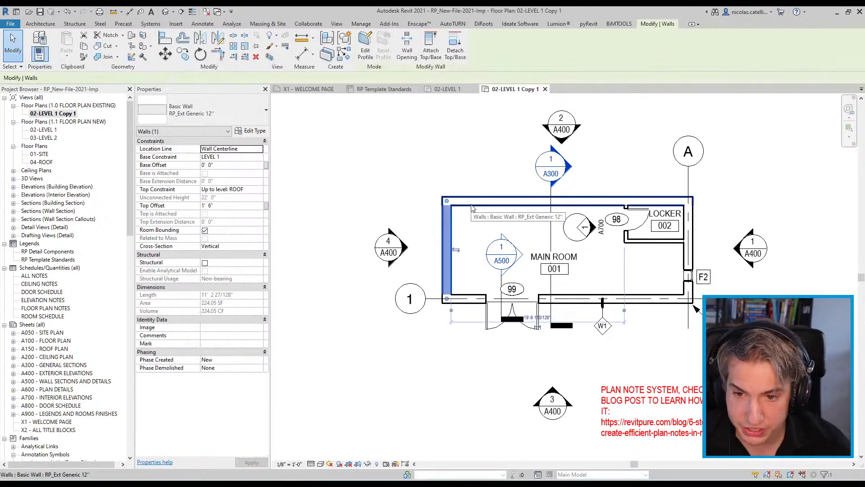
pyautogui.keyDown('ctrl'); pyautogui.click(688, 252); pyautogui.keyUp('ctrl')
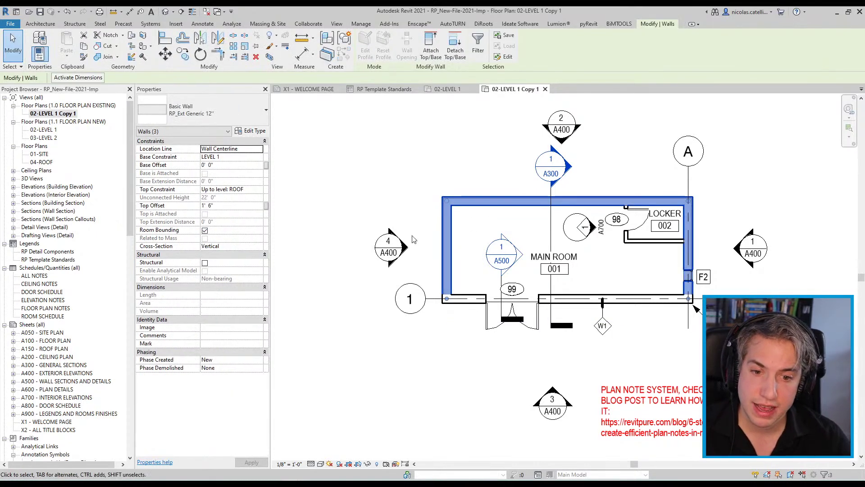
pyautogui.click(261, 362)
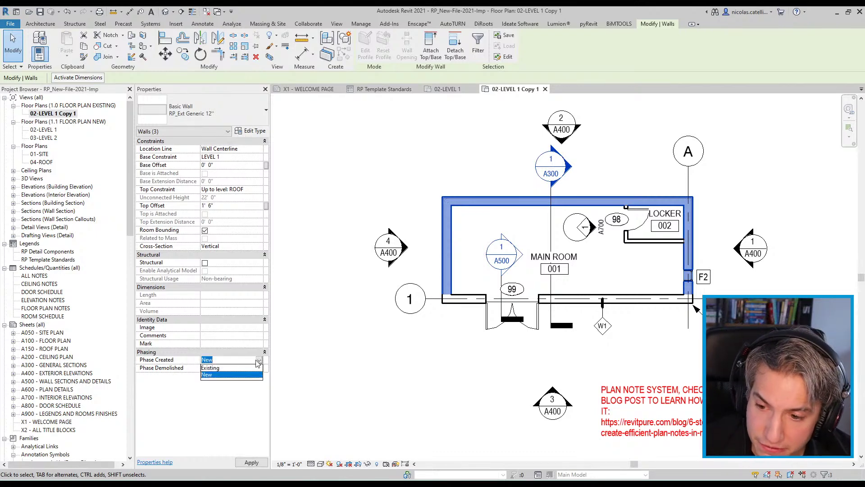
pyautogui.click(214, 368)
pyautogui.click(401, 151)
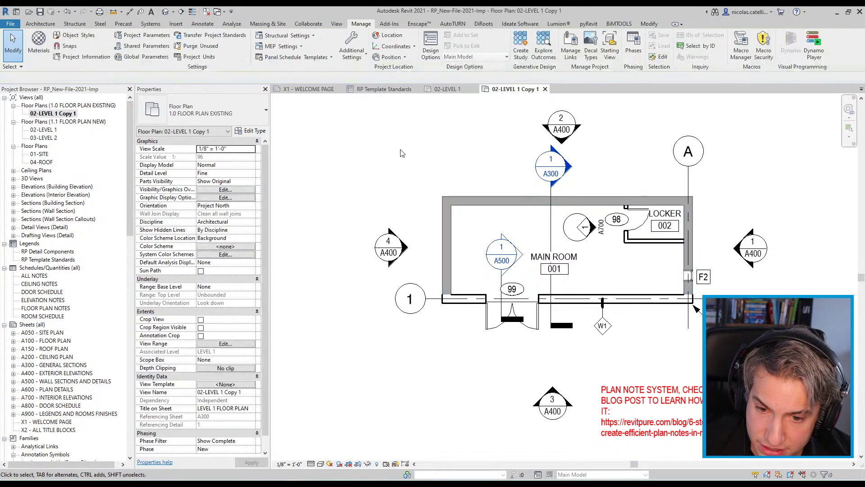
# - In the phase graphic overrides, clear the cut line override of the Existing status
pyautogui.scroll(3, 519, 180)
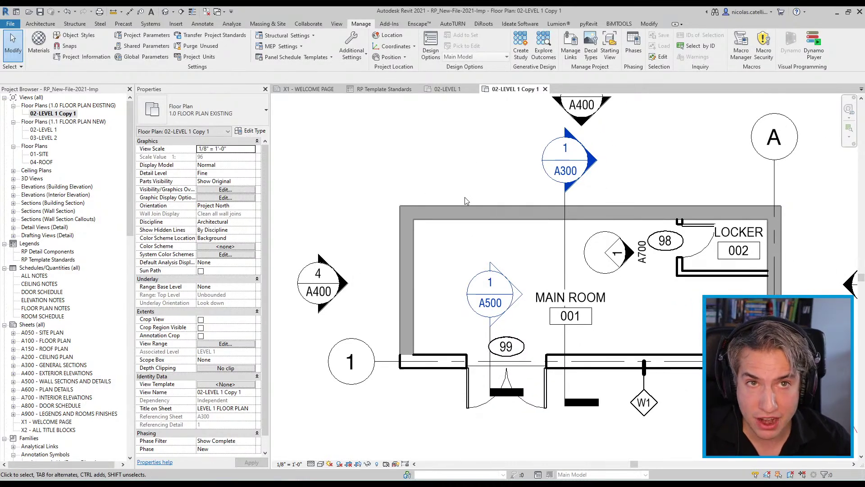
pyautogui.scroll(1, 360, 236)
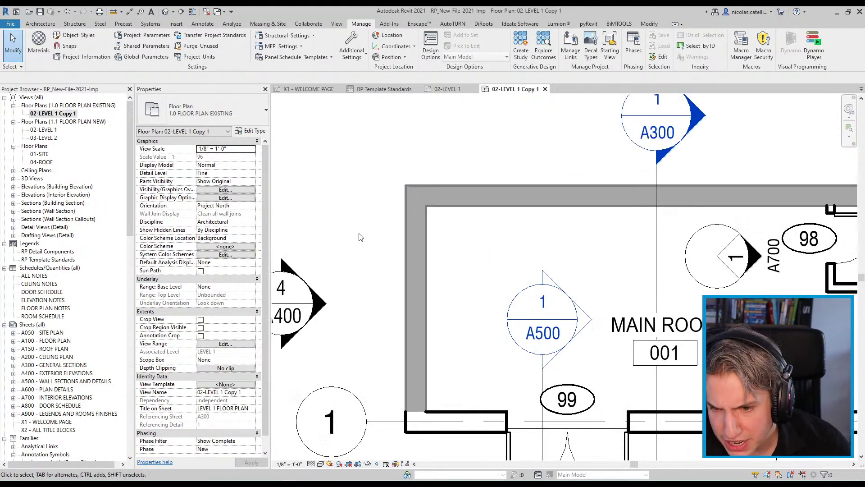
pyautogui.scroll(1, 410, 224)
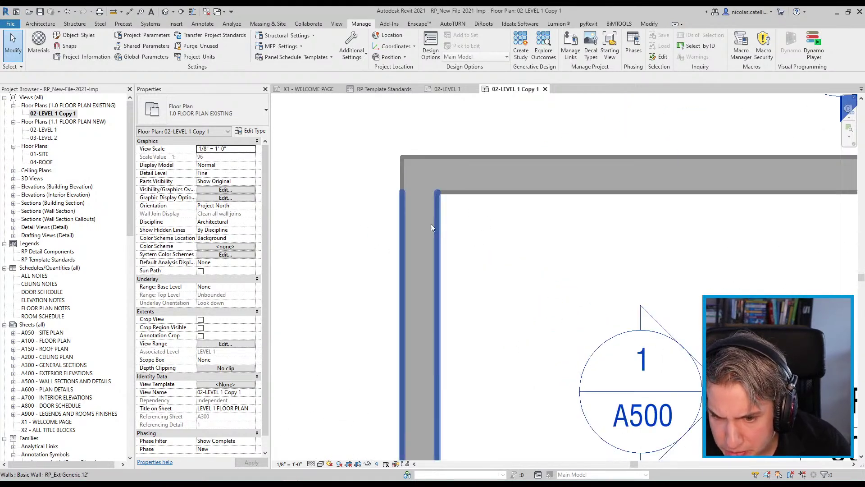
pyautogui.scroll(-2, 431, 223)
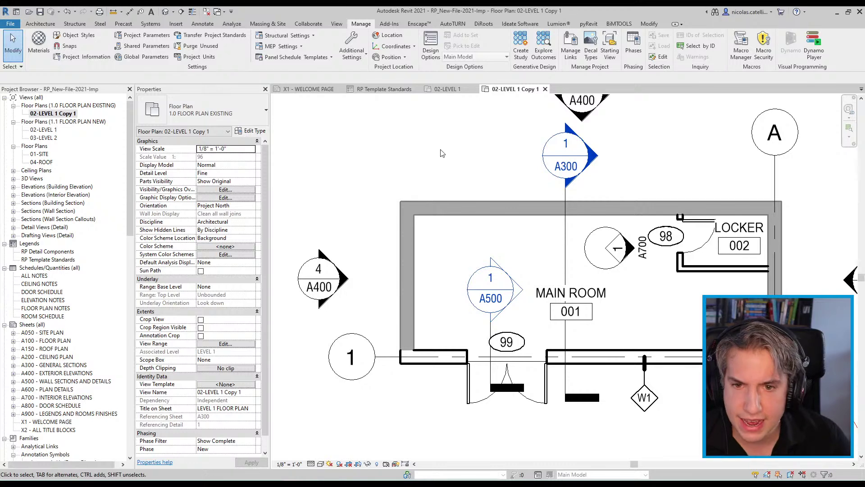
pyautogui.click(634, 45)
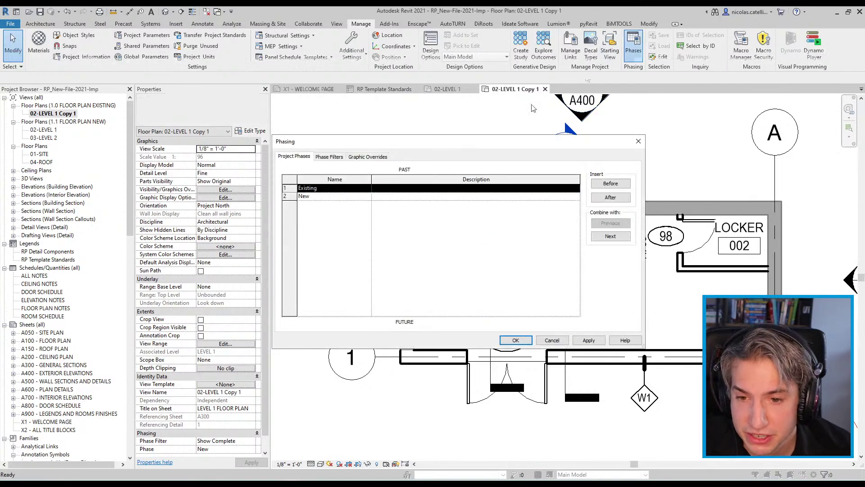
pyautogui.click(364, 156)
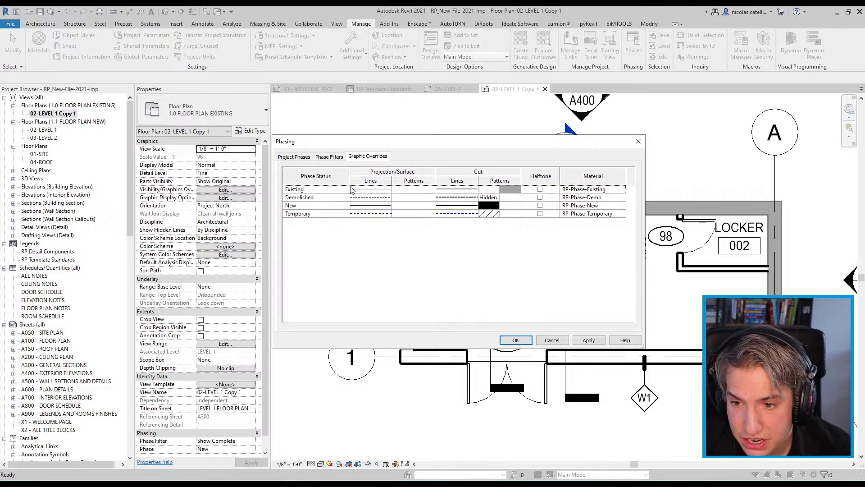
pyautogui.click(448, 193)
pyautogui.click(450, 189)
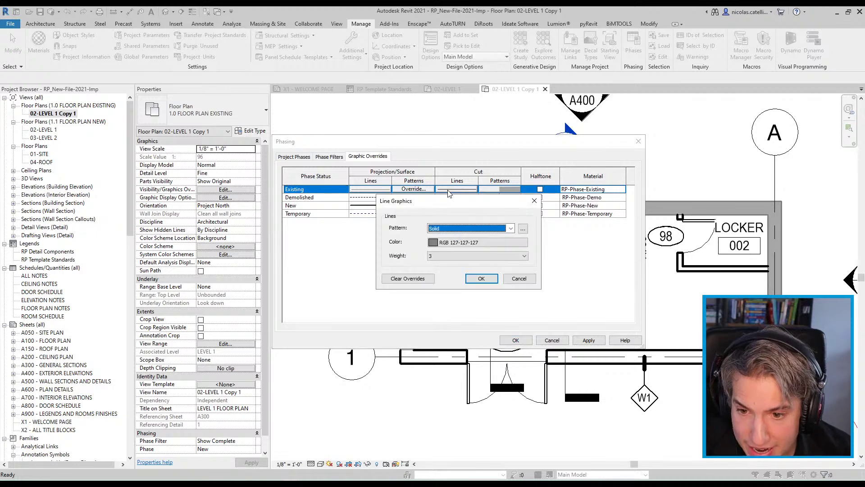
pyautogui.click(408, 279)
pyautogui.click(480, 278)
# - Clear the projection/surface line override of the Existing status and accept the phasing settings
pyautogui.click(368, 191)
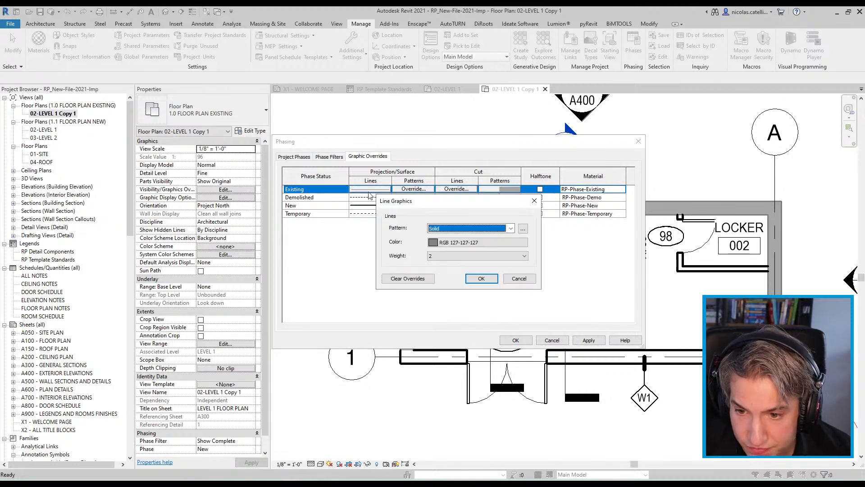
pyautogui.click(408, 278)
pyautogui.click(481, 278)
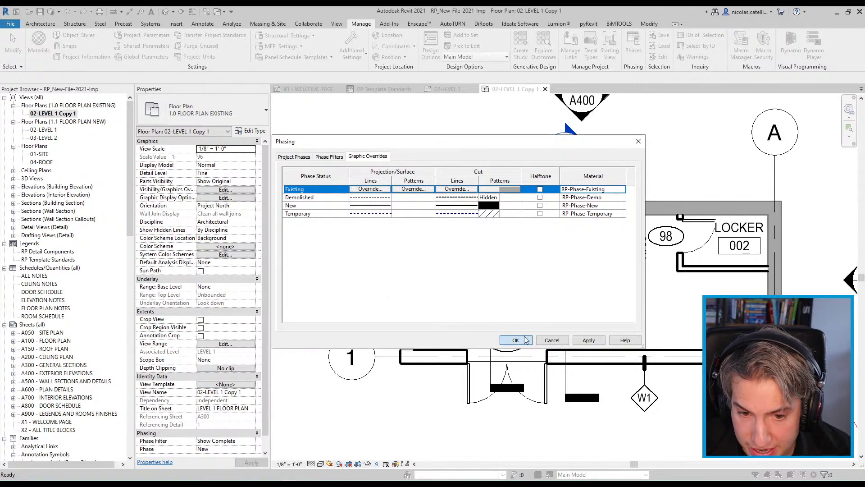
pyautogui.click(526, 340)
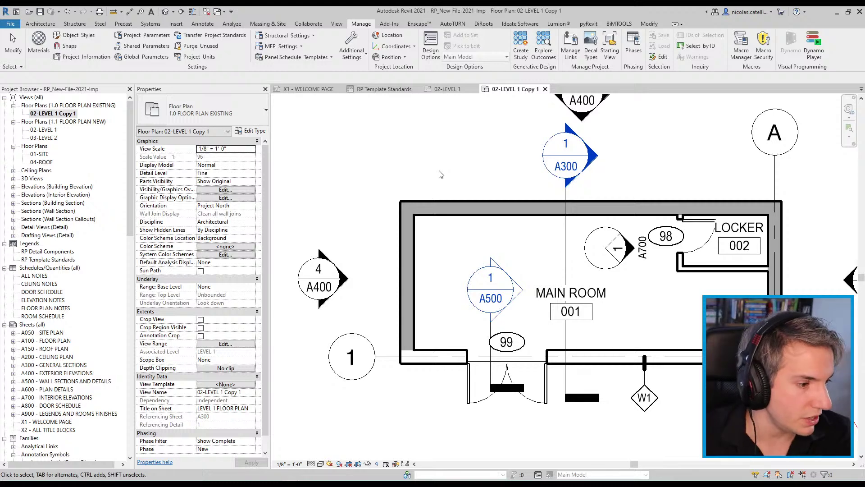
pyautogui.press('Escape')
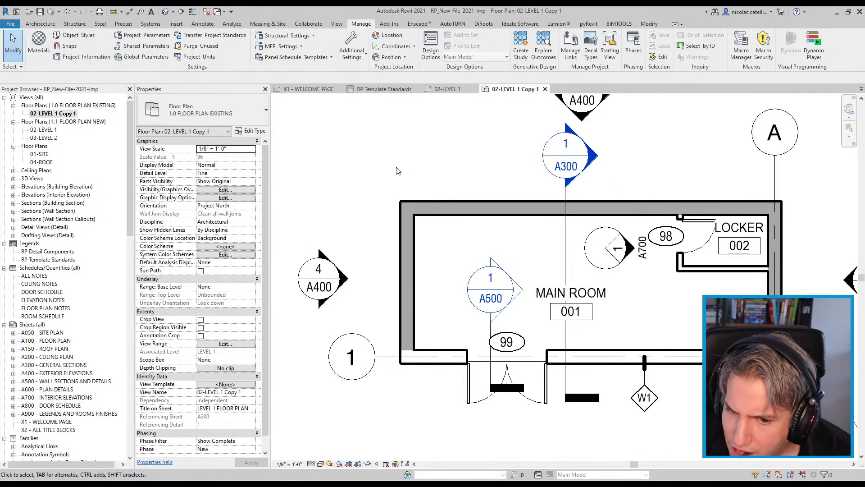
# - Switch to the PDF presentation, view the page about creating a door with angled swing, and return to Revit
pyautogui.moveTo(399, 170); pyautogui.dragTo(387, 208, button='middle')
pyautogui.hotkey('alt', 'Tab')
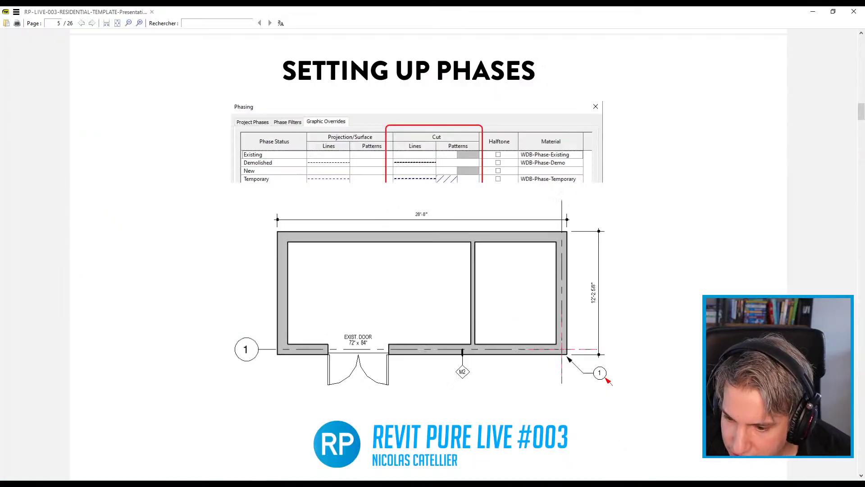
pyautogui.scroll(-5, 333, 312)
pyautogui.scroll(-3, 333, 312)
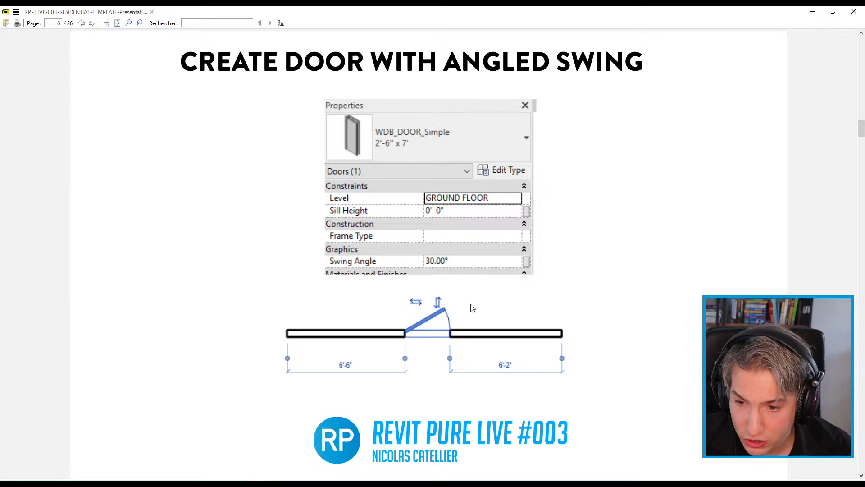
pyautogui.click(813, 11)
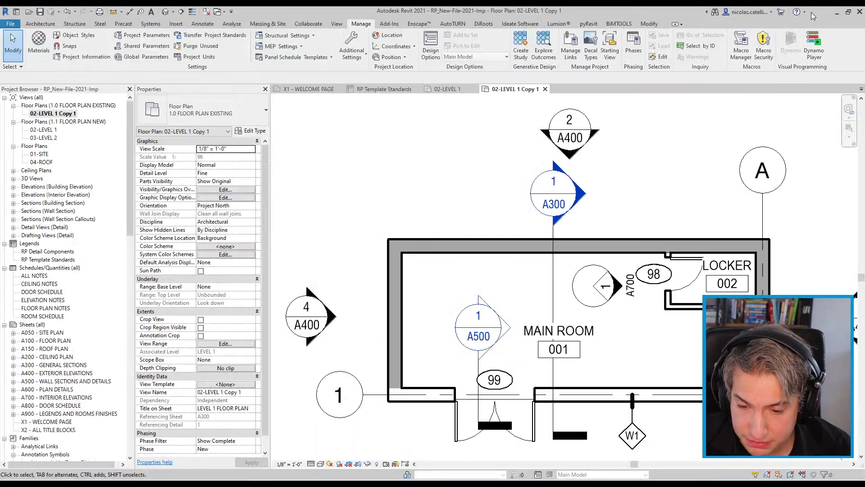
# - Select the LOCKER room door to inspect its properties and bring up the 02-LEVEL 1 floor plan
pyautogui.scroll(-2, 586, 318)
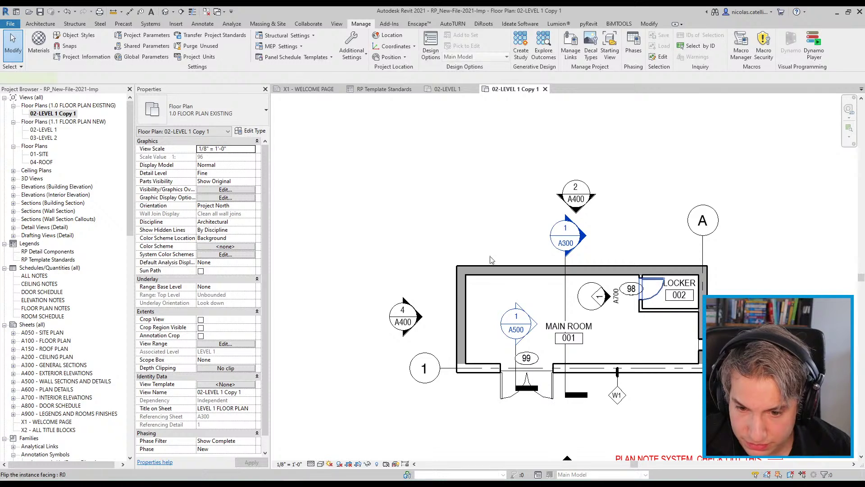
pyautogui.click(656, 294)
pyautogui.click(444, 89)
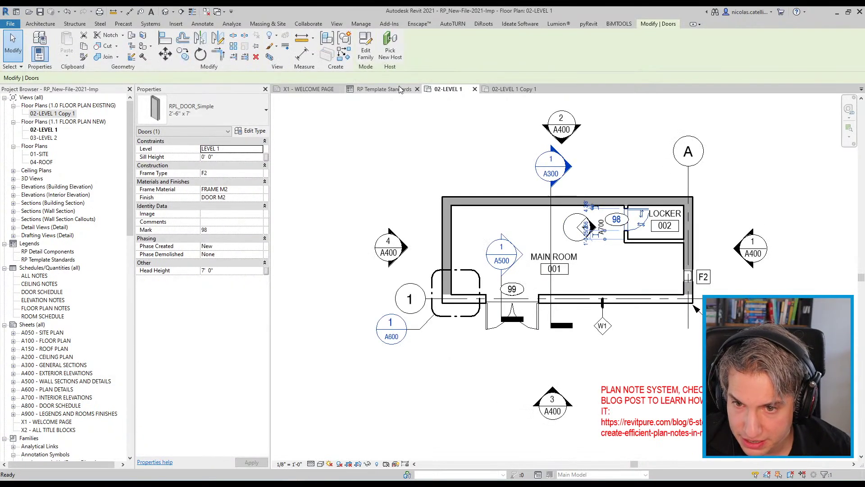
# - Switch to the WDB-Template-Imperial-2021 project and open its 1.0.1-LEVEL 1 Existing floor plan
pyautogui.click(398, 86)
pyautogui.click(317, 87)
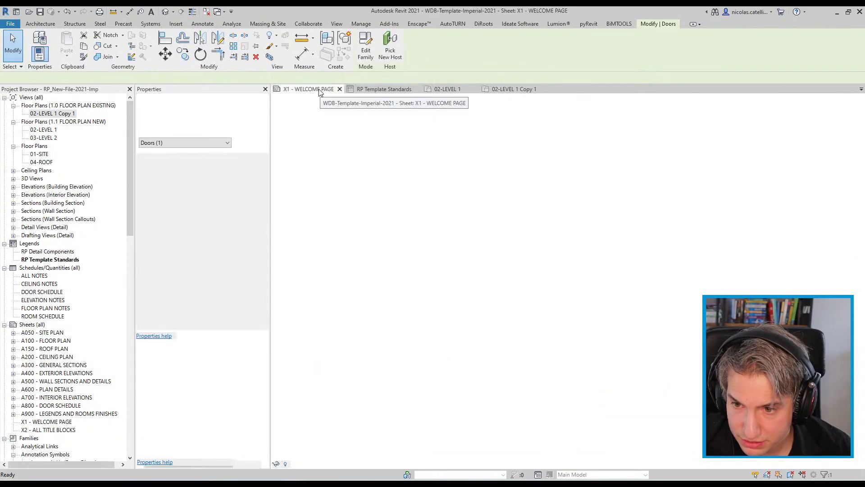
pyautogui.click(383, 88)
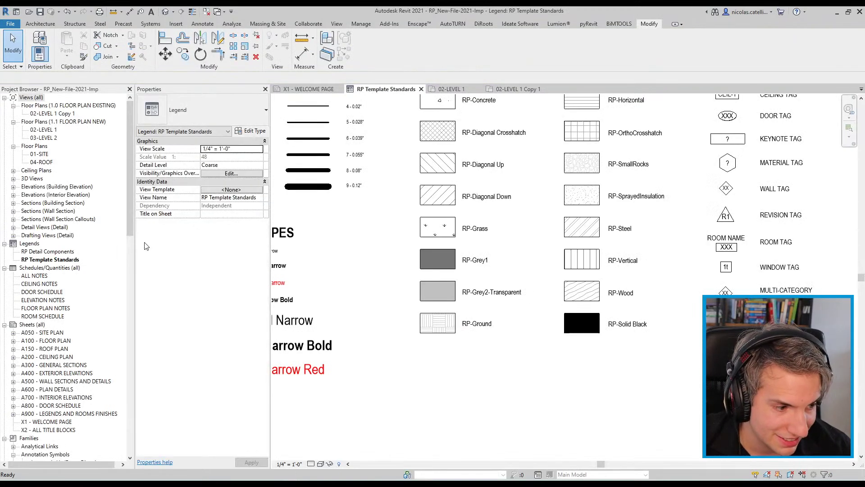
pyautogui.doubleClick(43, 130)
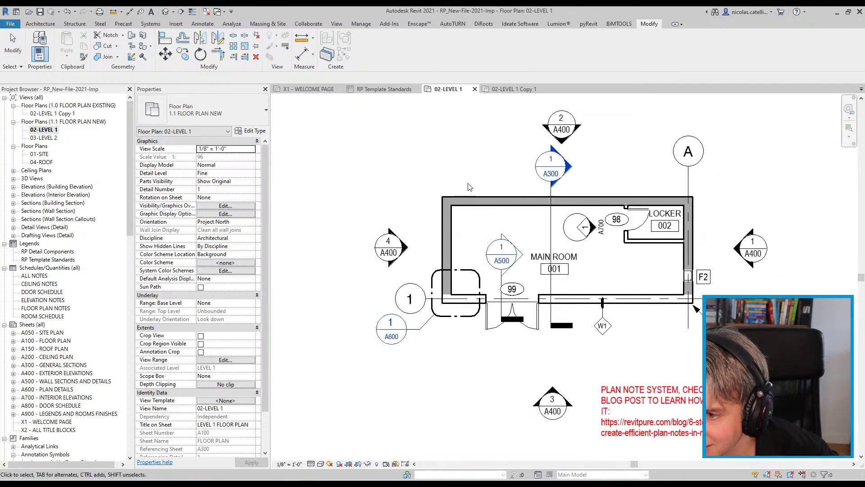
pyautogui.click(384, 89)
pyautogui.click(486, 90)
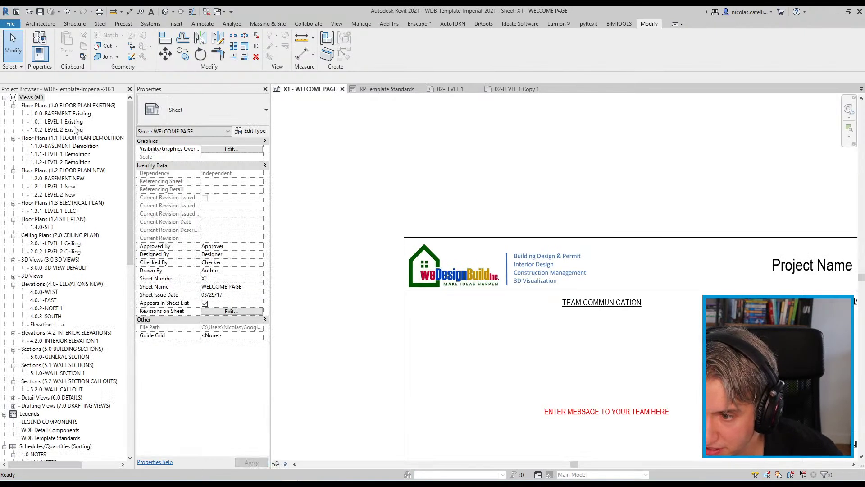
pyautogui.doubleClick(73, 123)
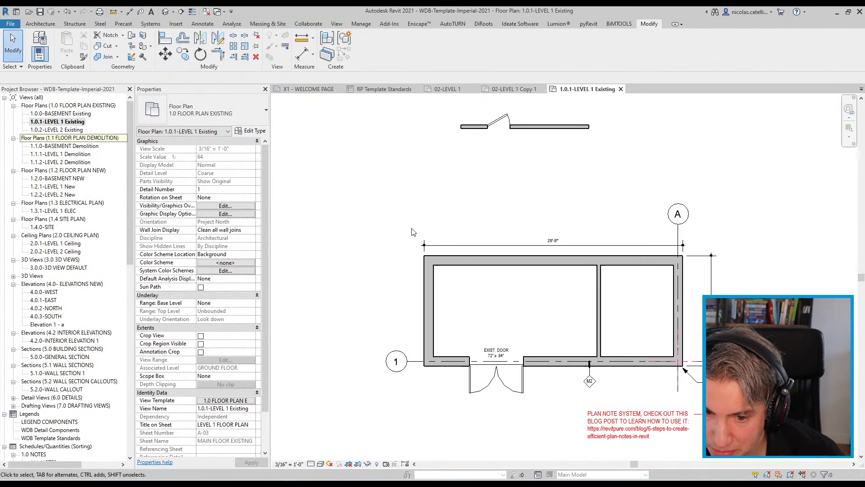
# - Set the swing angle of the simple door in the separate wall above the building to 45°
pyautogui.moveTo(517, 140); pyautogui.dragTo(439, 347, button='middle')
pyautogui.scroll(5, 495, 306)
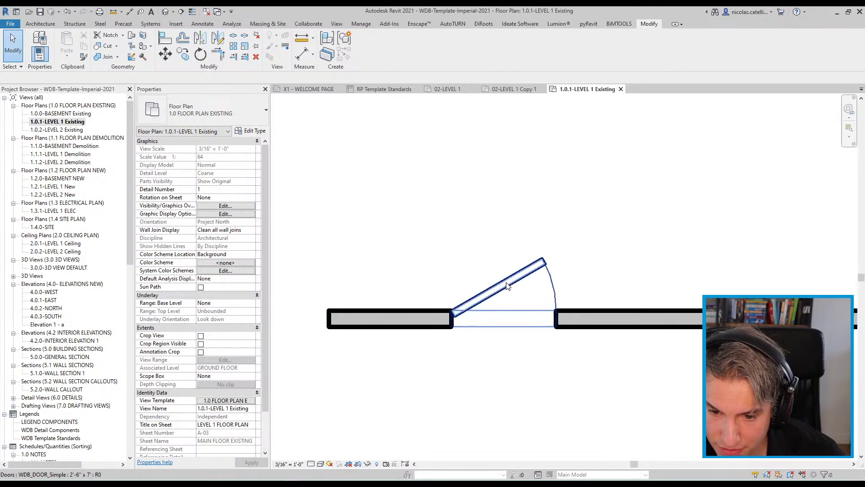
pyautogui.click(494, 305)
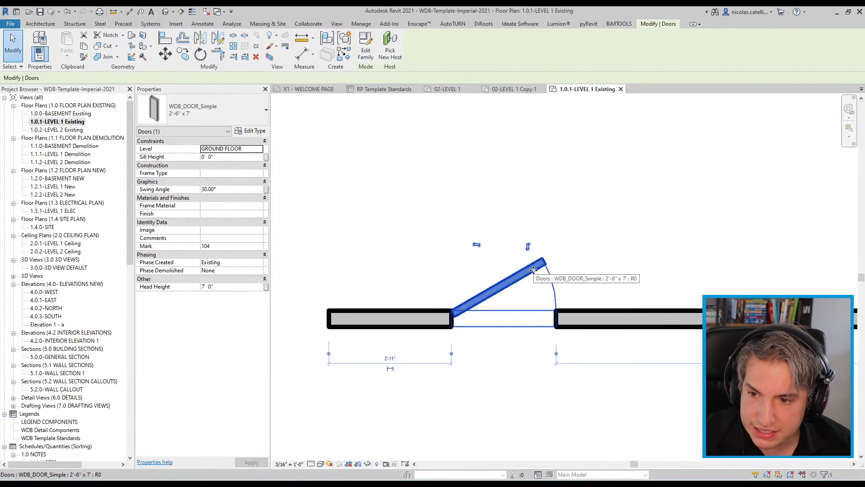
pyautogui.click(235, 190)
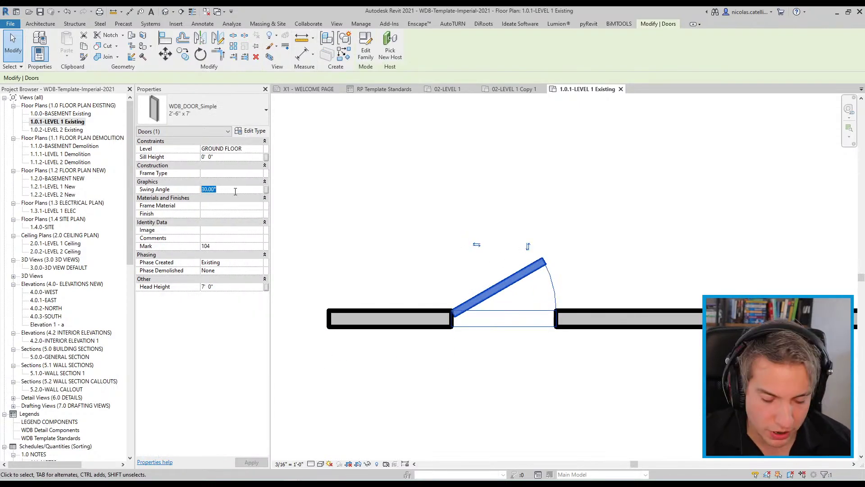
pyautogui.write('45')
pyautogui.press('Return')
pyautogui.click(435, 155)
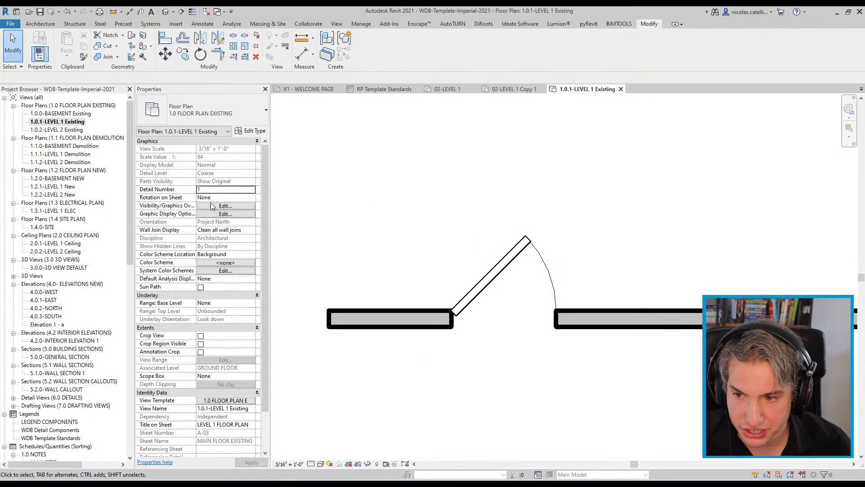
# - Set the swing angle of the same door in the separate wall to 75°
pyautogui.click(518, 285)
pyautogui.click(223, 189)
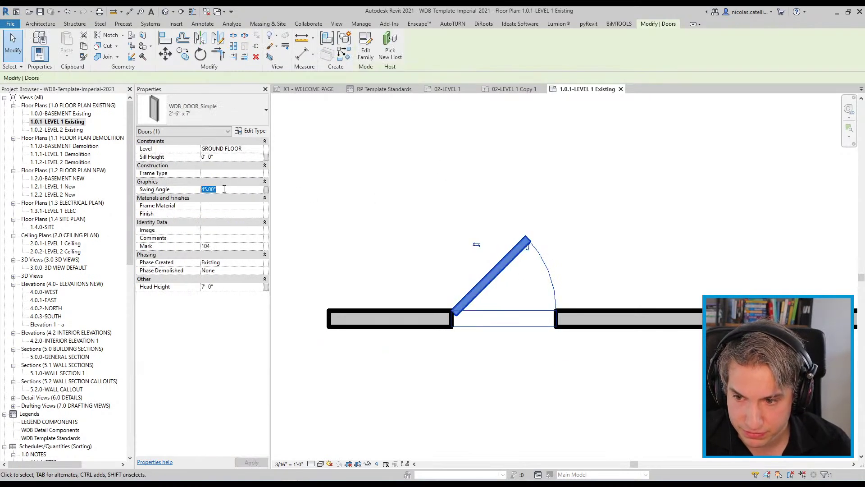
pyautogui.write('75')
pyautogui.press('Return')
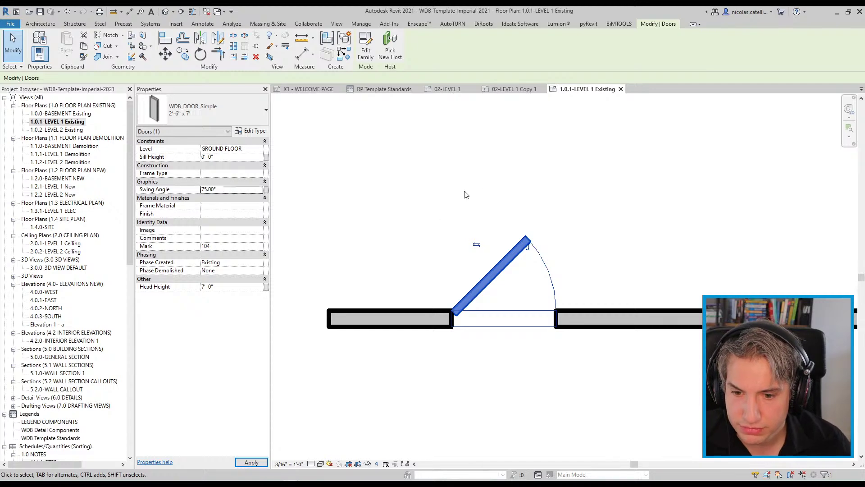
pyautogui.click(464, 193)
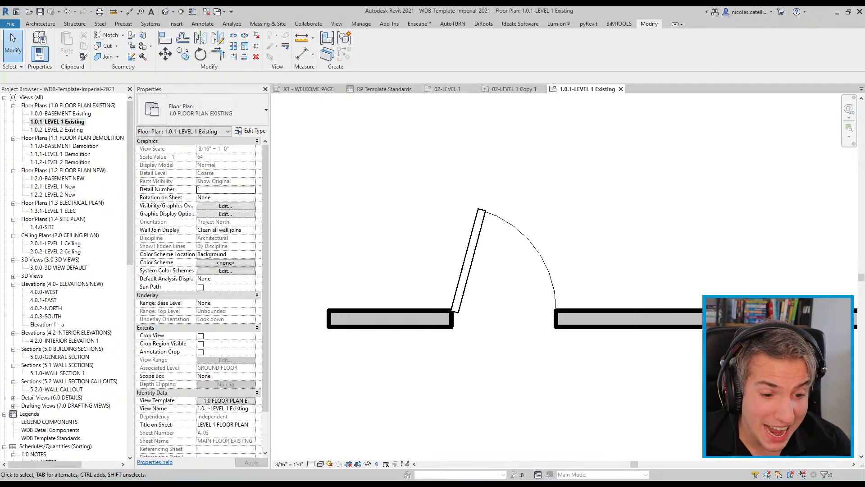
# - Switch to the browser, search the web for "swing angle door family revit" and open the "Create A Customizable Door Plan Swing" video, paused
pyautogui.hotkey('alt', 'Tab')
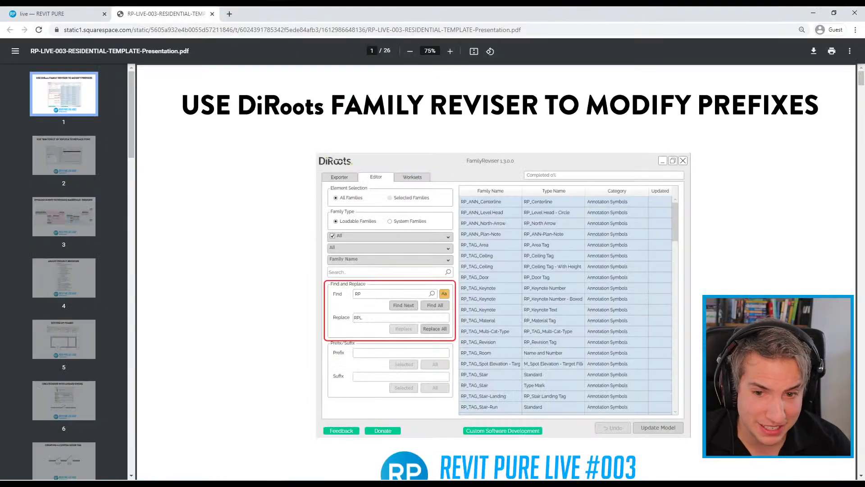
pyautogui.click(232, 13)
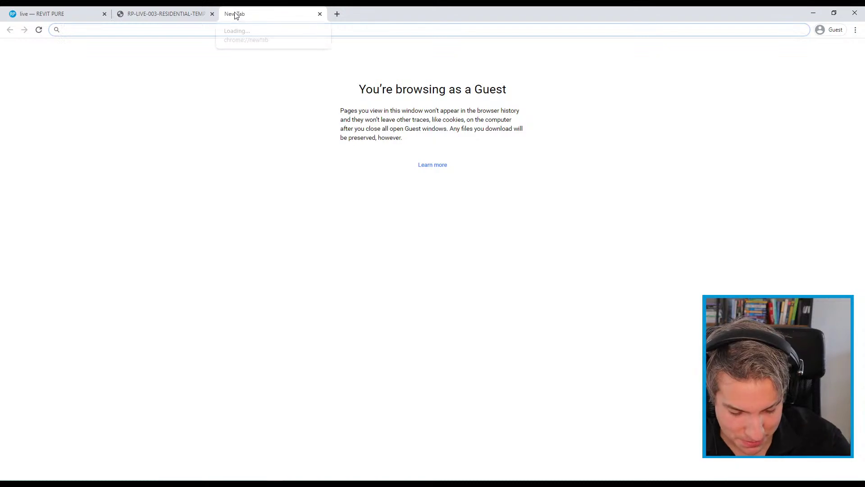
pyautogui.write('swing angle door ')
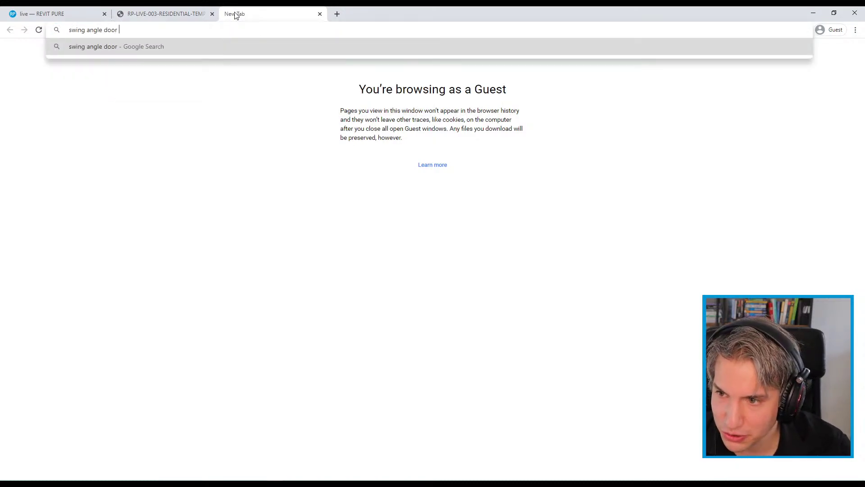
pyautogui.write('family revit')
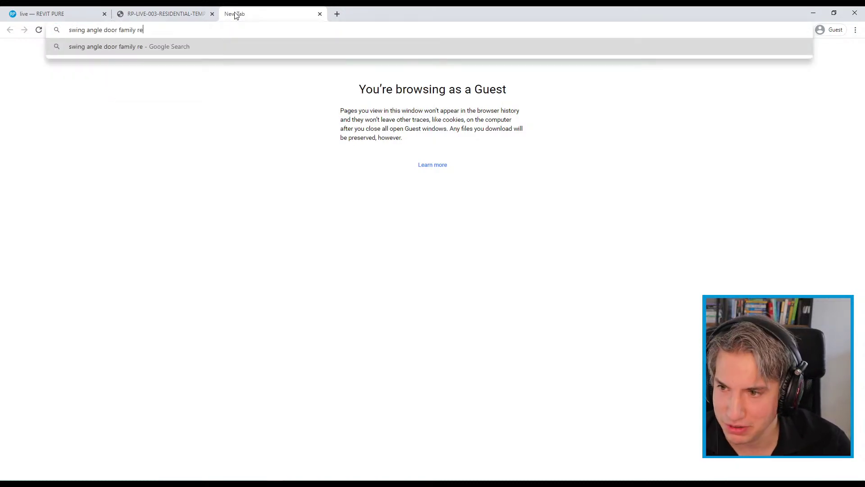
pyautogui.press('Return')
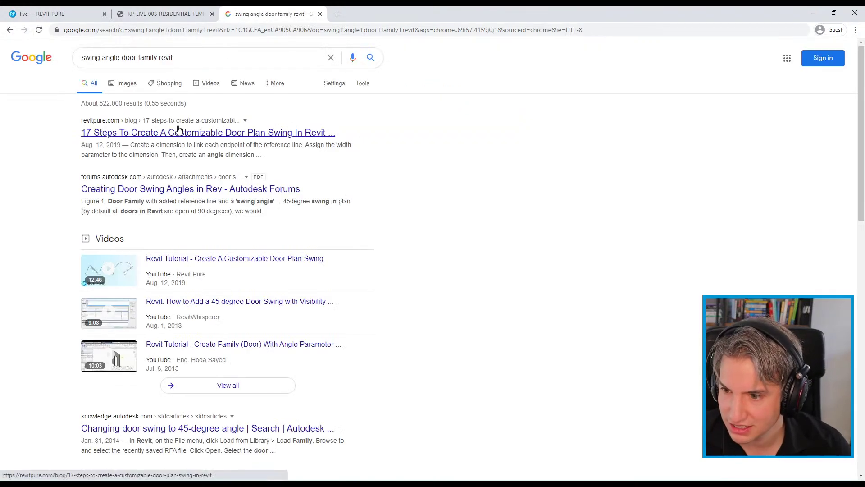
pyautogui.click(263, 269)
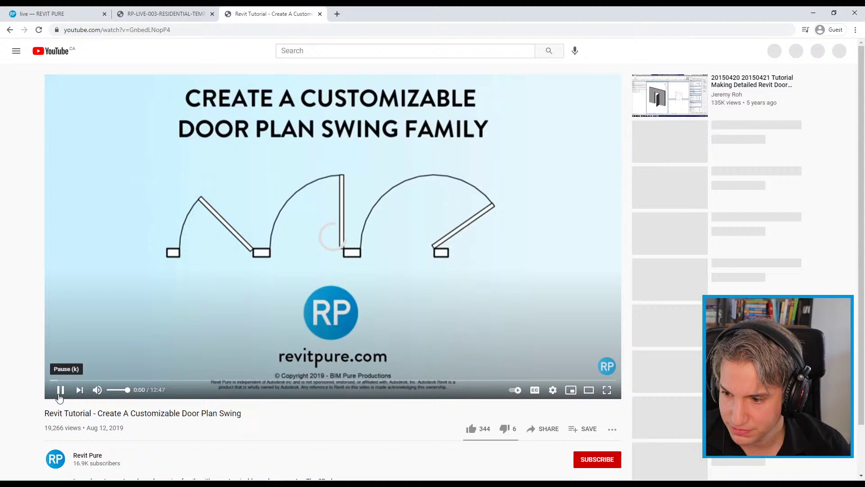
pyautogui.click(60, 390)
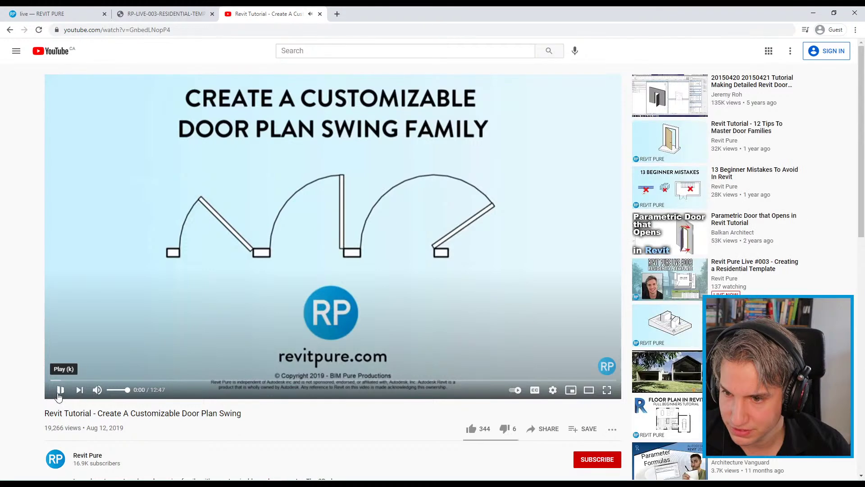
# - Clear the text selection, close the door swing video page and return to Revit's 1.0.1-LEVEL 1 Existing plan
pyautogui.moveTo(264, 427); pyautogui.dragTo(50, 408)
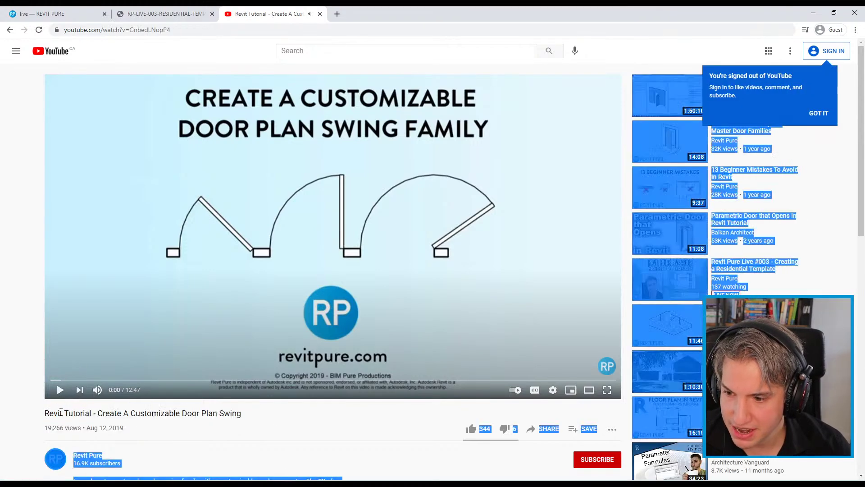
pyautogui.click(58, 412)
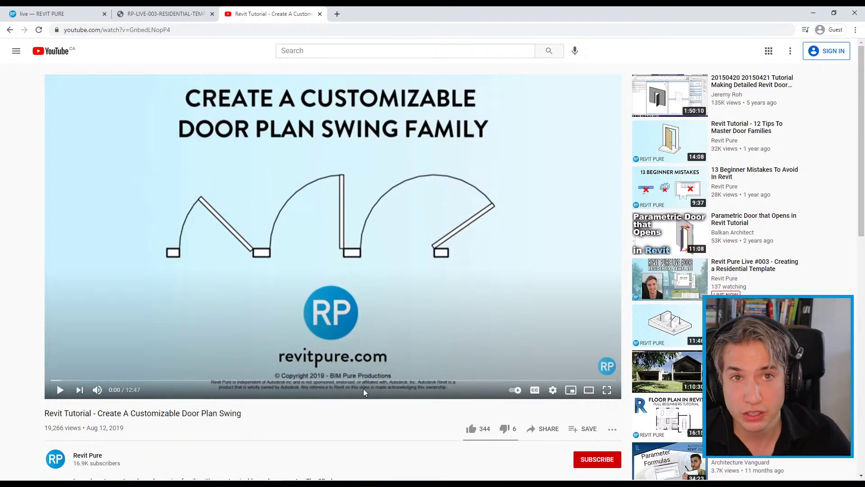
pyautogui.click(320, 14)
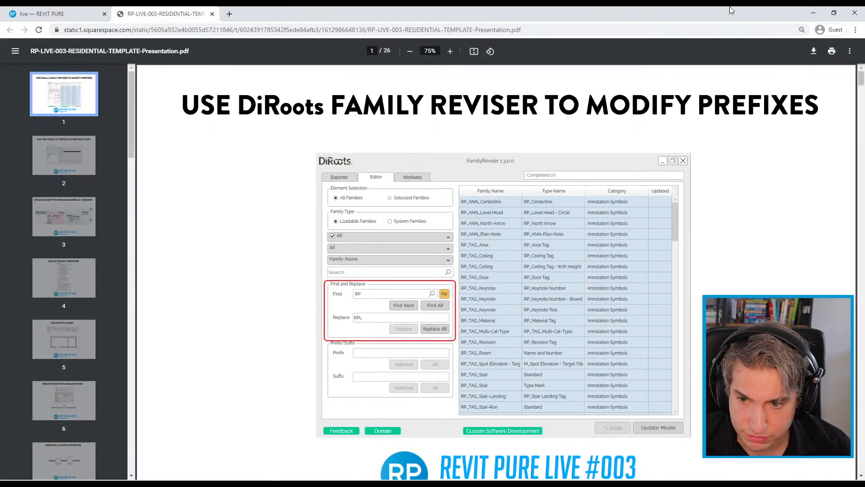
pyautogui.click(810, 12)
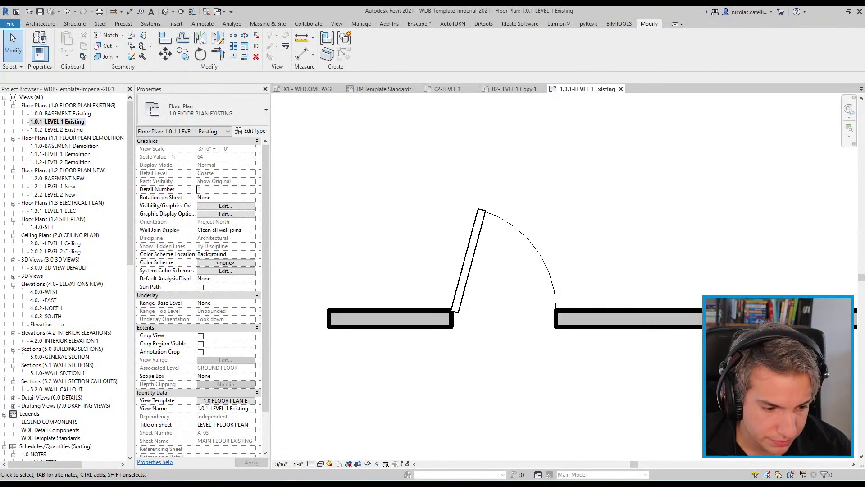
# - Switch to the presentation PDF, view the "Creating a Custom Door Tag" page and return to Revit
pyautogui.hotkey('alt', 'Tab')
pyautogui.scroll(-6, 277, 309)
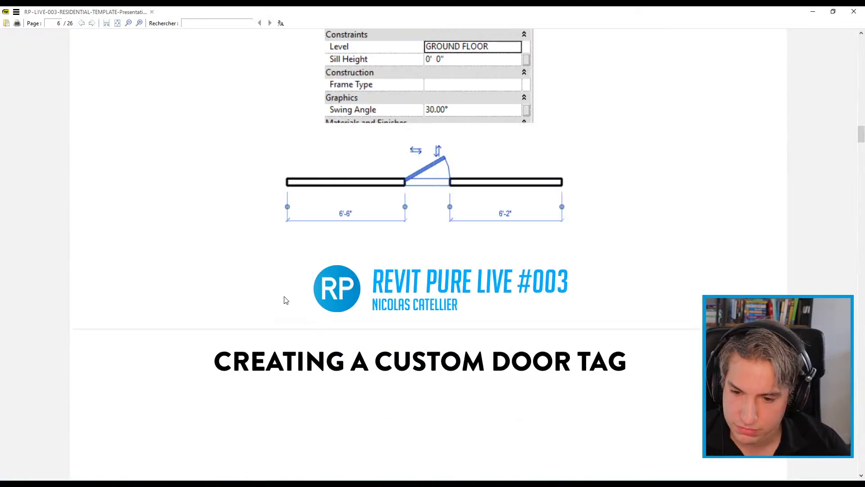
pyautogui.scroll(3, 275, 309)
pyautogui.scroll(-1, 273, 309)
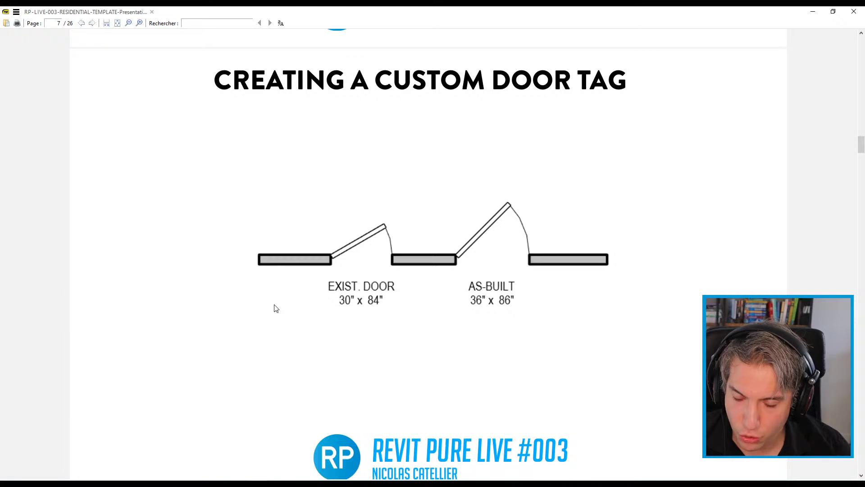
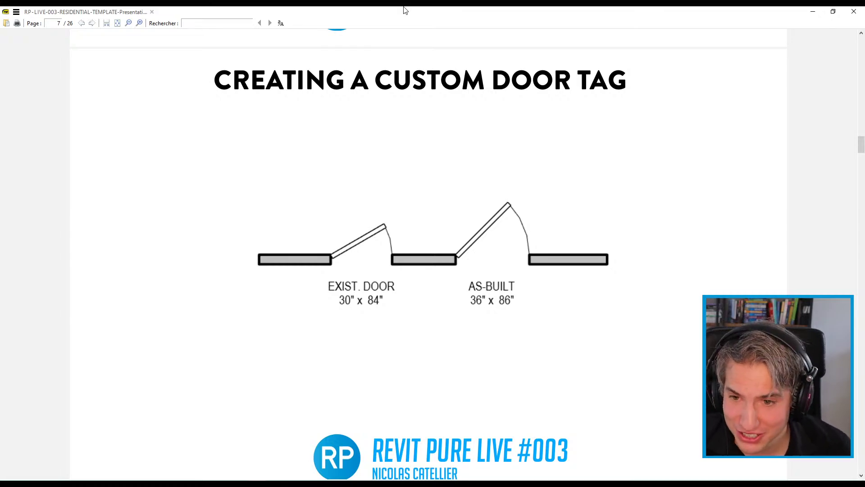
pyautogui.click(811, 11)
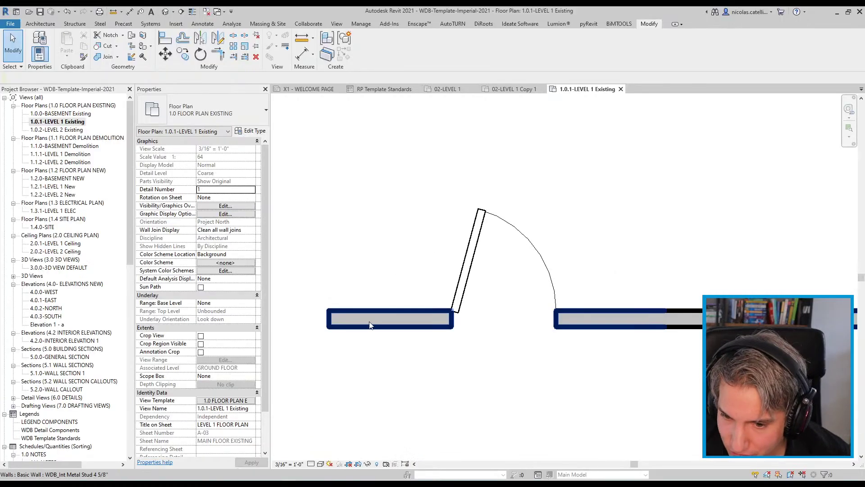
# - Change the type of the double door's tag to WDB_Door Tag-New and after that to WDB_Door As-Built
pyautogui.scroll(-4, 476, 210)
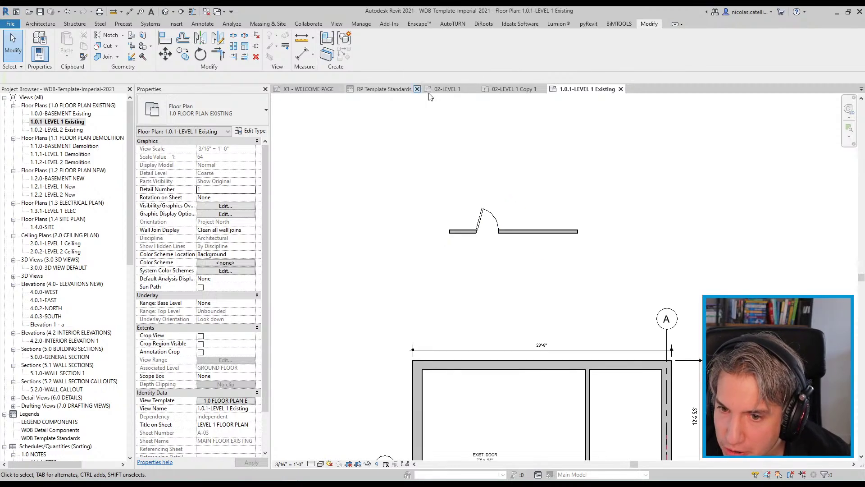
pyautogui.scroll(5, 492, 314)
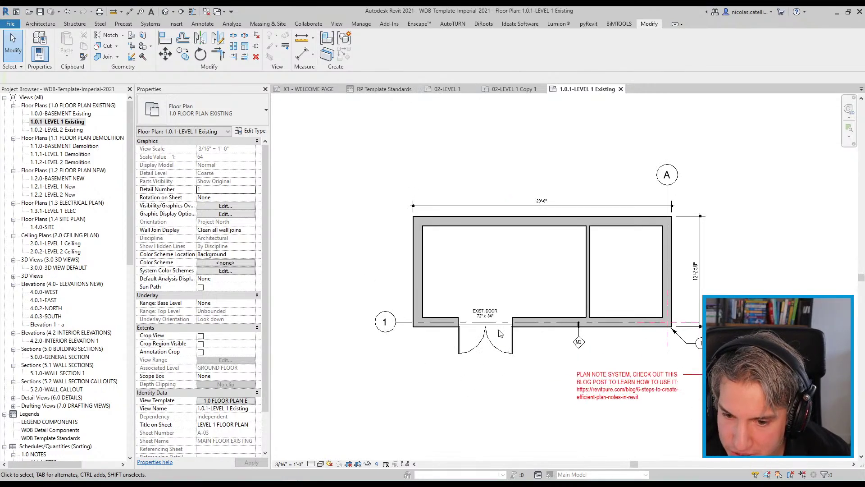
pyautogui.click(491, 314)
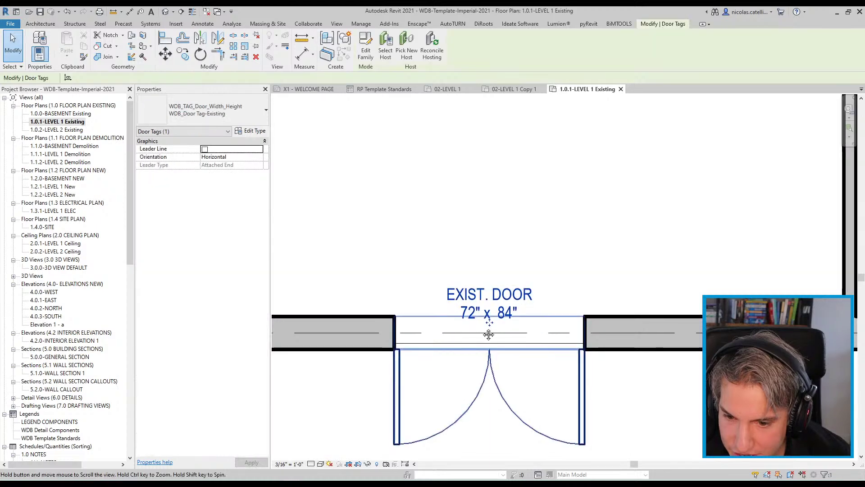
pyautogui.moveTo(492, 314); pyautogui.dragTo(480, 258, button='middle')
pyautogui.scroll(1, 480, 258)
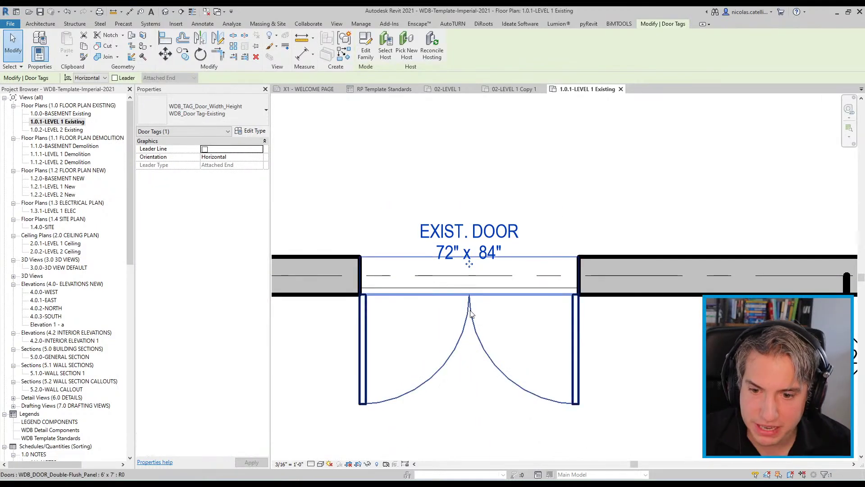
pyautogui.click(220, 109)
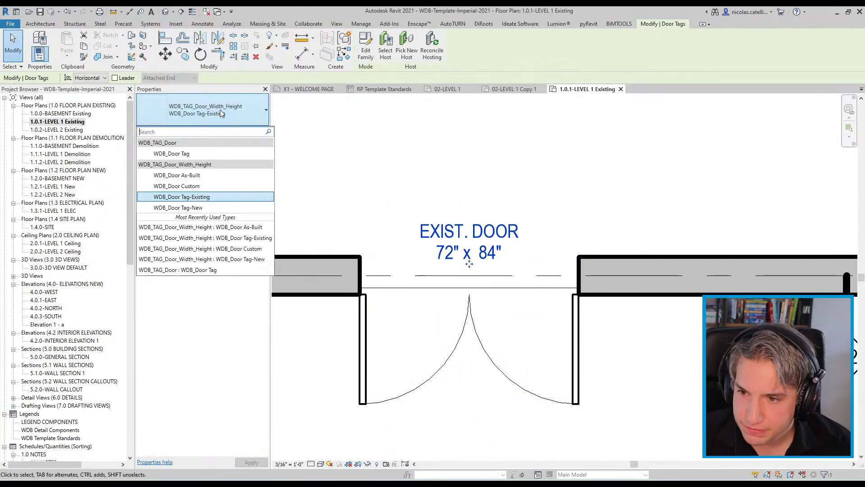
pyautogui.click(201, 208)
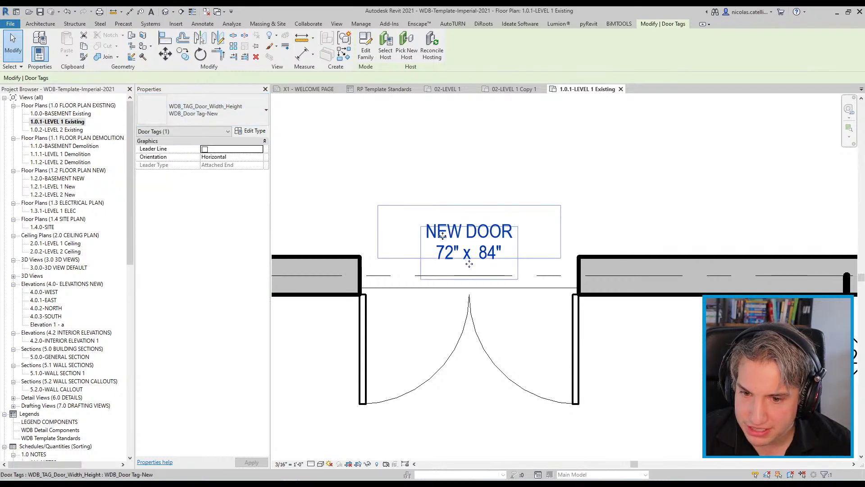
pyautogui.click(228, 113)
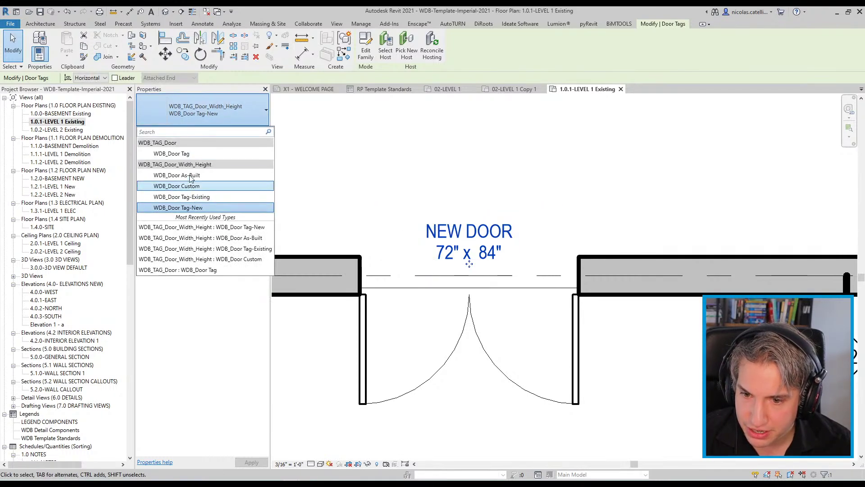
pyautogui.click(191, 176)
# - Change the double door's tag to the WDB_Door Custom type and set its upper text to COOL DOOR
pyautogui.click(217, 110)
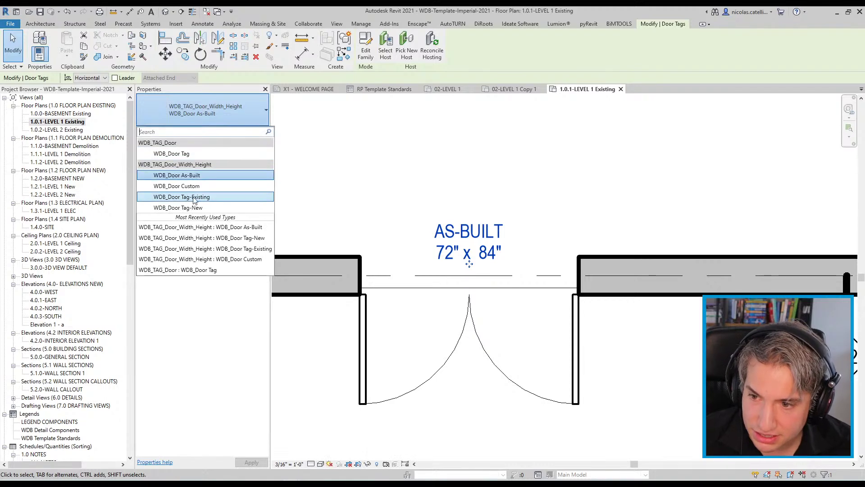
pyautogui.click(199, 193)
pyautogui.click(469, 230)
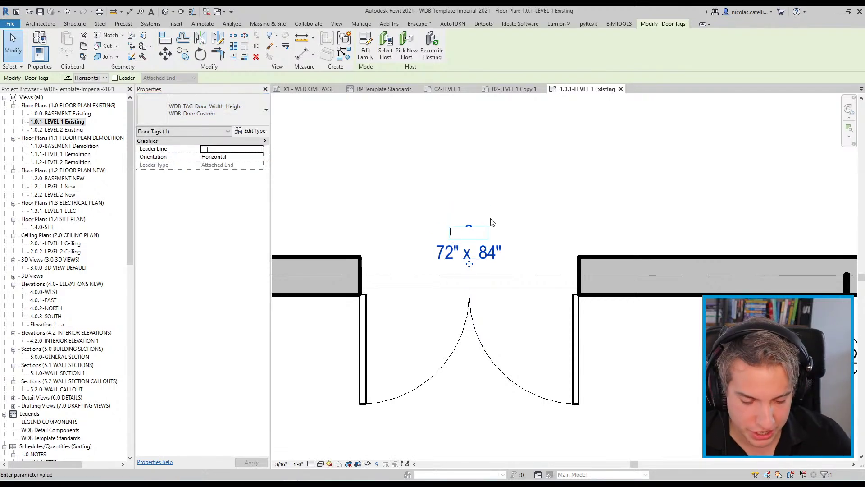
pyautogui.write('COOL DOOR')
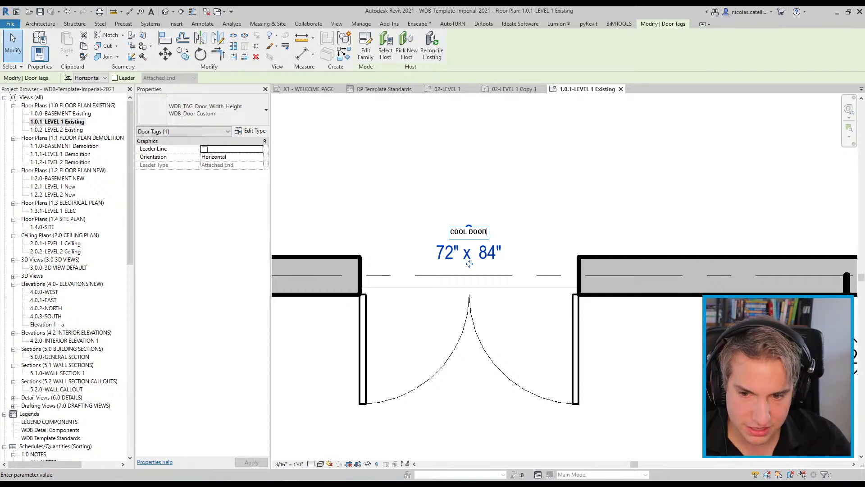
pyautogui.press('Return')
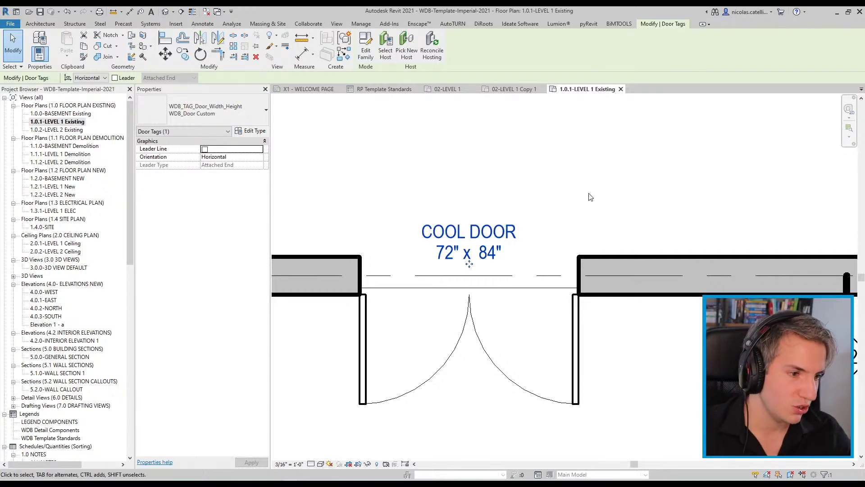
pyautogui.click(651, 363)
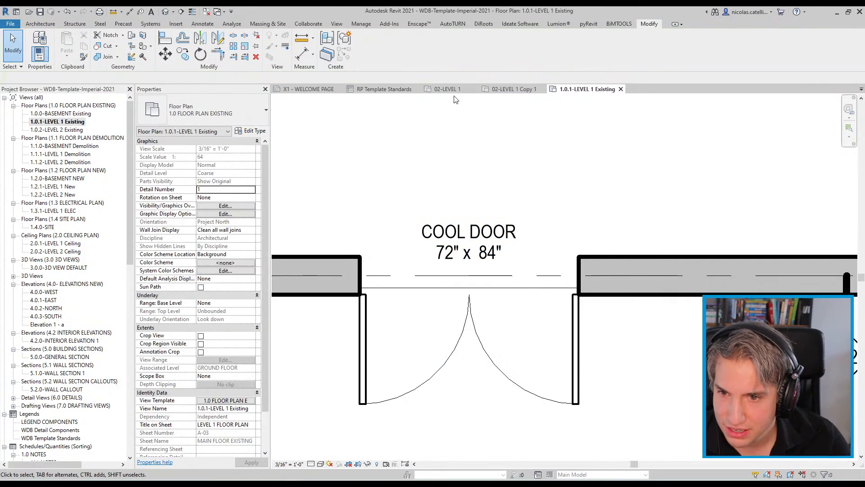
# - Close the inactive views and switch to the 02-LEVEL 1 Copy 1 floor plan of the RP_New-File-2021-Imp project
pyautogui.click(337, 24)
pyautogui.click(748, 45)
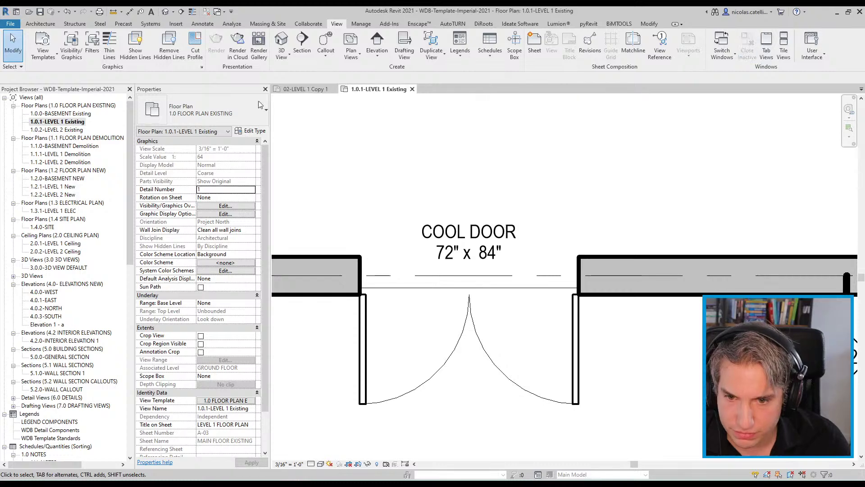
pyautogui.click(307, 89)
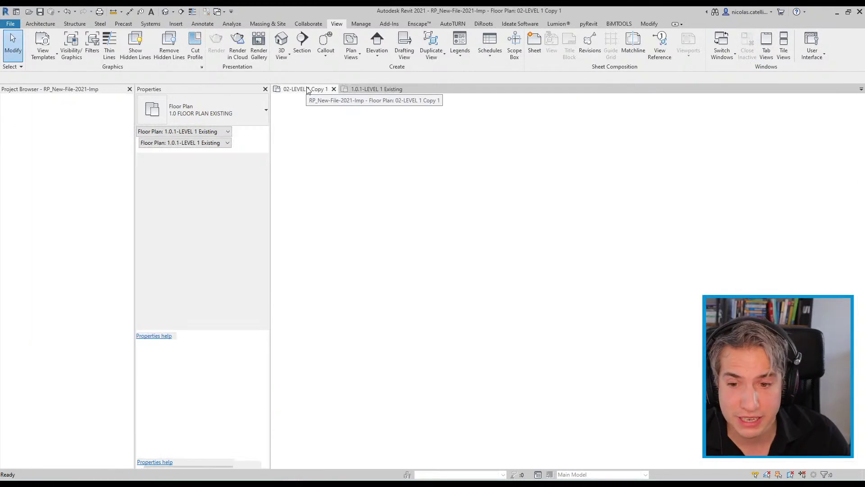
# - Examine the tag of the double door in the main room's lower wall
pyautogui.scroll(5, 511, 317)
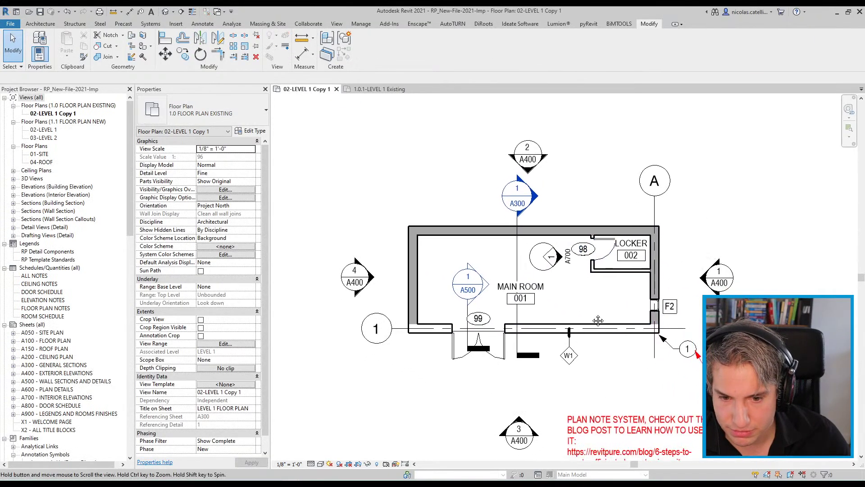
pyautogui.scroll(2, 510, 317)
pyautogui.click(558, 311)
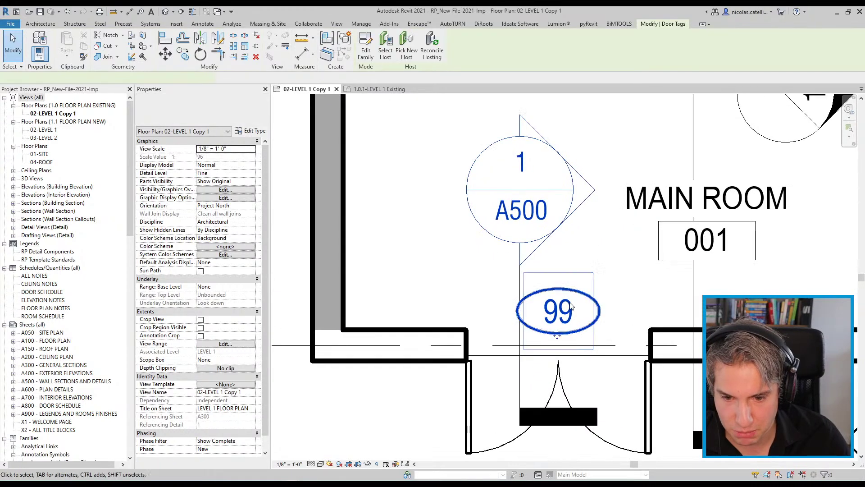
pyautogui.click(464, 286)
pyautogui.scroll(-3, 440, 300)
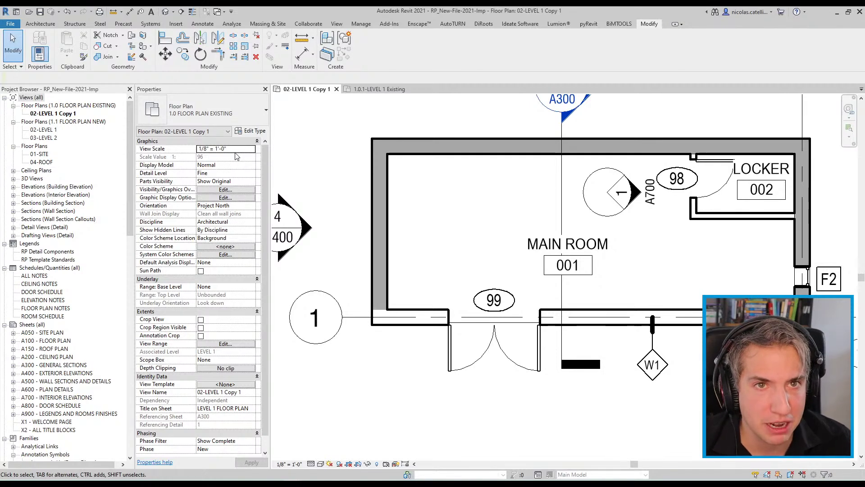
# - Create a new family from the Metric Door Tag template in the Annotations template folder
pyautogui.click(11, 24)
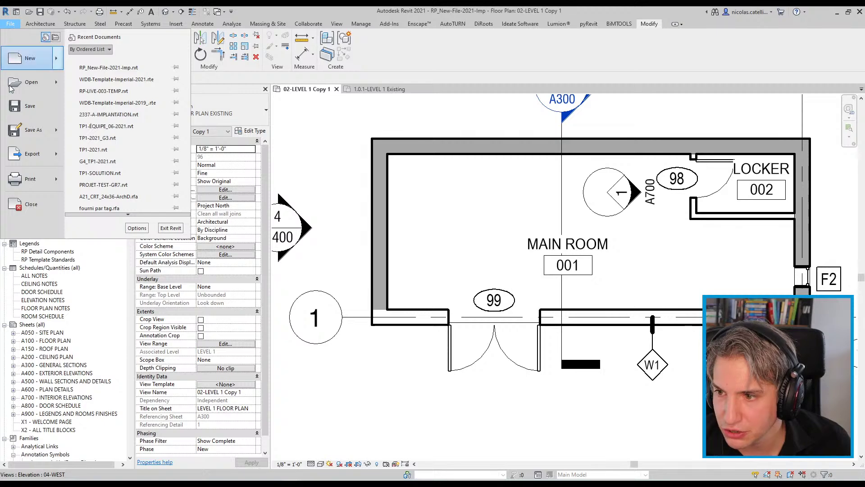
pyautogui.moveTo(19, 58)
pyautogui.click(135, 87)
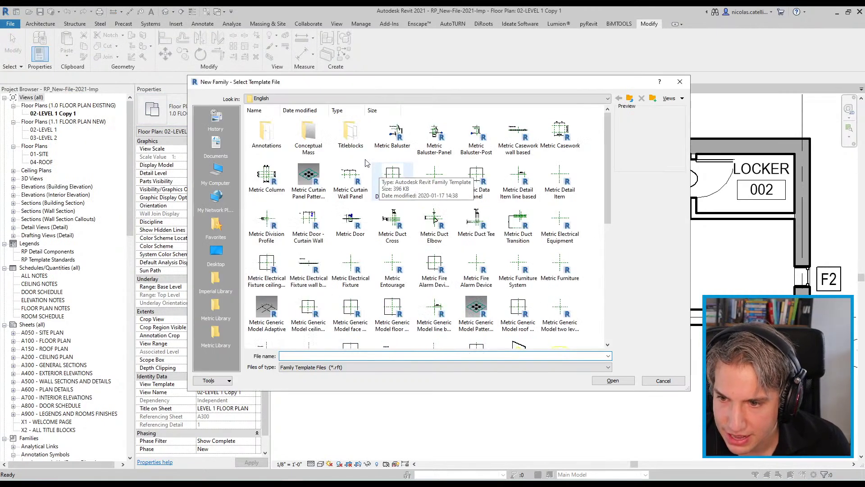
pyautogui.doubleClick(261, 136)
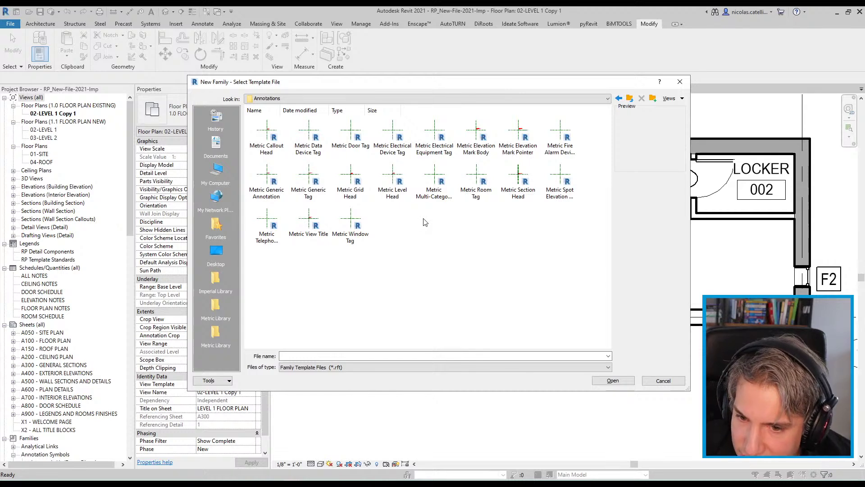
pyautogui.click(438, 177)
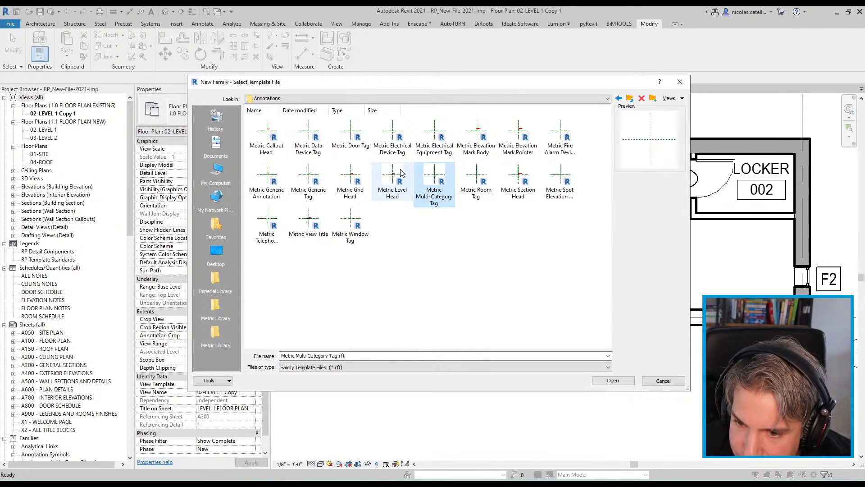
pyautogui.click(392, 179)
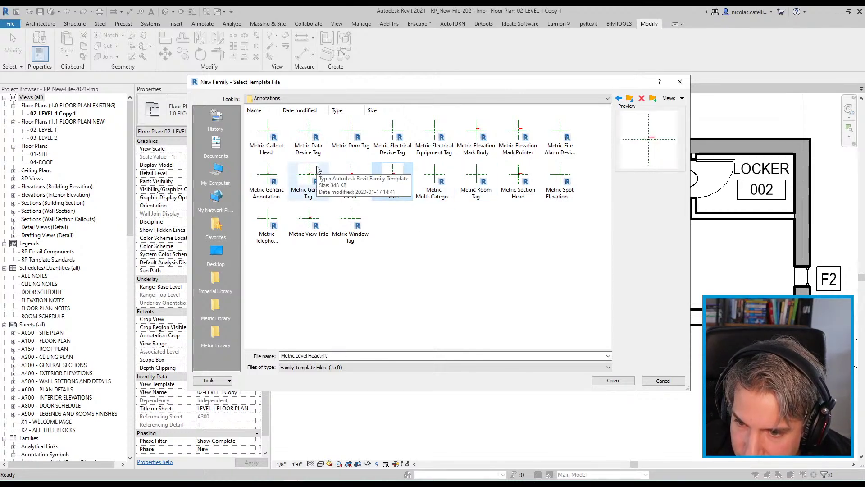
pyautogui.click(348, 133)
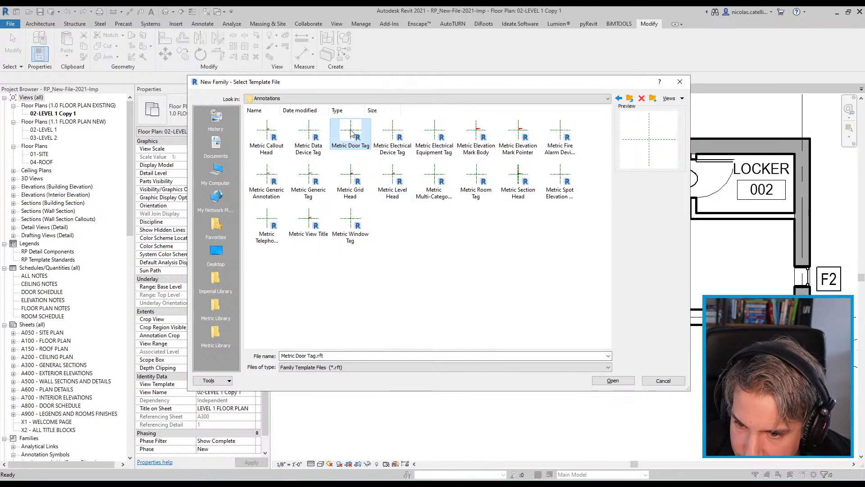
pyautogui.doubleClick(348, 133)
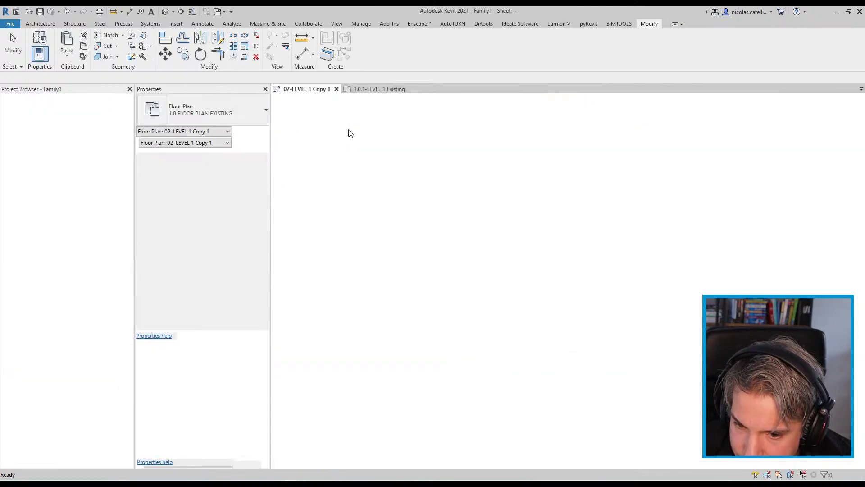
pyautogui.moveTo(557, 294); pyautogui.dragTo(480, 293, button='middle')
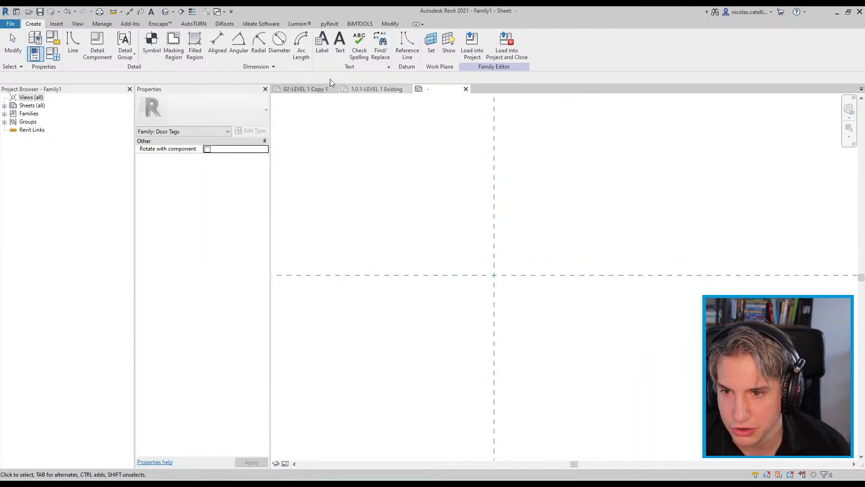
# - Place a label at the intersection of the two reference planes and add the Width parameter to it
pyautogui.click(324, 56)
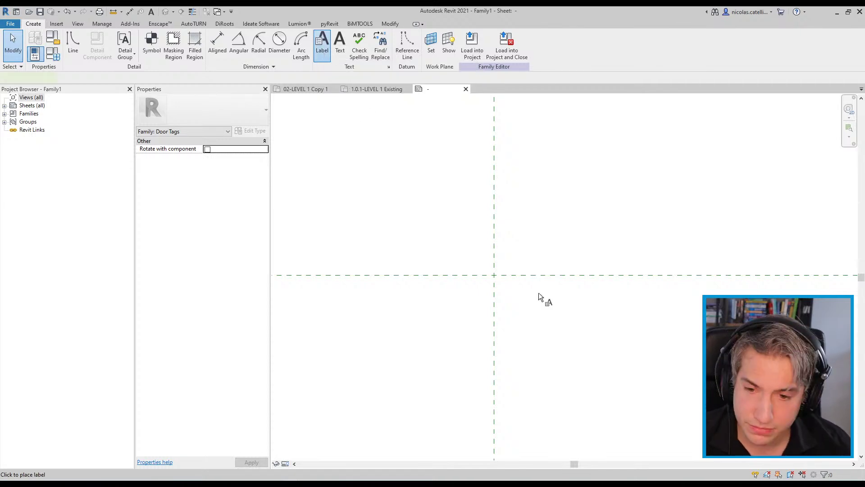
pyautogui.click(495, 276)
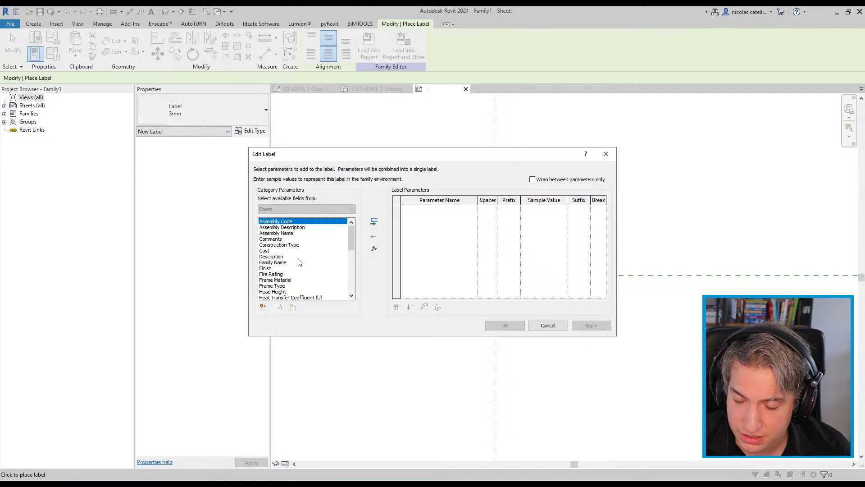
pyautogui.scroll(-2, 292, 269)
pyautogui.scroll(-5, 292, 269)
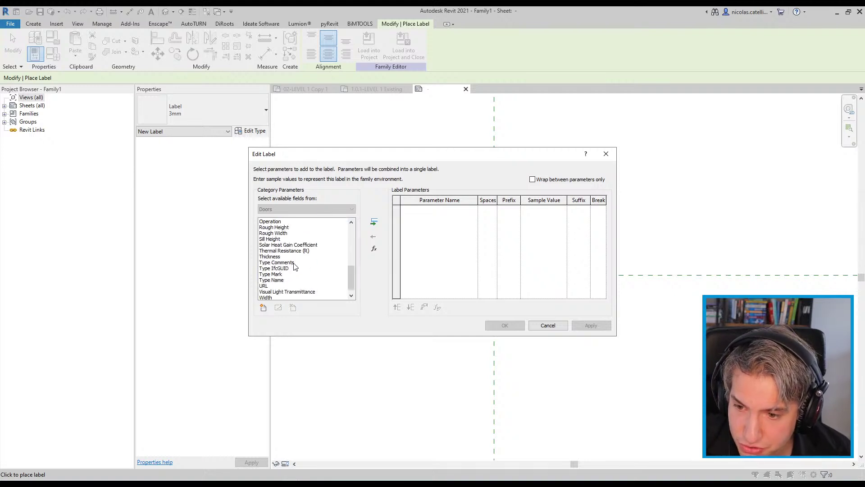
pyautogui.scroll(-1, 293, 267)
pyautogui.scroll(4, 295, 268)
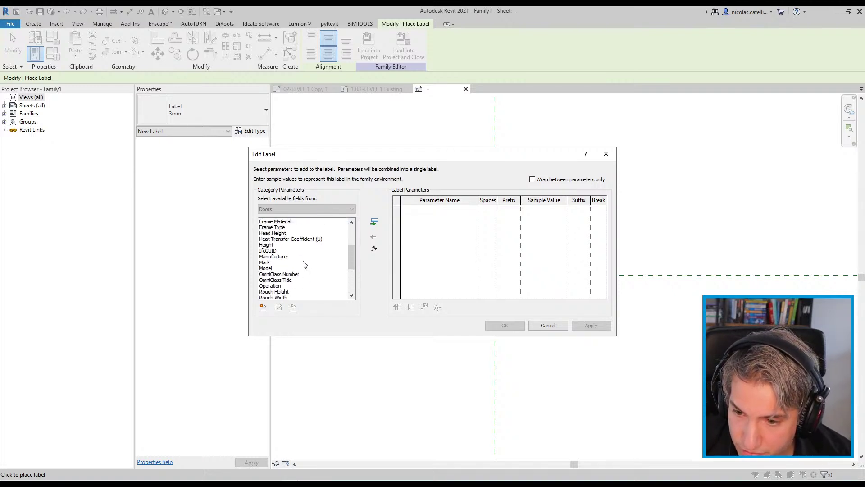
pyautogui.scroll(4, 297, 273)
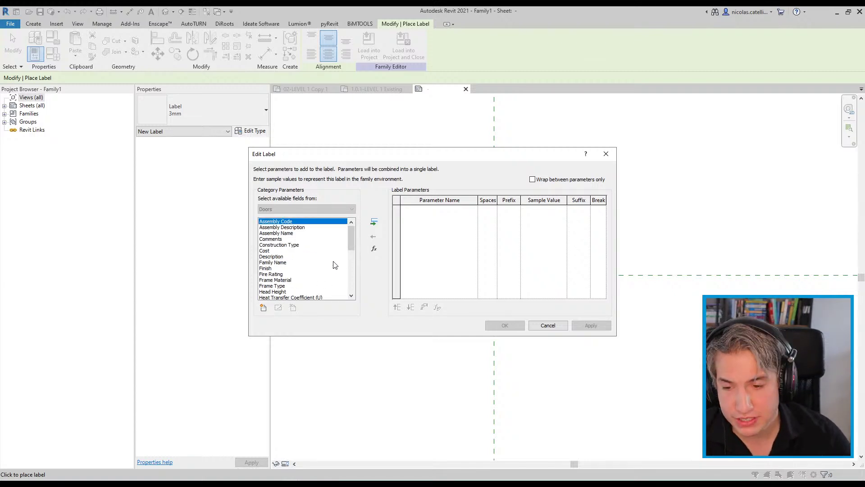
pyautogui.scroll(-10, 297, 270)
pyautogui.click(266, 292)
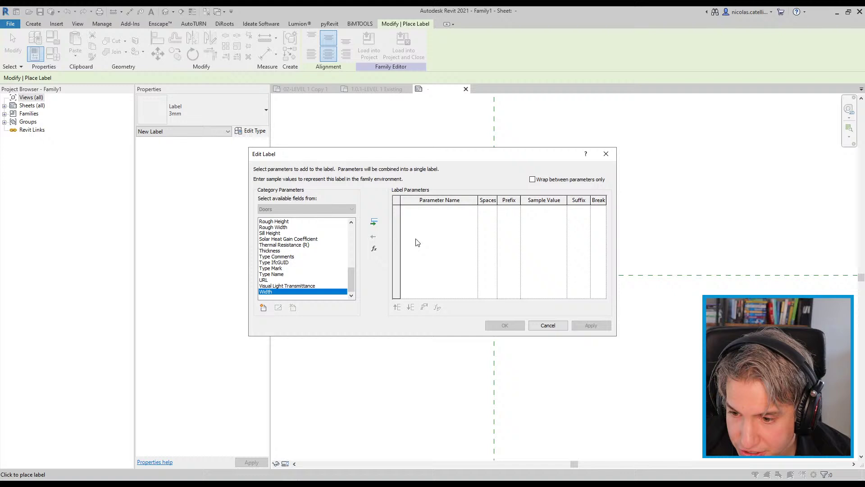
pyautogui.click(375, 222)
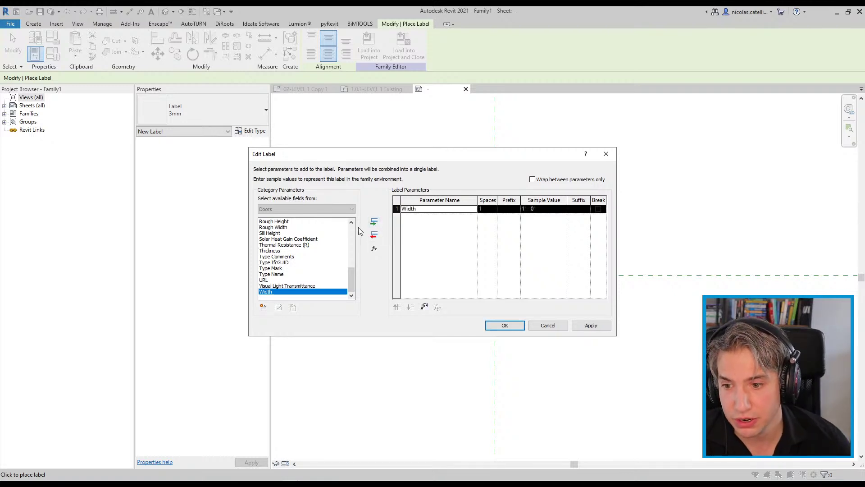
# - Add the Height parameter after Width and finish placing the label
pyautogui.scroll(4, 287, 273)
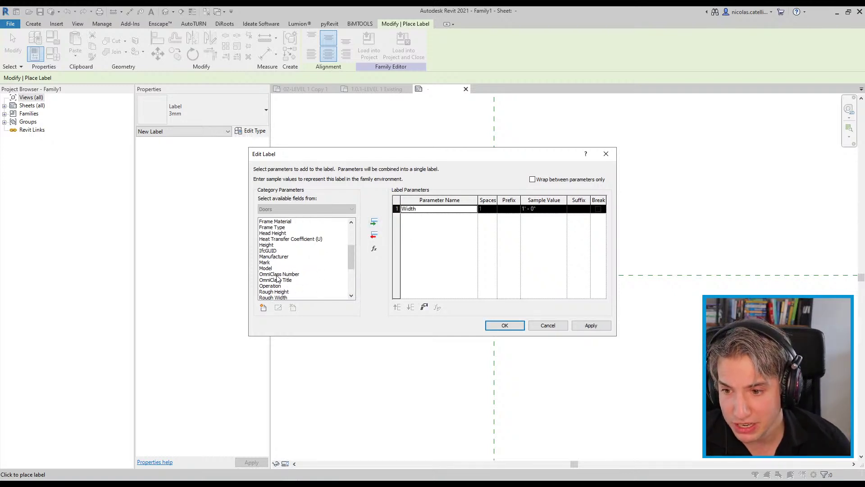
pyautogui.scroll(1, 282, 277)
pyautogui.click(273, 263)
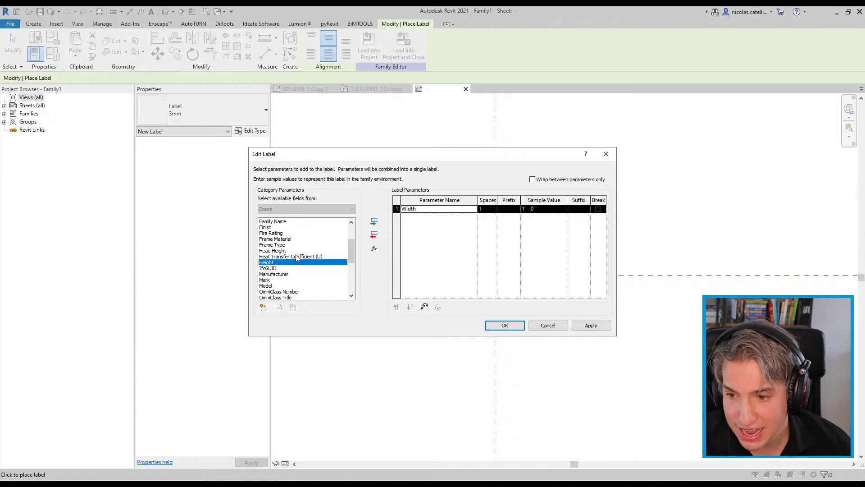
pyautogui.click(375, 223)
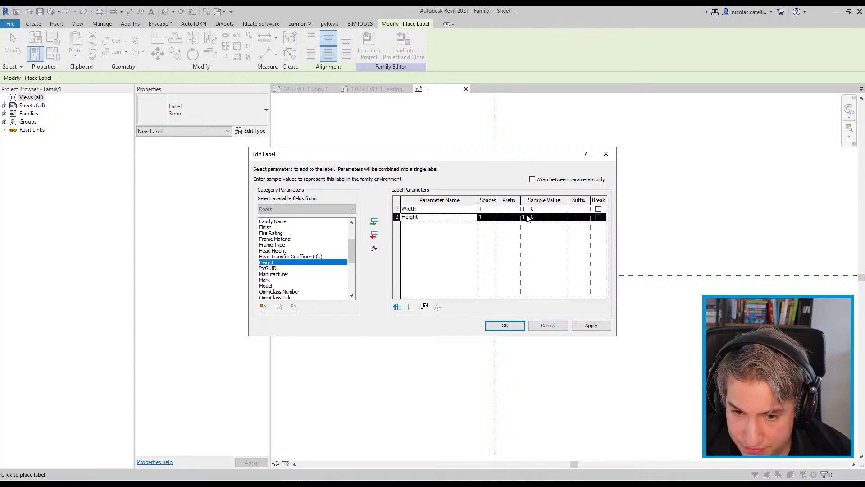
pyautogui.click(505, 325)
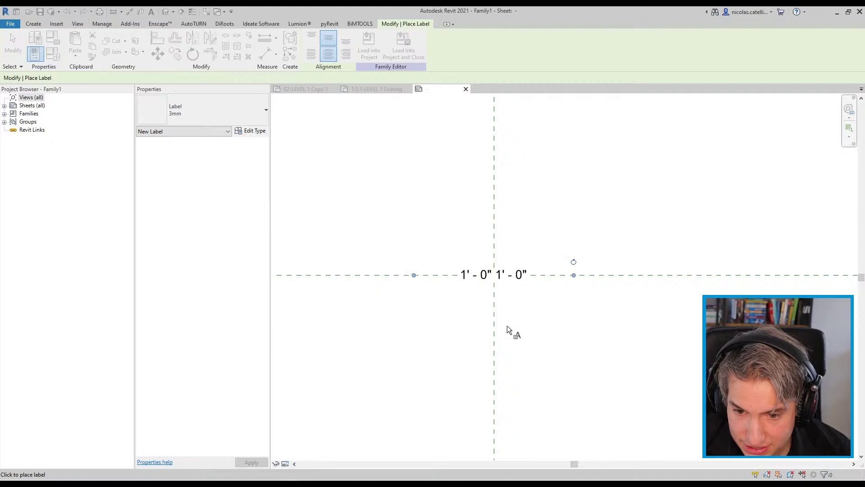
pyautogui.press('Escape')
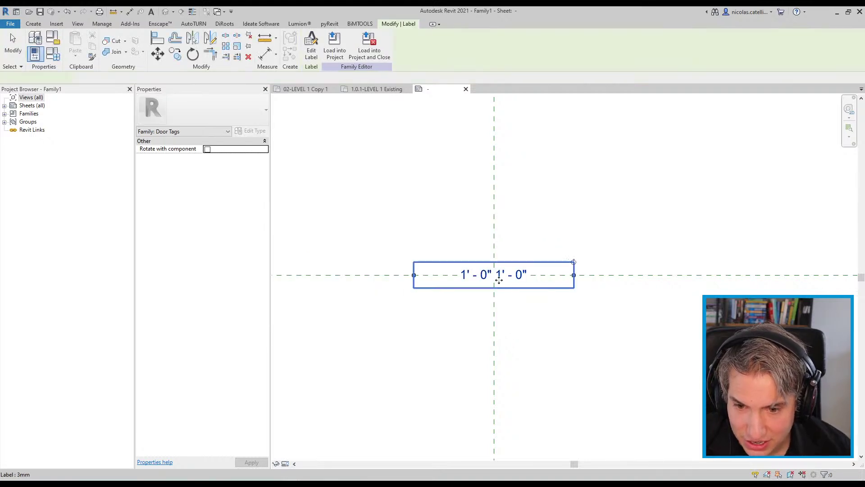
# - Edit the placed label to give its Width parameter the suffix x
pyautogui.scroll(3, 519, 280)
pyautogui.click(501, 271)
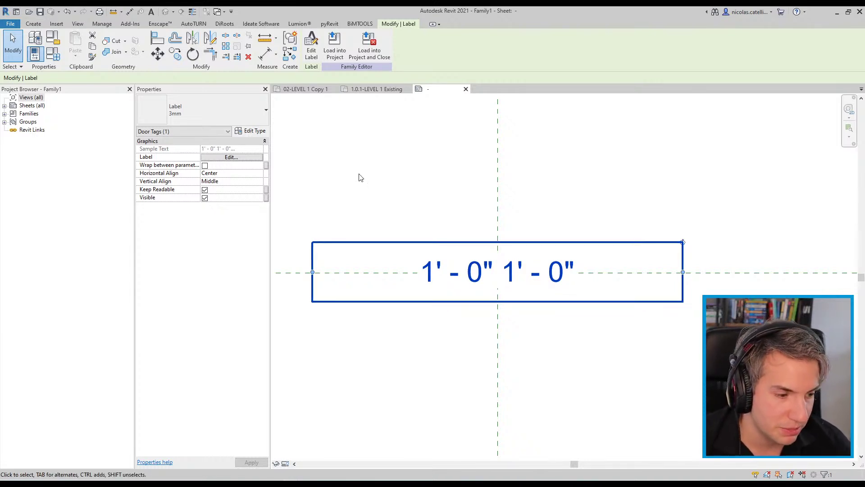
pyautogui.click(312, 45)
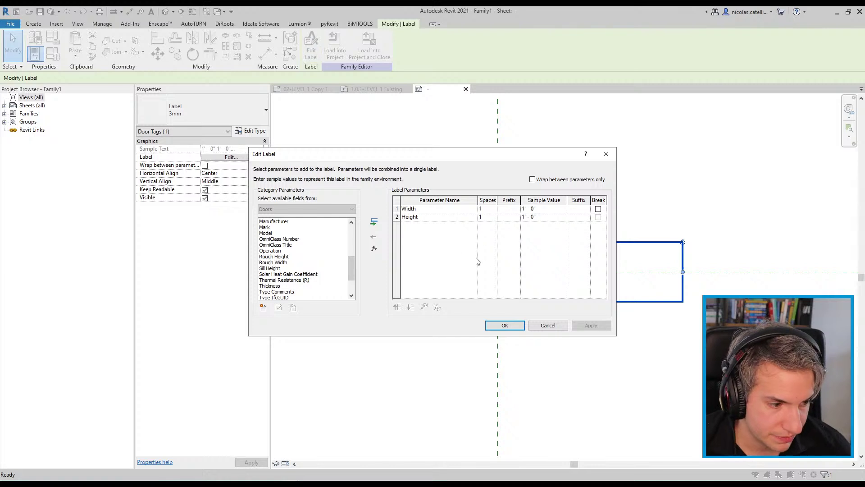
pyautogui.click(578, 208)
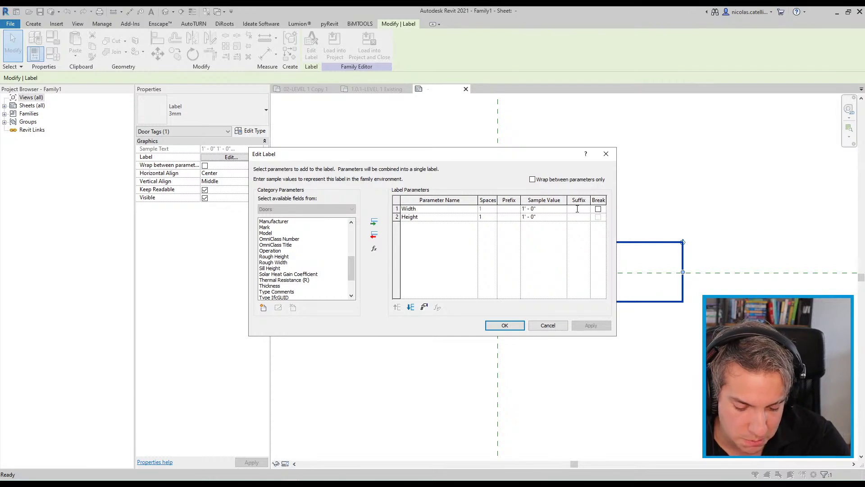
pyautogui.click(500, 323)
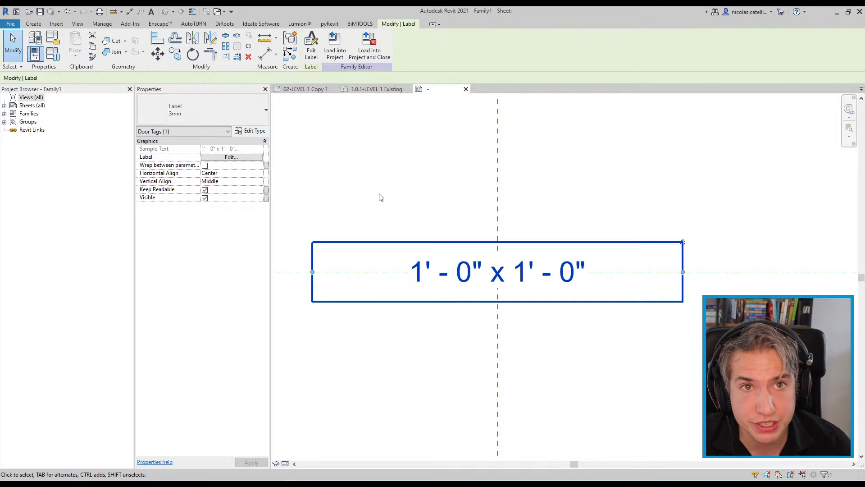
# - Override the project unit format of the label's Width parameter with fractional inches rounded to the nearest 1"
pyautogui.click(312, 47)
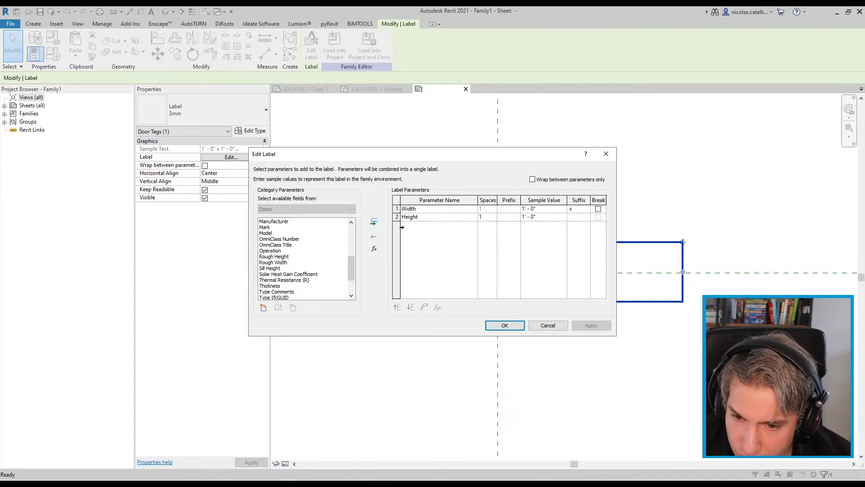
pyautogui.click(415, 209)
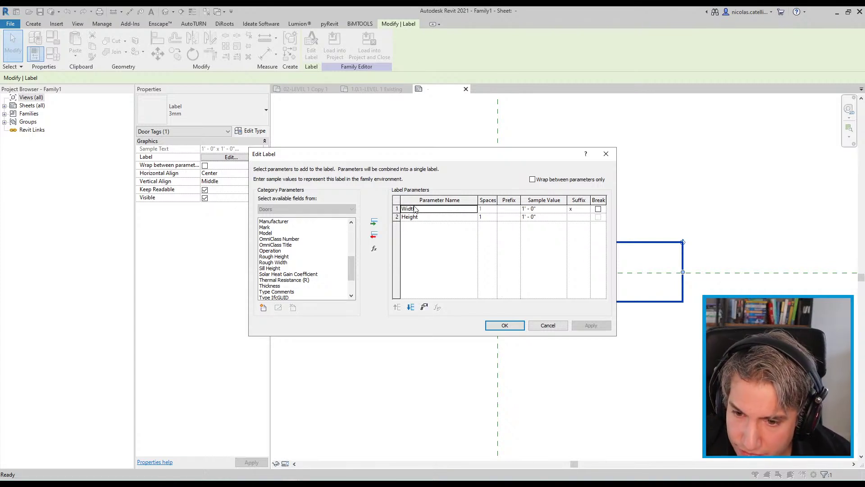
pyautogui.click(425, 310)
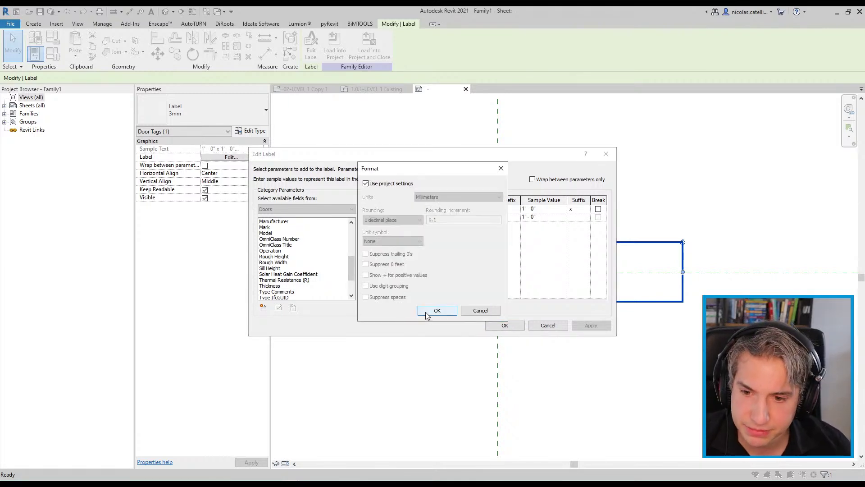
pyautogui.click(387, 183)
pyautogui.click(445, 198)
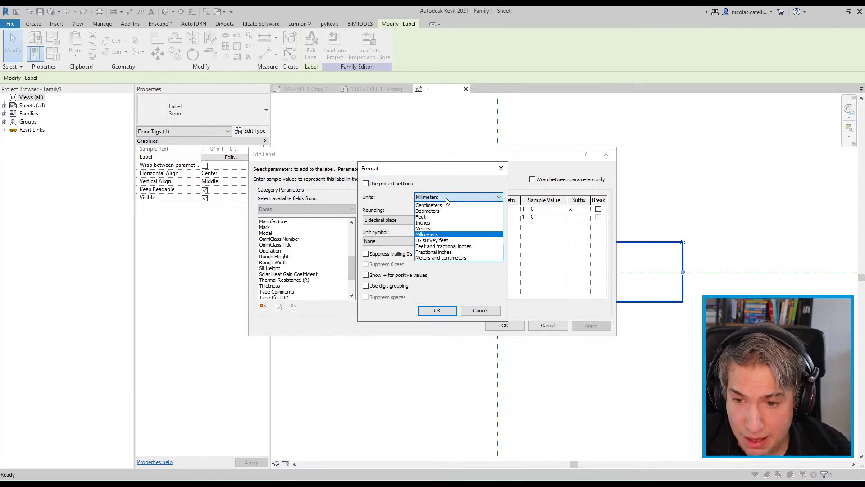
pyautogui.click(442, 223)
pyautogui.click(400, 221)
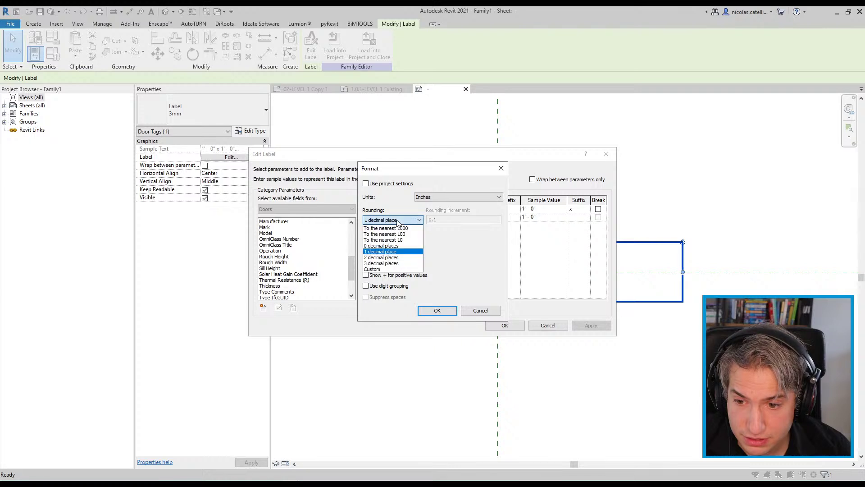
pyautogui.click(400, 220)
pyautogui.click(436, 198)
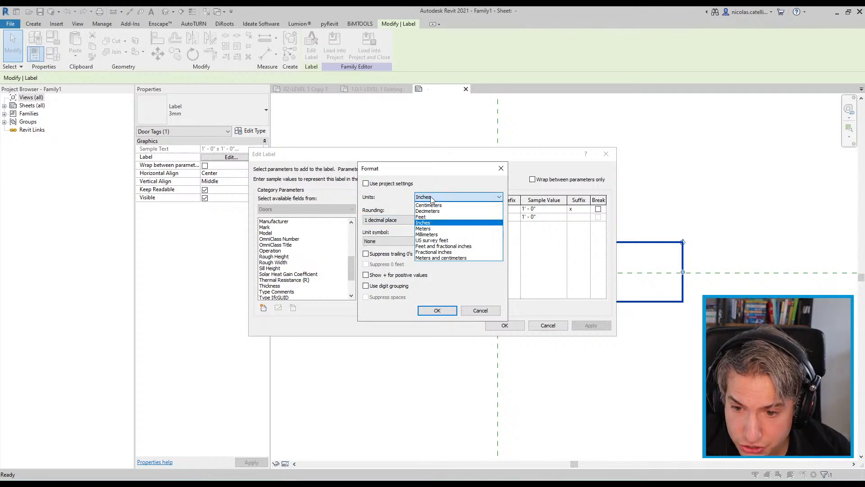
pyautogui.click(444, 253)
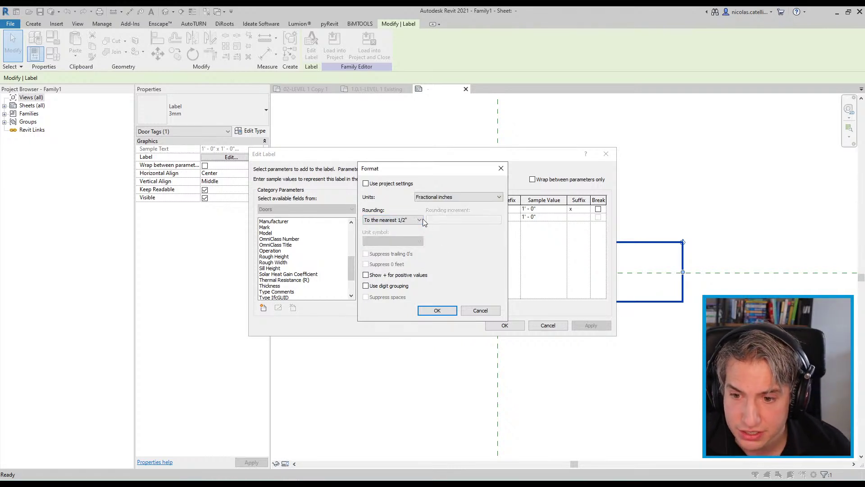
pyautogui.click(379, 221)
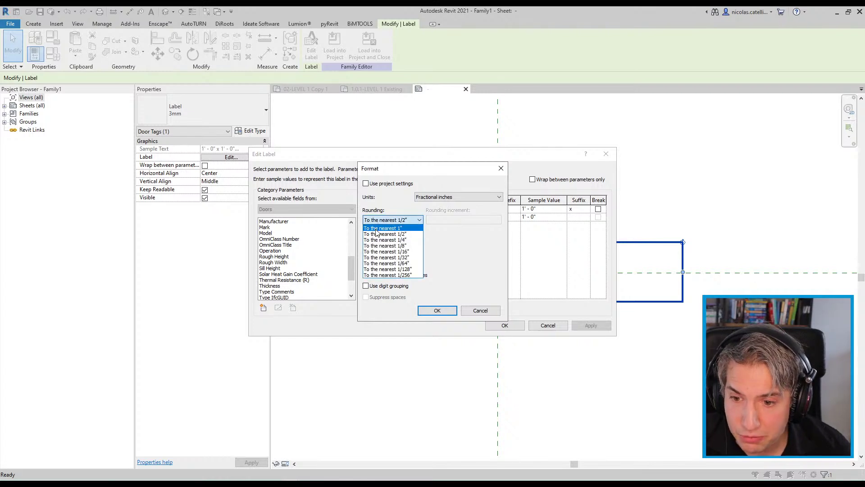
pyautogui.click(377, 228)
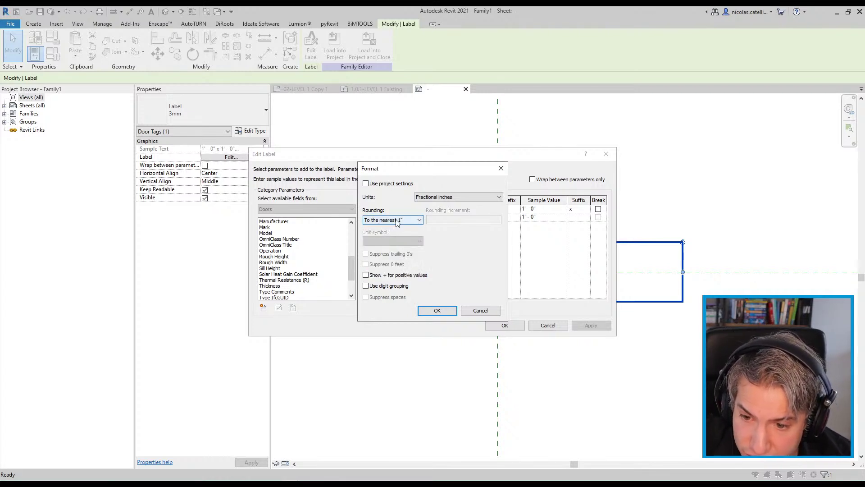
pyautogui.click(425, 312)
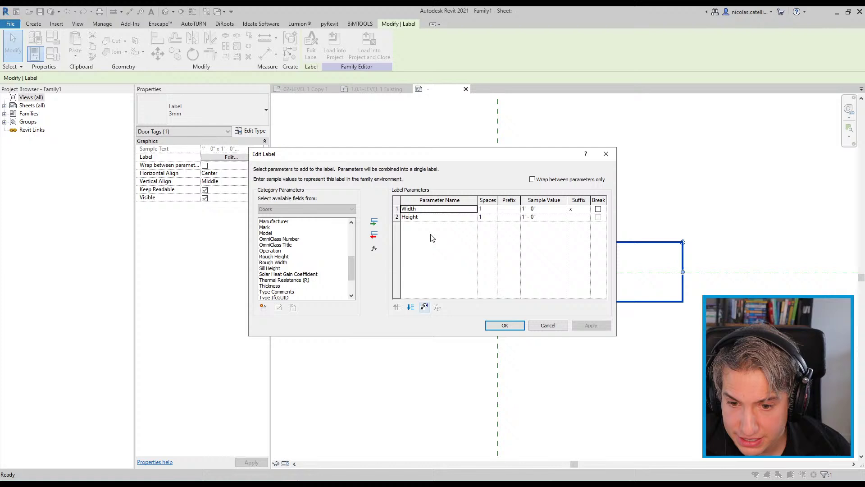
# - Format the label's Height parameter in fractional inches rounded to the nearest 1" instead of the project settings, and apply the label edits
pyautogui.click(411, 218)
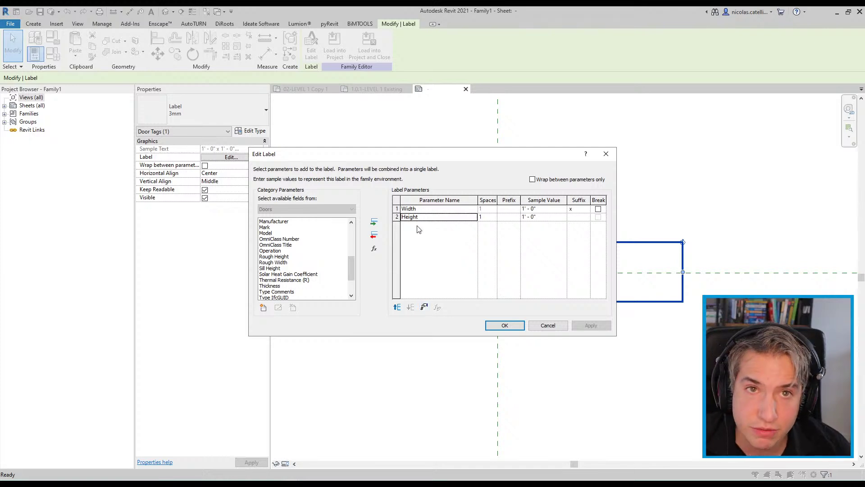
pyautogui.click(424, 307)
pyautogui.click(366, 184)
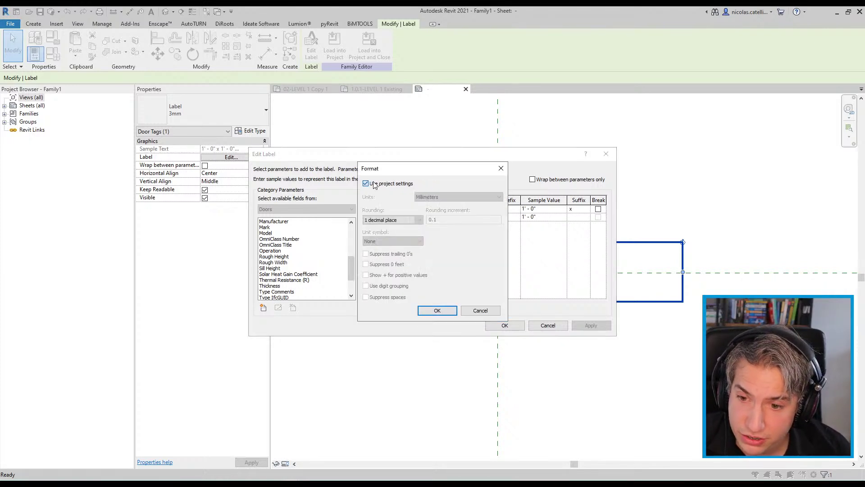
pyautogui.click(452, 197)
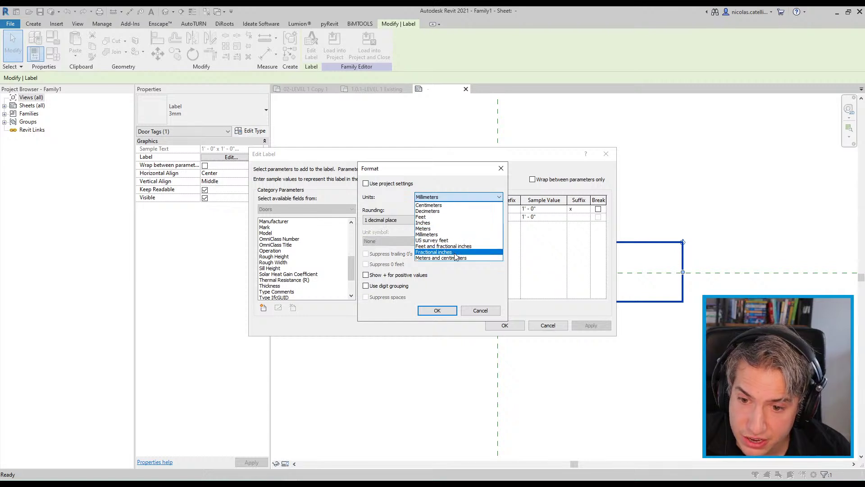
pyautogui.click(433, 252)
pyautogui.click(393, 220)
pyautogui.click(401, 228)
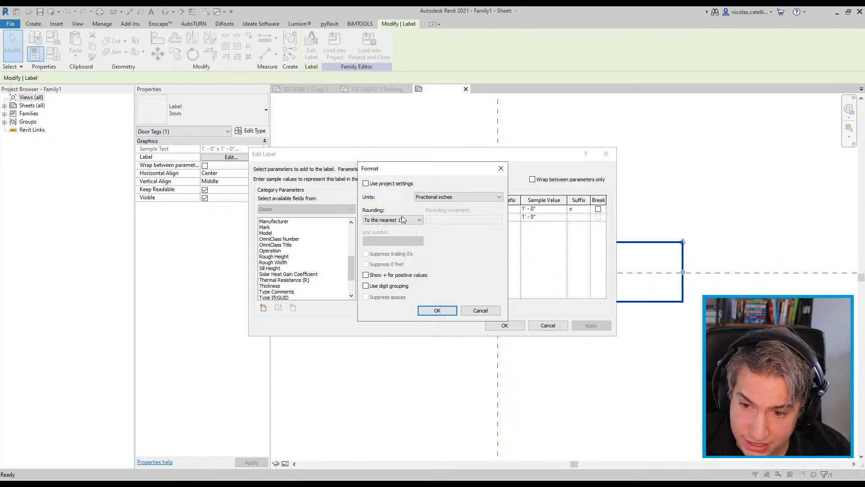
pyautogui.click(438, 310)
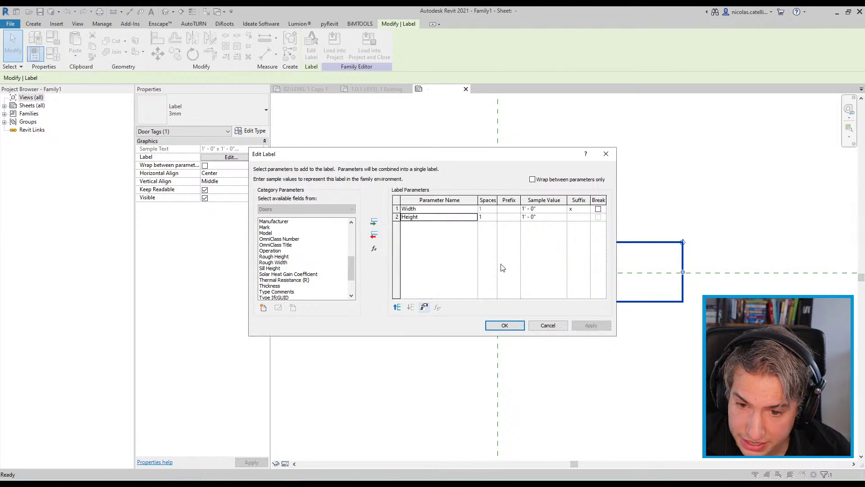
pyautogui.click(512, 332)
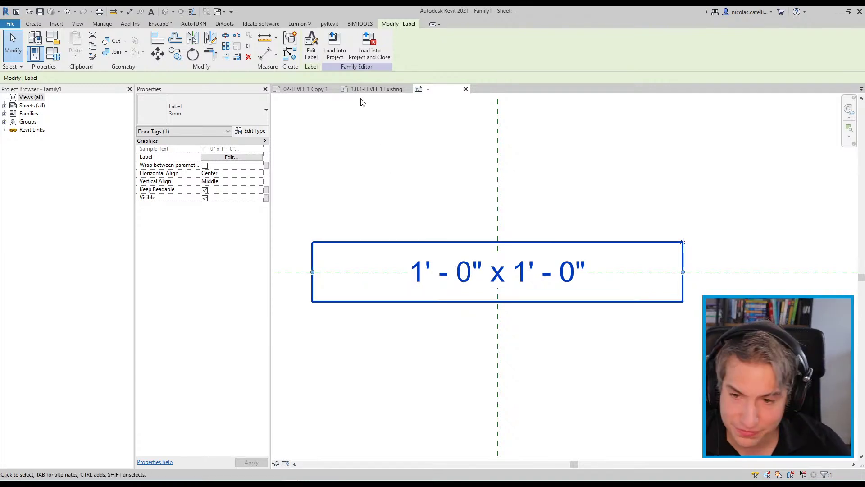
# - Set the sample value of the label's Width parameter to 12341
pyautogui.click(312, 47)
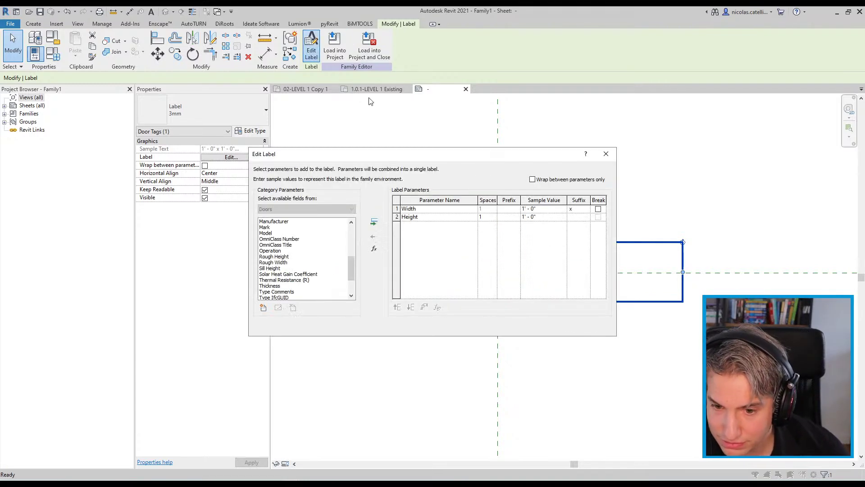
pyautogui.click(553, 211)
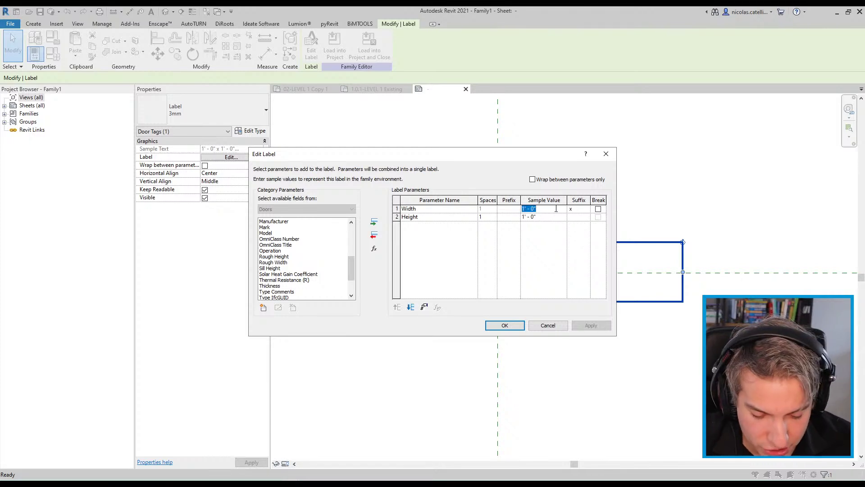
pyautogui.write('12341')
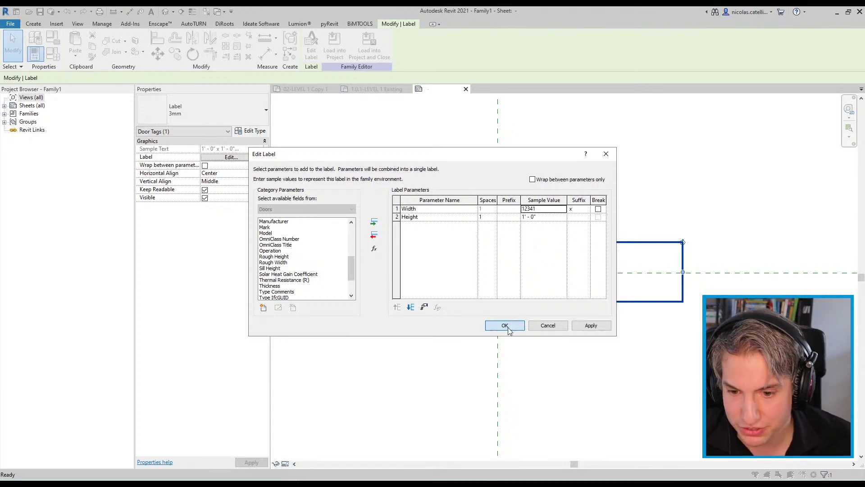
pyautogui.click(503, 325)
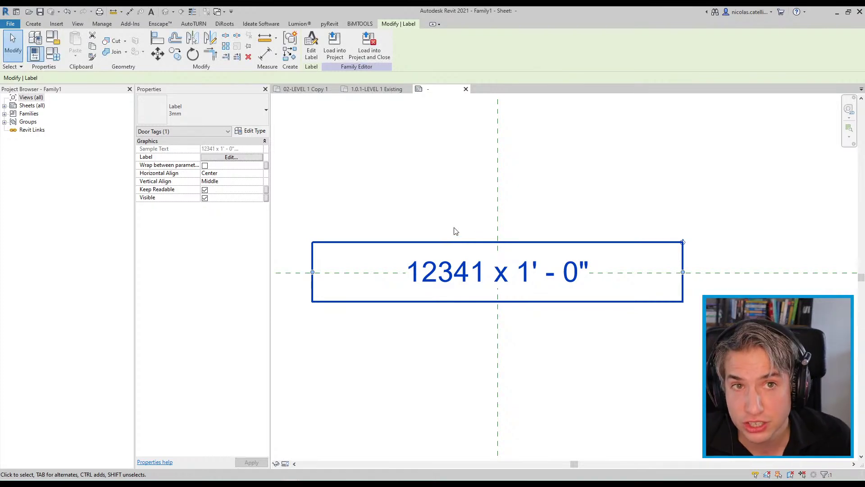
# - Edit the label so its sample values are 84" for Width and 100" for Height
pyautogui.click(310, 53)
pyautogui.click(530, 209)
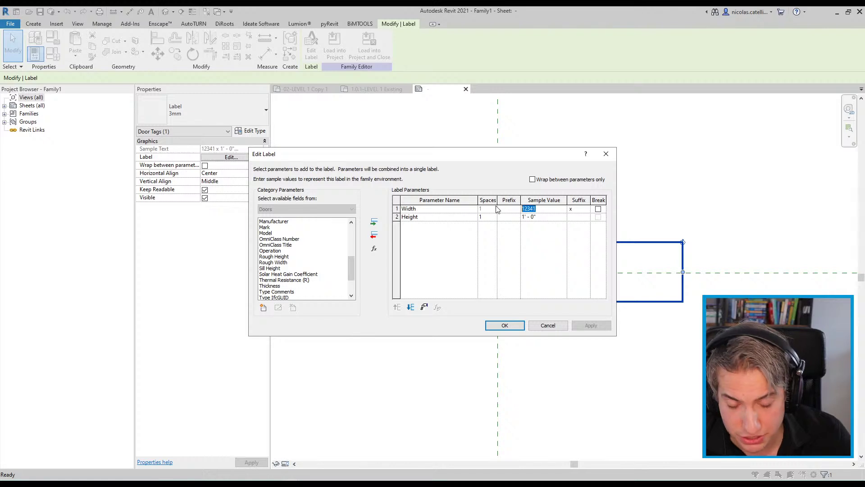
pyautogui.write('84')
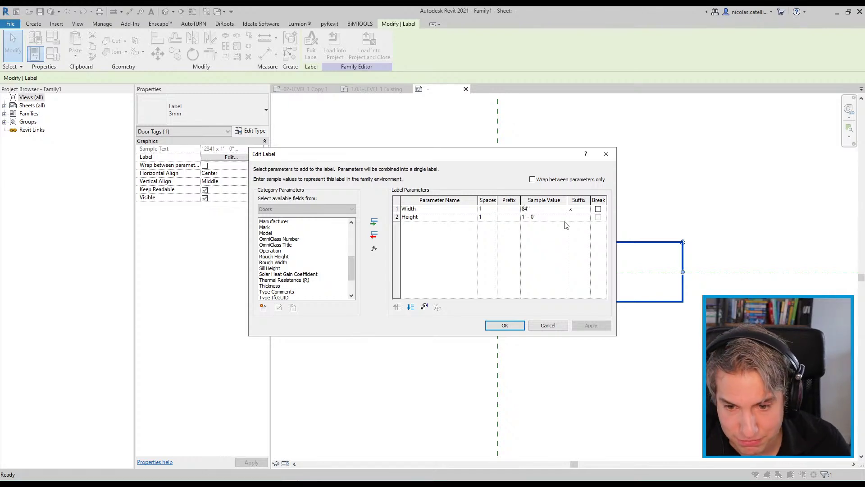
pyautogui.click(553, 217)
pyautogui.write('10')
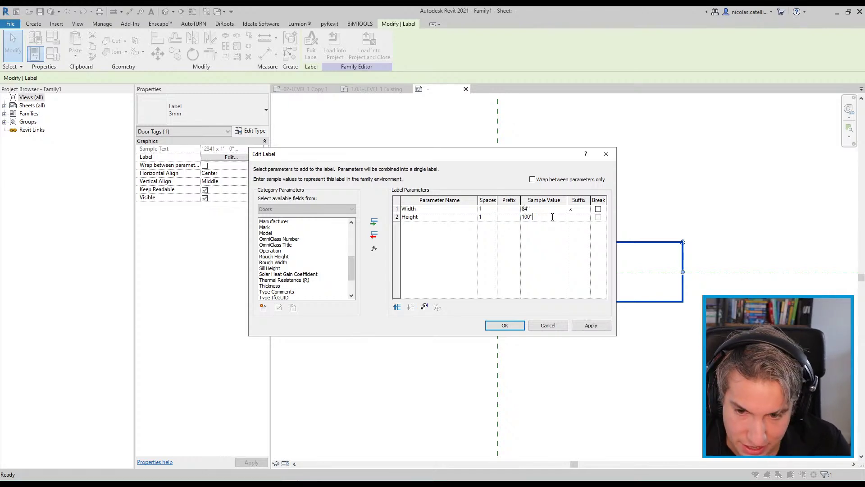
pyautogui.write('0"')
pyautogui.click(505, 325)
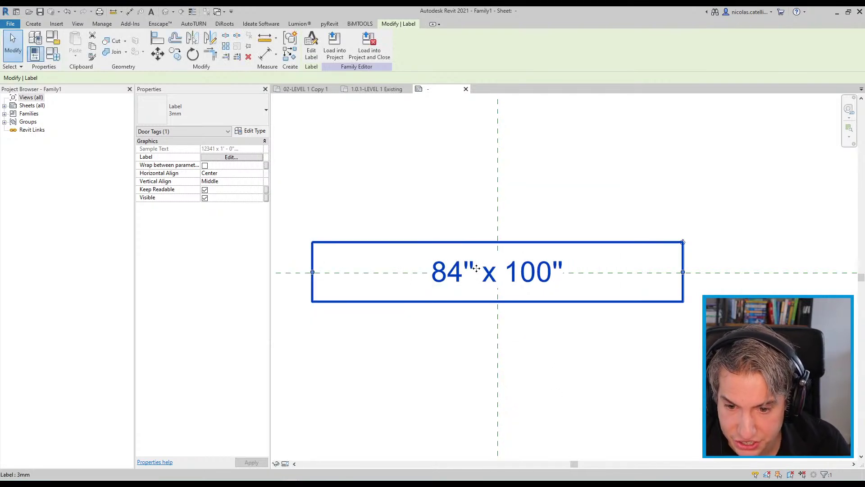
pyautogui.click(567, 358)
pyautogui.scroll(-2, 550, 322)
pyautogui.scroll(1, 509, 322)
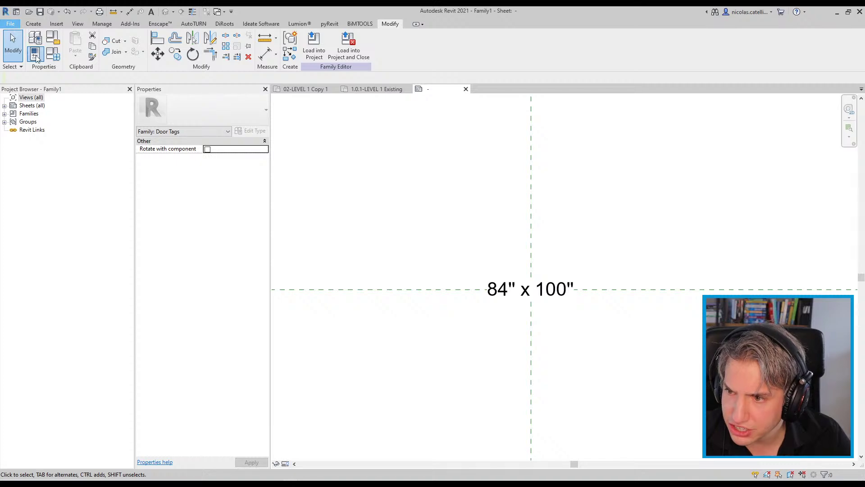
# - Save the tag family to the Desktop under the name DOOR-TAG
pyautogui.click(10, 24)
pyautogui.moveTo(26, 136)
pyautogui.click(112, 123)
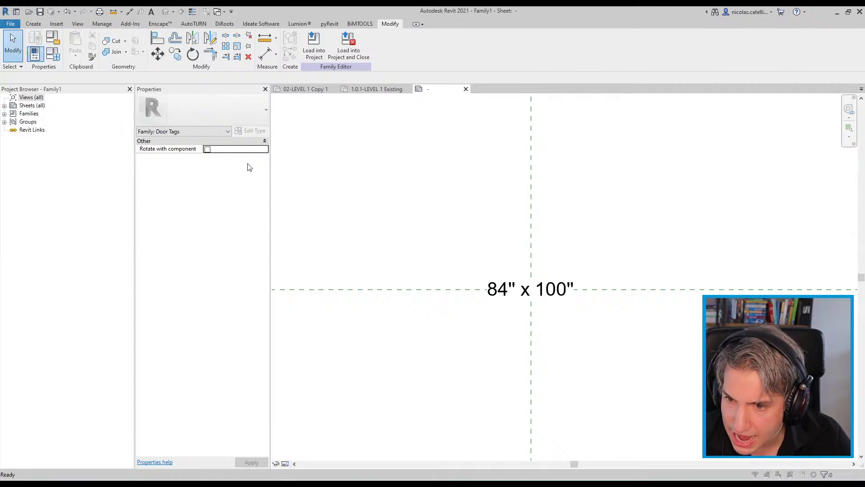
pyautogui.click(342, 273)
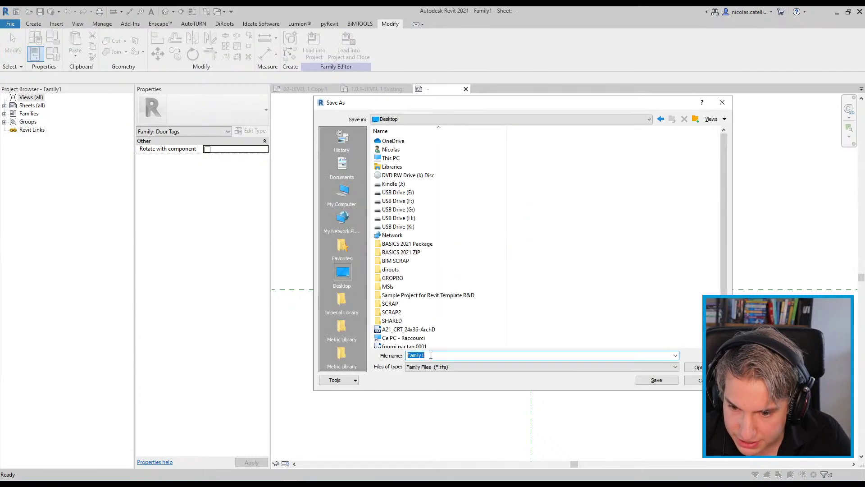
pyautogui.write('F')
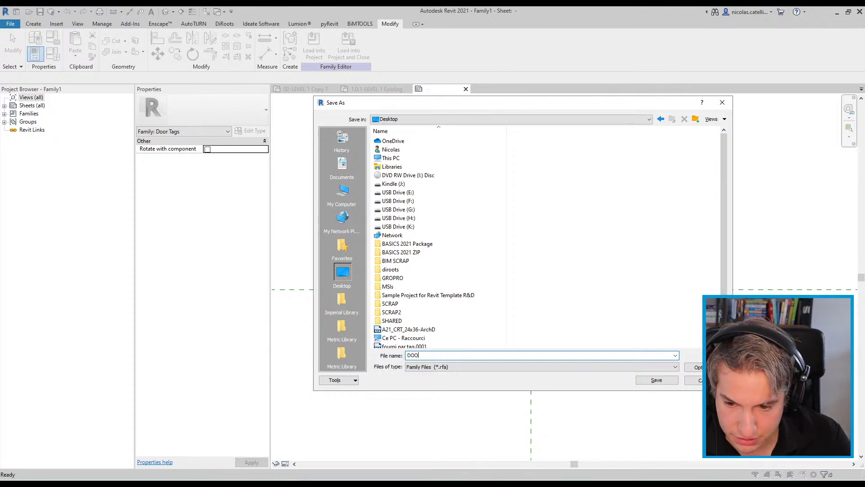
pyautogui.press('Return')
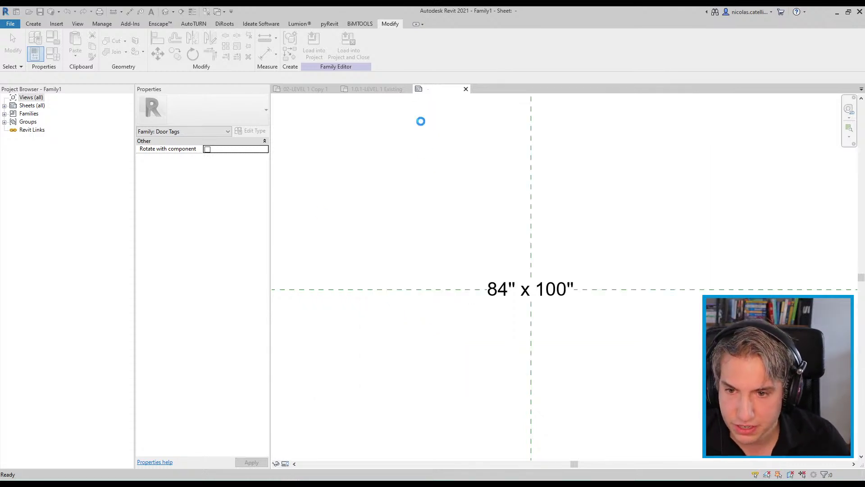
# - Load the tag family into RP_New-File-2021-Imp.rvt only and close the family
pyautogui.click(348, 53)
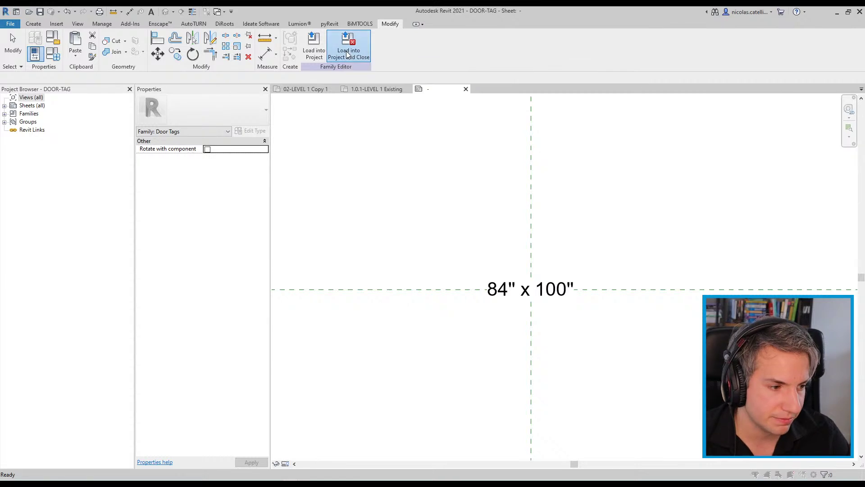
pyautogui.click(374, 199)
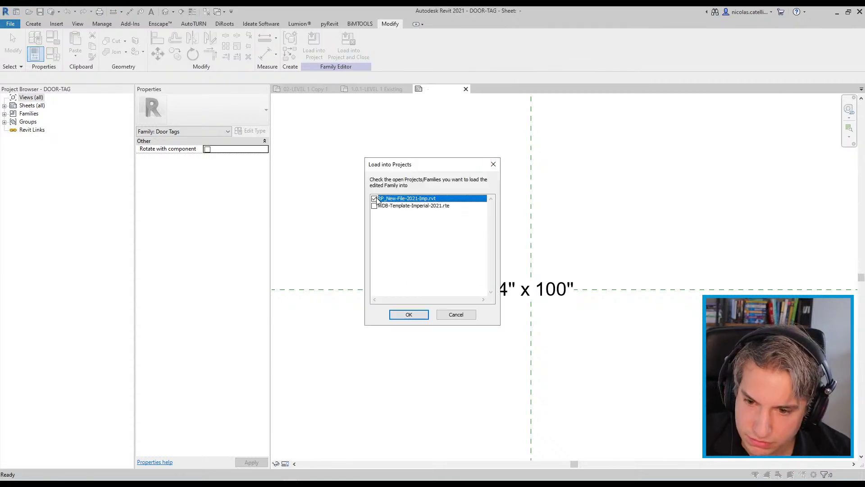
pyautogui.click(409, 315)
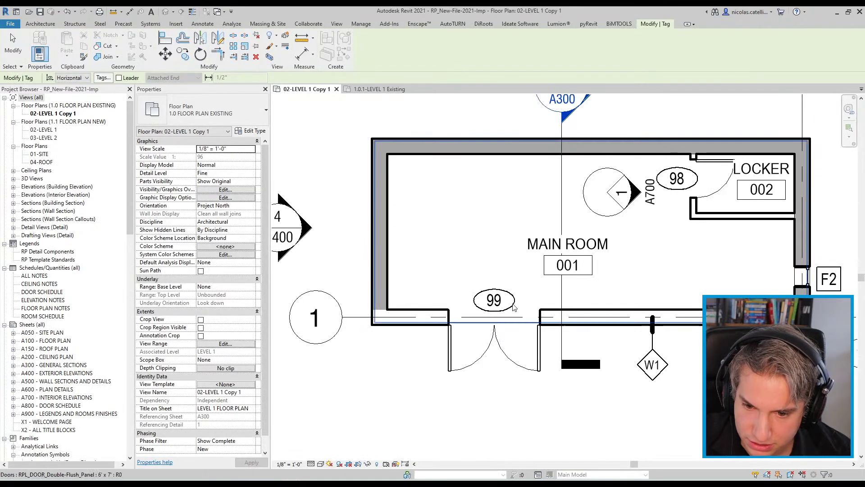
# - Place the new size tag on the main room's double door and delete that door's old 99 tag
pyautogui.click(507, 333)
pyautogui.scroll(2, 498, 322)
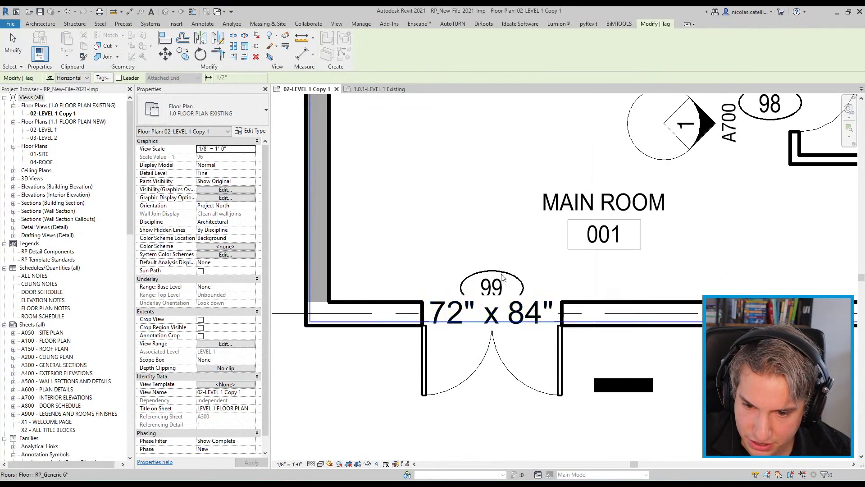
pyautogui.press('Escape')
pyautogui.click(504, 274)
pyautogui.press('Delete')
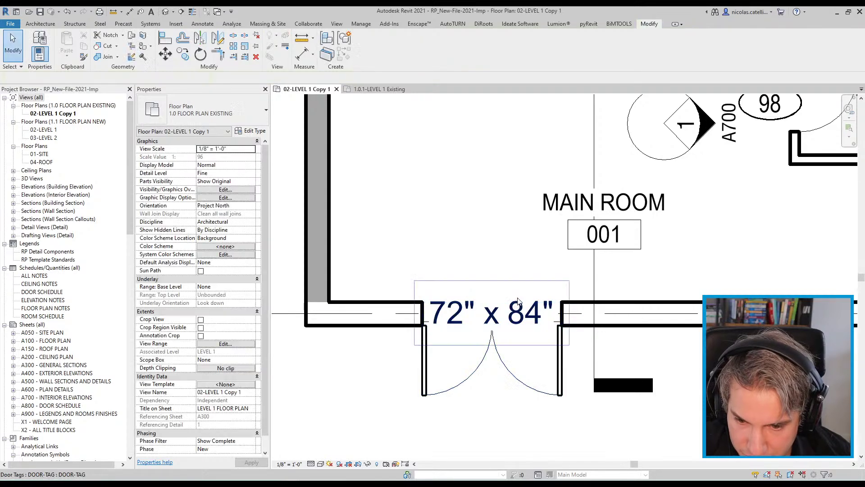
# - Move the size tag above the double door opening and set the view scale to 3/16" = 1'-0"
pyautogui.click(517, 311)
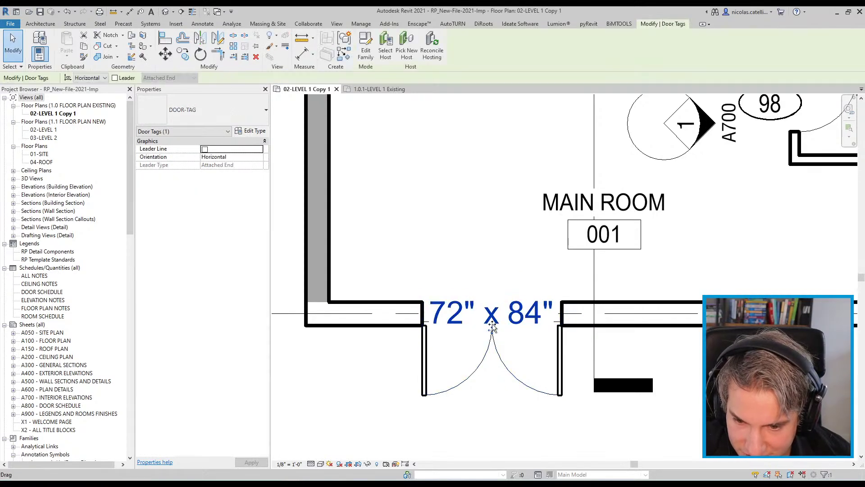
pyautogui.moveTo(492, 331); pyautogui.dragTo(493, 296)
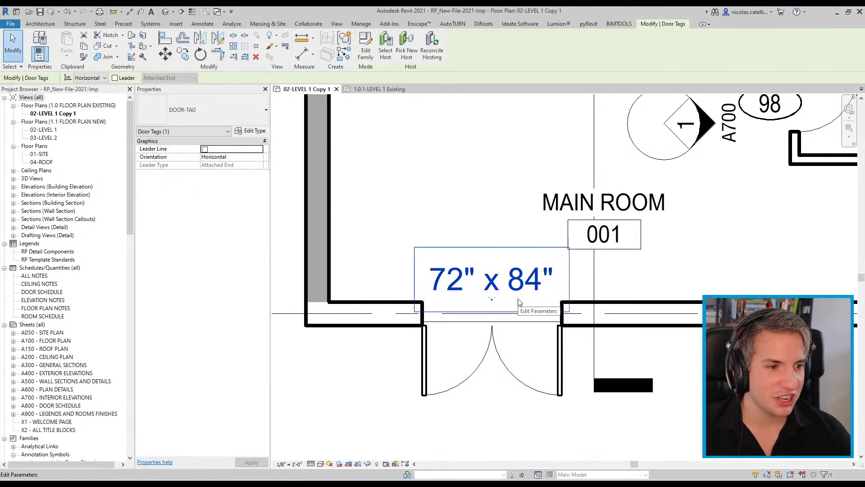
pyautogui.click(287, 464)
pyautogui.click(301, 275)
pyautogui.press('Escape')
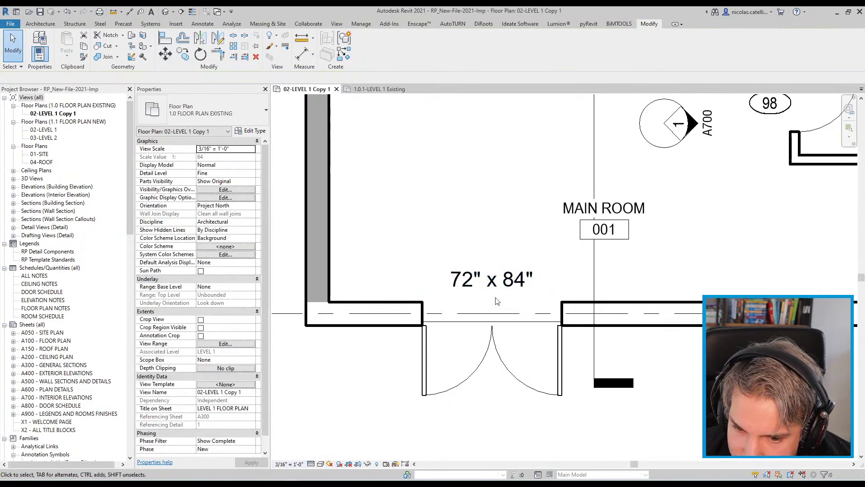
# - Open the double door's size tag family for editing and set its label type's text size to 2.4 mm
pyautogui.click(507, 291)
pyautogui.scroll(-2, 415, 257)
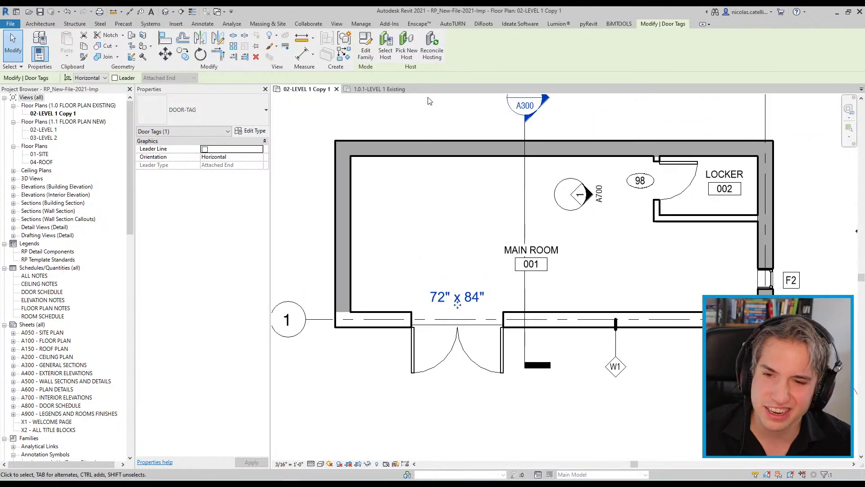
pyautogui.click(365, 53)
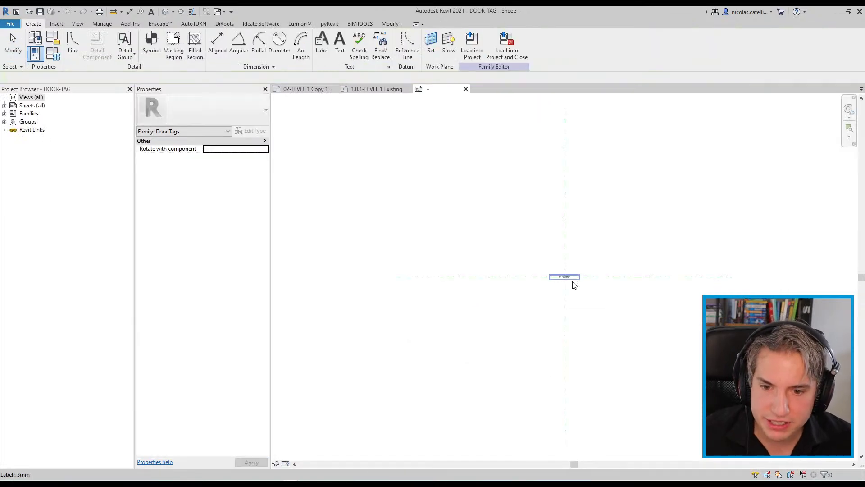
pyautogui.click(570, 277)
pyautogui.scroll(5, 599, 275)
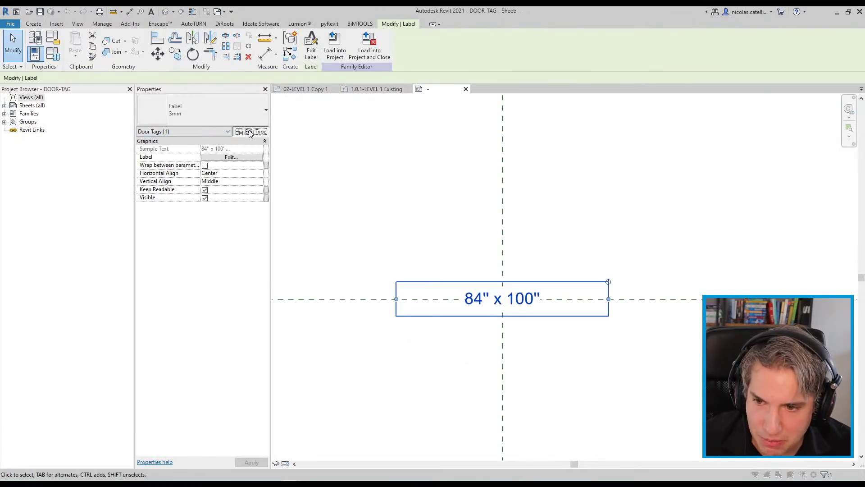
pyautogui.click(250, 130)
pyautogui.click(678, 265)
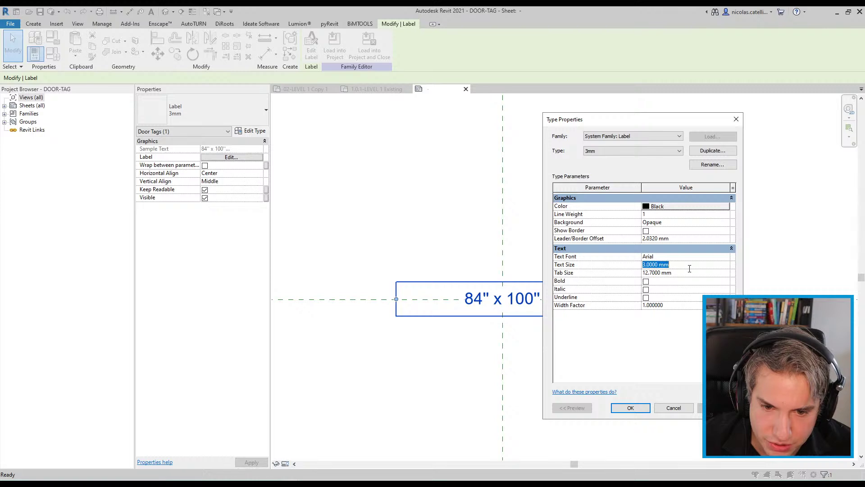
pyautogui.write('2.4000 m')
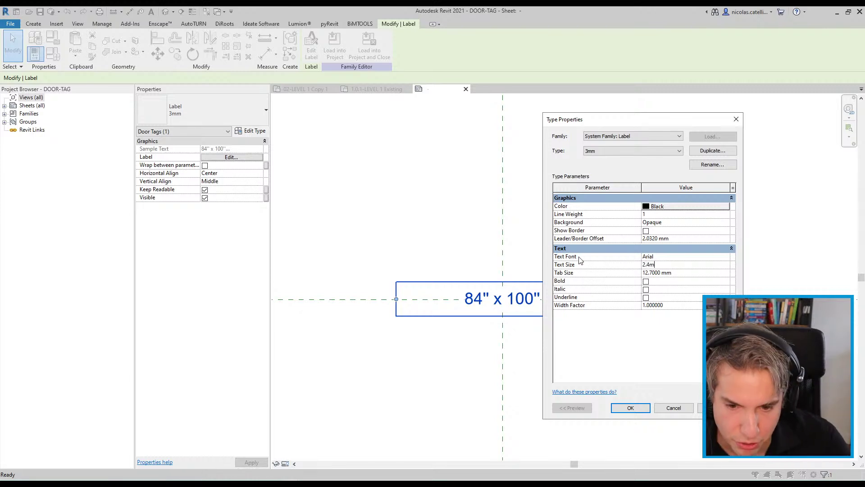
pyautogui.write('m')
pyautogui.press('Return')
# - Change the label type's text font to Arial Narrow and apply the type changes
pyautogui.click(727, 256)
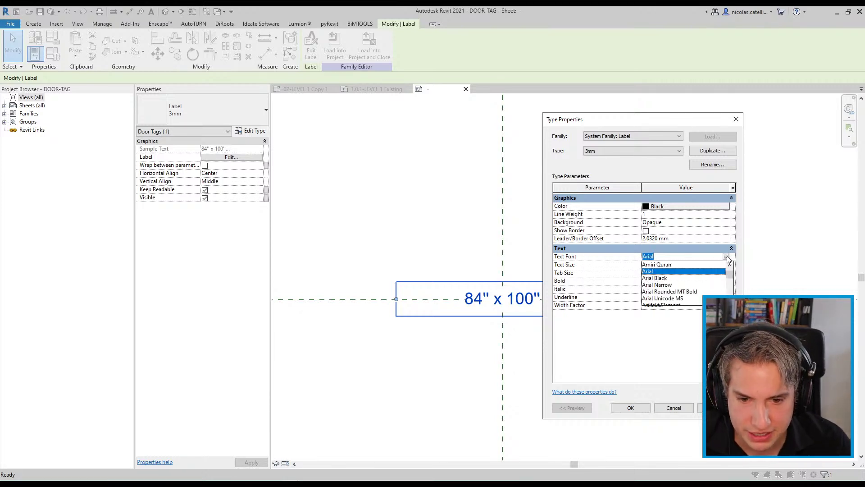
pyautogui.click(681, 285)
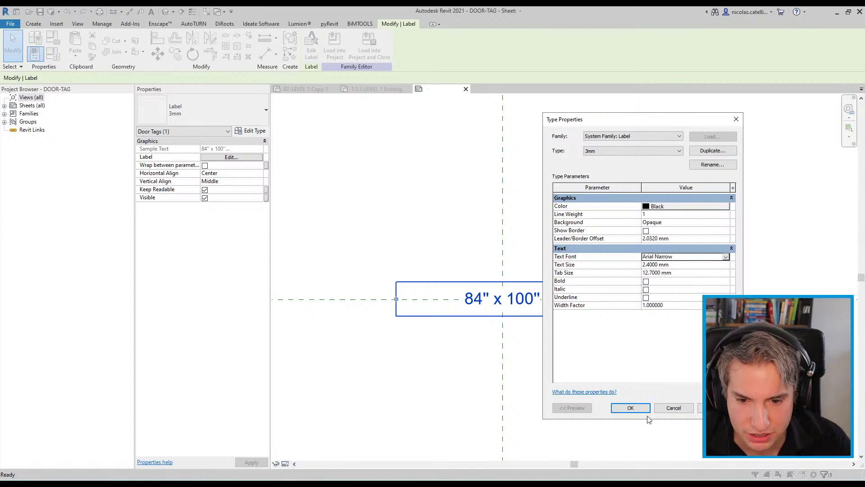
pyautogui.click(636, 409)
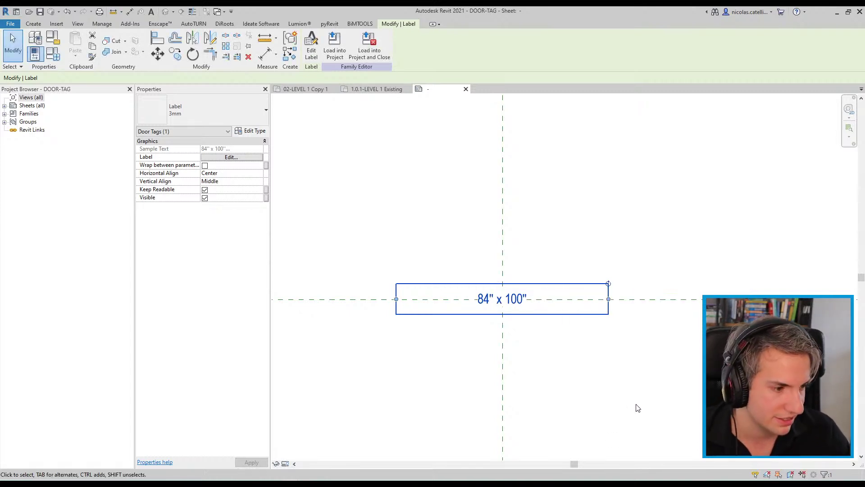
pyautogui.click(639, 406)
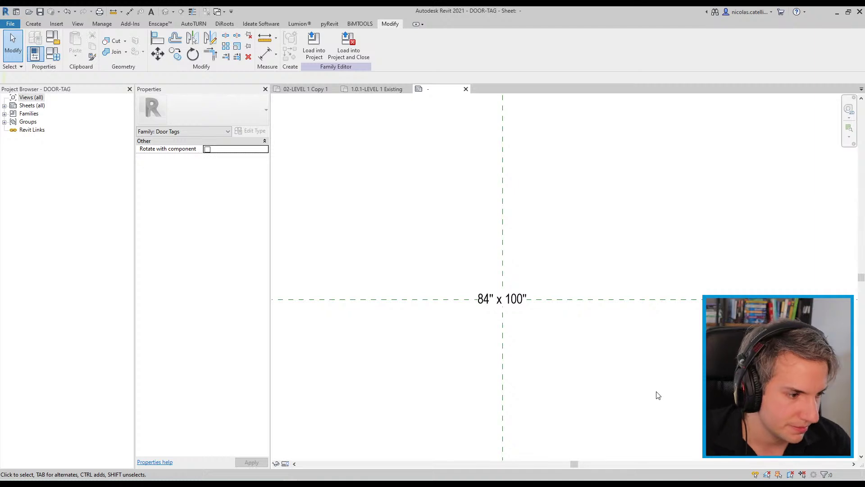
# - Reload the tag family into RP_New-File-2021-Imp.rvt and close it, replacing the saved DOOR-TAG.rfa and overwriting the loaded version
pyautogui.click(361, 53)
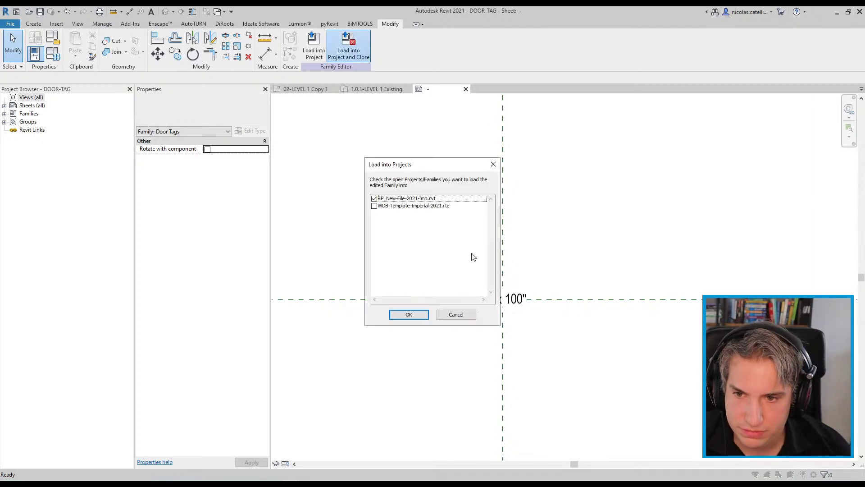
pyautogui.click(406, 315)
pyautogui.click(417, 252)
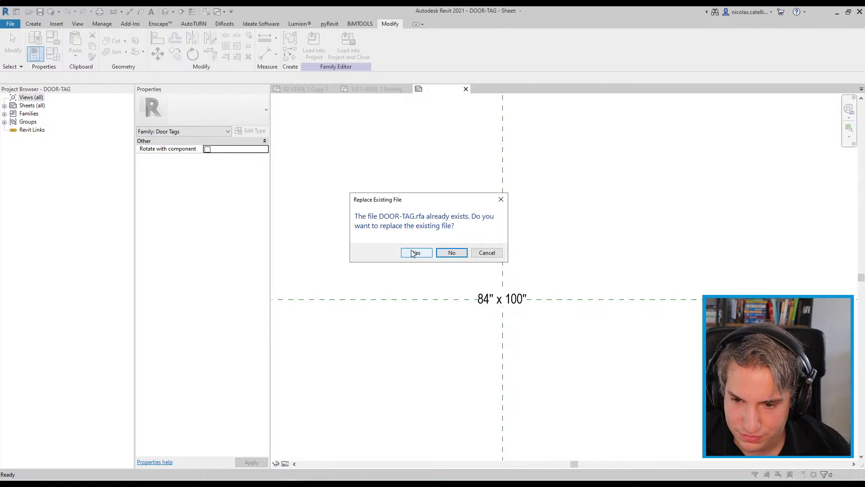
pyautogui.click(415, 253)
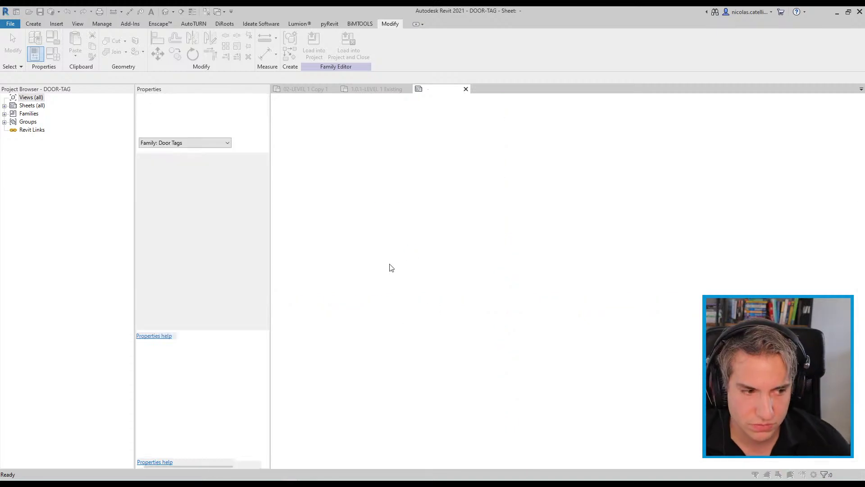
pyautogui.click(425, 220)
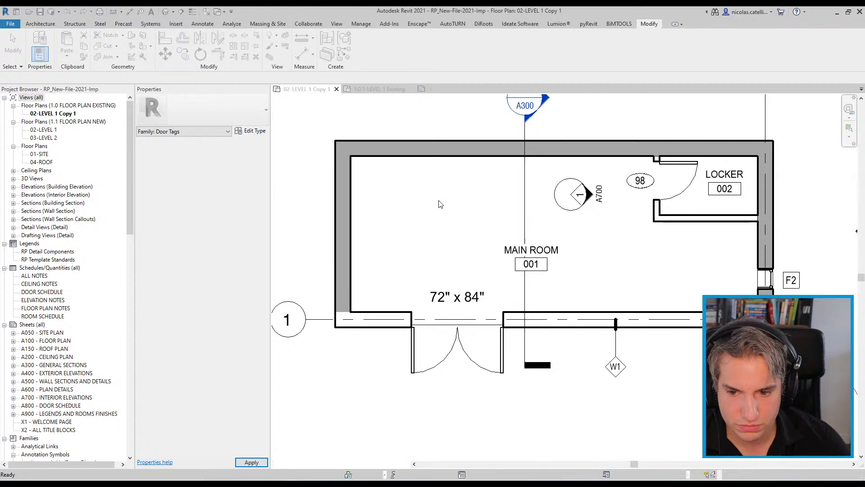
# - Move the double door's size tag down slightly, closer to the door opening
pyautogui.scroll(2, 454, 311)
pyautogui.click(460, 299)
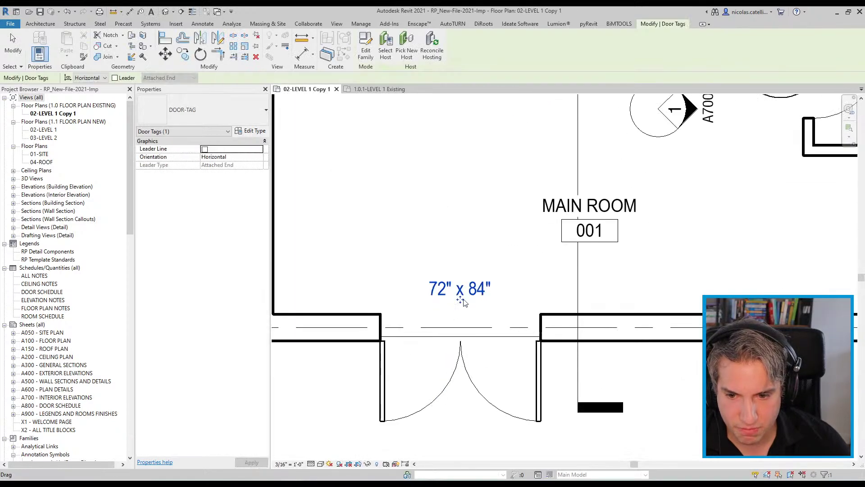
pyautogui.moveTo(459, 298); pyautogui.dragTo(460, 309)
pyautogui.scroll(-1, 460, 308)
pyautogui.press('Escape')
# - In the WDB template's 1.0.1-LEVEL 1 Existing plan, change the double door's tag type to WDB_Door Tag-Existing
pyautogui.click(387, 88)
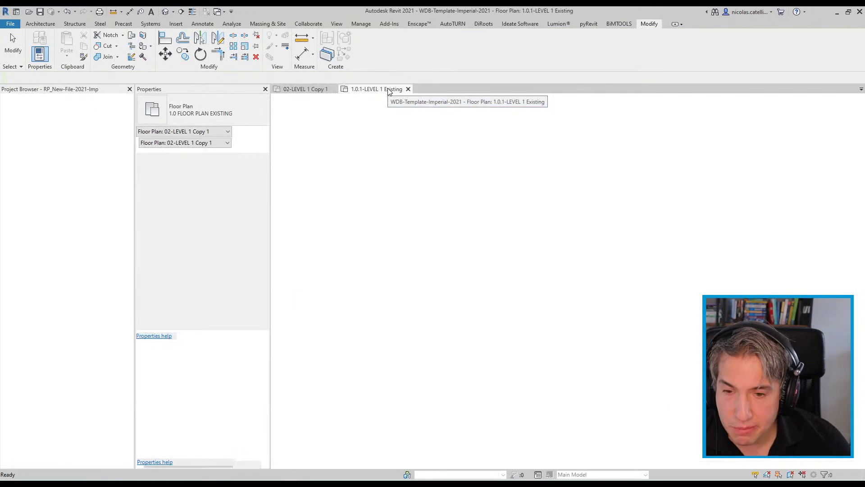
pyautogui.scroll(1, 518, 216)
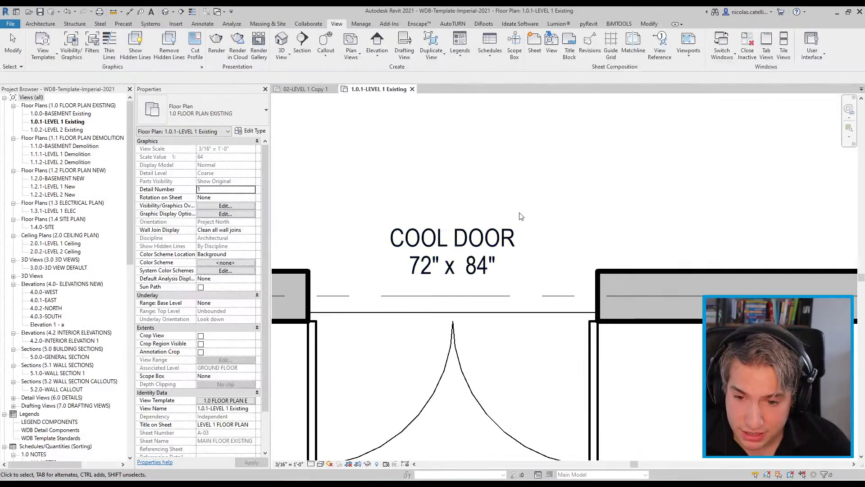
pyautogui.click(452, 278)
pyautogui.click(240, 115)
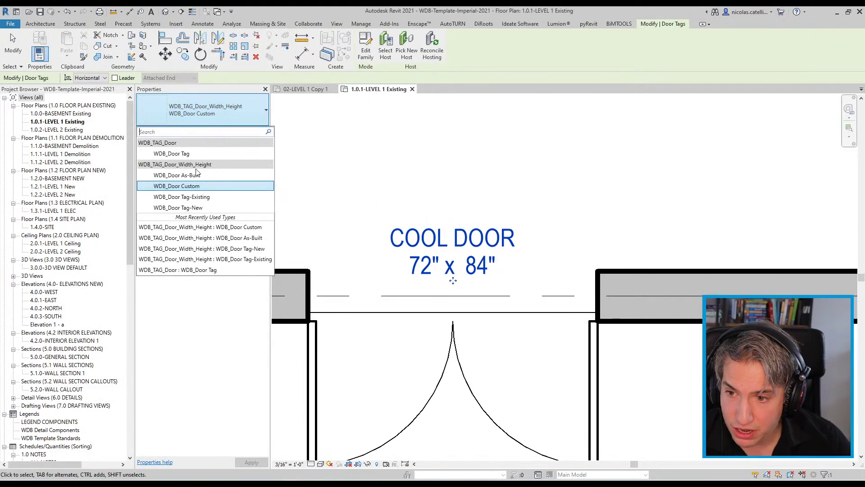
pyautogui.click(208, 198)
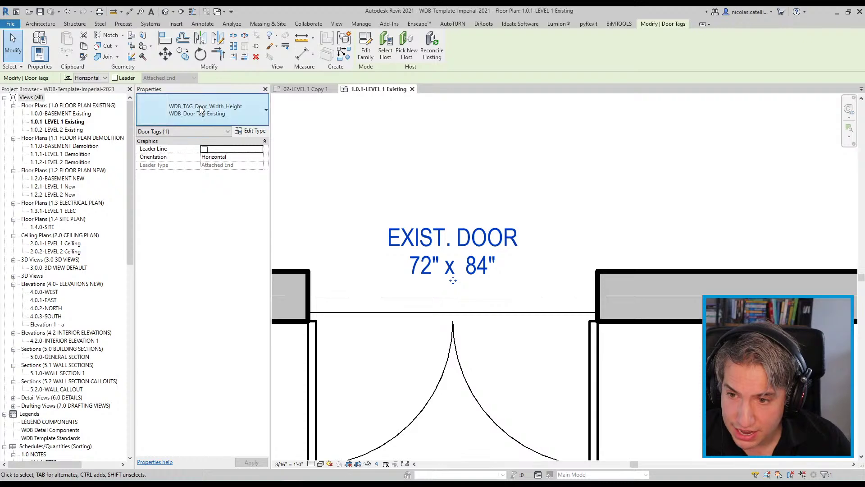
# - Try the WDB_Door Tag-New type on the double door's tag, then restore WDB_Door Tag-Existing
pyautogui.click(205, 111)
pyautogui.click(210, 206)
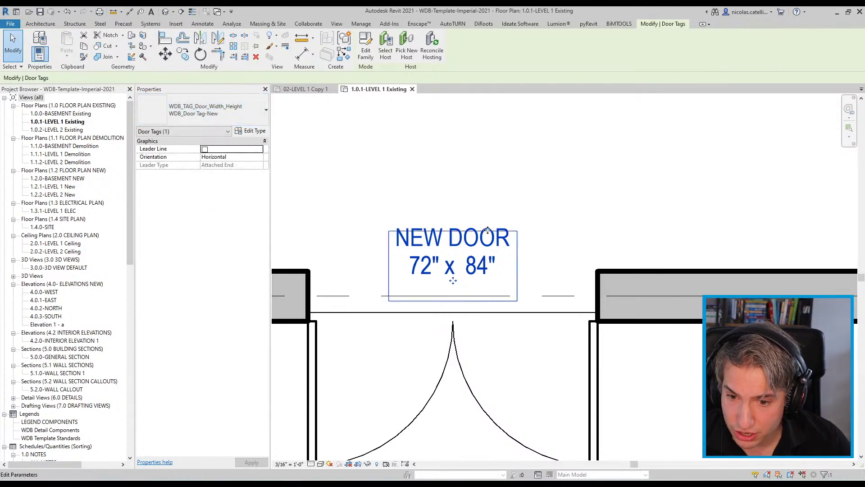
pyautogui.click(229, 113)
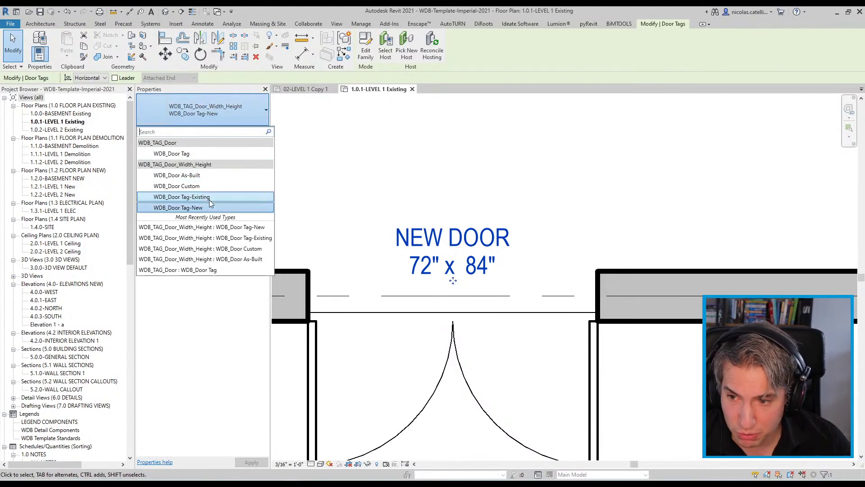
pyautogui.click(238, 201)
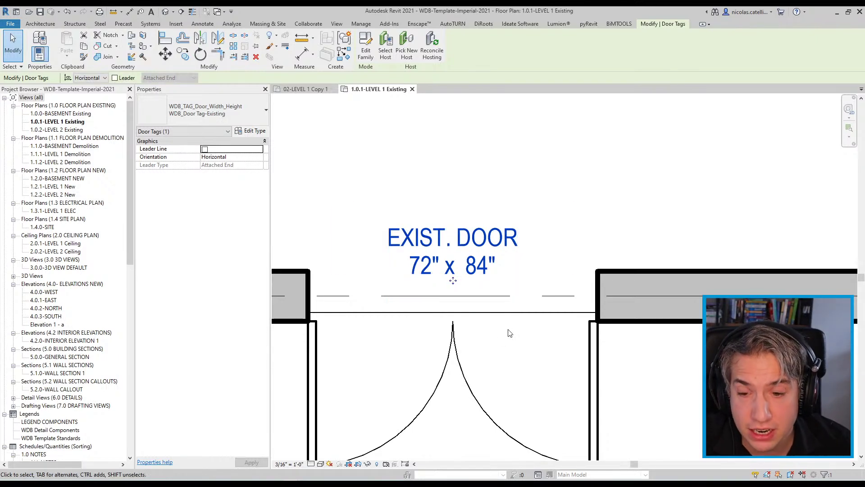
# - Inspect the double door's instance properties in the WDB template and clear the selection
pyautogui.scroll(-2, 470, 273)
pyautogui.click(468, 282)
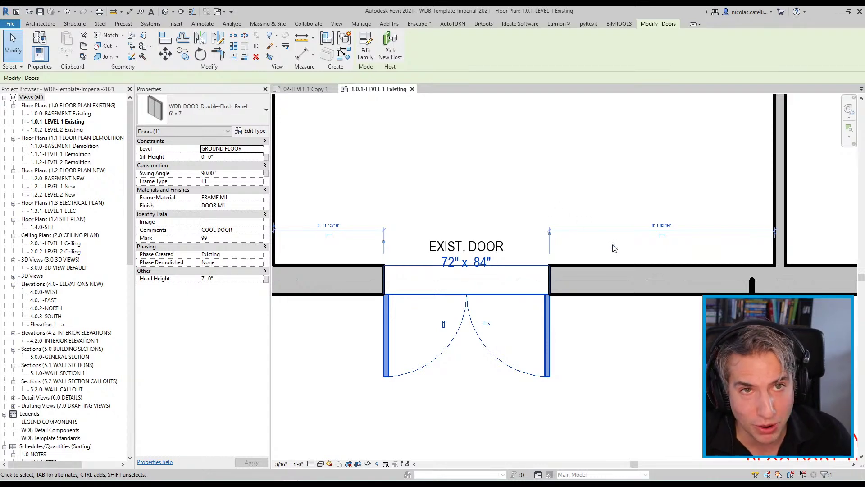
pyautogui.click(654, 372)
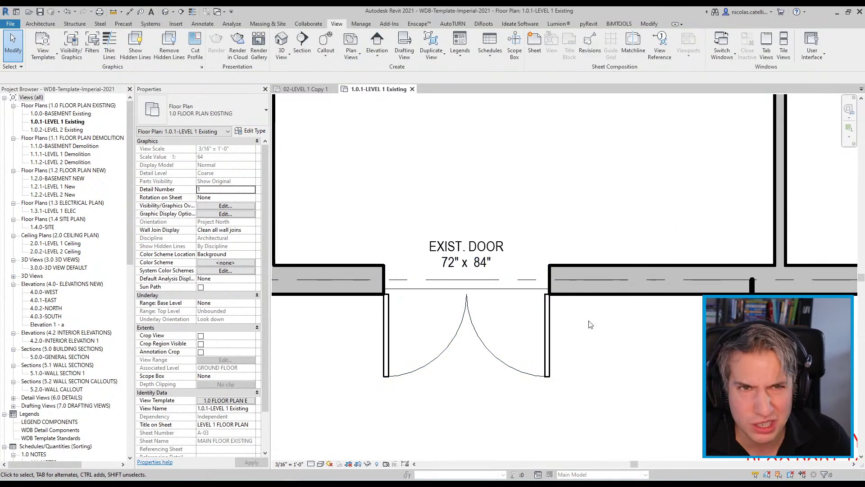
# - Return to the 02-LEVEL 1 Copy 1 plan and open the double door's size tag family for editing
pyautogui.click(307, 89)
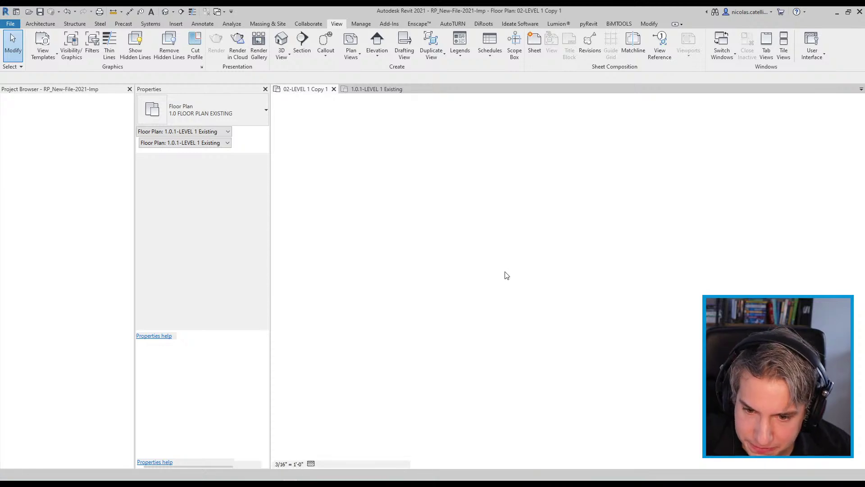
pyautogui.click(449, 302)
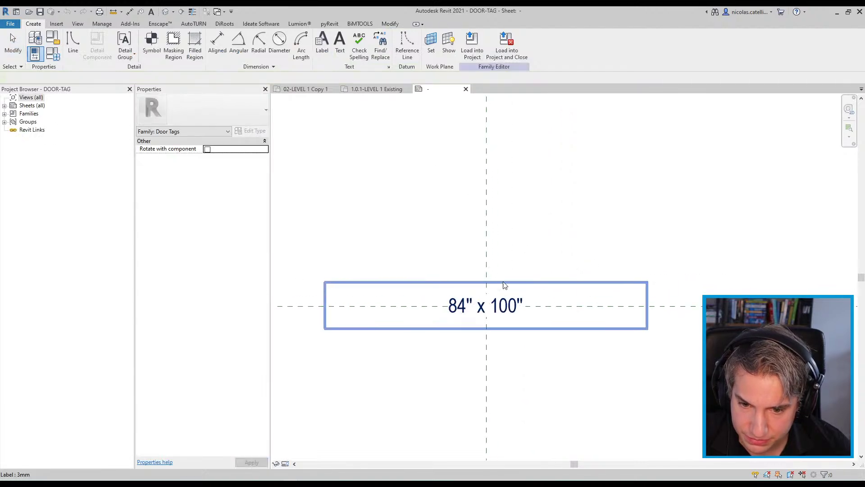
pyautogui.click(504, 307)
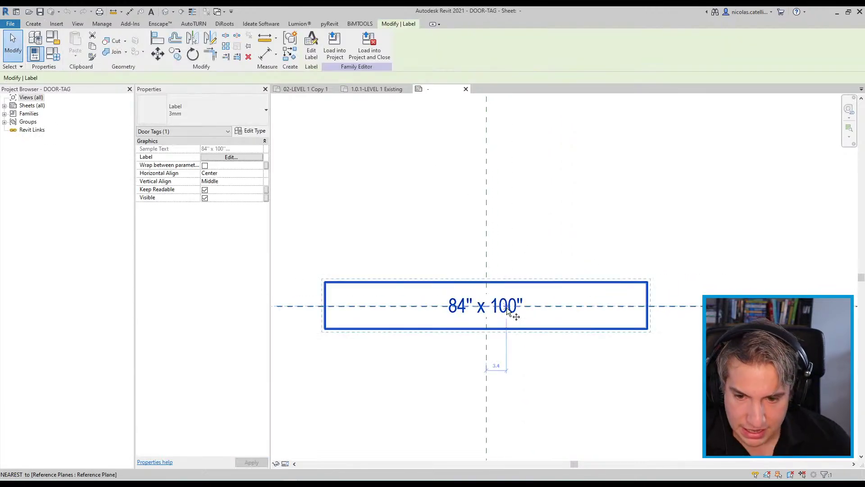
pyautogui.press('c')
pyautogui.press('o')
pyautogui.click(11, 36)
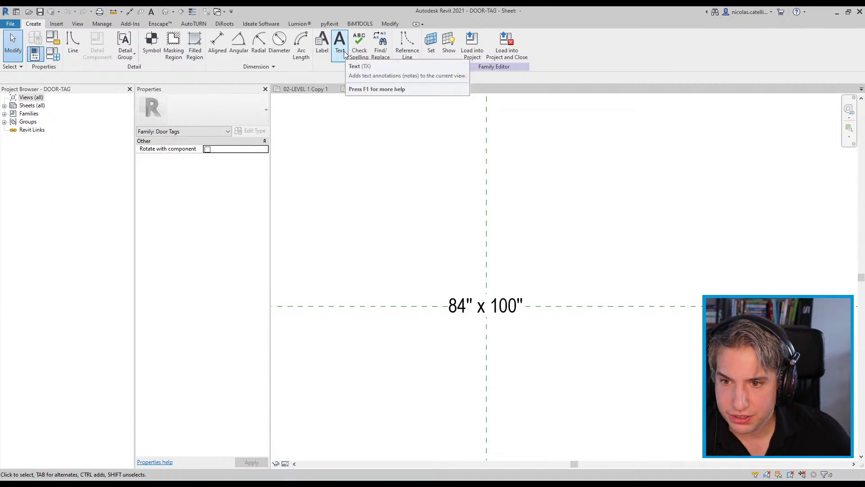
# - Add a text note reading EXISTING DOOR and place it just above the width x height label
pyautogui.click(339, 45)
pyautogui.click(466, 278)
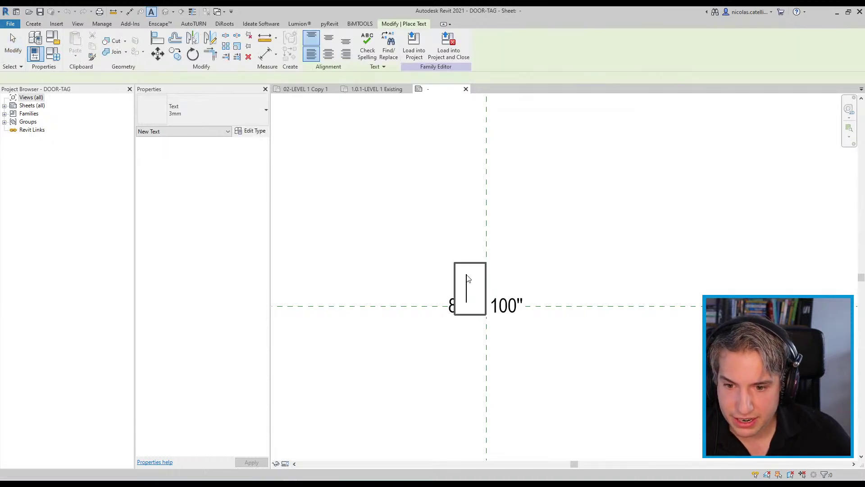
pyautogui.write('EXISTING DOOR')
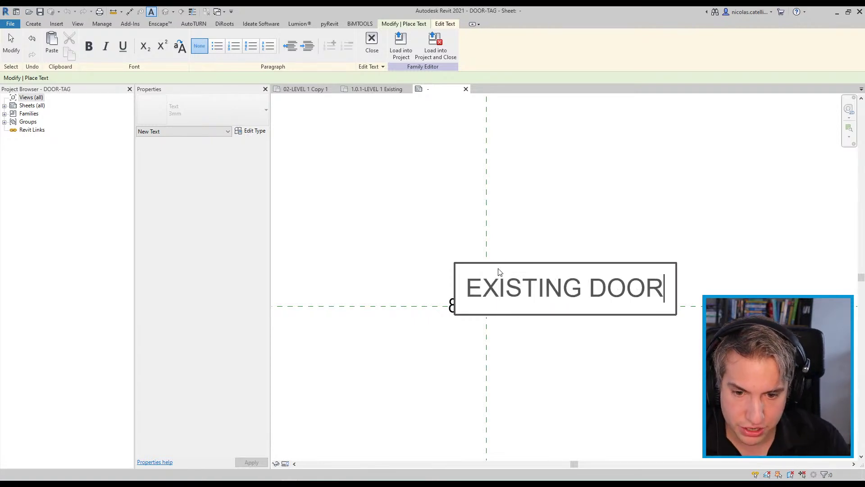
pyautogui.click(616, 234)
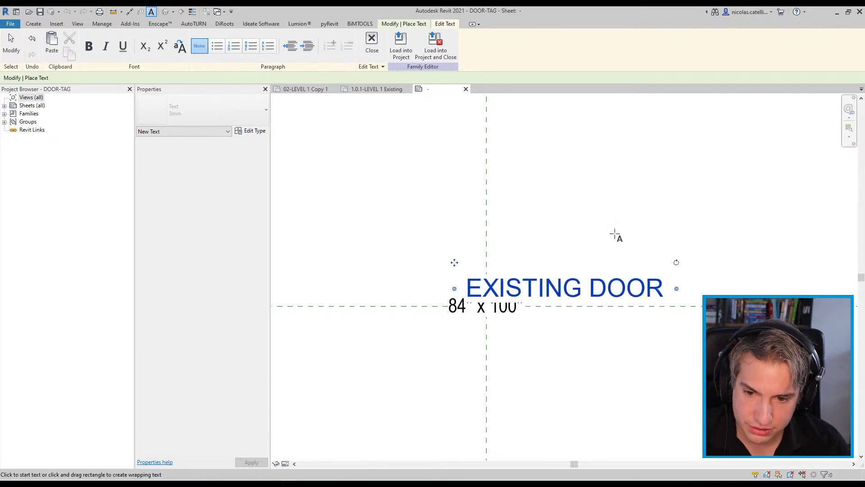
pyautogui.moveTo(452, 263); pyautogui.dragTo(367, 247)
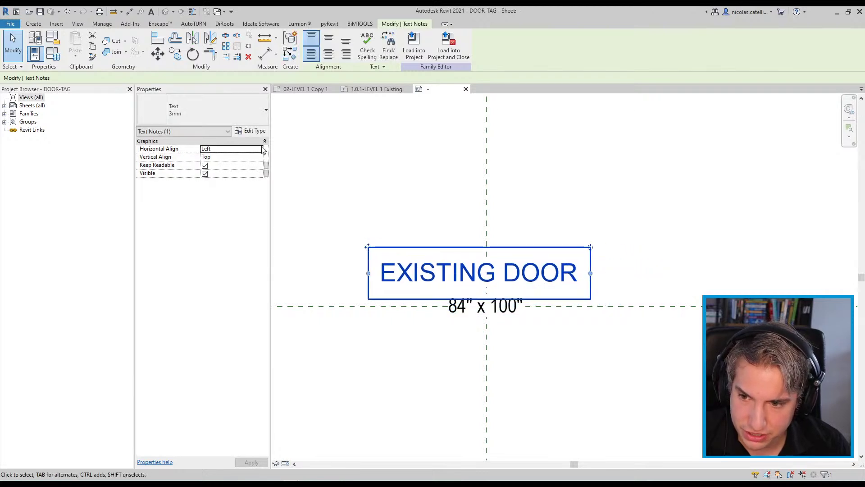
# - Set the EXISTING DOOR text note's horizontal alignment to Center and apply it
pyautogui.click(260, 149)
pyautogui.click(216, 163)
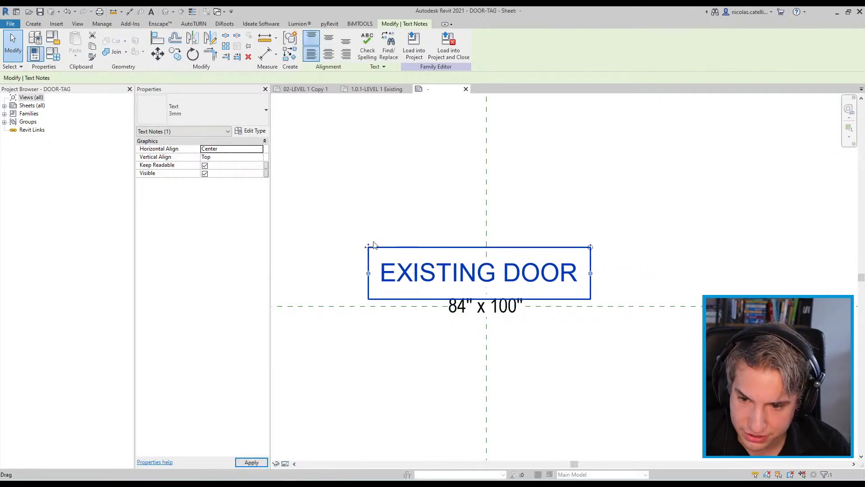
pyautogui.click(252, 463)
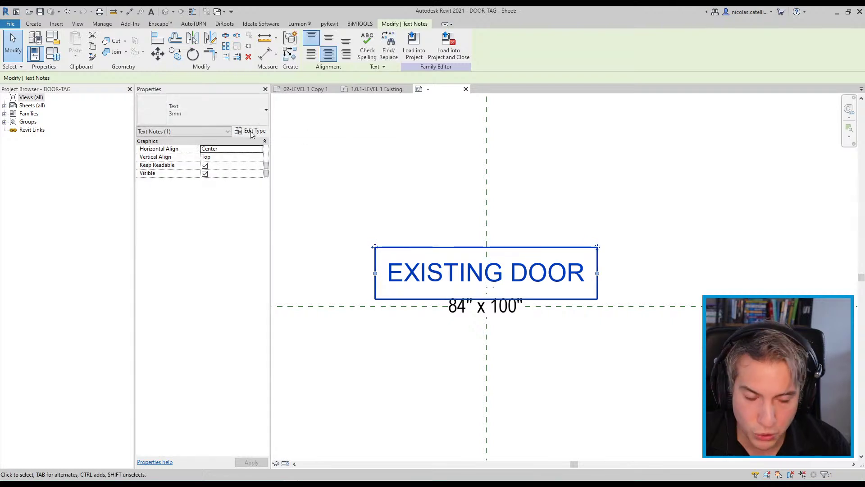
# - Rename the EXISTING DOOR note's text type to 2.4mm and set its text size to 2.4 mm
pyautogui.click(251, 131)
pyautogui.click(712, 164)
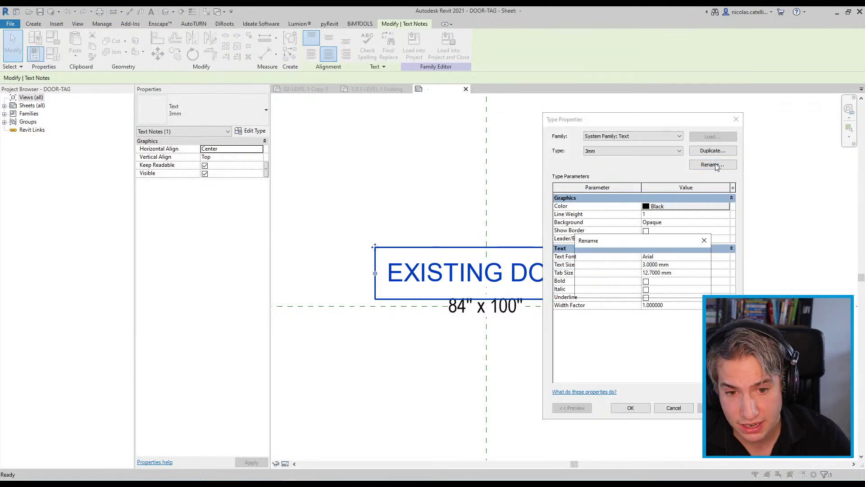
pyautogui.write('2.4mm')
pyautogui.press('Return')
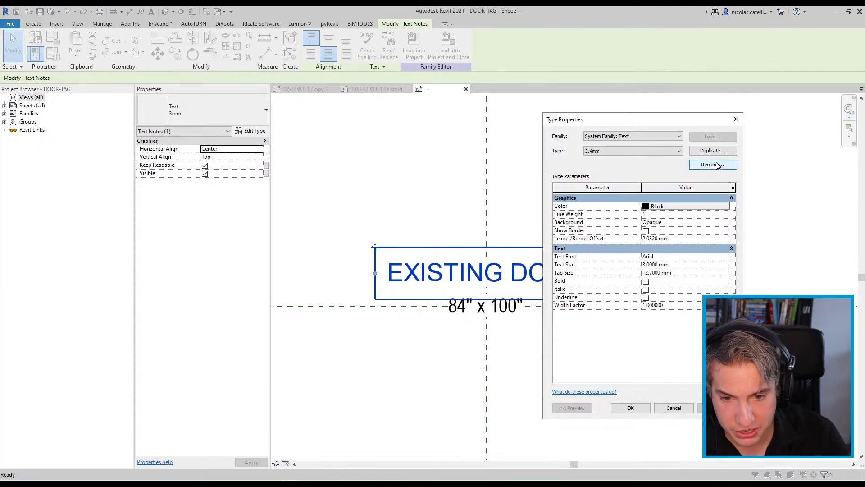
pyautogui.click(689, 268)
pyautogui.write('2.4')
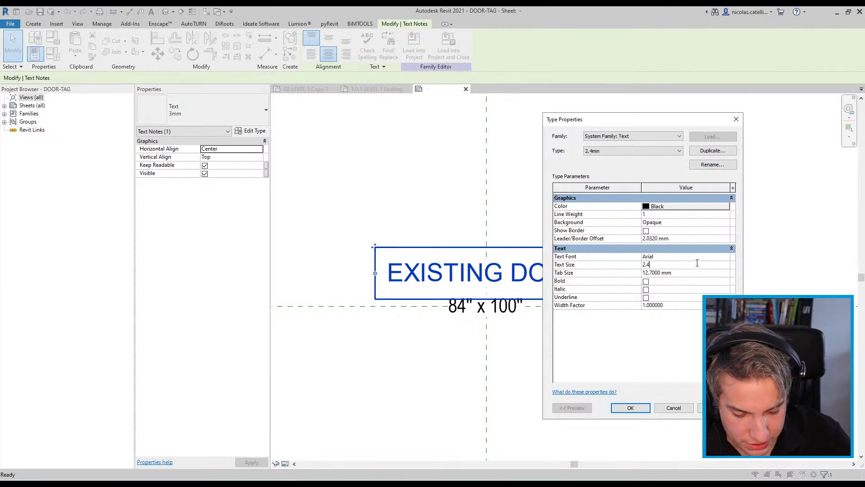
# - Change the 2.4mm text type's font to Arial Narrow and move the EXISTING DOOR note down closer to the size label
pyautogui.click(721, 256)
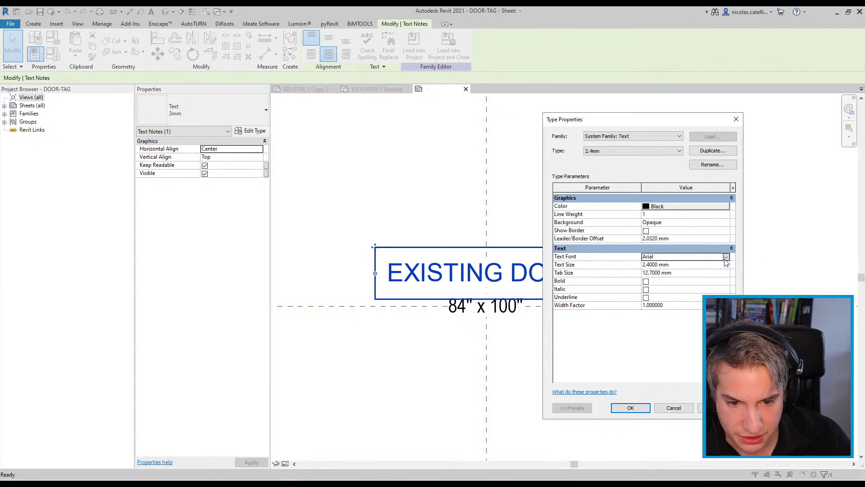
pyautogui.click(726, 256)
pyautogui.press('Down')
pyautogui.press('Down')
pyautogui.press('Return')
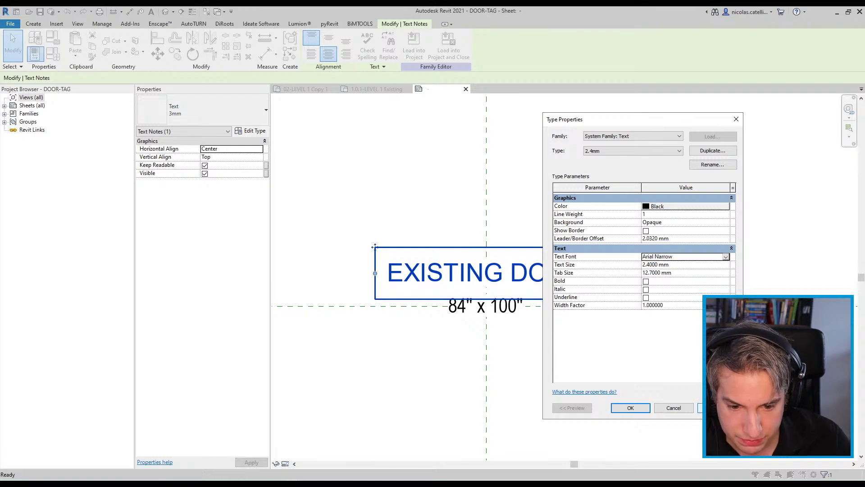
pyautogui.click(614, 407)
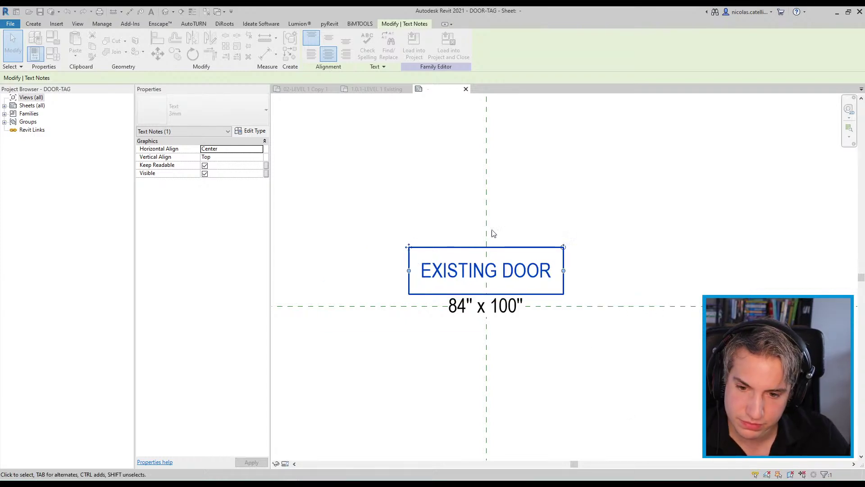
pyautogui.moveTo(410, 247); pyautogui.dragTo(410, 258)
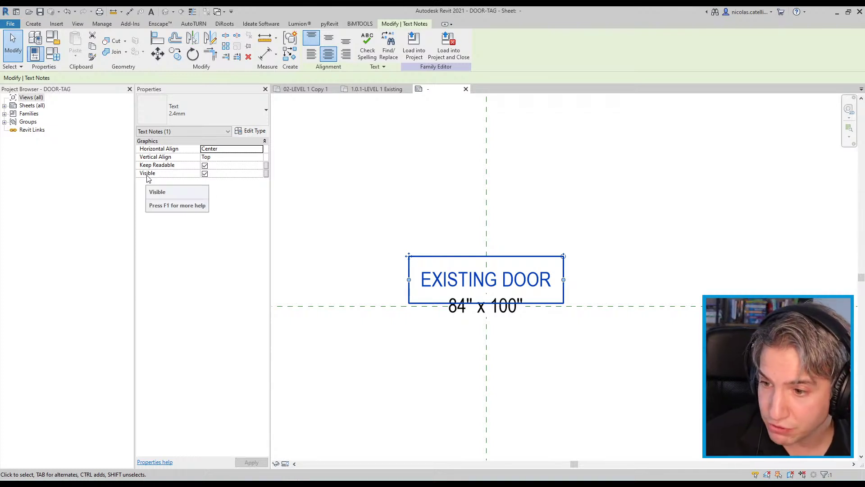
# - Start a new family type parameter for the EXISTING DOOR note's Visible property, grouped under Visibility
pyautogui.click(266, 174)
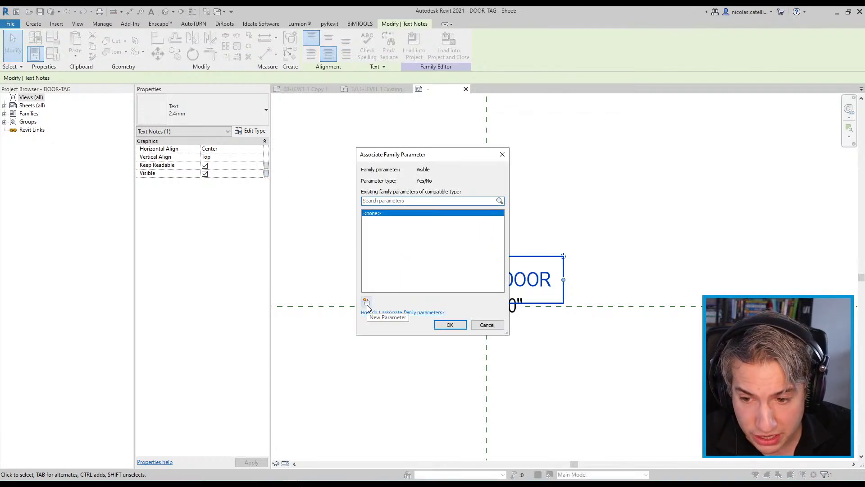
pyautogui.click(367, 302)
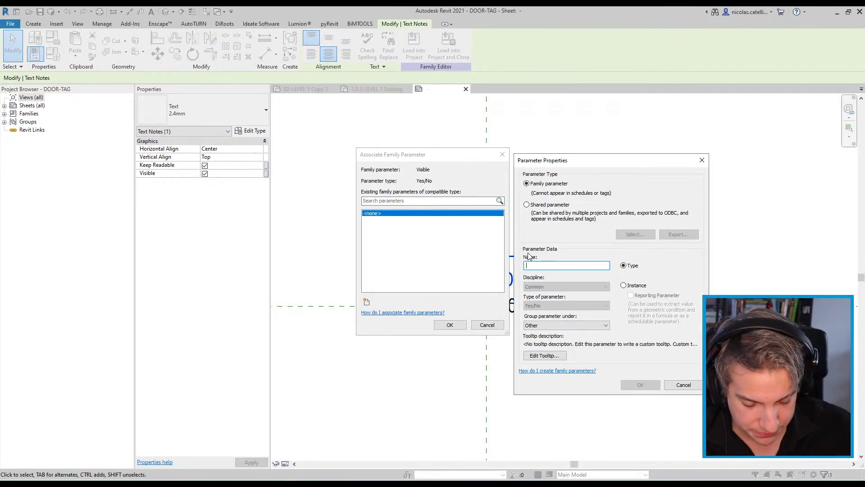
pyautogui.click(556, 325)
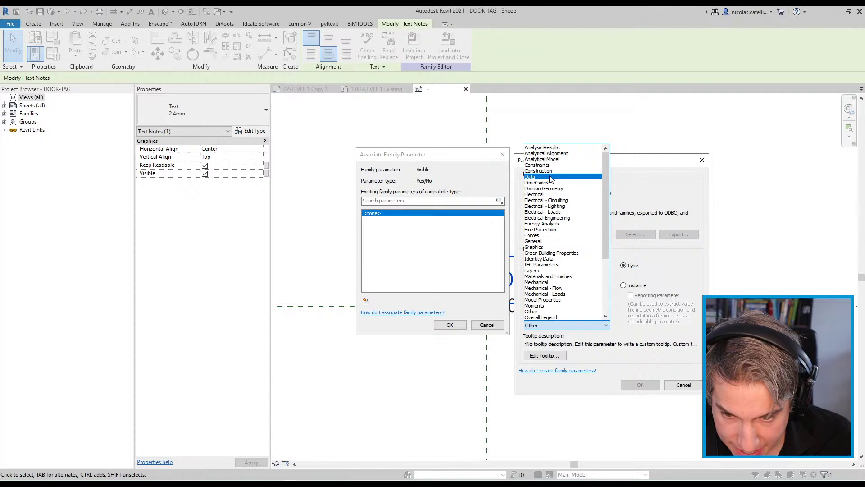
pyautogui.scroll(-5, 543, 311)
pyautogui.click(542, 315)
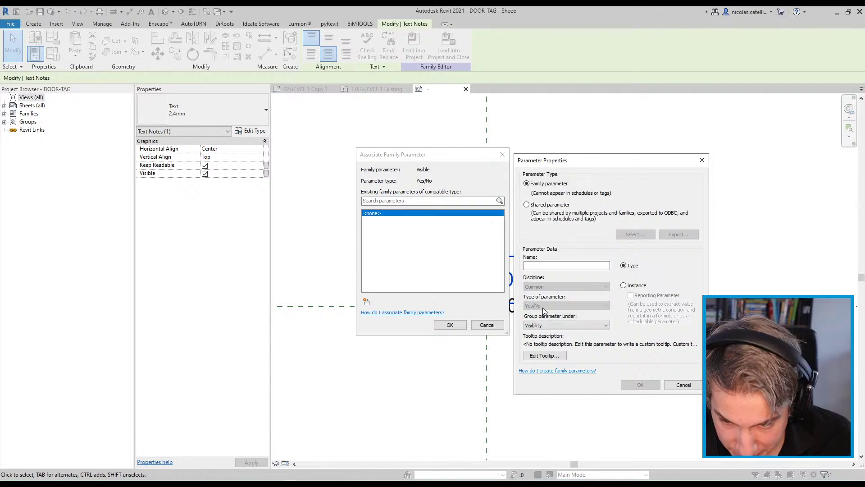
pyautogui.click(551, 267)
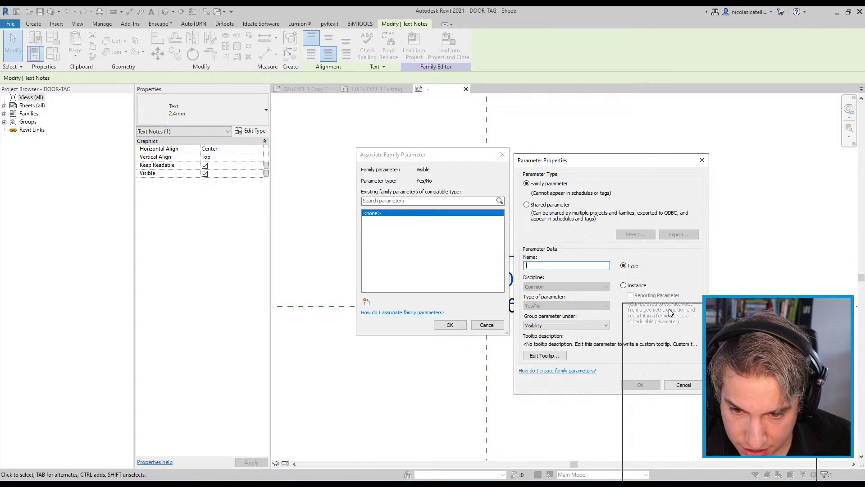
pyautogui.moveTo(558, 163); pyautogui.dragTo(608, 143)
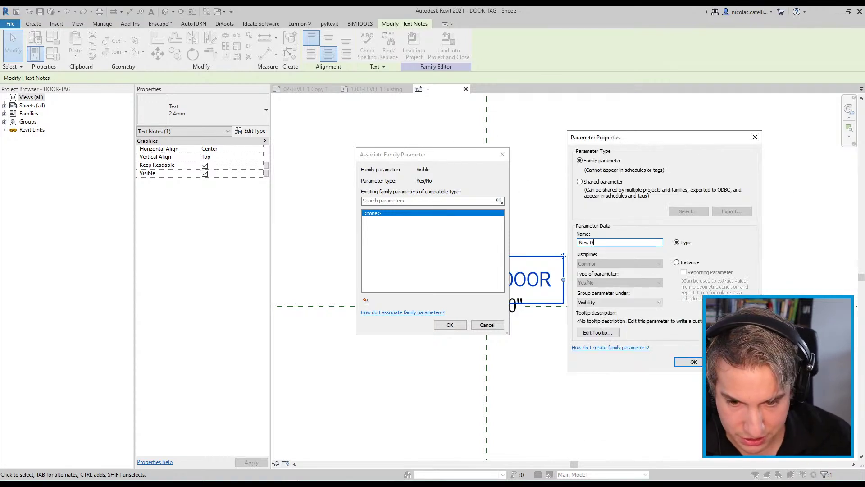
# - Create the New Door family parameter and associate it with the visibility of the EXISTING DOOR text
pyautogui.click(701, 362)
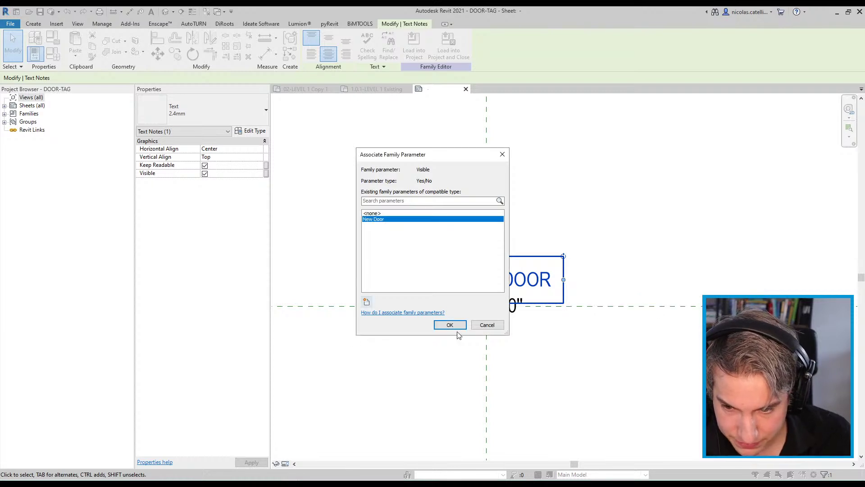
pyautogui.click(450, 325)
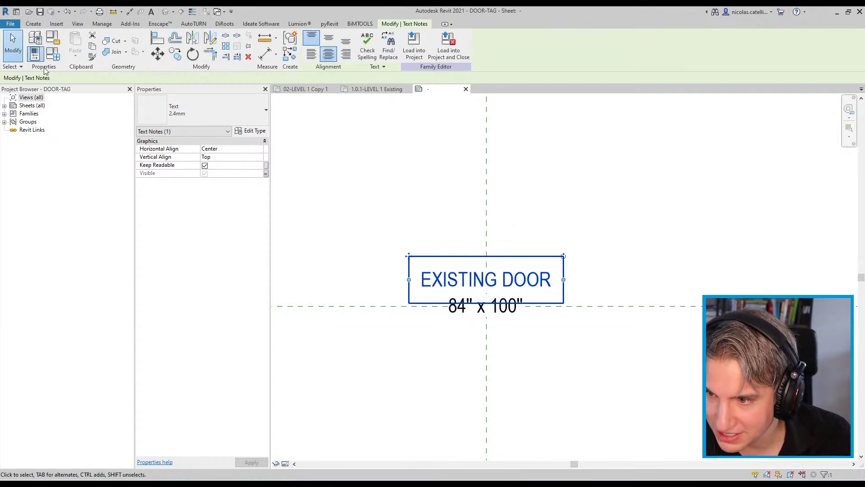
pyautogui.click(459, 337)
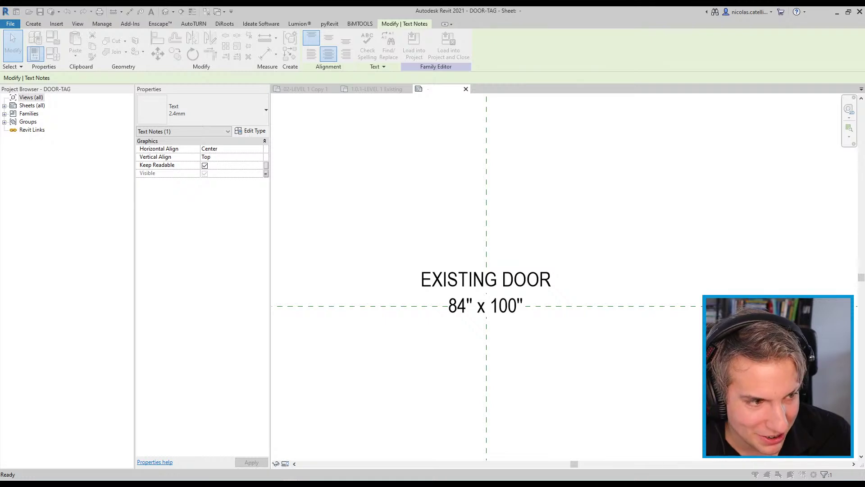
# - Rename the New Door visibility parameter to Existing Door in the family types
pyautogui.press('f')
pyautogui.press('t')
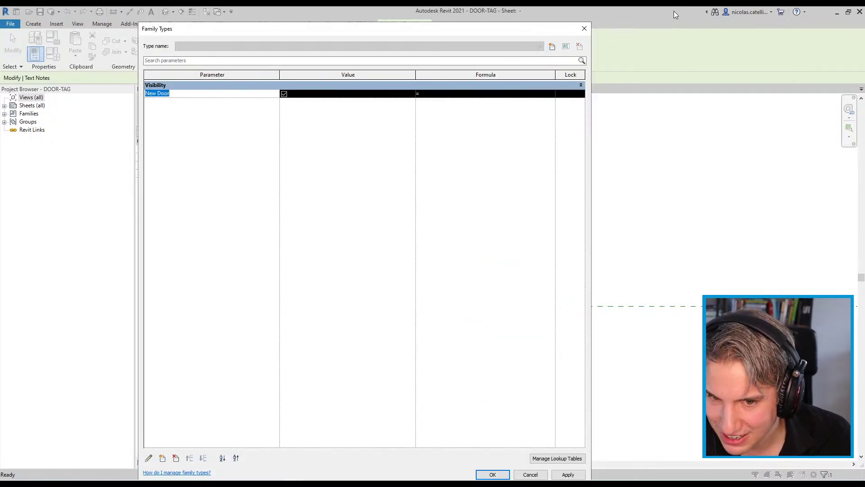
pyautogui.click(585, 29)
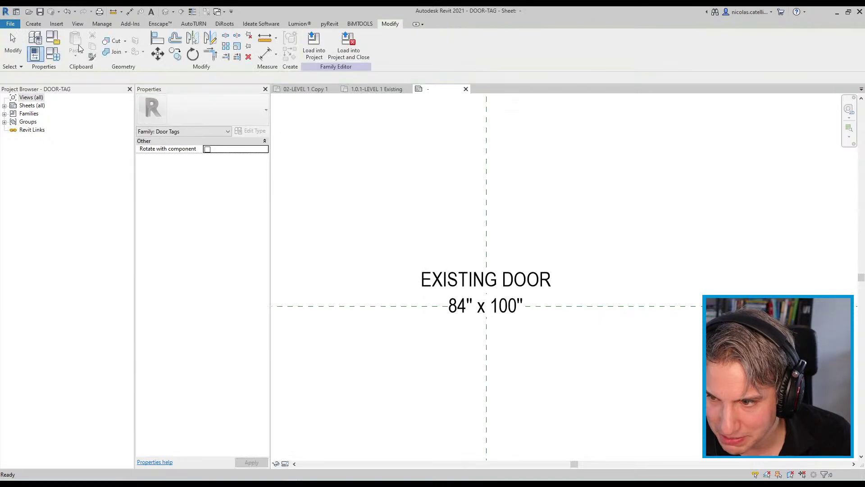
pyautogui.click(56, 56)
pyautogui.click(195, 85)
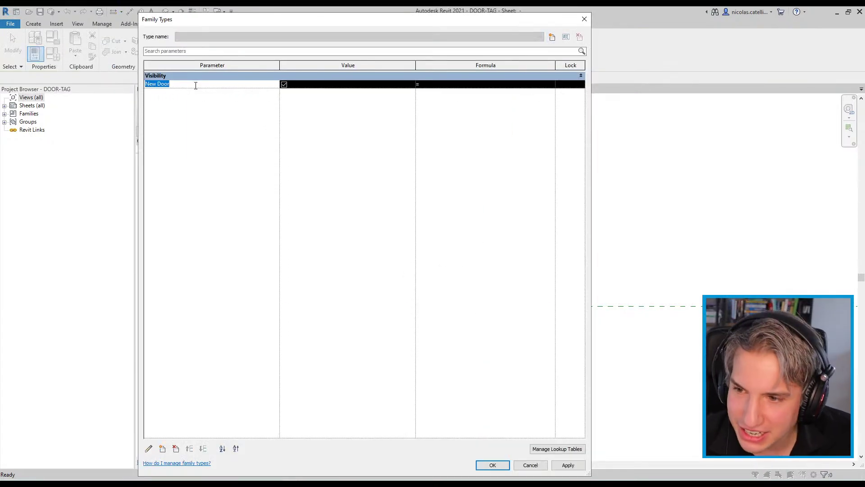
pyautogui.click(152, 450)
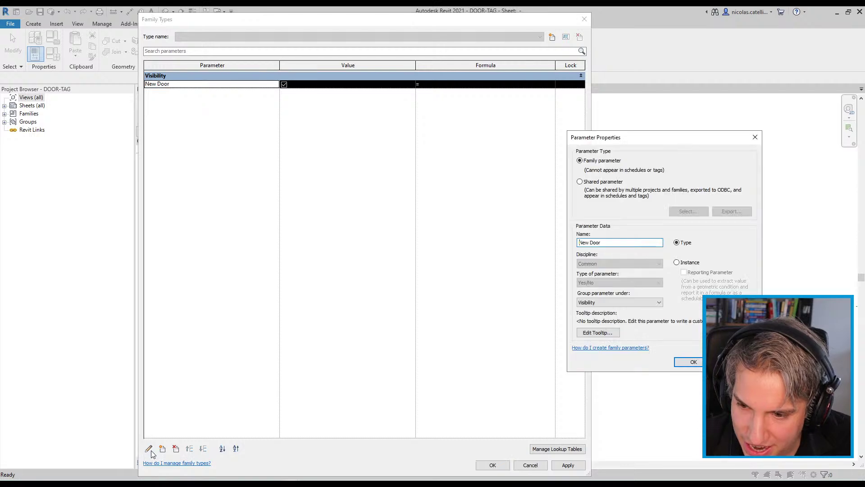
pyautogui.write('Existing')
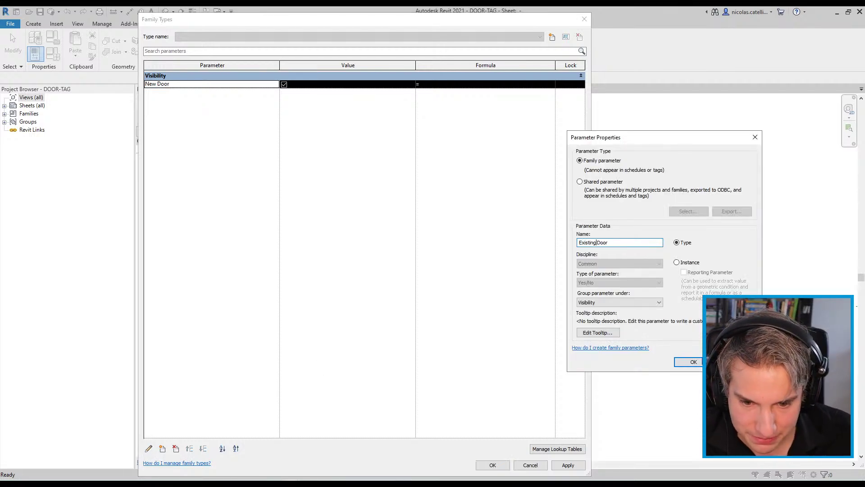
pyautogui.click(690, 362)
pyautogui.click(500, 464)
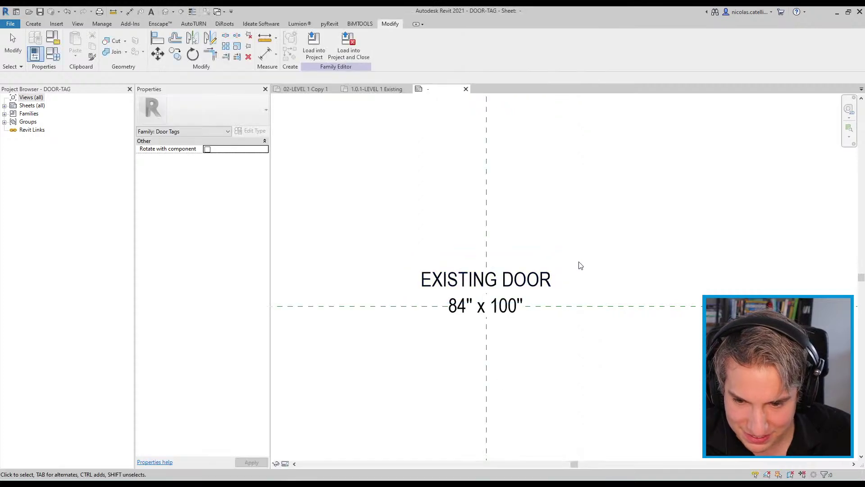
# - Paste a copy of the EXISTING DOOR text in the same place and change its wording to NEW DOOR
pyautogui.click(553, 276)
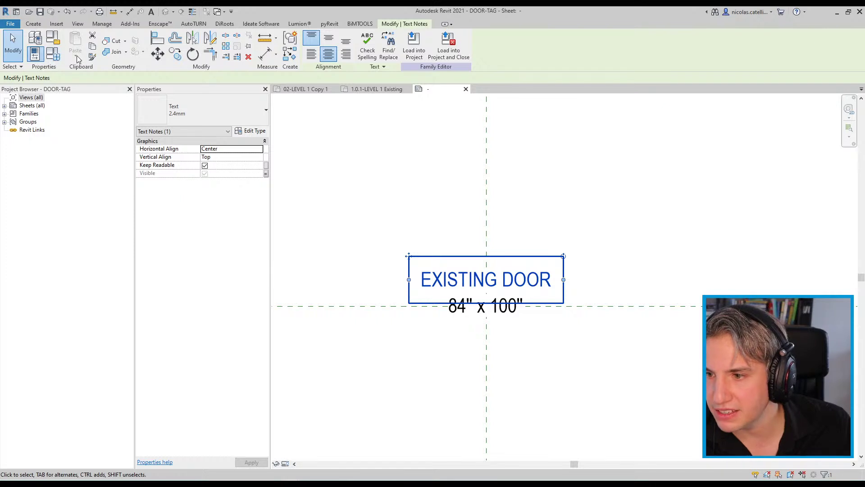
pyautogui.press('Escape')
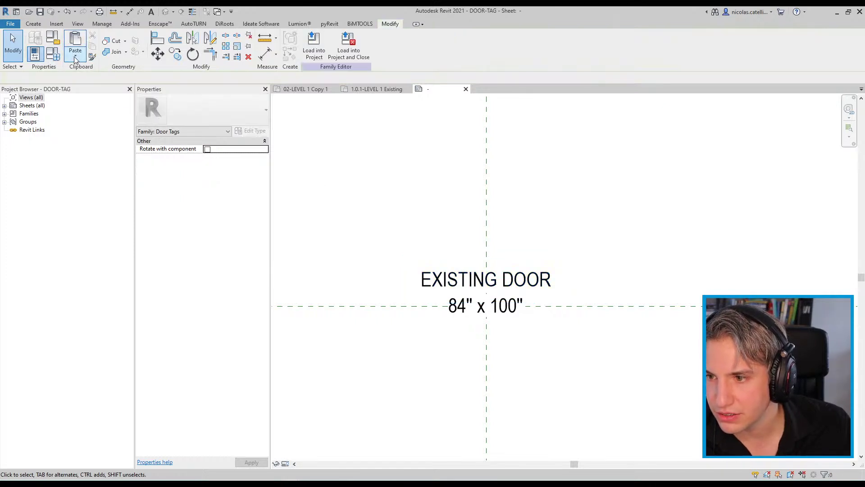
pyautogui.click(75, 56)
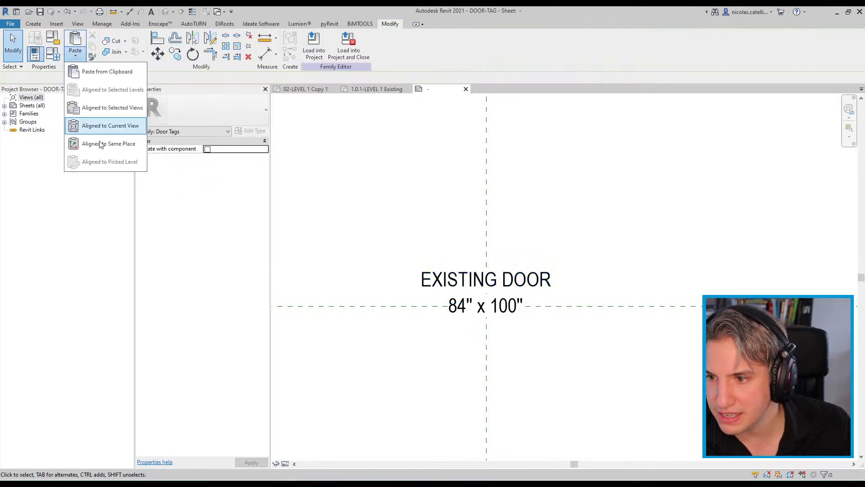
pyautogui.click(478, 282)
pyautogui.write('NEW')
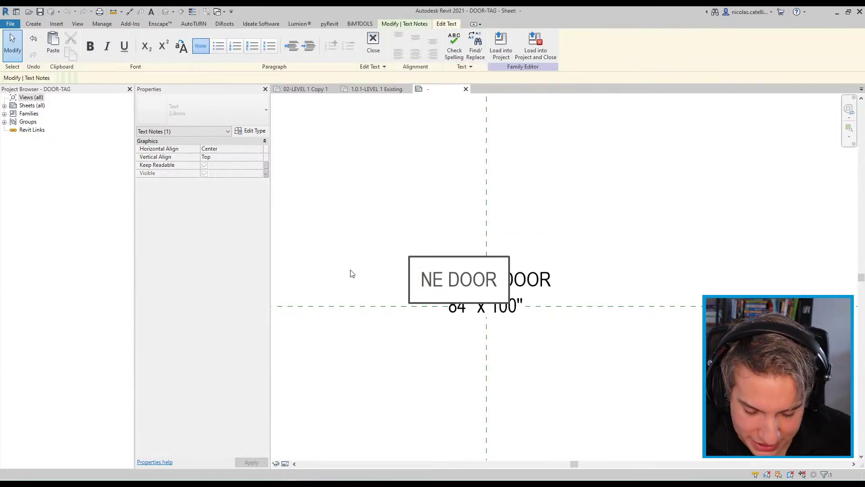
pyautogui.click(365, 212)
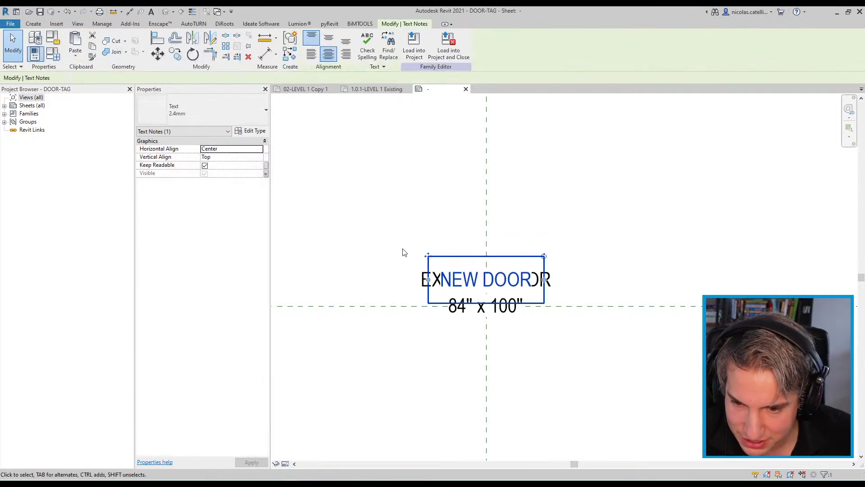
# - Create a New Door type parameter grouped under Visibility and associate it with the NEW DOOR text's visibility
pyautogui.click(266, 176)
pyautogui.click(366, 301)
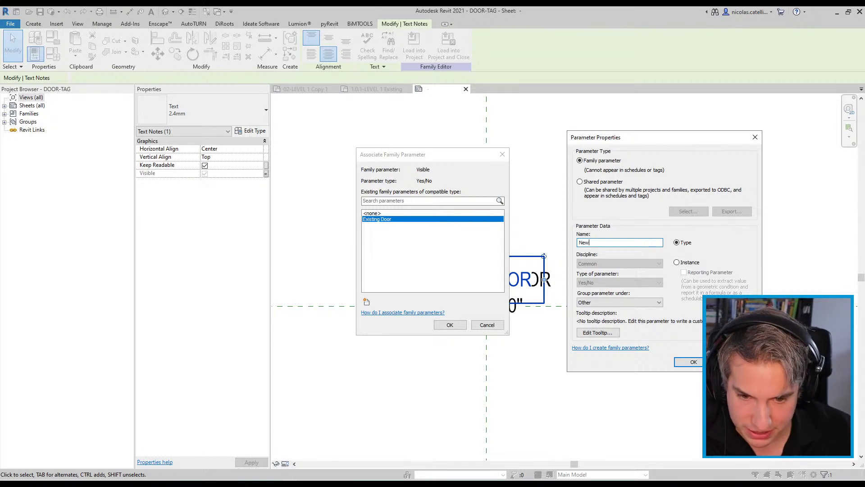
pyautogui.click(603, 303)
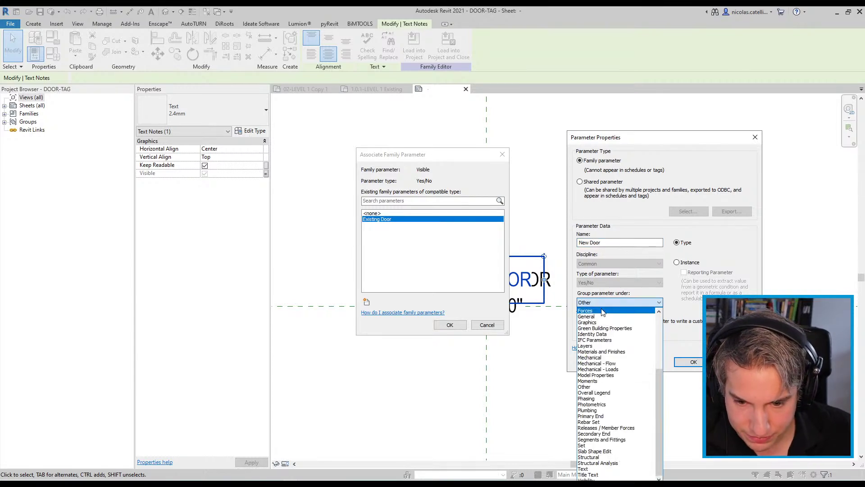
pyautogui.scroll(10, 604, 383)
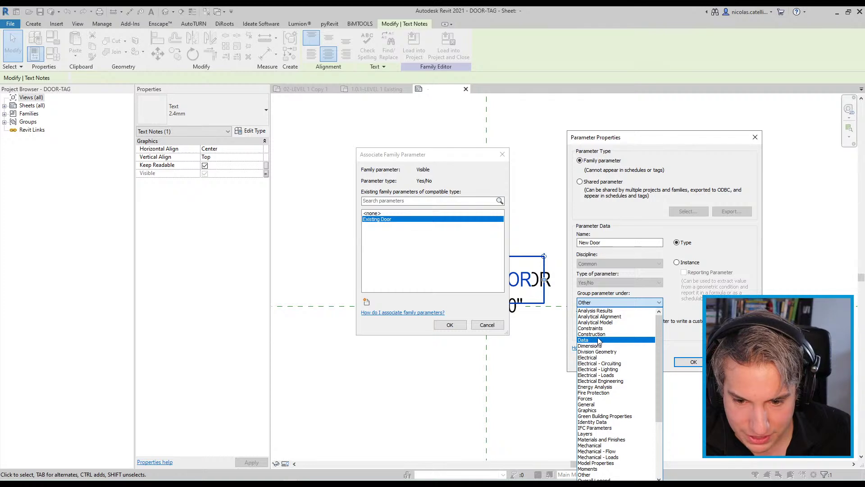
pyautogui.scroll(-10, 599, 384)
pyautogui.click(586, 451)
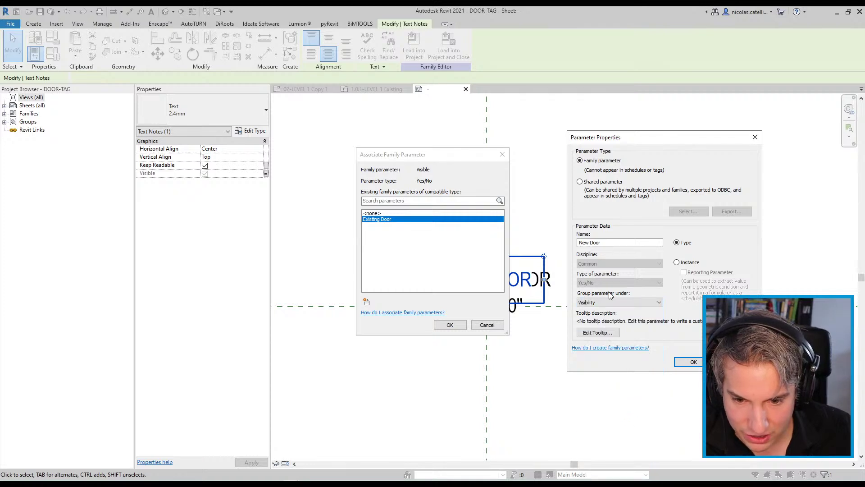
pyautogui.click(688, 364)
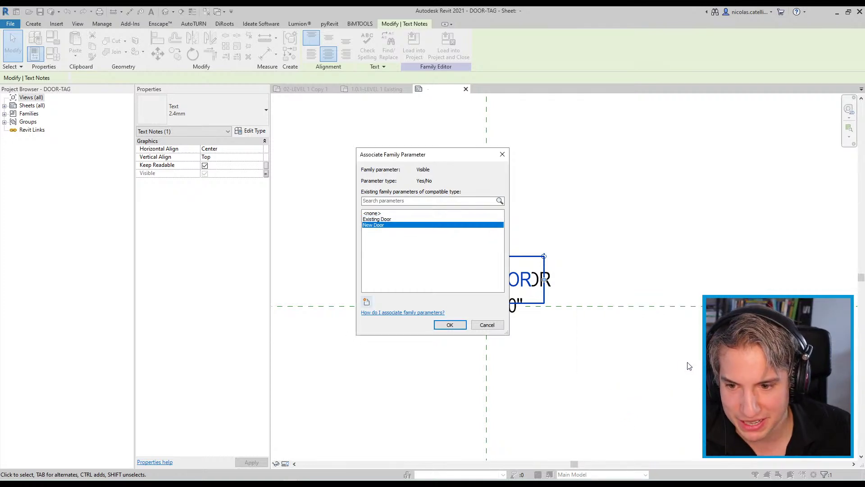
pyautogui.click(450, 325)
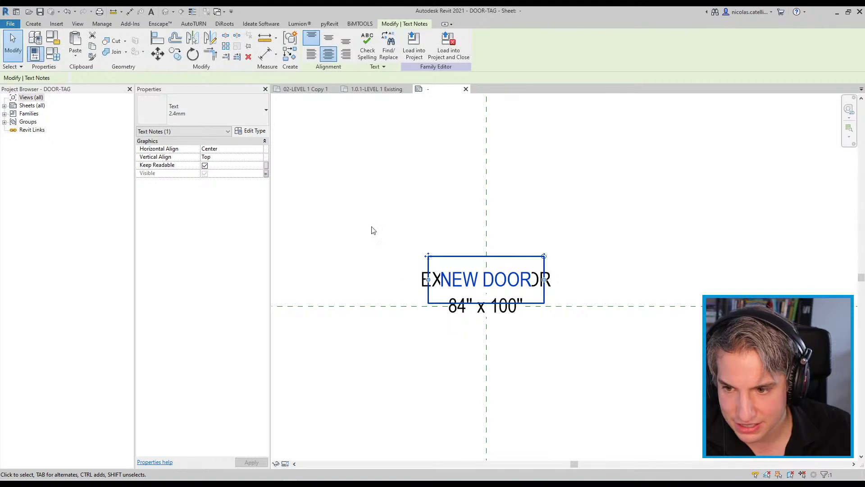
# - Check the family's visibility parameters, and load the door tag into the project and close it, overwriting the existing version
pyautogui.click(54, 55)
pyautogui.moveTo(413, 16); pyautogui.dragTo(273, 23)
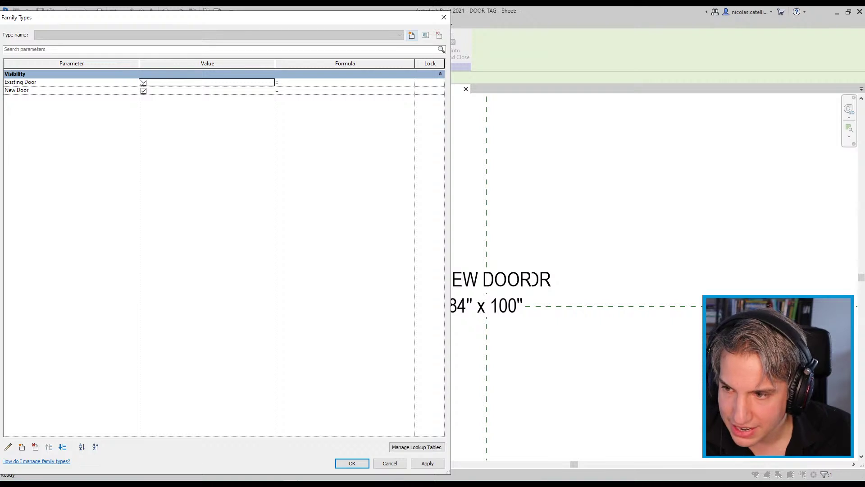
pyautogui.click(356, 465)
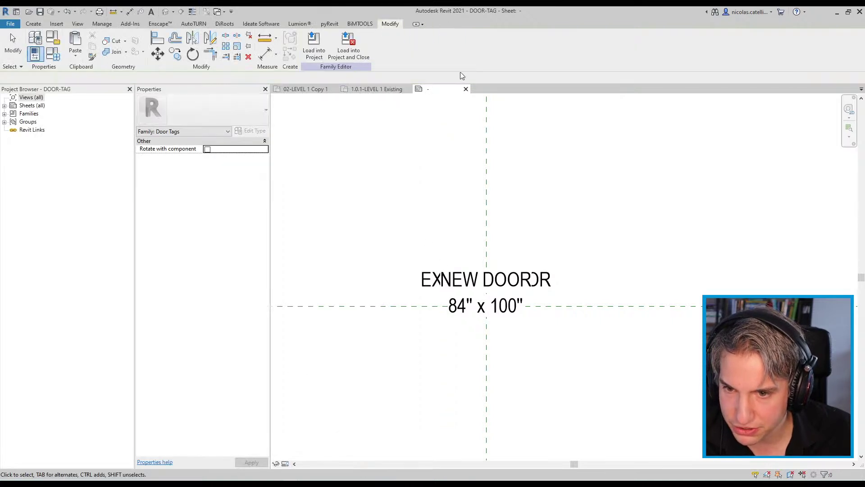
pyautogui.click(353, 55)
pyautogui.click(409, 314)
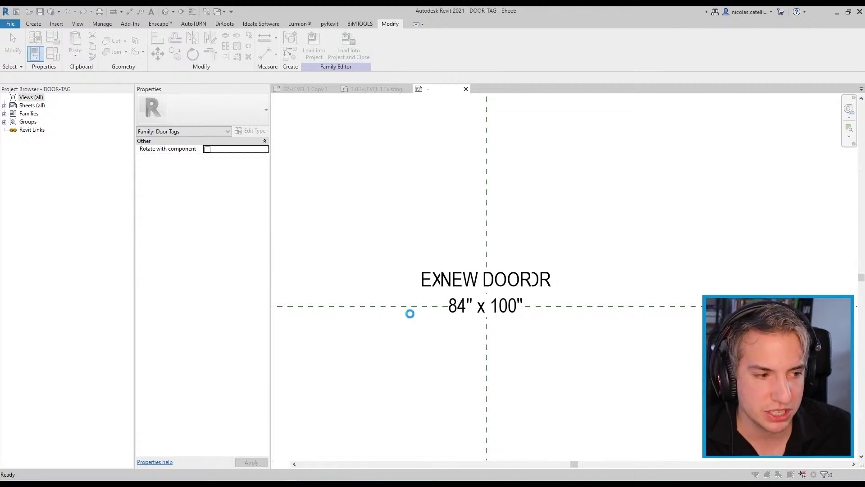
pyautogui.click(417, 247)
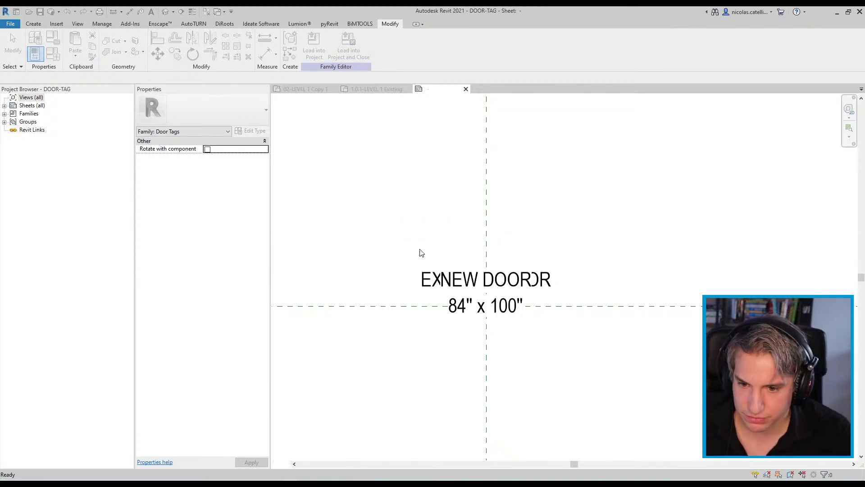
pyautogui.click(417, 251)
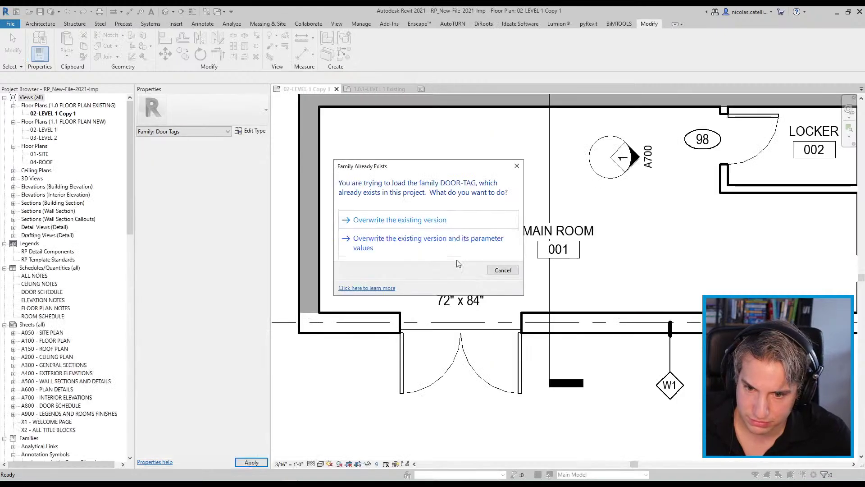
pyautogui.click(427, 221)
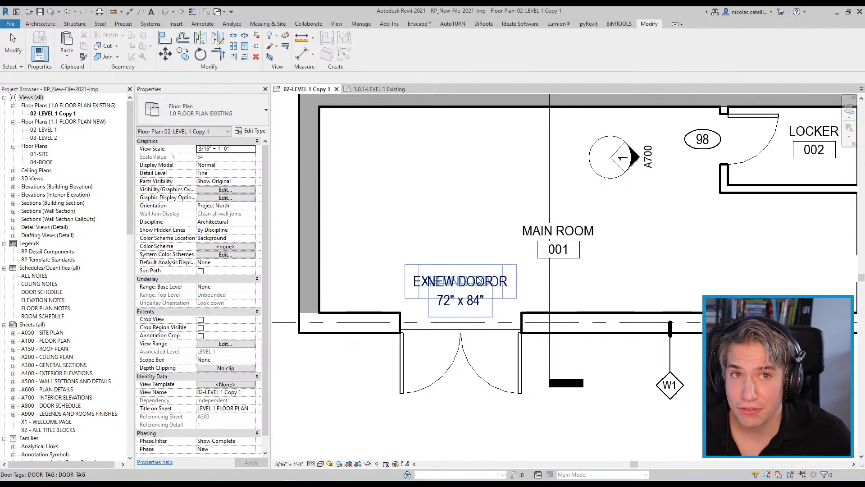
# - Rename the type of the double door's tag to Existing and turn off its New Door visibility
pyautogui.click(475, 287)
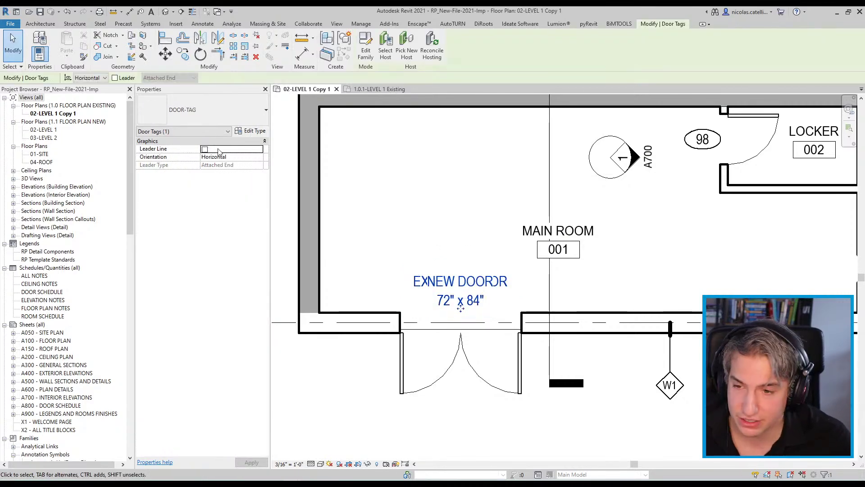
pyautogui.click(248, 131)
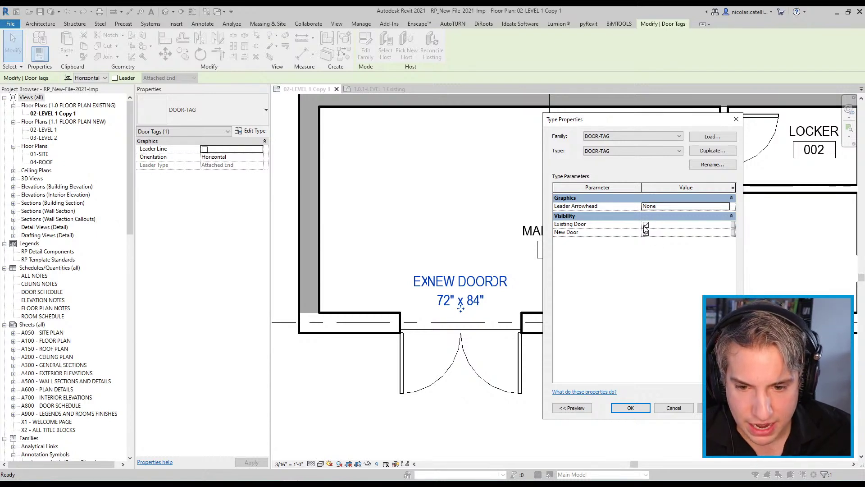
pyautogui.click(713, 164)
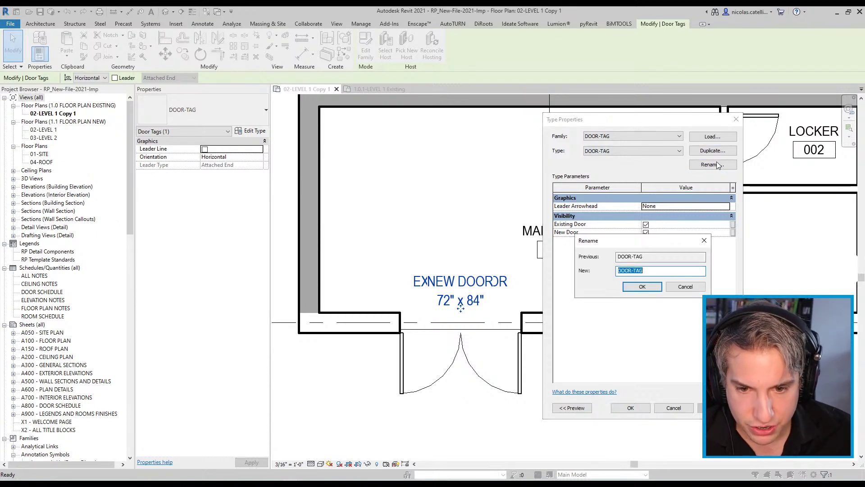
pyautogui.write('Existing')
pyautogui.press('Return')
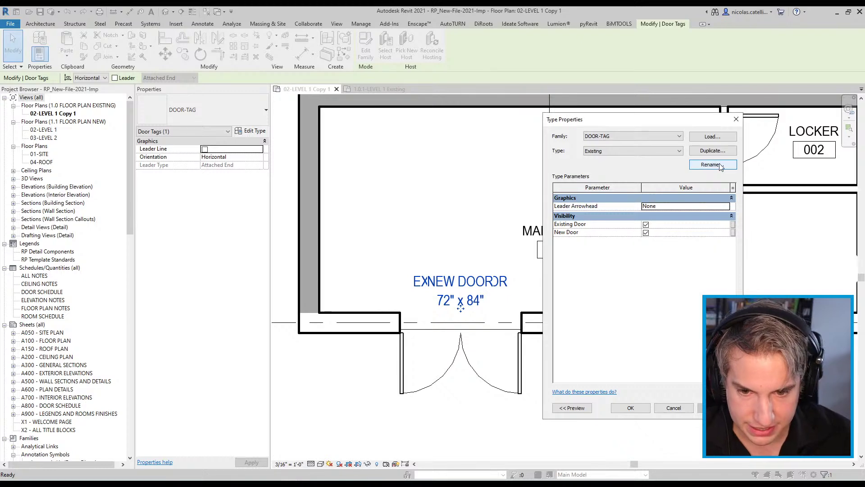
pyautogui.click(646, 232)
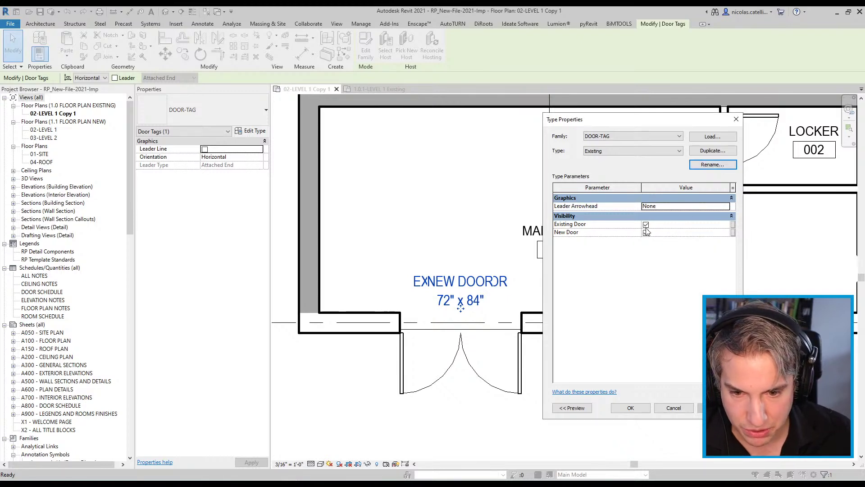
pyautogui.click(631, 407)
# - Duplicate the Existing tag type as New, with New Door visibility on and Existing Door visibility off
pyautogui.click(253, 131)
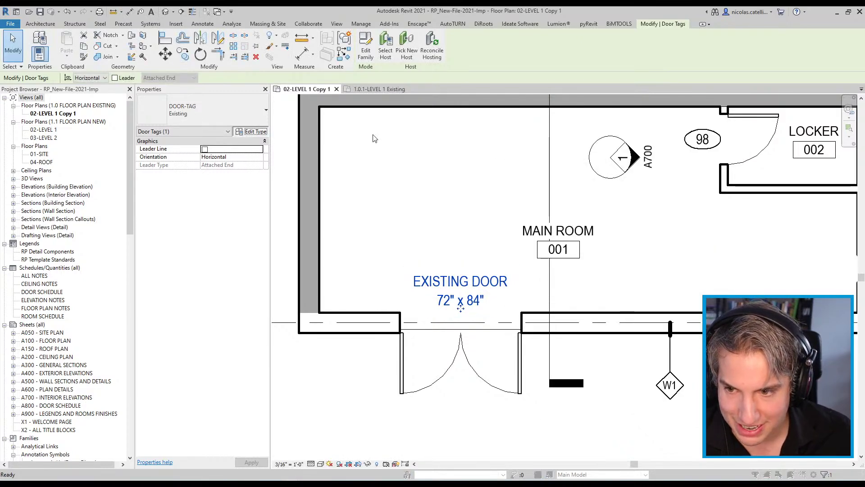
pyautogui.click(711, 150)
pyautogui.write('New')
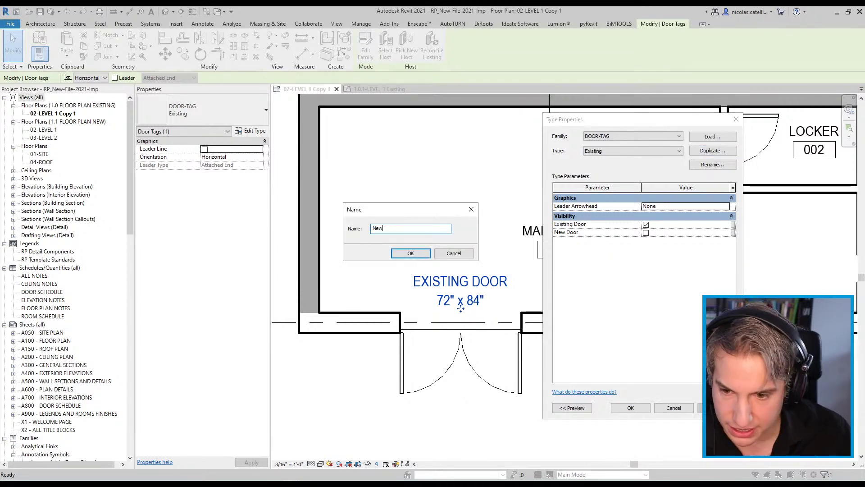
pyautogui.press('Return')
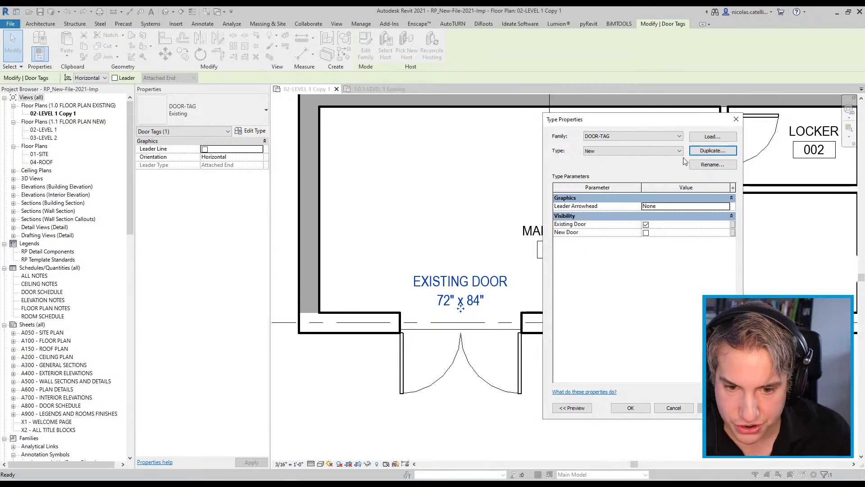
pyautogui.click(646, 233)
pyautogui.click(645, 224)
pyautogui.click(630, 408)
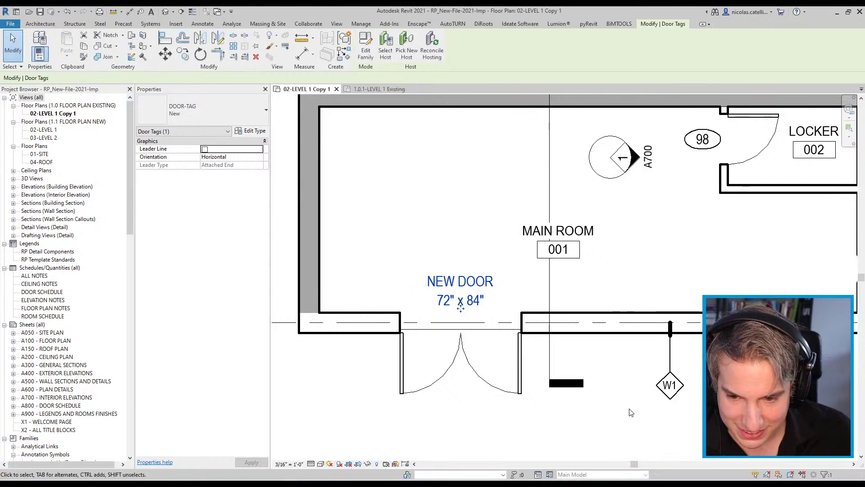
# - Switch the double door's tag between the New and Existing types to test its text
pyautogui.click(599, 435)
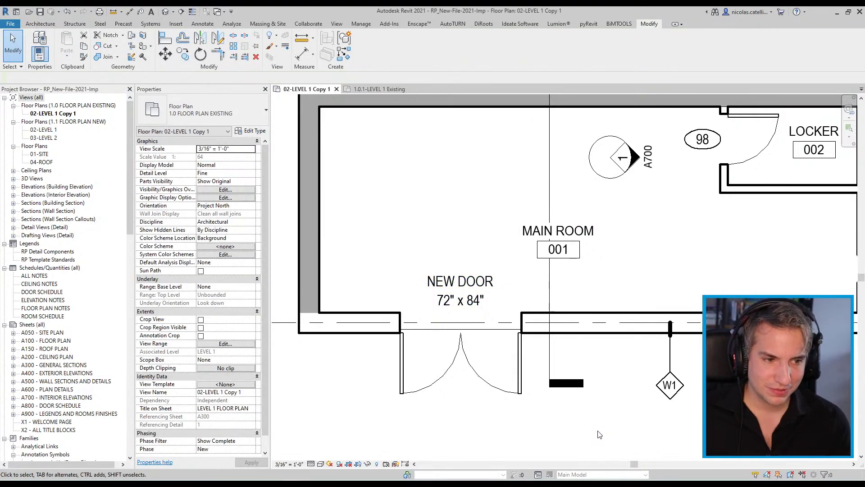
pyautogui.click(460, 293)
pyautogui.click(187, 115)
pyautogui.click(166, 154)
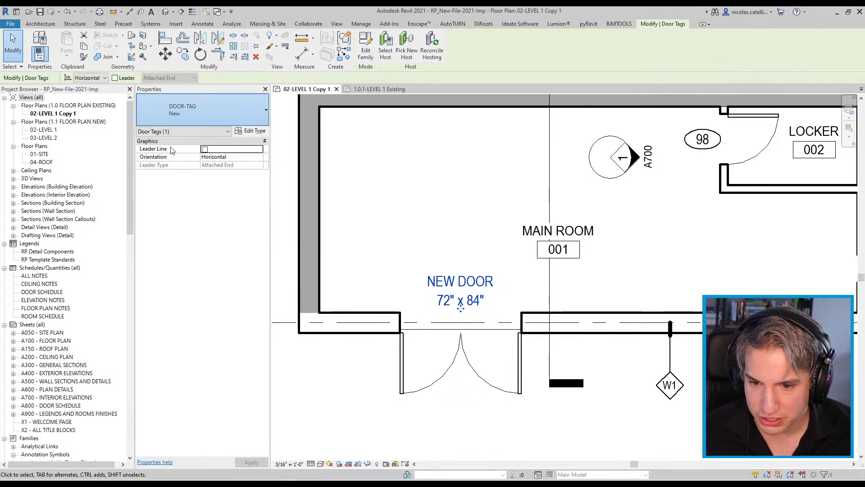
pyautogui.click(183, 119)
pyautogui.click(159, 164)
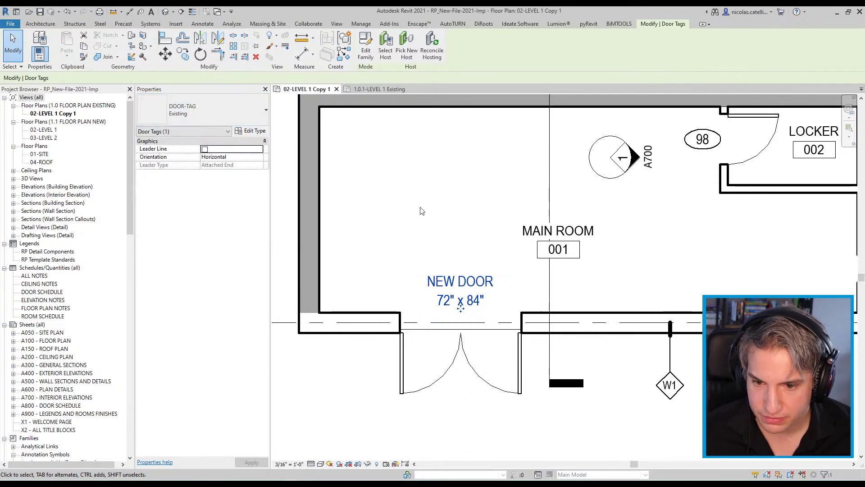
# - Open the door tag family for editing and give its New Door parameter the formula not(Existing Door)
pyautogui.click(365, 53)
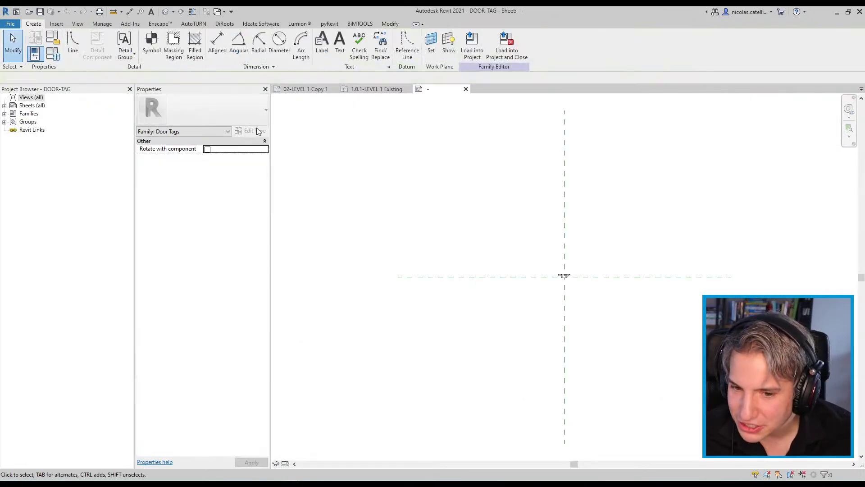
pyautogui.click(35, 54)
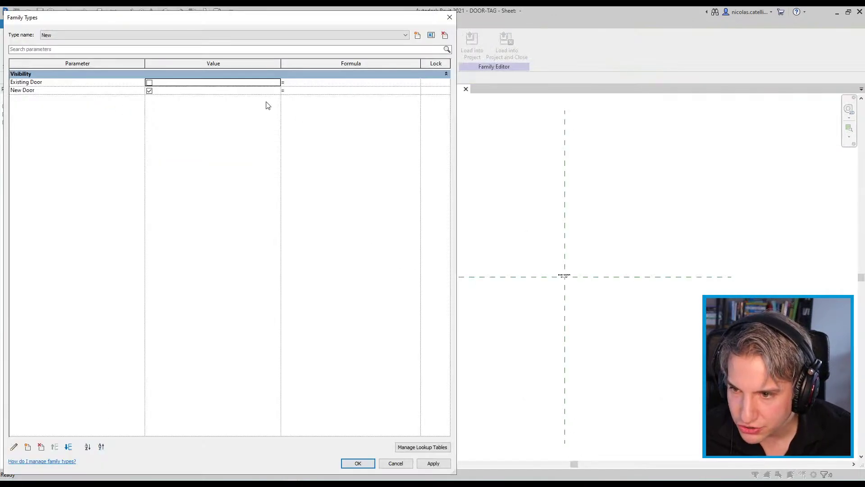
pyautogui.click(324, 91)
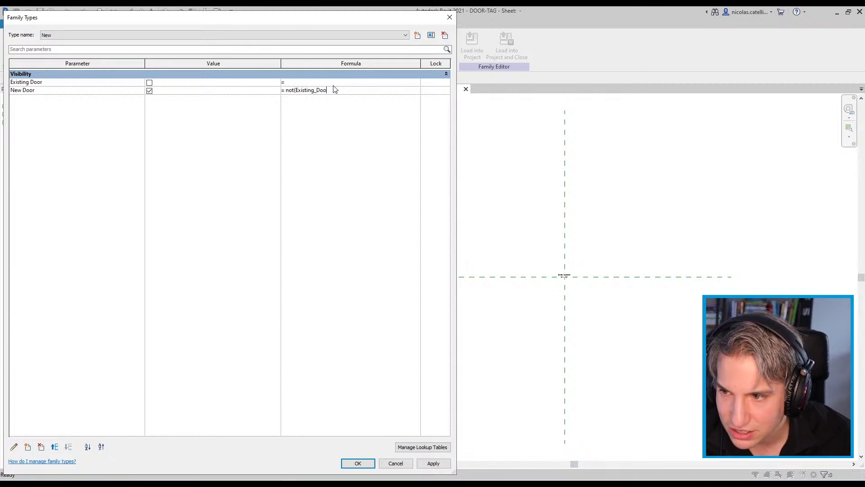
pyautogui.press('Return')
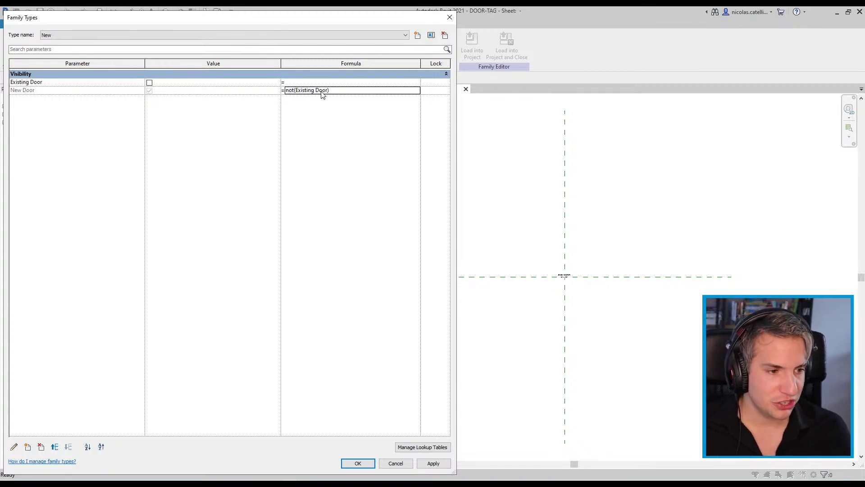
pyautogui.click(358, 463)
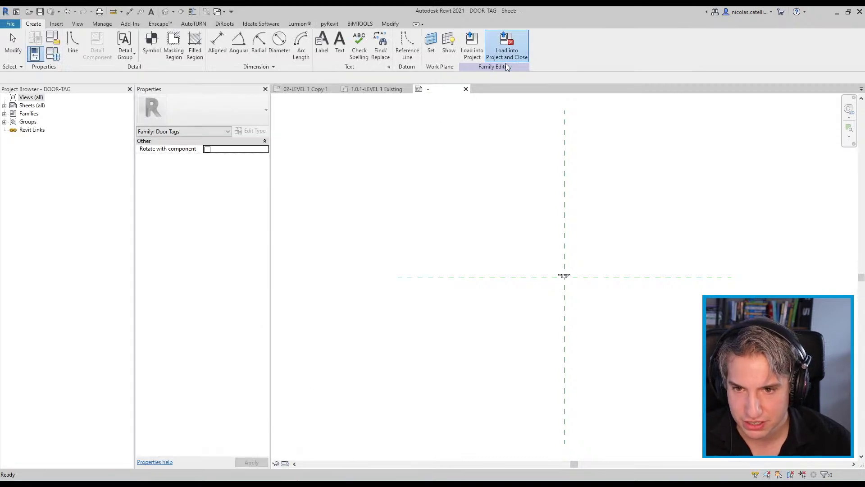
# - Load the door tag family into the RP_New-File-2021-Imp project and close it, saving its changes and overwriting the existing version
pyautogui.click(506, 45)
pyautogui.click(412, 315)
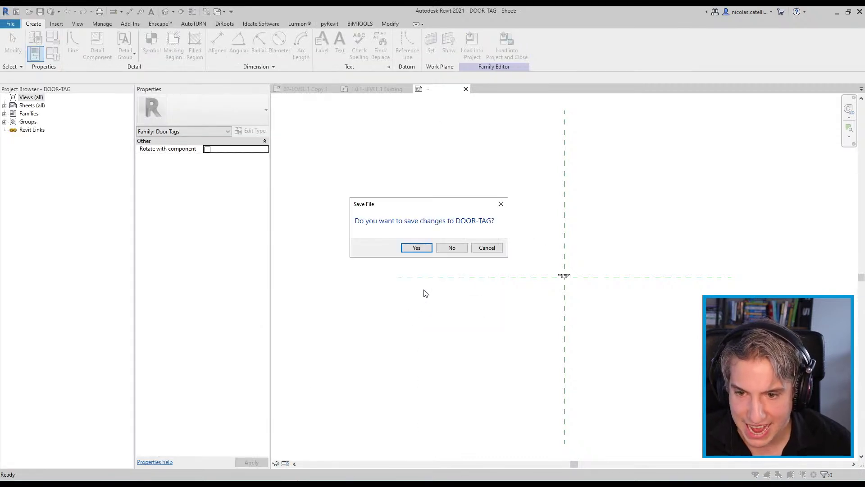
pyautogui.click(413, 246)
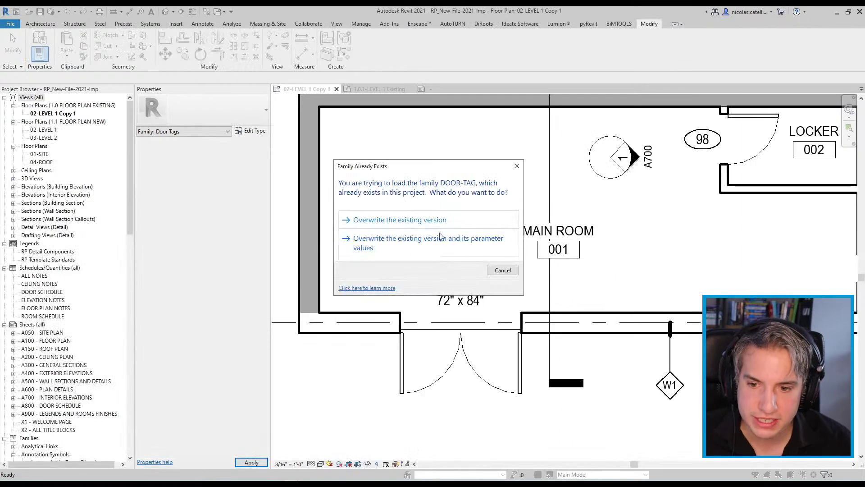
pyautogui.click(412, 221)
# - Change the double door's tag to the Existing type and deselect it
pyautogui.click(460, 291)
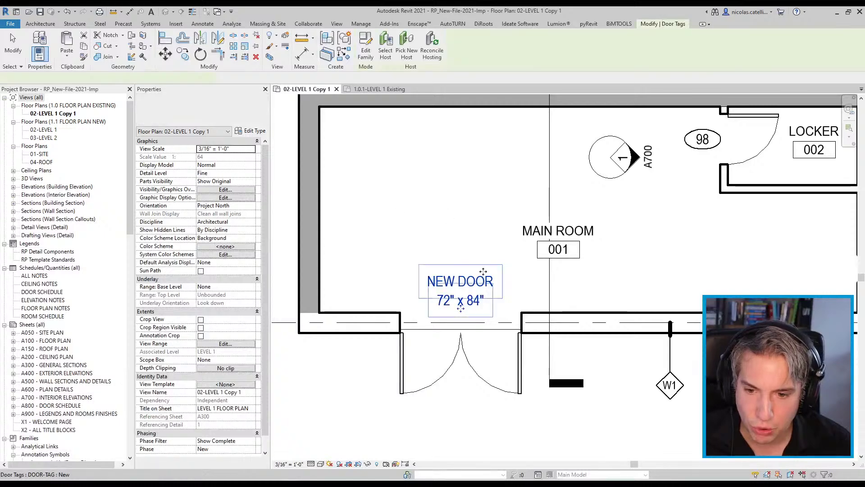
pyautogui.click(212, 111)
pyautogui.click(163, 154)
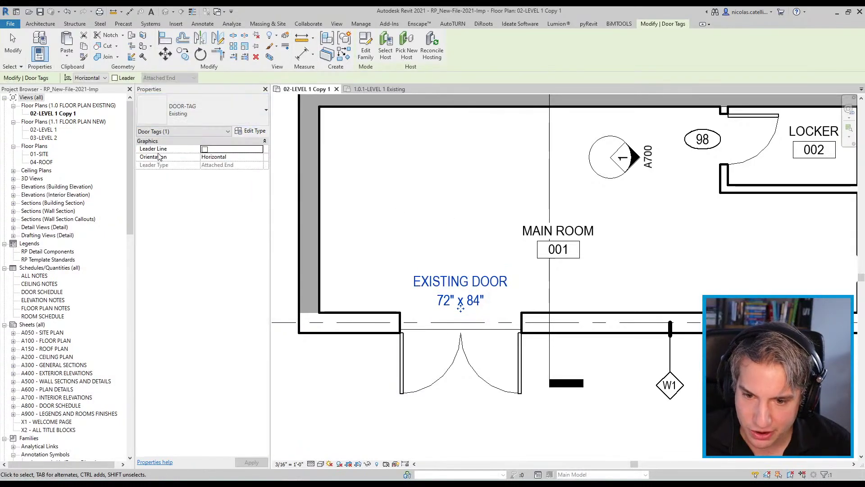
pyautogui.click(450, 419)
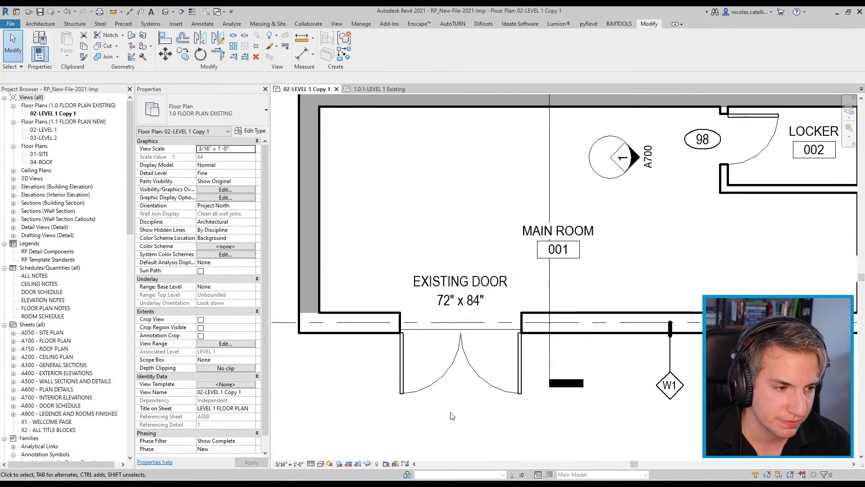
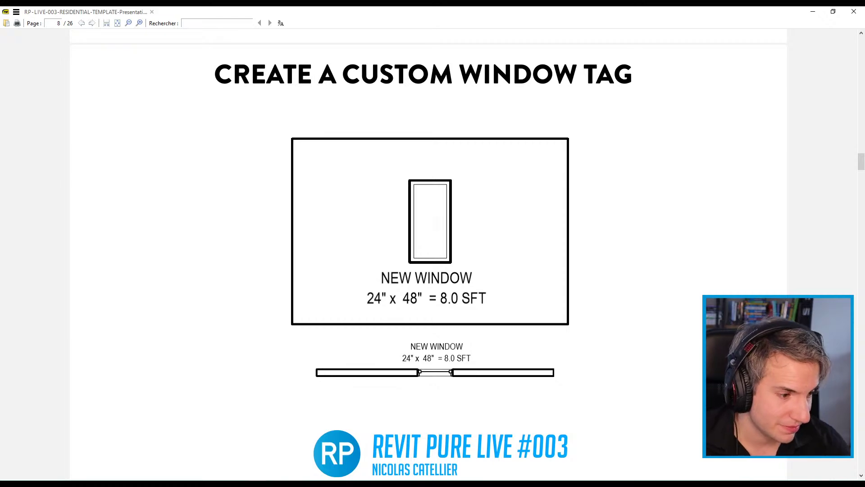
# - Switch to Revit and examine the NEW WINDOW tag beside the small room in the template's 1.2.1-LEVEL 1 New plan
pyautogui.moveTo(257, 483)
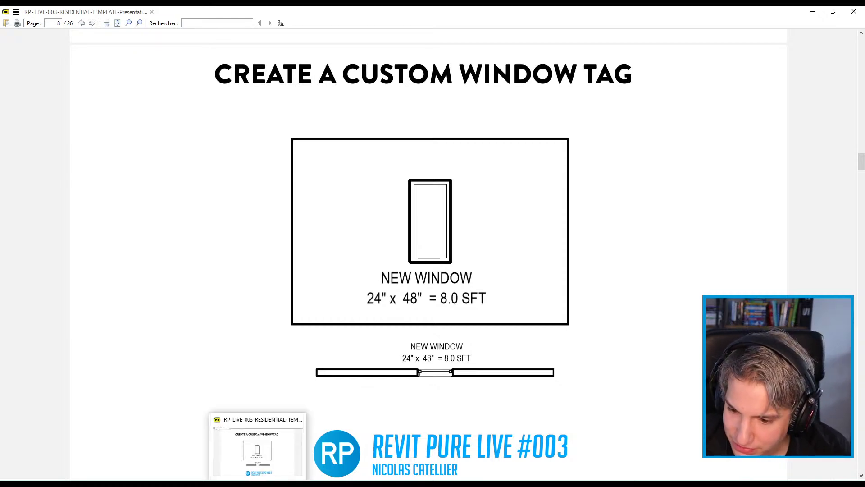
pyautogui.moveTo(291, 483)
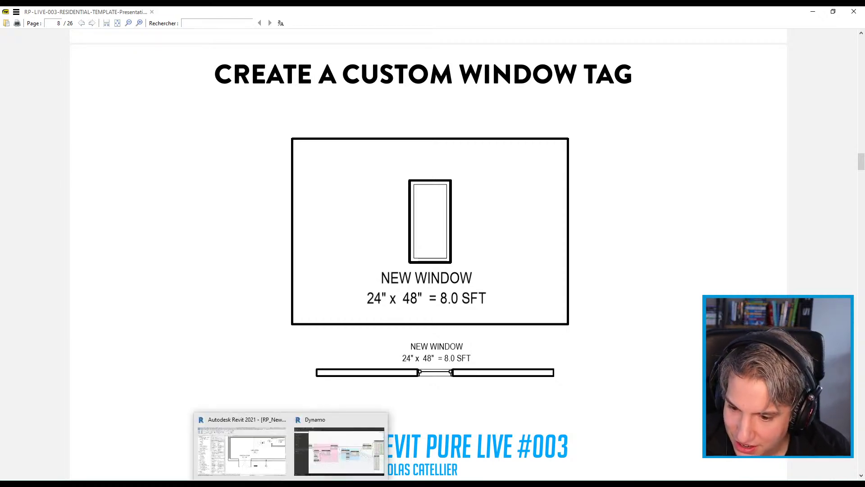
pyautogui.click(266, 462)
pyautogui.click(366, 90)
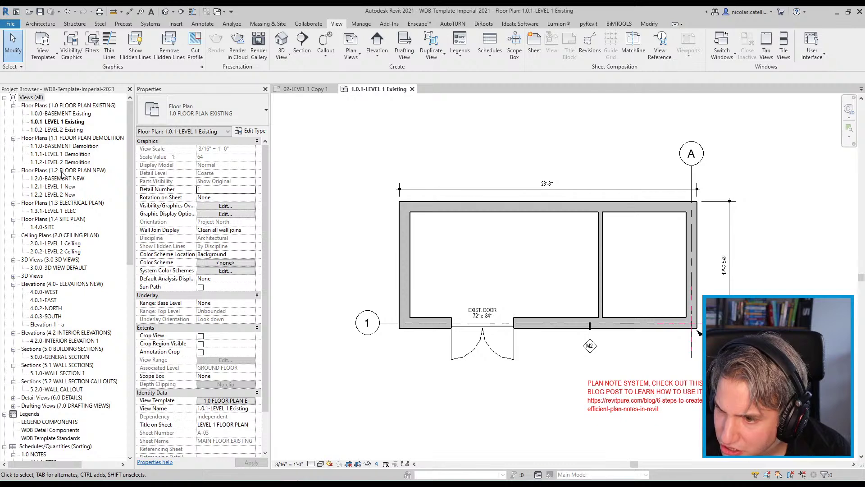
pyautogui.doubleClick(53, 186)
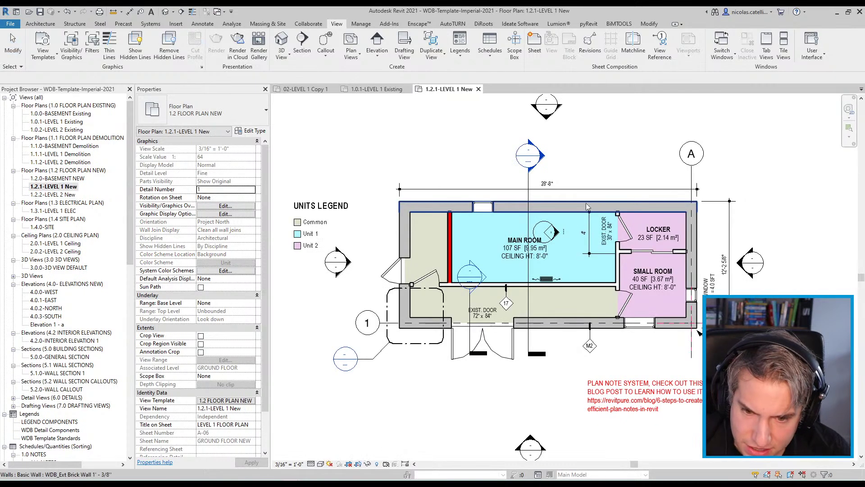
pyautogui.scroll(5, 719, 290)
pyautogui.click(698, 289)
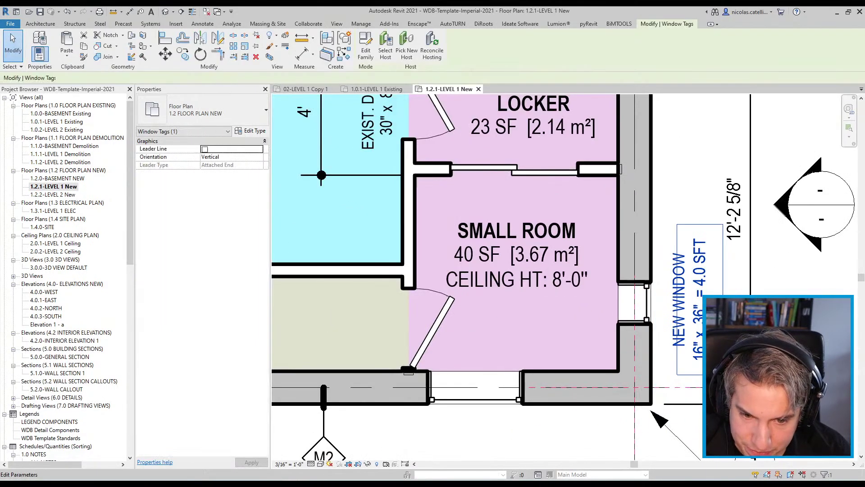
pyautogui.scroll(1, 699, 333)
pyautogui.moveTo(699, 332); pyautogui.dragTo(570, 308, button='middle')
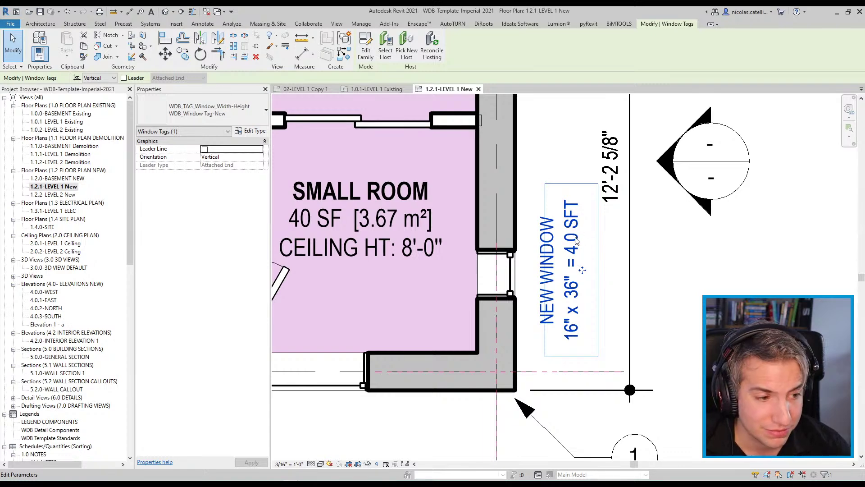
pyautogui.scroll(-1, 683, 295)
pyautogui.scroll(-2, 683, 294)
pyautogui.press('Escape')
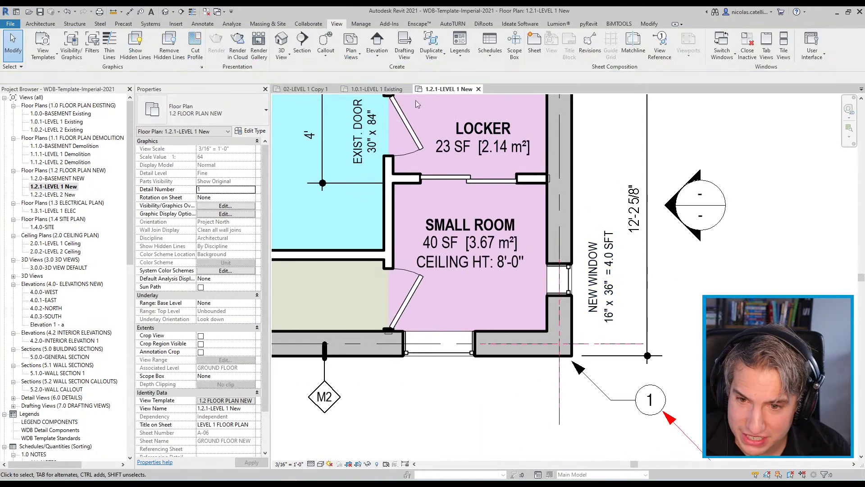
# - Return to the 02-LEVEL 1 Copy 1 plan and create a new family from the Metric Window Tag annotation template
pyautogui.click(377, 89)
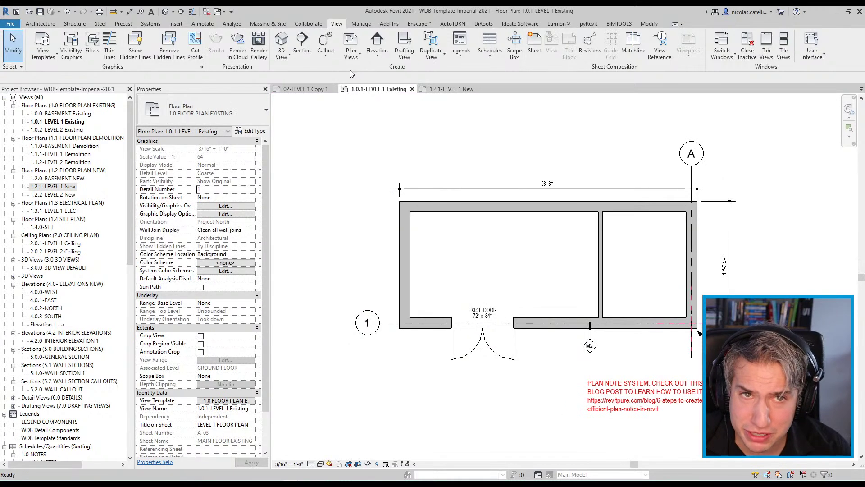
pyautogui.click(307, 90)
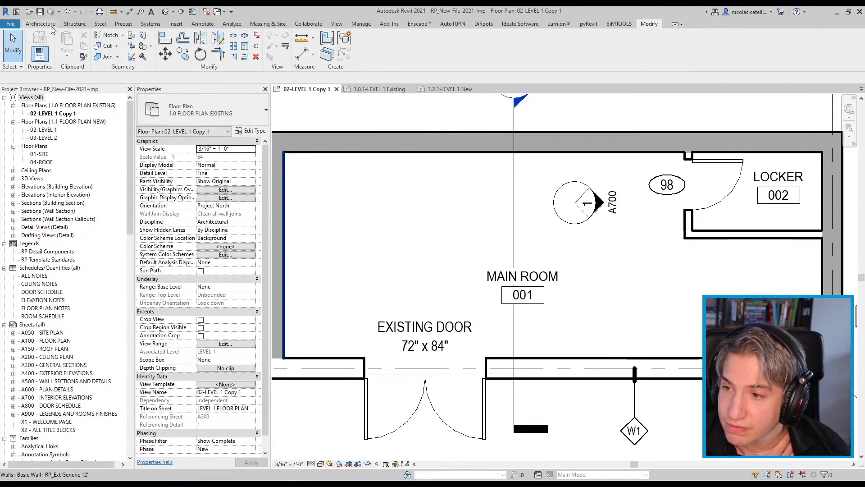
pyautogui.click(12, 25)
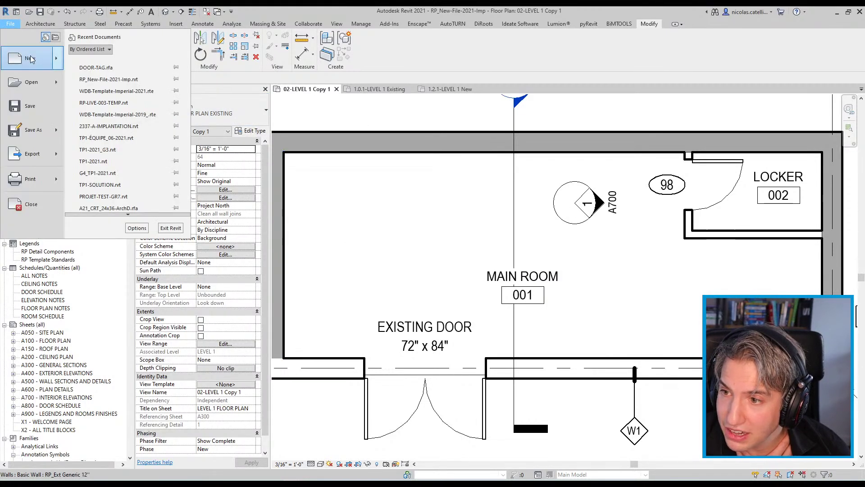
pyautogui.press('Escape')
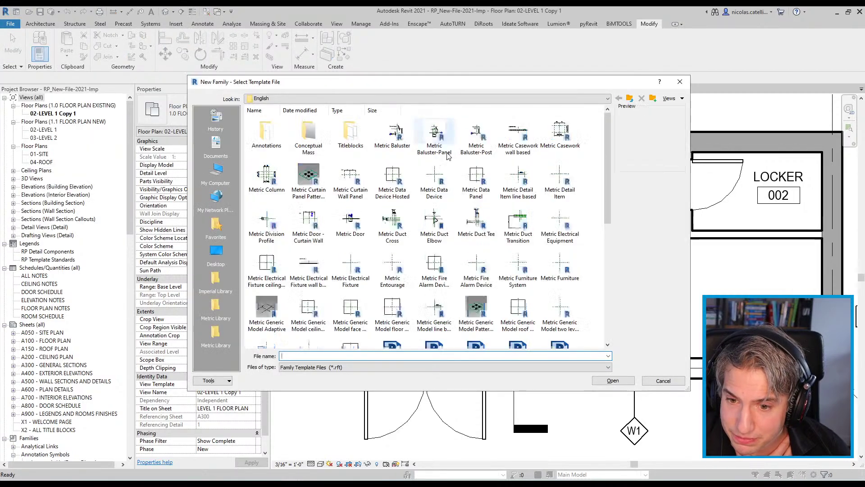
pyautogui.doubleClick(273, 138)
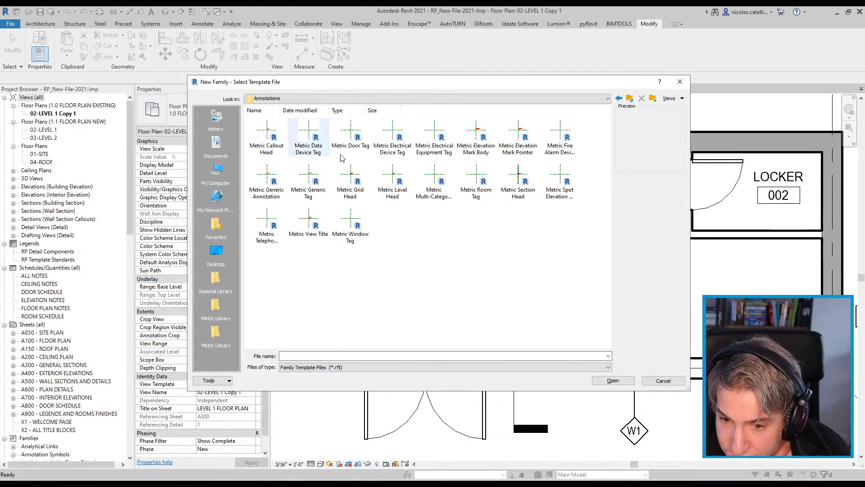
pyautogui.click(352, 220)
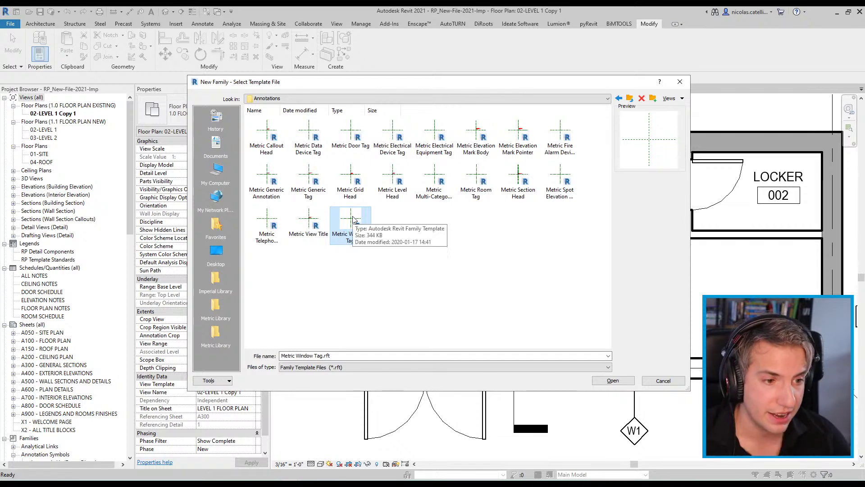
pyautogui.doubleClick(354, 220)
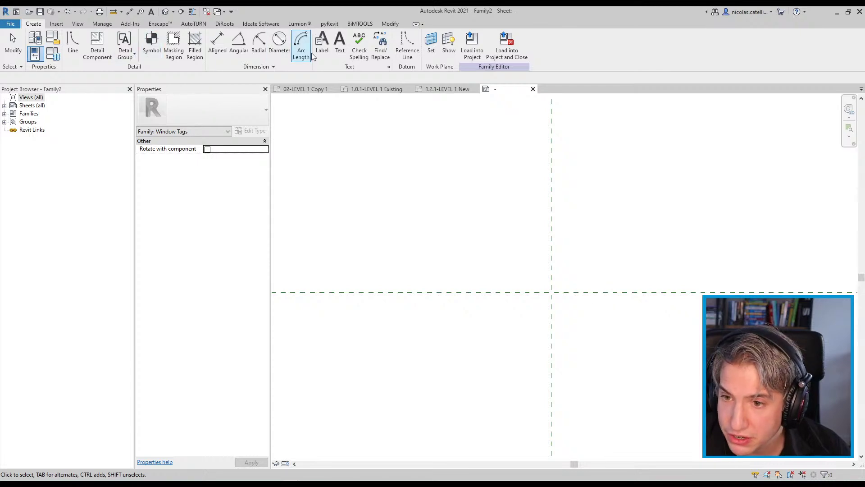
# - Place a label at the intersection of the reference planes and add the Width and Height parameters to it
pyautogui.click(322, 42)
pyautogui.click(553, 293)
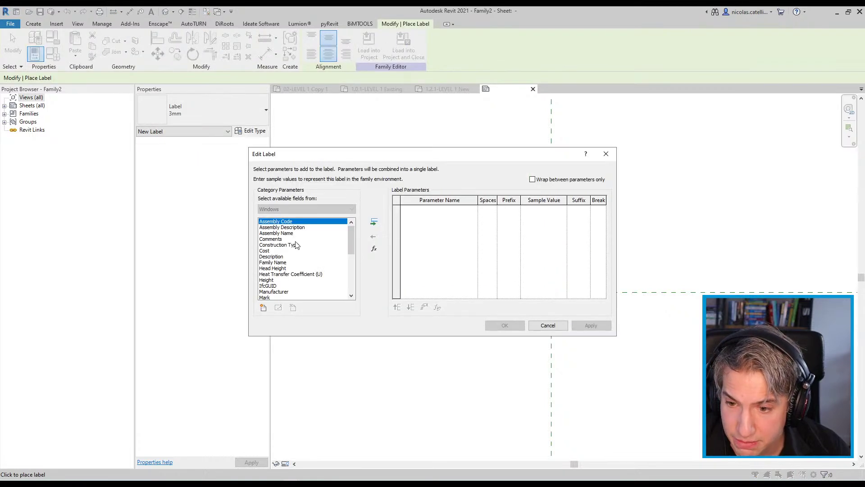
pyautogui.scroll(-3, 288, 259)
pyautogui.scroll(3, 287, 264)
pyautogui.scroll(-8, 288, 270)
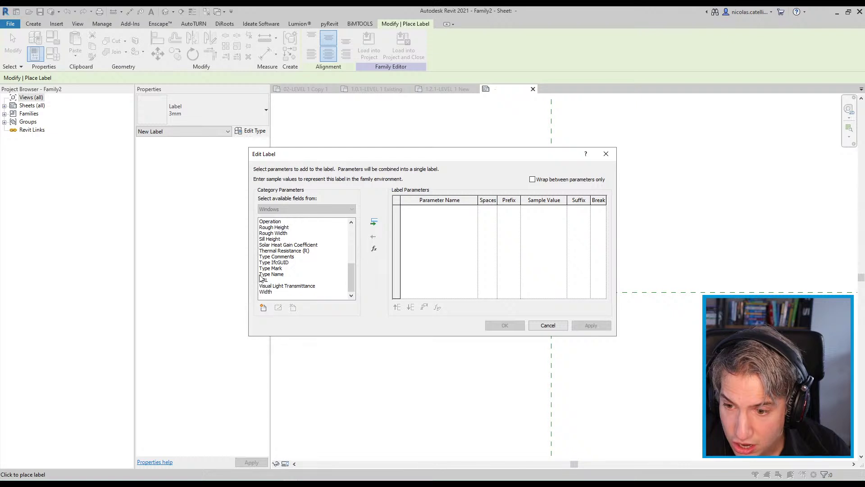
pyautogui.click(270, 292)
pyautogui.click(374, 222)
pyautogui.scroll(4, 275, 257)
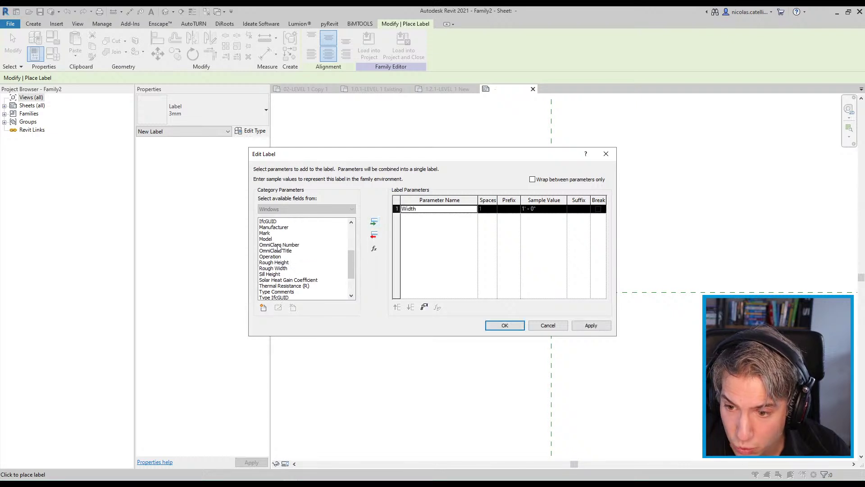
pyautogui.click(271, 251)
pyautogui.click(374, 221)
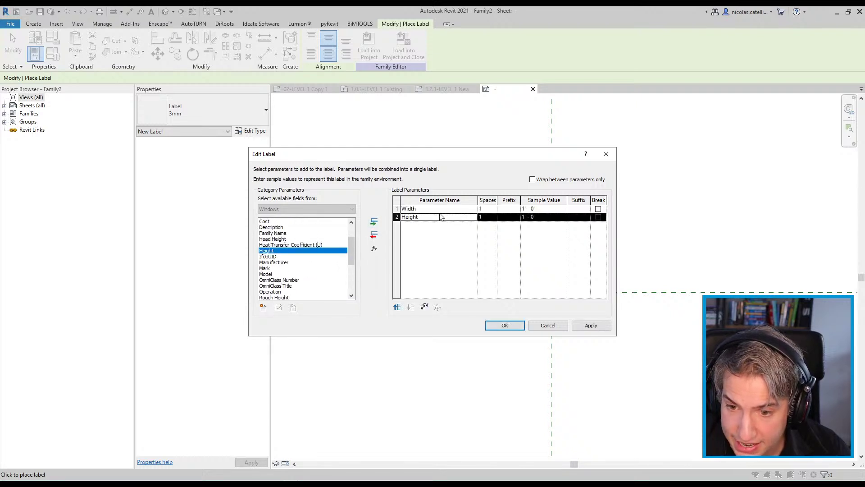
# - Override the Width parameter's project unit format with fractional inches, rounded to the nearest 1"
pyautogui.click(424, 308)
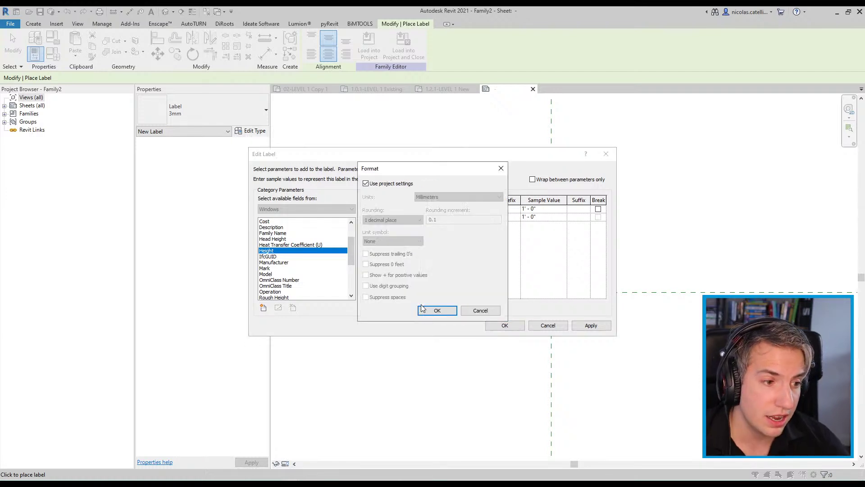
pyautogui.click(445, 188)
pyautogui.click(426, 197)
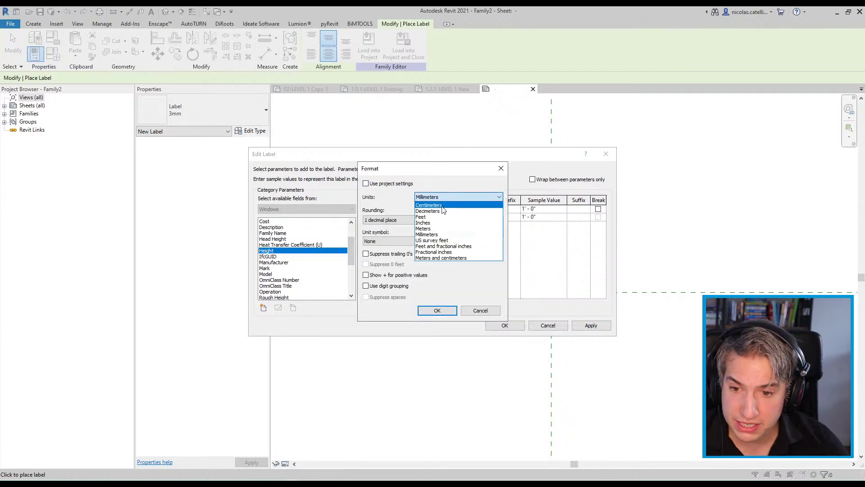
pyautogui.click(436, 251)
pyautogui.click(419, 220)
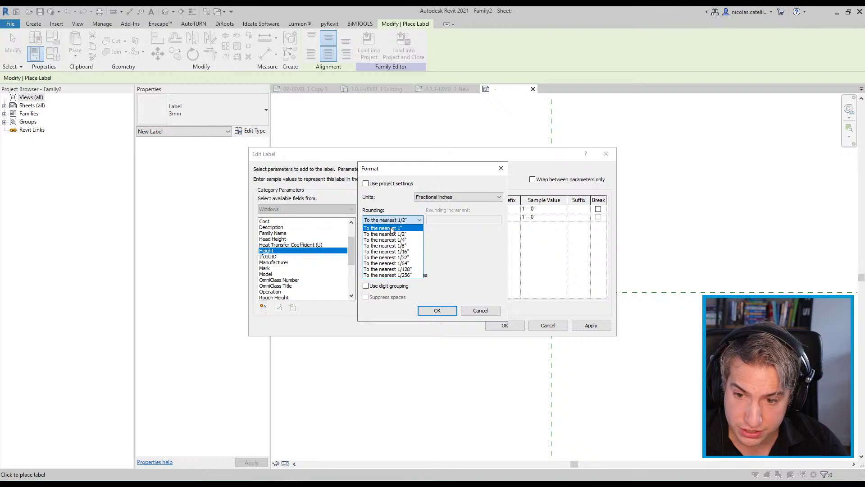
pyautogui.click(400, 226)
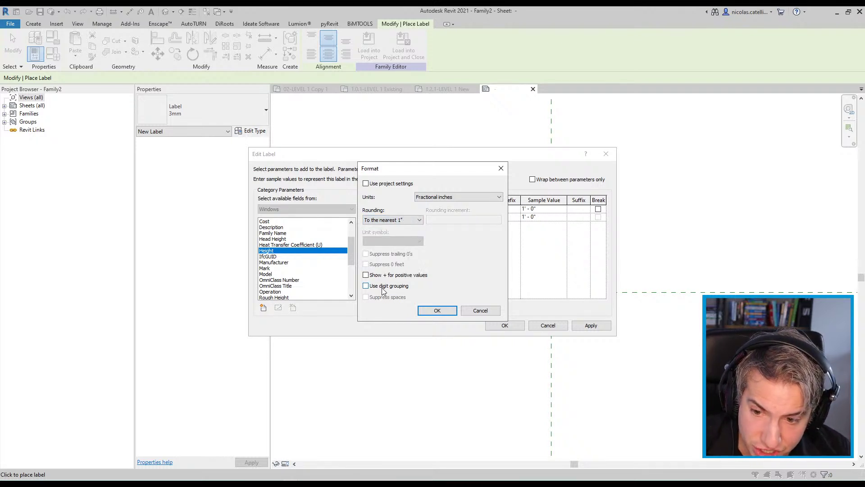
pyautogui.click(436, 310)
# - Override the Height parameter's project unit format with fractional inches, rounded to the nearest 1"
pyautogui.click(436, 217)
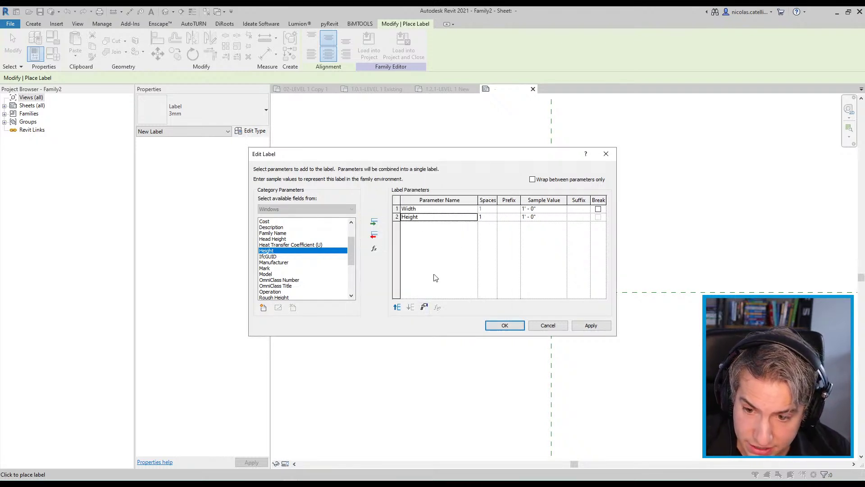
pyautogui.click(425, 308)
pyautogui.click(380, 184)
pyautogui.click(429, 197)
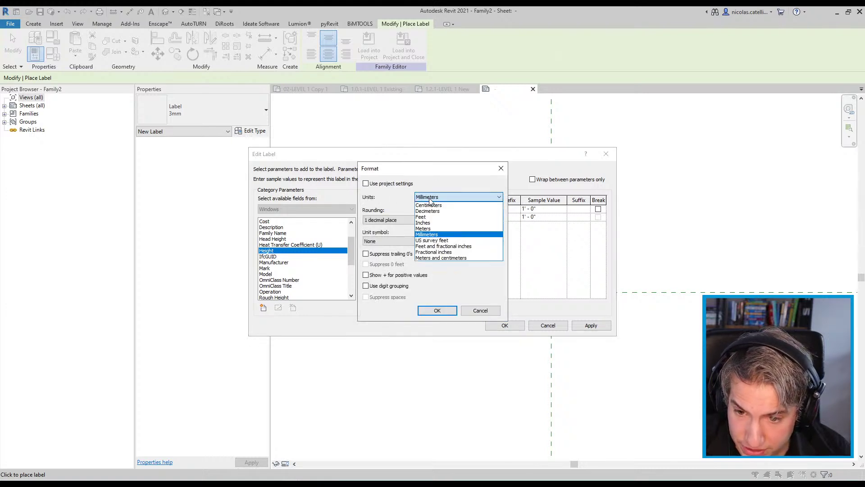
pyautogui.click(453, 252)
pyautogui.click(392, 219)
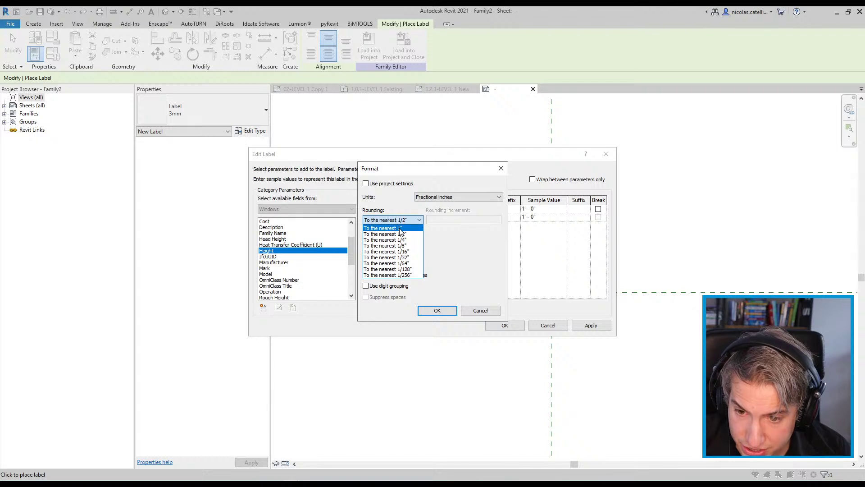
pyautogui.click(400, 228)
pyautogui.click(437, 310)
# - Set the sample values to 84" for Width and 96" for Height, add an x suffix to Width, and finish placing the label
pyautogui.click(546, 209)
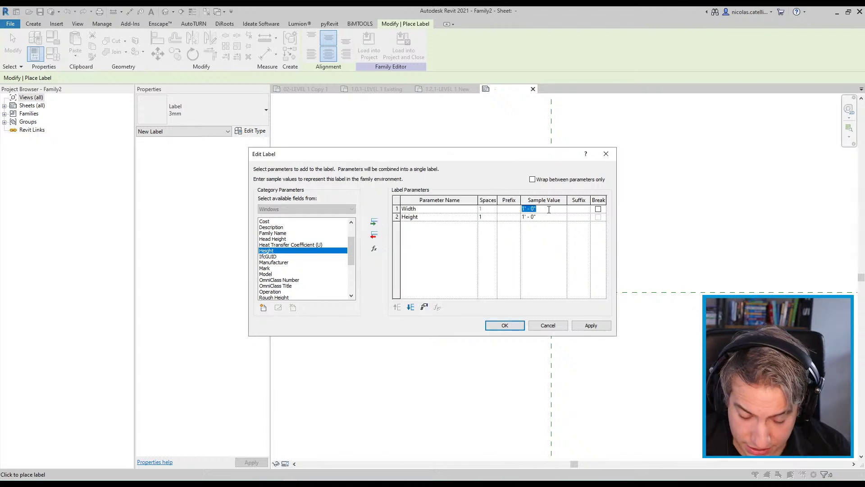
pyautogui.write('84')
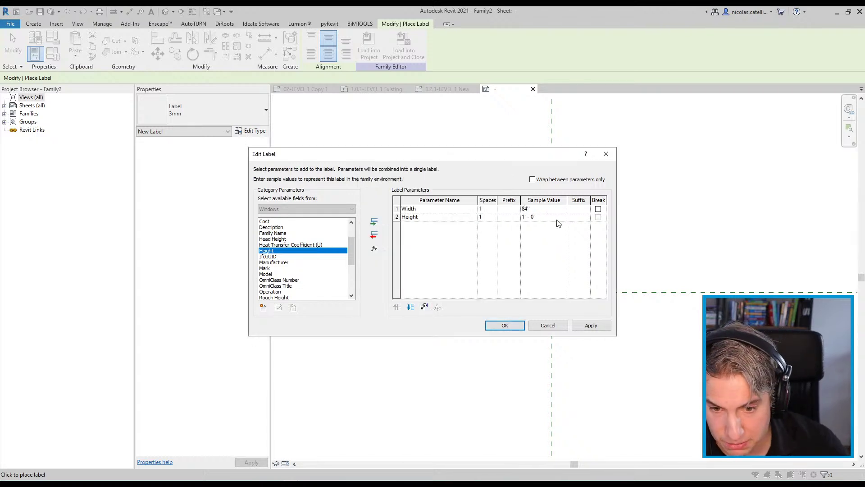
pyautogui.click(553, 218)
pyautogui.write('96')
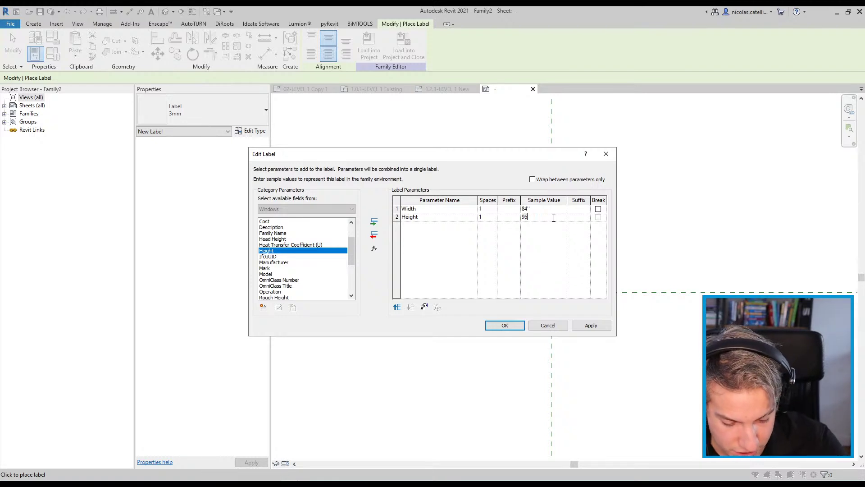
pyautogui.click(579, 209)
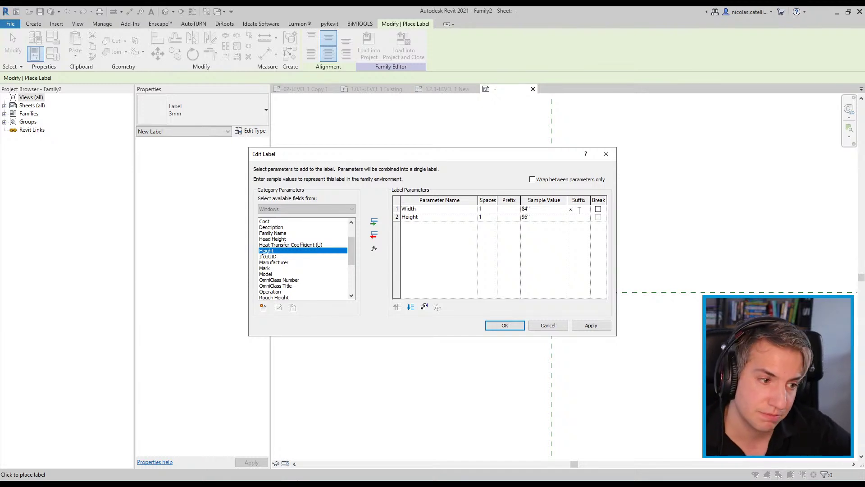
pyautogui.click(505, 326)
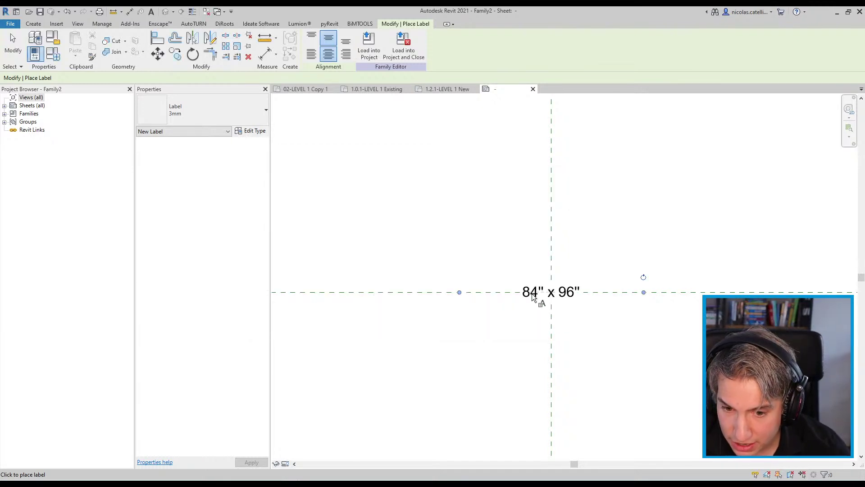
pyautogui.press('Escape')
# - Reopen the label for editing and define a calculated value named Area with the Area type
pyautogui.click(563, 305)
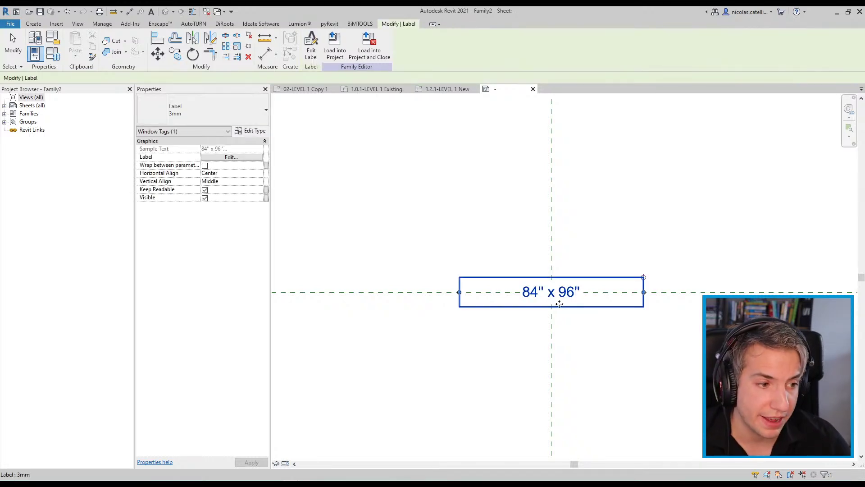
pyautogui.click(310, 53)
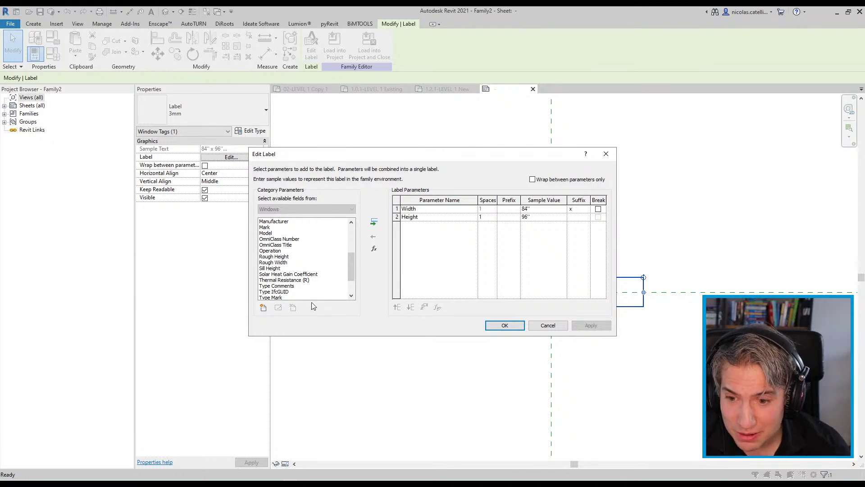
pyautogui.scroll(4, 301, 247)
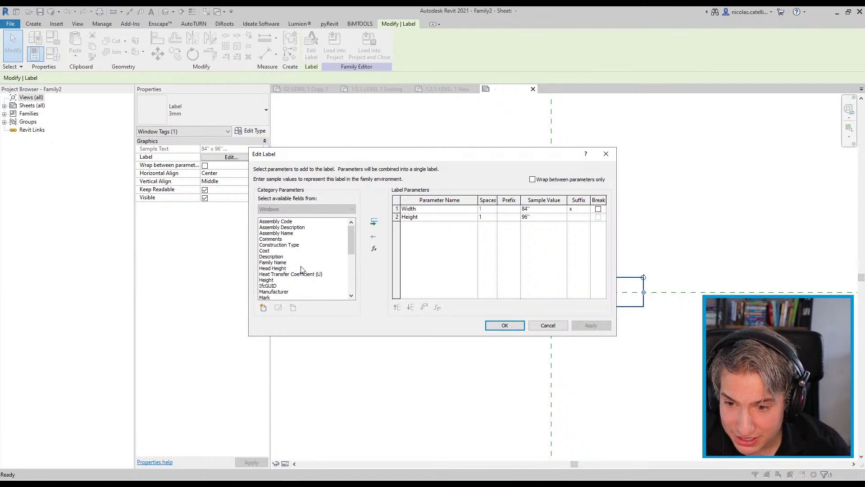
pyautogui.click(302, 246)
pyautogui.click(428, 209)
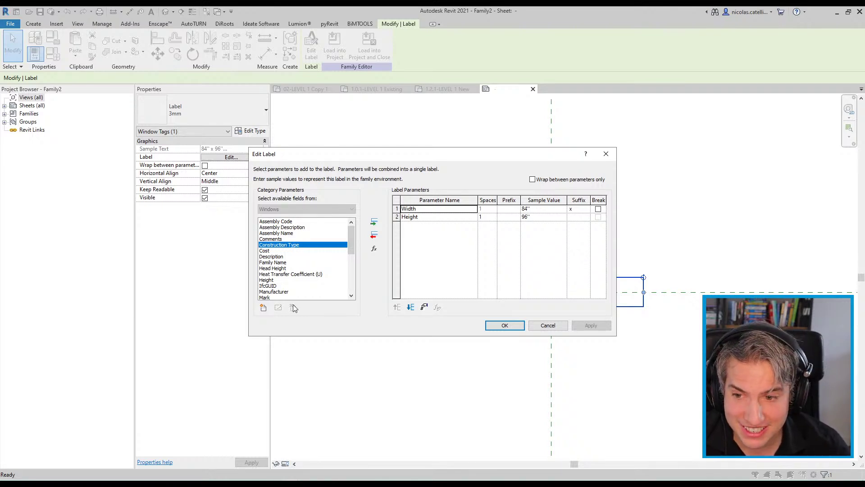
pyautogui.click(374, 249)
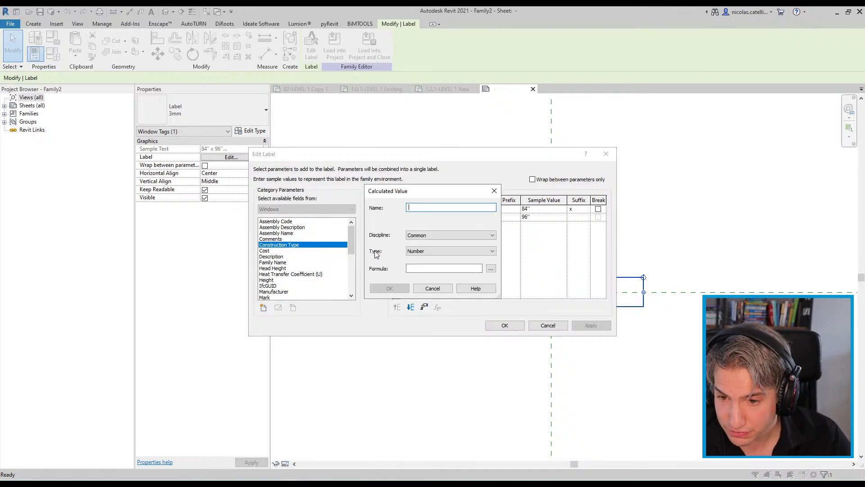
pyautogui.moveTo(434, 195); pyautogui.dragTo(515, 200)
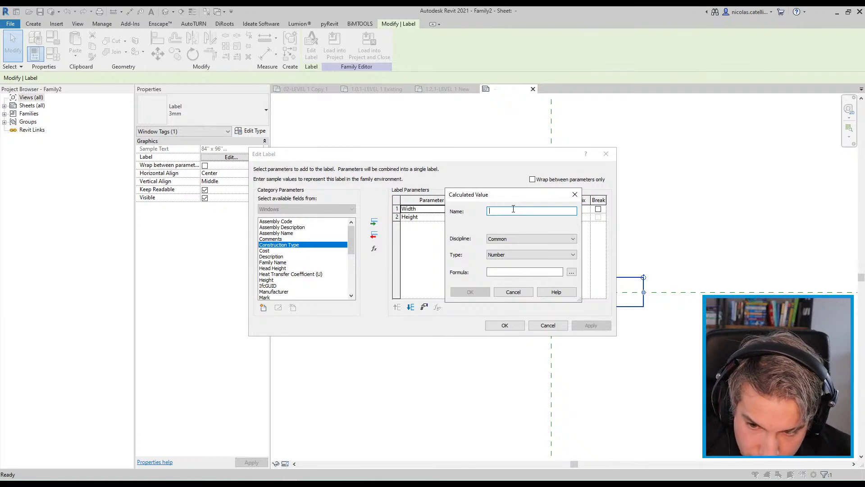
pyautogui.write('Area')
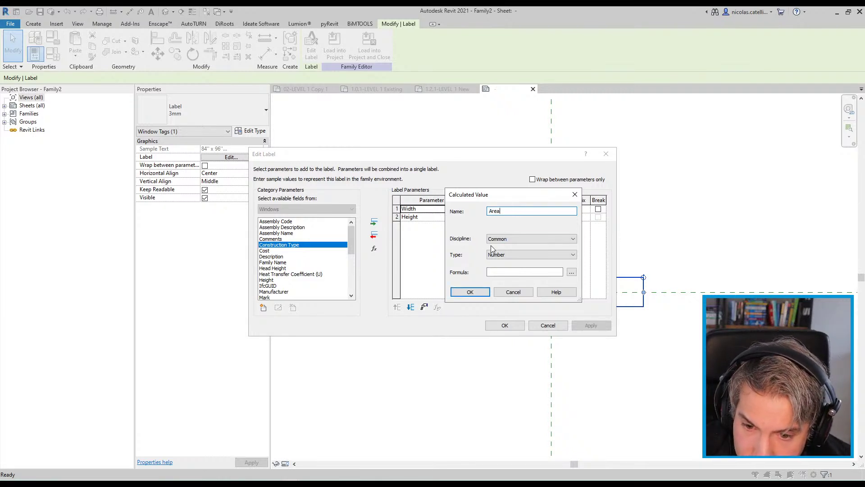
pyautogui.click(496, 255)
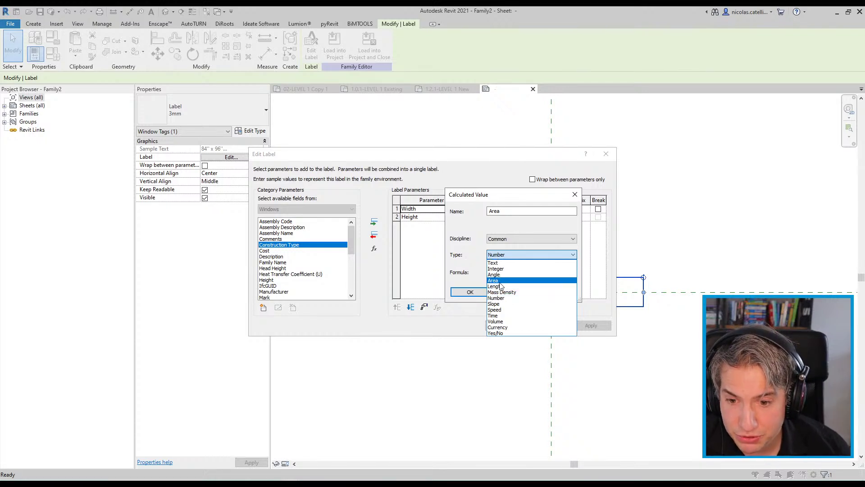
pyautogui.click(495, 281)
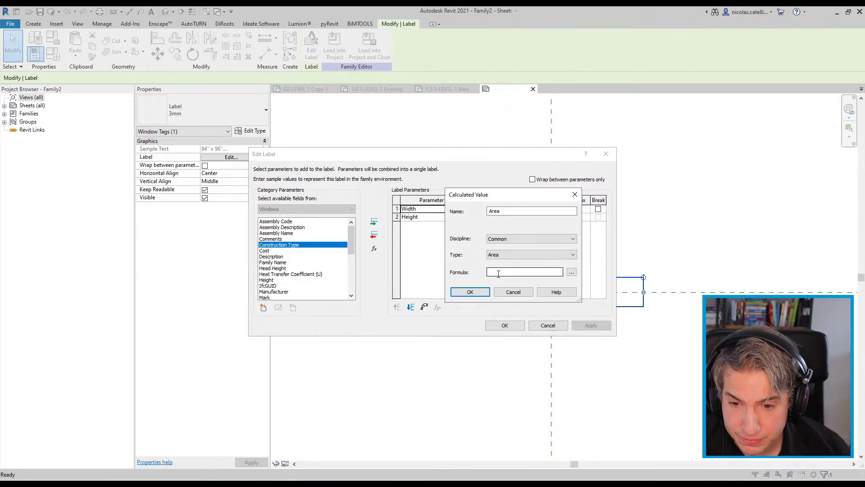
# - Build the calculated value's formula as Width*Height from the available fields and add it to the label
pyautogui.click(572, 272)
pyautogui.scroll(-5, 491, 274)
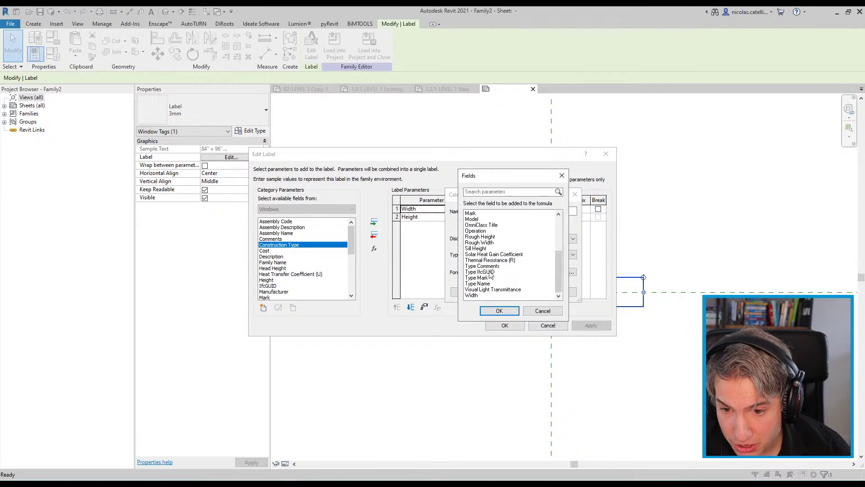
pyautogui.click(478, 295)
pyautogui.click(500, 310)
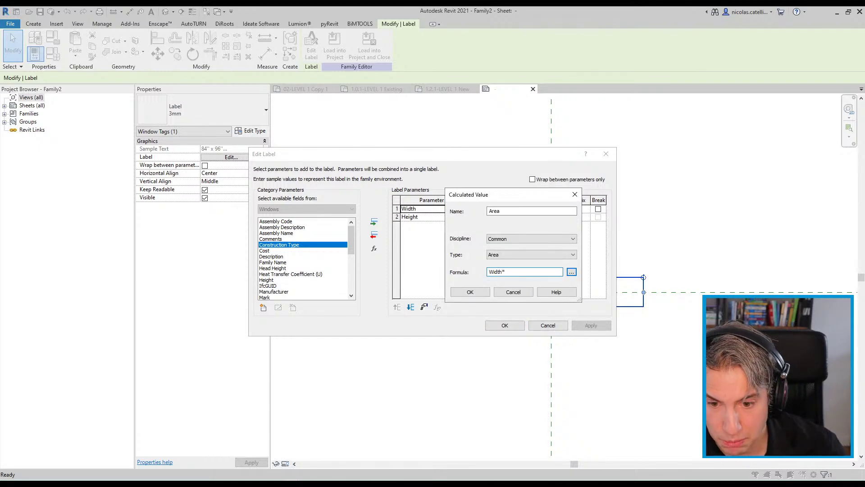
pyautogui.click(571, 272)
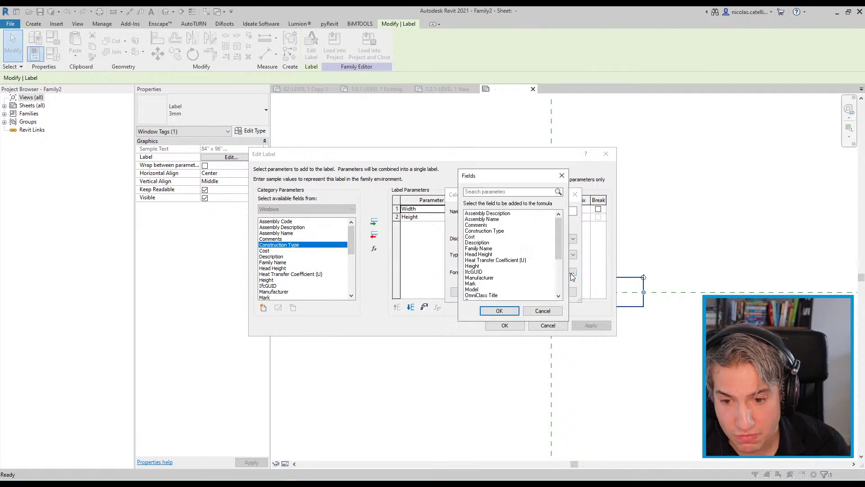
pyautogui.click(484, 265)
pyautogui.click(500, 311)
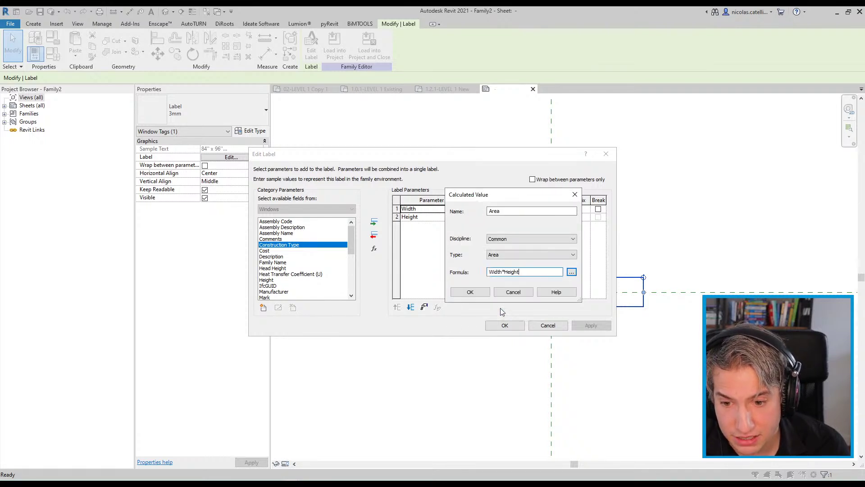
pyautogui.click(471, 292)
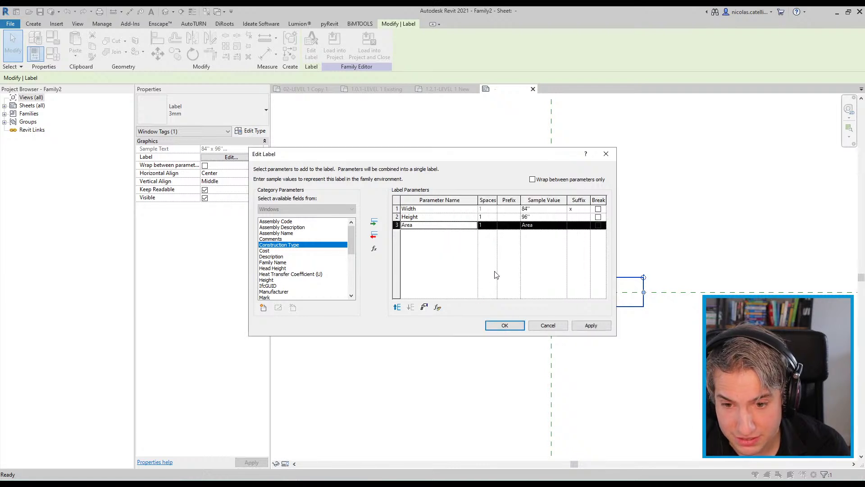
# - Add an = suffix to the Height parameter and apply the label changes
pyautogui.click(578, 218)
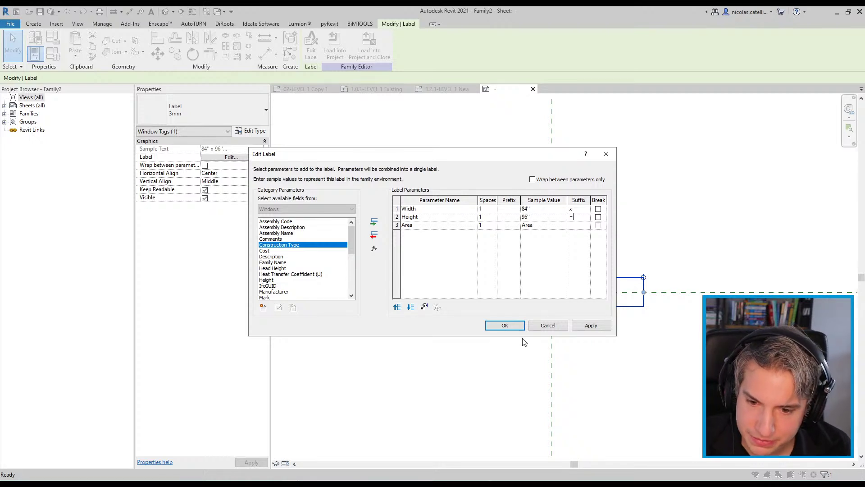
pyautogui.click(590, 328)
pyautogui.click(508, 329)
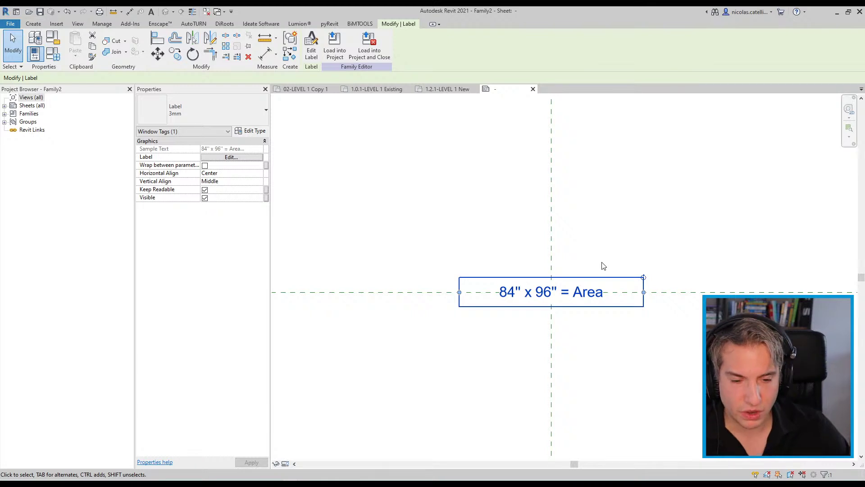
# - Format the label's Area value independently of project settings in square feet with the SF symbol and suppressed trailing zeros, and apply it
pyautogui.click(312, 45)
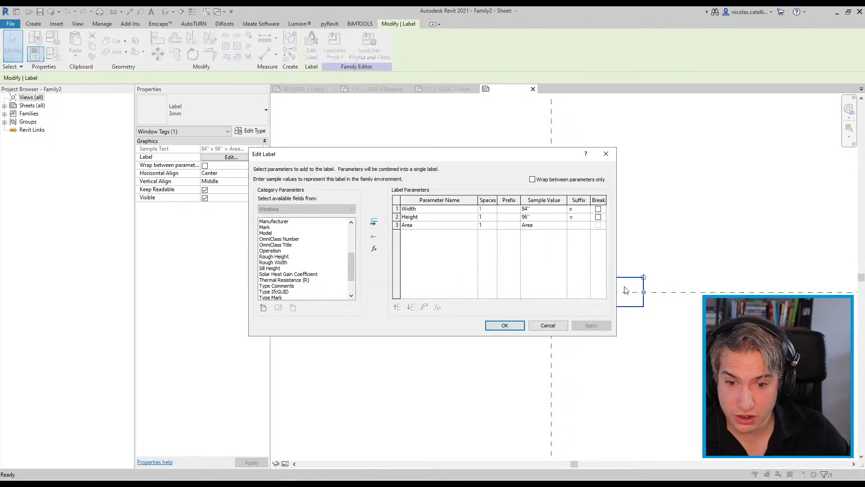
pyautogui.click(425, 226)
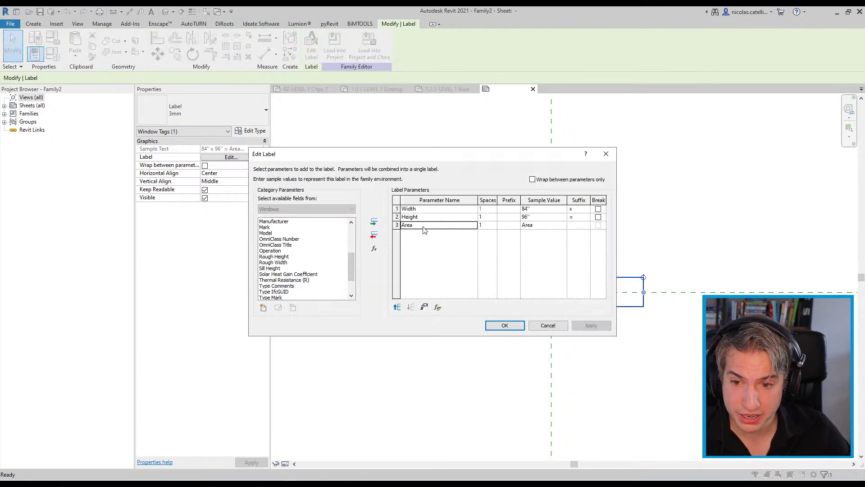
pyautogui.click(425, 308)
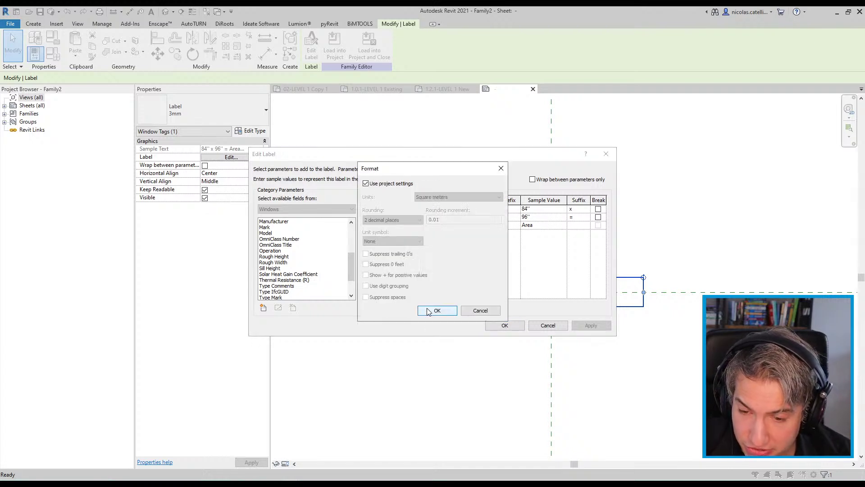
pyautogui.click(377, 184)
pyautogui.click(437, 200)
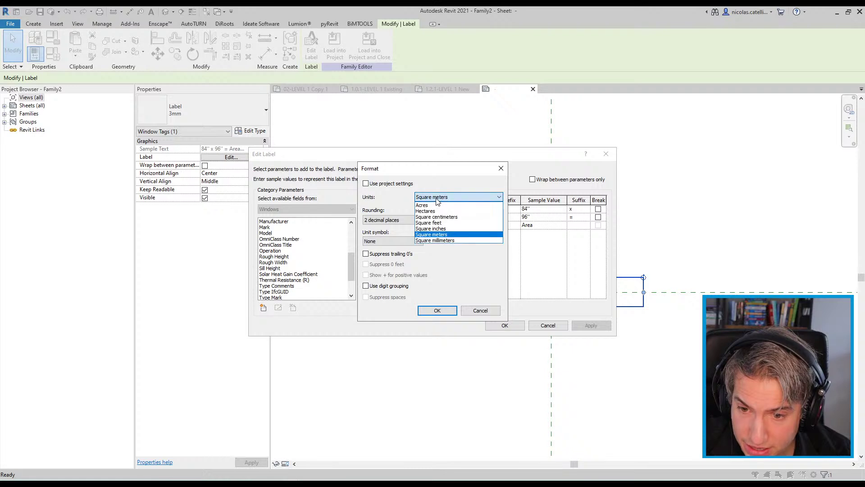
pyautogui.click(440, 223)
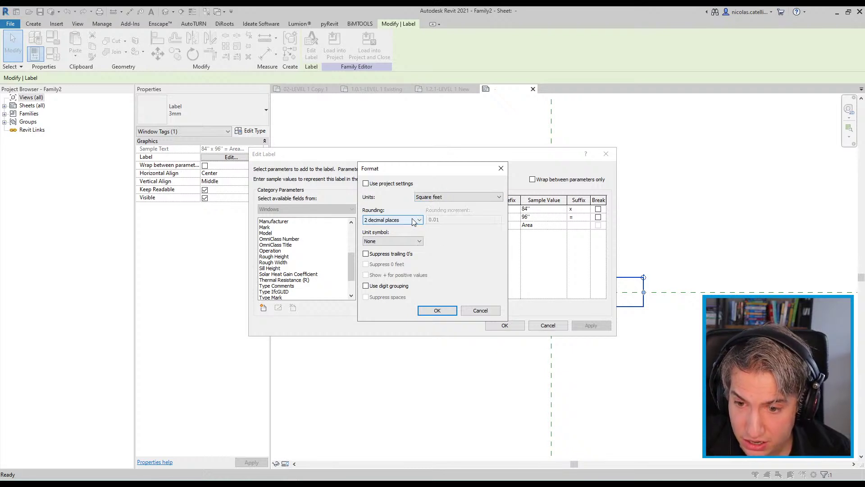
pyautogui.click(407, 242)
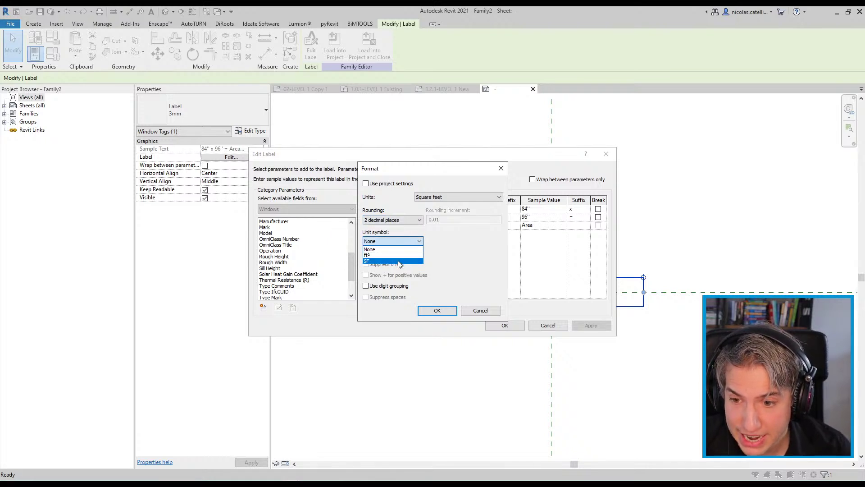
pyautogui.click(399, 261)
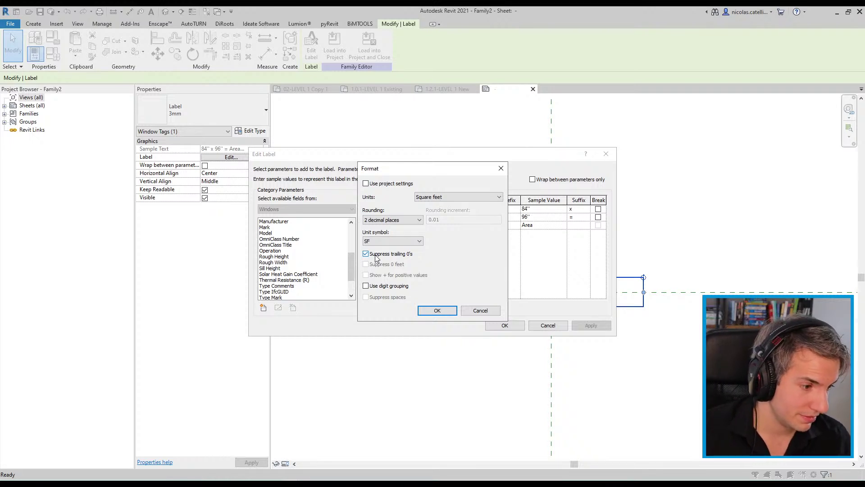
pyautogui.click(439, 310)
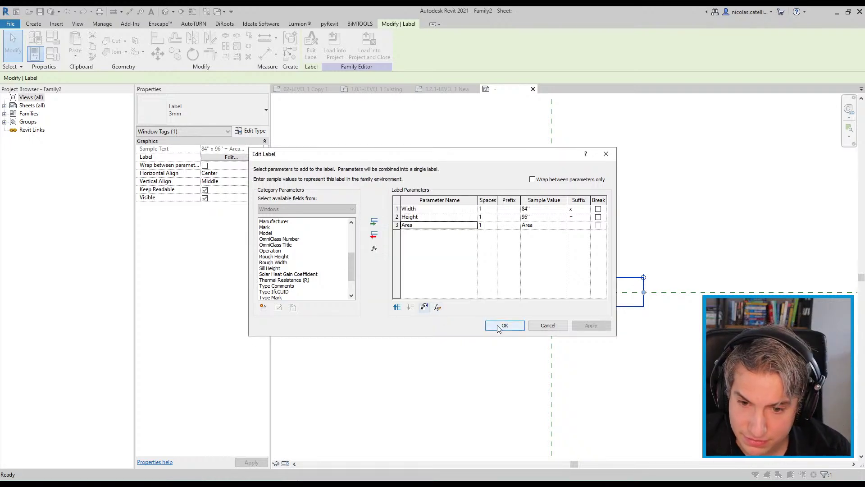
pyautogui.click(500, 325)
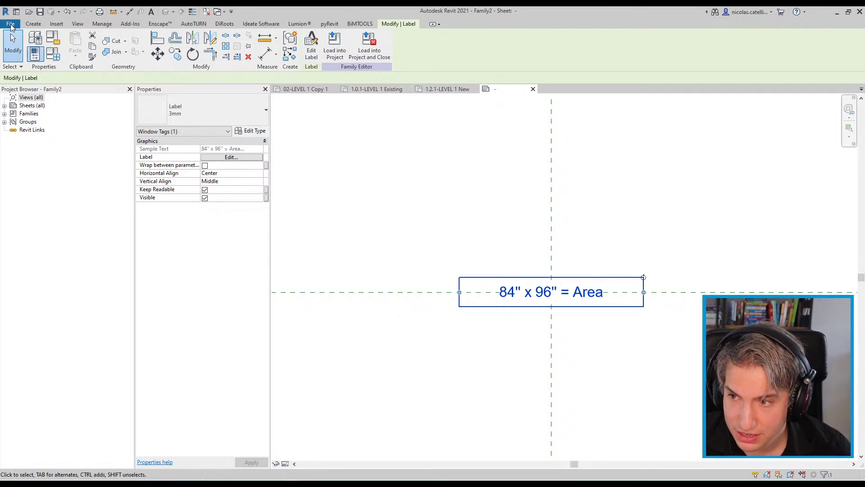
# - Save the family to the Desktop as WINDOW-tag and load it into the RP_New-File-2021-Imp.rvt project, closing the family
pyautogui.click(11, 24)
pyautogui.moveTo(47, 134)
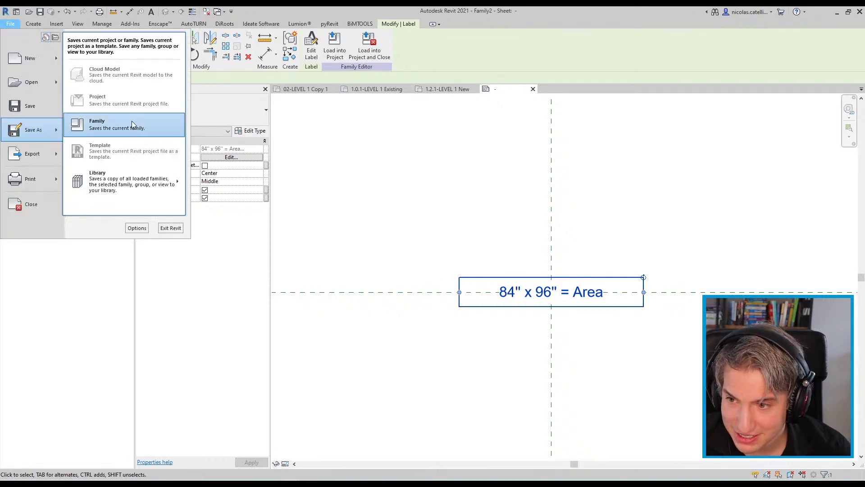
pyautogui.click(95, 122)
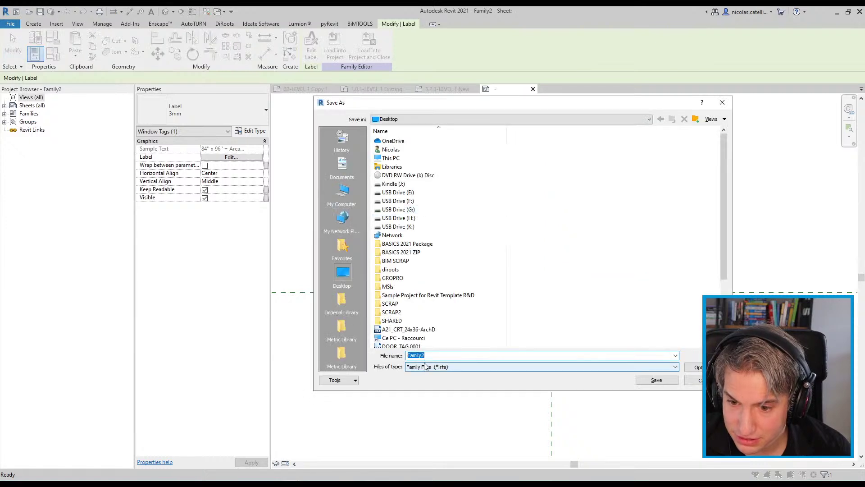
pyautogui.write('WINDOW-tag')
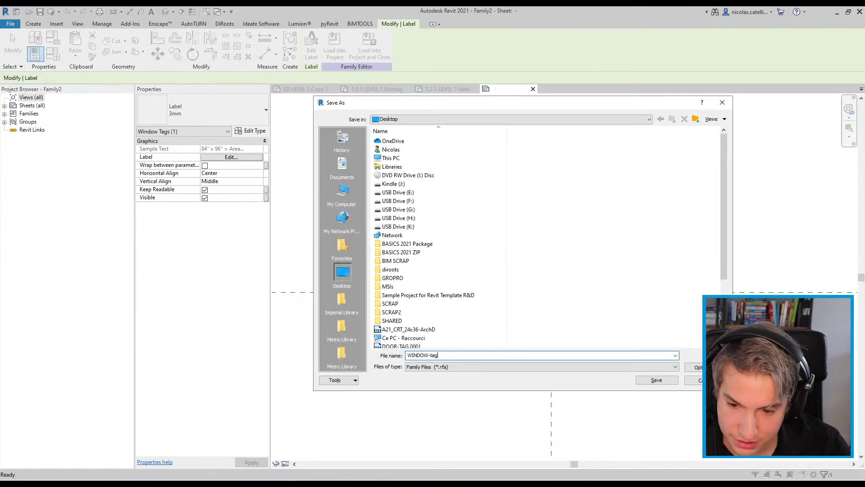
pyautogui.press('Return')
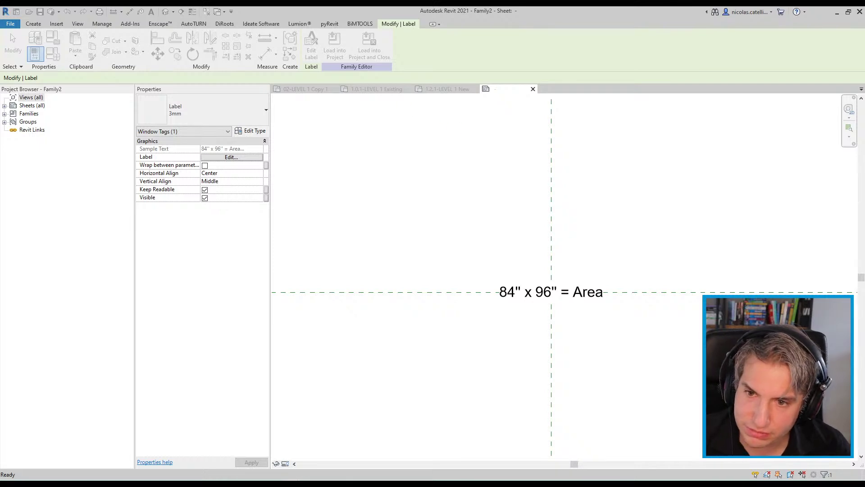
pyautogui.click(367, 51)
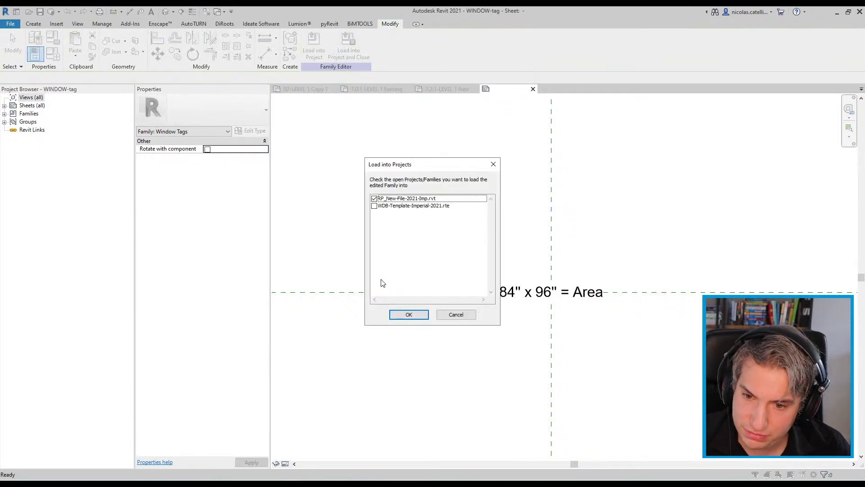
pyautogui.click(408, 314)
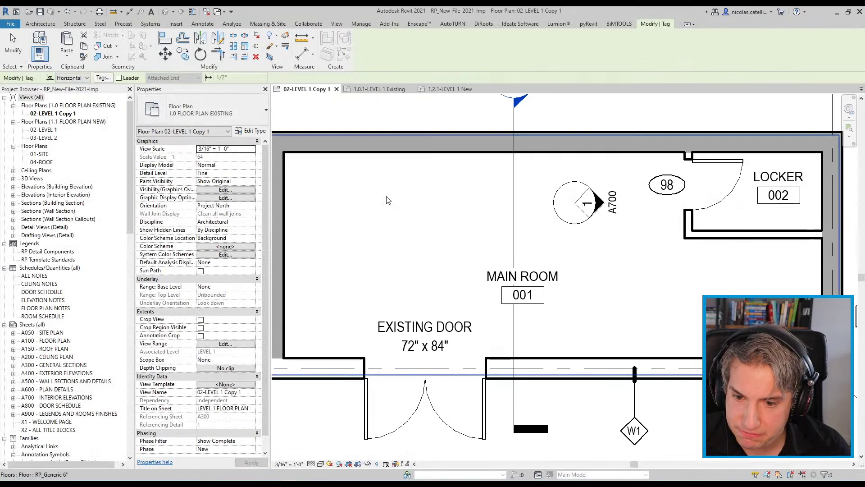
# - Delete the existing F2 tag beside the window in the exterior wall below the LOCKER room
pyautogui.scroll(-3, 530, 276)
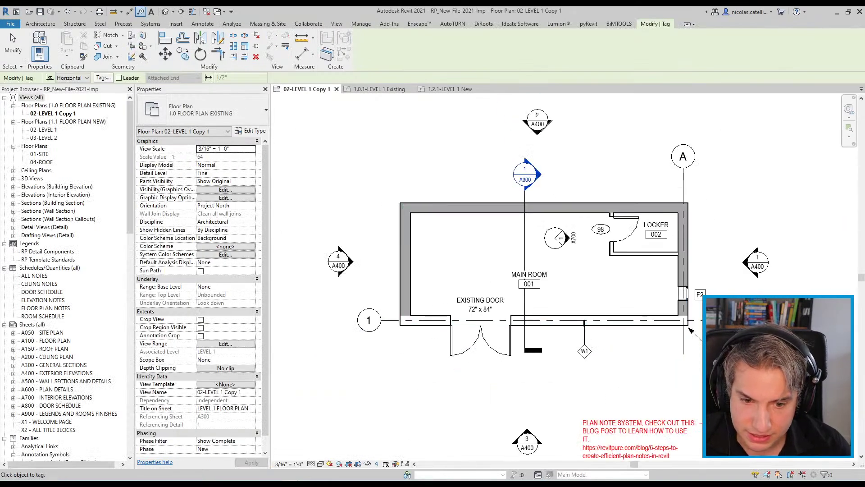
pyautogui.press('Escape')
pyautogui.click(700, 294)
pyautogui.scroll(4, 698, 295)
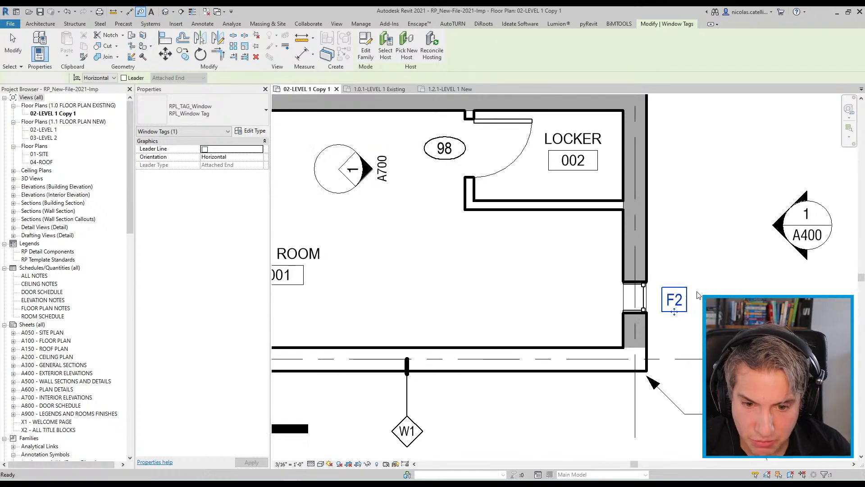
pyautogui.press('Delete')
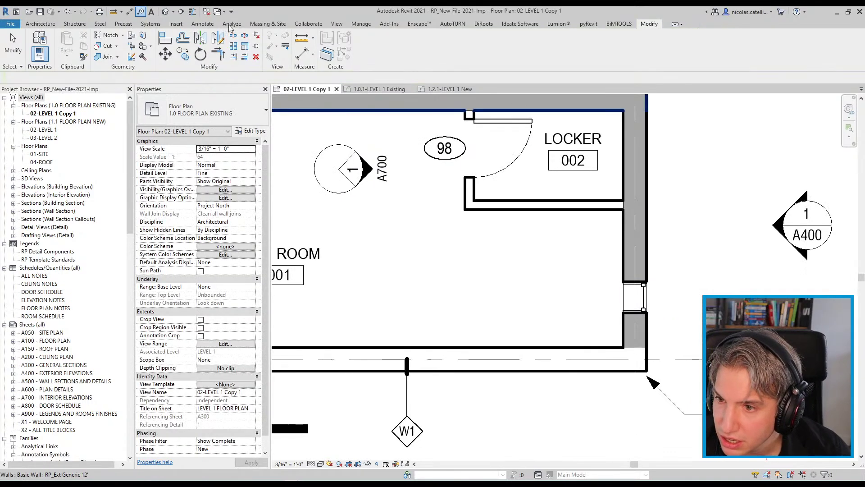
# - Tag that window by category with the newly loaded tag and move the nearby 1/A400 elevation marker clear of the tag
pyautogui.click(202, 24)
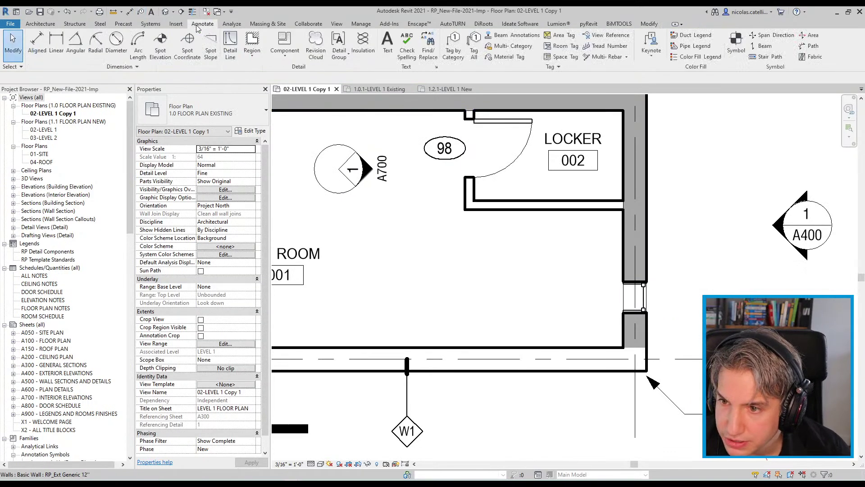
pyautogui.click(459, 55)
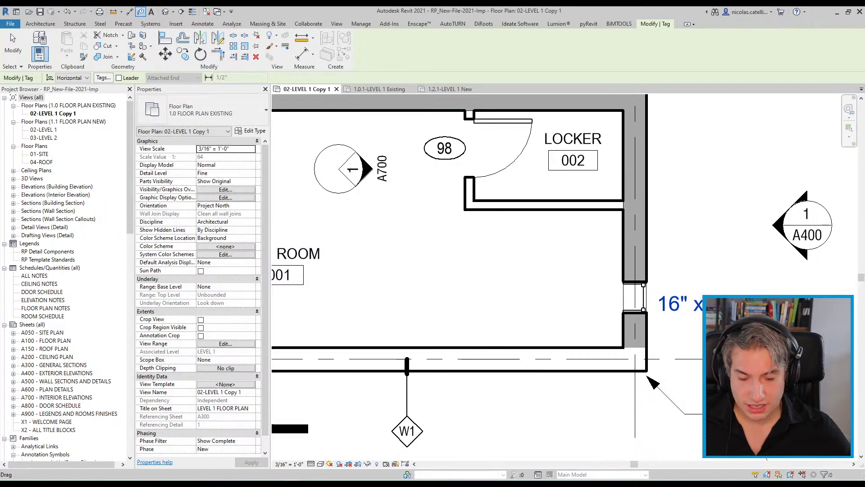
pyautogui.moveTo(775, 254); pyautogui.dragTo(684, 264, button='middle')
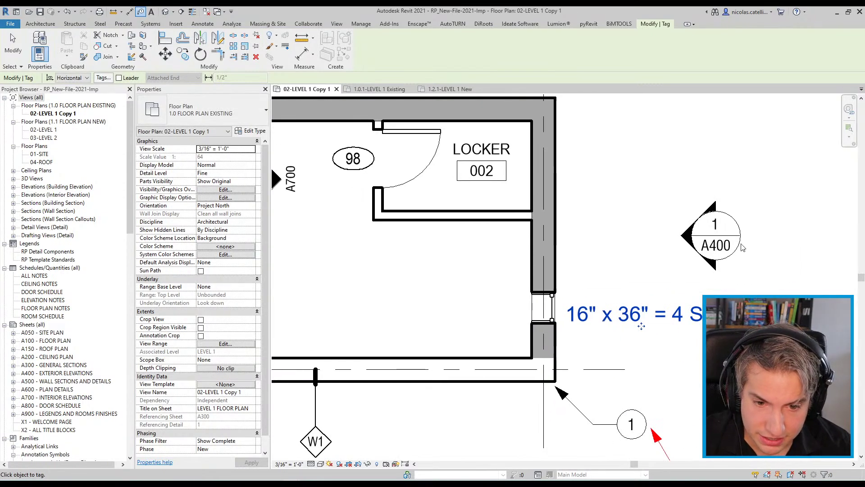
pyautogui.press('Escape')
pyautogui.press('Escape')
pyautogui.click(734, 219)
pyautogui.moveTo(735, 219); pyautogui.dragTo(810, 166)
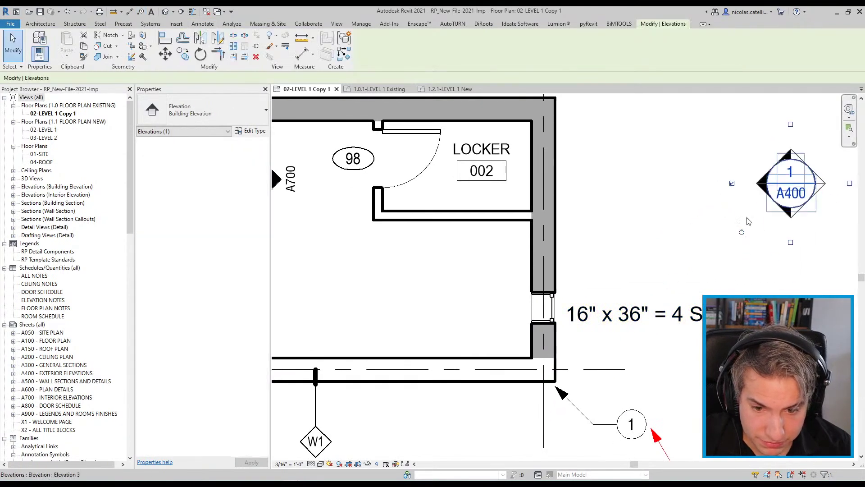
# - Open the placed tag's family for editing and set its label type to 2.4 mm text size and the Arial Narrow font
pyautogui.click(641, 324)
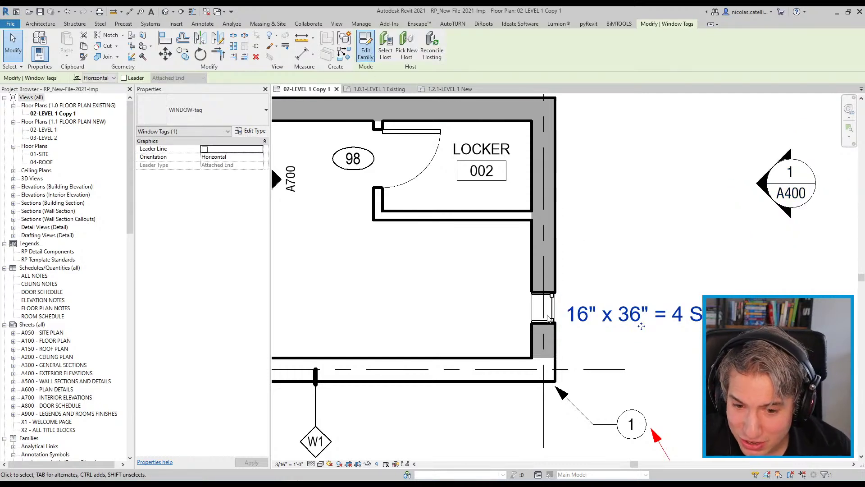
pyautogui.doubleClick(641, 325)
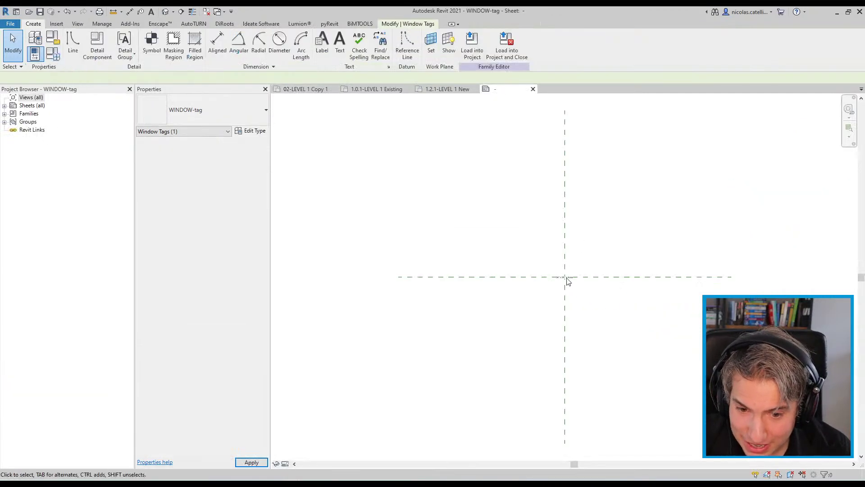
pyautogui.click(541, 280)
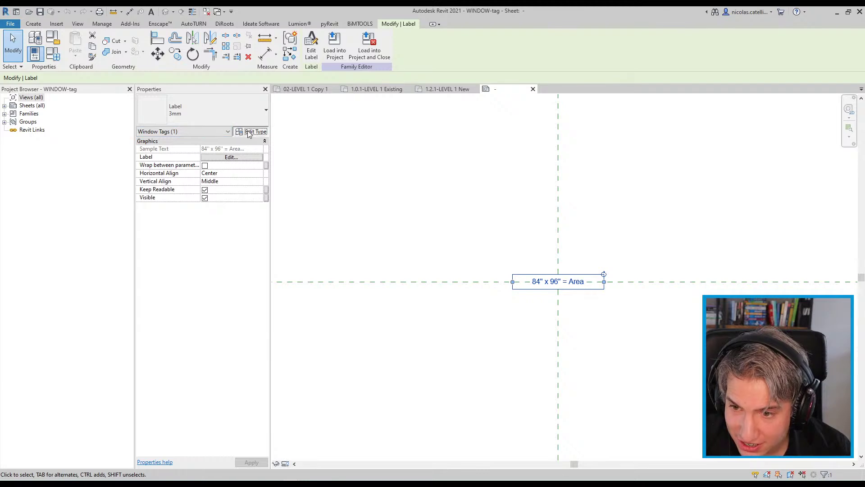
pyautogui.click(250, 132)
pyautogui.click(618, 264)
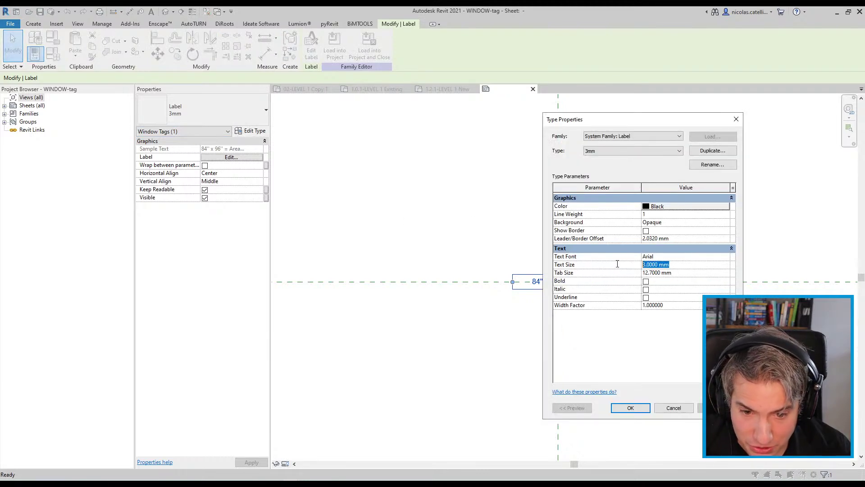
pyautogui.write('2.4000 ')
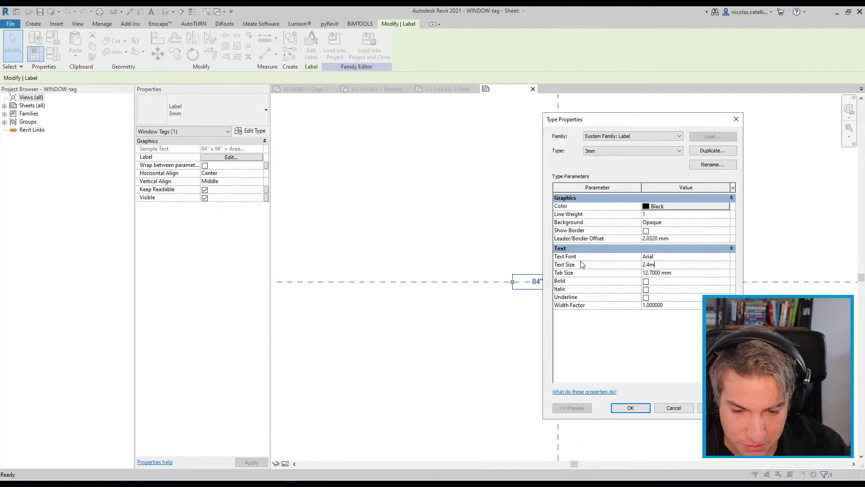
pyautogui.write('m')
pyautogui.press('Return')
pyautogui.click(731, 257)
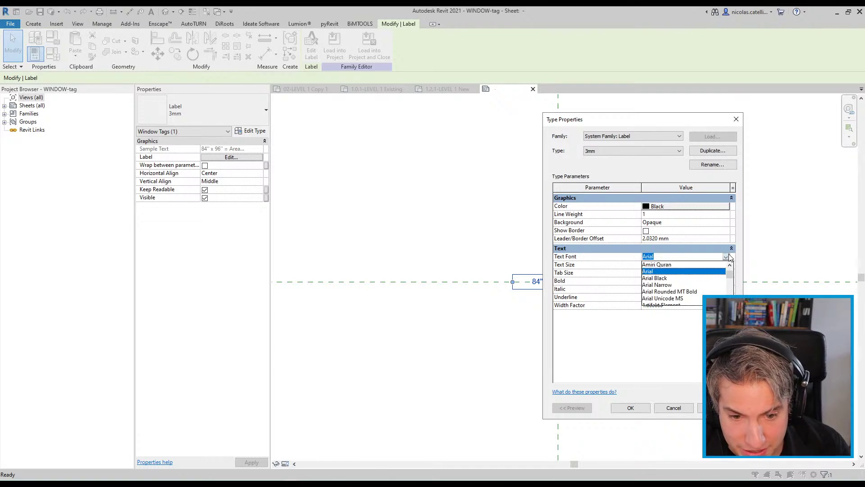
pyautogui.click(700, 285)
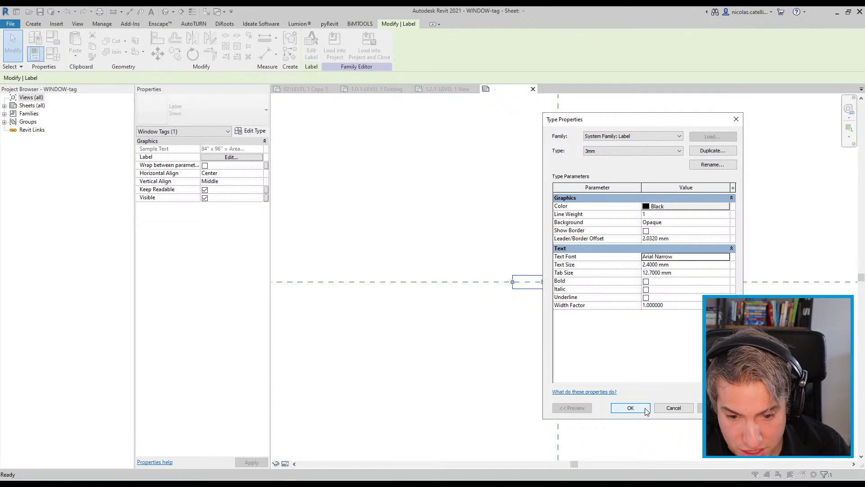
pyautogui.click(630, 408)
# - Reload the edited tag family into RP_New-File-2021-Imp.rvt, closing the family and overwriting the existing version
pyautogui.click(369, 49)
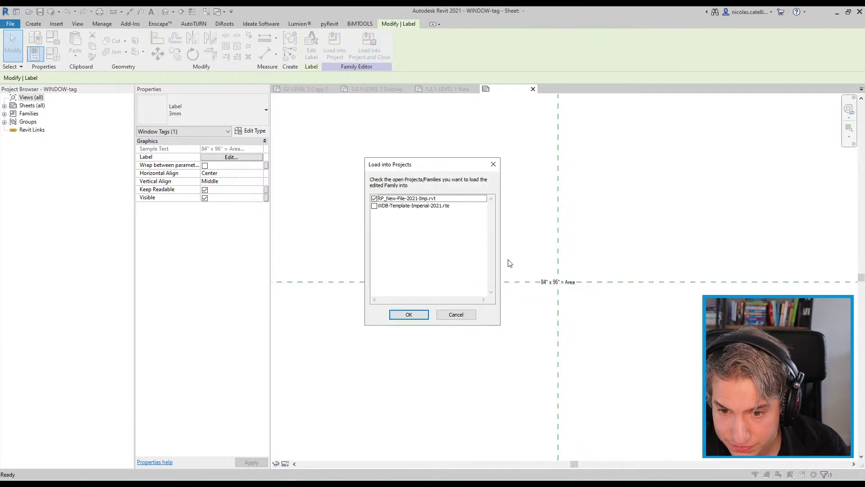
pyautogui.click(420, 316)
pyautogui.click(420, 248)
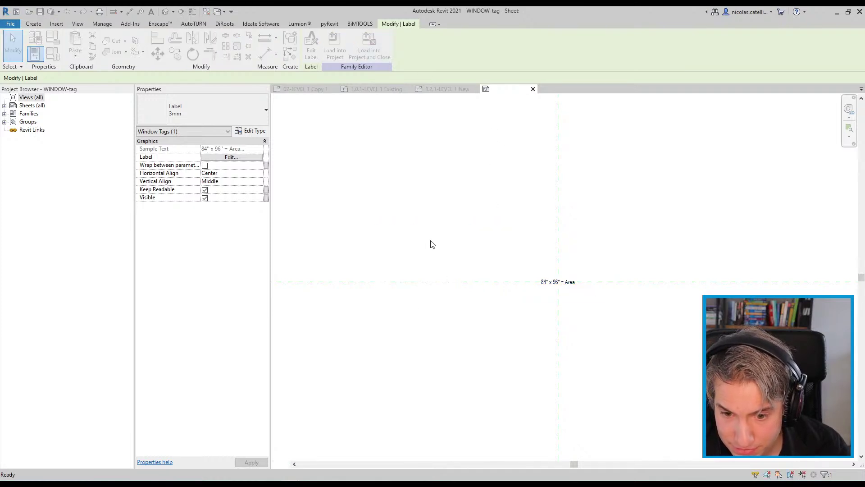
pyautogui.click(418, 252)
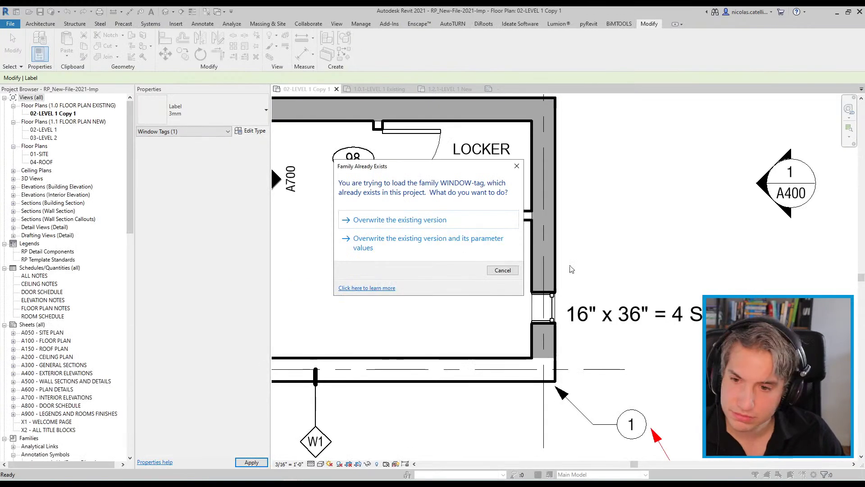
pyautogui.click(382, 219)
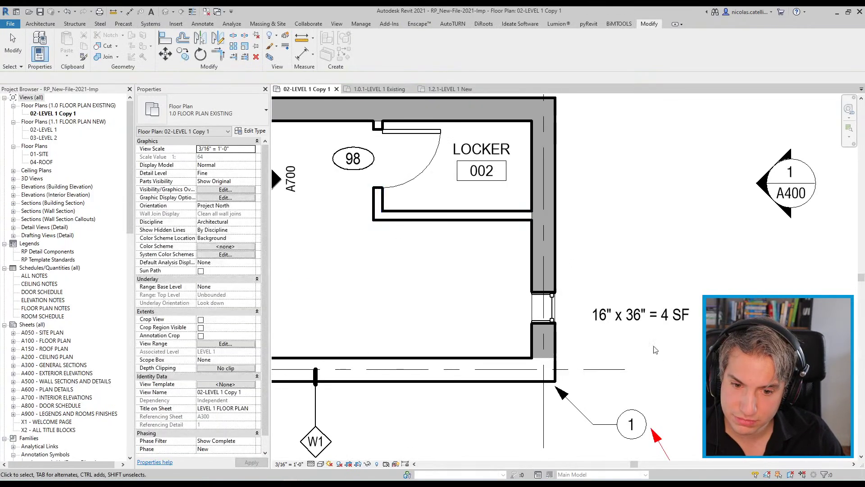
# - Set the window tag's orientation to Vertical and move it close beside the window in the exterior wall
pyautogui.click(654, 323)
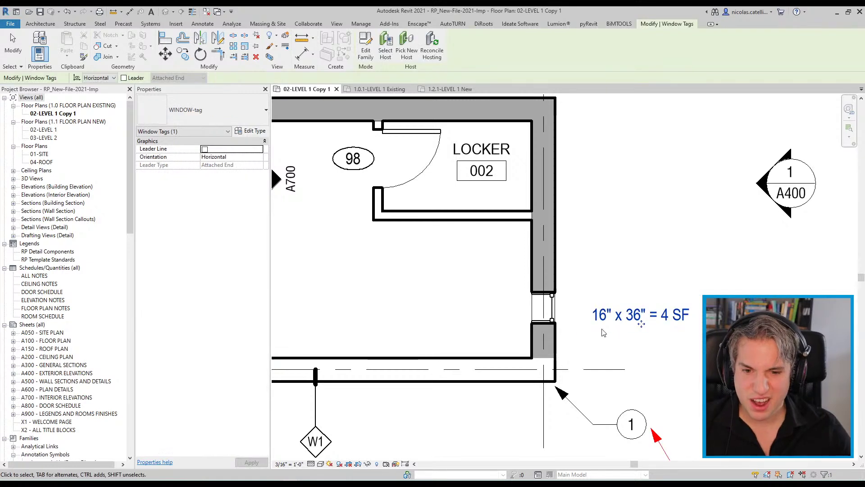
pyautogui.click(107, 80)
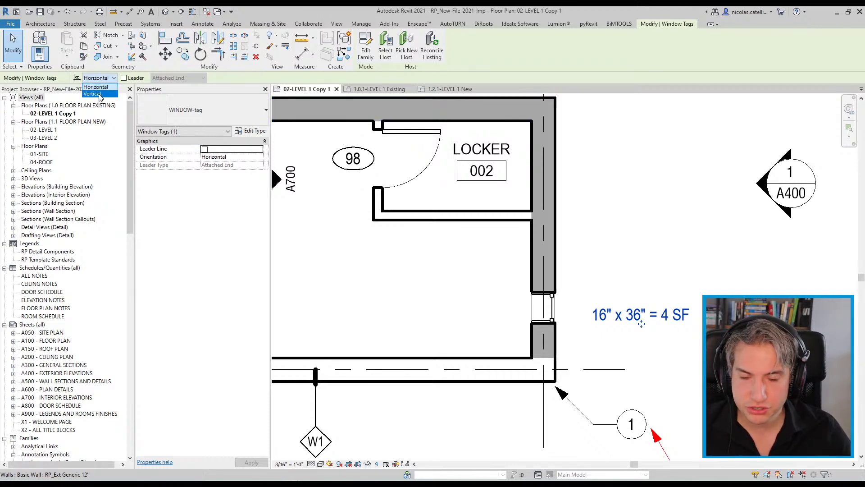
pyautogui.click(100, 93)
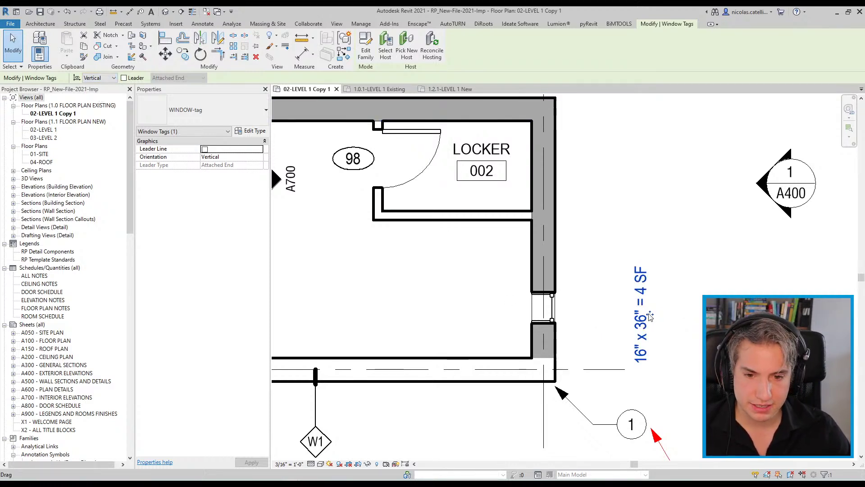
pyautogui.moveTo(635, 311); pyautogui.dragTo(576, 302)
pyautogui.press('Escape')
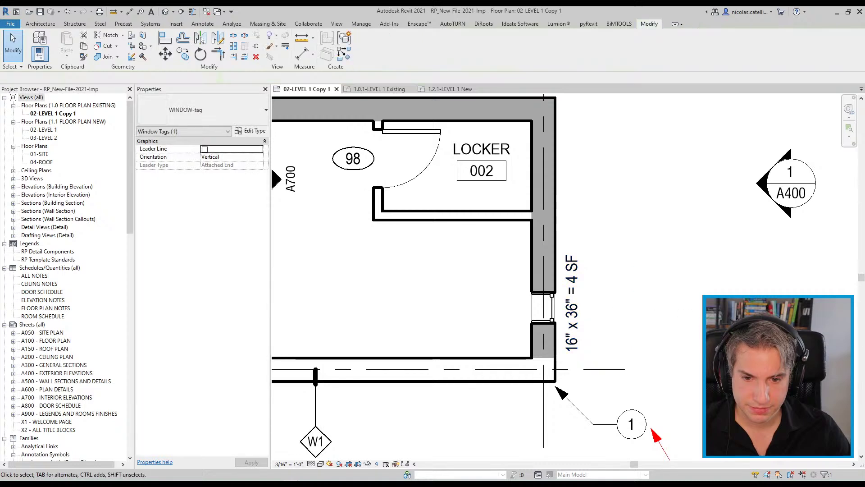
pyautogui.moveTo(394, 315); pyautogui.dragTo(647, 310, button='middle')
pyautogui.scroll(-1, 647, 310)
pyautogui.scroll(2, 434, 311)
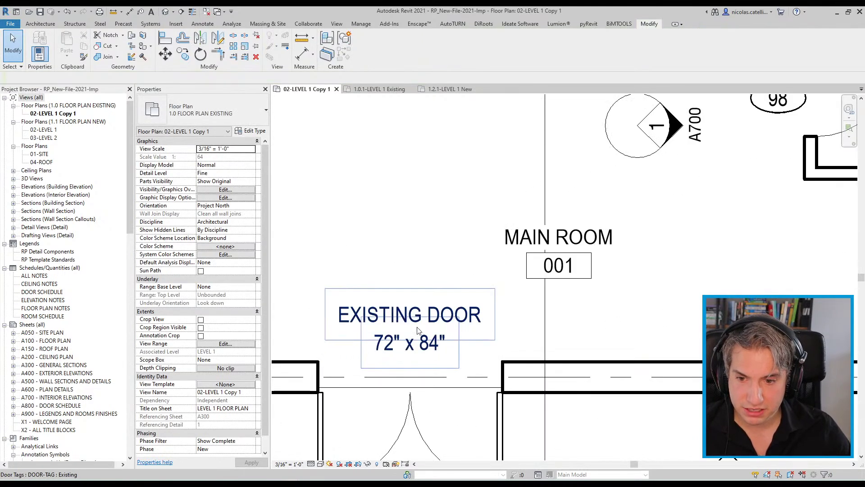
pyautogui.moveTo(580, 340); pyautogui.dragTo(386, 348, button='middle')
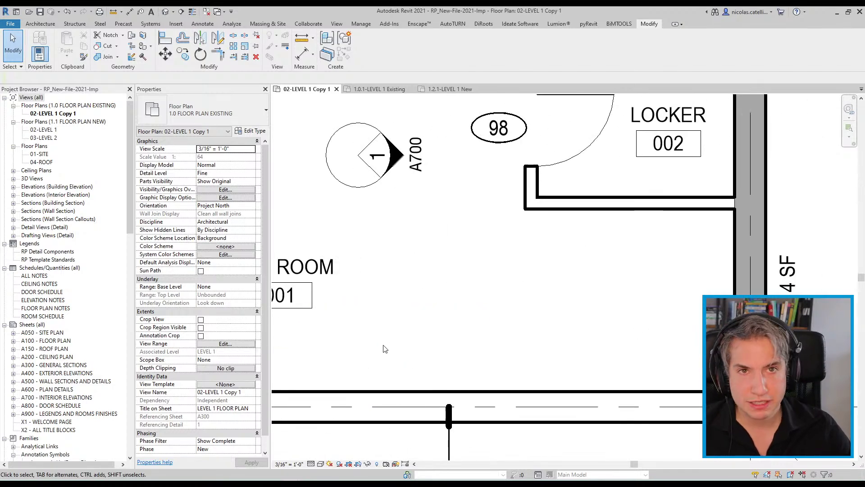
pyautogui.scroll(-2, 386, 349)
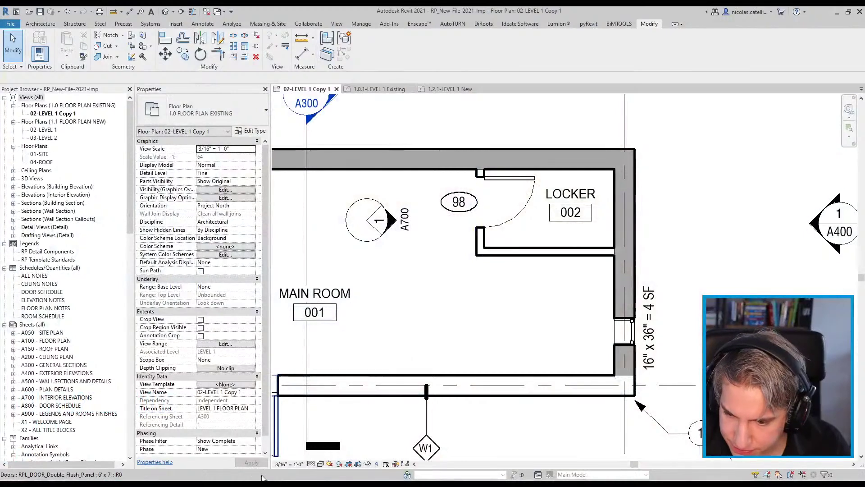
# - Switch to the PDF presentation to view the CREATE A CUSTOM ROOM TAG slide, and return to the Revit project
pyautogui.hotkey('alt', 'Tab')
pyautogui.scroll(-10, 270, 319)
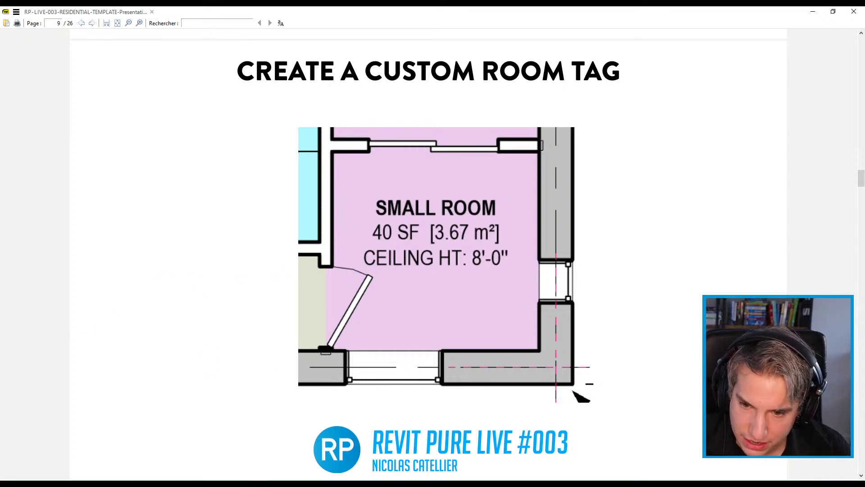
pyautogui.click(290, 484)
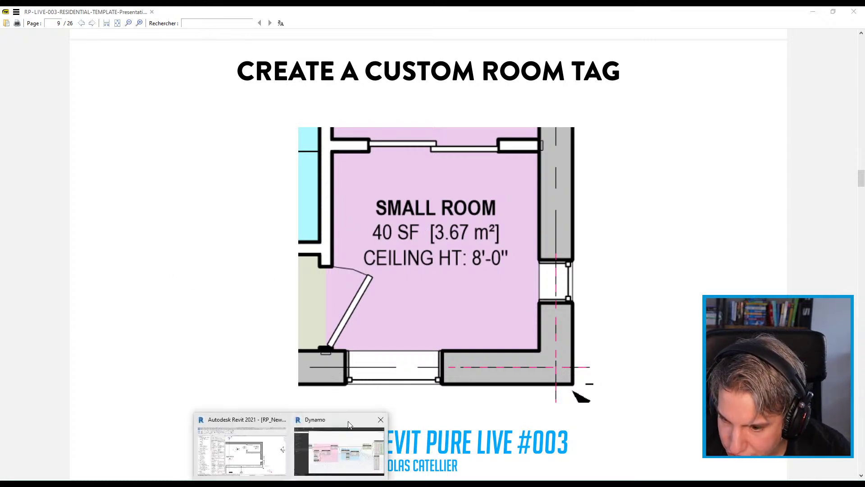
pyautogui.click(243, 452)
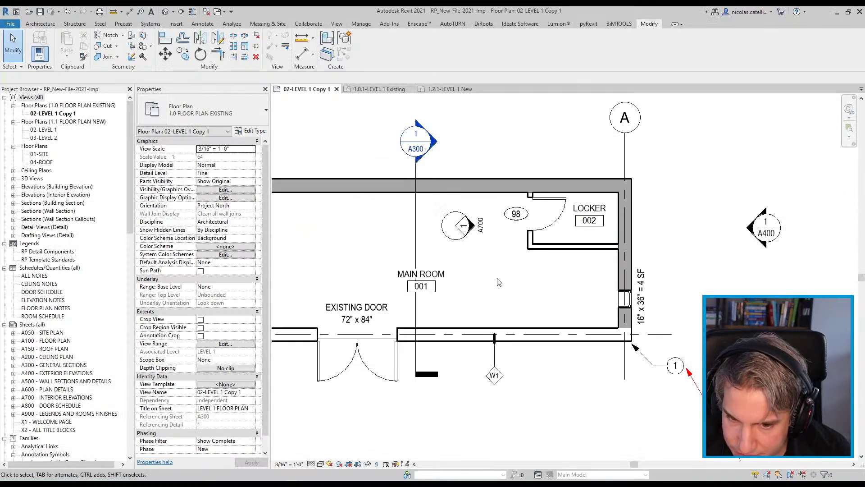
# - Open the family of the MAIN ROOM 001 room tag for editing
pyautogui.scroll(3, 437, 292)
pyautogui.click(429, 272)
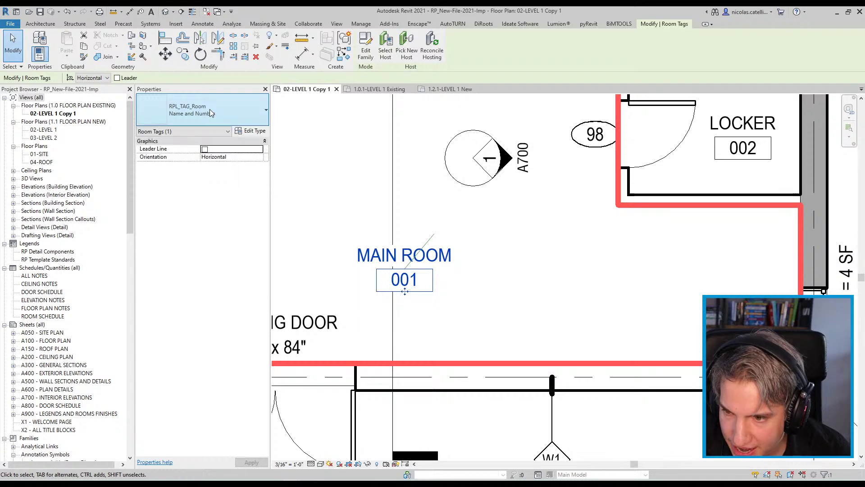
pyautogui.click(365, 50)
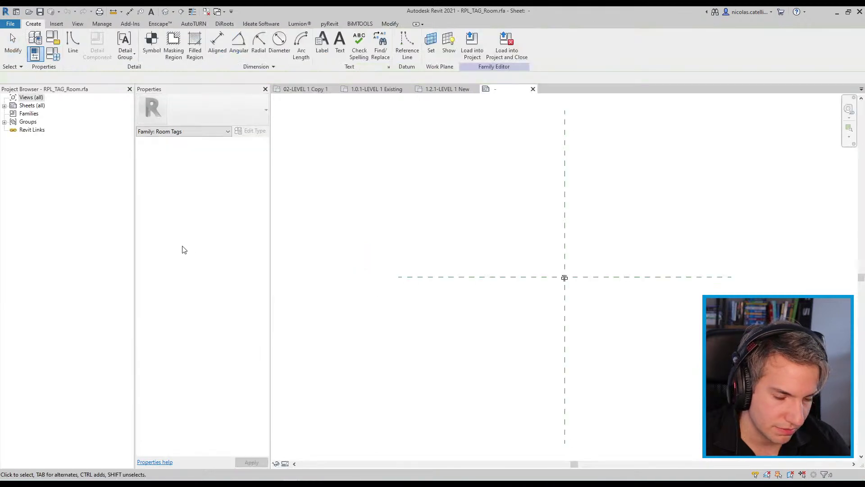
pyautogui.scroll(6, 662, 251)
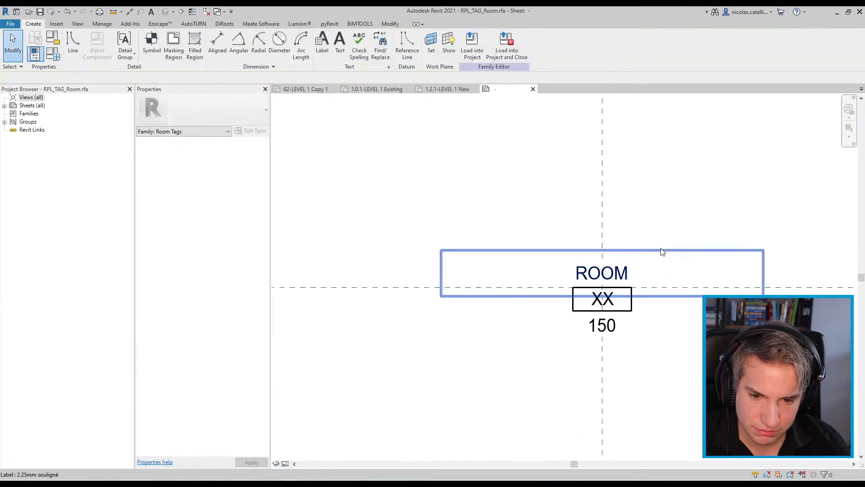
pyautogui.scroll(-2, 481, 285)
pyautogui.scroll(3, 506, 309)
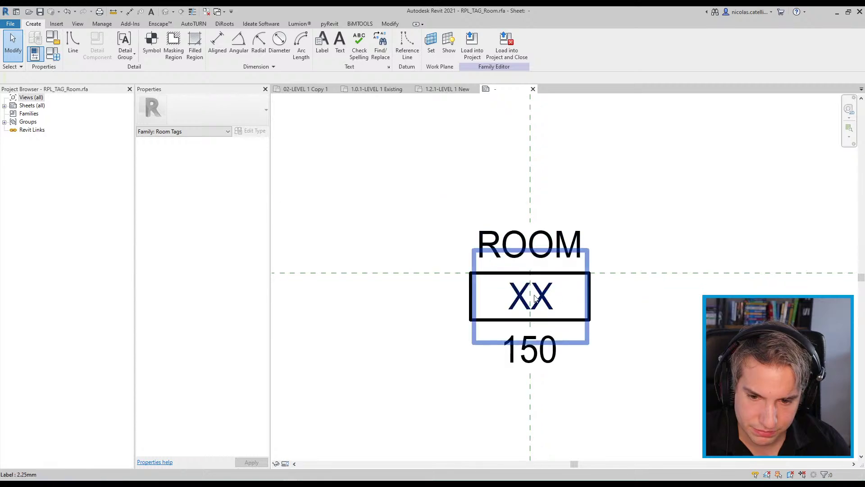
# - Examine the SMALL ROOM tag in the template's 1.2.1-LEVEL 1 New plan as a reference and return to the RPL_TAG_Room family
pyautogui.click(363, 89)
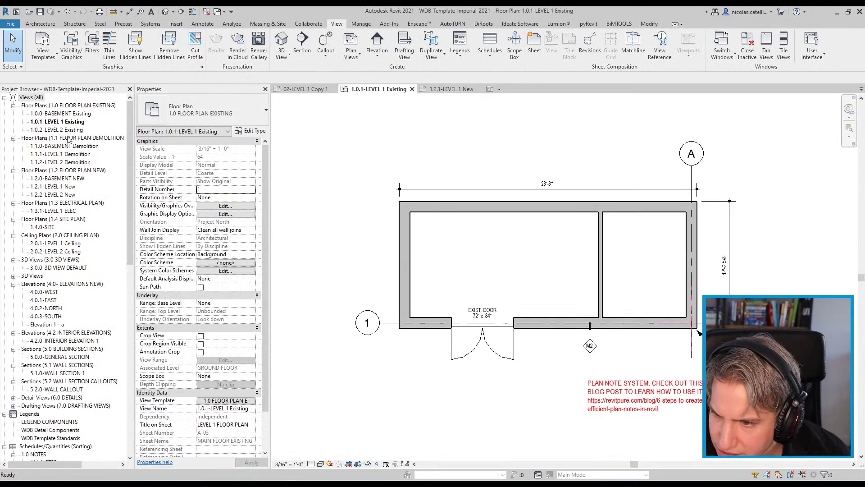
pyautogui.doubleClick(61, 187)
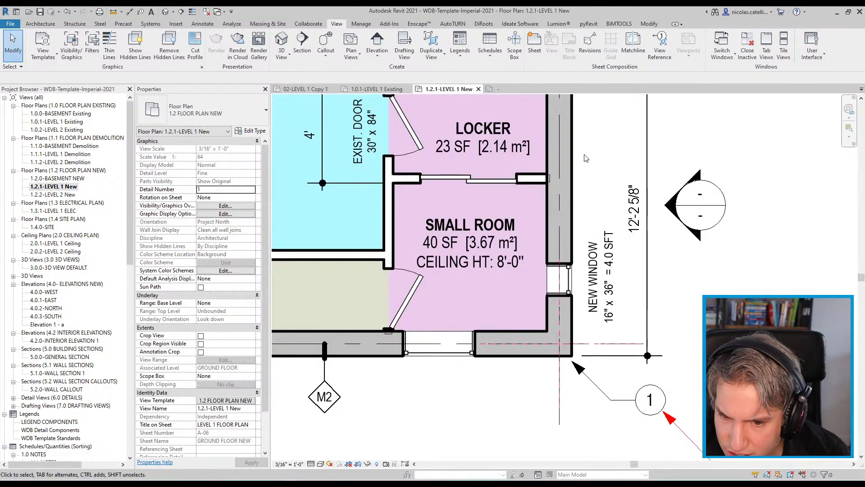
pyautogui.scroll(4, 517, 235)
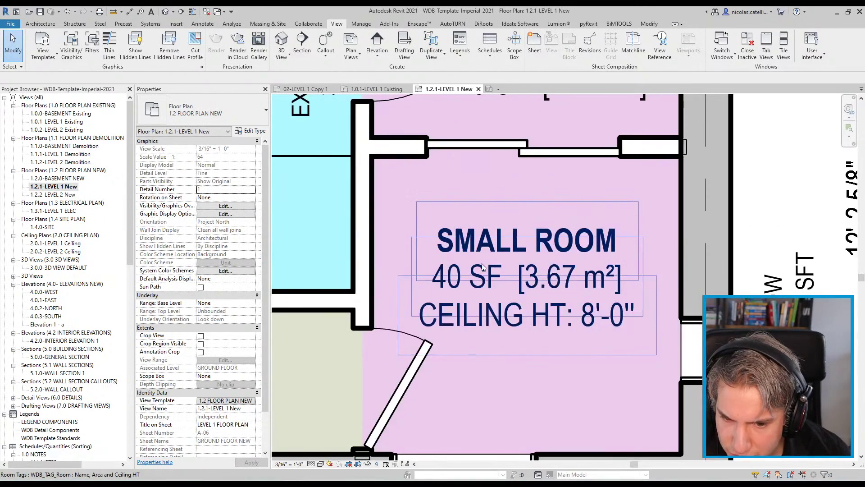
pyautogui.doubleClick(482, 267)
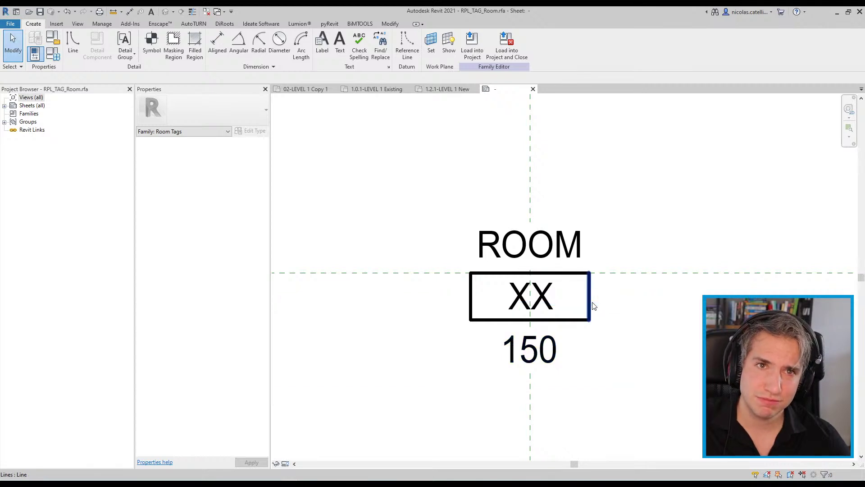
# - Delete the rectangle lines, masking region and number label from the room tag, and check the area label's parameters without editing them
pyautogui.click(590, 307)
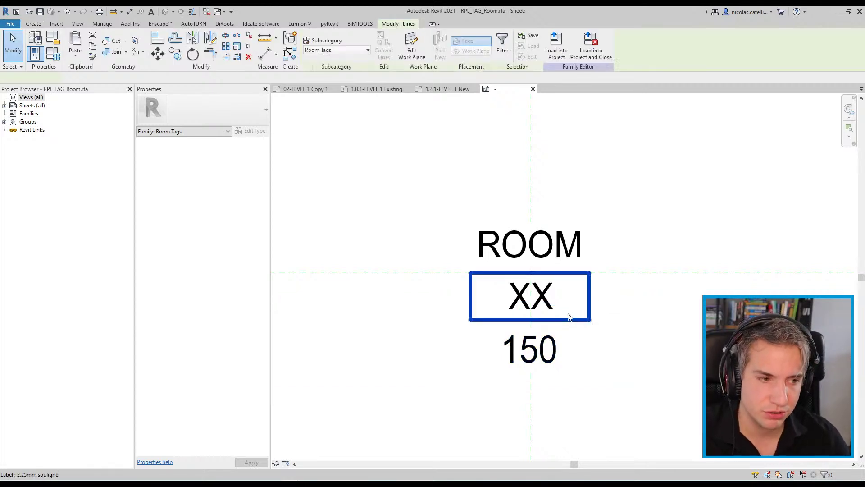
pyautogui.press('Escape')
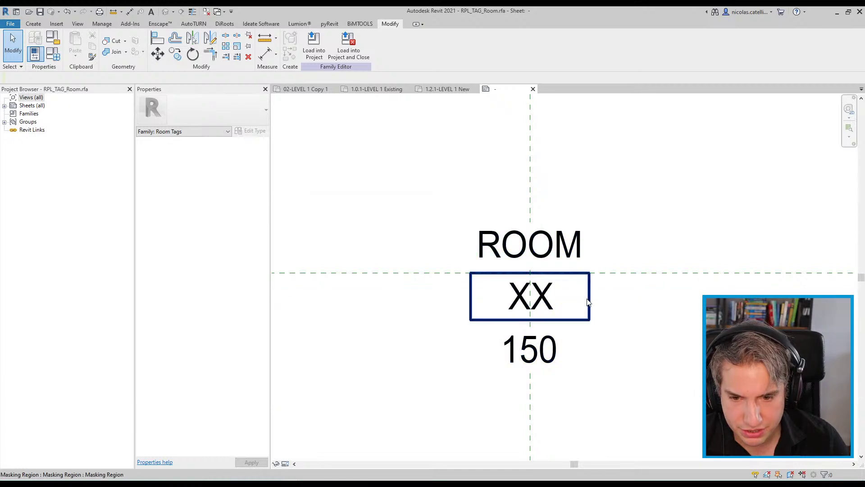
pyautogui.click(547, 350)
pyautogui.doubleClick(545, 334)
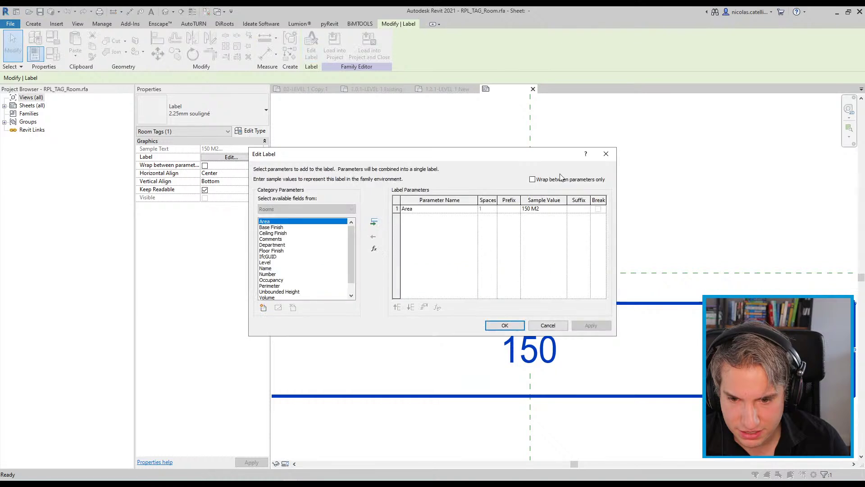
pyautogui.click(606, 154)
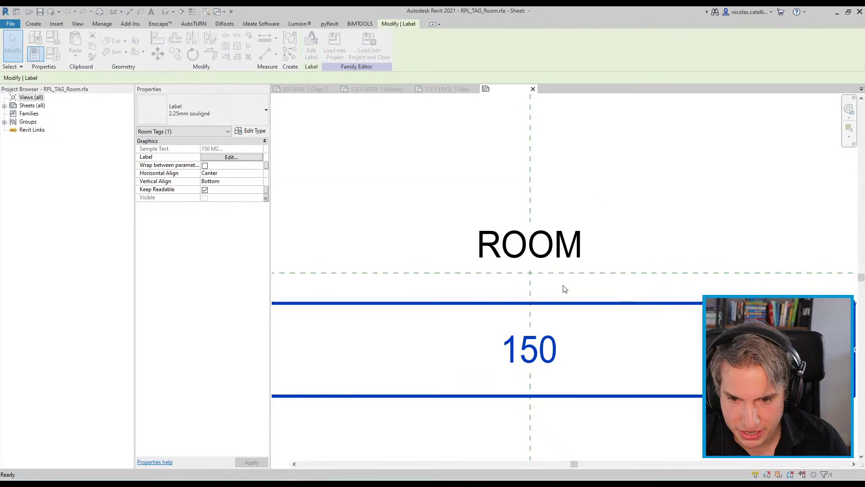
# - Move the room name label down onto the horizontal reference plane and make its label type bold
pyautogui.click(561, 252)
pyautogui.moveTo(560, 252); pyautogui.dragTo(563, 270)
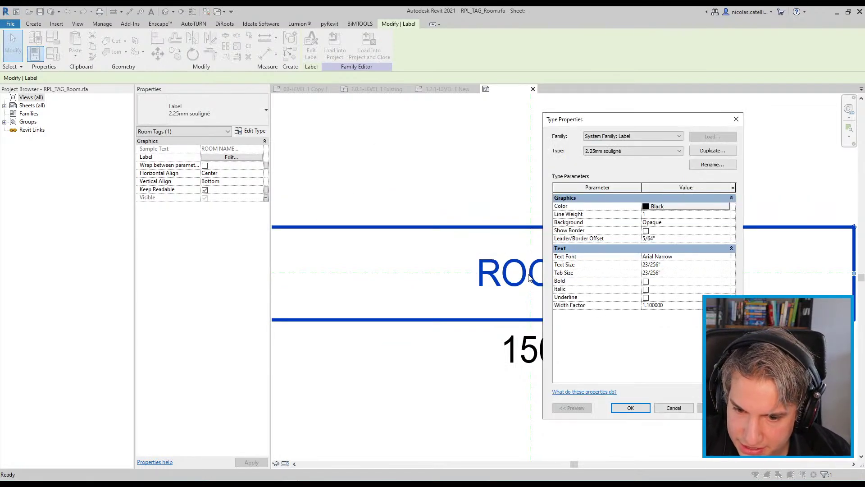
pyautogui.click(646, 281)
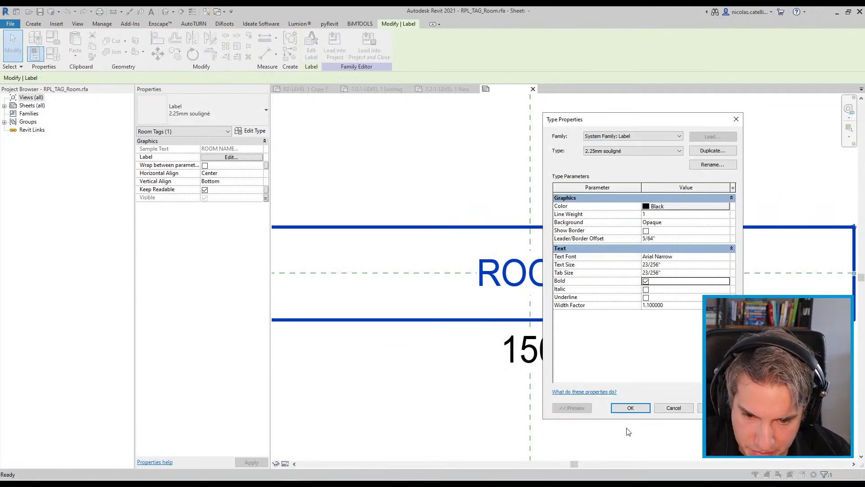
pyautogui.click(630, 408)
# - Duplicate the area label's type as 2.25mm souligné 2 and turn off bold in the new type
pyautogui.click(550, 358)
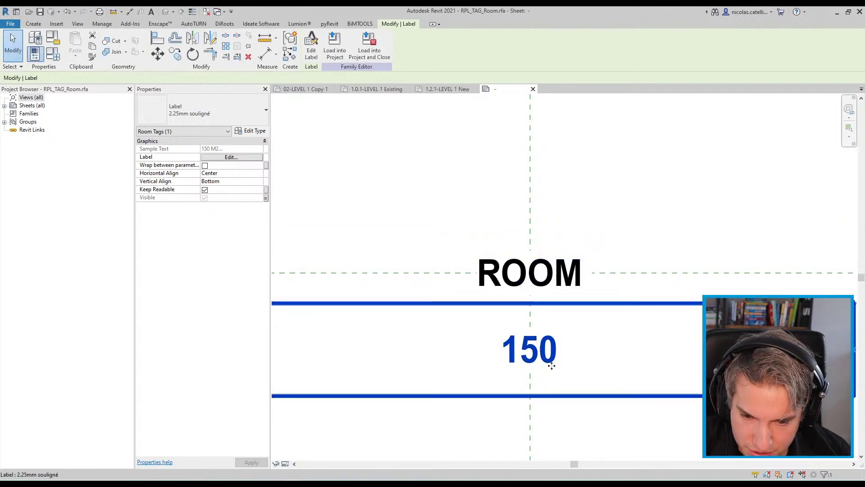
pyautogui.click(250, 130)
pyautogui.click(713, 150)
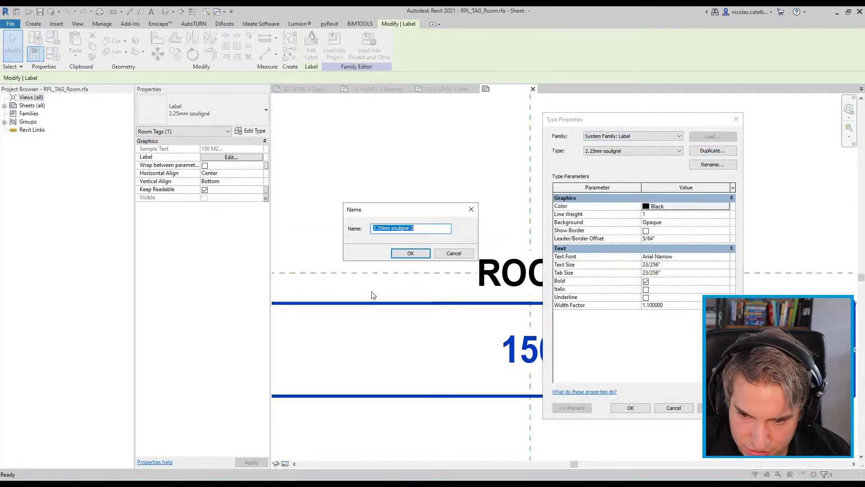
pyautogui.click(411, 254)
pyautogui.click(646, 281)
pyautogui.click(627, 408)
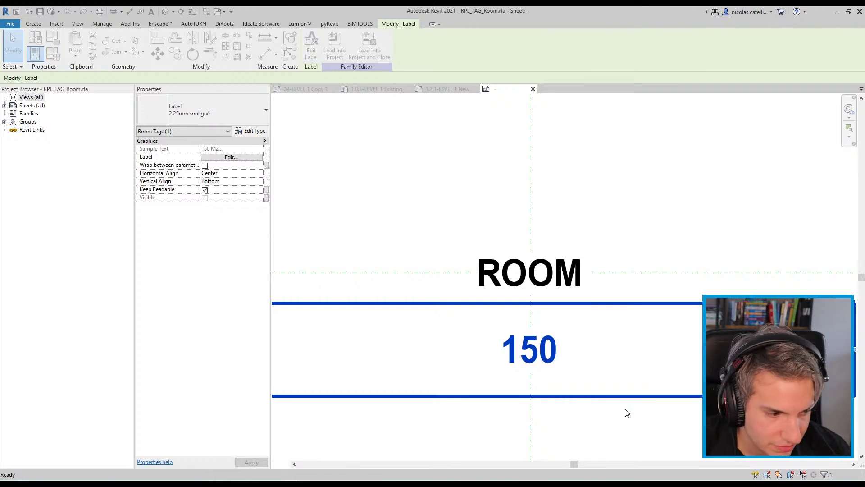
pyautogui.scroll(-2, 583, 318)
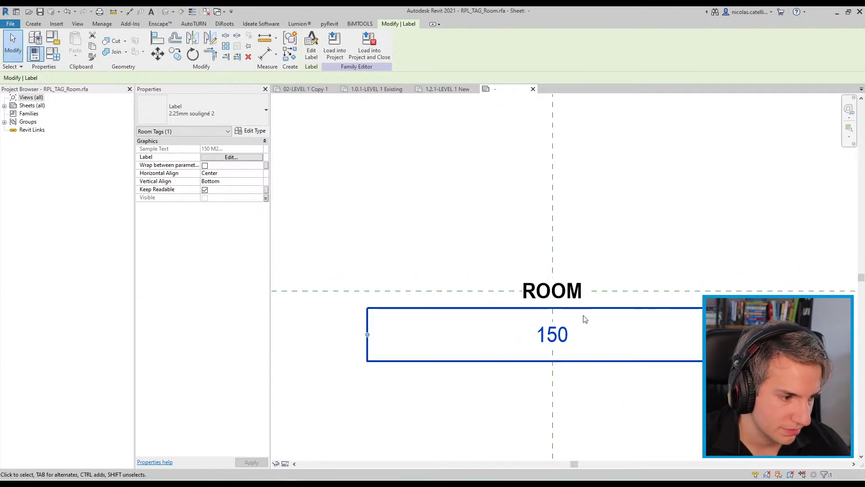
pyautogui.press('Escape')
# - Move the area label up so that it sits closely beneath the room name
pyautogui.click(546, 341)
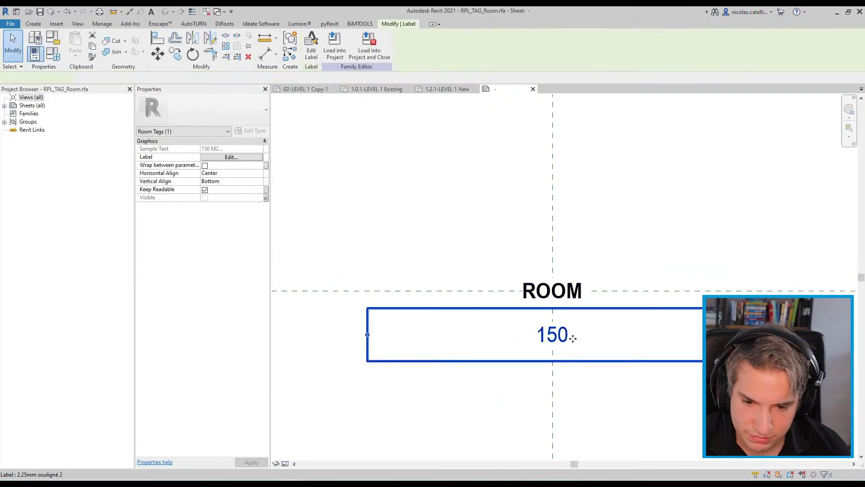
pyautogui.scroll(3, 572, 337)
pyautogui.scroll(-2, 541, 285)
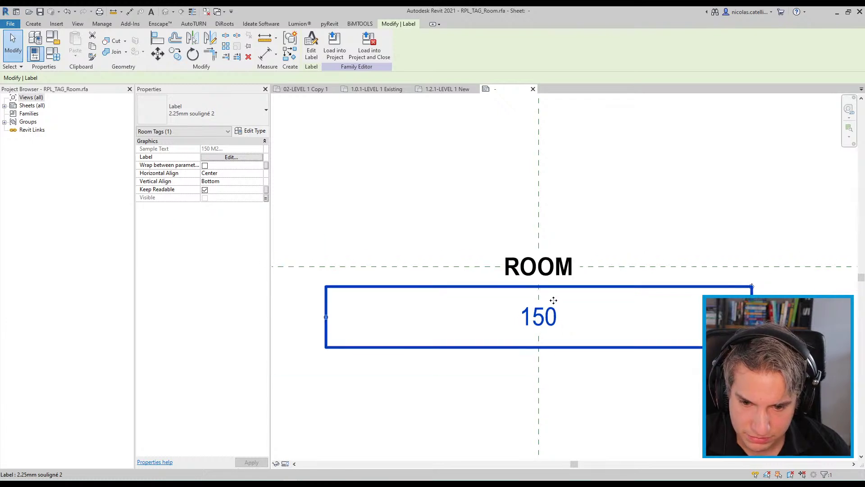
pyautogui.click(614, 203)
pyautogui.moveTo(595, 201); pyautogui.dragTo(602, 225, button='middle')
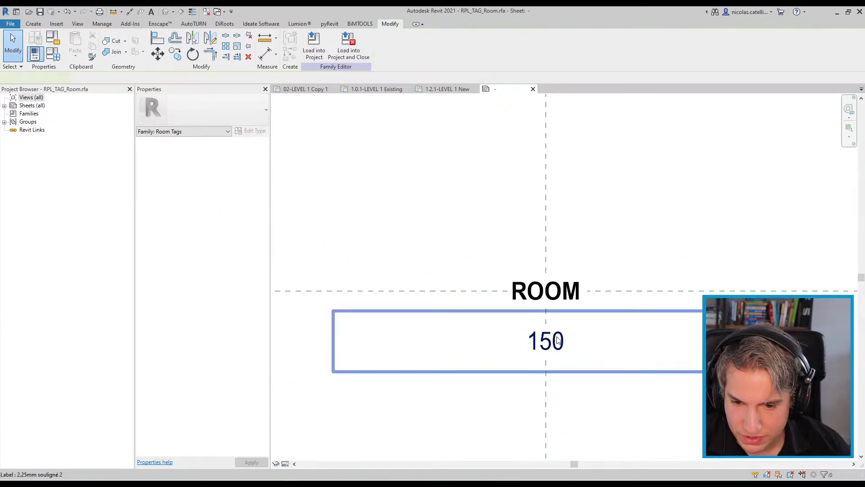
pyautogui.click(558, 341)
pyautogui.moveTo(558, 341); pyautogui.dragTo(560, 320)
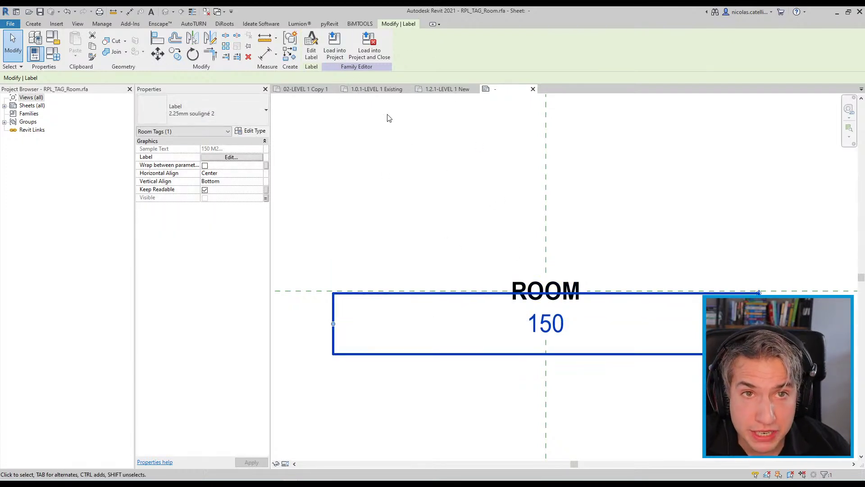
# - Compare with the SMALL ROOM tag layout in the 1.2.1-LEVEL 1 New plan and return to the room tag family
pyautogui.click(383, 90)
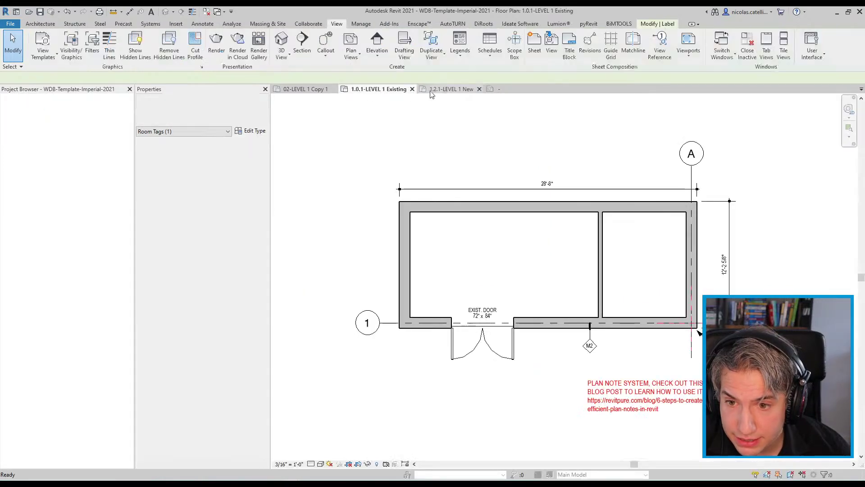
pyautogui.click(434, 89)
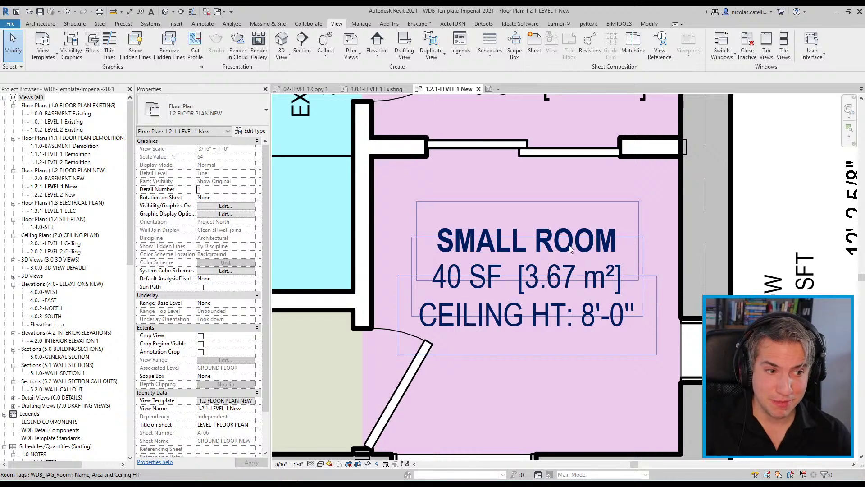
pyautogui.click(503, 89)
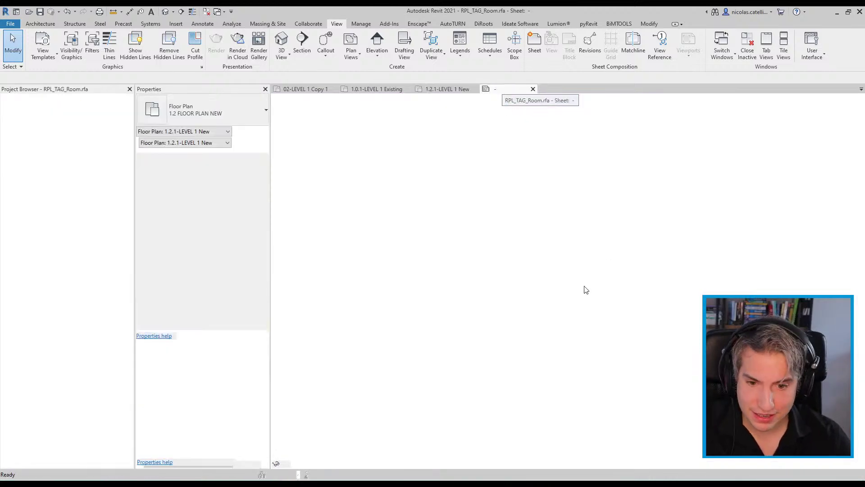
# - Add a calculated value named Area Metric to the area label, with type Area and the formula Area
pyautogui.click(573, 308)
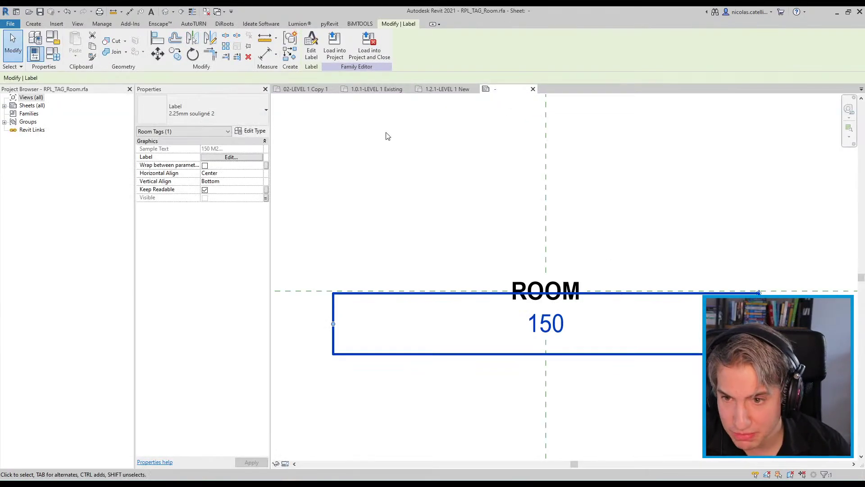
pyautogui.click(311, 53)
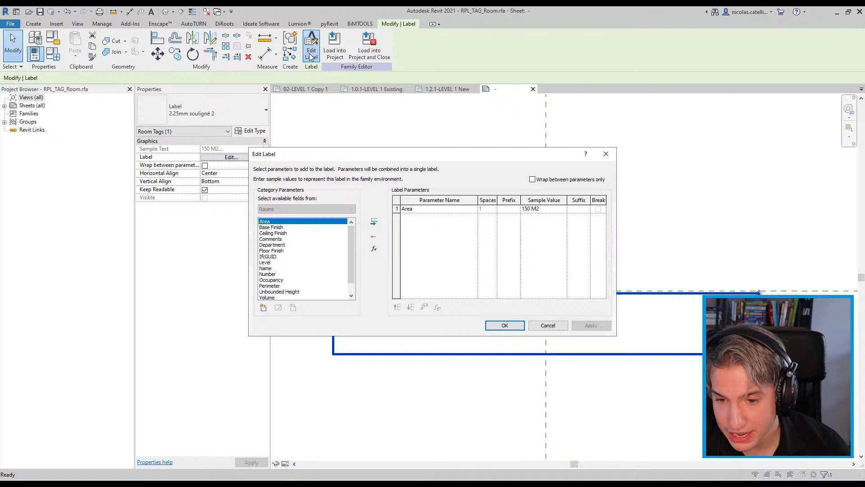
pyautogui.click(408, 210)
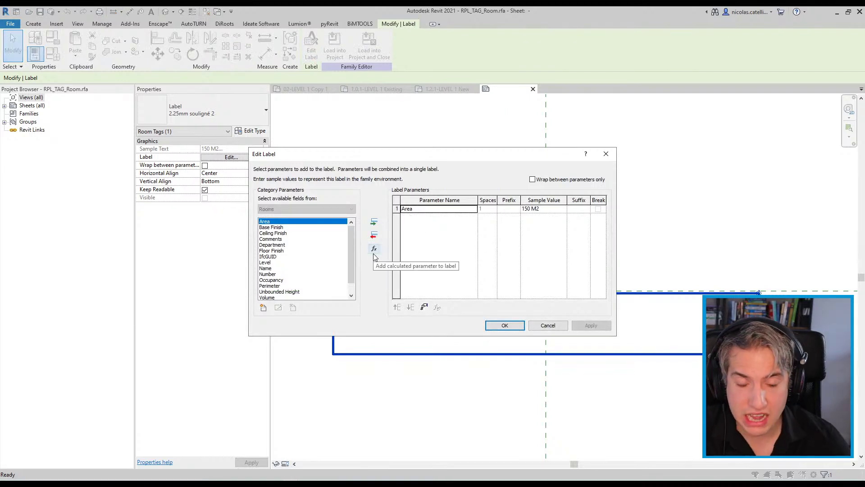
pyautogui.click(374, 255)
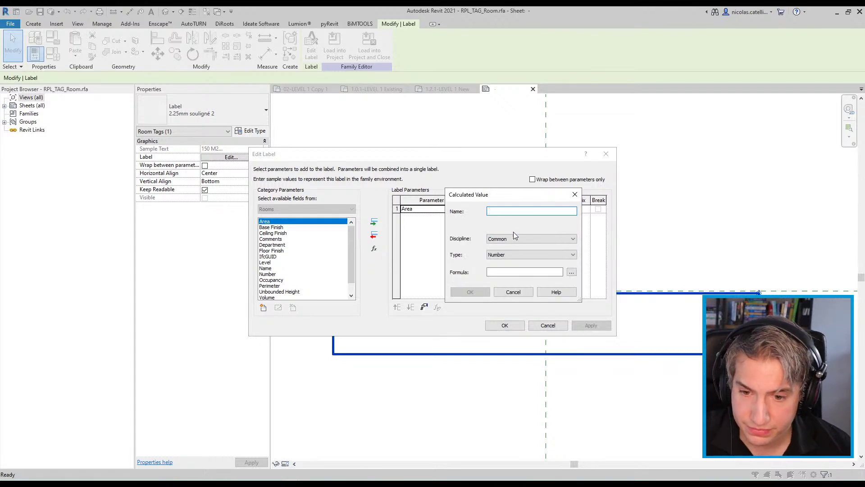
pyautogui.write('Area Metric')
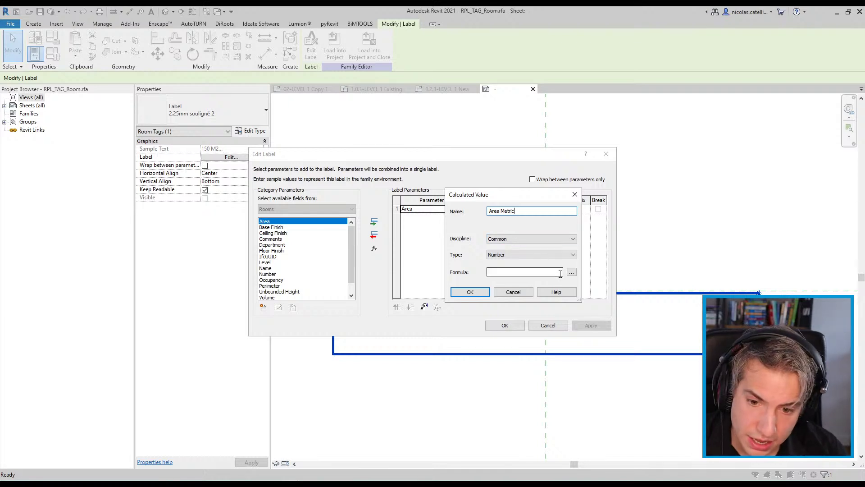
pyautogui.click(534, 255)
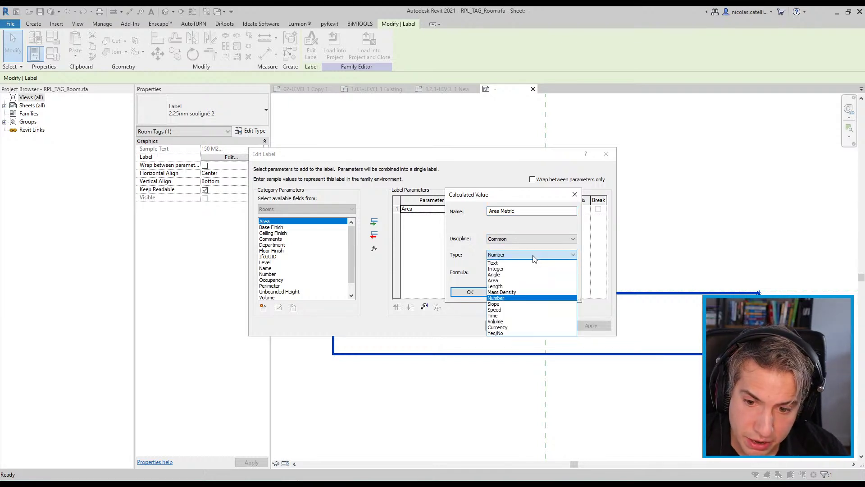
pyautogui.click(500, 280)
pyautogui.click(570, 273)
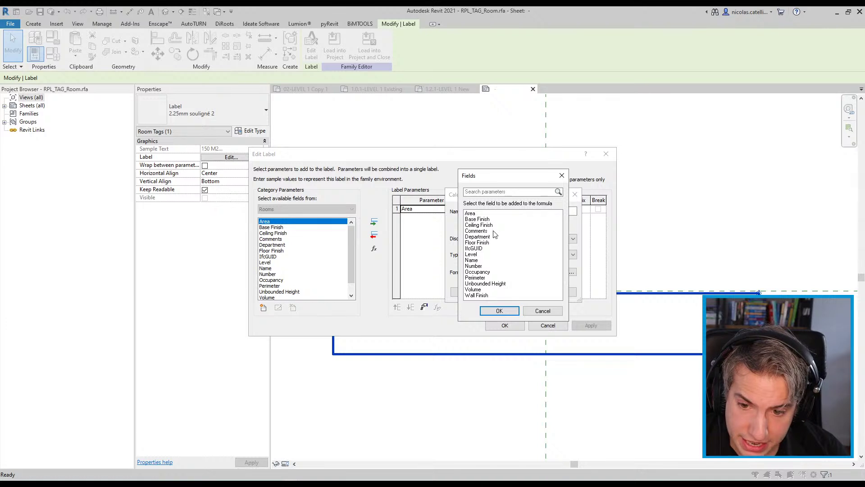
pyautogui.click(471, 214)
pyautogui.click(500, 311)
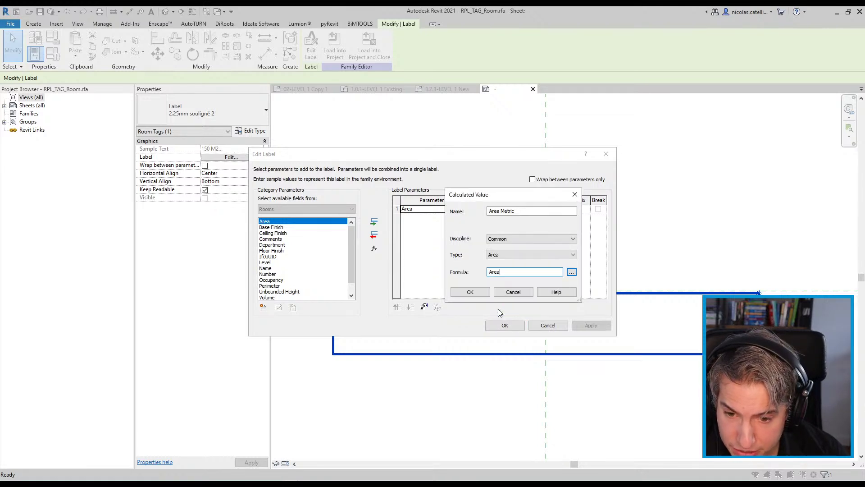
pyautogui.click(470, 292)
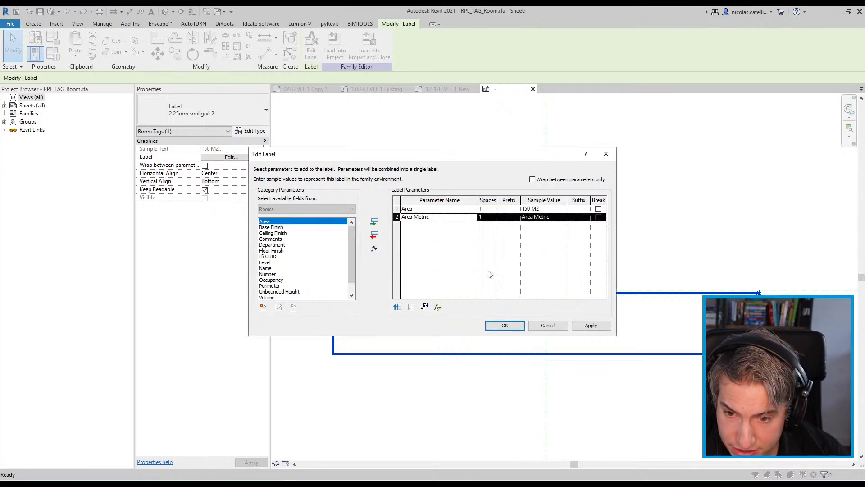
# - Set the label's sample values to 150 SF for Area and 15 m2 for Area Metric
pyautogui.click(562, 218)
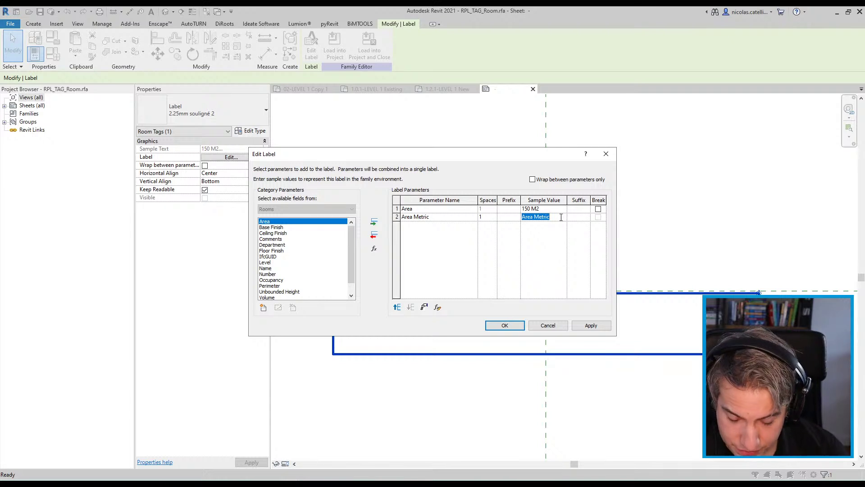
pyautogui.press('BackSpace')
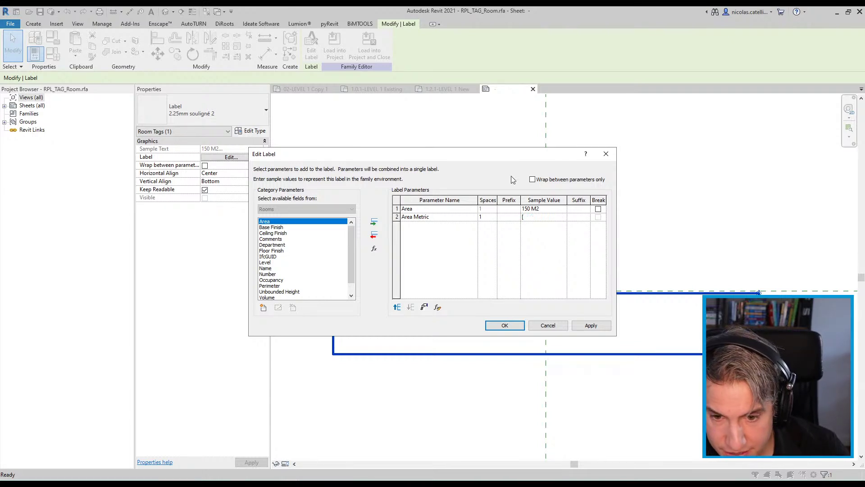
pyautogui.click(554, 208)
pyautogui.moveTo(545, 208); pyautogui.dragTo(532, 207)
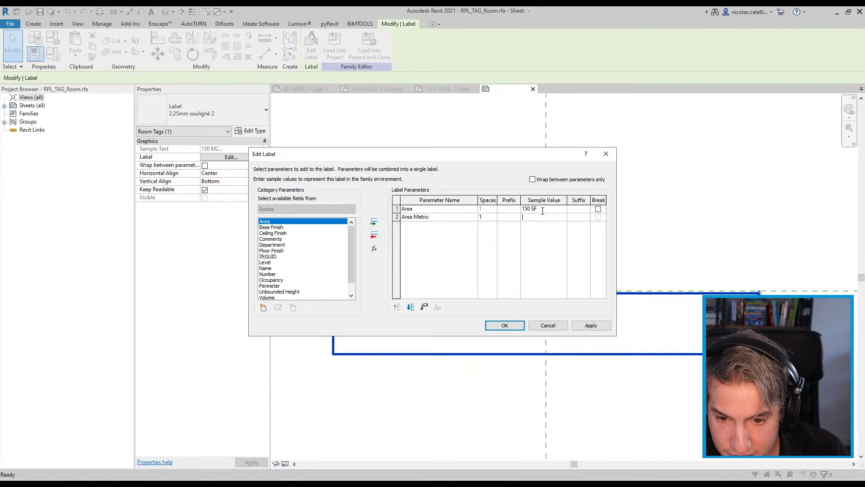
pyautogui.click(539, 215)
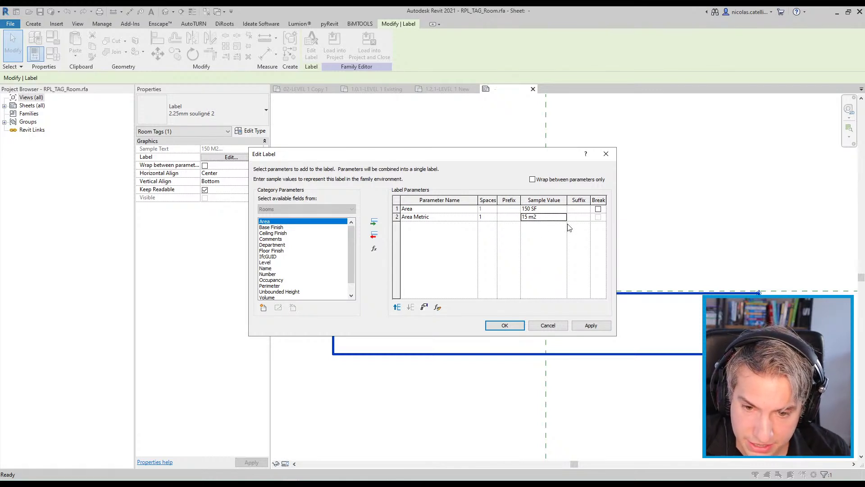
pyautogui.click(578, 217)
# - Override the project units for Area Metric with square meters, the m² unit symbol and suppressed trailing zeros
pyautogui.click(425, 218)
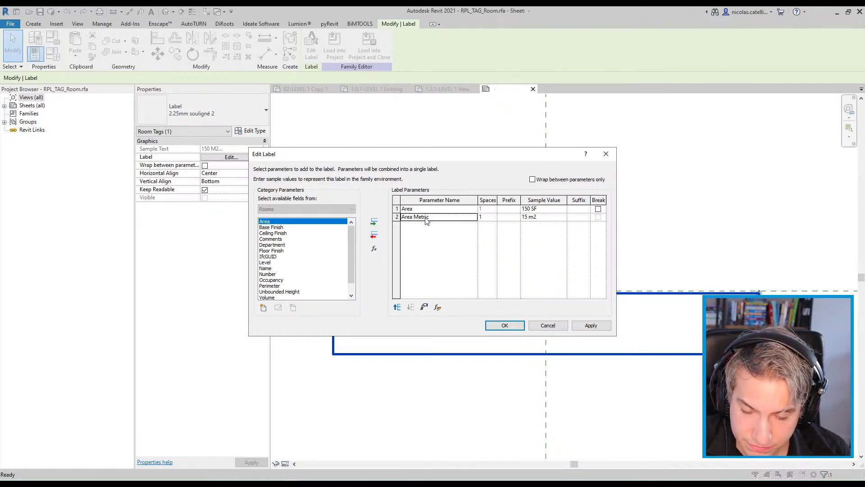
pyautogui.click(446, 209)
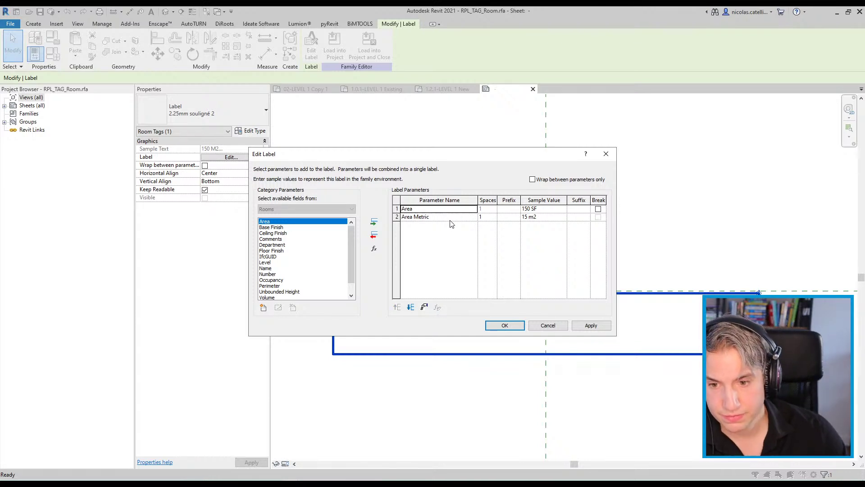
pyautogui.click(450, 218)
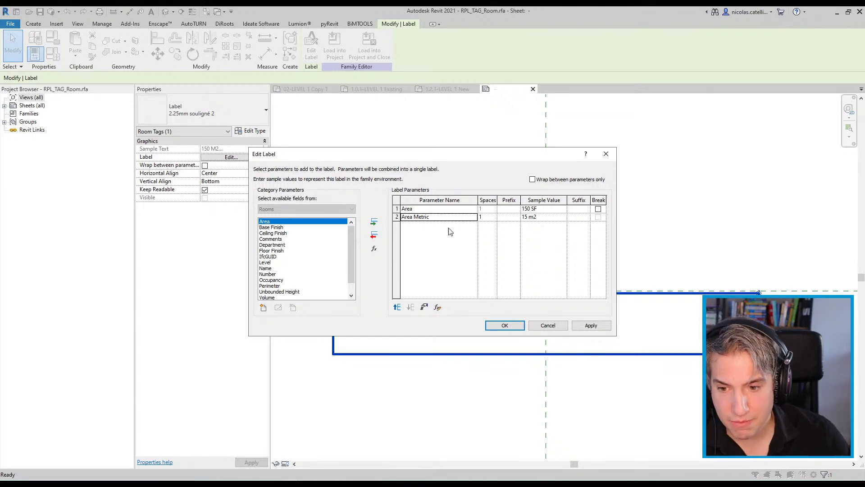
pyautogui.click(424, 308)
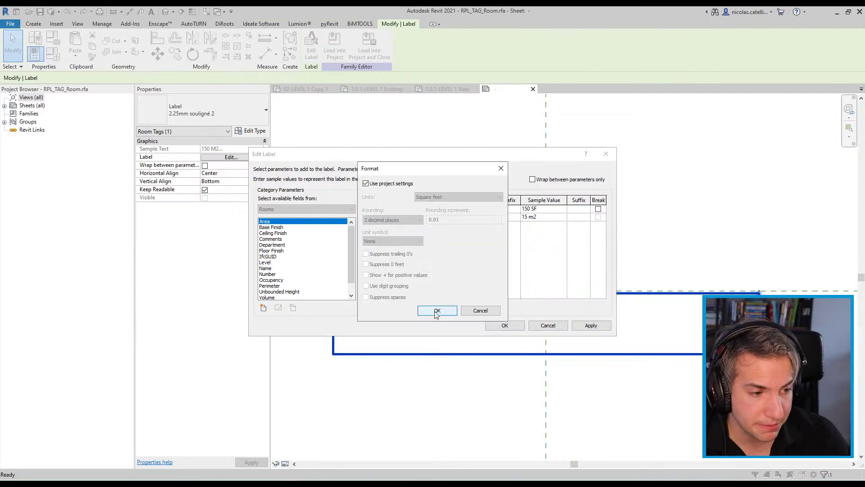
pyautogui.click(396, 184)
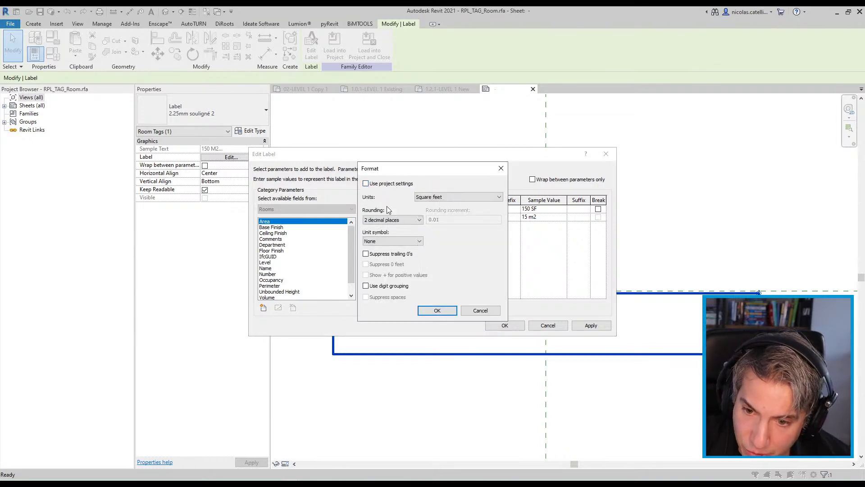
pyautogui.click(455, 197)
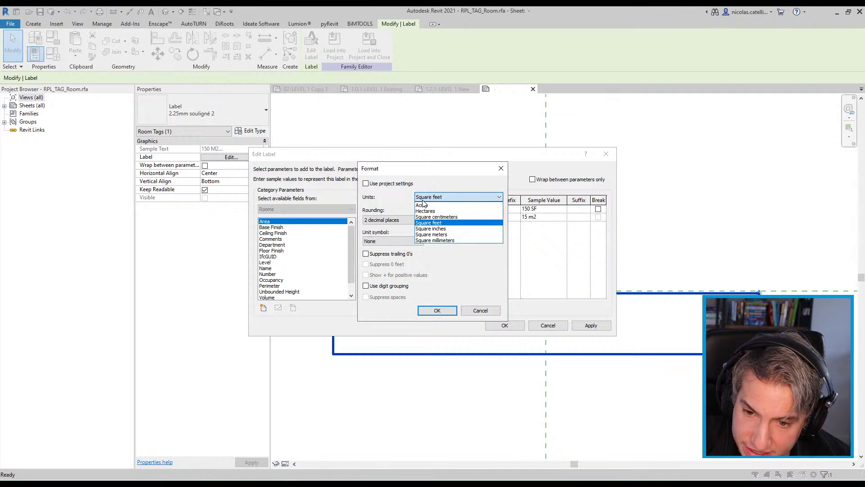
pyautogui.click(444, 234)
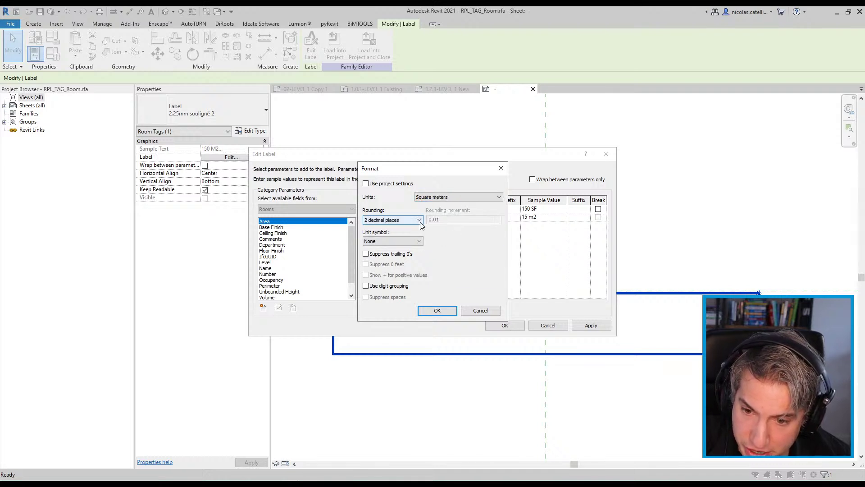
pyautogui.click(396, 242)
pyautogui.click(392, 256)
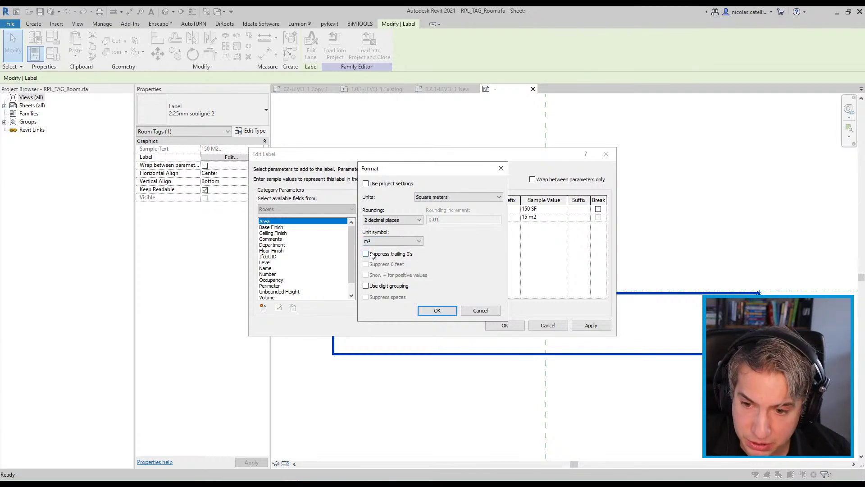
pyautogui.click(366, 253)
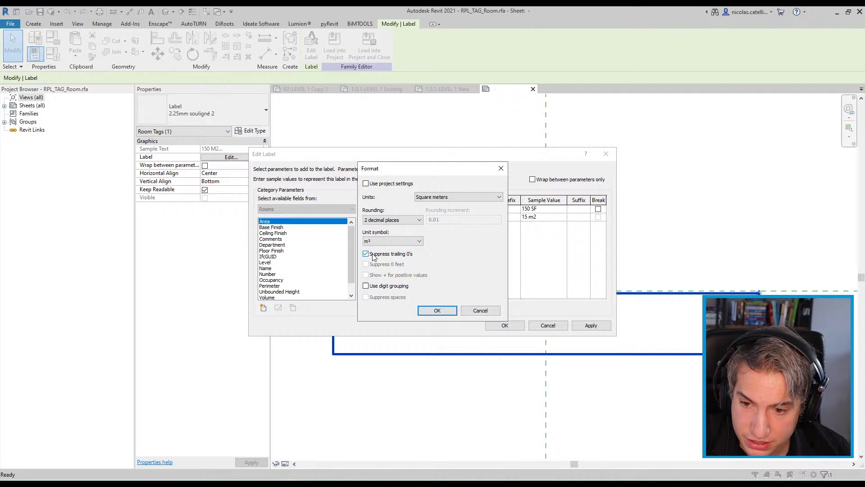
pyautogui.click(437, 311)
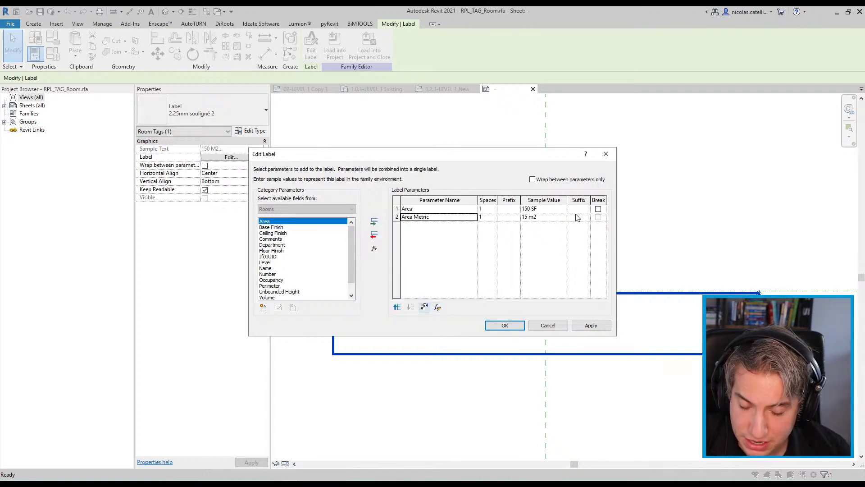
# - Enclose the Area Metric value in square brackets using the prefix [ and suffix ], and apply the label changes
pyautogui.click(513, 218)
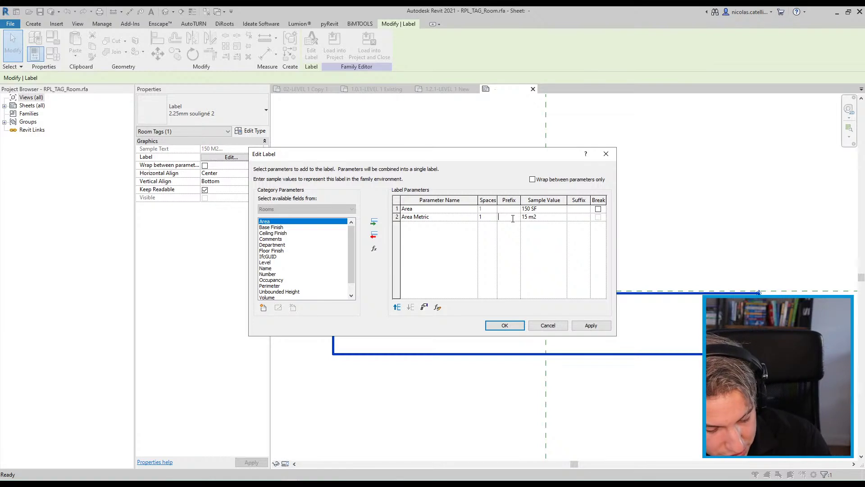
pyautogui.click(575, 220)
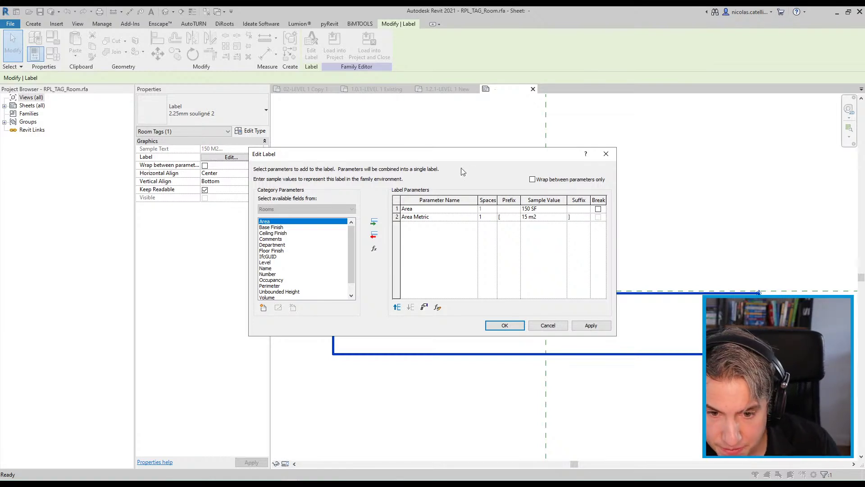
pyautogui.click(580, 208)
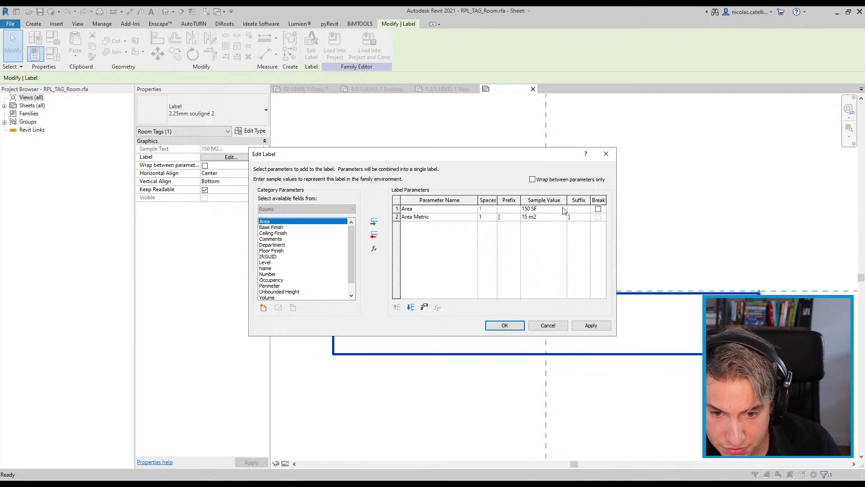
pyautogui.click(594, 329)
pyautogui.click(504, 325)
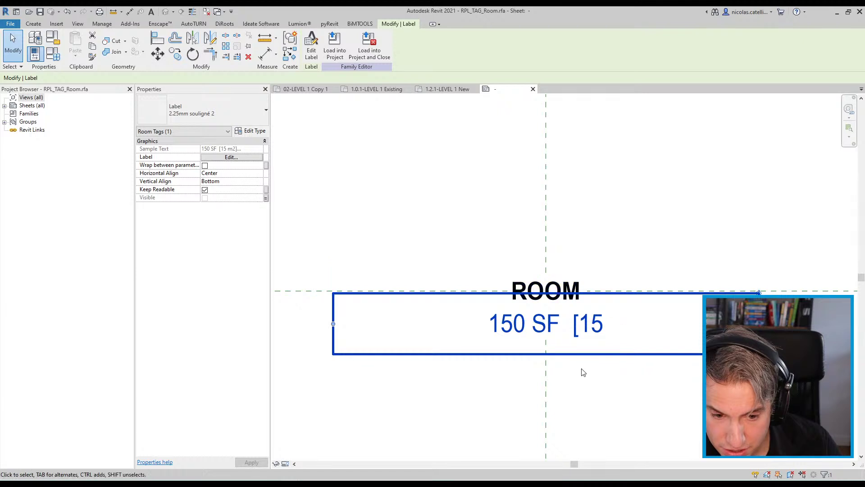
pyautogui.scroll(-2, 575, 290)
pyautogui.scroll(1, 539, 321)
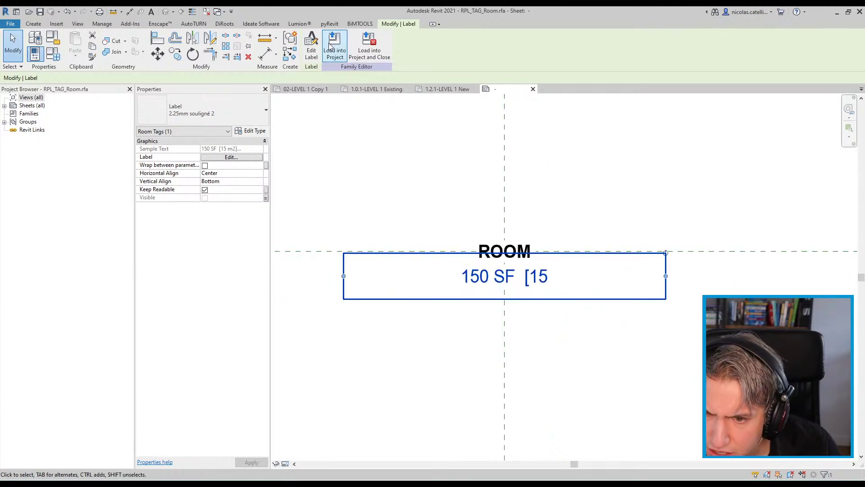
# - Recheck the area label's parameters and remove the space from the Area Metric sample value so it reads 15m2
pyautogui.click(311, 48)
pyautogui.click(579, 217)
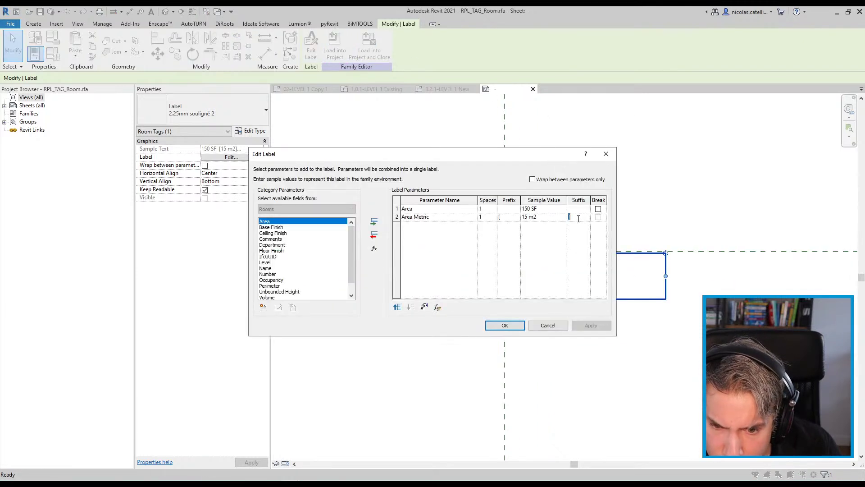
pyautogui.click(505, 325)
pyautogui.click(314, 55)
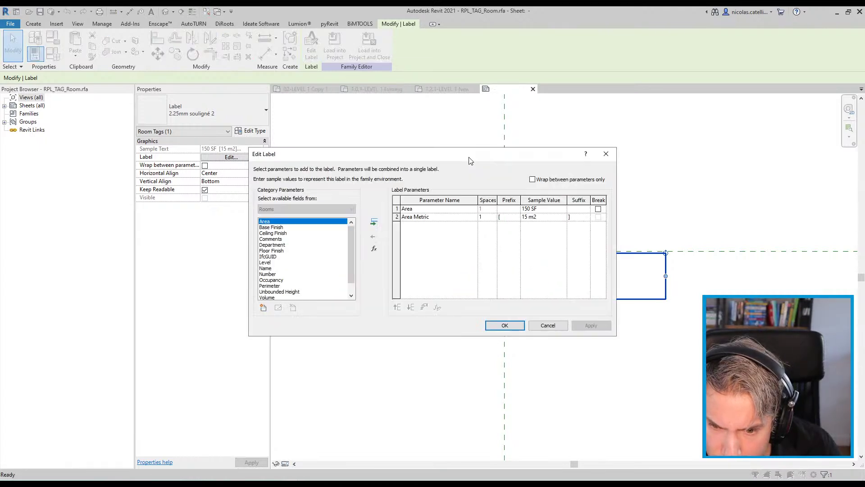
pyautogui.click(543, 218)
pyautogui.press('BackSpace')
pyautogui.write('m')
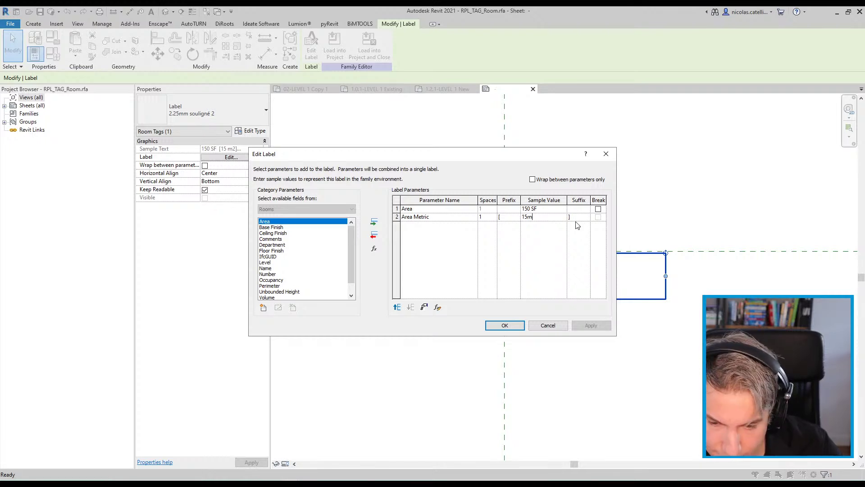
pyautogui.write('2')
pyautogui.click(501, 325)
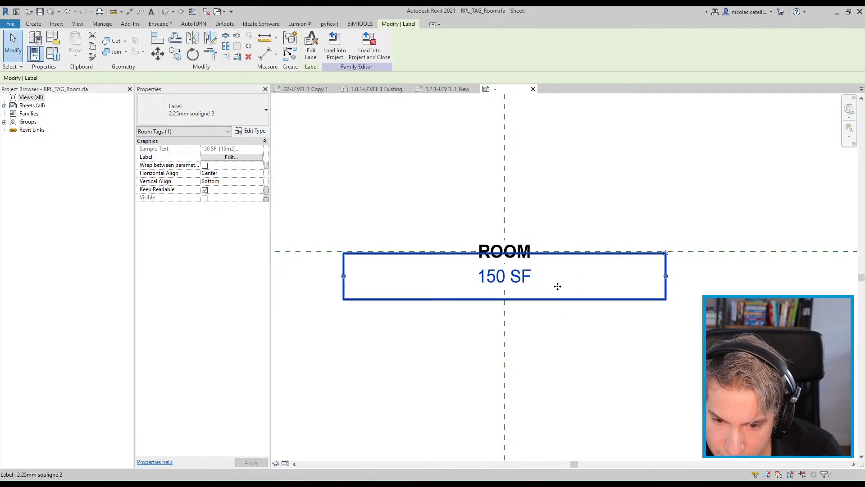
pyautogui.doubleClick(558, 286)
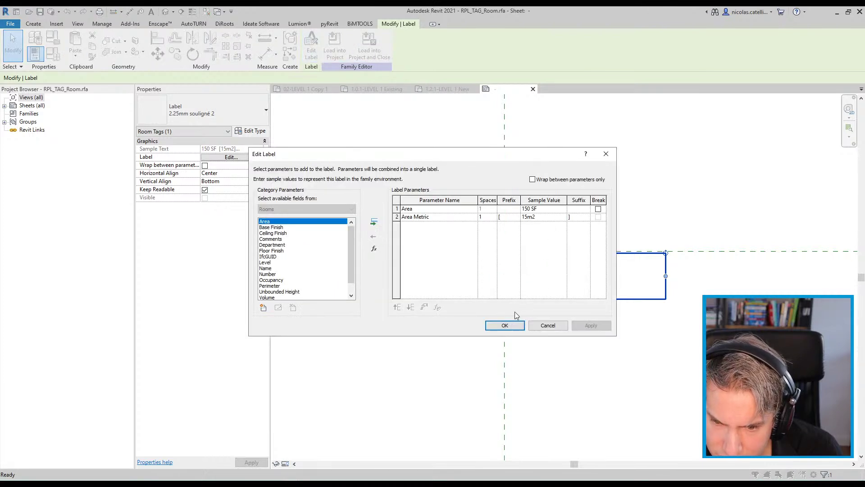
pyautogui.click(518, 328)
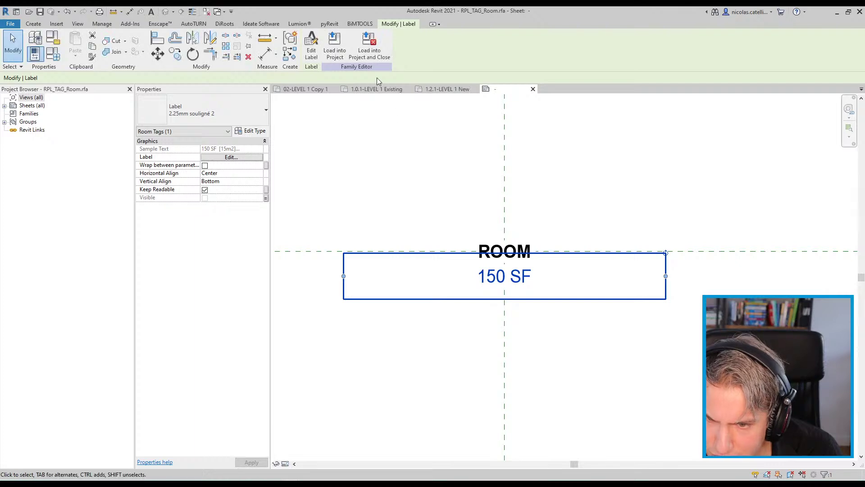
# - Save the room tag family as RPL_TAG_Room.rfa on the Desktop and load it into RP_New-File-2021-Imp.rvt, overwriting the existing version
pyautogui.click(369, 53)
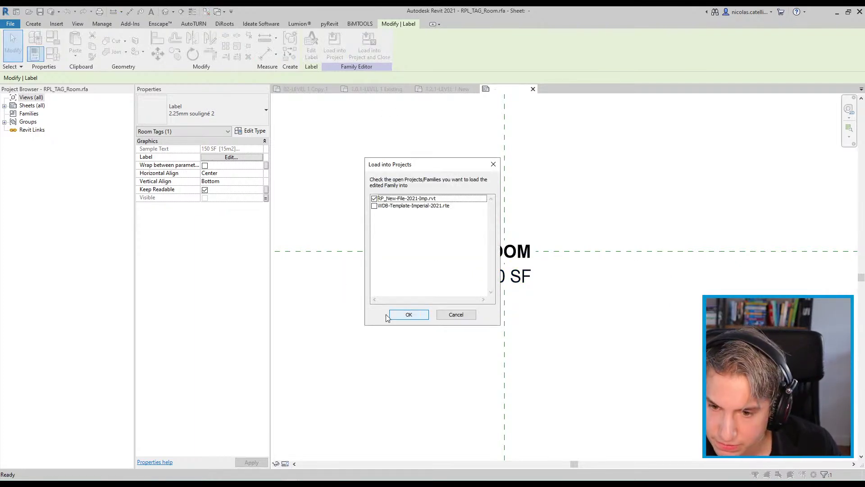
pyautogui.click(410, 315)
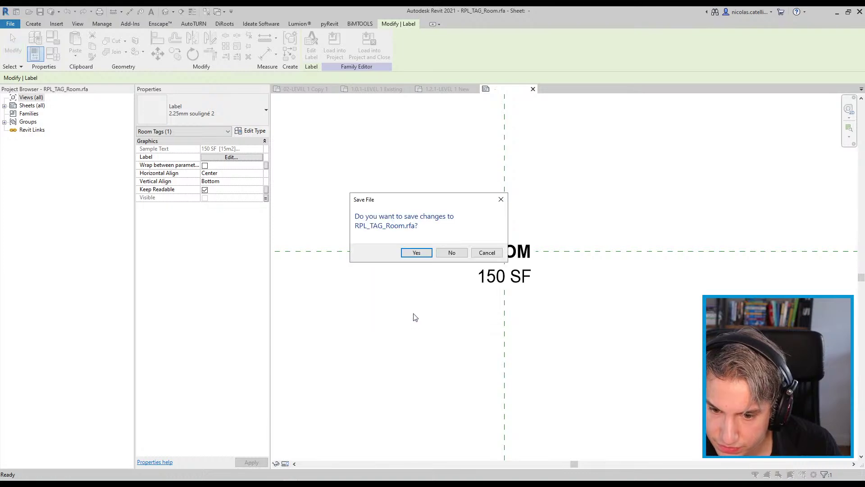
pyautogui.click(427, 254)
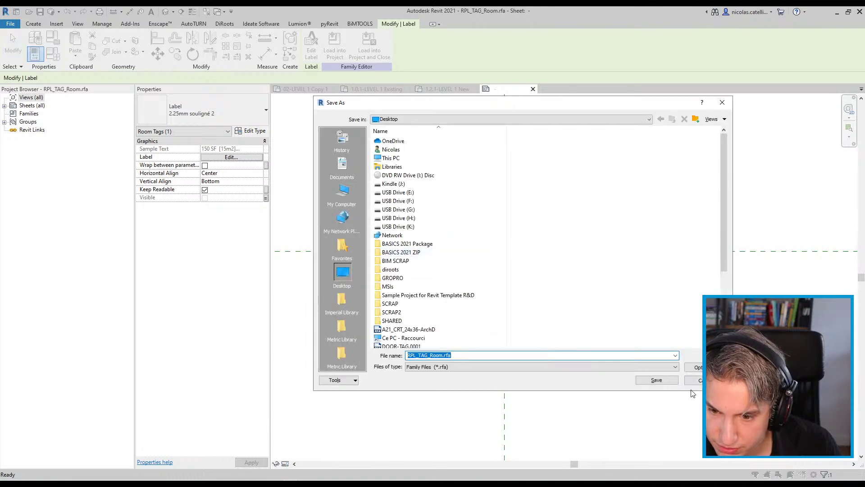
pyautogui.click(653, 381)
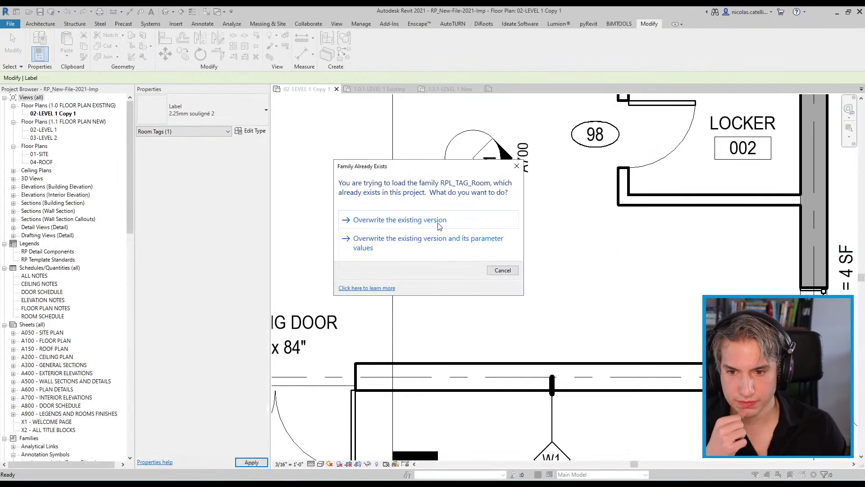
pyautogui.click(450, 220)
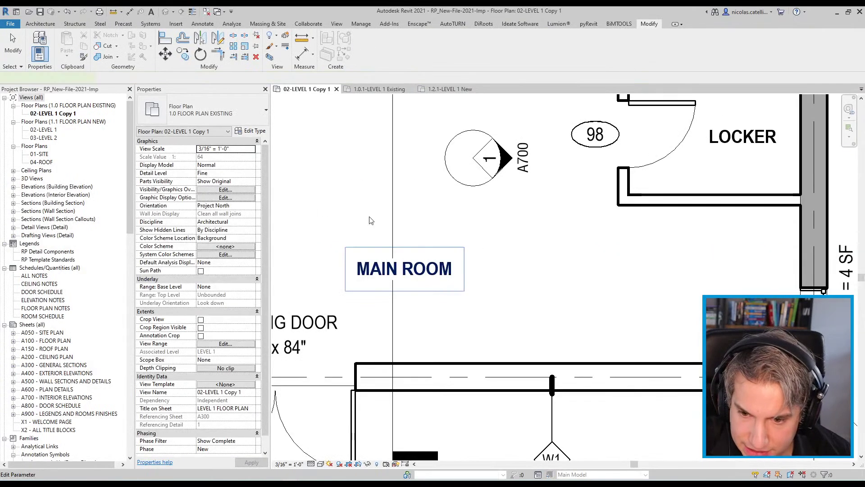
# - Open the MAIN ROOM tag's family for editing and select the area label showing 150 SF
pyautogui.click(405, 270)
pyautogui.click(211, 116)
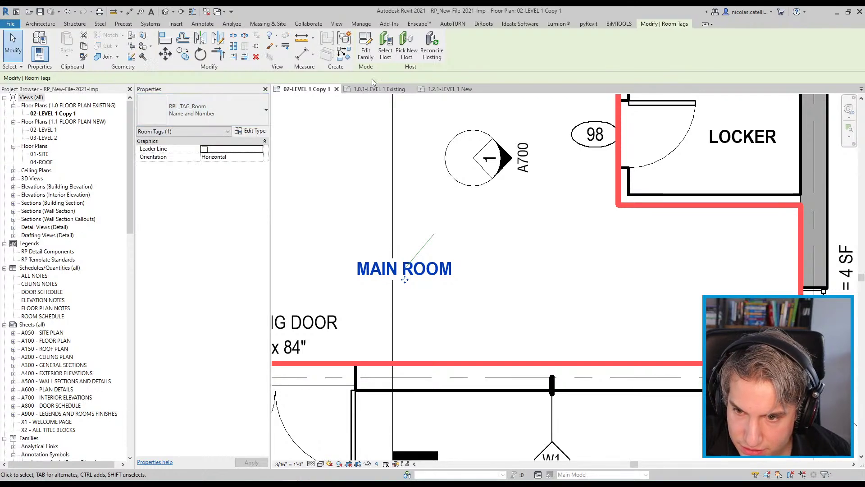
pyautogui.click(365, 53)
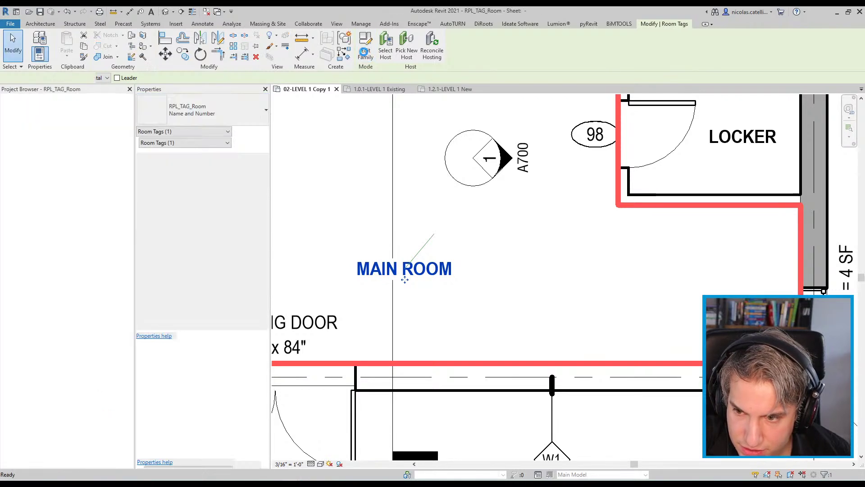
pyautogui.scroll(5, 577, 283)
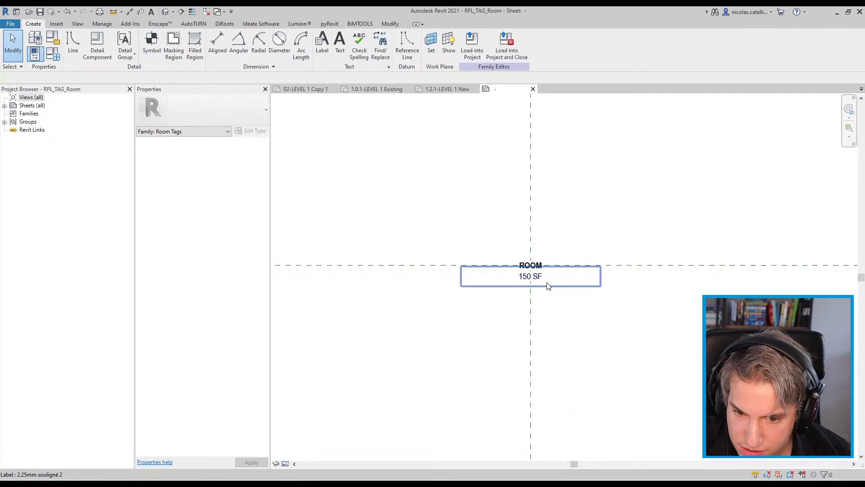
pyautogui.click(535, 276)
pyautogui.moveTo(447, 263); pyautogui.dragTo(493, 299, button='middle')
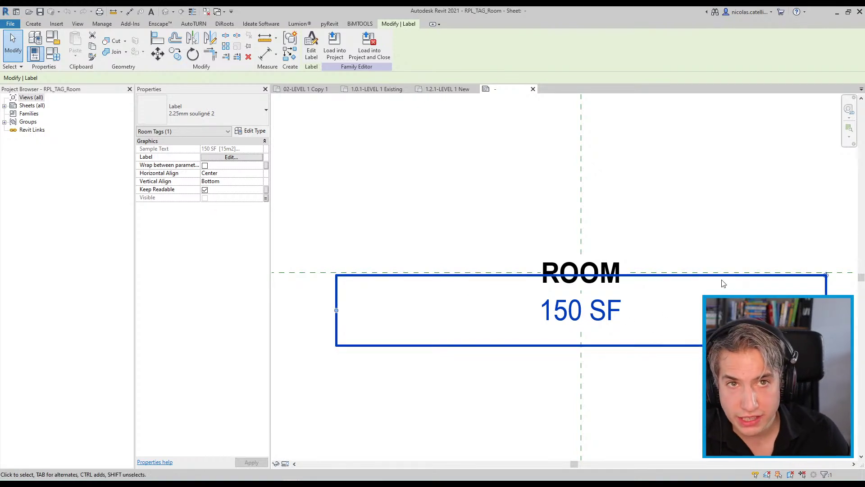
# - Check the family parameter association of the area label's Visible property and review the label's type properties
pyautogui.click(265, 199)
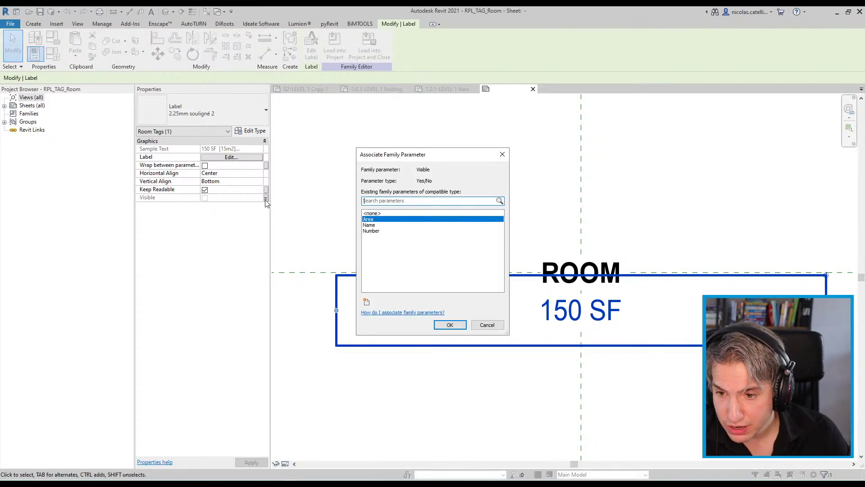
pyautogui.click(377, 215)
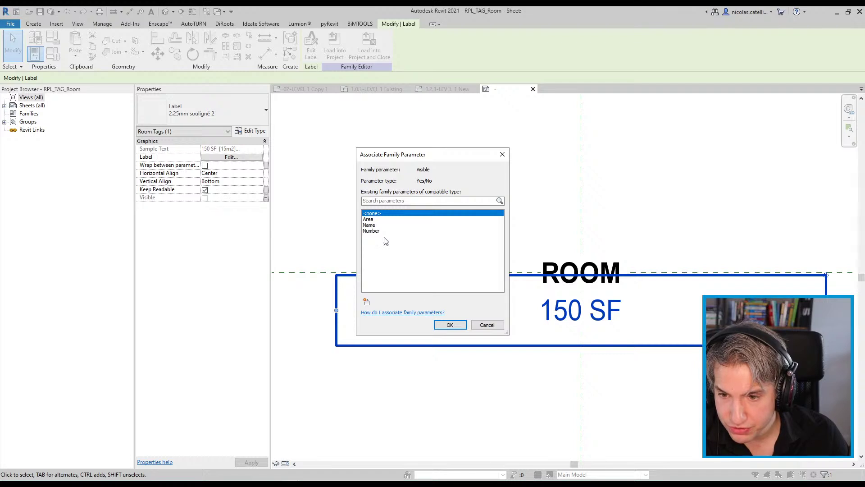
pyautogui.click(449, 324)
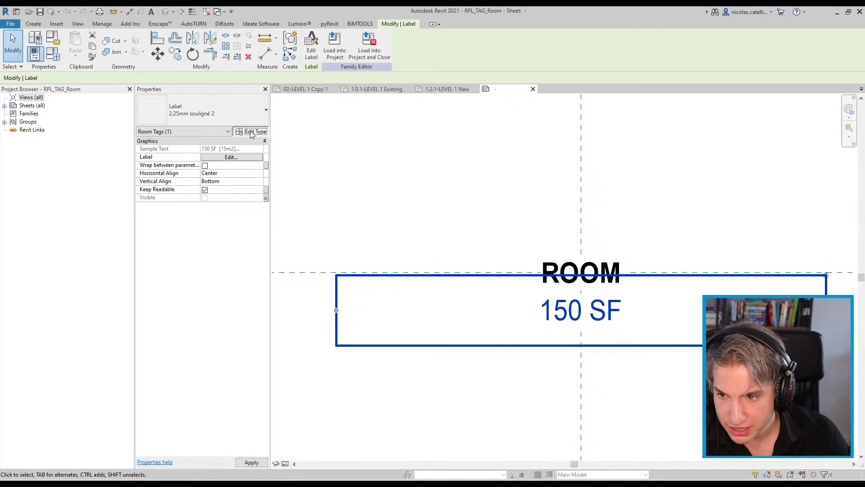
pyautogui.click(251, 132)
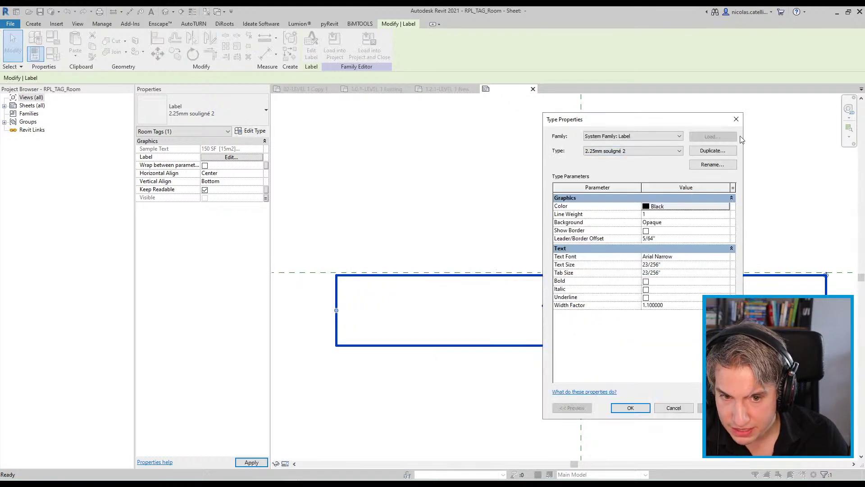
pyautogui.click(736, 119)
pyautogui.press('Escape')
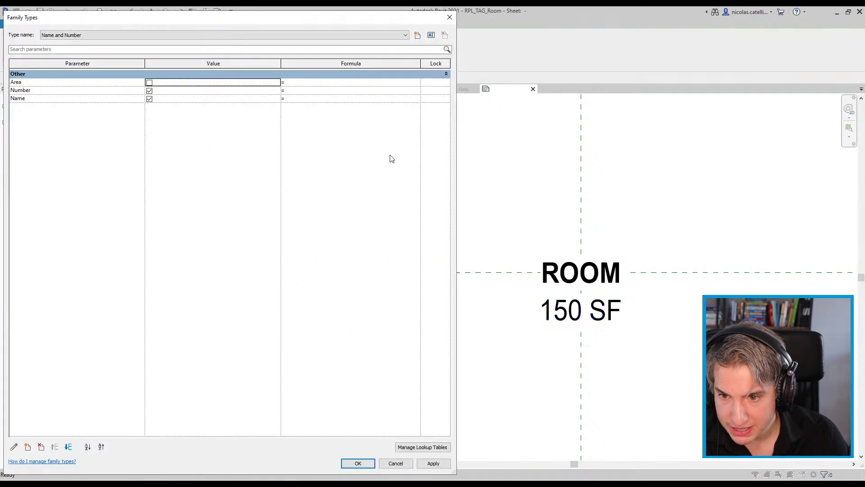
# - Enable the Area parameter in the tag's family types and delete the Number parameter
pyautogui.click(97, 92)
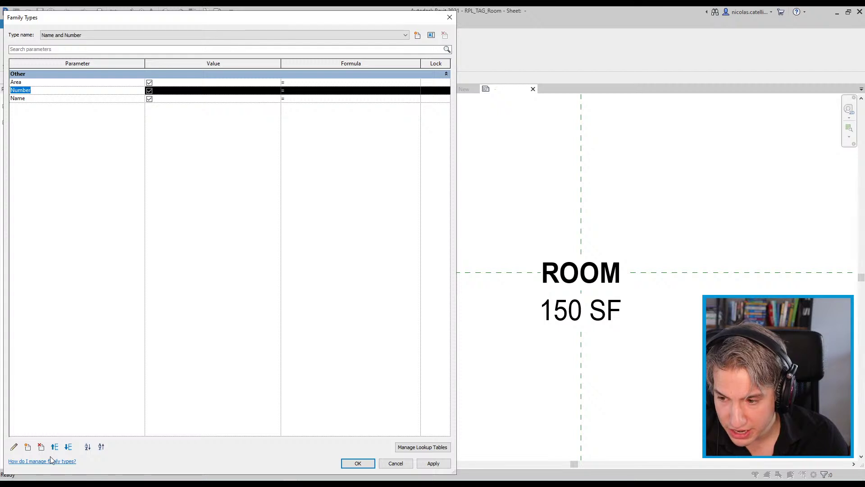
pyautogui.click(41, 446)
pyautogui.click(453, 248)
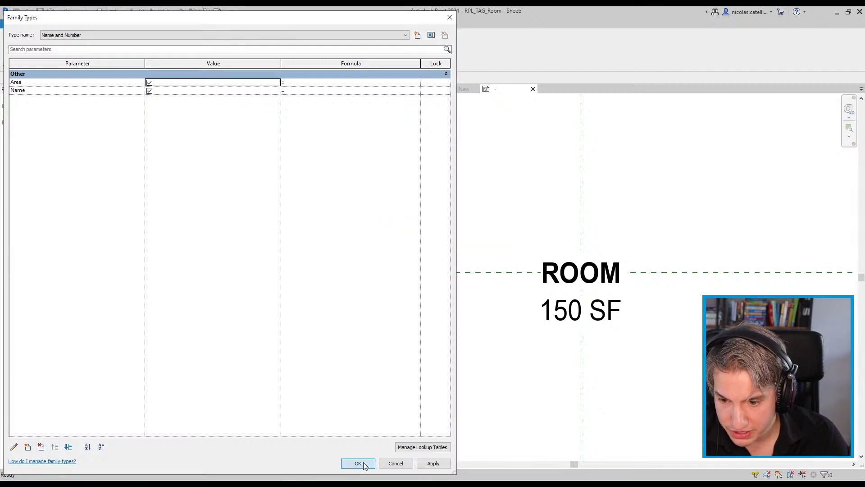
pyautogui.click(358, 464)
# - Load the edited tag family into RP_New-File-2021-Imp.rvt and close it, replacing the saved RPL_TAG_Room.rfa and overwriting the project's version
pyautogui.click(349, 50)
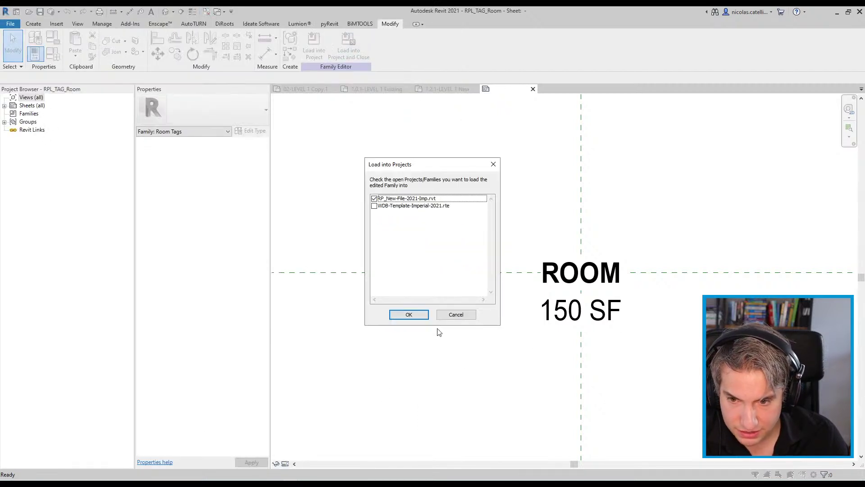
pyautogui.click(409, 314)
pyautogui.click(412, 252)
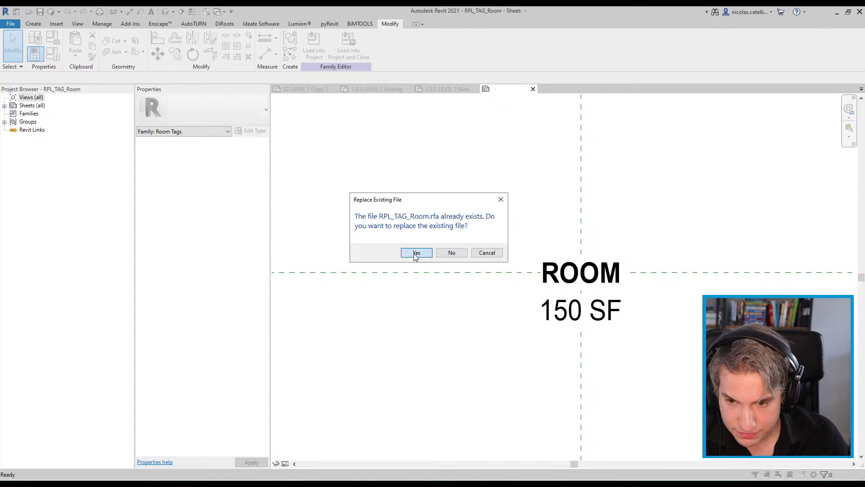
pyautogui.click(415, 253)
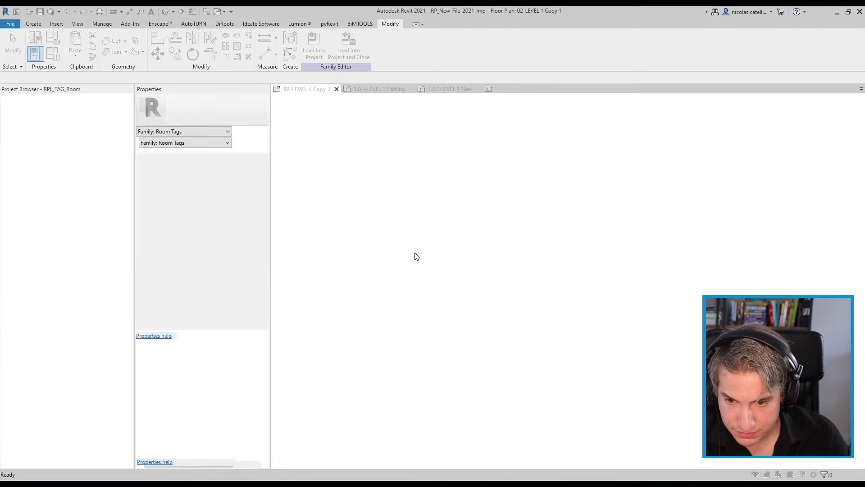
pyautogui.click(405, 219)
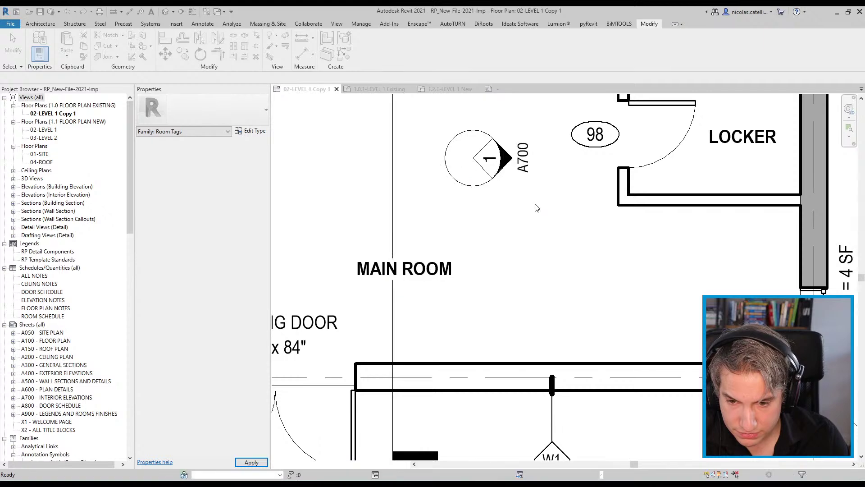
# - Turn on the Area type parameter for the MAIN ROOM tag's Name and Number type
pyautogui.click(406, 269)
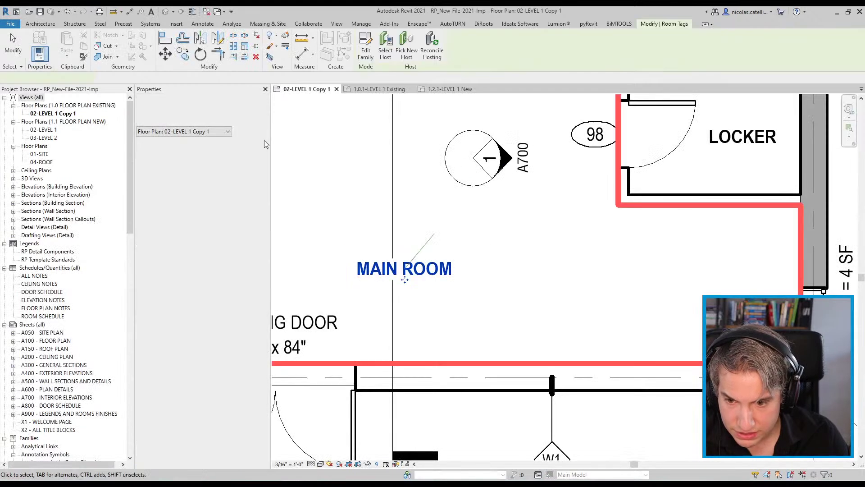
pyautogui.click(211, 110)
pyautogui.click(212, 110)
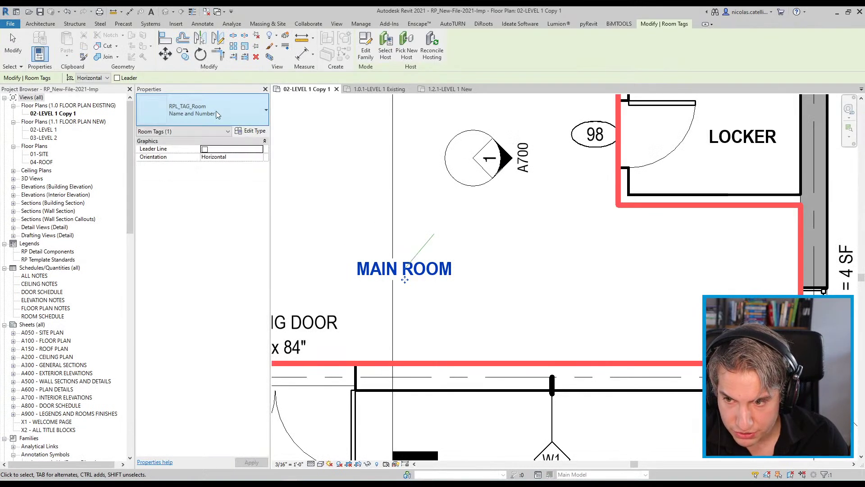
pyautogui.click(251, 131)
pyautogui.click(646, 224)
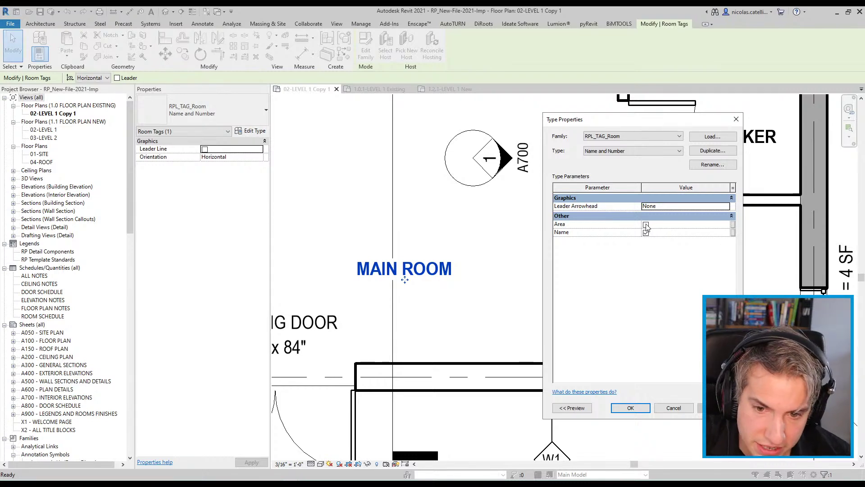
# - Rename the tag type as Name and Area, apply it, and move the MAIN ROOM tag up and right, clear of the vertical line
pyautogui.click(712, 165)
pyautogui.write('Name Area')
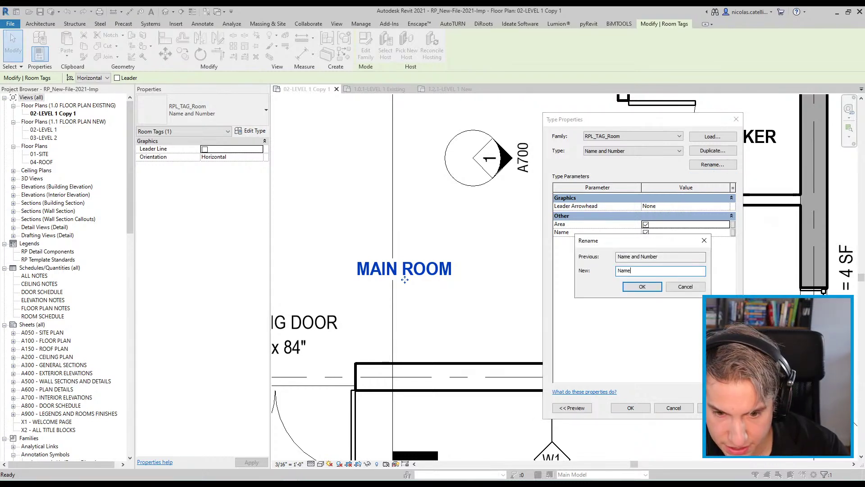
pyautogui.press('Return')
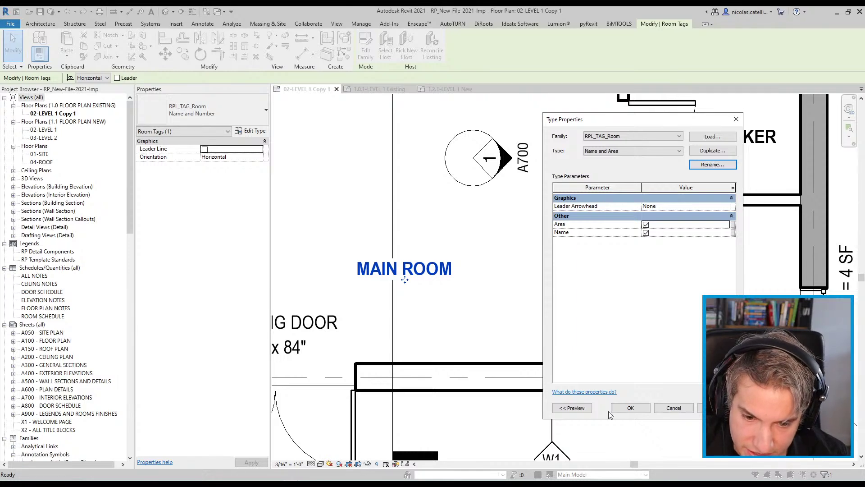
pyautogui.click(630, 408)
pyautogui.click(631, 410)
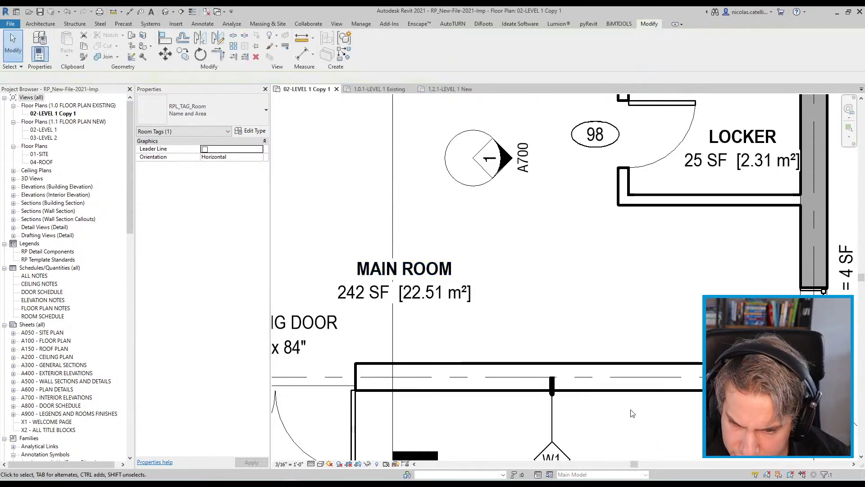
pyautogui.click(436, 271)
pyautogui.moveTo(414, 295); pyautogui.dragTo(491, 261)
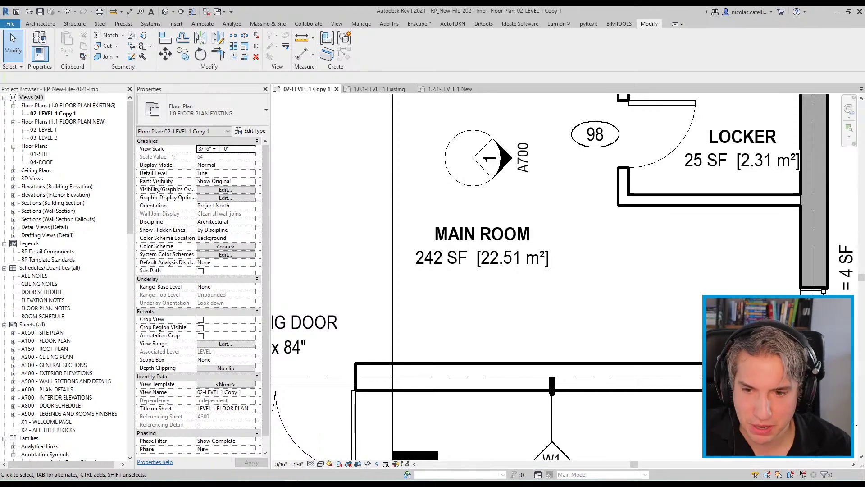
pyautogui.click(504, 237)
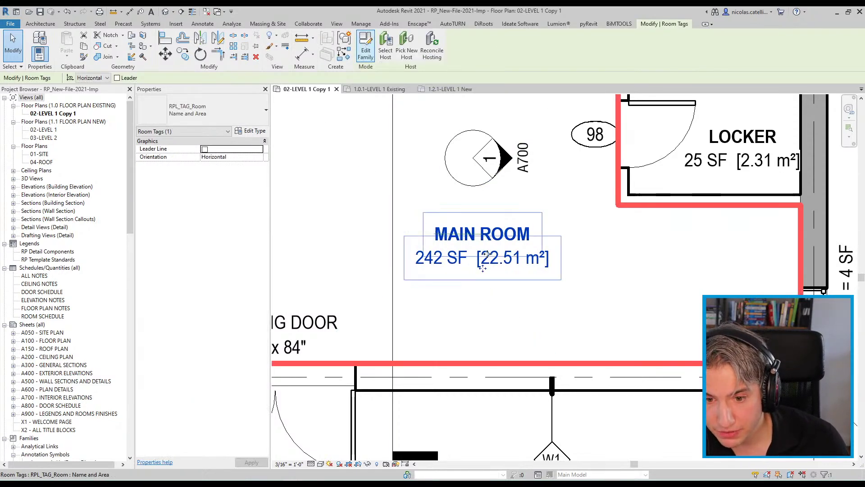
pyautogui.click(366, 49)
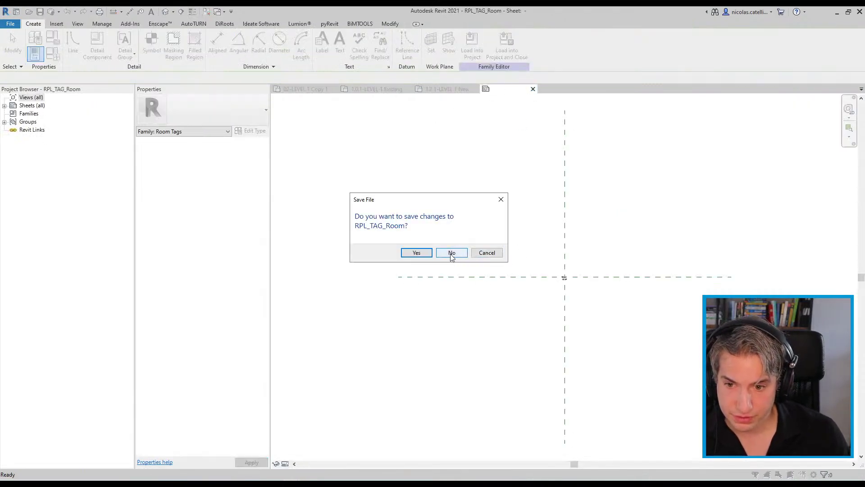
pyautogui.click(451, 252)
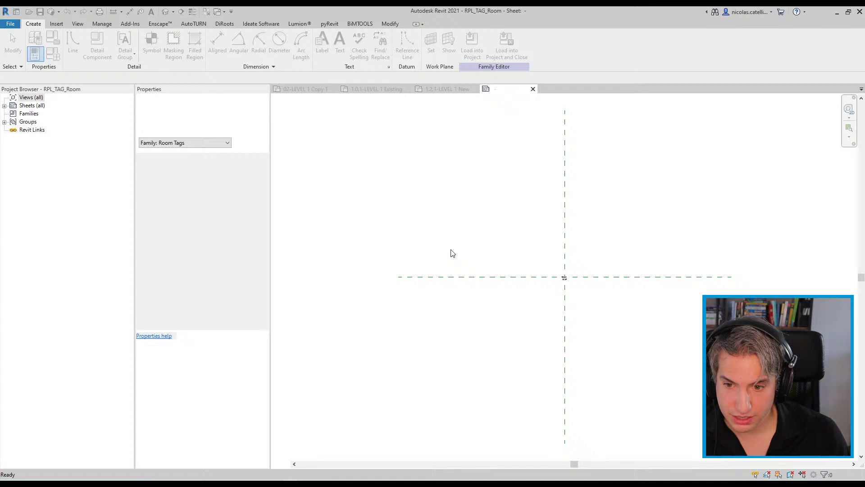
# - Switch to the 1.2.1-LEVEL 1 New plan and inspect the SMALL ROOM tag's type and the room's ceiling height property
pyautogui.click(366, 89)
pyautogui.click(437, 88)
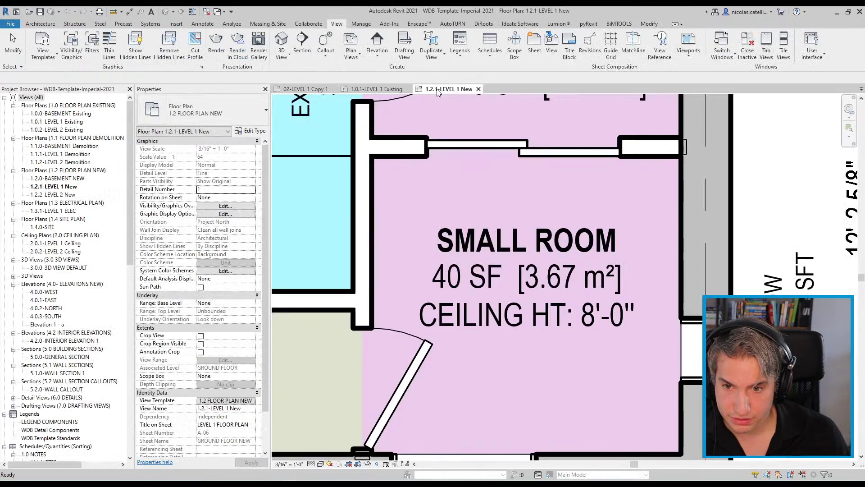
pyautogui.click(579, 324)
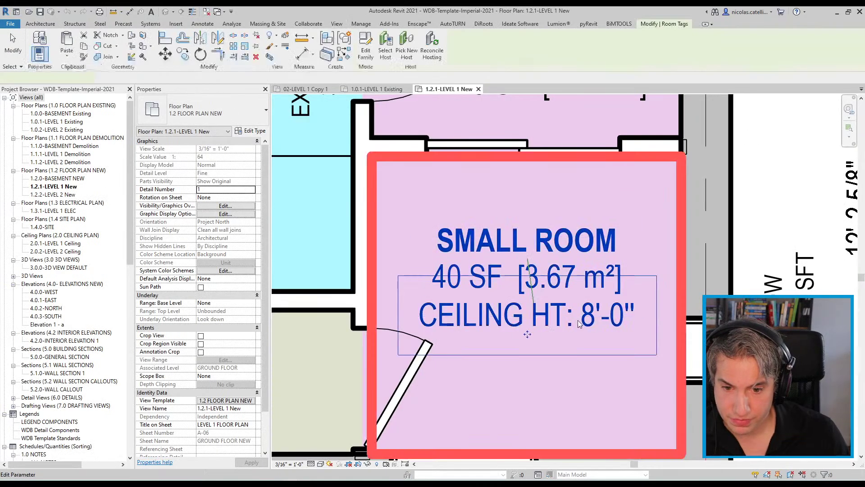
pyautogui.click(604, 319)
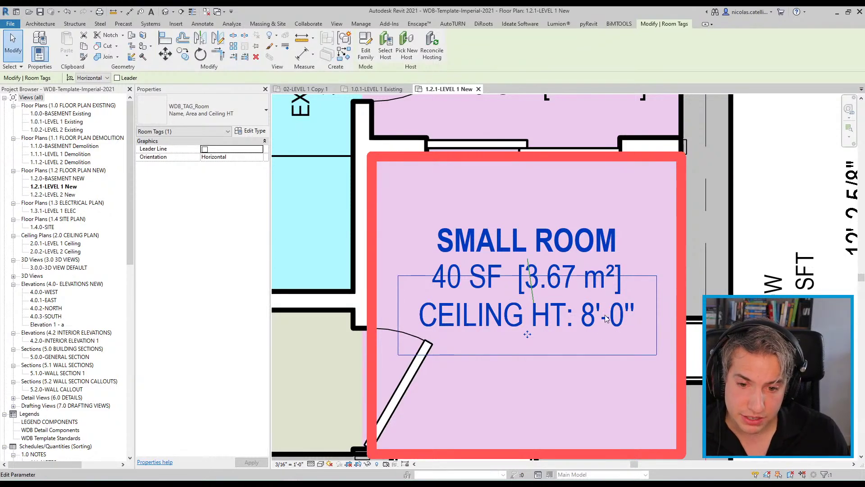
pyautogui.press('Escape')
pyautogui.scroll(-3, 569, 356)
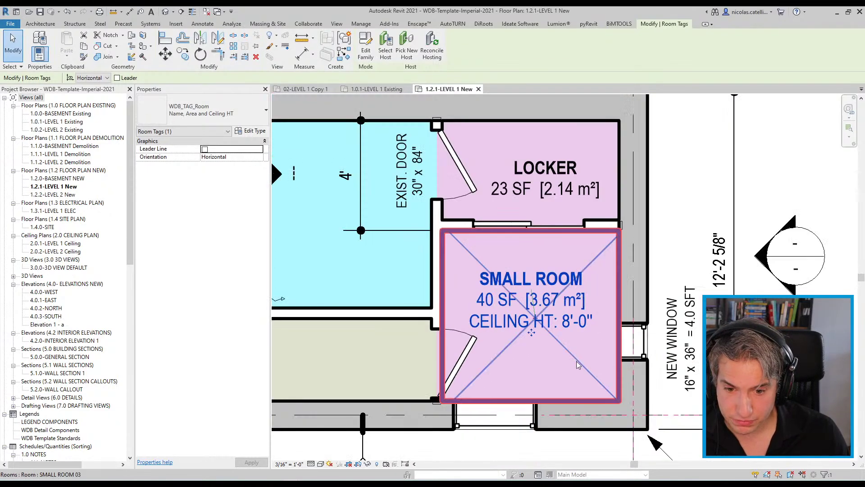
pyautogui.click(579, 363)
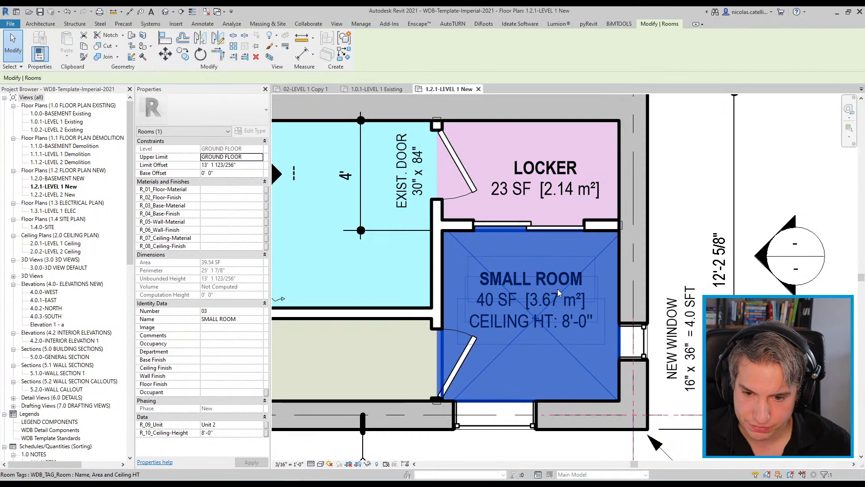
# - Clear the ceiling height value through the SMALL ROOM tag on the 1.2.1-LEVEL 1 New plan
pyautogui.click(544, 277)
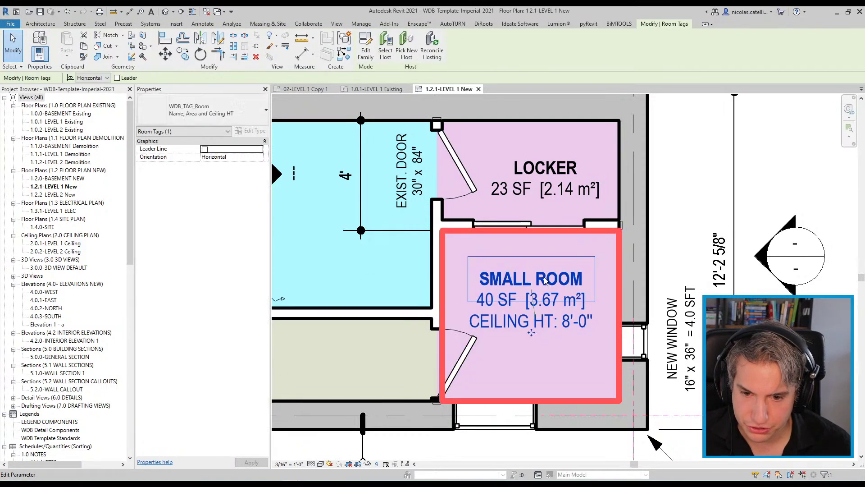
pyautogui.click(585, 322)
pyautogui.press('BackSpace')
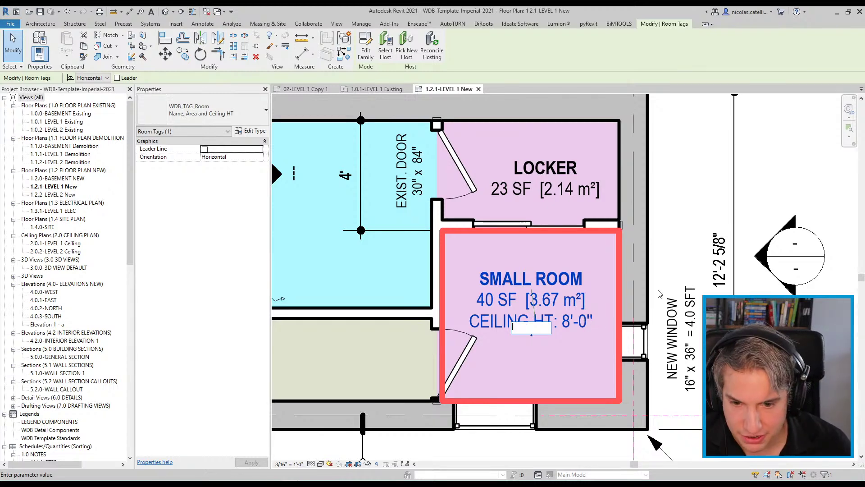
pyautogui.press('Return')
pyautogui.press('Escape')
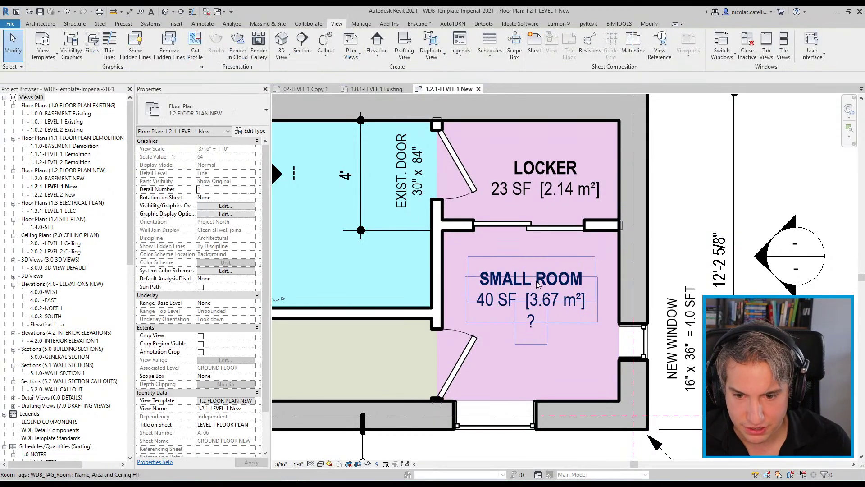
# - Set the ceiling height in the SMALL ROOM tag to 8'-0"
pyautogui.click(537, 284)
pyautogui.click(532, 321)
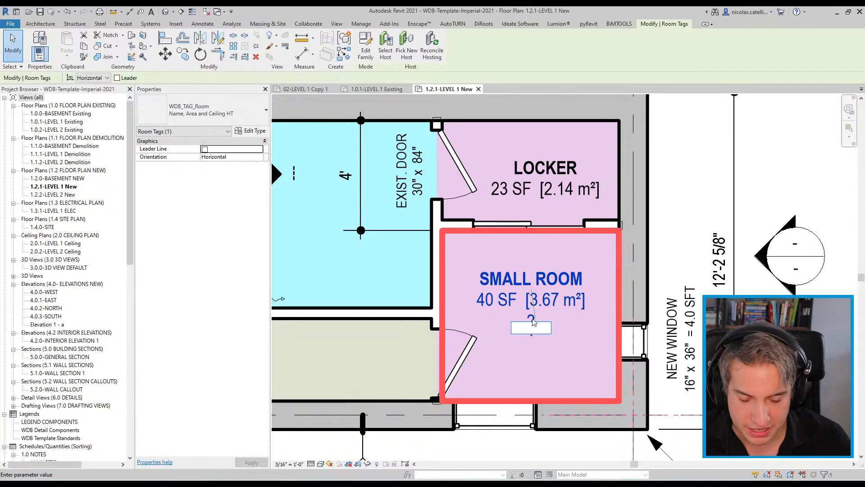
pyautogui.write("8'")
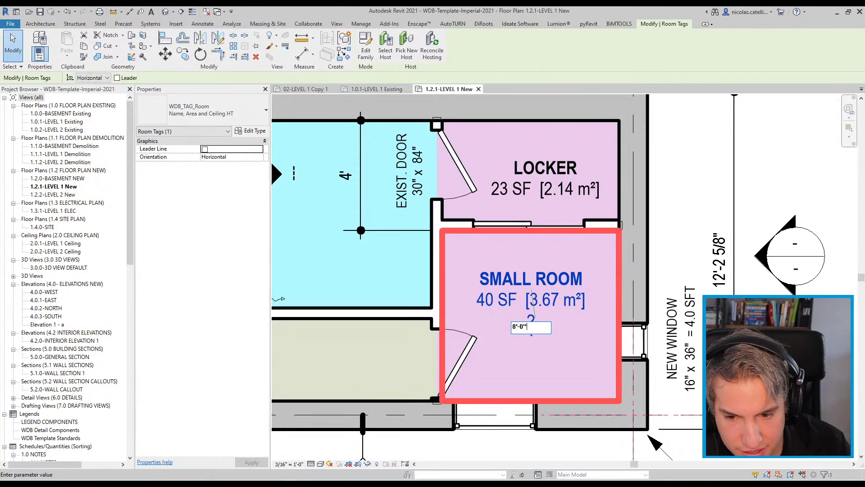
pyautogui.write('-0"')
pyautogui.press('Return')
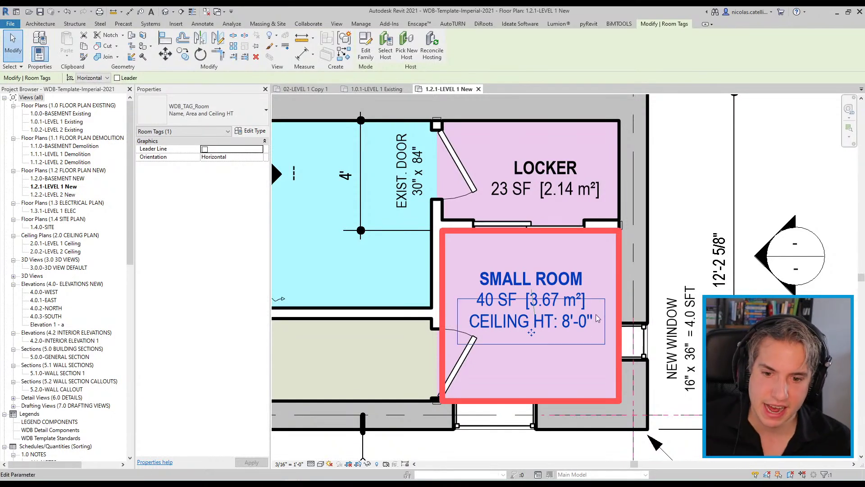
pyautogui.click(688, 206)
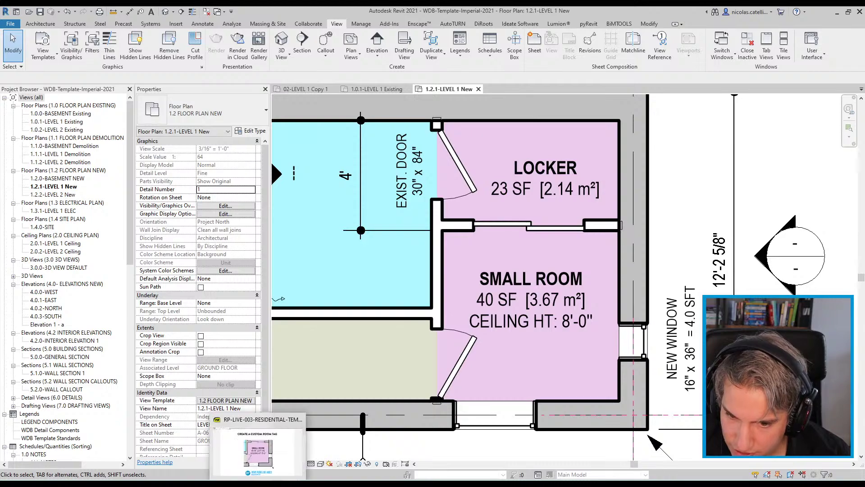
# - Switch to the 02-LEVEL 1 Copy 1 plan and inspect the MAIN ROOM tag's name and area labels
pyautogui.click(259, 444)
pyautogui.hotkey('alt', 'Tab')
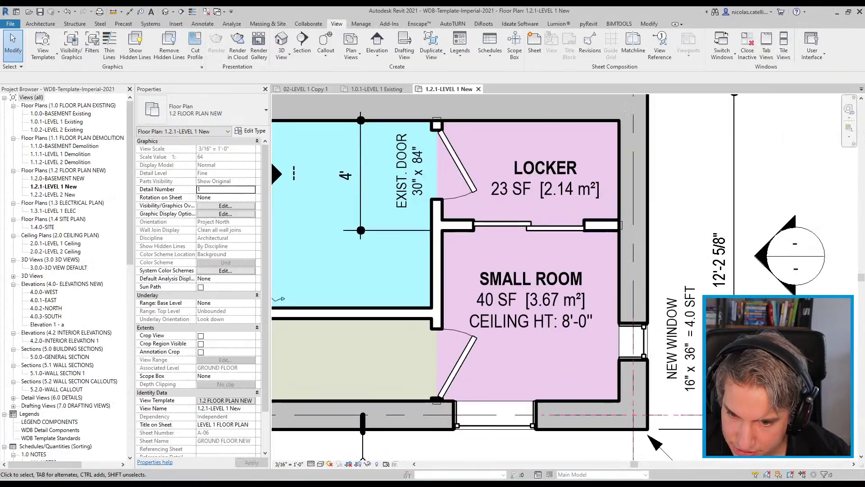
pyautogui.click(295, 93)
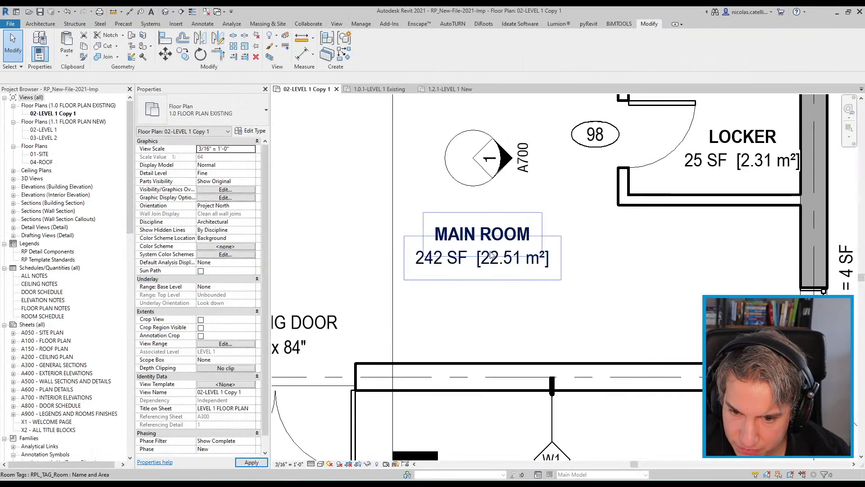
pyautogui.scroll(2, 528, 288)
pyautogui.scroll(-2, 528, 288)
pyautogui.click(519, 271)
pyautogui.scroll(2, 516, 259)
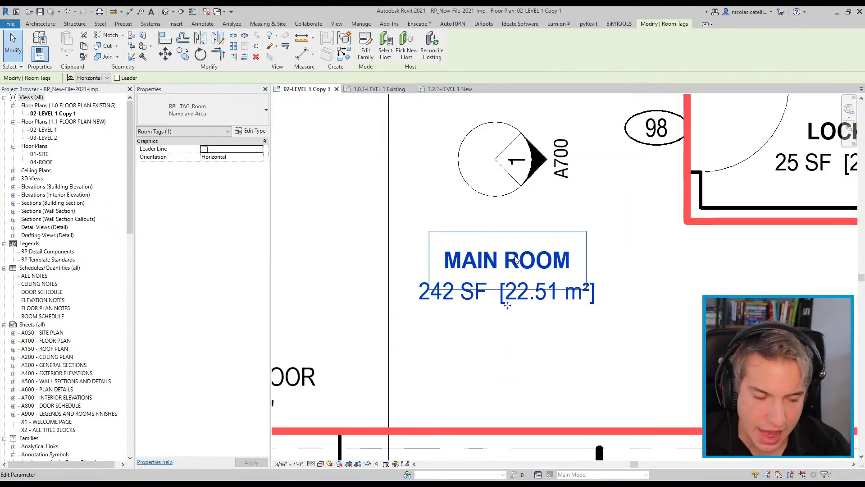
pyautogui.press('Escape')
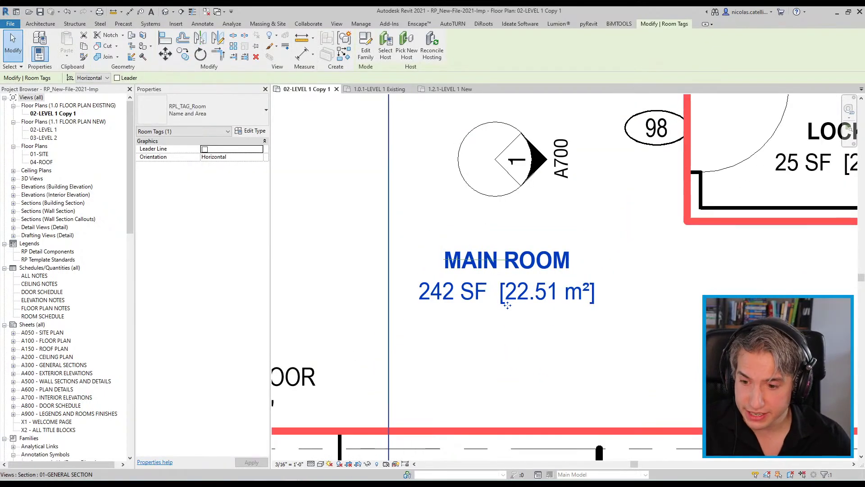
# - Switch to the PDF presentation and read the slide on creating the "Unit" shared parameter for rooms
pyautogui.hotkey('alt', 'Tab')
pyautogui.scroll(-10, 308, 233)
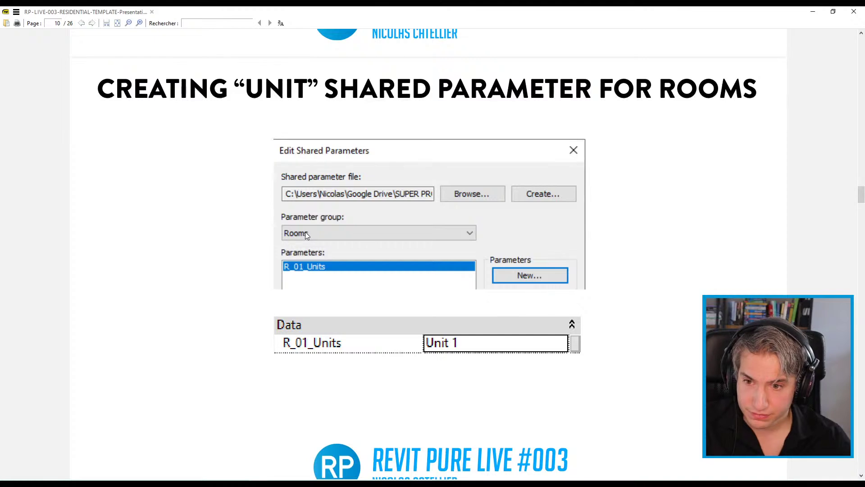
pyautogui.scroll(-1, 305, 232)
pyautogui.scroll(1, 302, 234)
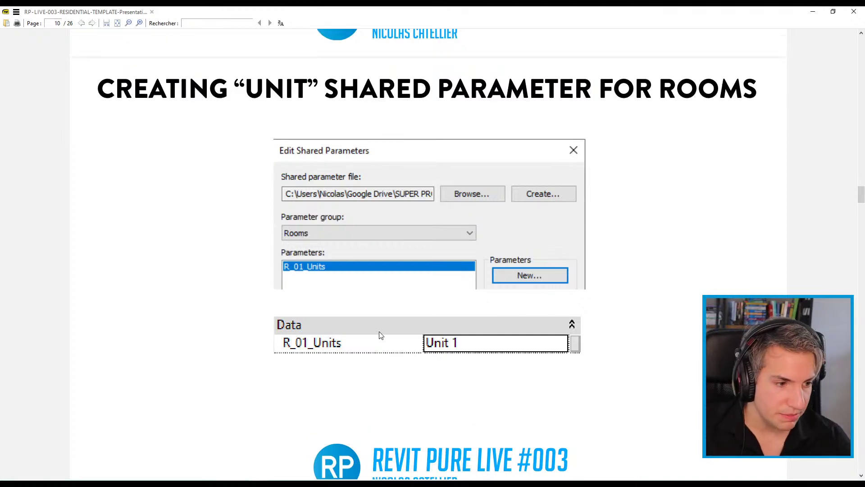
# - Switch back to Revit, putting the Dynamo window away, and examine the room colours and UNITS LEGEND on the 1.2.1-LEVEL 1 New plan
pyautogui.moveTo(290, 482)
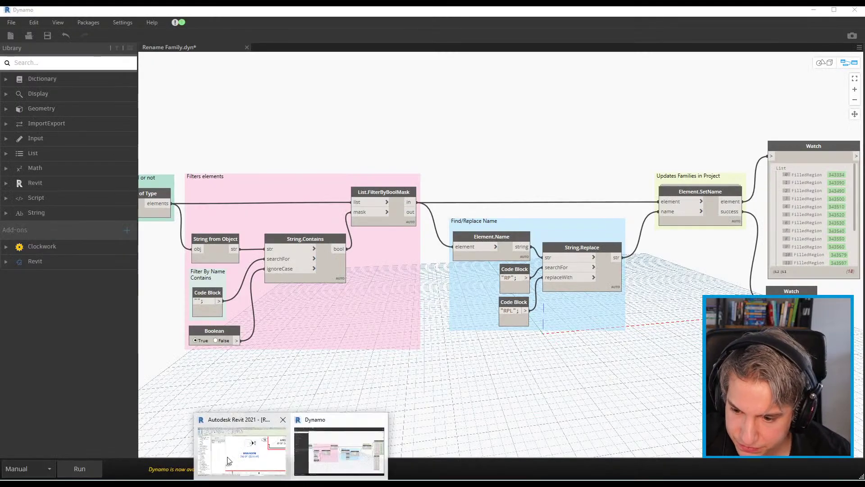
pyautogui.click(227, 460)
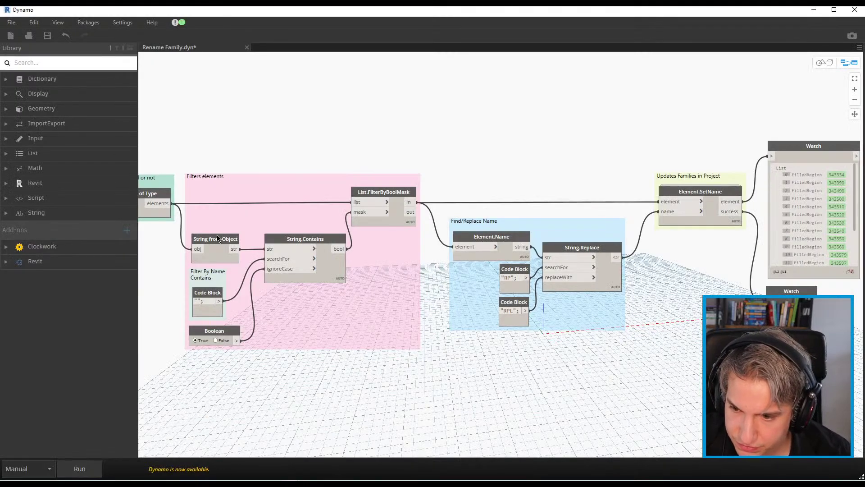
pyautogui.click(813, 10)
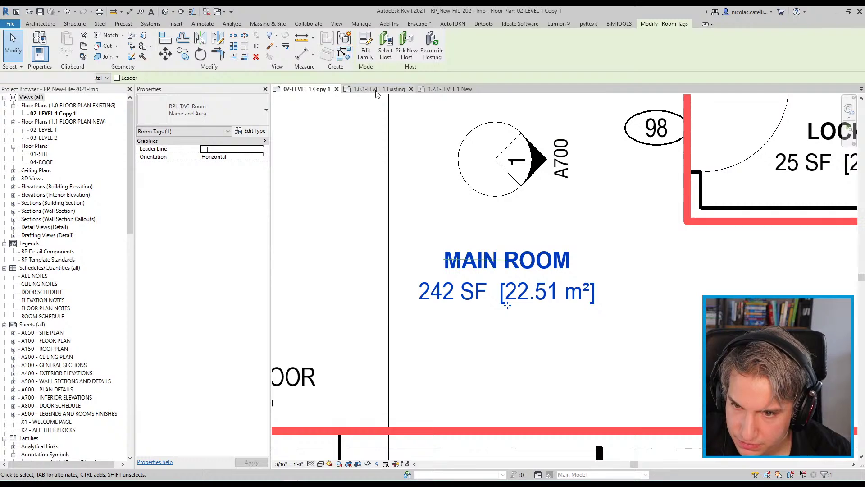
pyautogui.click(376, 90)
pyautogui.click(450, 89)
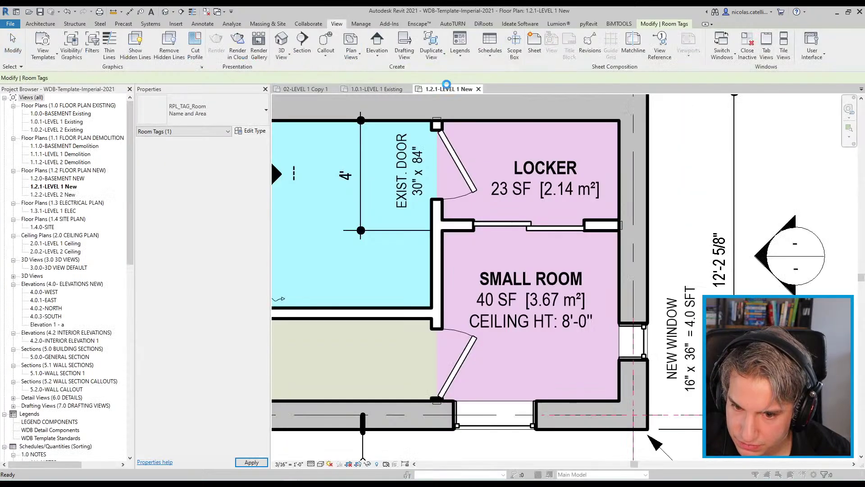
pyautogui.click(502, 170)
pyautogui.moveTo(427, 222); pyautogui.dragTo(673, 286, button='middle')
pyautogui.scroll(-2, 540, 264)
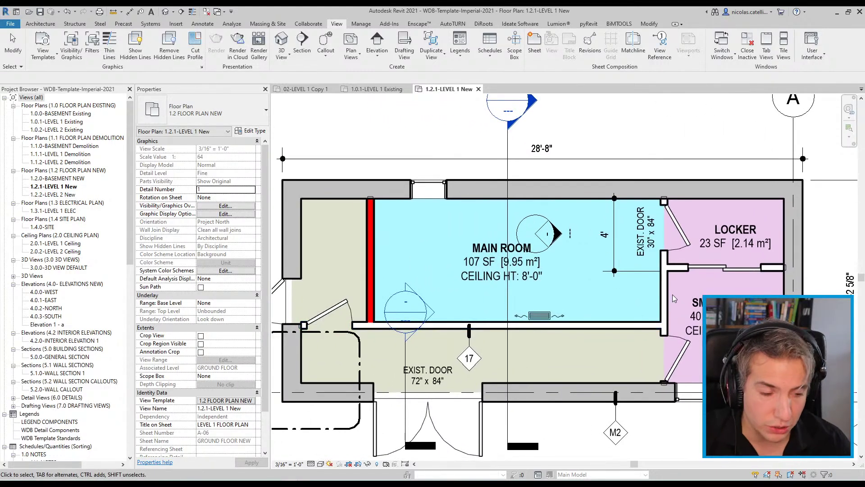
pyautogui.scroll(-2, 580, 287)
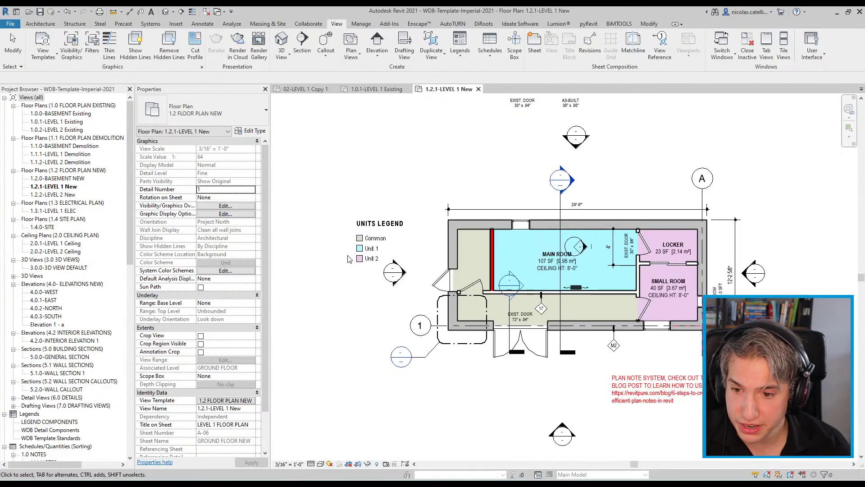
pyautogui.scroll(5, 347, 259)
pyautogui.moveTo(552, 249); pyautogui.dragTo(487, 270, button='middle')
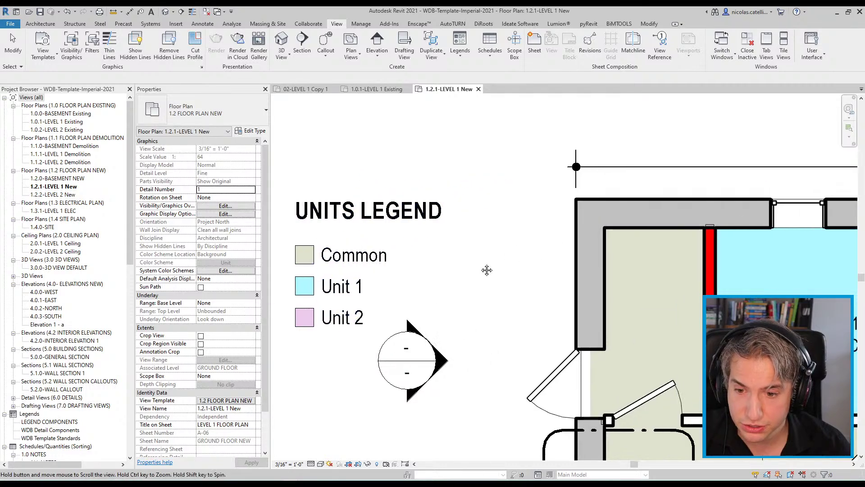
pyautogui.scroll(-1, 358, 205)
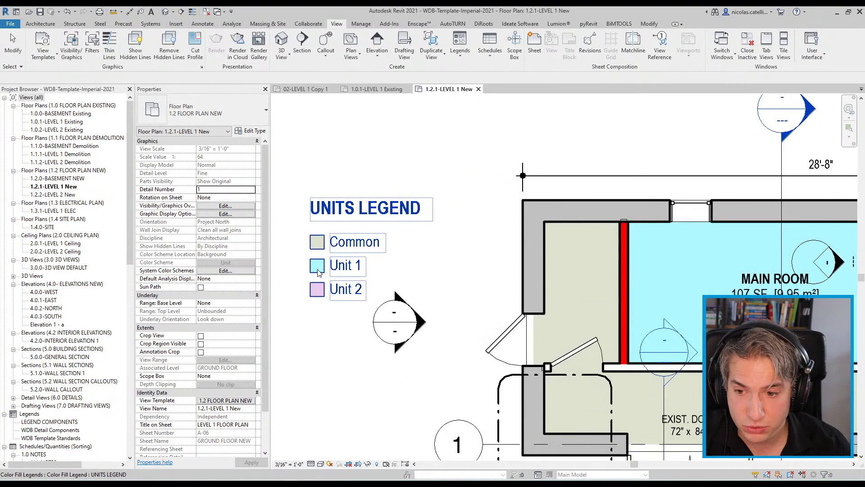
pyautogui.scroll(2, 319, 271)
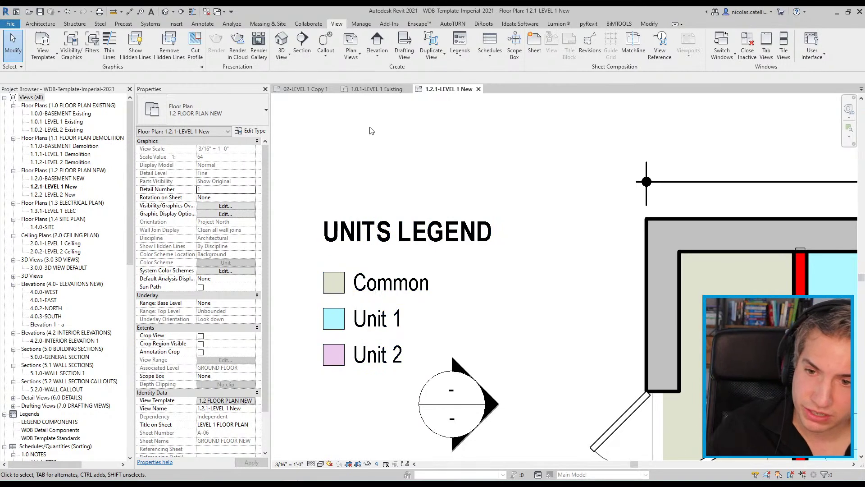
# - Return to the 02-LEVEL 1 Copy 1 plan and create a shared parameter file named RPL-test2.txt for the project
pyautogui.click(306, 88)
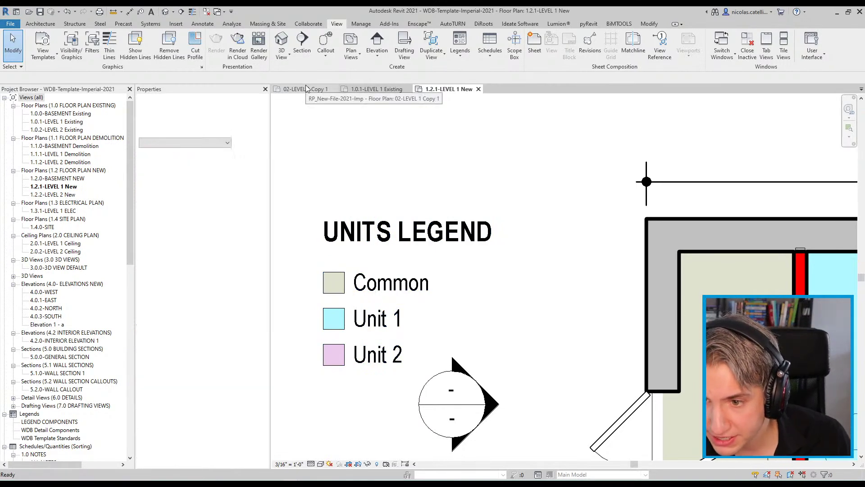
pyautogui.scroll(-5, 586, 405)
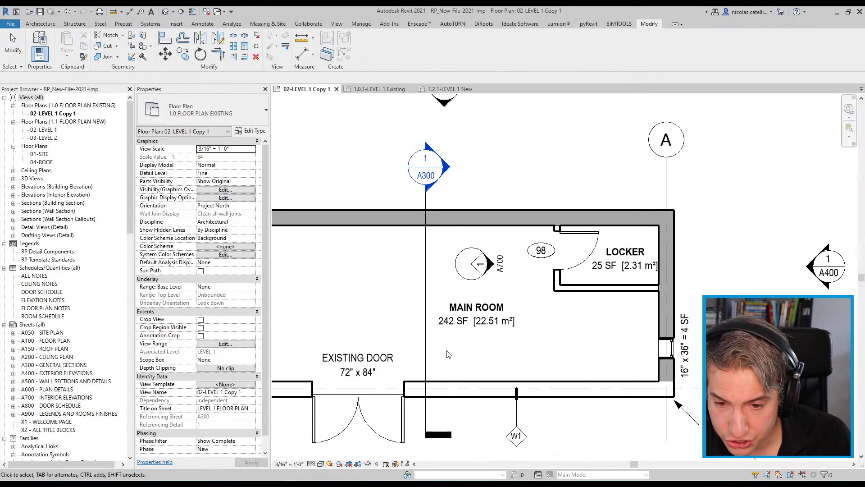
pyautogui.scroll(-1, 531, 266)
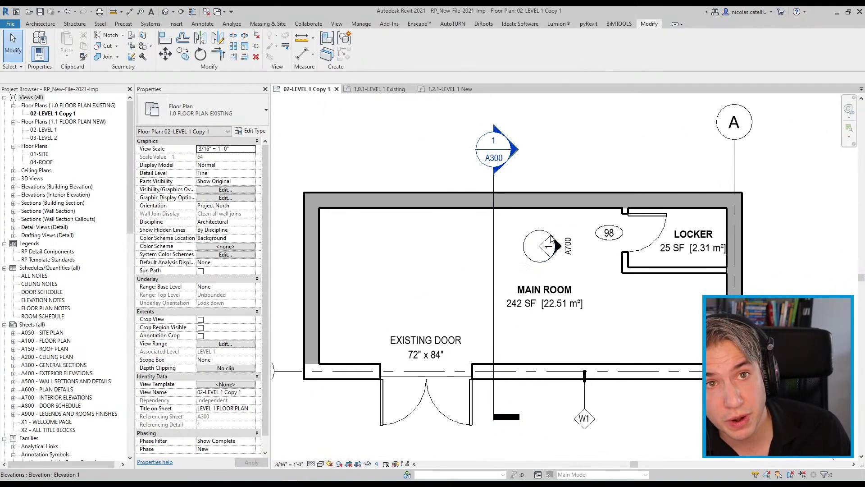
pyautogui.click(361, 24)
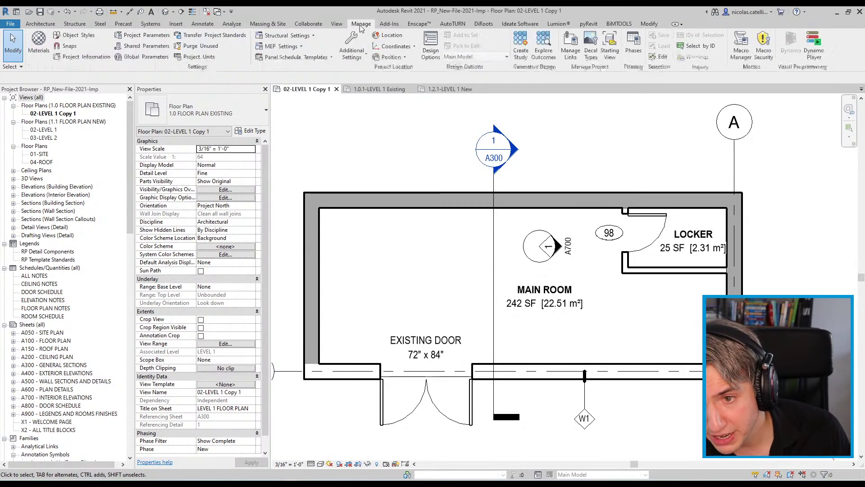
pyautogui.click(136, 46)
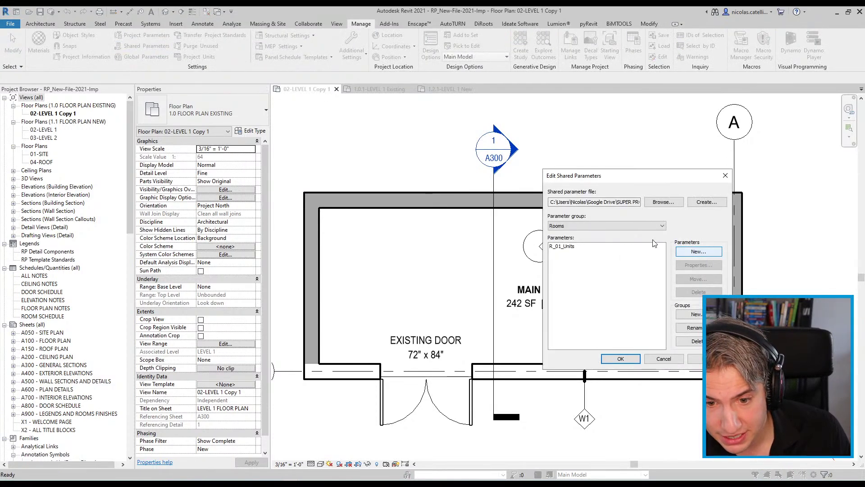
pyautogui.click(707, 202)
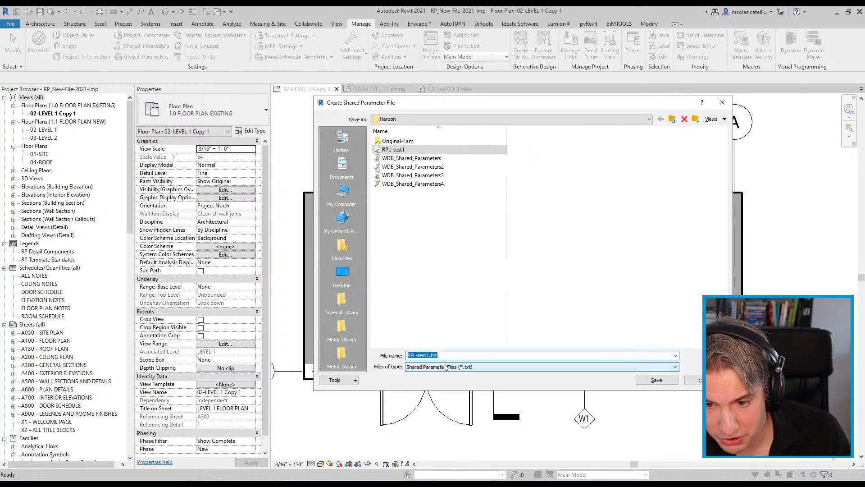
pyautogui.click(428, 355)
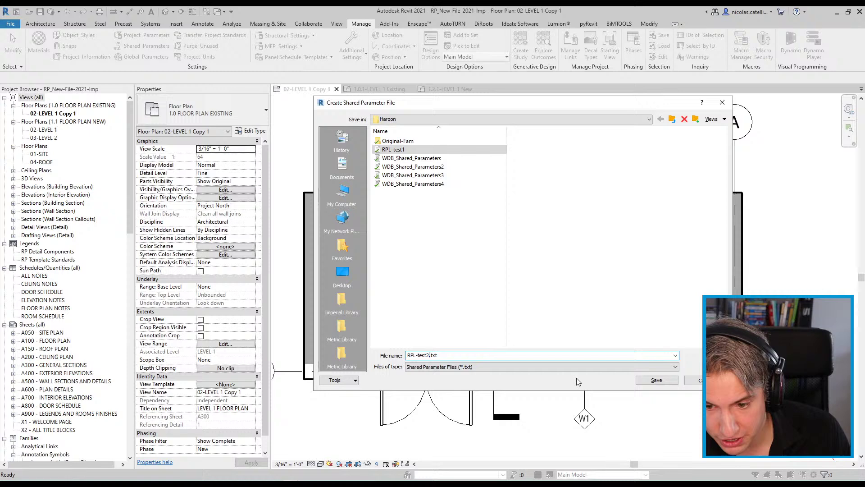
pyautogui.click(657, 380)
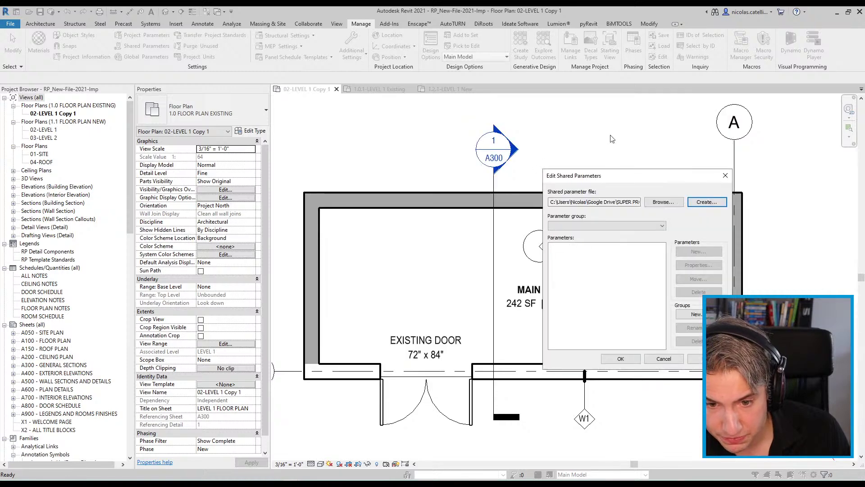
# - Add a parameter group named Rooms to the new shared parameter file
pyautogui.moveTo(617, 180); pyautogui.dragTo(550, 166)
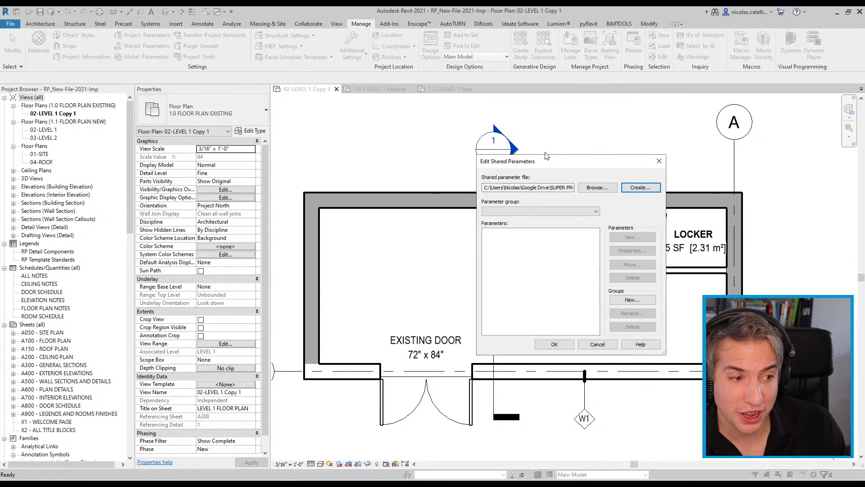
pyautogui.click(626, 302)
pyautogui.write('Rooms')
pyautogui.press('Return')
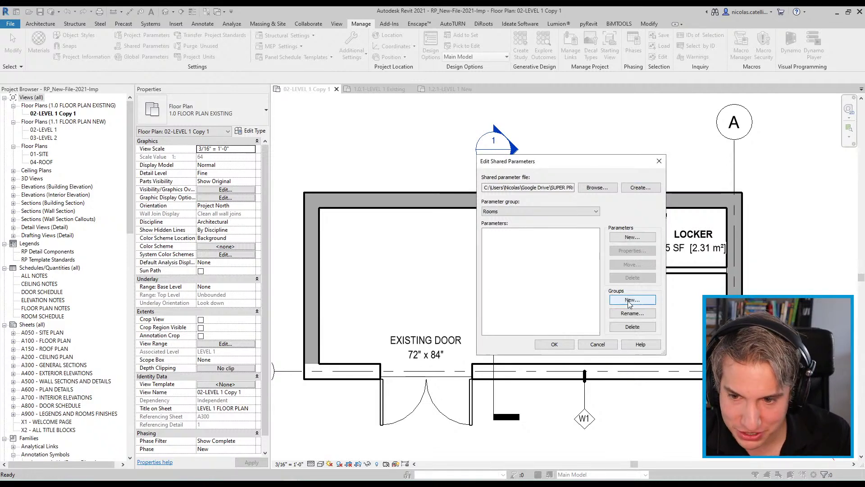
# - Create a Text shared parameter named R_01_Units in the Rooms group and dismiss the save reminder without saving
pyautogui.click(541, 211)
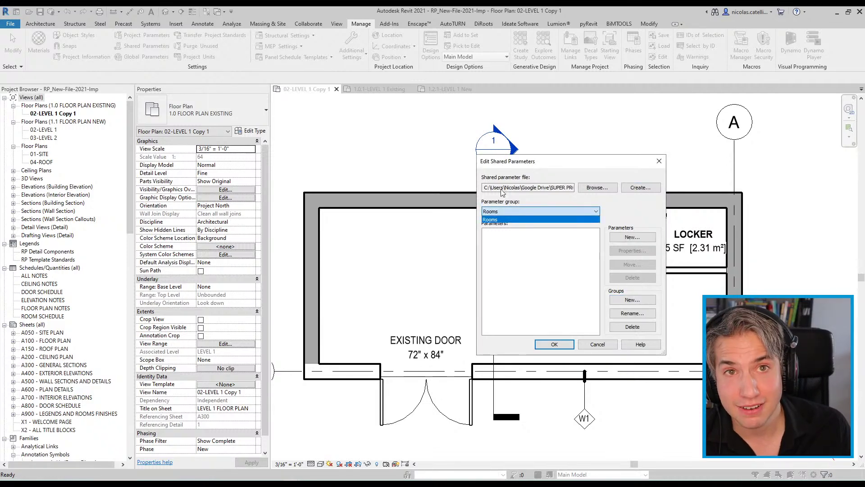
pyautogui.click(552, 300)
pyautogui.click(632, 237)
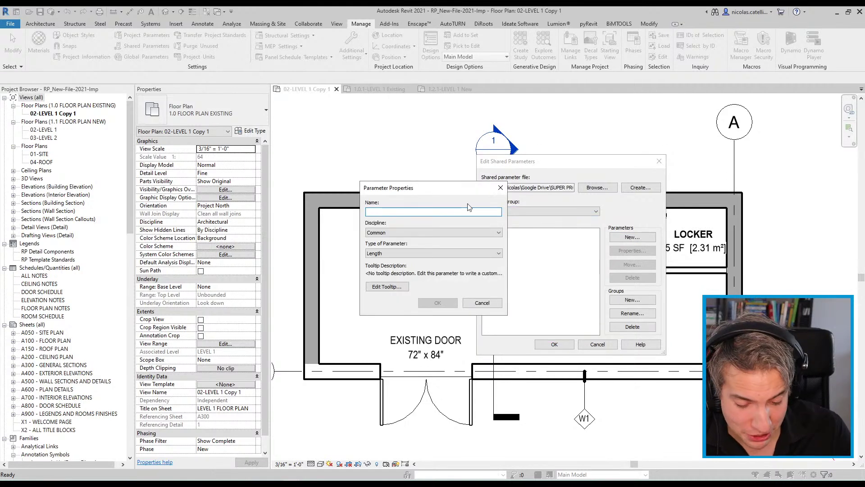
pyautogui.write('R_01_')
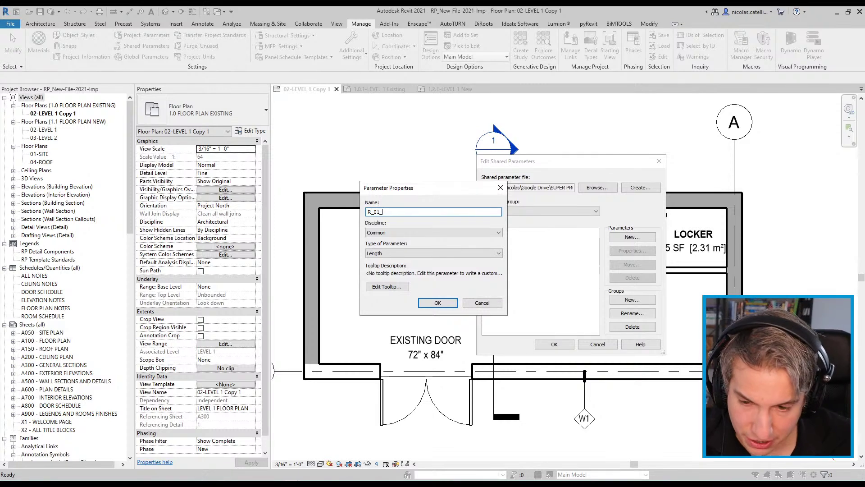
pyautogui.write('Units')
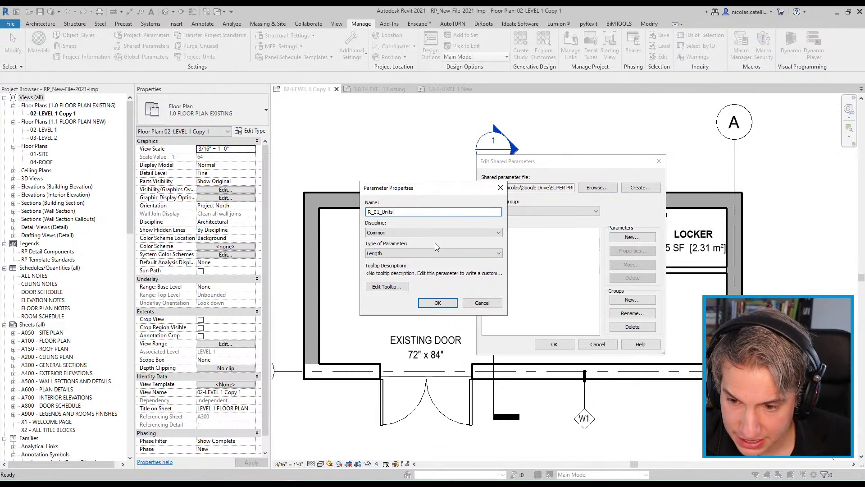
pyautogui.click(435, 254)
pyautogui.click(396, 260)
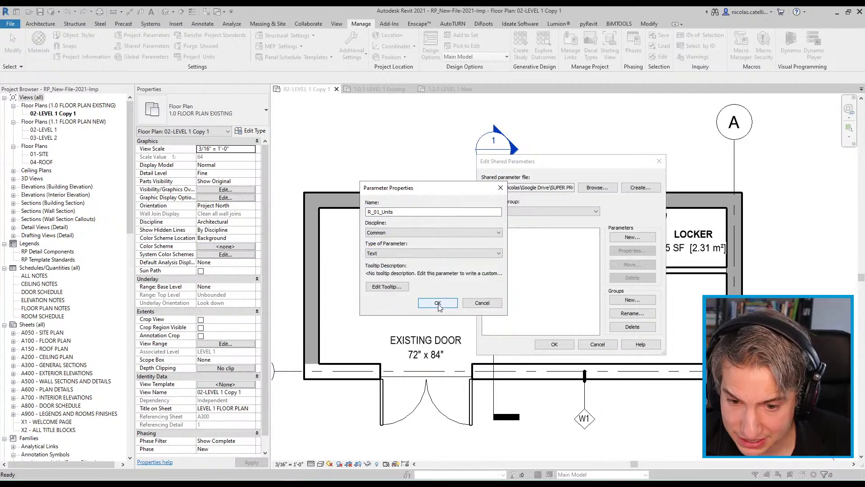
pyautogui.click(438, 303)
pyautogui.click(555, 344)
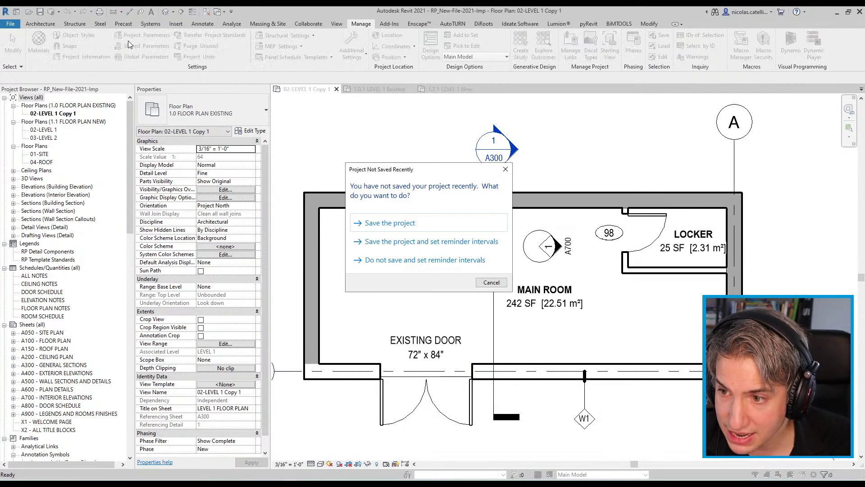
pyautogui.click(490, 283)
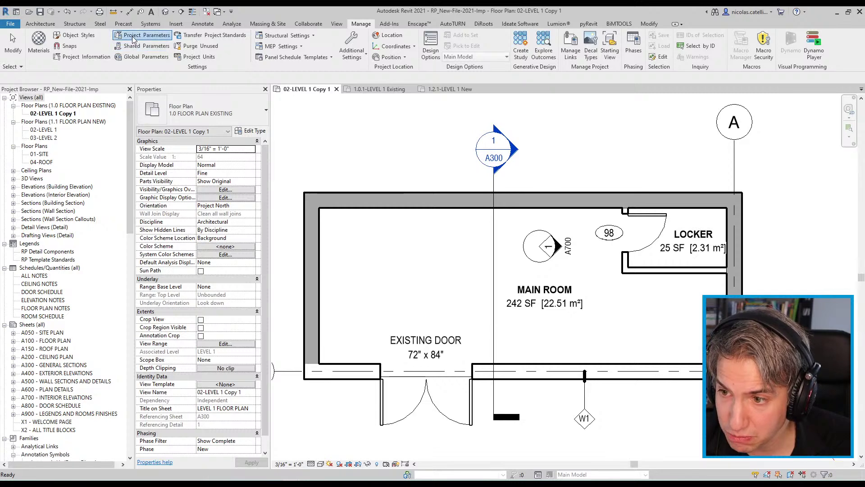
# - Start a new project parameter based on the shared parameter R_01_Units from the Rooms group
pyautogui.click(134, 37)
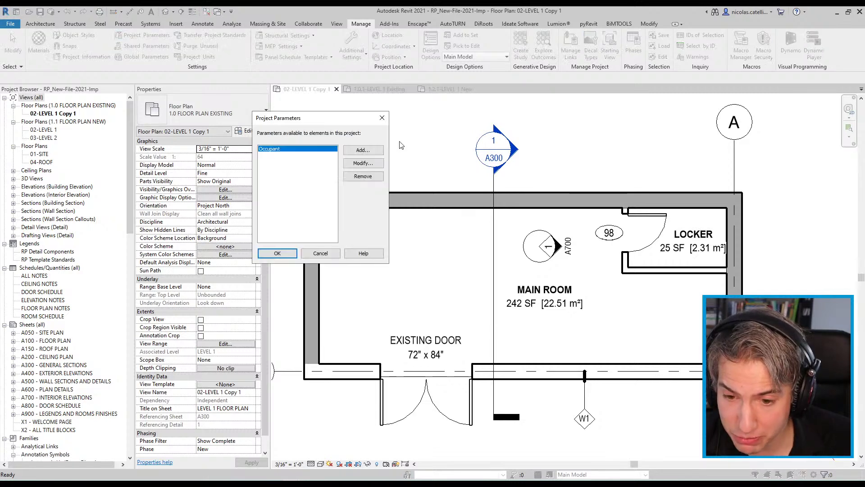
pyautogui.click(363, 151)
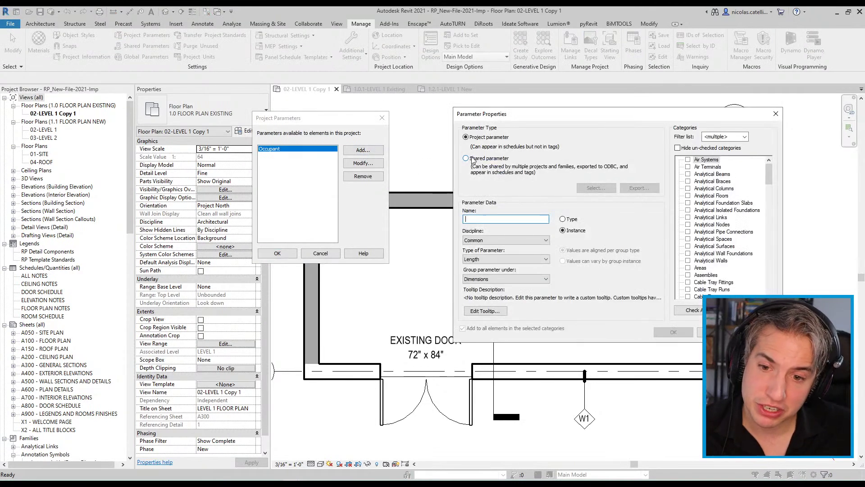
pyautogui.click(467, 158)
pyautogui.click(604, 188)
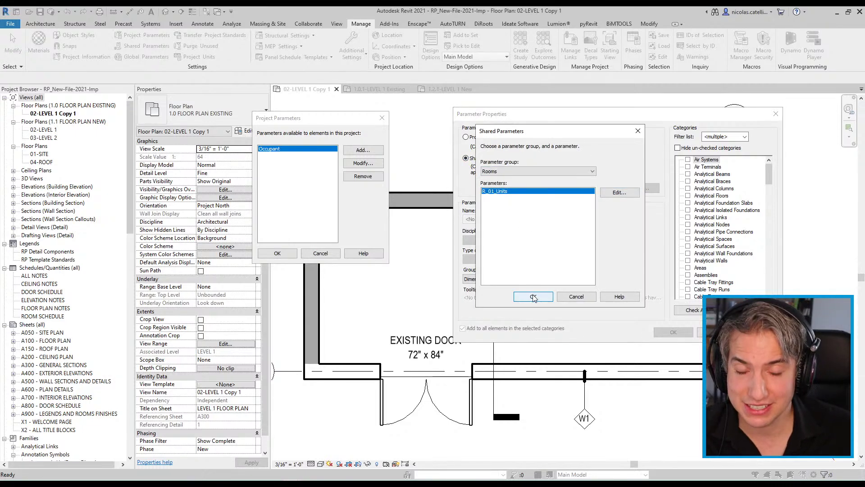
pyautogui.click(534, 297)
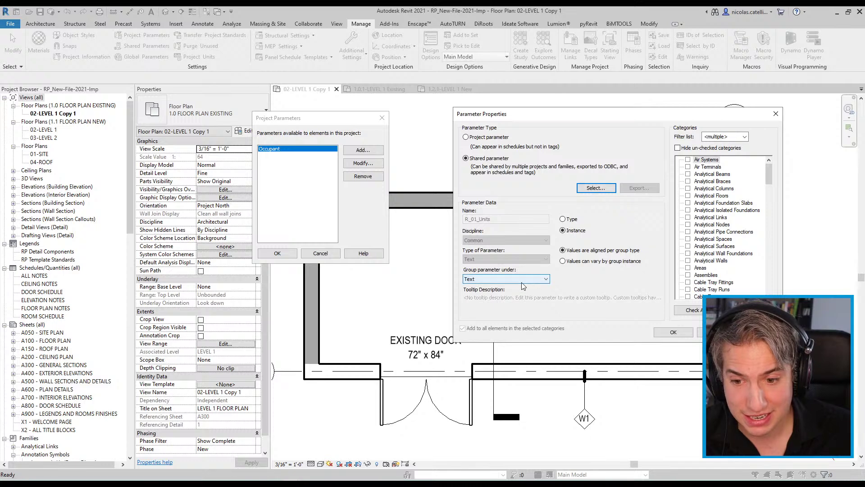
# - Group the R_01_Units parameter under Data, assign it to the Rooms category and add it to the project
pyautogui.click(505, 279)
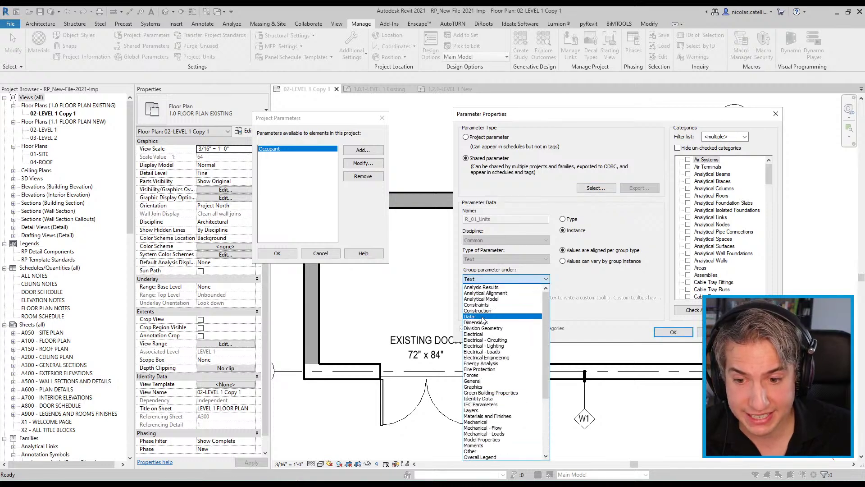
pyautogui.click(481, 317)
pyautogui.click(701, 255)
pyautogui.press('r')
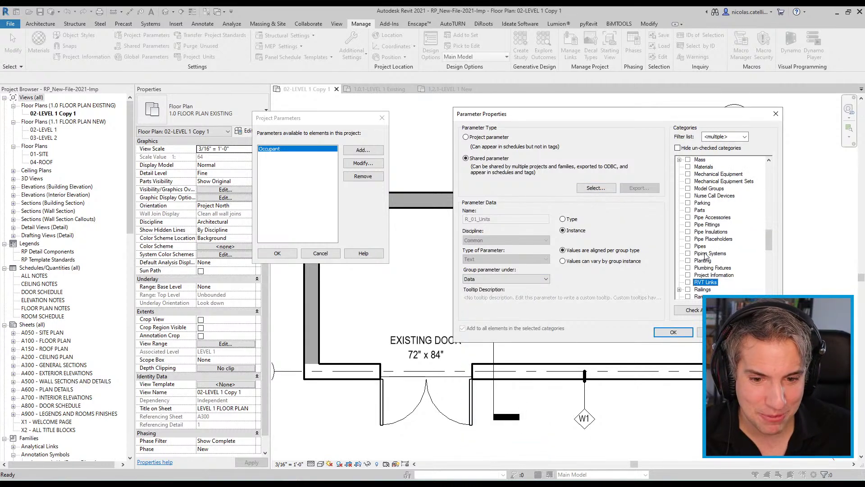
pyautogui.scroll(-3, 704, 254)
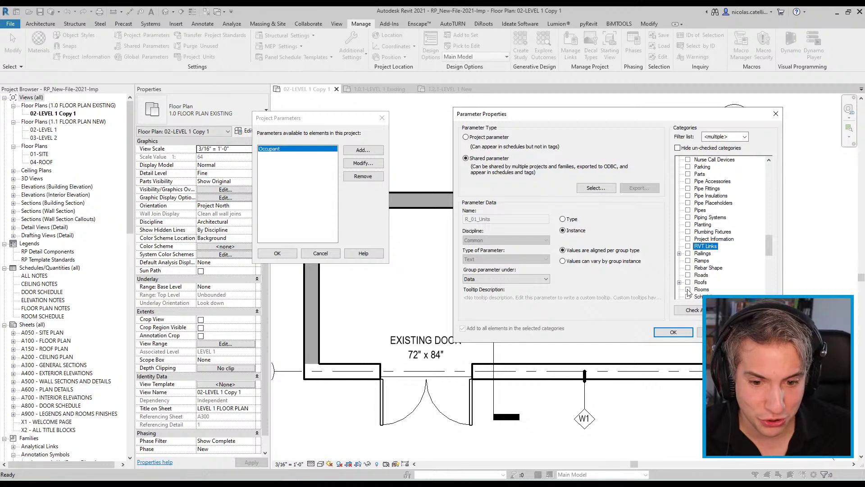
pyautogui.click(689, 290)
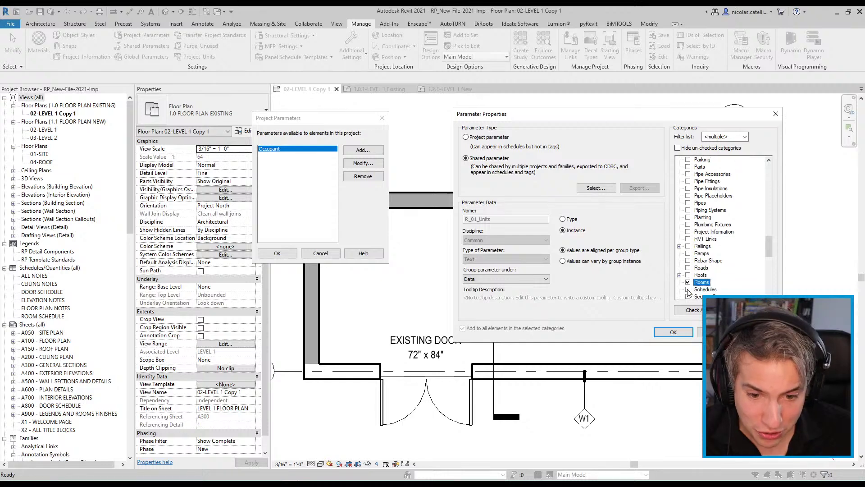
pyautogui.click(674, 333)
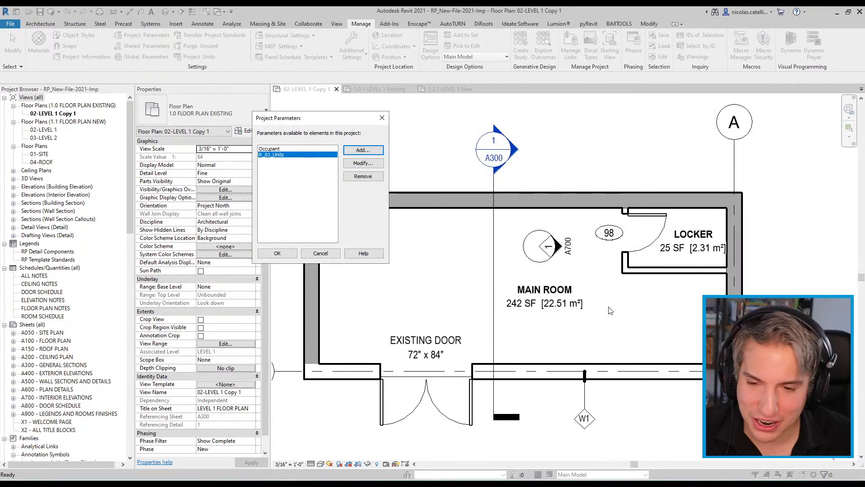
pyautogui.click(277, 253)
# - Set the R_01_Units value of the MAIN ROOM to Unit 1
pyautogui.click(556, 332)
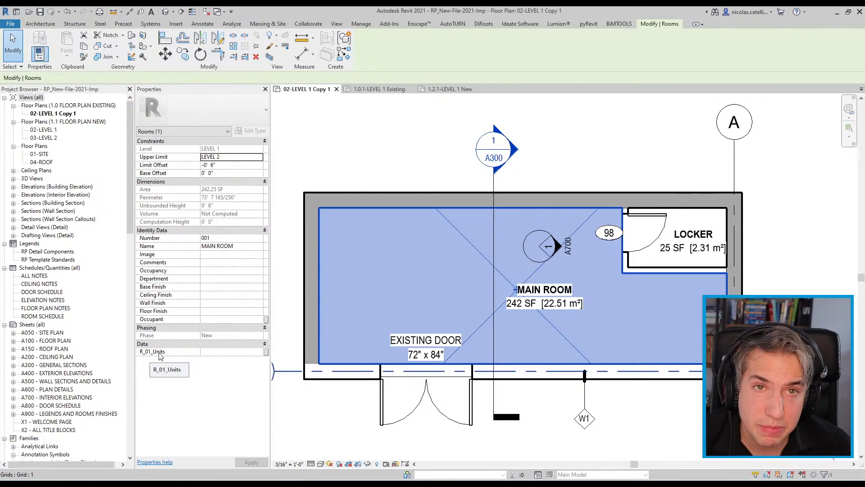
pyautogui.click(219, 353)
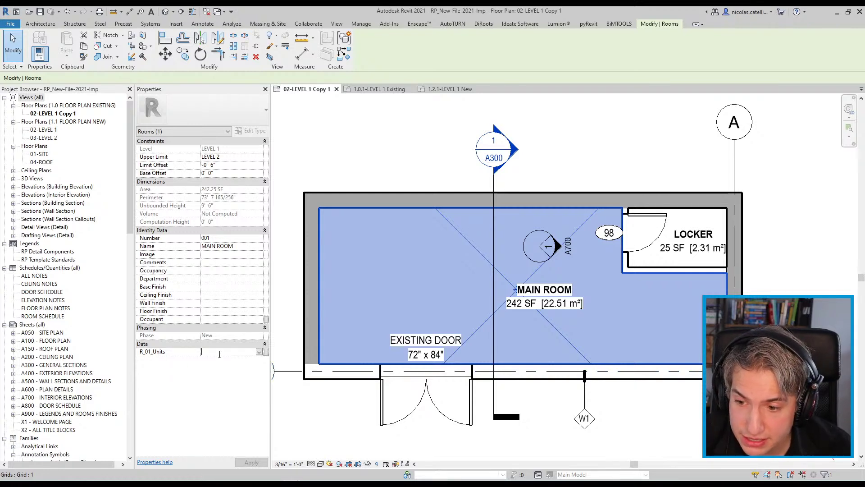
pyautogui.write('UNit')
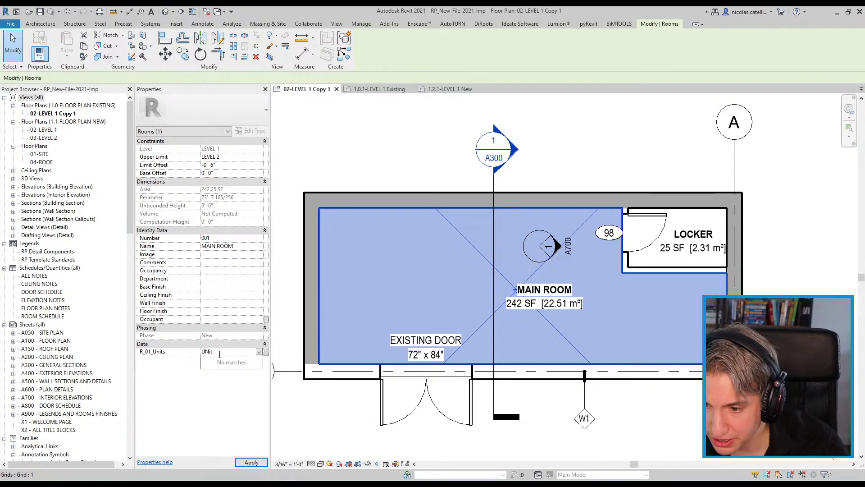
pyautogui.write('no')
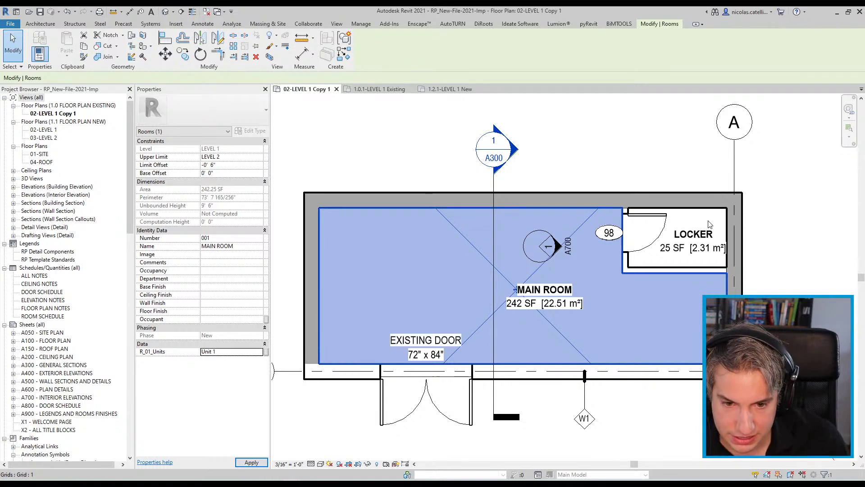
pyautogui.press('Return')
# - Set the R_01_Units value of the LOCKER room to Unit 2
pyautogui.click(647, 218)
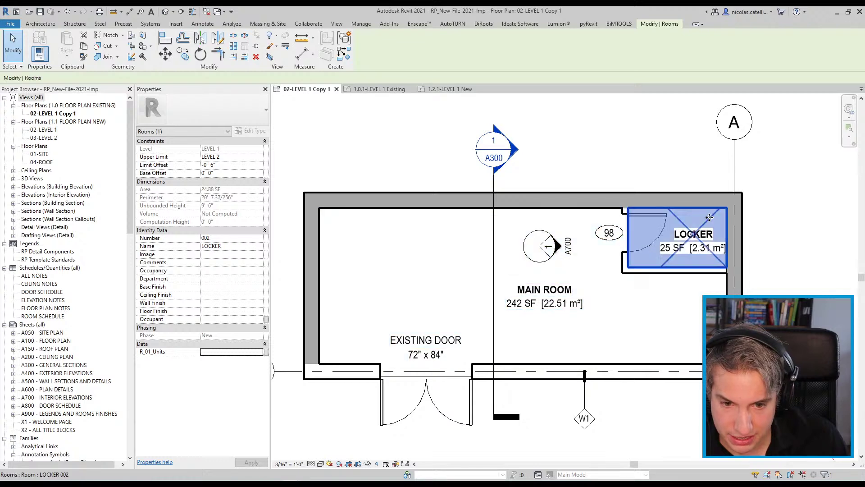
pyautogui.click(244, 350)
pyautogui.write('Unit 2')
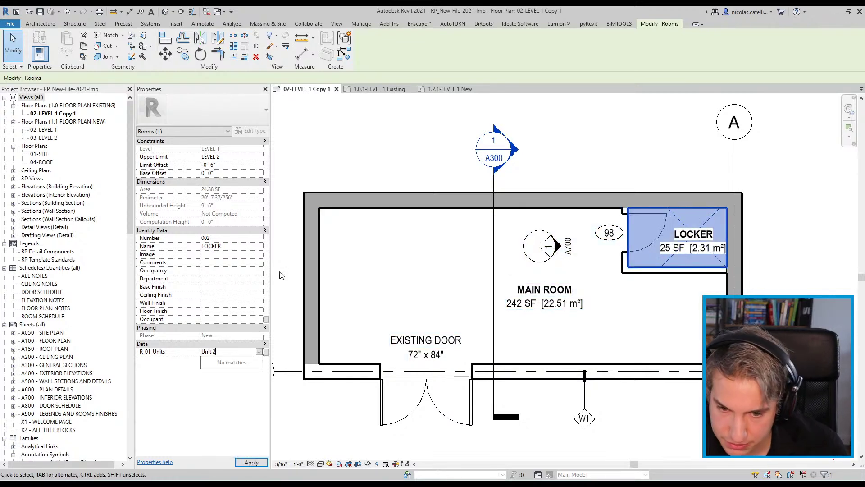
pyautogui.press('Return')
pyautogui.click(619, 162)
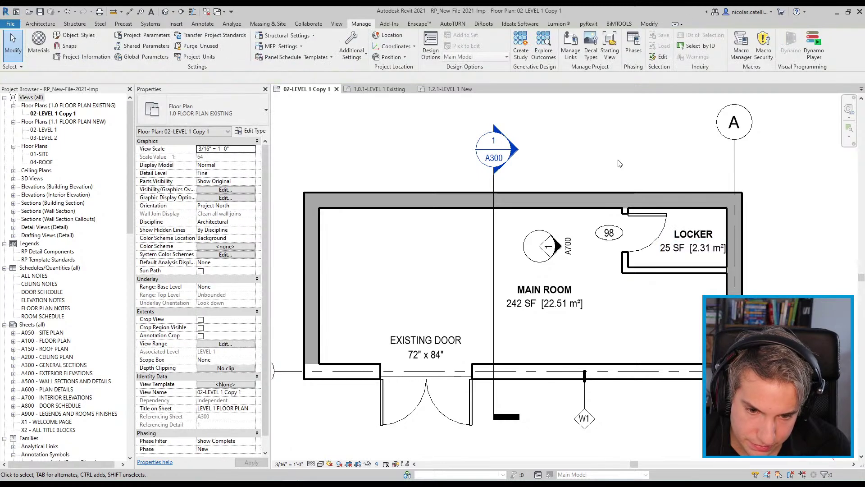
# - Place a color fill legend above and to the left of the plan, using space type Rooms and color scheme Name
pyautogui.moveTo(632, 157); pyautogui.dragTo(635, 161, button='middle')
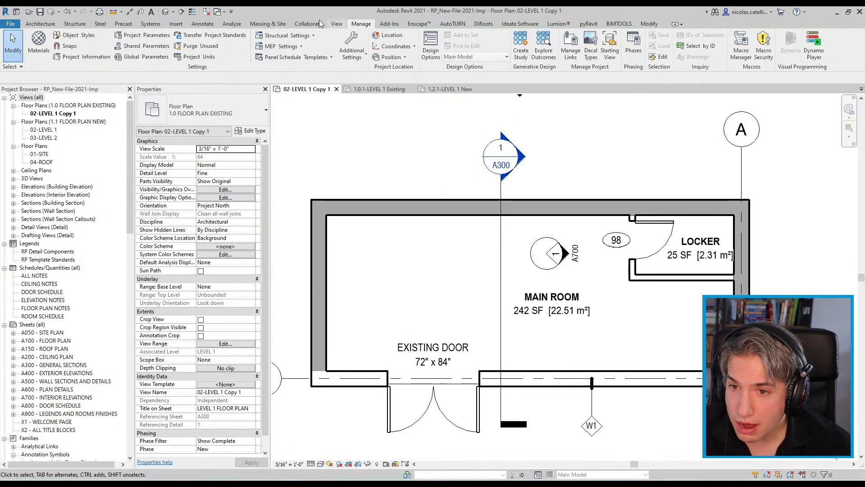
pyautogui.click(202, 25)
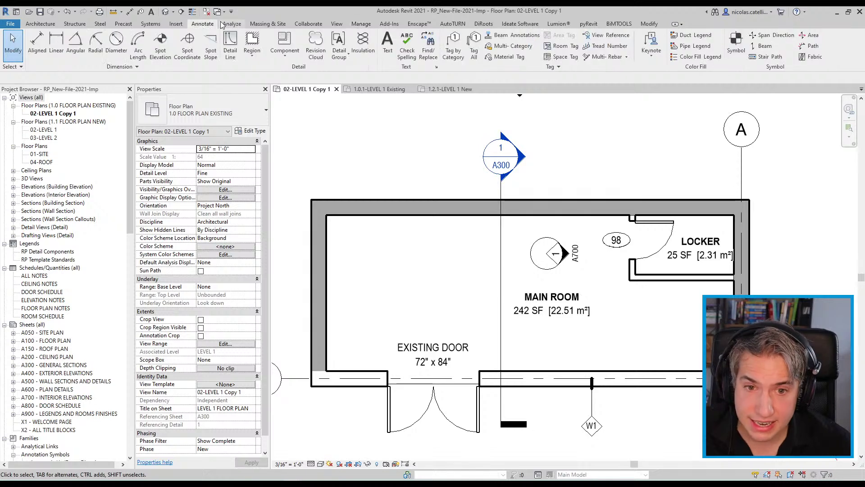
pyautogui.click(685, 59)
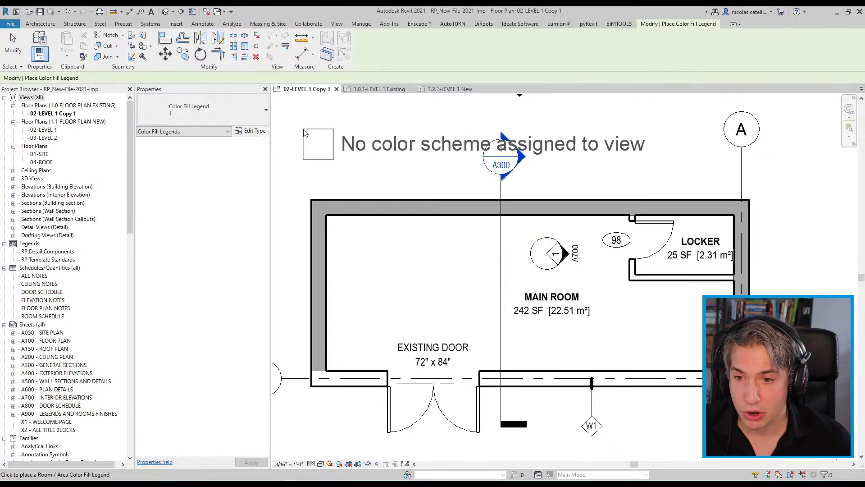
pyautogui.moveTo(401, 145); pyautogui.dragTo(578, 167, button='middle')
pyautogui.scroll(-2, 577, 168)
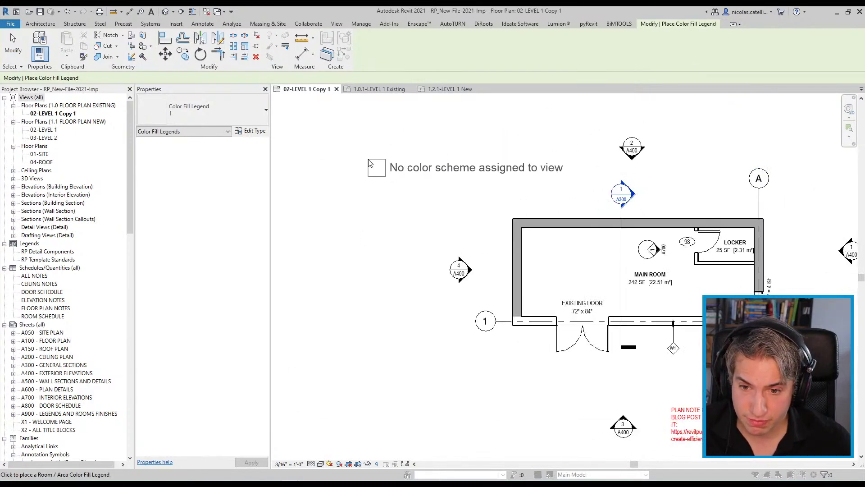
pyautogui.click(369, 159)
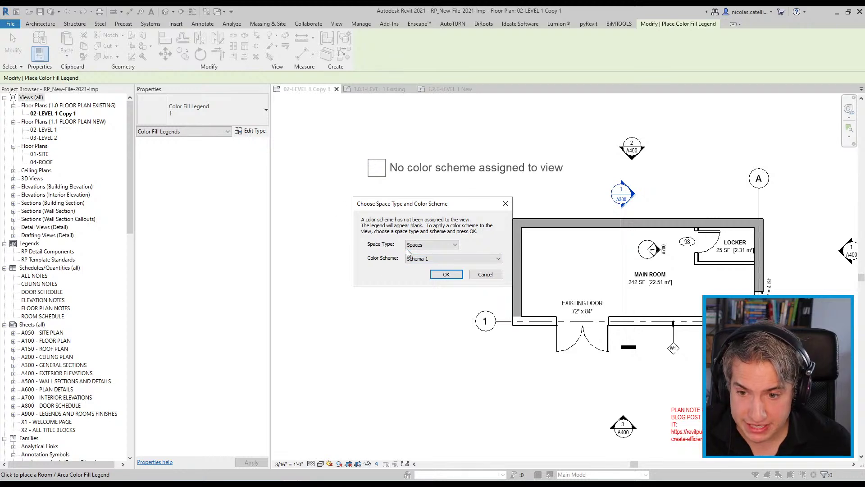
pyautogui.click(437, 244)
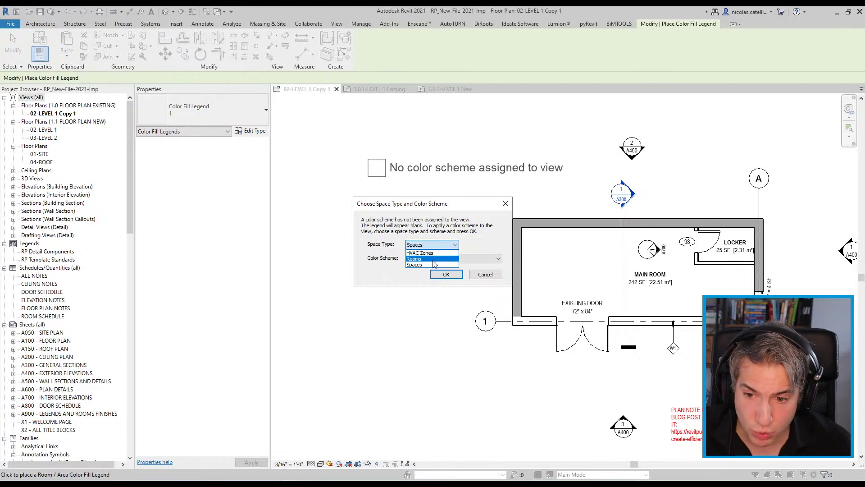
pyautogui.click(433, 259)
pyautogui.click(422, 258)
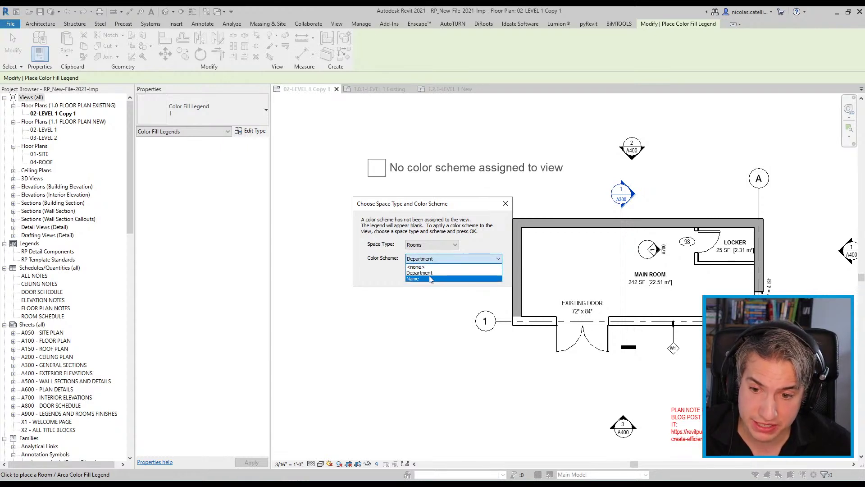
pyautogui.click(432, 279)
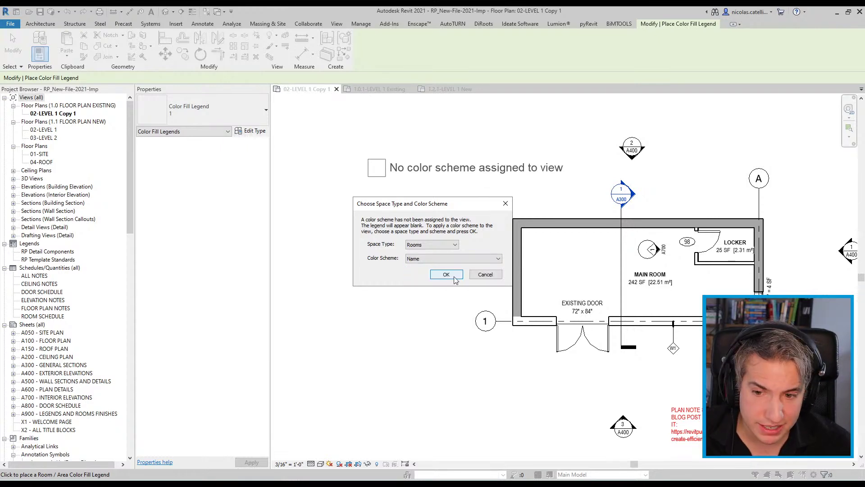
pyautogui.click(446, 275)
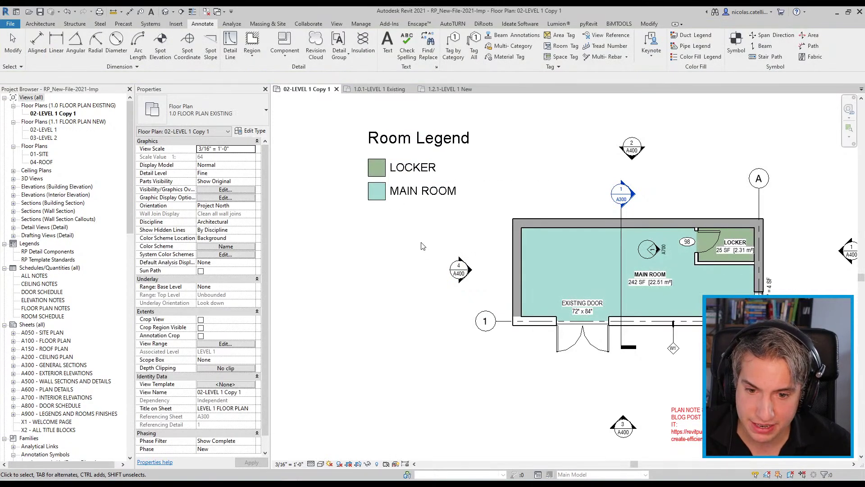
# - Duplicate the room legend's color scheme under the name Units
pyautogui.scroll(2, 552, 276)
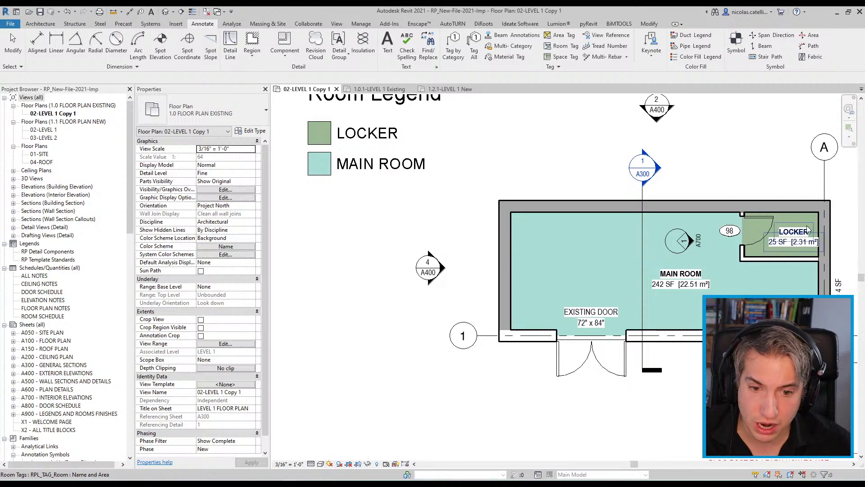
pyautogui.click(392, 182)
pyautogui.moveTo(450, 185); pyautogui.dragTo(442, 234, button='middle')
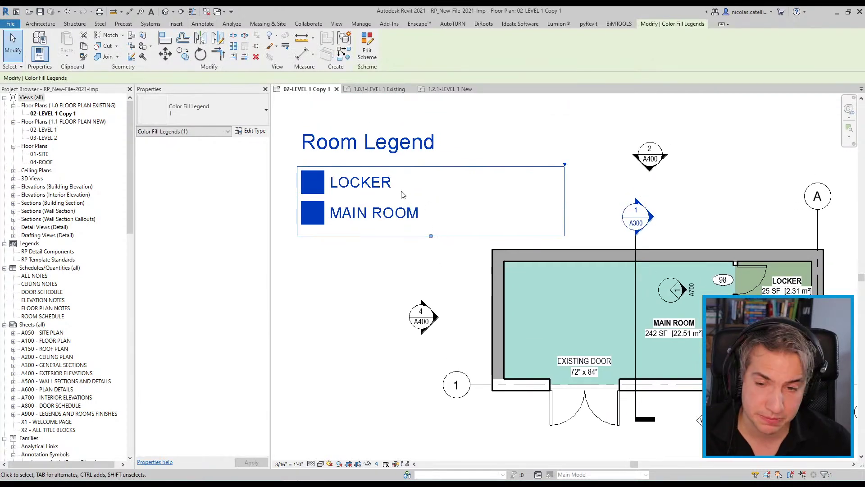
pyautogui.click(372, 53)
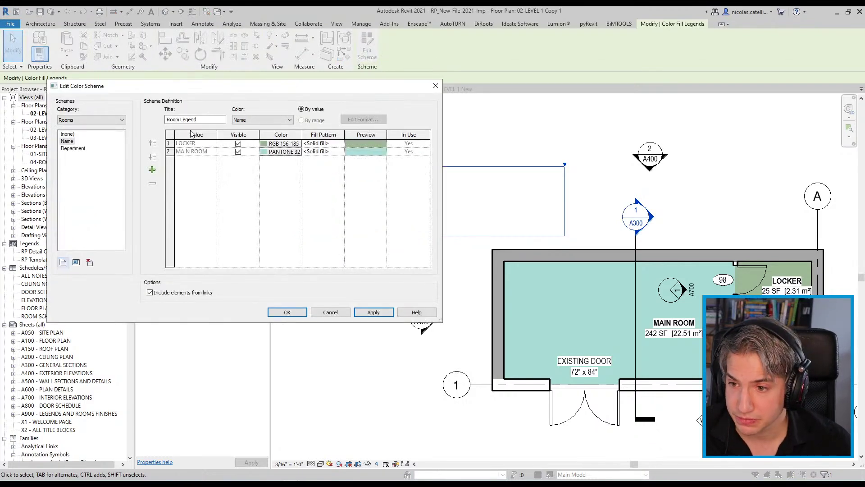
pyautogui.click(62, 263)
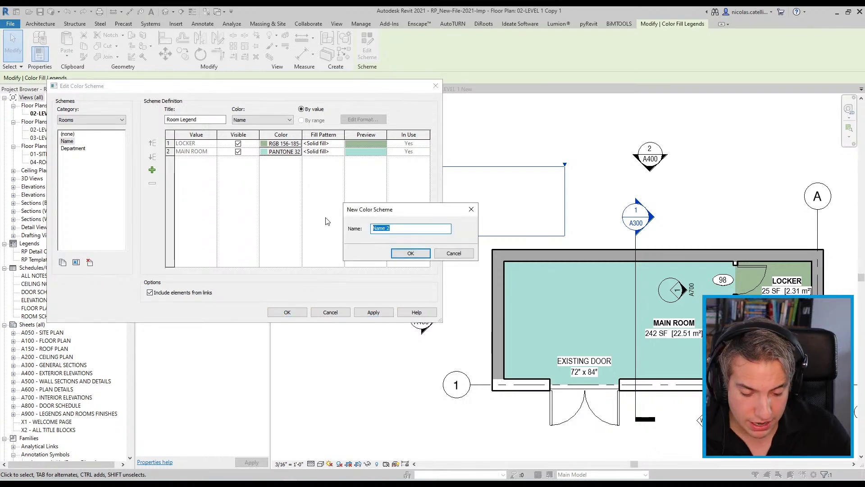
pyautogui.write('Units')
pyautogui.press('Return')
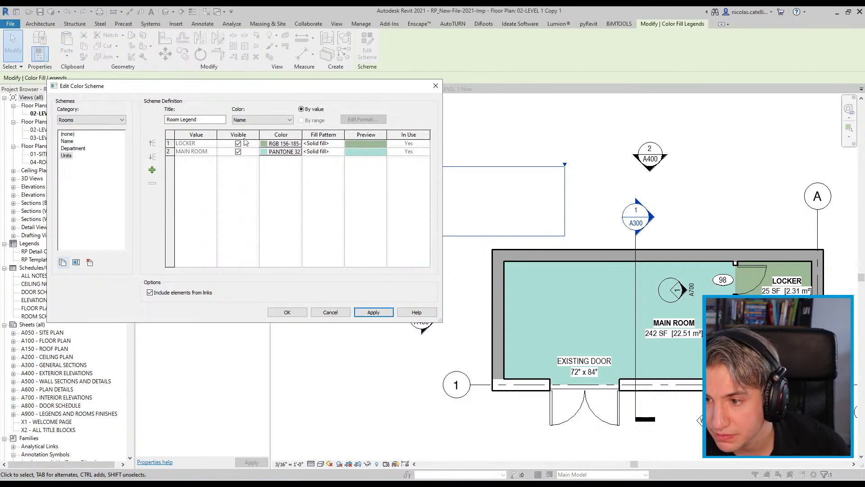
# - Color the Units scheme by the R_01_Units parameter and apply it to the plan and legend
pyautogui.click(245, 121)
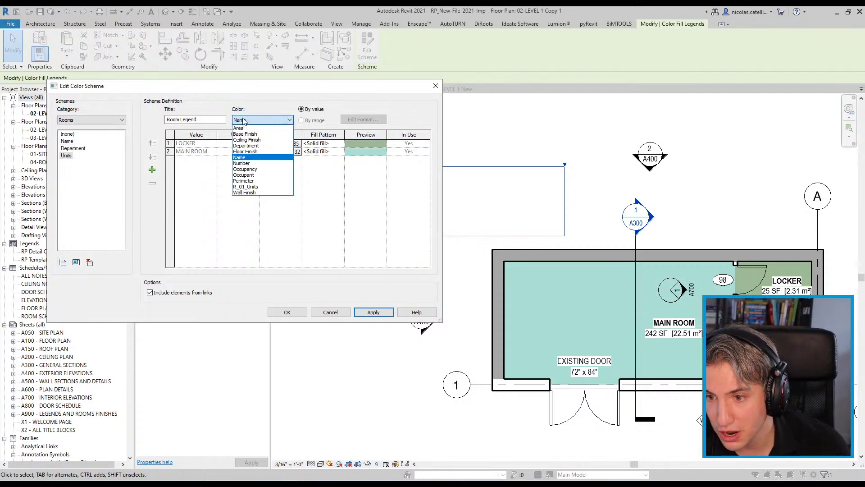
pyautogui.click(253, 186)
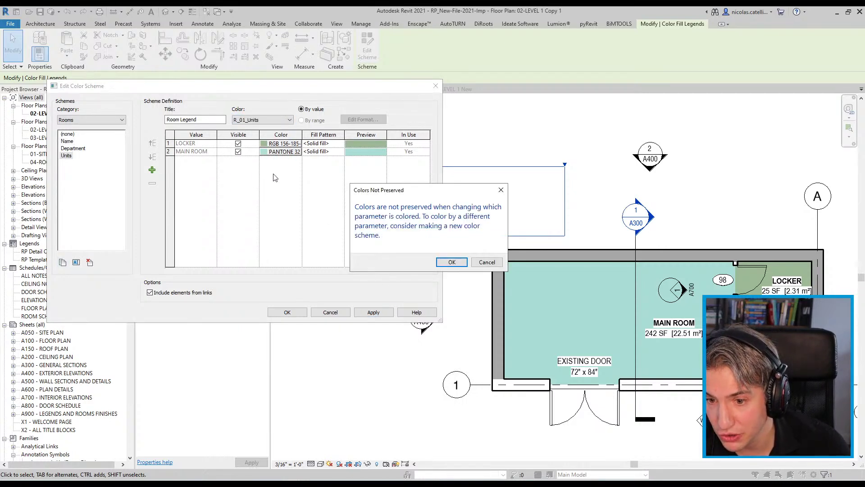
pyautogui.click(449, 261)
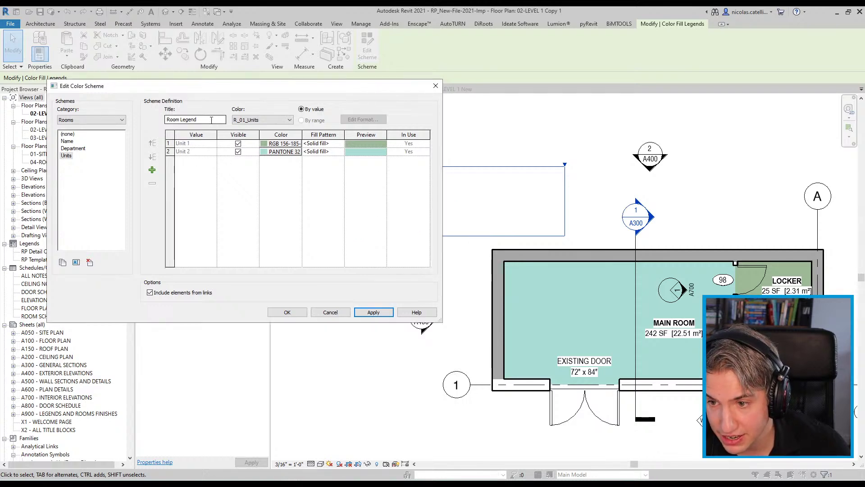
pyautogui.moveTo(212, 120); pyautogui.dragTo(164, 122)
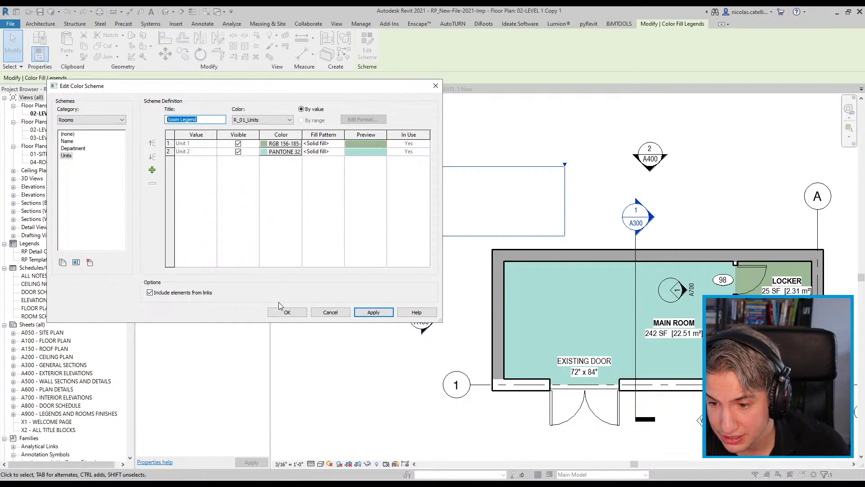
pyautogui.click(286, 311)
pyautogui.click(415, 253)
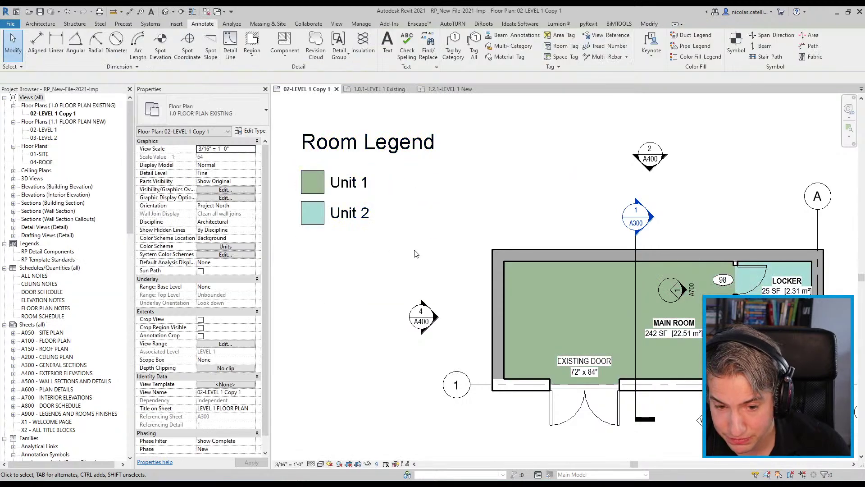
# - Extend the wall below the LOCKER room horizontally across the plan to the exterior wall on the opposite side
pyautogui.scroll(-3, 415, 254)
pyautogui.scroll(1, 502, 269)
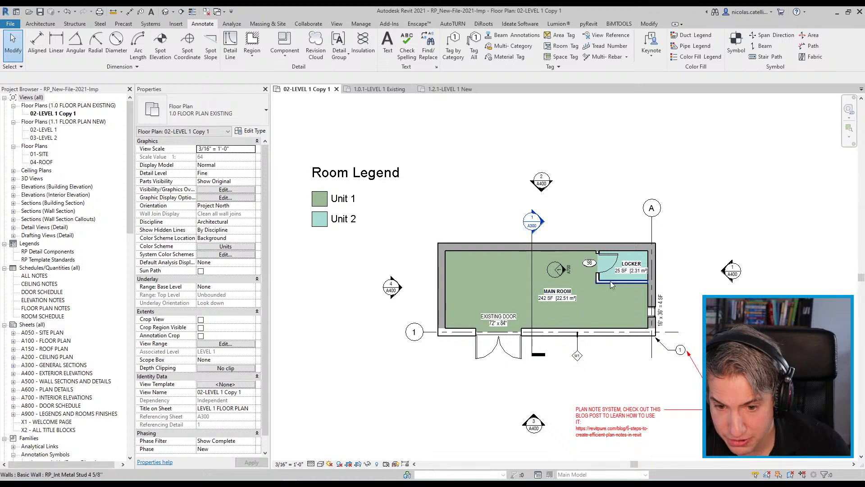
pyautogui.click(612, 283)
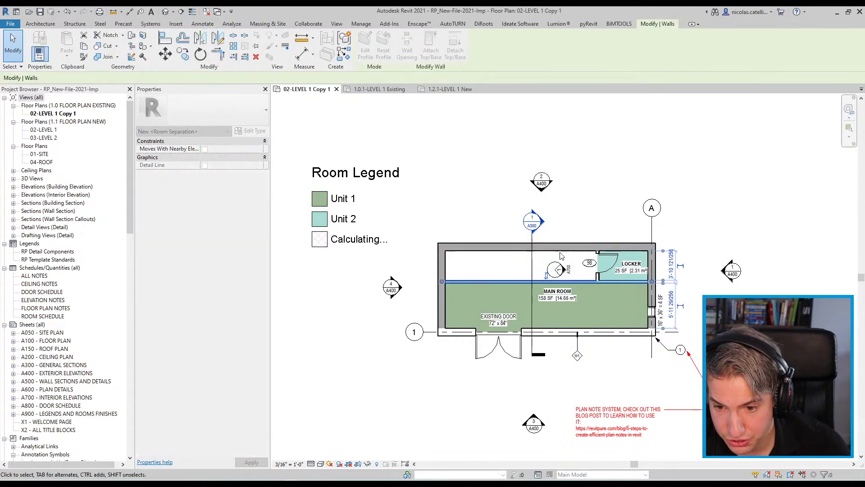
# - Extend the LOCKER room's door wall vertically through the main room to the exterior wall on grid 1
pyautogui.scroll(2, 565, 272)
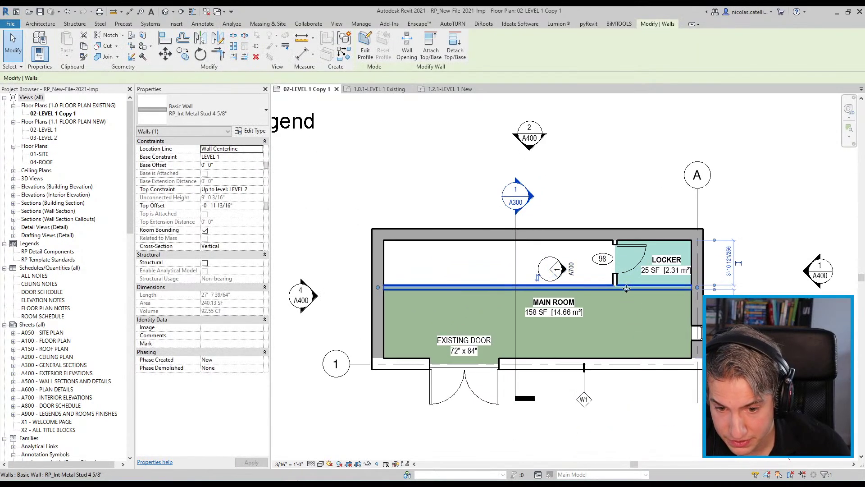
pyautogui.press('r')
pyautogui.press('s')
pyautogui.click(615, 235)
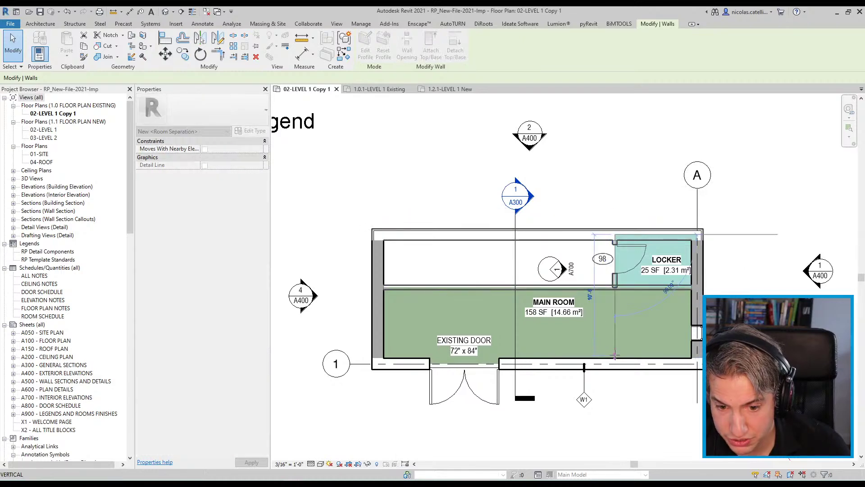
pyautogui.click(615, 358)
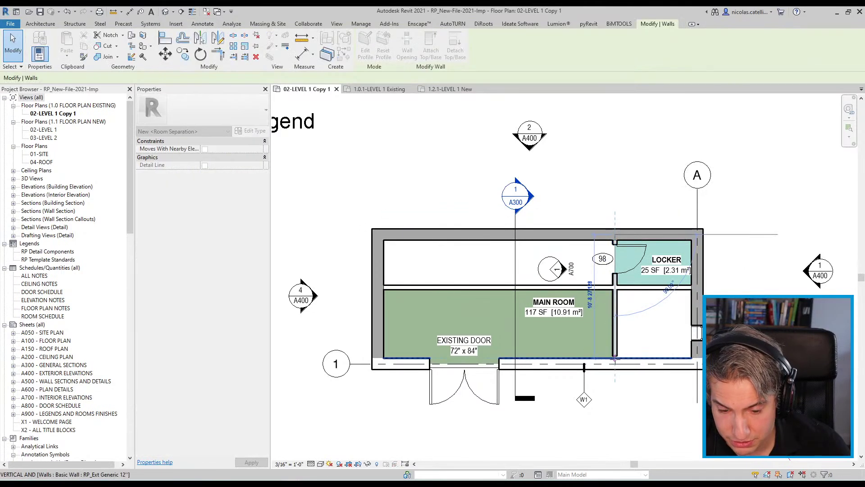
pyautogui.click(614, 349)
pyautogui.click(469, 259)
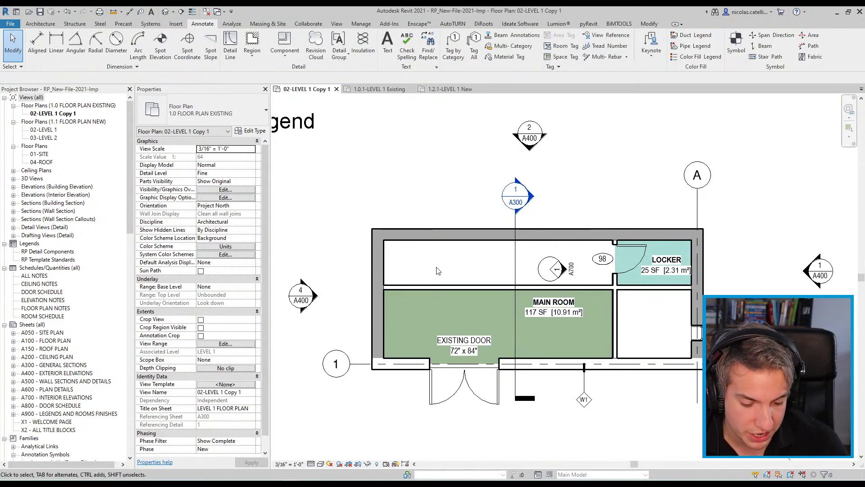
# - Place tagged rooms in the long space above MAIN ROOM and the small space below LOCKER
pyautogui.click(40, 23)
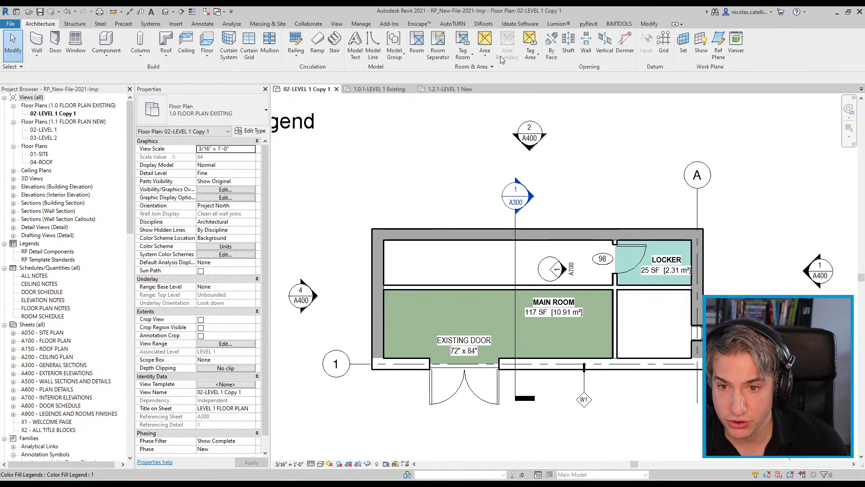
pyautogui.click(417, 43)
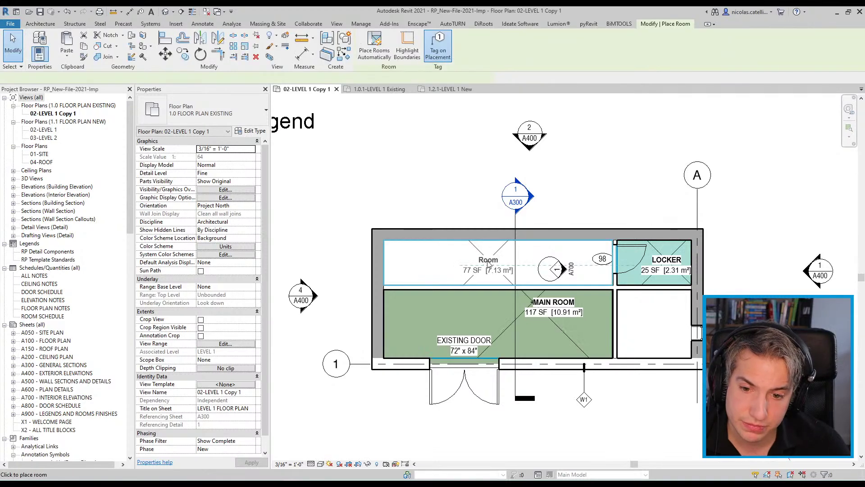
pyautogui.click(489, 264)
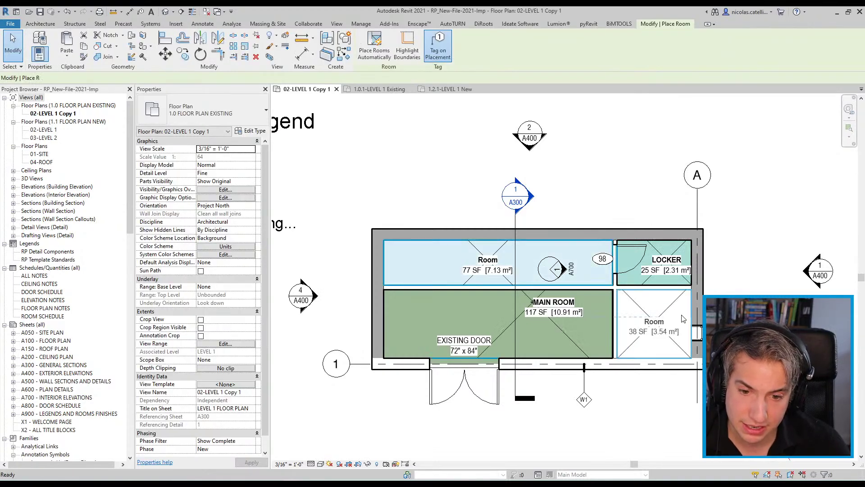
pyautogui.click(683, 318)
pyautogui.press('Escape')
pyautogui.press('Escape')
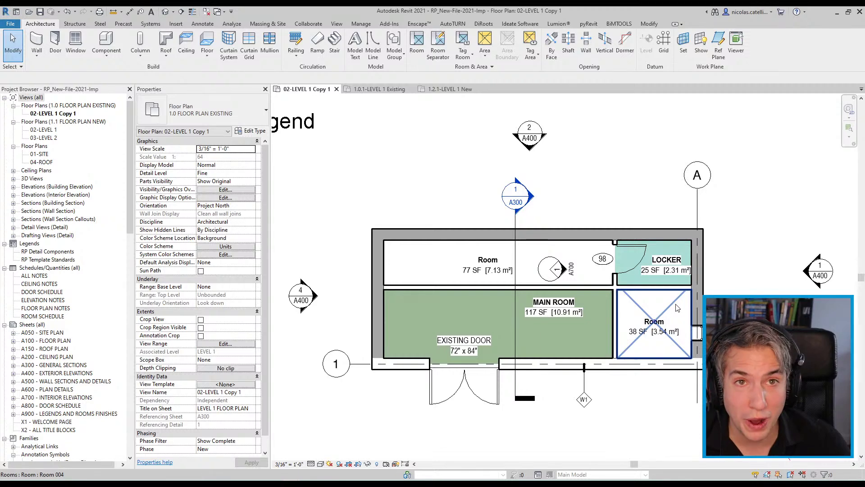
# - Set the R_01_Units value of the new room below LOCKER to Common
pyautogui.click(676, 307)
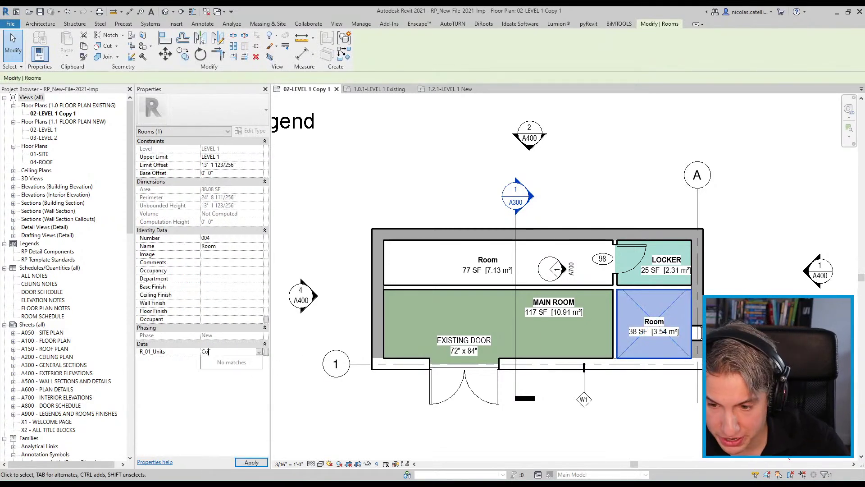
pyautogui.press('Return')
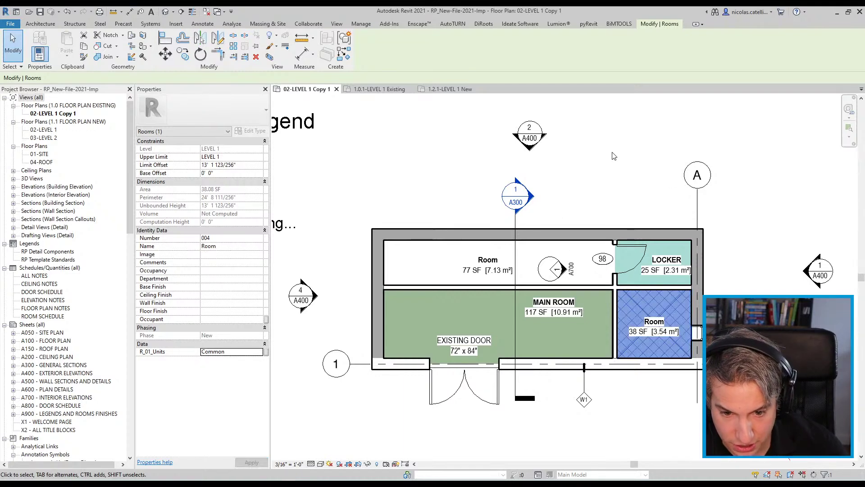
pyautogui.click(525, 260)
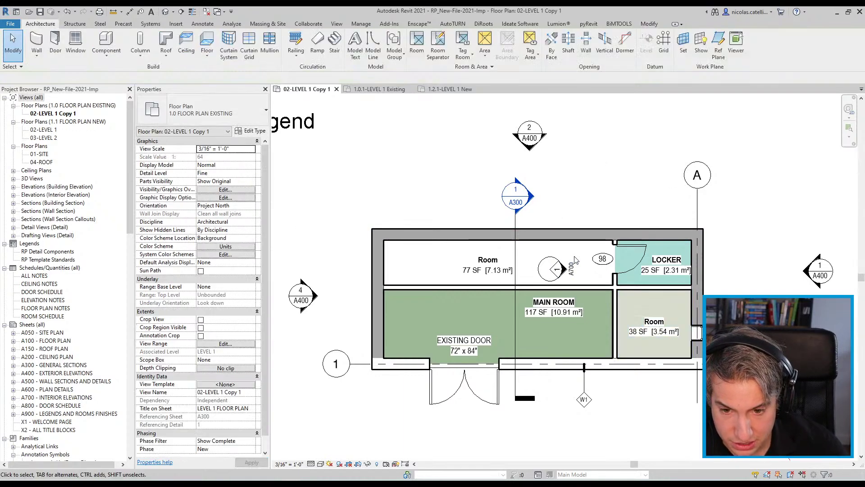
# - Set the R_01_Units value of the long new room above MAIN ROOM to Unit 1
pyautogui.click(477, 250)
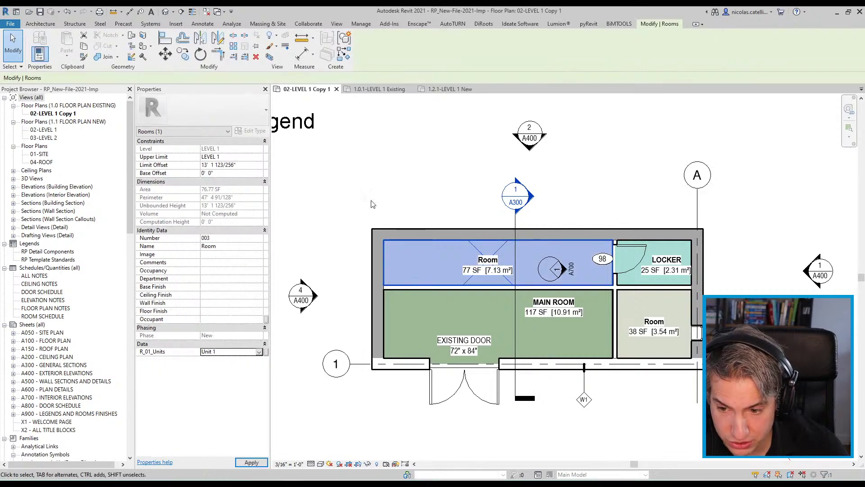
pyautogui.click(380, 180)
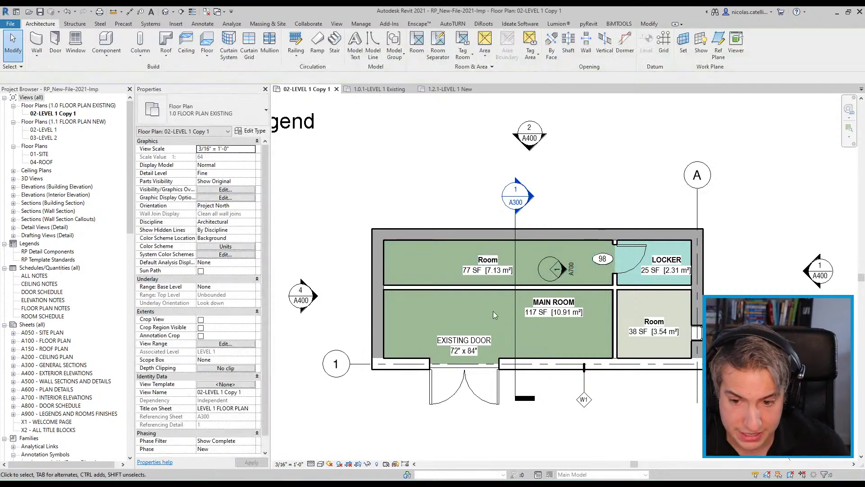
pyautogui.click(521, 317)
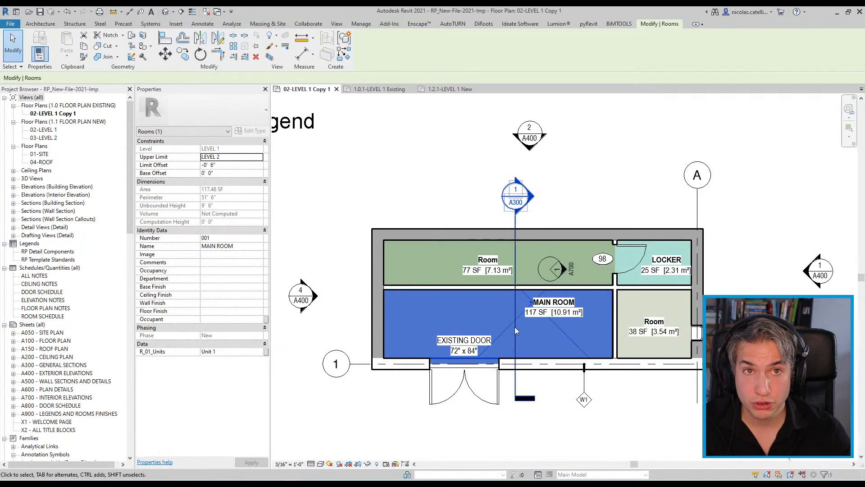
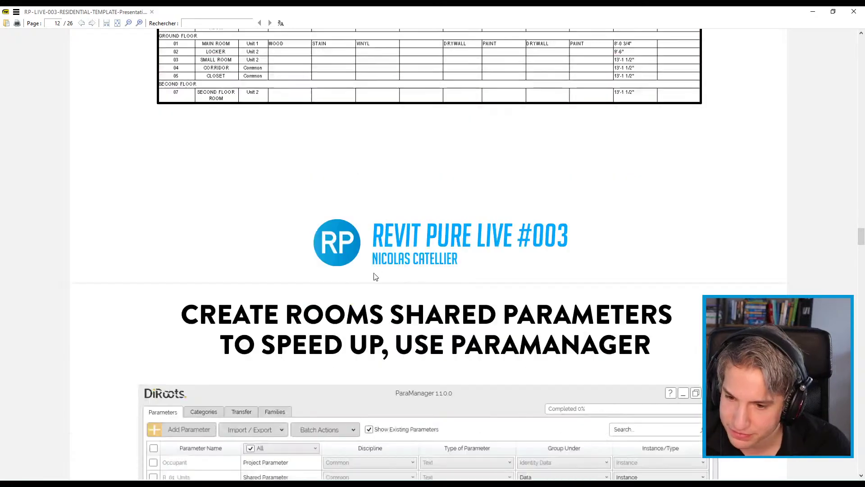
# - Review the presentation pages on room finish schedules and creating room shared parameters with ParaManager, and return to the Revit floor plan
pyautogui.scroll(3, 293, 309)
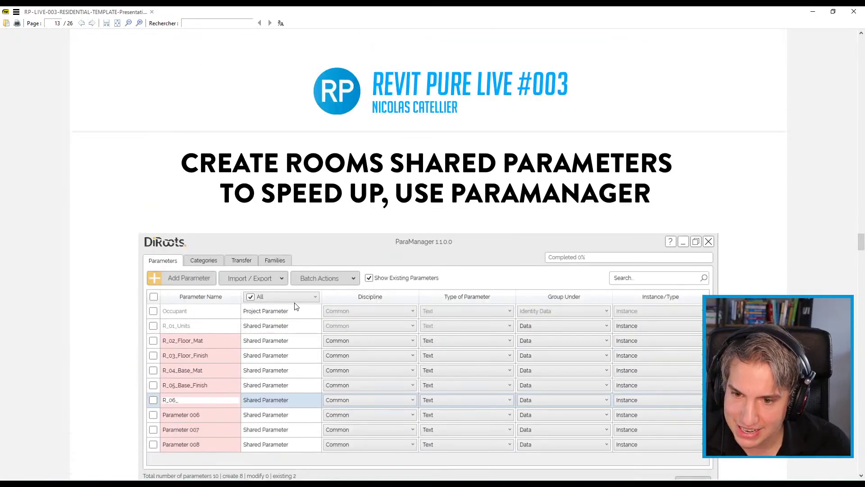
pyautogui.scroll(-2, 293, 305)
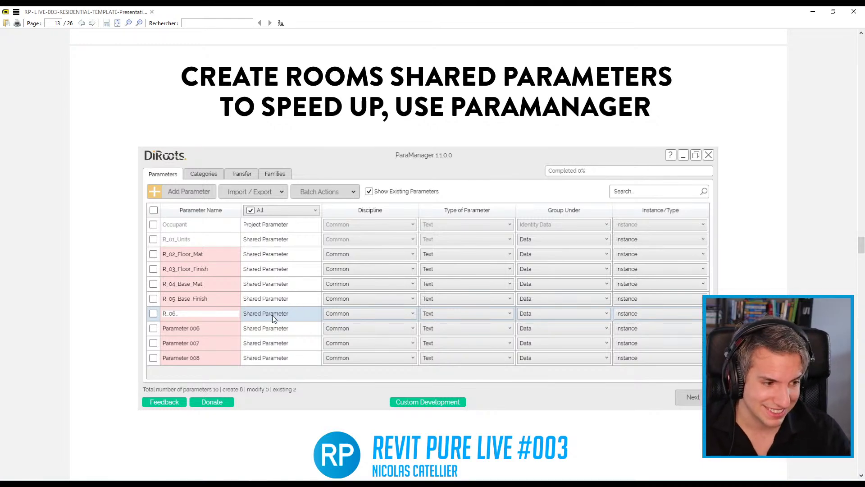
pyautogui.scroll(-6, 270, 311)
pyautogui.scroll(7, 234, 357)
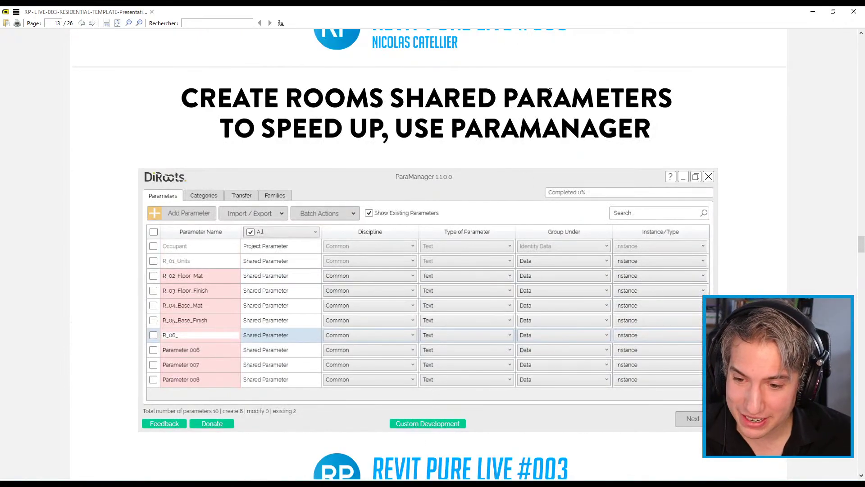
pyautogui.scroll(8, 490, 250)
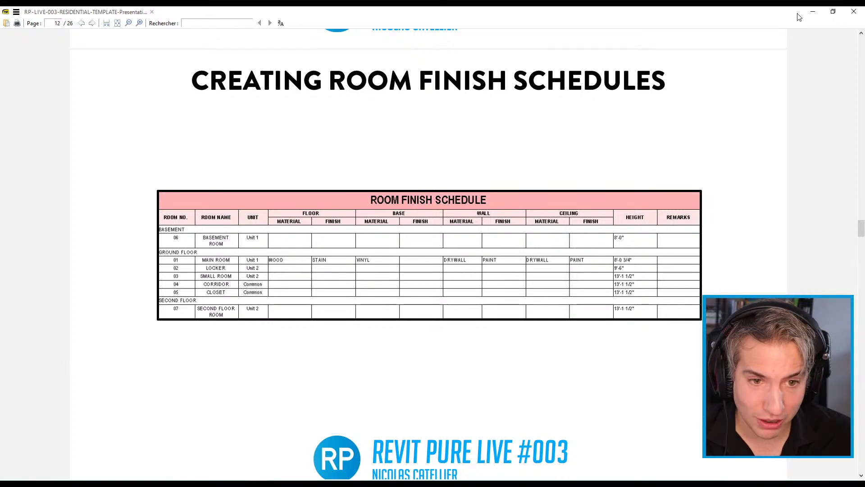
pyautogui.click(811, 12)
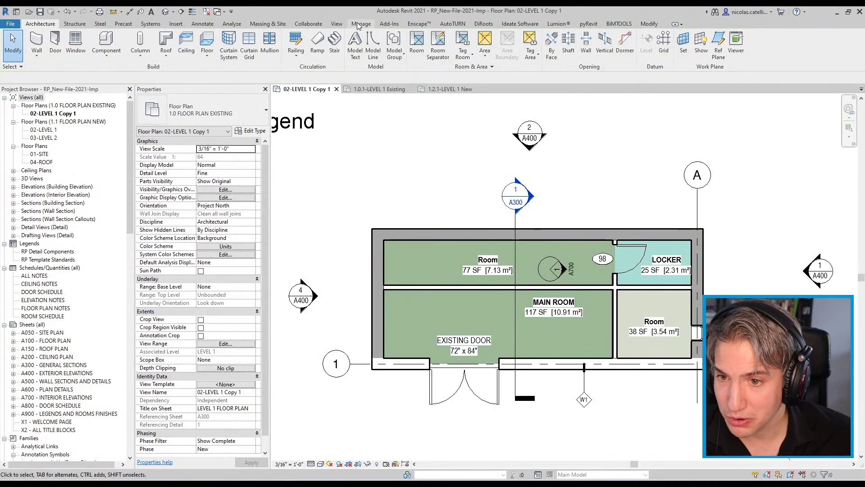
# - Open the DiRoots ParaManager for the project and reposition its window
pyautogui.click(483, 23)
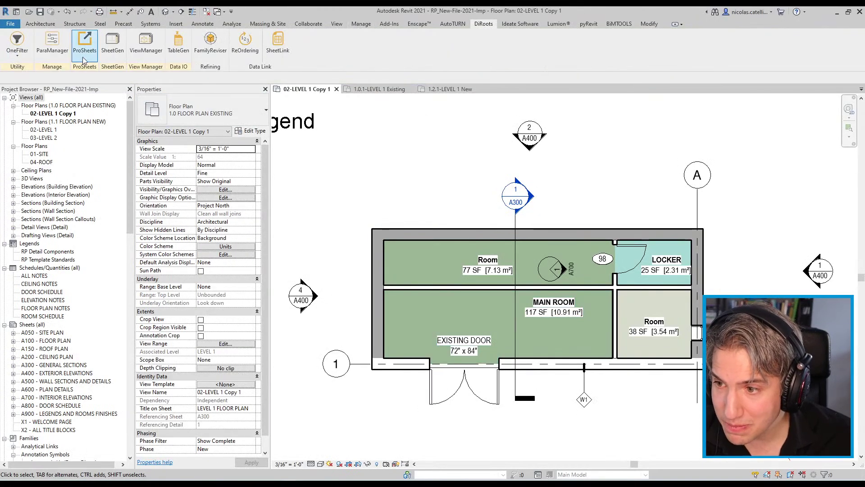
pyautogui.click(51, 53)
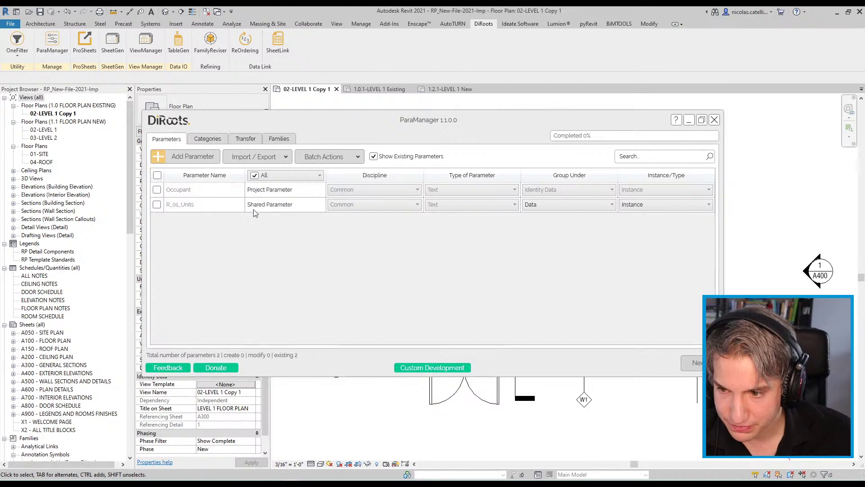
pyautogui.moveTo(412, 116); pyautogui.dragTo(402, 137)
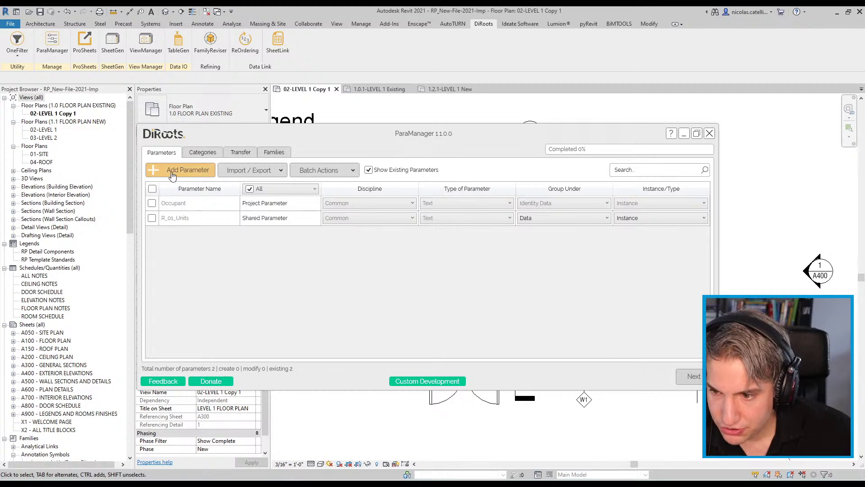
# - Add six new shared parameters to the ParaManager list
pyautogui.click(154, 172)
pyautogui.click(154, 171)
pyautogui.click(153, 172)
pyautogui.click(154, 171)
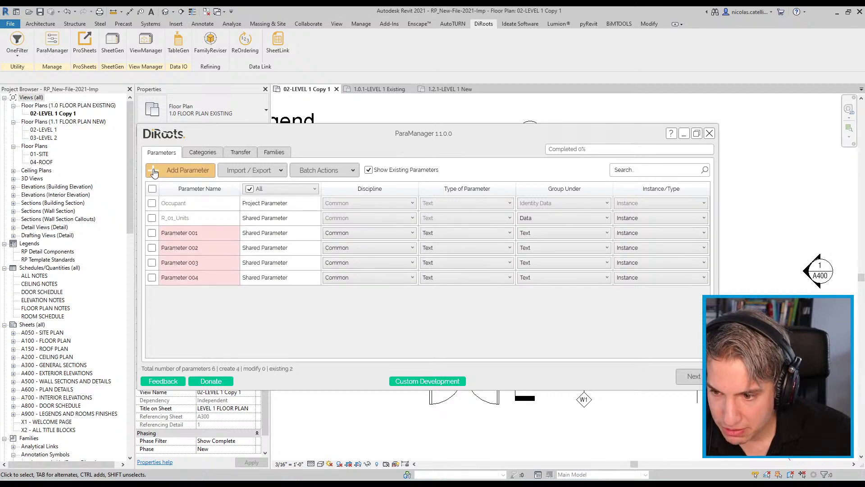
pyautogui.click(154, 172)
pyautogui.click(154, 171)
# - Name the first new shared parameter R_02_Floor_Mat
pyautogui.click(213, 235)
pyautogui.click(212, 235)
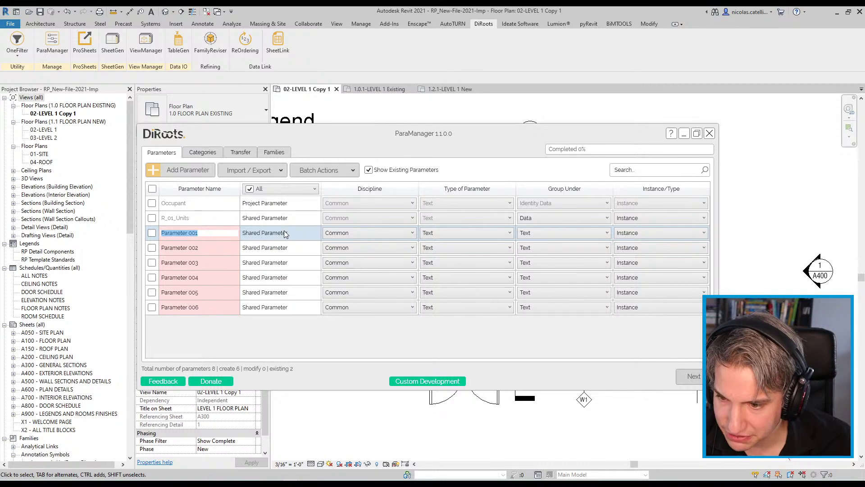
pyautogui.write('R_02_Floor_Mat')
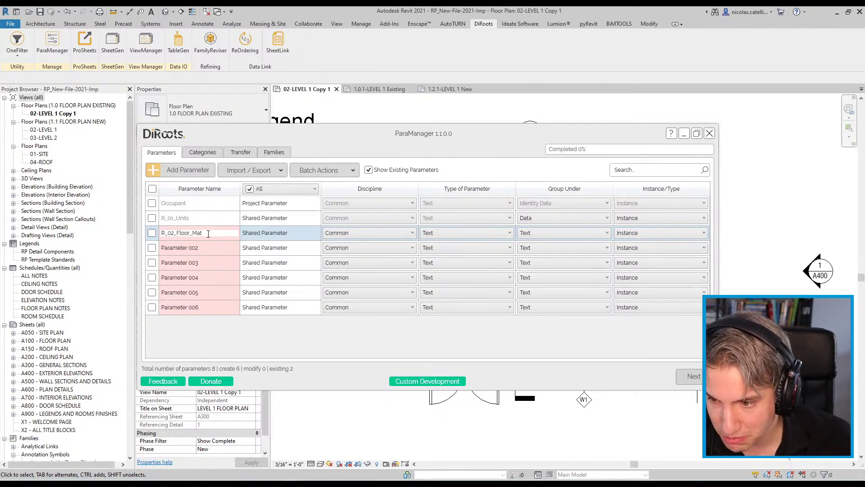
# - Reuse the R_02_Floor_Mat name for the second new parameter and change it to R_03_Floor_Finish
pyautogui.moveTo(204, 233); pyautogui.dragTo(138, 237)
pyautogui.hotkey('ctrl', 'c')
pyautogui.click(180, 248)
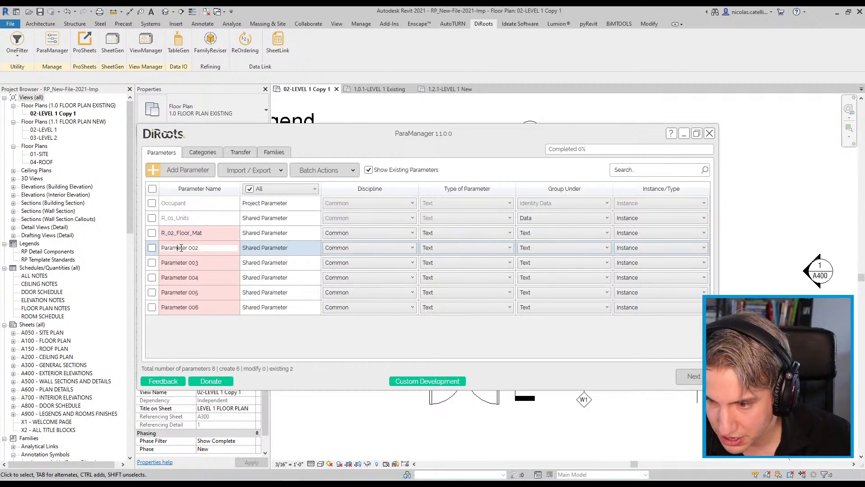
pyautogui.moveTo(222, 248); pyautogui.dragTo(142, 243)
pyautogui.hotkey('ctrl', 'v')
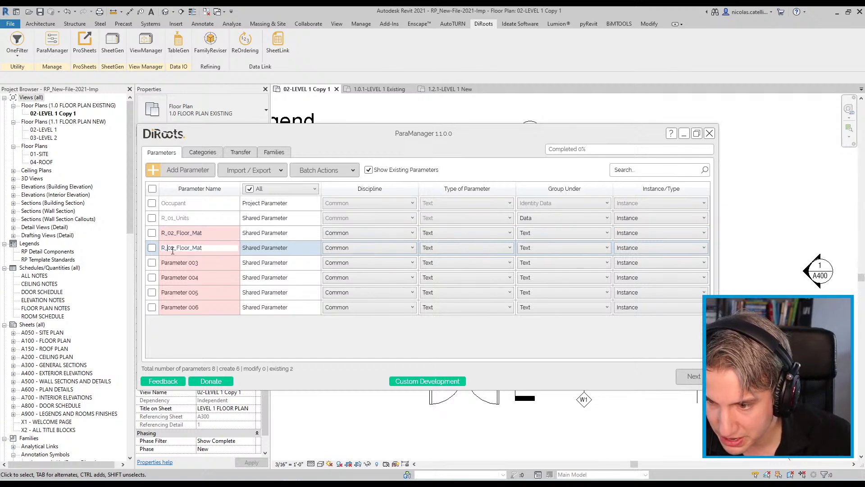
pyautogui.write('3')
pyautogui.moveTo(205, 248); pyautogui.dragTo(192, 248)
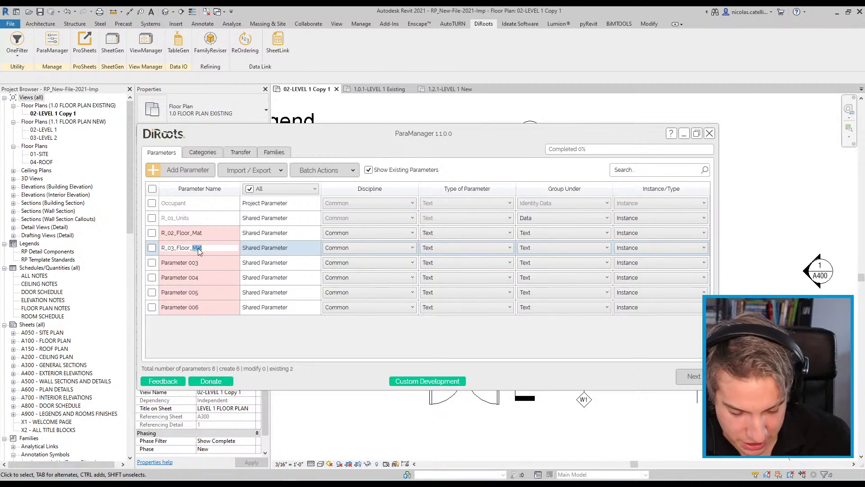
pyautogui.write('Finish')
# - Name the third new parameter R_04_Base_Mat, based on the copied floor material name
pyautogui.click(196, 235)
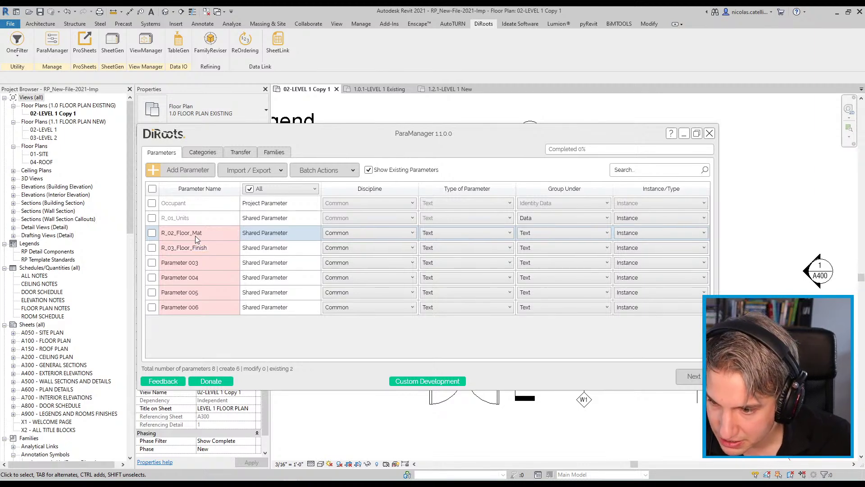
pyautogui.click(198, 263)
pyautogui.click(202, 264)
pyautogui.hotkey('ctrl', 'v')
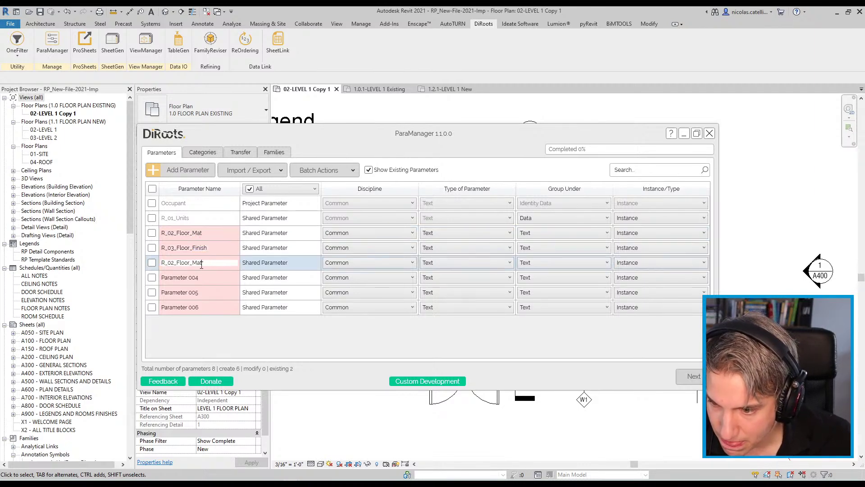
pyautogui.moveTo(190, 263); pyautogui.dragTo(180, 262)
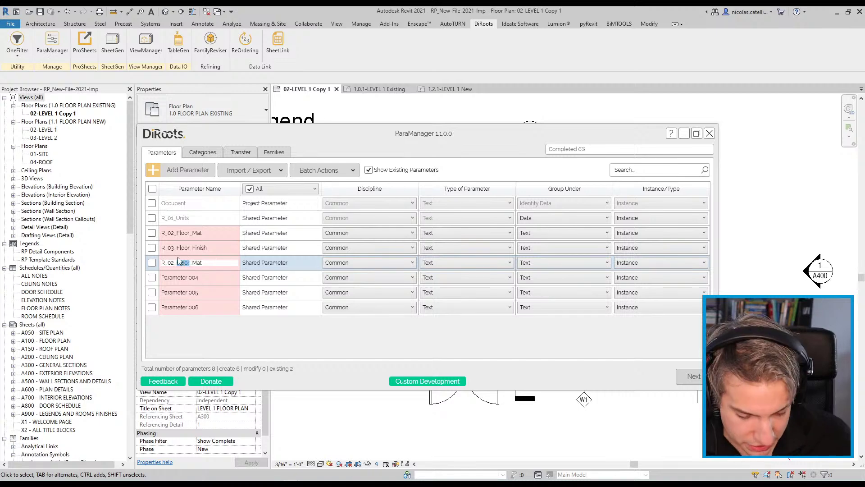
pyautogui.write('Base')
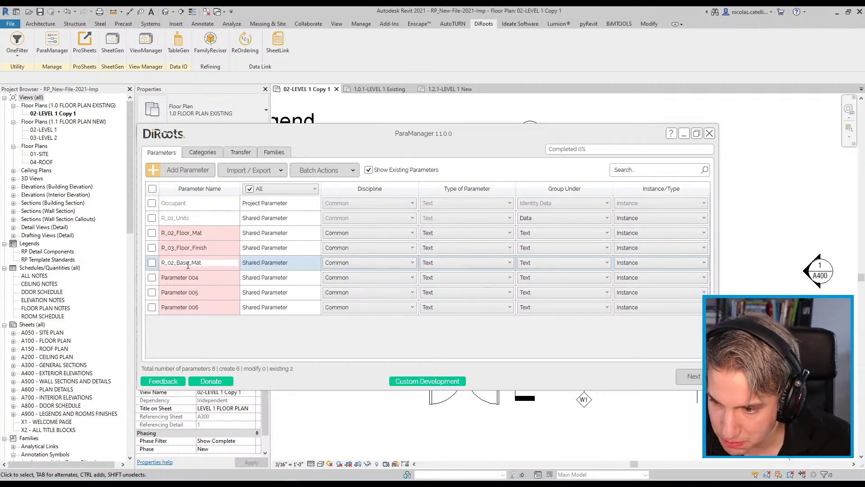
pyautogui.write('4')
# - Name the fourth new parameter R_05_Base_Finish, based on the copied floor material name
pyautogui.click(187, 280)
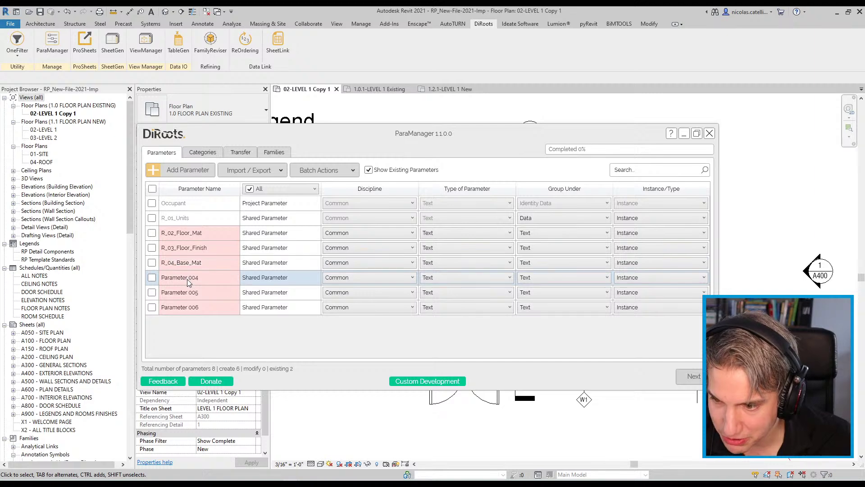
pyautogui.hotkey('ctrl', 'a')
pyautogui.hotkey('ctrl', 'v')
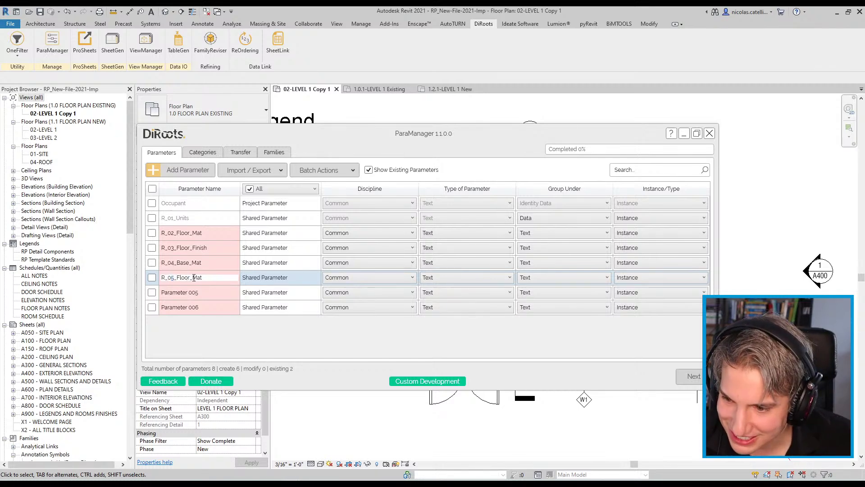
pyautogui.moveTo(203, 277); pyautogui.dragTo(179, 276)
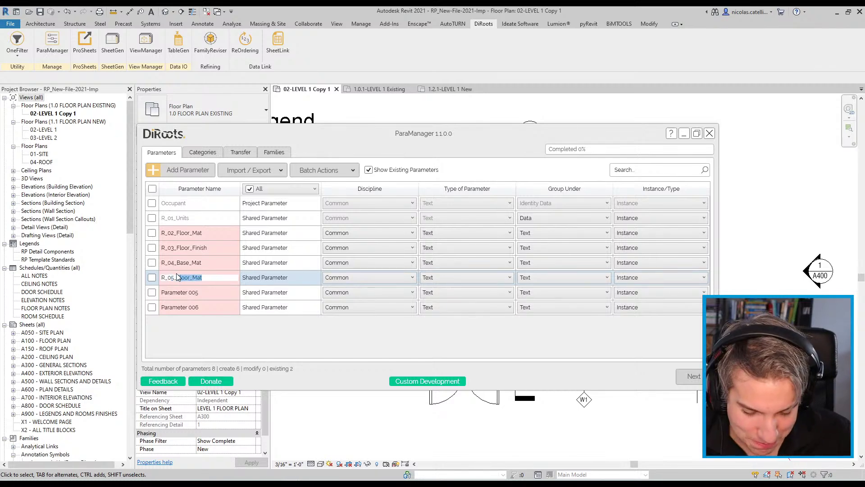
pyautogui.write('Bas')
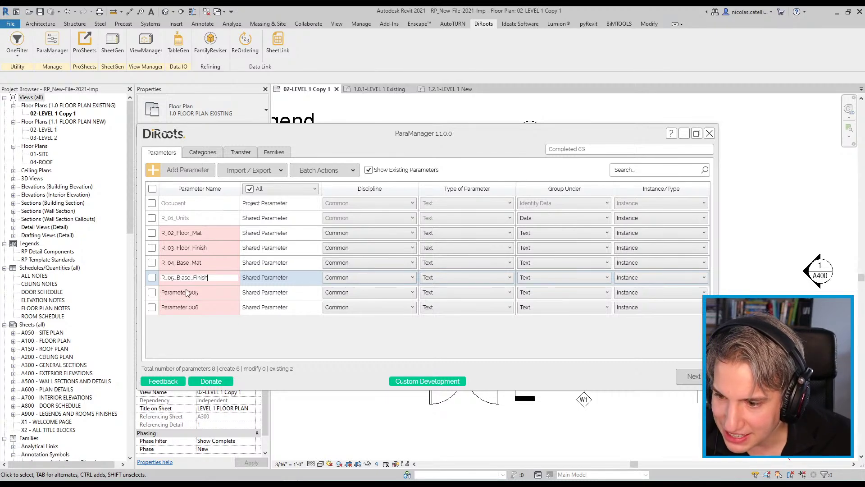
pyautogui.press('Return')
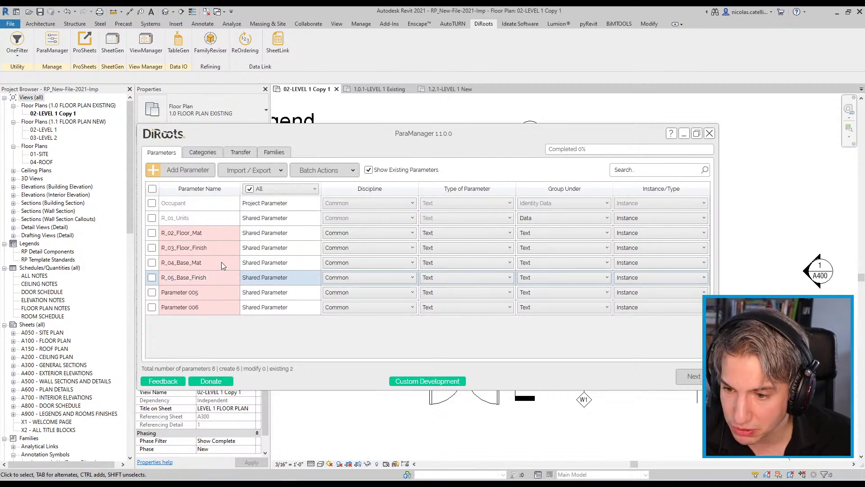
# - Group the four parameters R_02_Floor_Mat through R_05_Base_Finish under Data
pyautogui.keyDown('shift'); pyautogui.click(218, 235); pyautogui.keyUp('shift')
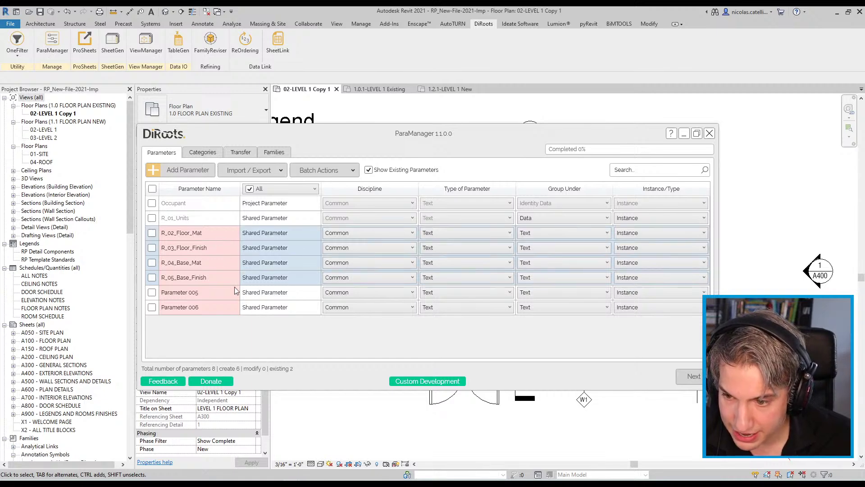
pyautogui.click(220, 237)
pyautogui.keyDown('shift'); pyautogui.click(221, 278); pyautogui.keyUp('shift')
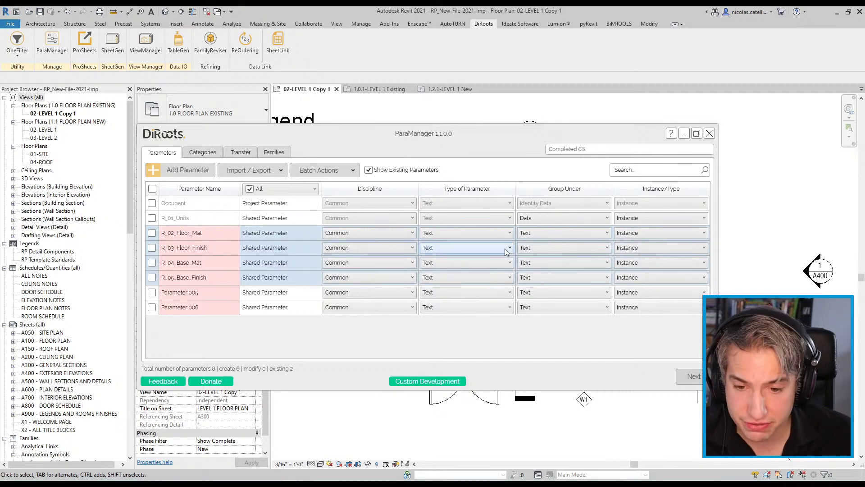
pyautogui.click(538, 231)
pyautogui.scroll(10, 568, 297)
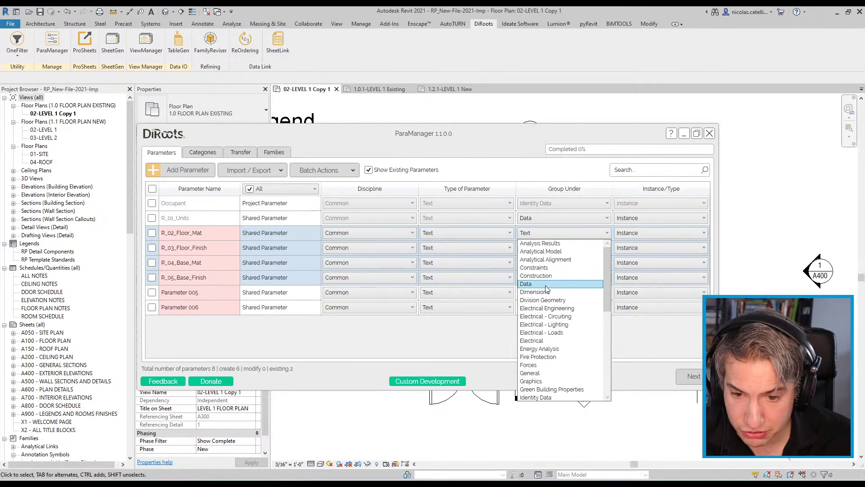
pyautogui.click(526, 284)
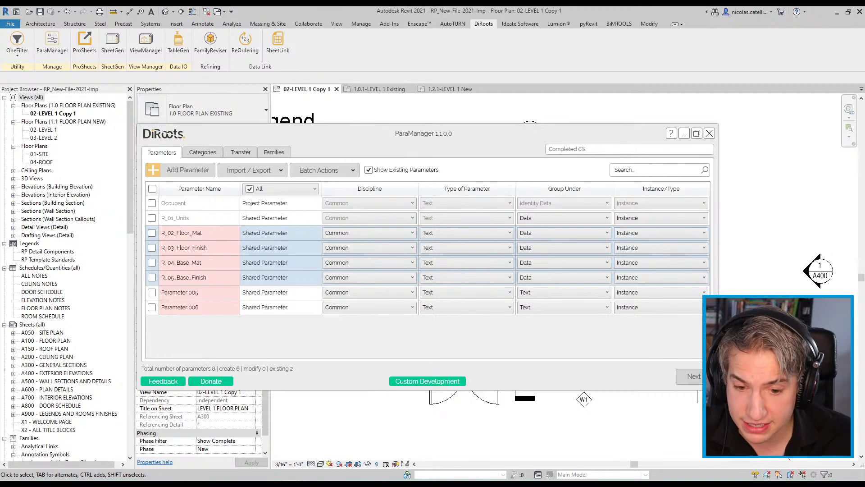
# - Assign the Rooms category to all six new parameters, from R_02_Floor_Mat through Parameter 006
pyautogui.click(694, 378)
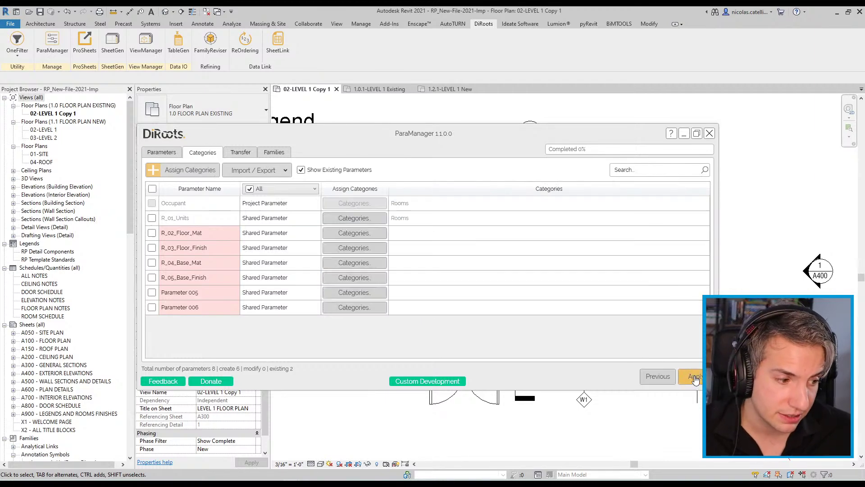
pyautogui.click(214, 236)
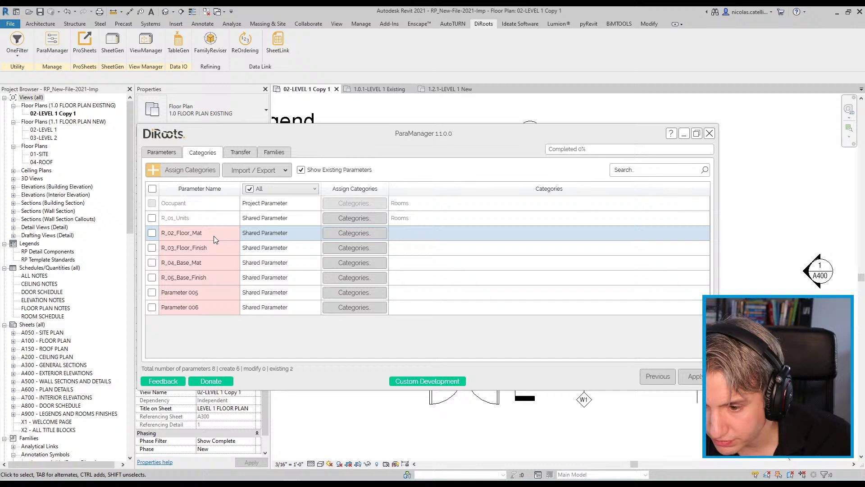
pyautogui.keyDown('shift'); pyautogui.click(210, 279); pyautogui.keyUp('shift')
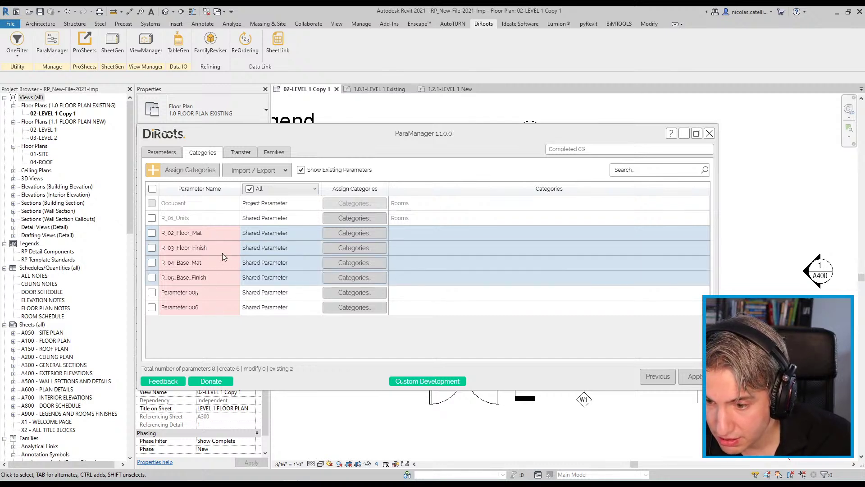
pyautogui.click(203, 233)
pyautogui.keyDown('shift'); pyautogui.click(214, 307); pyautogui.keyUp('shift')
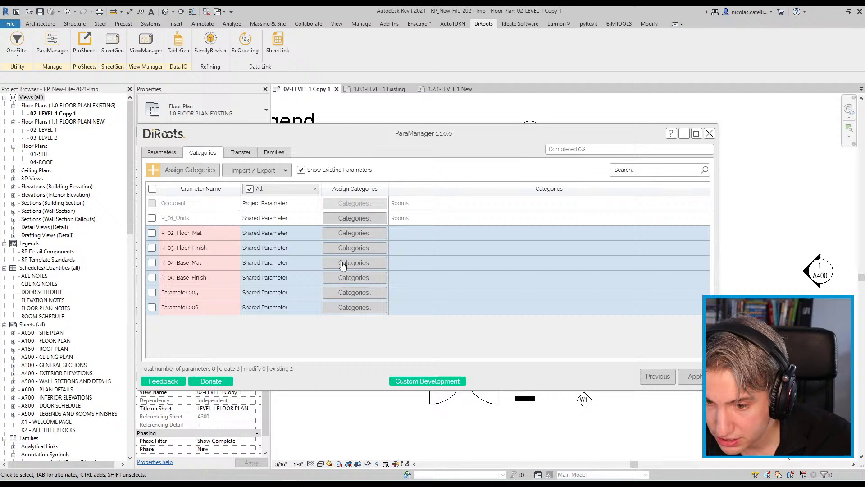
pyautogui.click(352, 238)
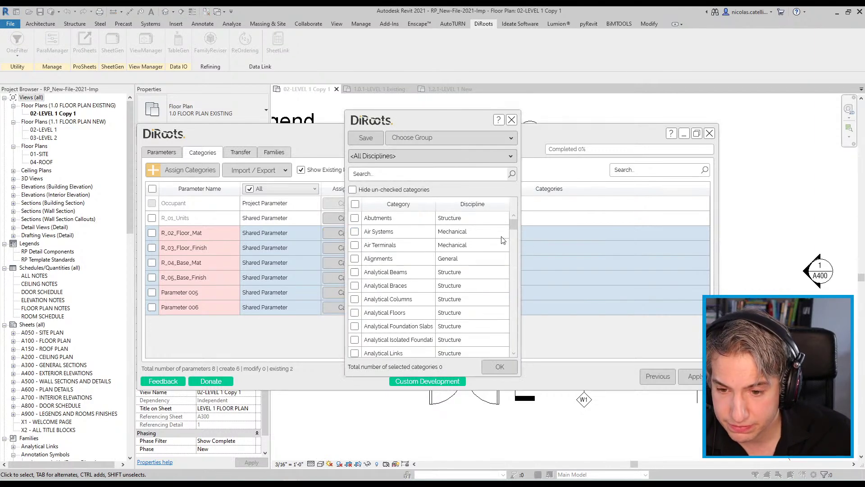
pyautogui.moveTo(513, 226); pyautogui.dragTo(501, 318)
pyautogui.click(354, 273)
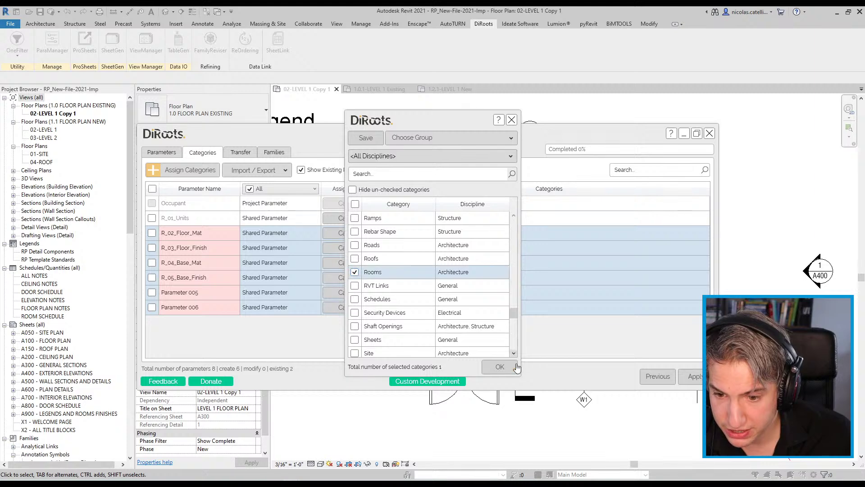
pyautogui.click(501, 366)
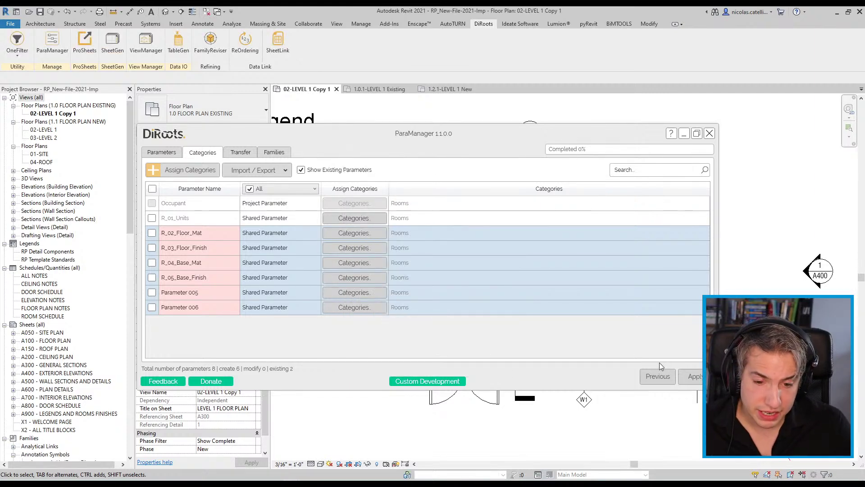
# - Apply the new shared parameters to the project and close ParaManager
pyautogui.click(695, 381)
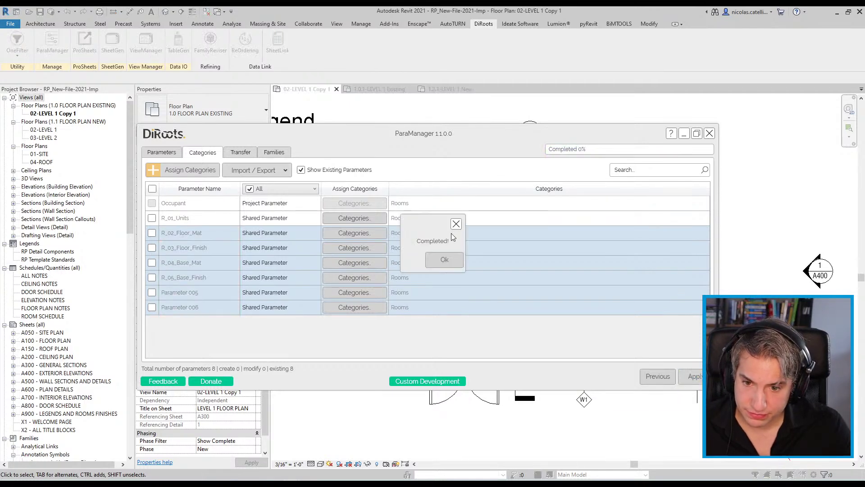
pyautogui.click(444, 260)
pyautogui.click(711, 134)
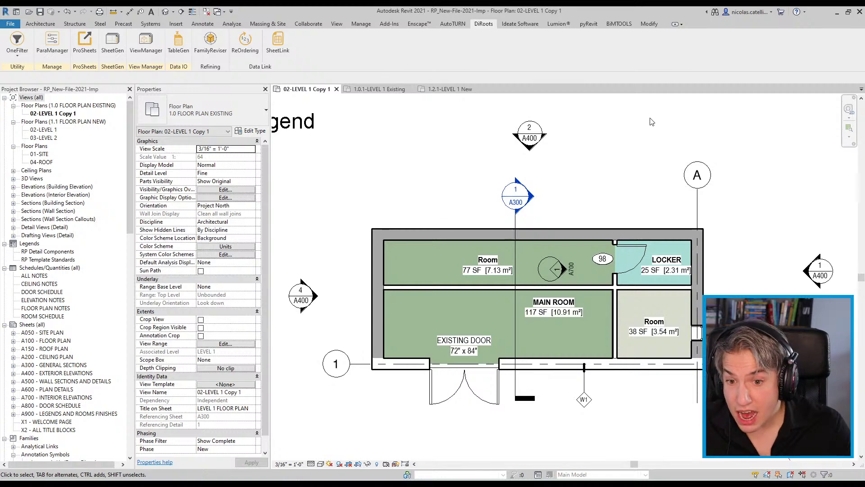
# - Start a new building component schedule for the Rooms category and reposition its properties dialog
pyautogui.click(337, 25)
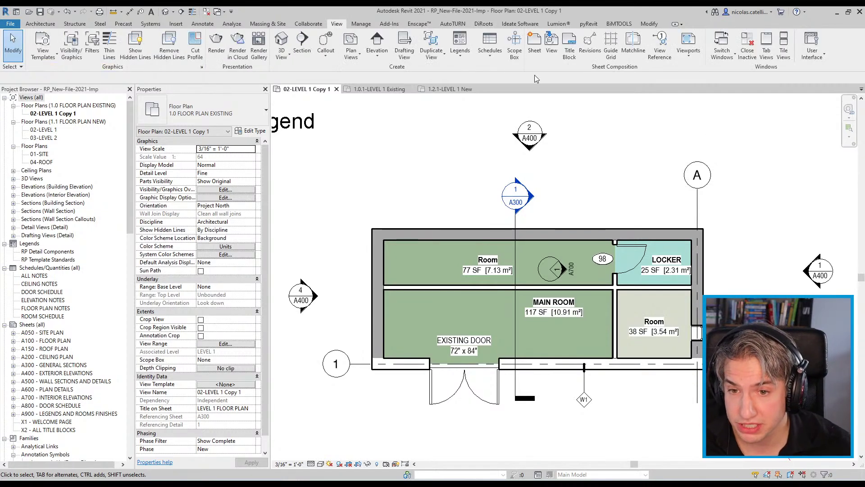
pyautogui.click(491, 66)
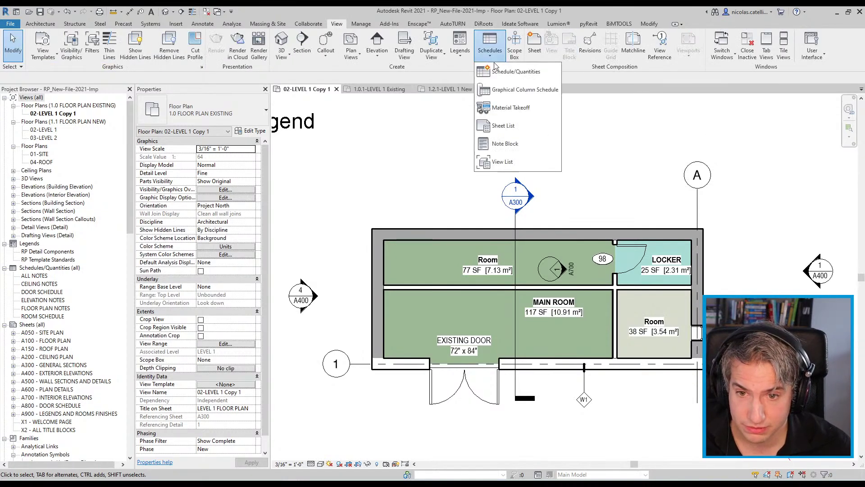
pyautogui.click(495, 71)
pyautogui.click(368, 227)
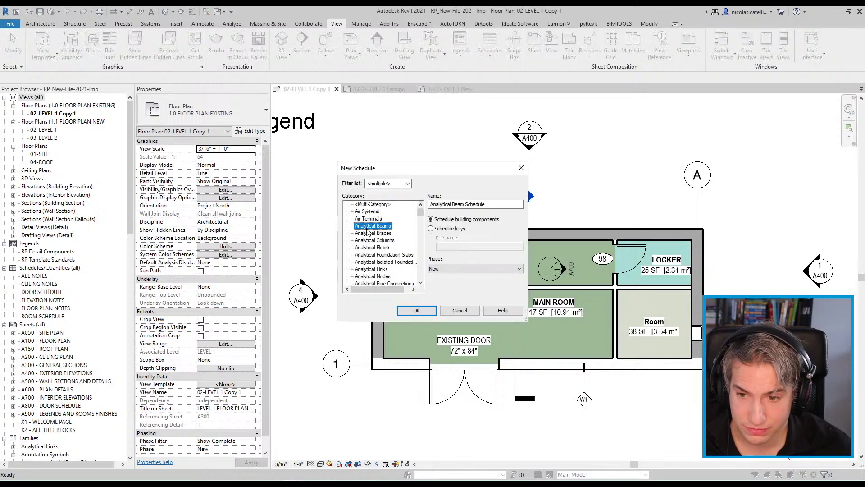
pyautogui.press('r')
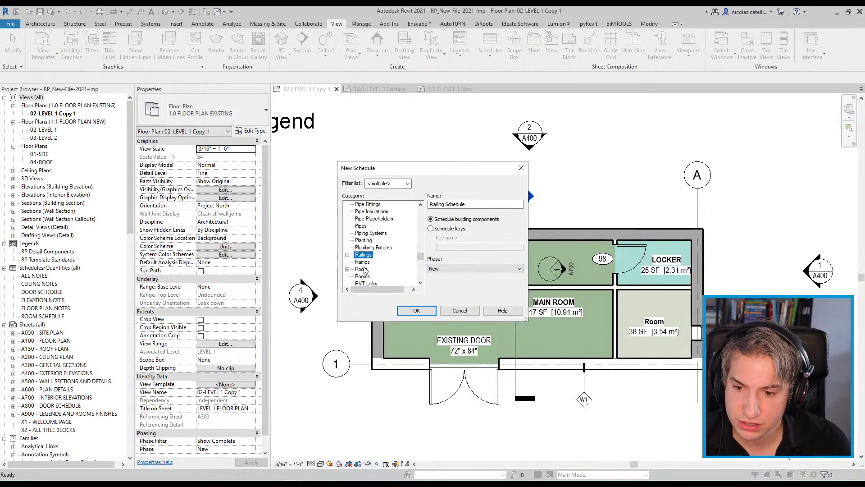
pyautogui.press('r')
pyautogui.press('r')
pyautogui.press('r')
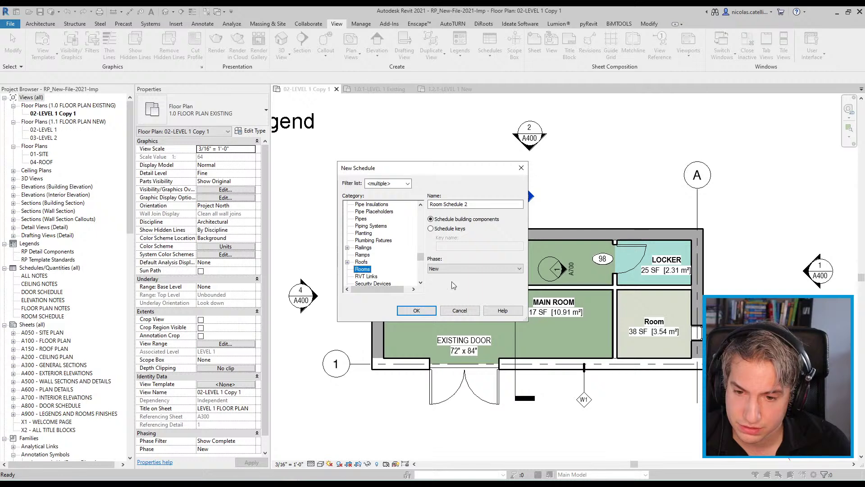
pyautogui.click(414, 311)
pyautogui.moveTo(606, 201); pyautogui.dragTo(424, 173)
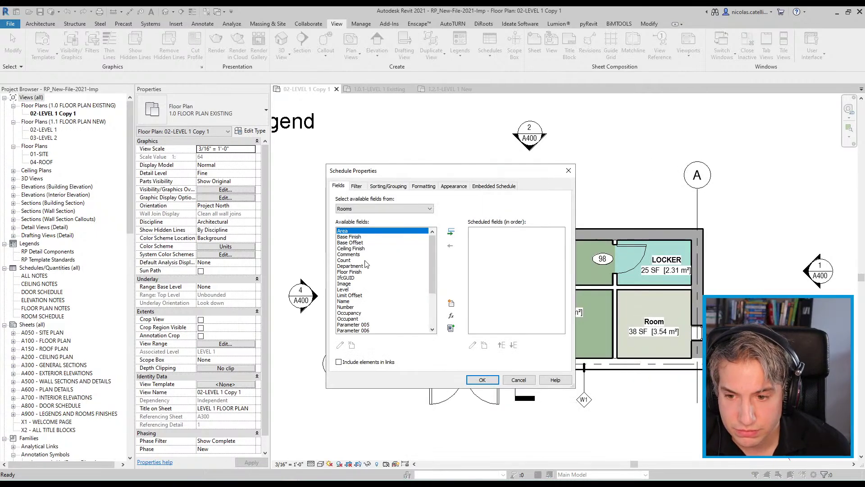
# - Add the fields R_02_Floor_Mat, R_03_Floor_Finish, R_04_Base_Mat and R_05_Base_Finish to the room schedule and create it
pyautogui.scroll(-4, 367, 266)
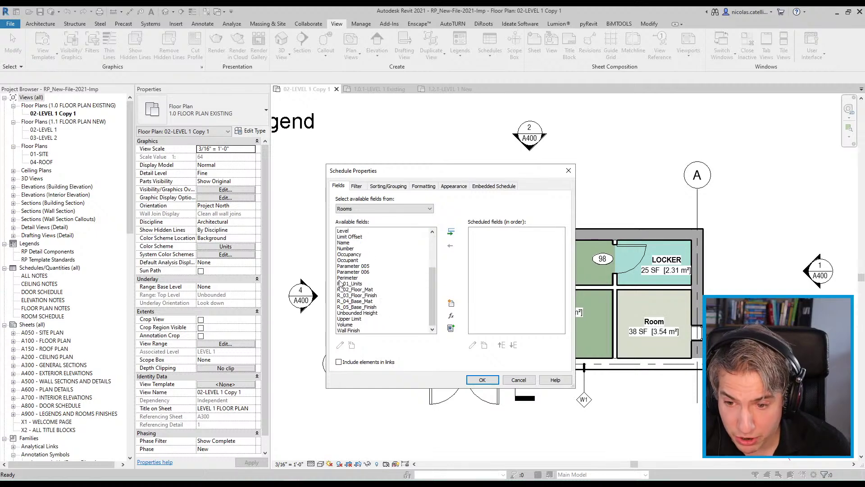
pyautogui.click(356, 290)
pyautogui.click(451, 231)
pyautogui.click(451, 232)
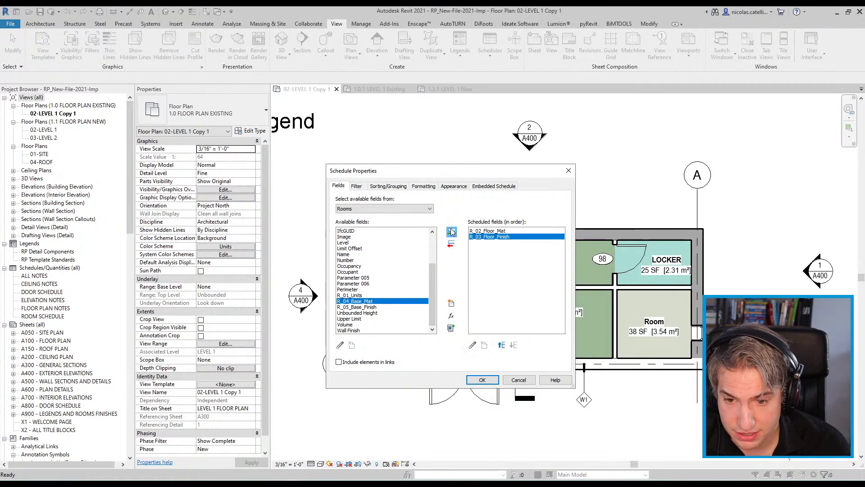
pyautogui.click(451, 231)
pyautogui.click(451, 231)
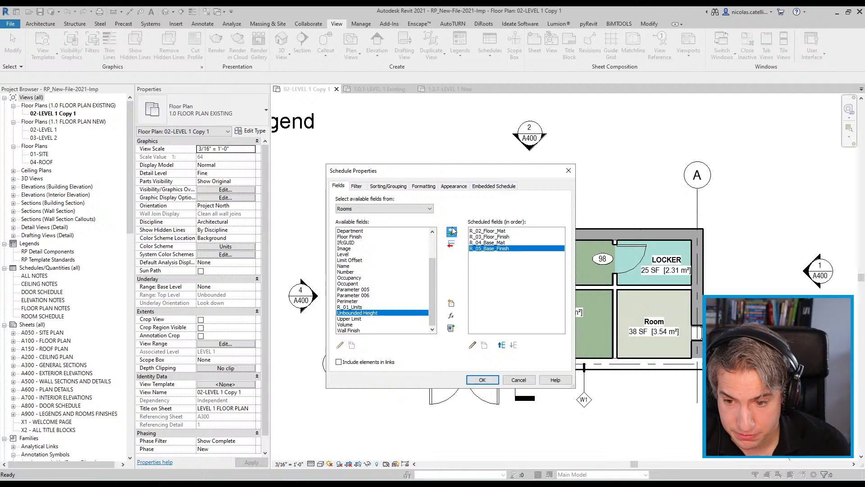
pyautogui.click(469, 380)
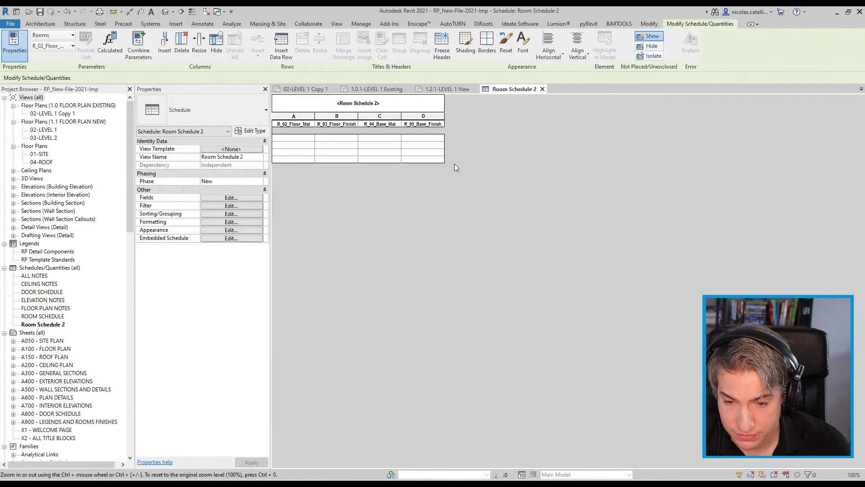
# - Enter sample text "gsdfg" as the second row's floor finish and "sdfg" as the base material in the first two rows
pyautogui.click(332, 147)
pyautogui.click(336, 151)
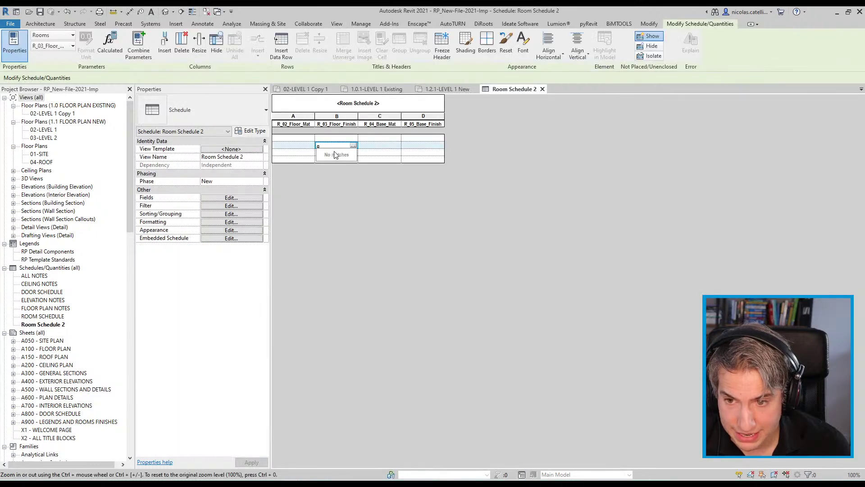
pyautogui.click(382, 148)
pyautogui.write('sdfg')
pyautogui.click(384, 139)
pyautogui.write('sdfg')
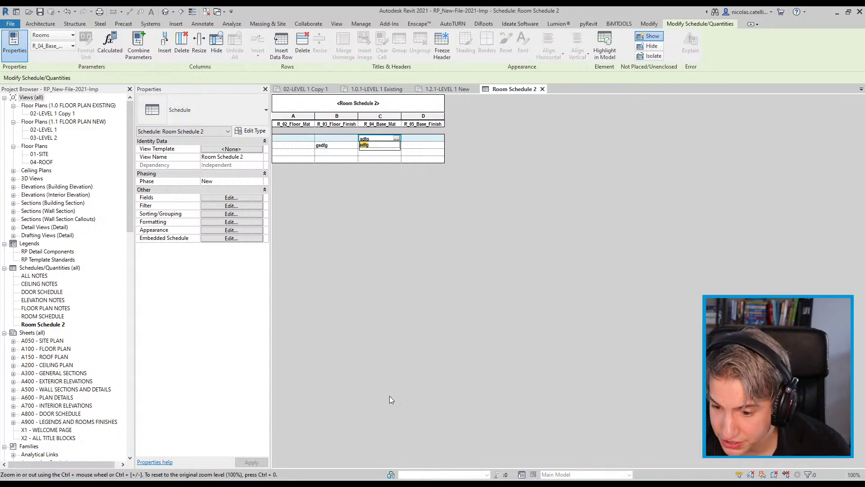
pyautogui.press('Escape')
# - Open sheet A-10 of the WDB-Template-Imperial-2021 project and examine the layout of its room finish schedule
pyautogui.click(356, 89)
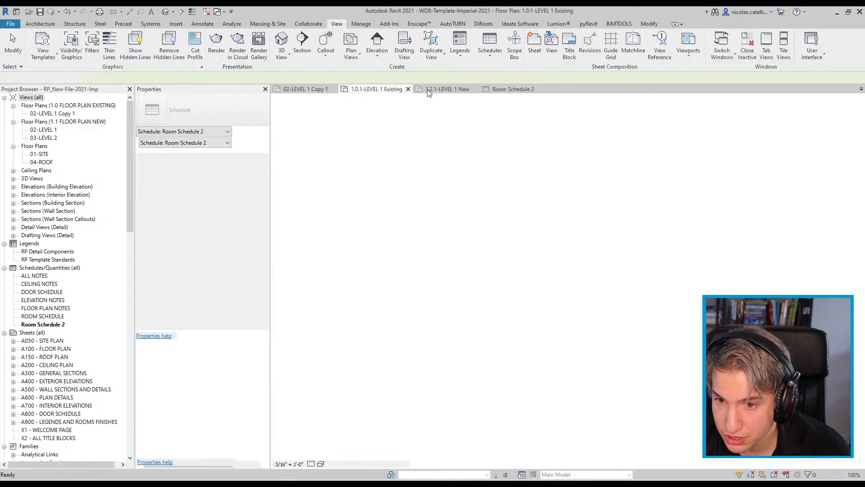
pyautogui.click(444, 89)
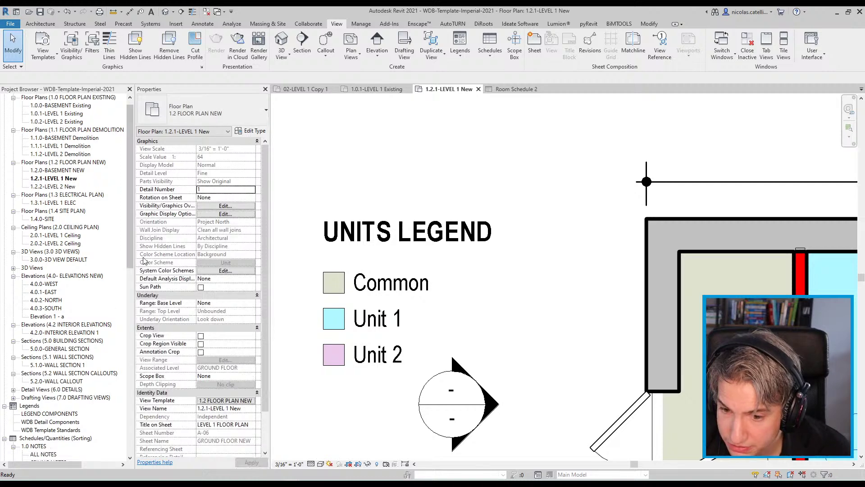
pyautogui.moveTo(118, 473); pyautogui.dragTo(118, 471)
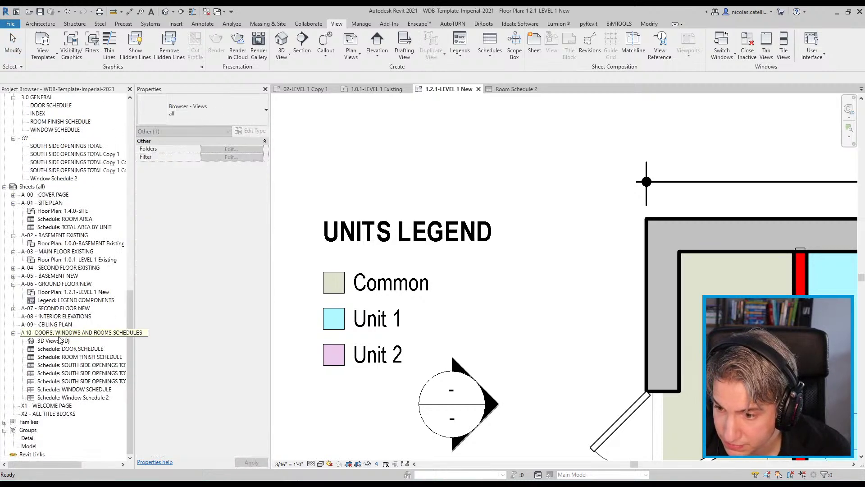
pyautogui.doubleClick(40, 203)
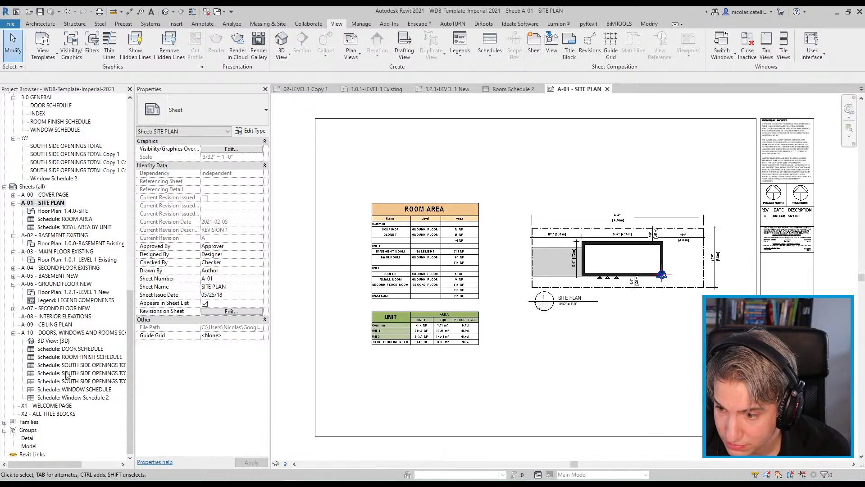
pyautogui.click(54, 333)
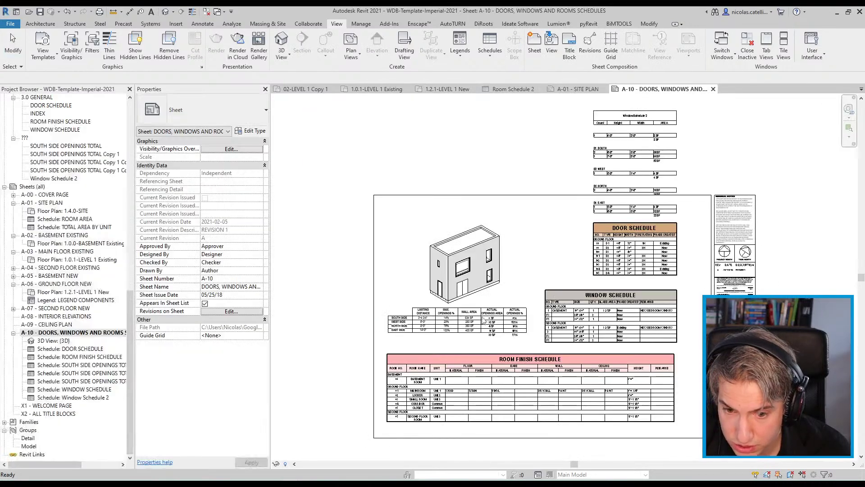
pyautogui.scroll(5, 654, 397)
pyautogui.scroll(-3, 654, 399)
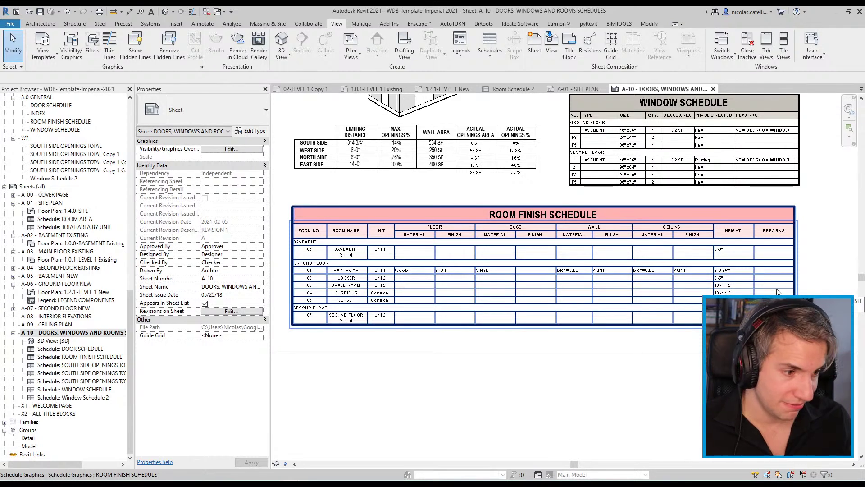
pyautogui.press('Escape')
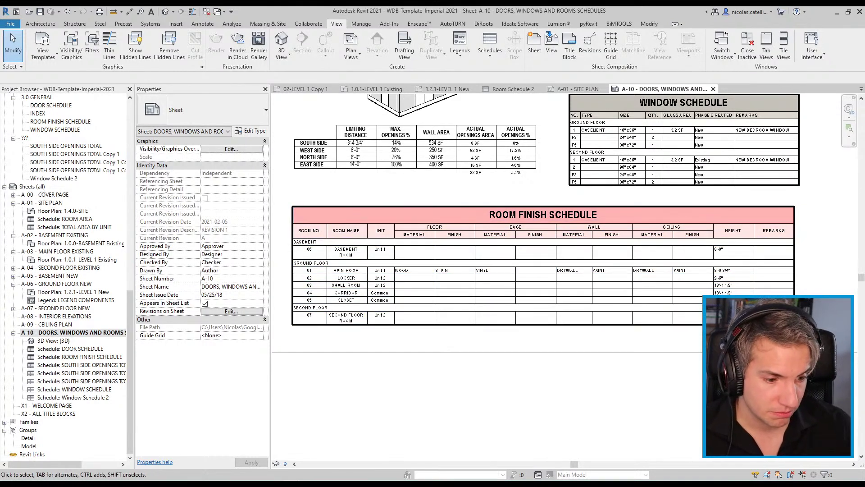
# - Switch to the PDF presentation, review the slides from room shared parameters to Group Fields, and return to Revit
pyautogui.hotkey('alt', 'Tab')
pyautogui.scroll(-10, 498, 307)
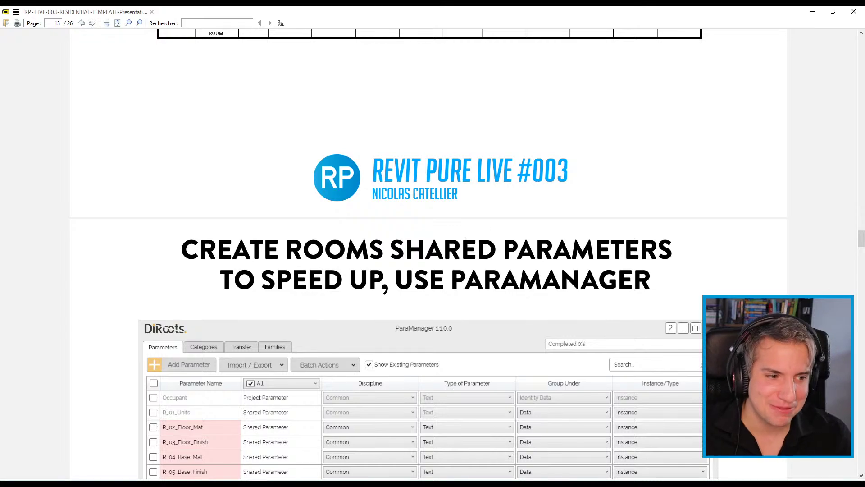
pyautogui.scroll(-15, 464, 241)
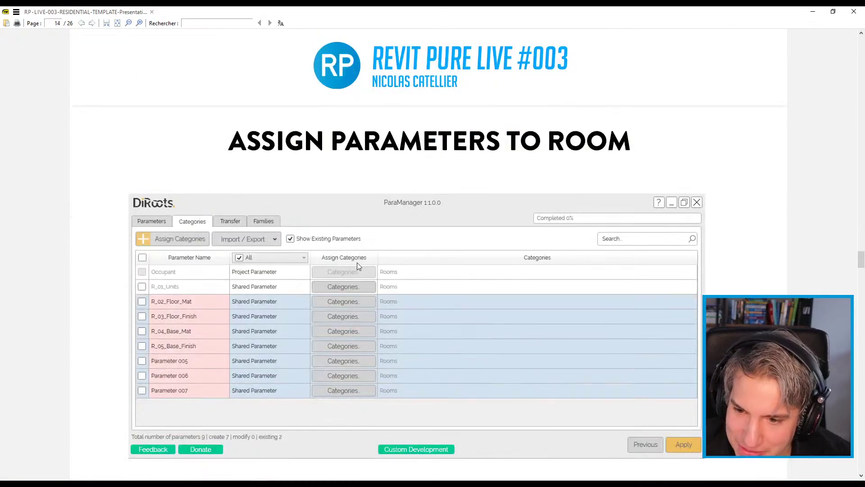
pyautogui.scroll(-15, 314, 305)
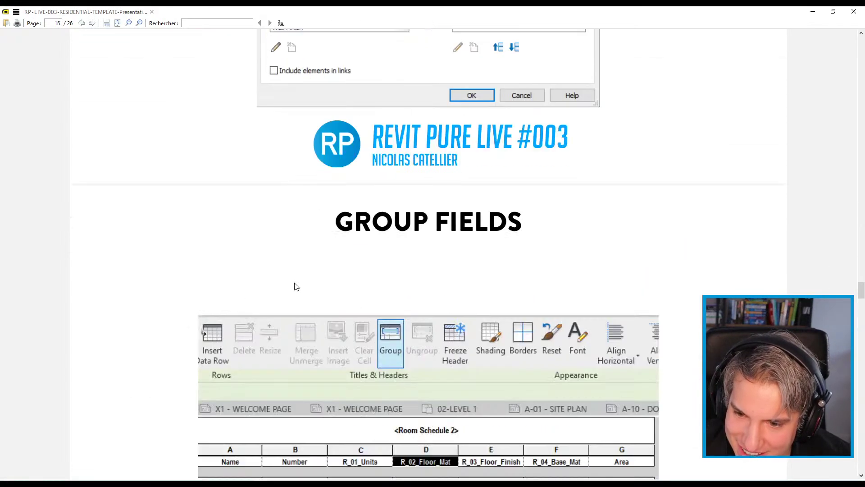
pyautogui.scroll(-3, 298, 278)
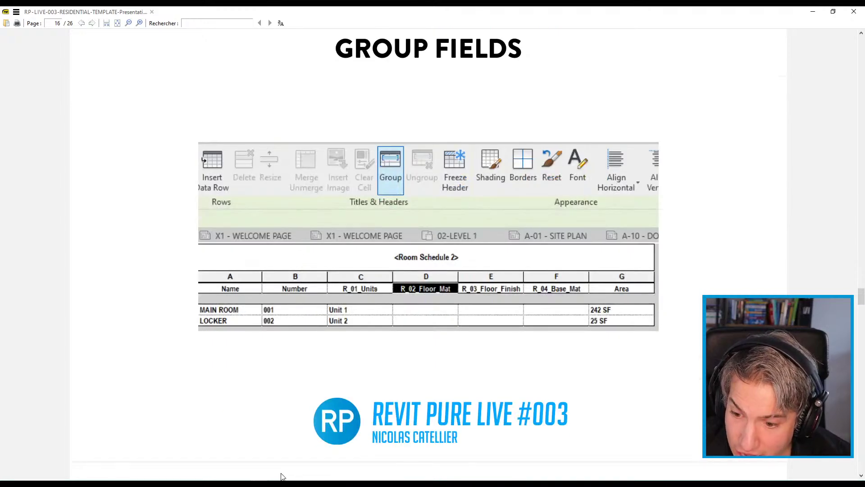
pyautogui.moveTo(309, 477)
pyautogui.click(242, 452)
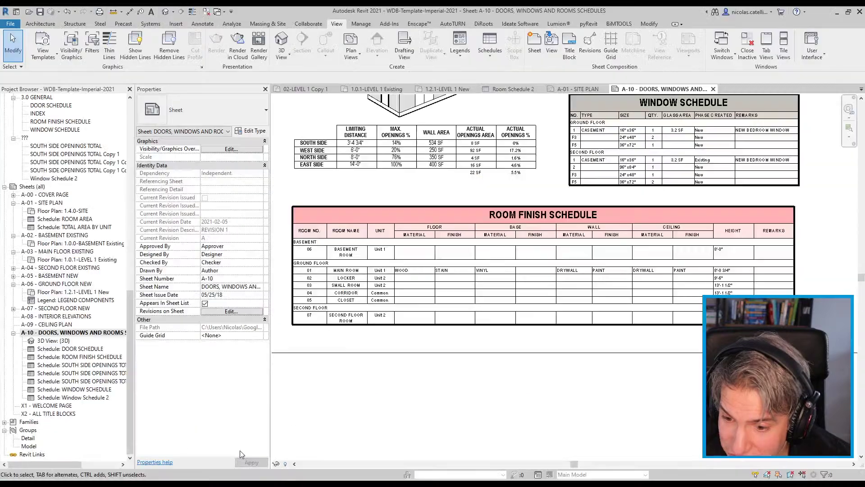
# - Reopen Room Schedule 2 and add the Name field to its scheduled fields
pyautogui.click(509, 89)
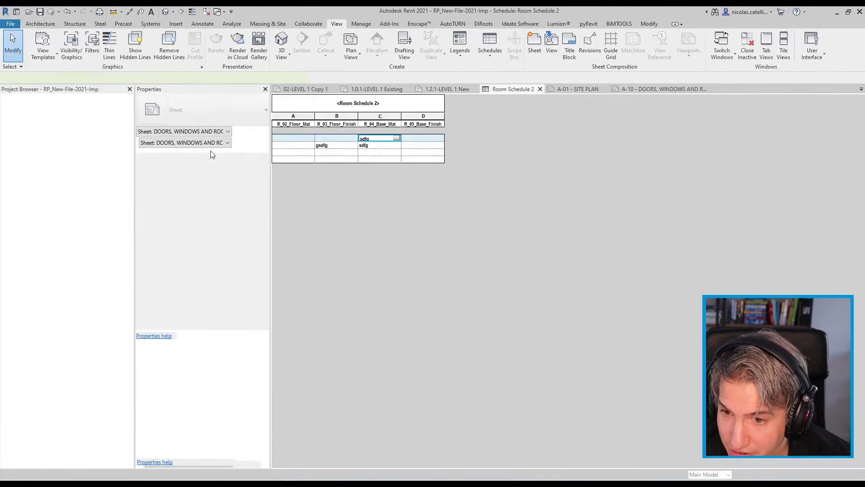
pyautogui.click(243, 198)
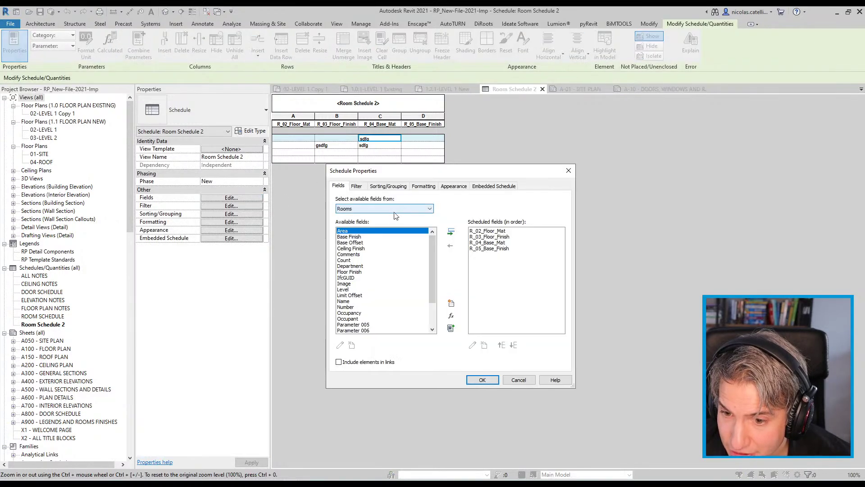
pyautogui.moveTo(431, 247); pyautogui.dragTo(434, 273)
pyautogui.scroll(2, 363, 290)
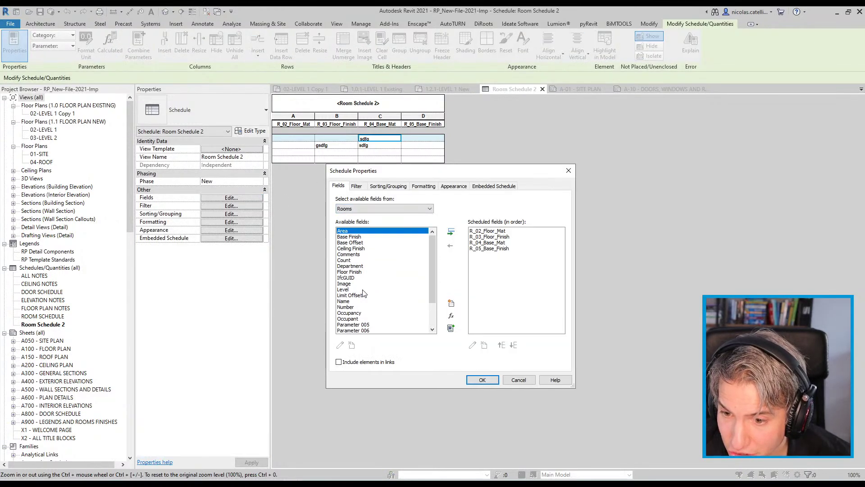
pyautogui.click(359, 296)
pyautogui.click(359, 307)
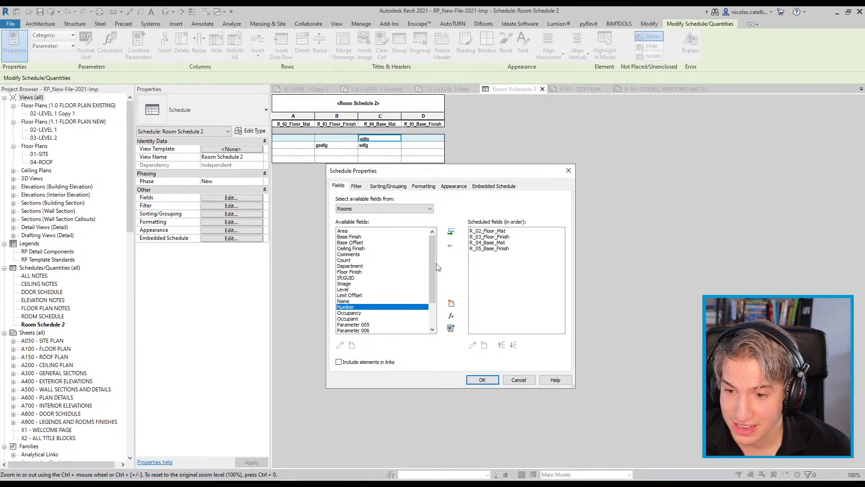
pyautogui.click(356, 301)
pyautogui.click(450, 232)
# - Move the Name field to the first position in the scheduled field order and apply the schedule properties
pyautogui.click(502, 345)
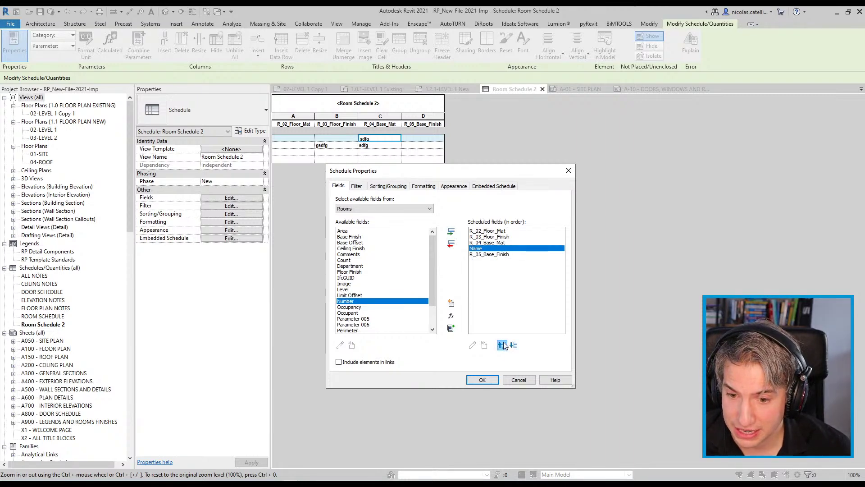
pyautogui.click(503, 346)
pyautogui.click(504, 346)
pyautogui.click(505, 345)
pyautogui.click(482, 381)
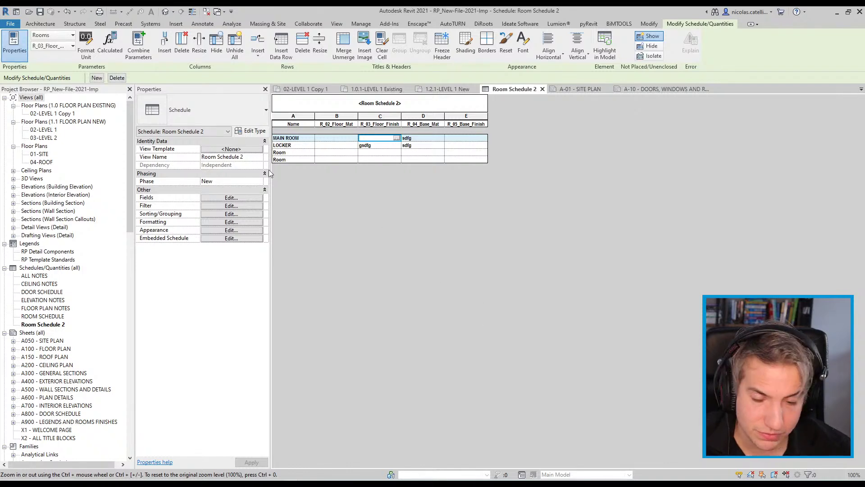
# - Group the R_02_Floor_Mat and R_03_Floor_Finish headers under a common heading titled FLOOR
pyautogui.click(357, 126)
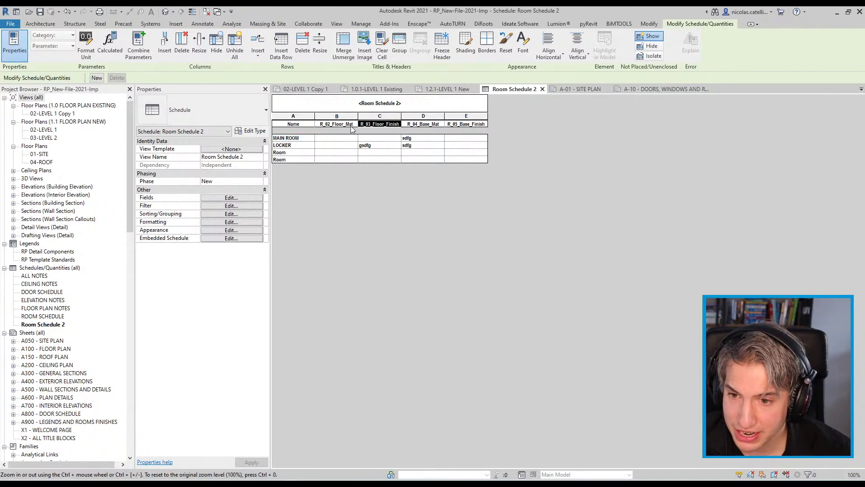
pyautogui.click(407, 47)
pyautogui.click(386, 124)
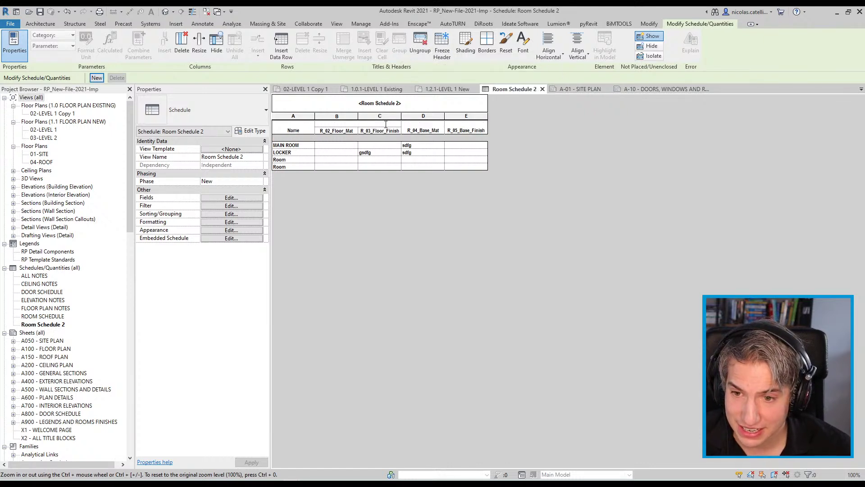
pyautogui.write('FL')
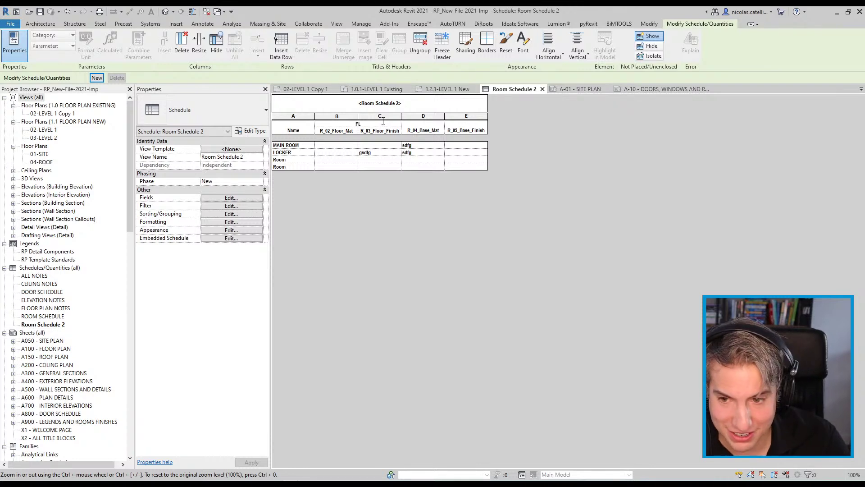
pyautogui.write('OOR')
# - Group the R_04_Base_Mat and R_05_Base_Finish headers under a common heading titled BASE
pyautogui.click(424, 132)
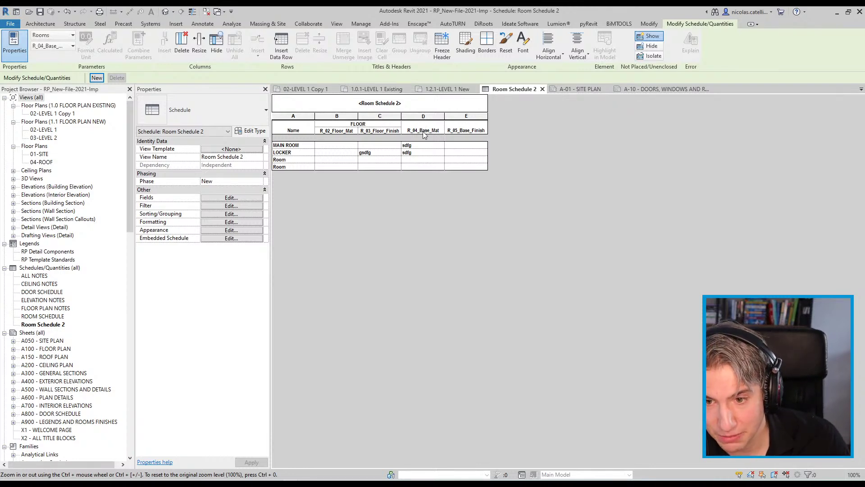
pyautogui.moveTo(423, 133); pyautogui.dragTo(464, 131)
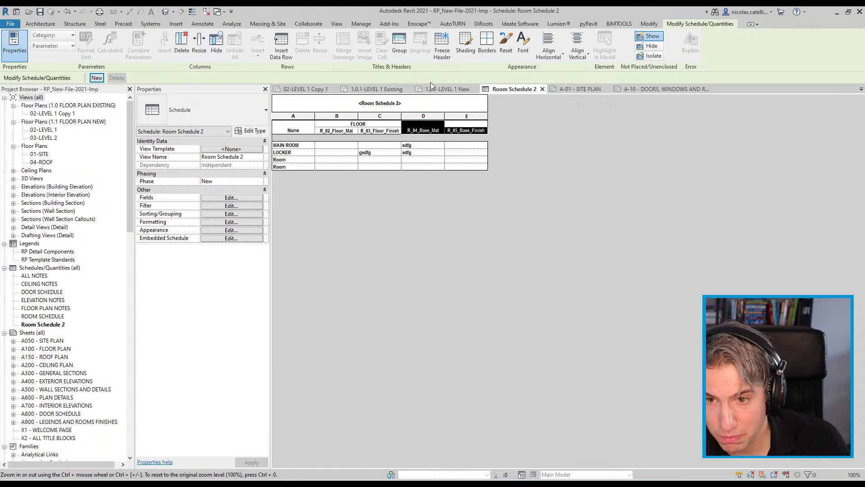
pyautogui.click(405, 44)
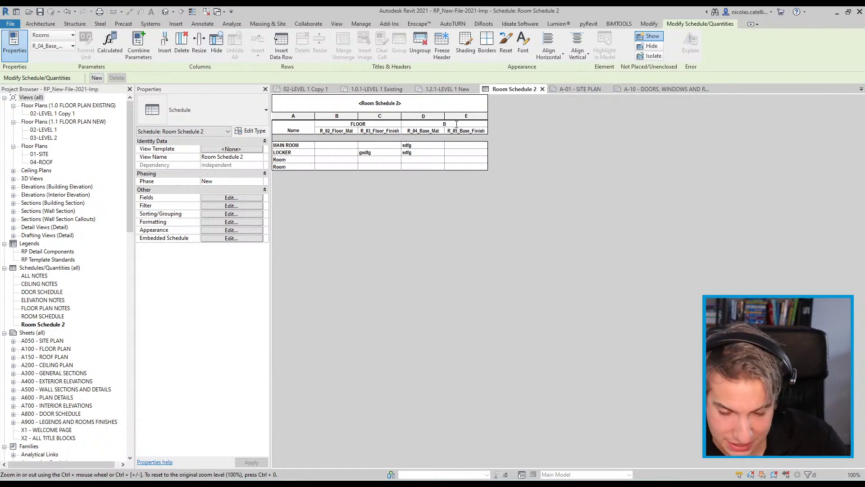
pyautogui.write('BASE')
# - Rename the two column headings under BASE to MATERIAL and FINISH
pyautogui.click(431, 131)
pyautogui.click(432, 131)
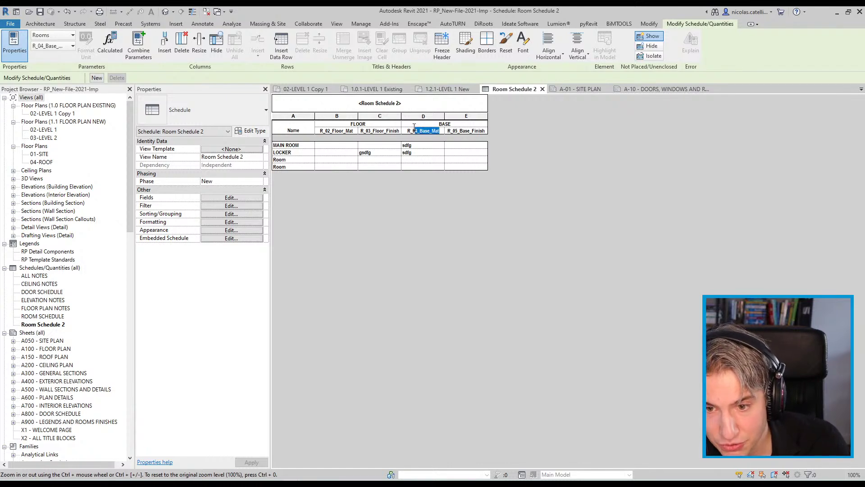
pyautogui.write('R_')
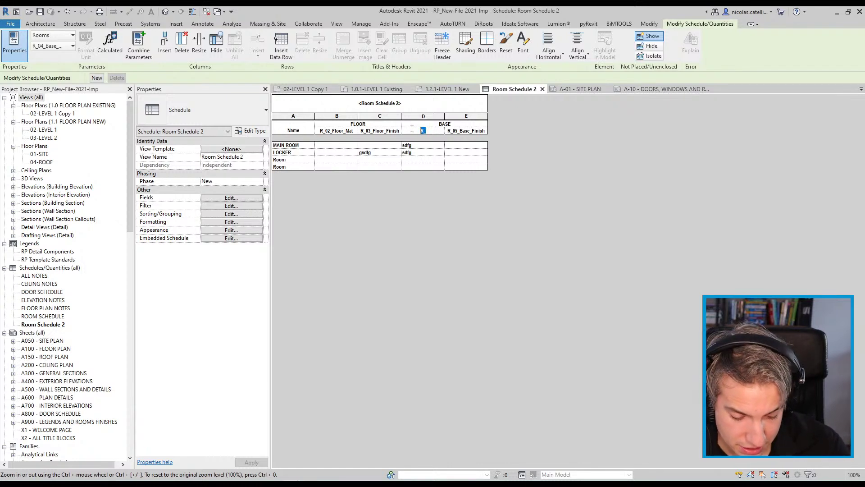
pyautogui.write('TERIAL')
pyautogui.press('Return')
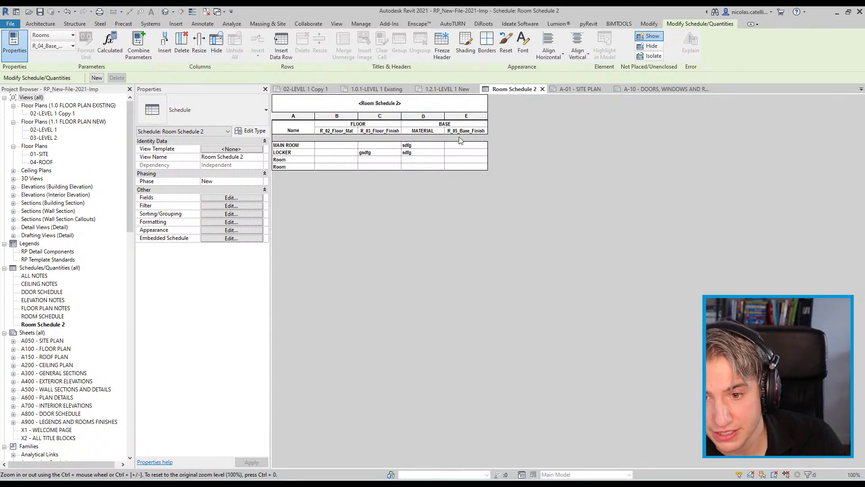
pyautogui.click(460, 132)
pyautogui.click(451, 130)
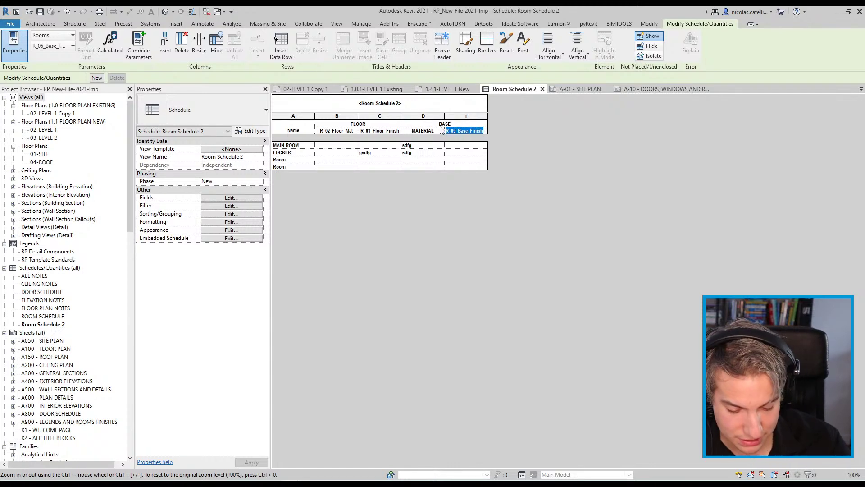
pyautogui.write('FINISH')
# - Rename the two column headings under FLOOR to MATERIAL and FINISH
pyautogui.click(350, 131)
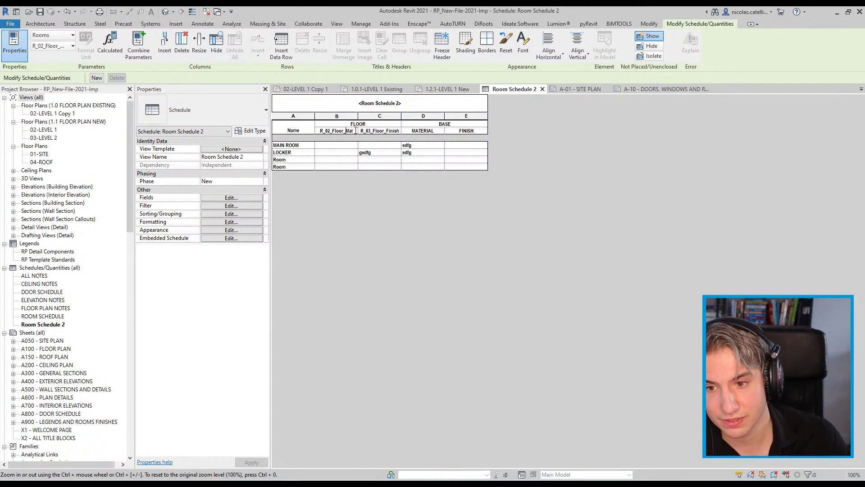
pyautogui.click(350, 131)
pyautogui.write('MATERIAL')
pyautogui.press('Return')
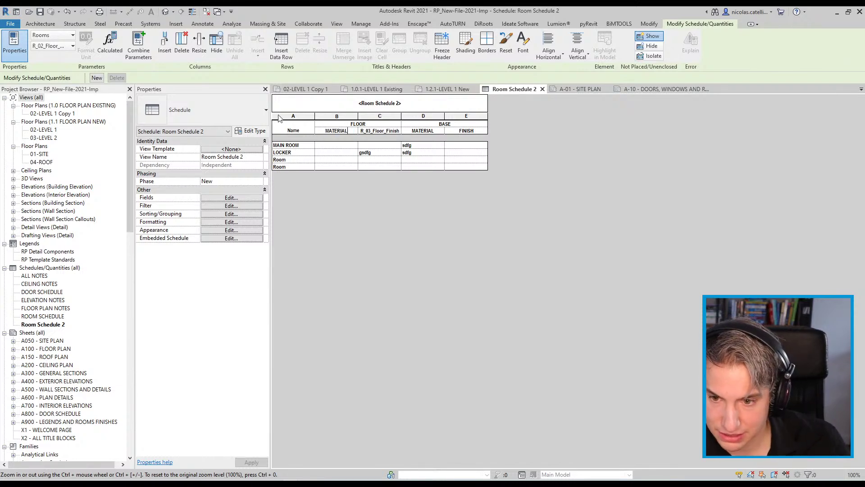
pyautogui.click(378, 131)
pyautogui.click(383, 131)
pyautogui.click(393, 131)
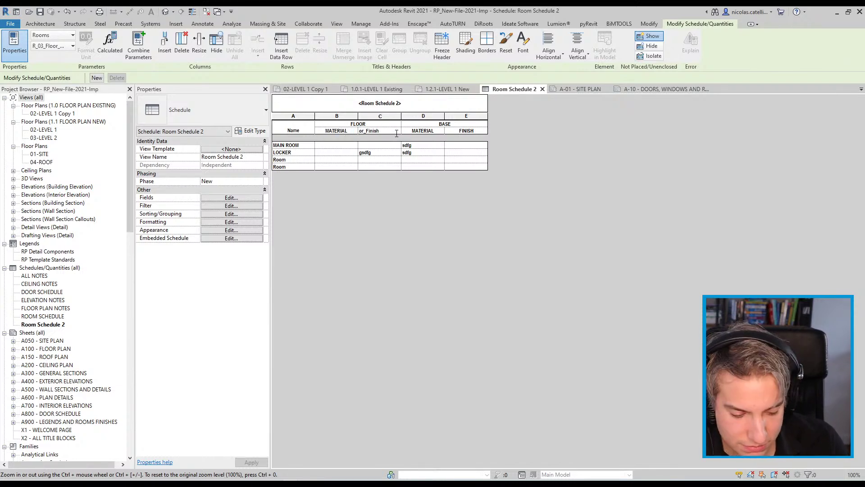
pyautogui.doubleClick(393, 131)
pyautogui.write('FINISH')
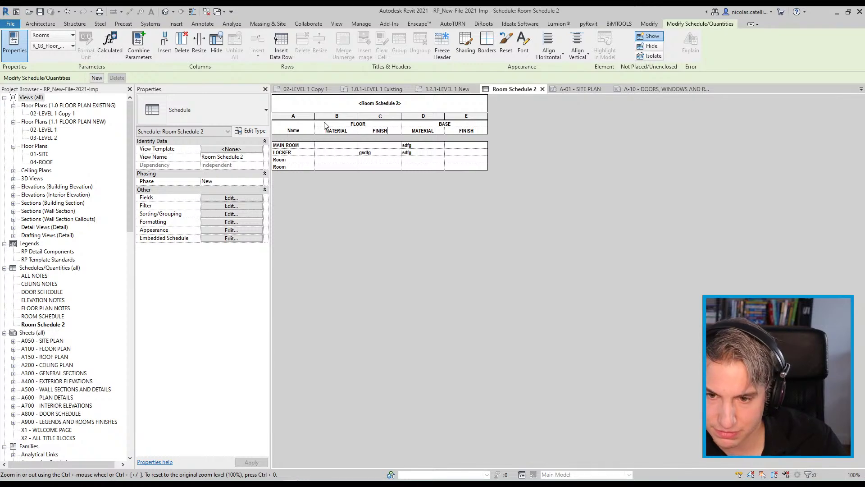
pyautogui.press('Return')
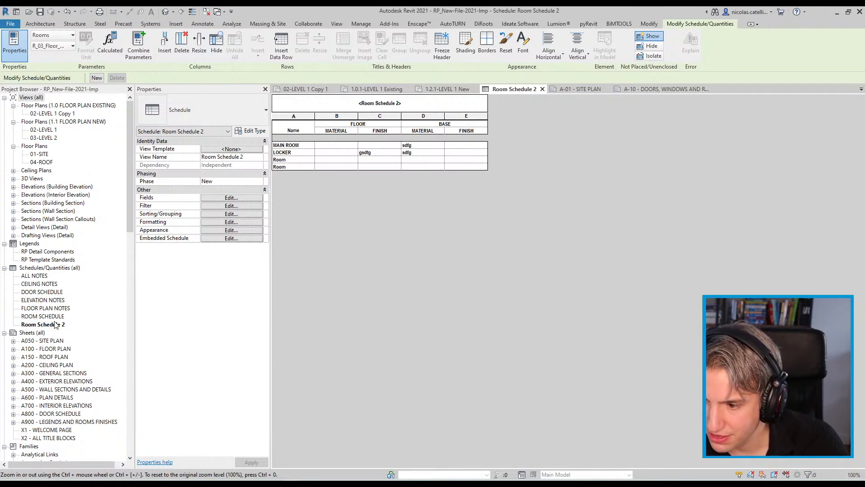
# - Place Room Schedule 2 on the A100 - FLOOR PLAN sheet, in the empty area near the upper plan
pyautogui.moveTo(55, 324); pyautogui.dragTo(45, 349)
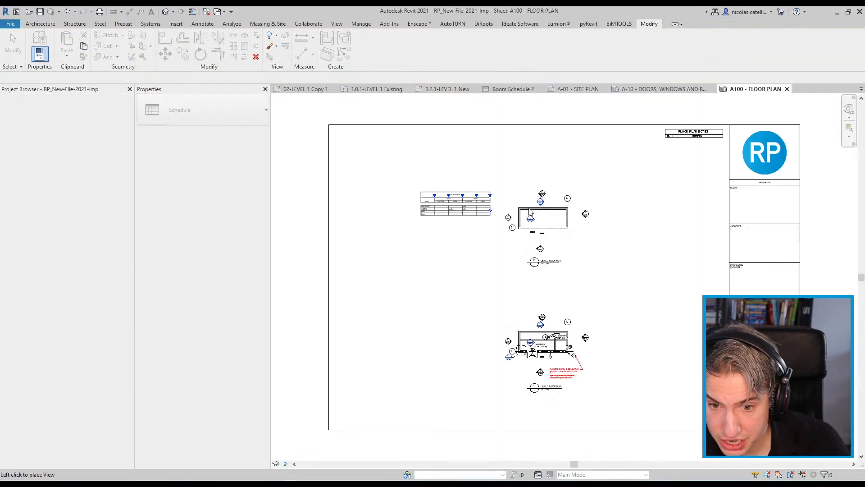
pyautogui.click(627, 200)
pyautogui.scroll(4, 623, 145)
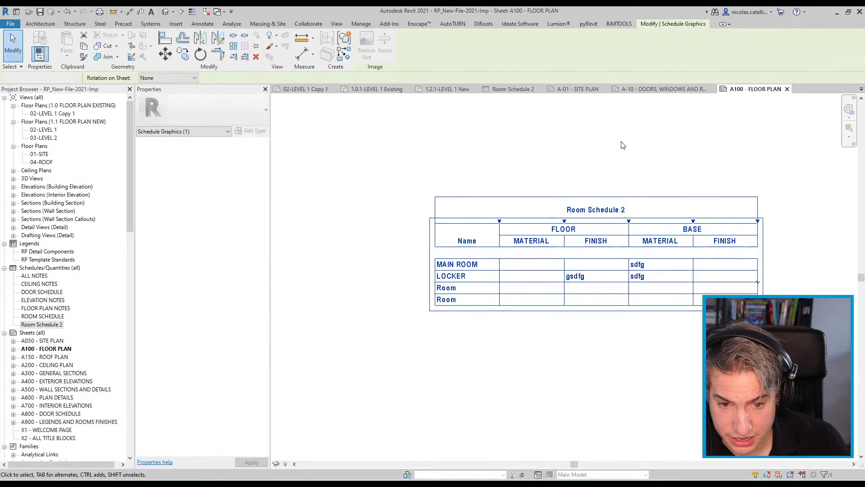
pyautogui.click(623, 145)
pyautogui.scroll(2, 608, 199)
pyautogui.scroll(-1, 574, 248)
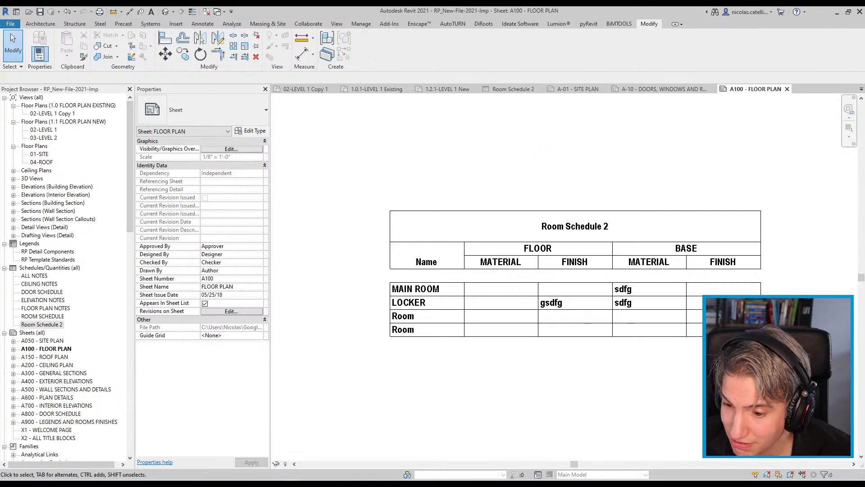
# - Switch to the PDF presentation, review the page on creating dimensions with both units, and return to Revit
pyautogui.hotkey('alt', 'Tab')
pyautogui.scroll(-5, 137, 392)
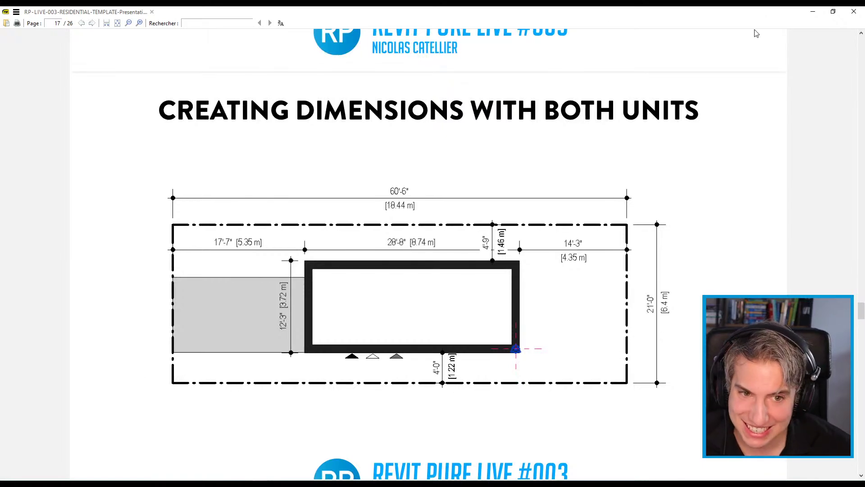
pyautogui.click(813, 11)
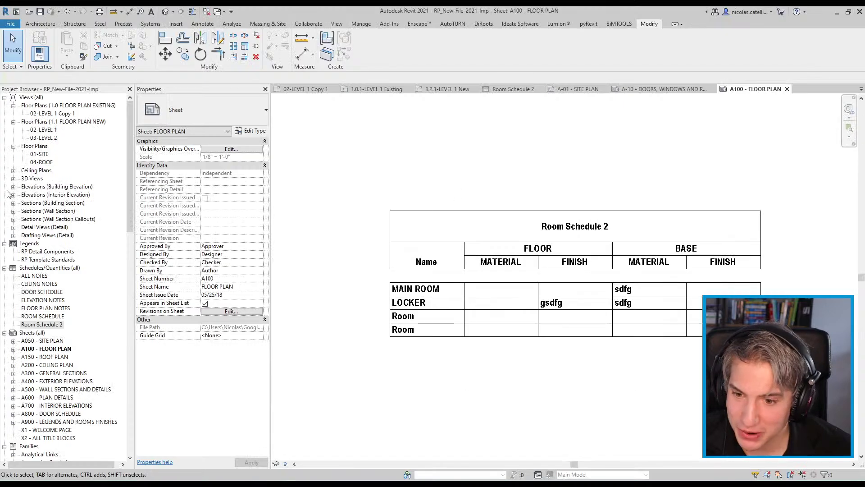
# - Place an aligned dimension above the 02-LEVEL 1 floor plan, spanning the building between its two outer side walls
pyautogui.doubleClick(43, 130)
pyautogui.moveTo(353, 201); pyautogui.dragTo(384, 228, button='middle')
pyautogui.press('d')
pyautogui.press('i')
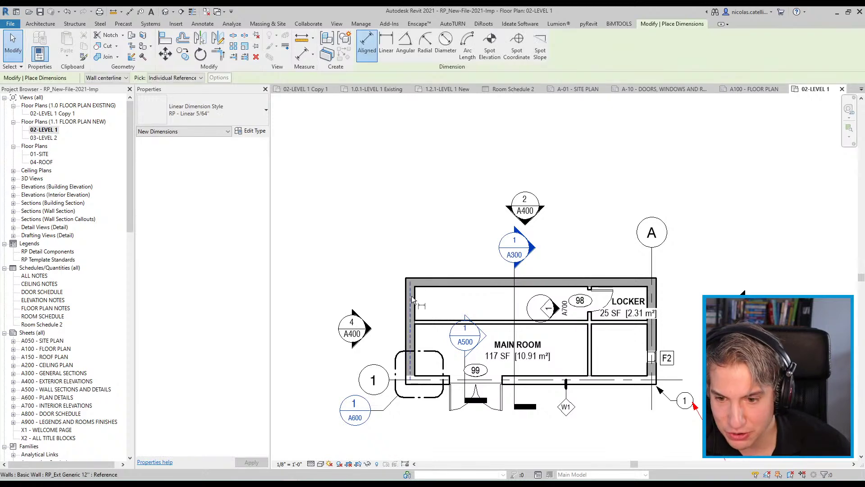
pyautogui.click(410, 282)
pyautogui.click(654, 161)
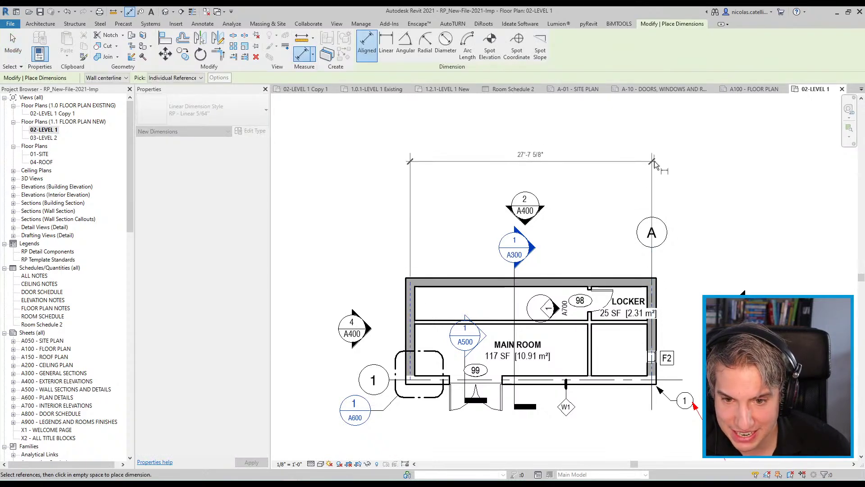
pyautogui.click(526, 161)
pyautogui.press('Escape')
pyautogui.press('Escape')
# - Duplicate the overall dimension's type under the name RP - Linear Rounded
pyautogui.click(525, 162)
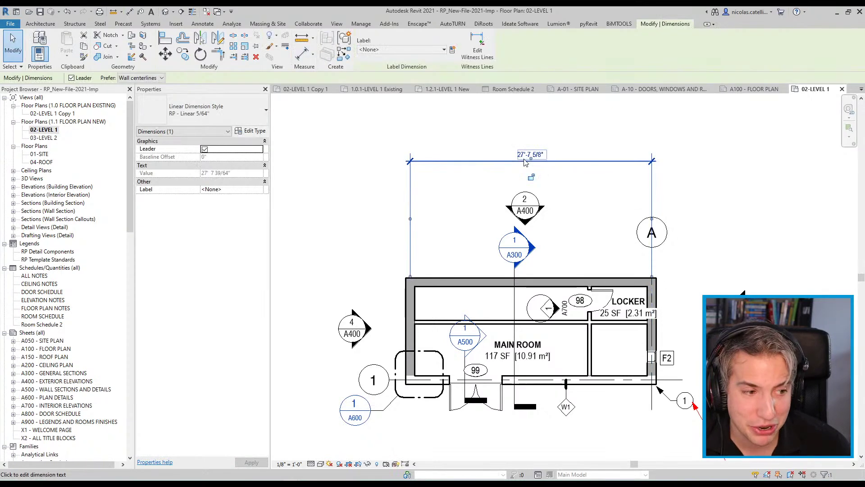
pyautogui.moveTo(525, 162); pyautogui.dragTo(521, 202, button='middle')
pyautogui.scroll(1, 521, 202)
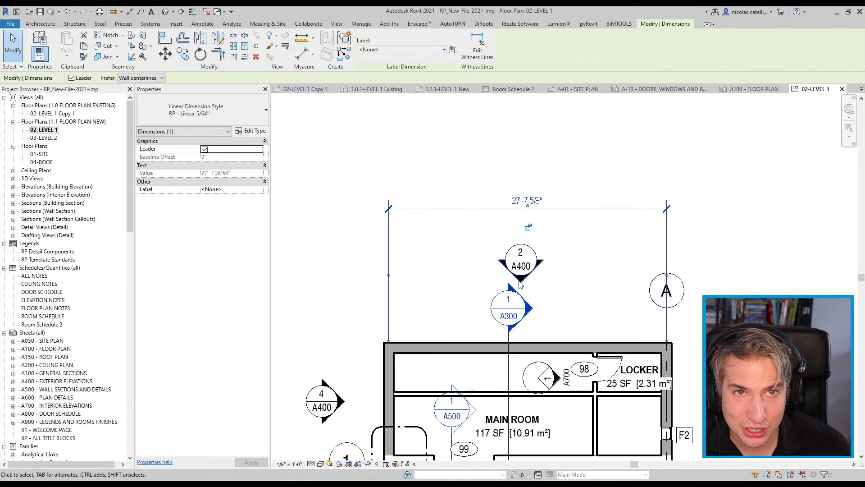
pyautogui.scroll(1, 508, 273)
pyautogui.moveTo(508, 274)
pyautogui.mouseDown(button='middle')
pyautogui.moveTo(515, 241)
pyautogui.moveTo(505, 275)
pyautogui.moveTo(502, 257)
pyautogui.mouseUp(button='middle')
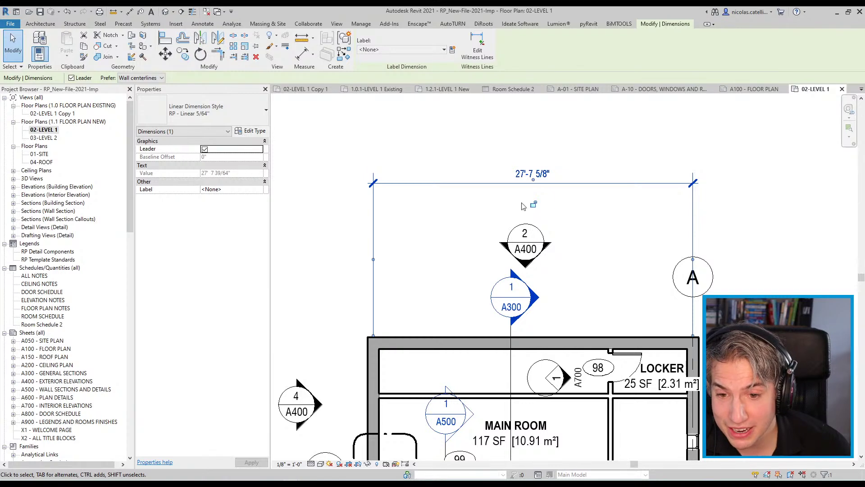
pyautogui.moveTo(450, 180); pyautogui.dragTo(441, 209, button='middle')
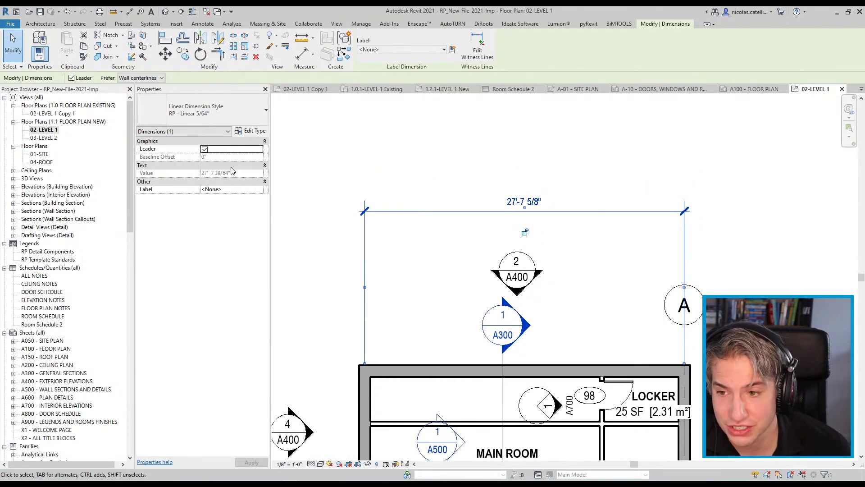
pyautogui.click(248, 134)
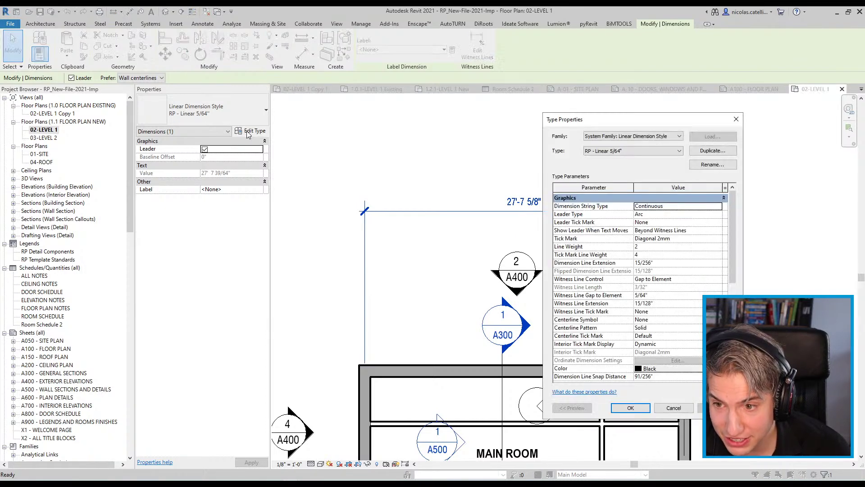
pyautogui.click(712, 151)
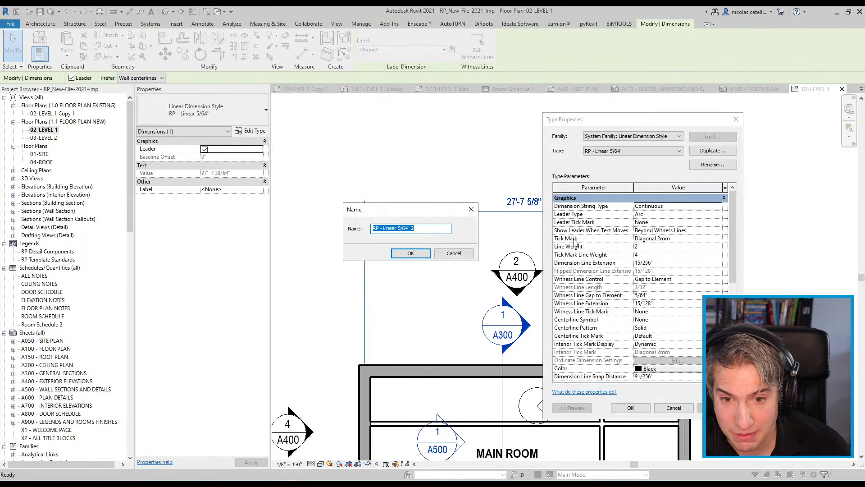
pyautogui.moveTo(414, 228); pyautogui.dragTo(398, 217)
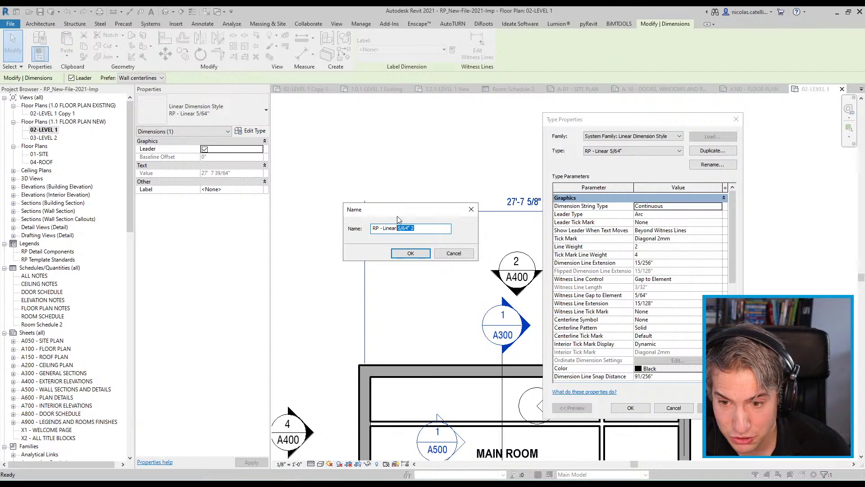
pyautogui.write('RO')
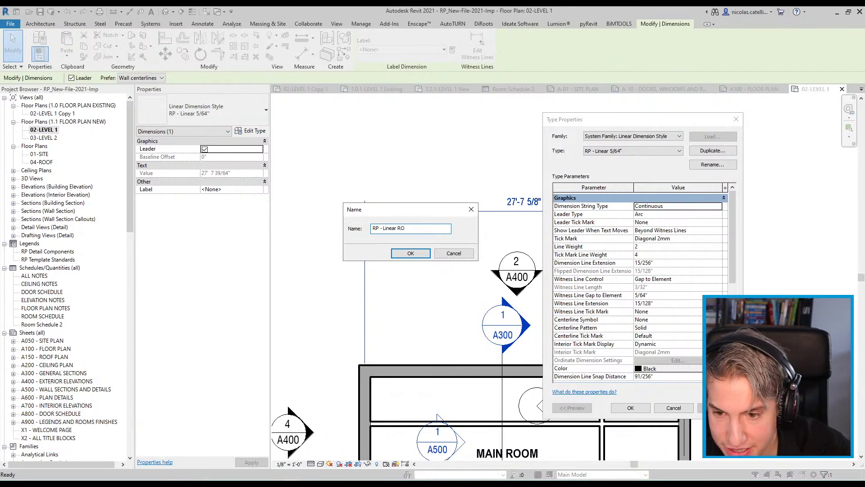
pyautogui.write('unded')
pyautogui.press('Return')
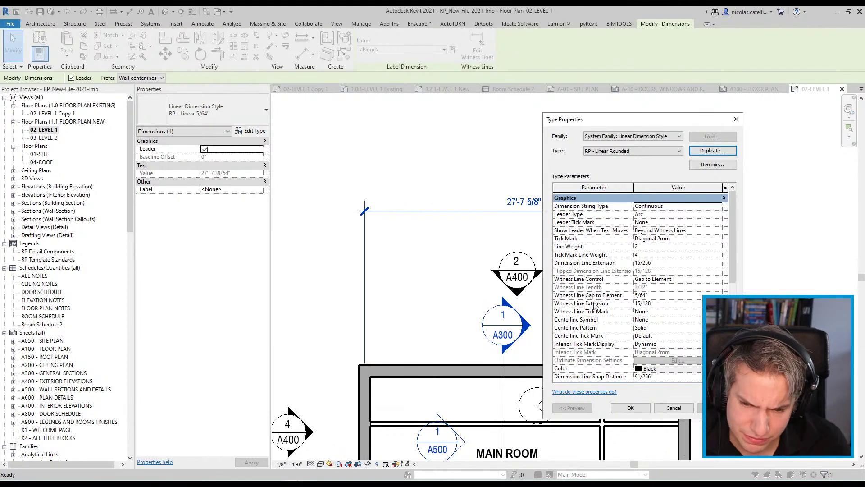
# - Override the project settings in the RP - Linear Rounded units format, round to the nearest 1", and apply the type
pyautogui.scroll(-5, 597, 304)
pyautogui.scroll(-1, 595, 302)
pyautogui.scroll(-2, 573, 280)
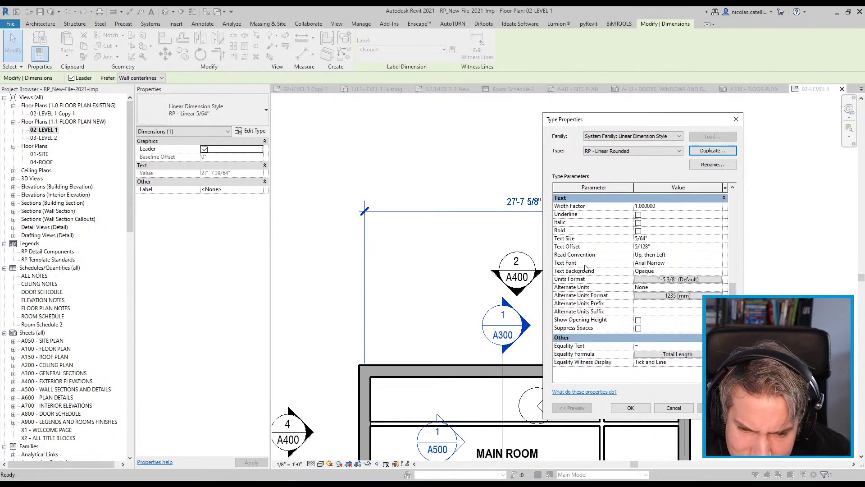
pyautogui.click(662, 280)
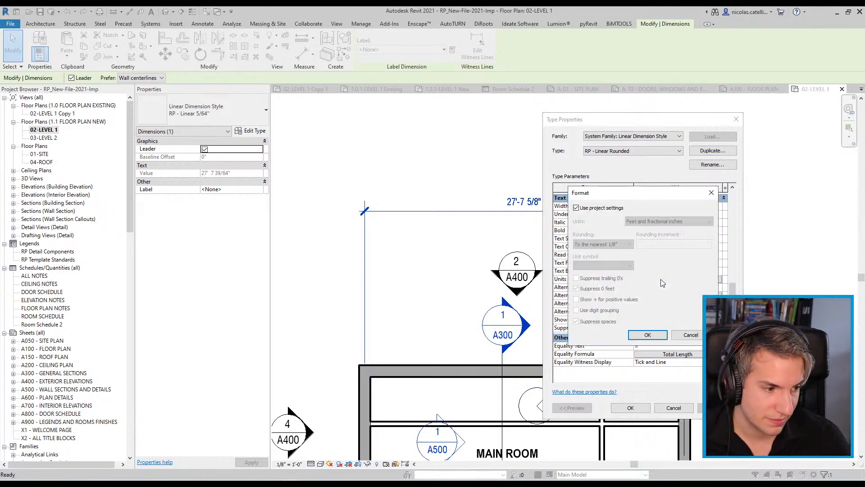
pyautogui.moveTo(633, 194); pyautogui.dragTo(389, 168)
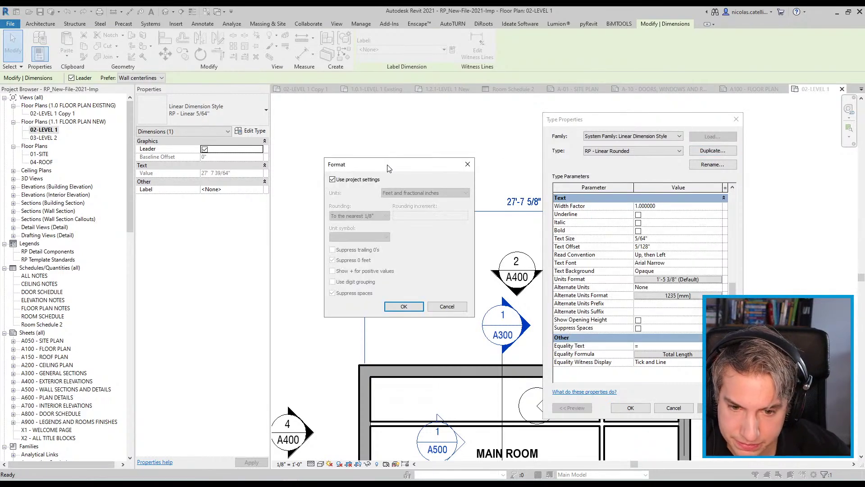
pyautogui.click(340, 180)
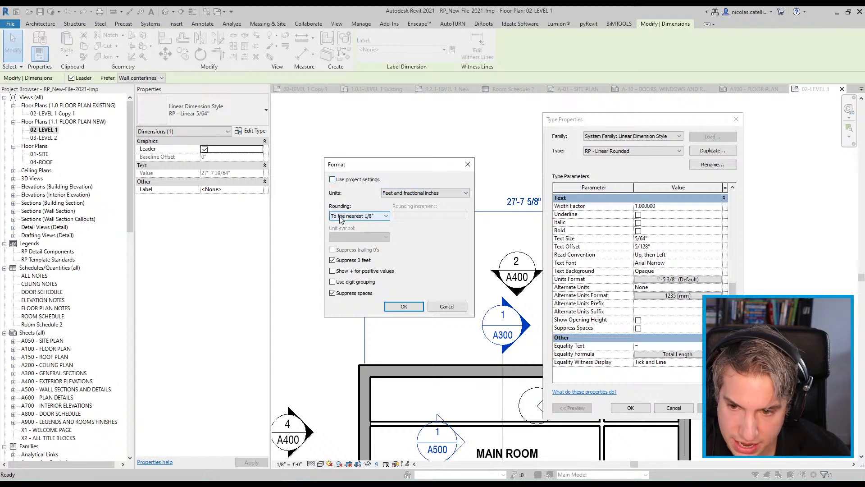
pyautogui.click(365, 216)
pyautogui.click(369, 237)
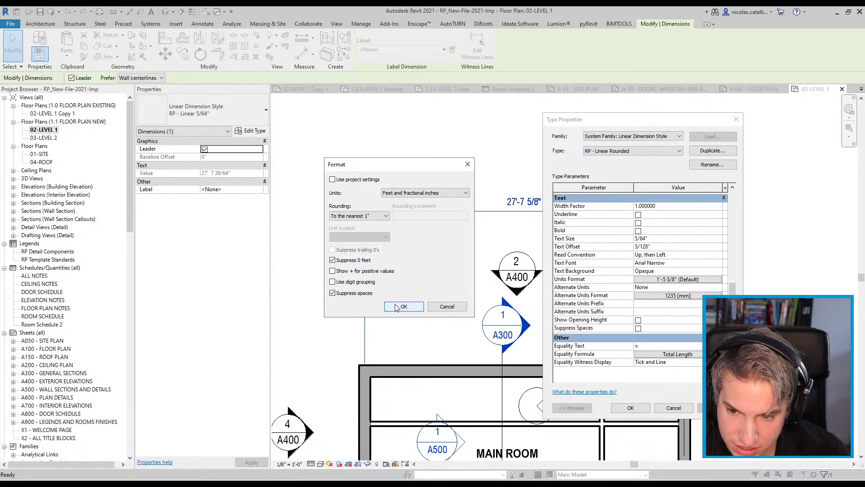
pyautogui.click(397, 306)
pyautogui.click(630, 409)
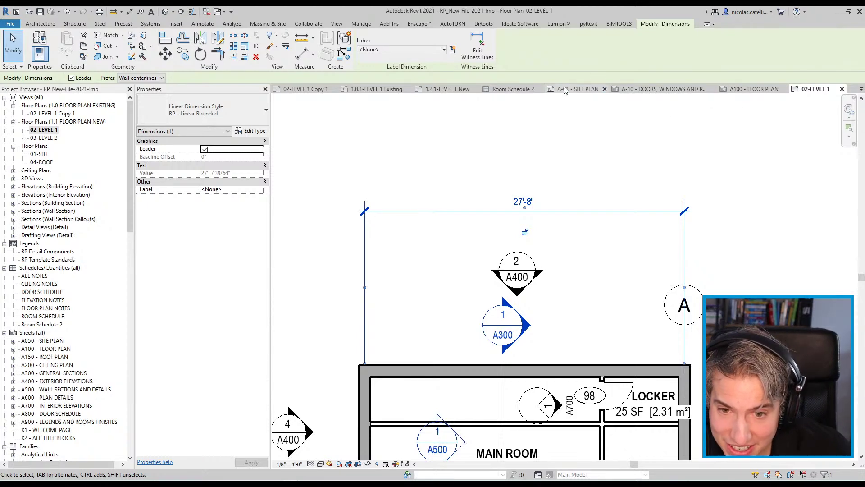
# - Close the inactive views and examine the dual-unit dimensions on sheet A-01 - SITE PLAN in the WDB-Template-Imperial-2021 file
pyautogui.click(336, 24)
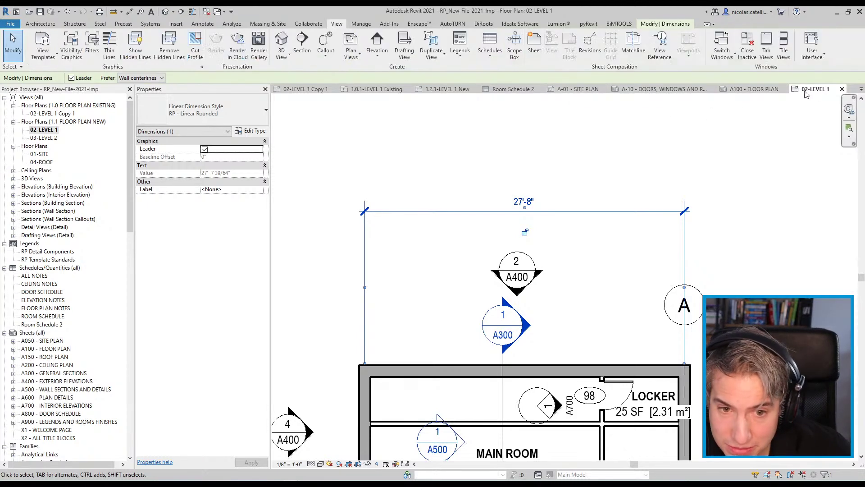
pyautogui.click(747, 45)
pyautogui.click(326, 89)
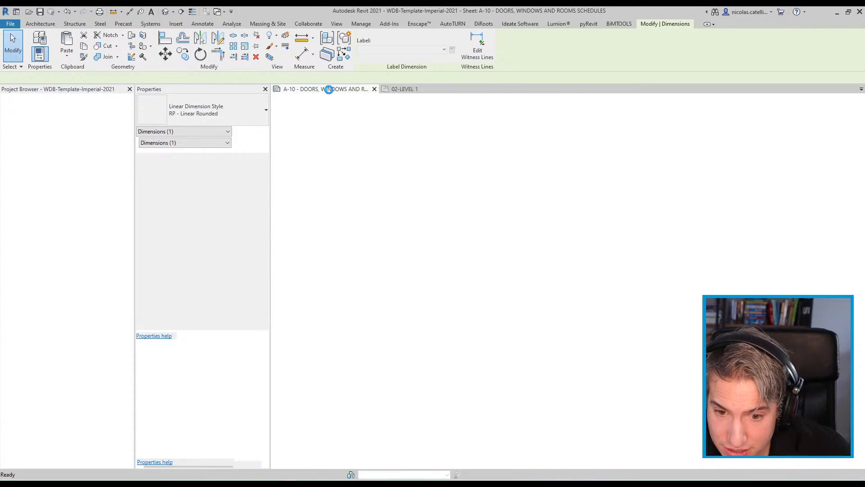
pyautogui.doubleClick(49, 203)
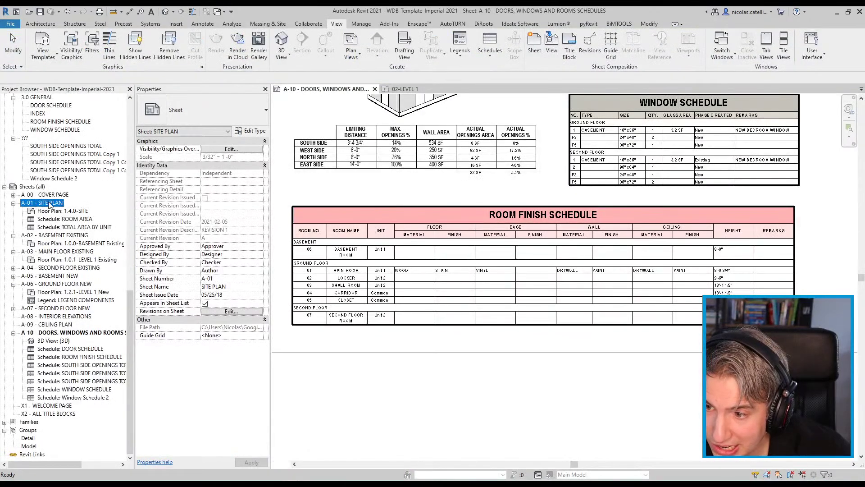
pyautogui.scroll(8, 567, 222)
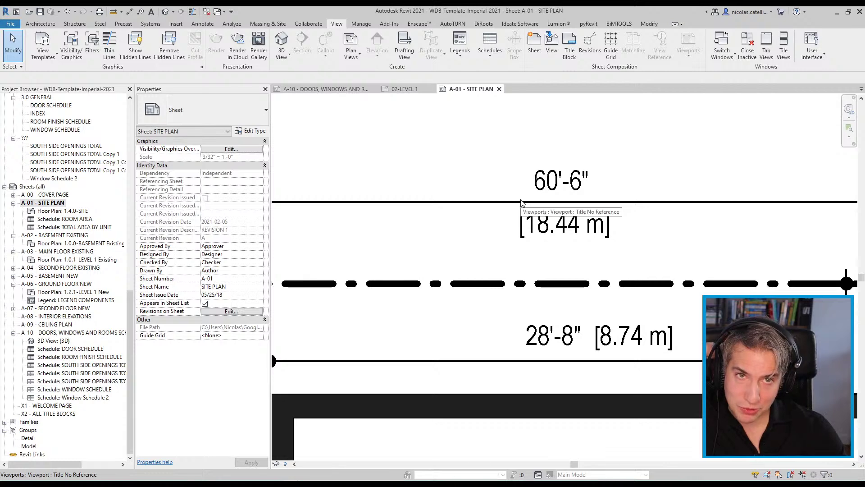
pyautogui.scroll(-2, 627, 202)
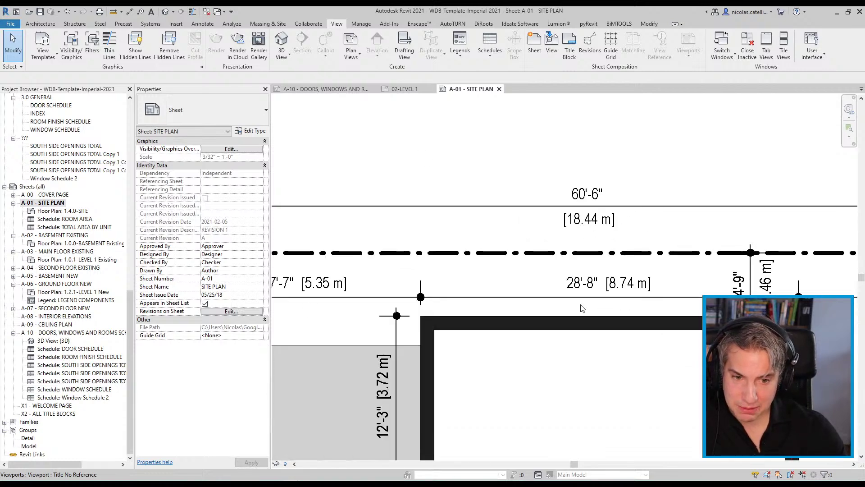
# - On 02-LEVEL 1, set the overall dimension type's alternate units format to meters, 2 decimal places, m symbol and suppressed trailing 0's
pyautogui.click(421, 88)
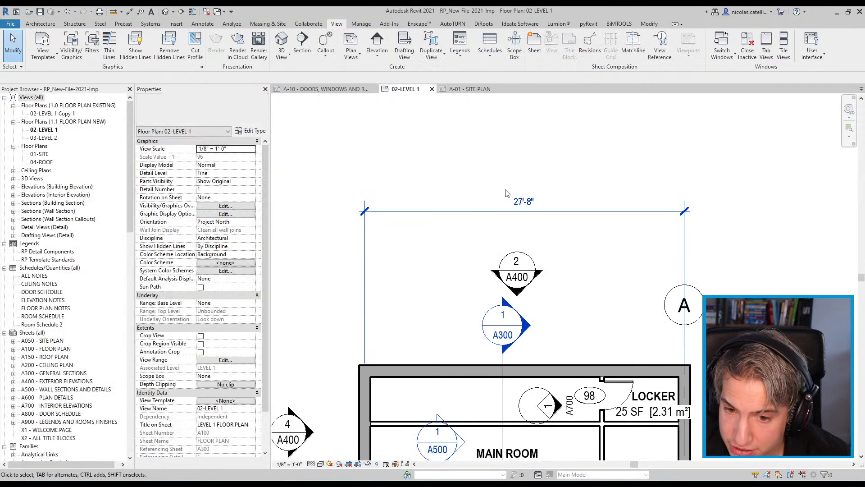
pyautogui.click(494, 219)
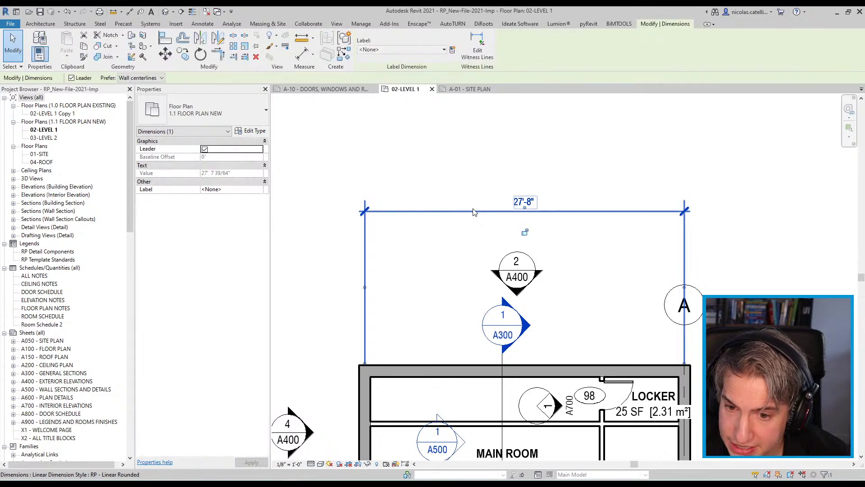
pyautogui.click(248, 133)
pyautogui.scroll(-5, 662, 268)
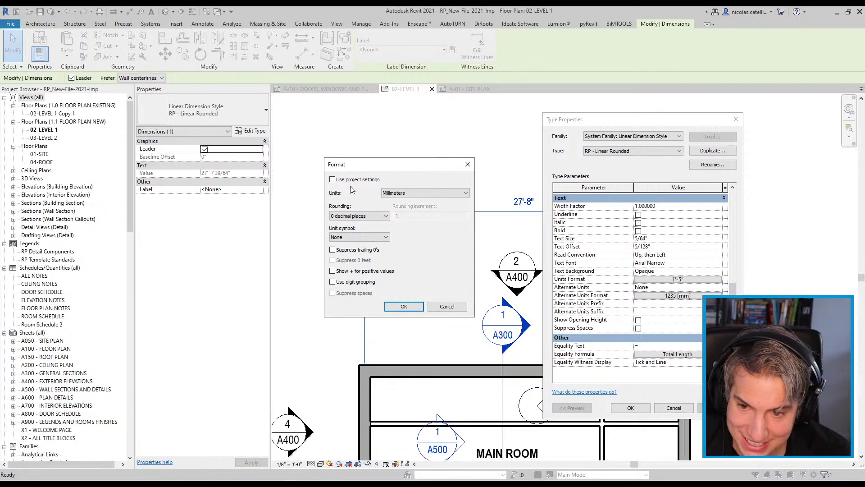
pyautogui.click(398, 194)
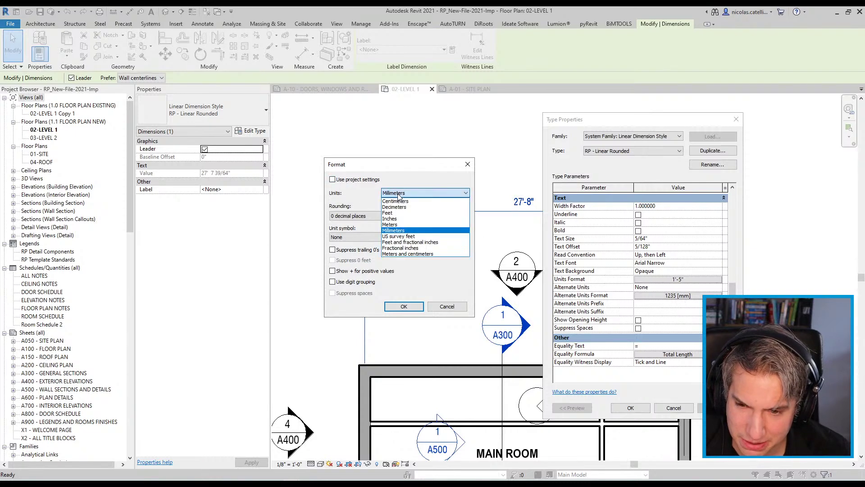
pyautogui.click(400, 224)
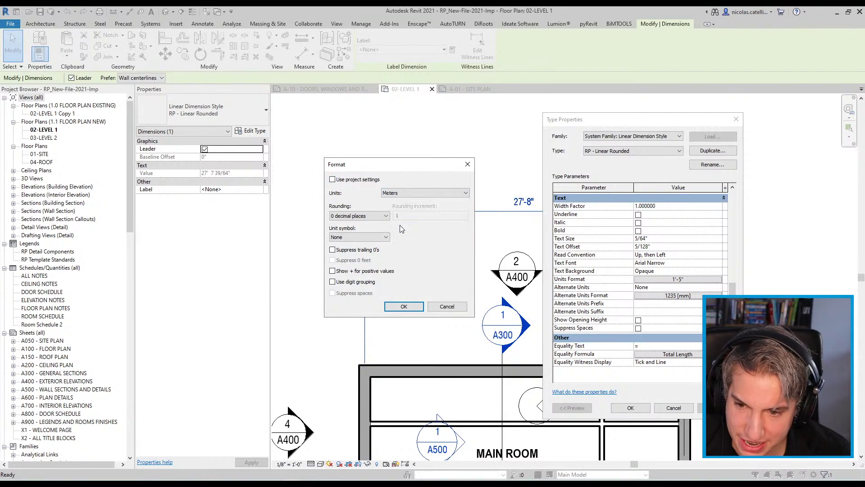
pyautogui.click(386, 215)
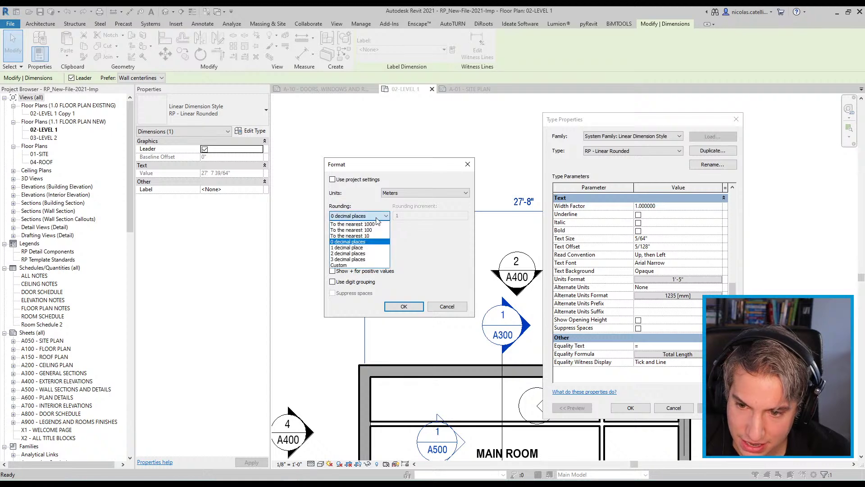
pyautogui.click(372, 254)
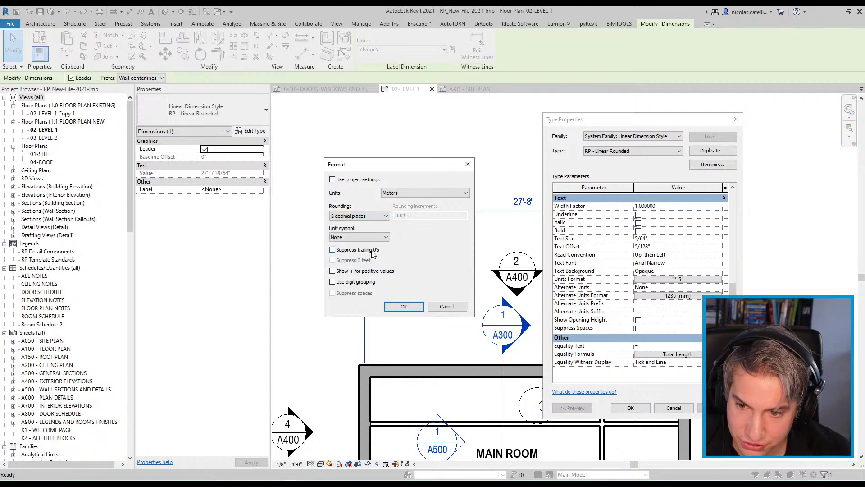
pyautogui.click(349, 238)
pyautogui.click(343, 251)
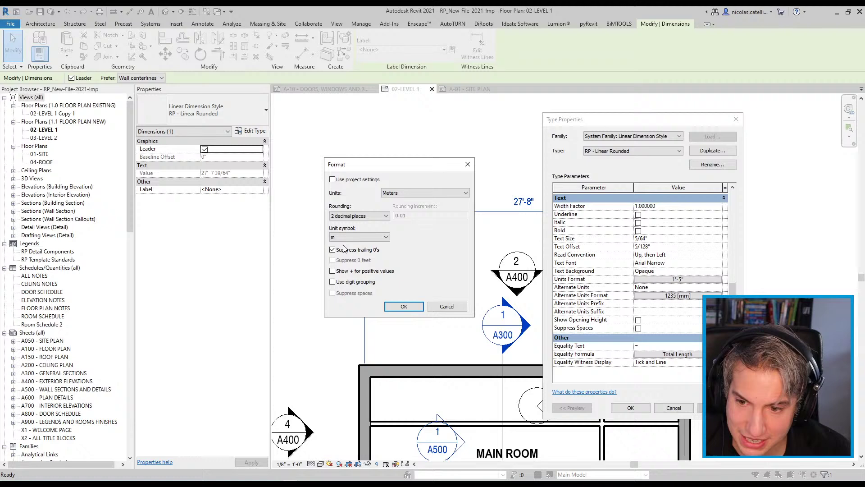
pyautogui.click(405, 308)
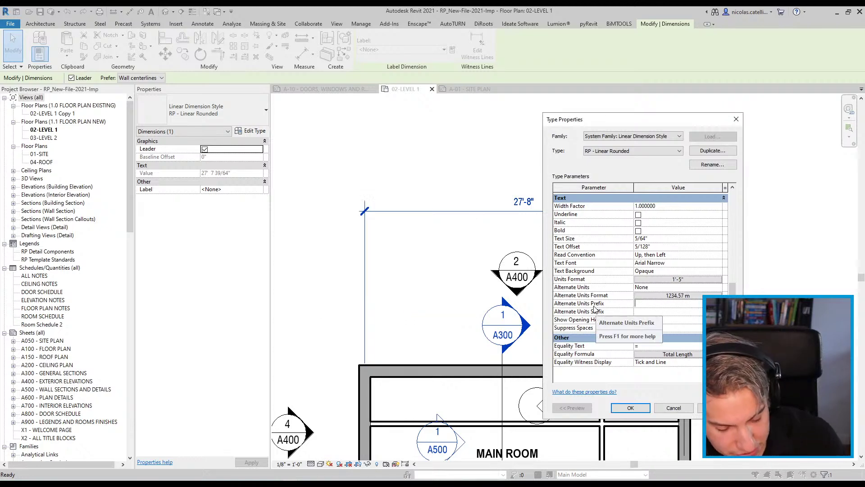
# - Enclose the alternate units in [ and ] as prefix and suffix, place them Below, and apply the RP - Linear Rounded type
pyautogui.click(685, 312)
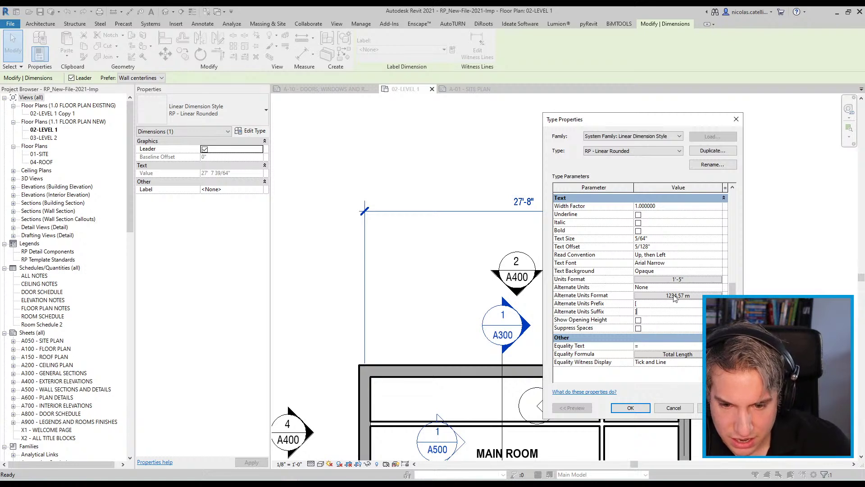
pyautogui.click(718, 288)
pyautogui.click(718, 288)
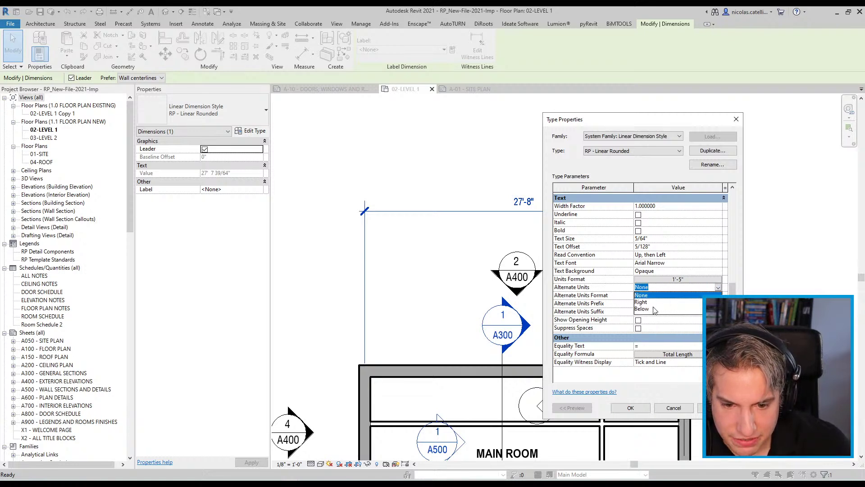
pyautogui.click(646, 309)
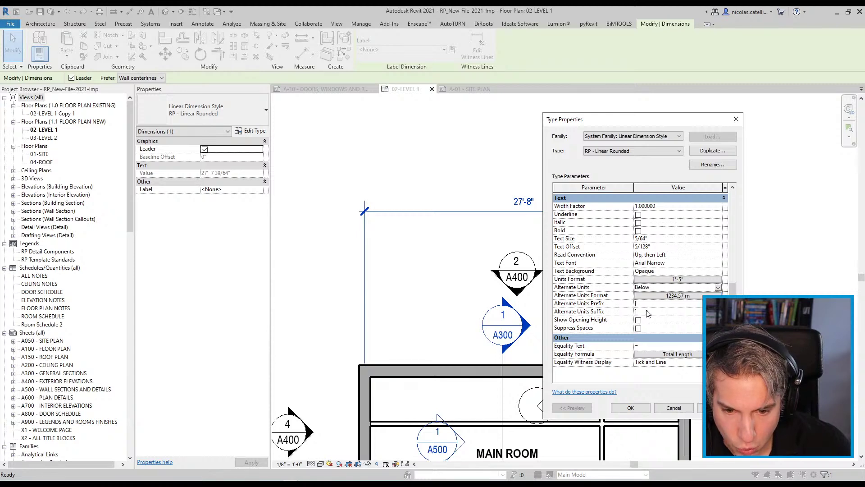
pyautogui.click(716, 407)
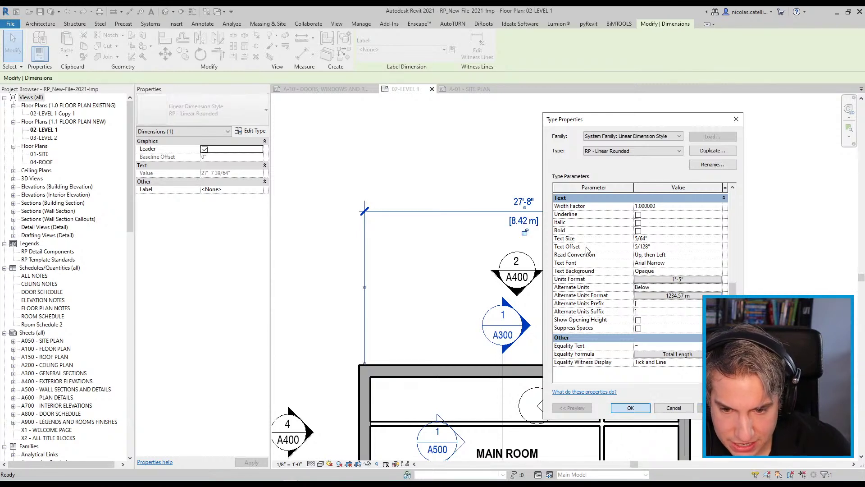
pyautogui.press('Return')
pyautogui.press('Escape')
pyautogui.scroll(5, 509, 180)
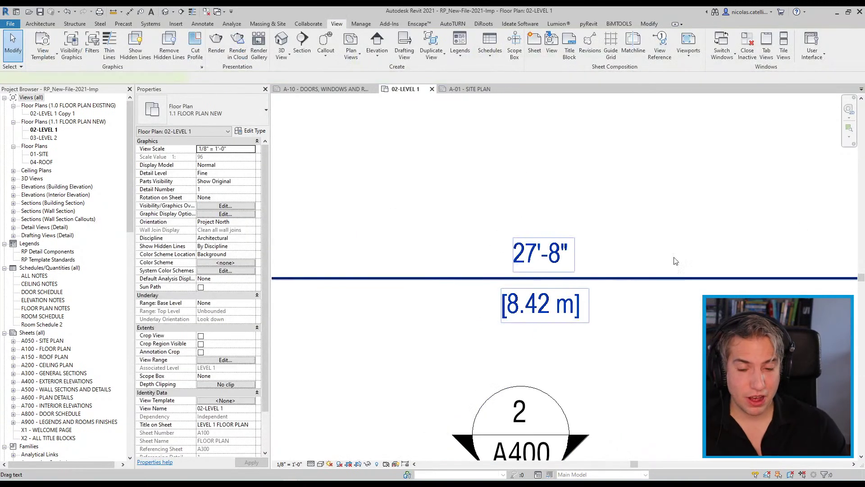
pyautogui.click(675, 261)
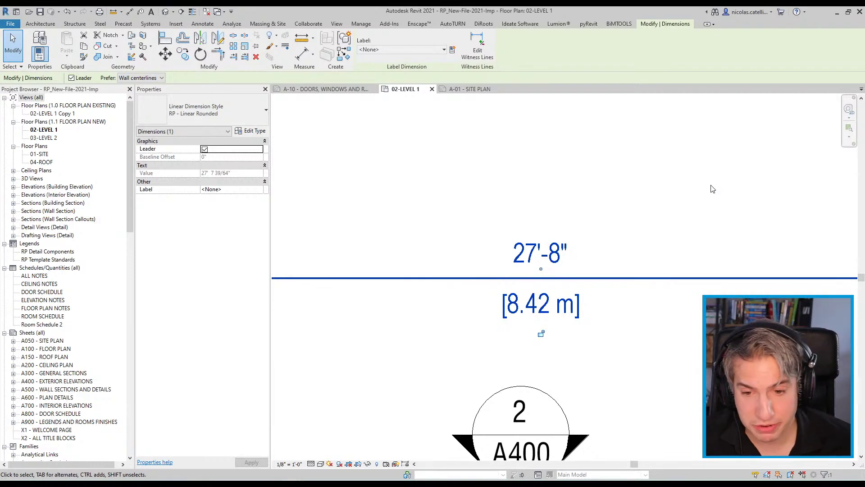
pyautogui.click(518, 243)
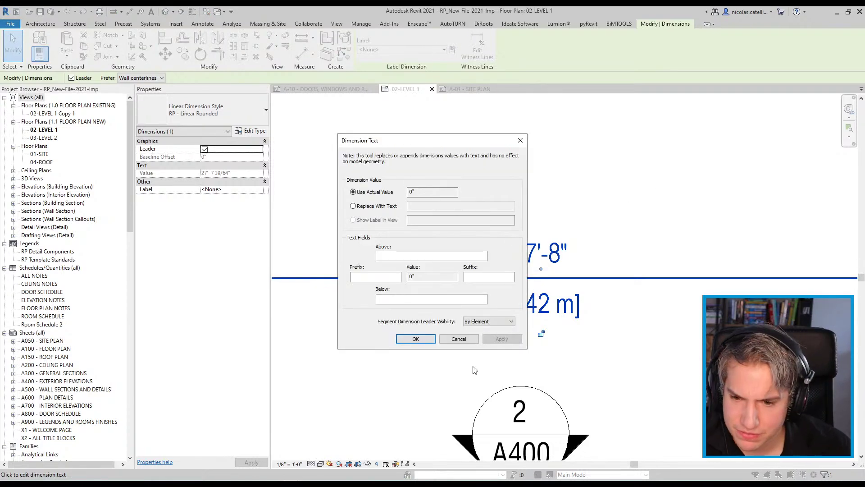
pyautogui.click(458, 339)
# - Switch to the presentation PDF and examine the dual-unit dimension example and the room schedule grouped by units
pyautogui.hotkey('alt', 'Tab')
pyautogui.scroll(-8, 400, 316)
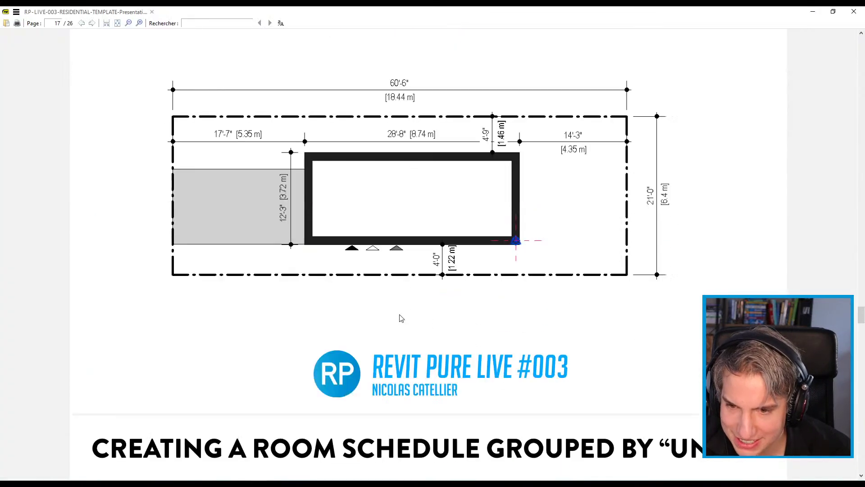
pyautogui.scroll(-2, 344, 317)
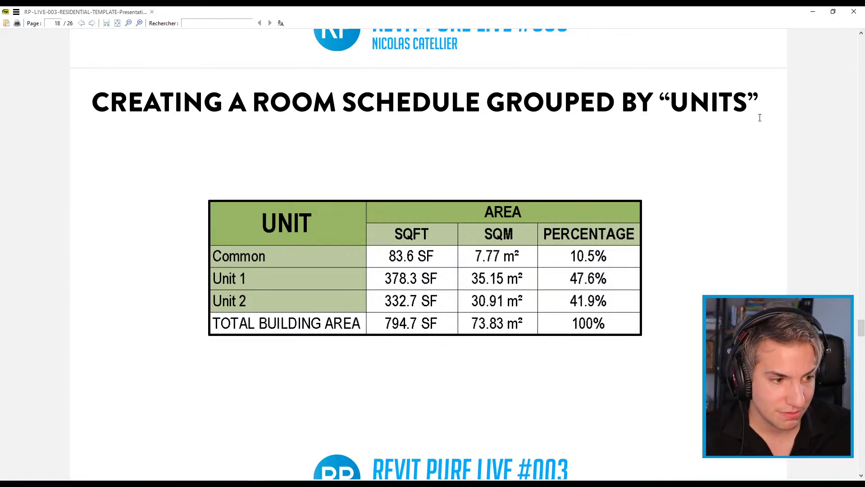
# - Return to Revit and start a new Schedule/Quantities view
pyautogui.click(811, 13)
pyautogui.click(405, 381)
pyautogui.scroll(-5, 459, 288)
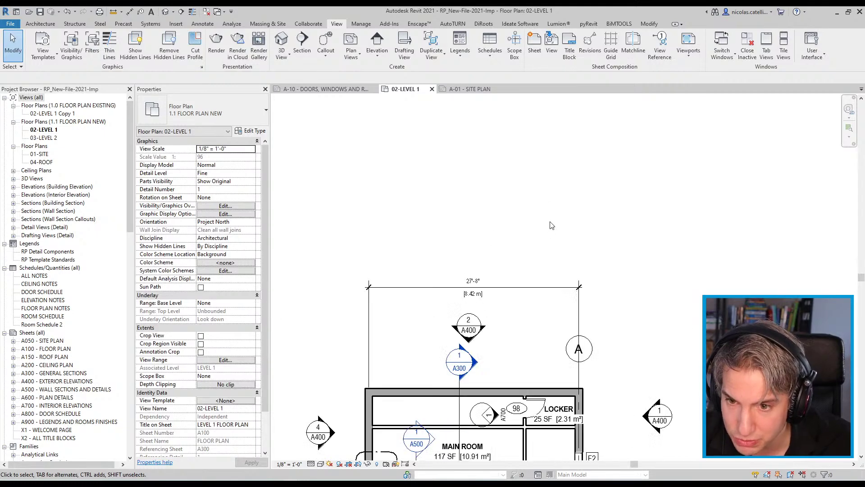
pyautogui.click(490, 61)
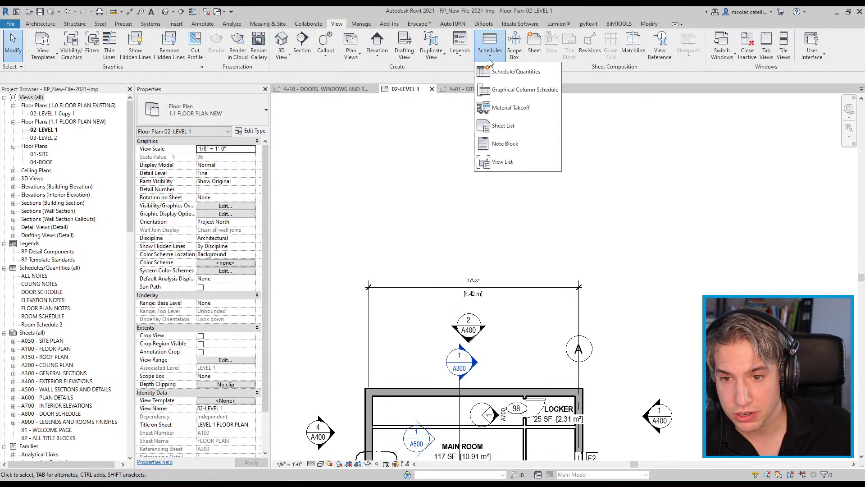
pyautogui.click(516, 71)
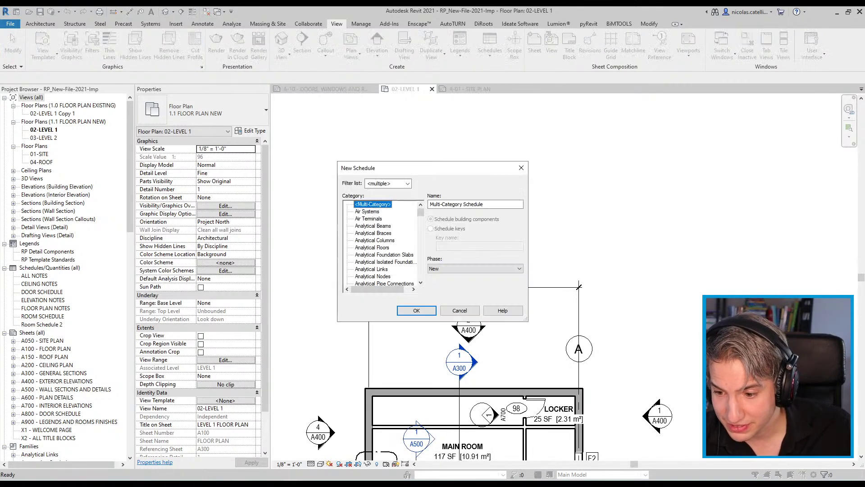
# - Review the presentation slides on creating a calculated Area (Metric) value and changing its units, and return to Revit
pyautogui.hotkey('alt', 'Tab')
pyautogui.scroll(-8, 427, 303)
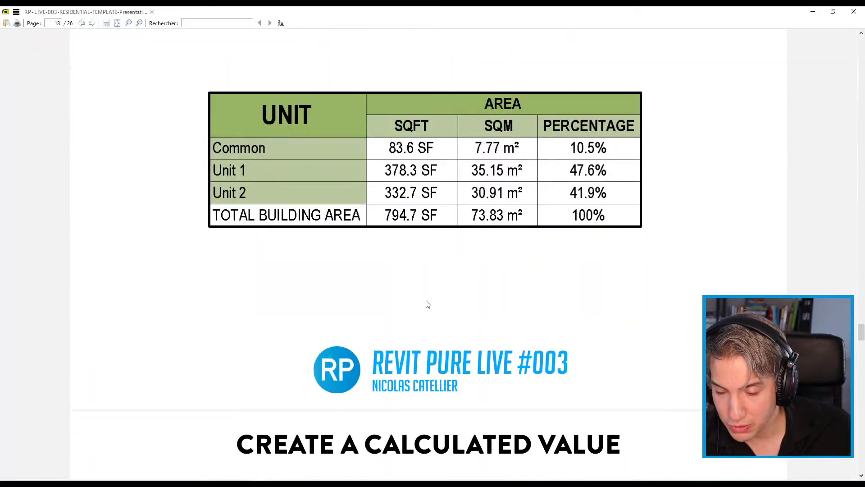
pyautogui.scroll(-2, 426, 282)
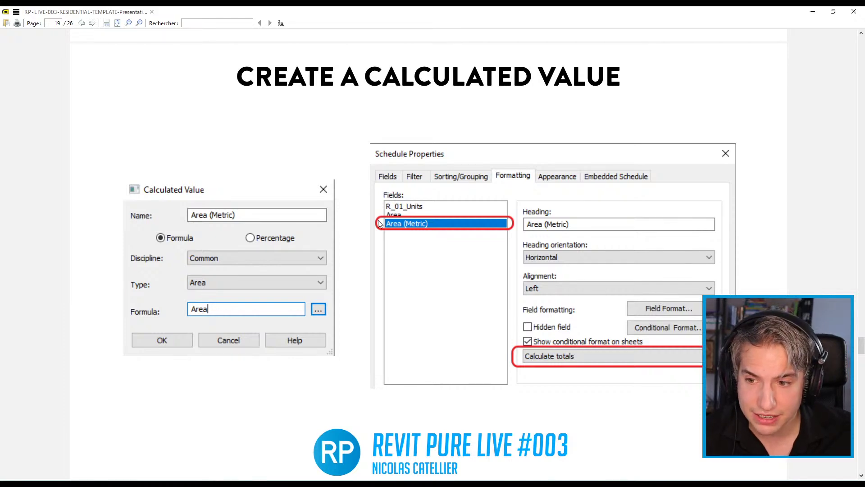
pyautogui.scroll(-8, 380, 303)
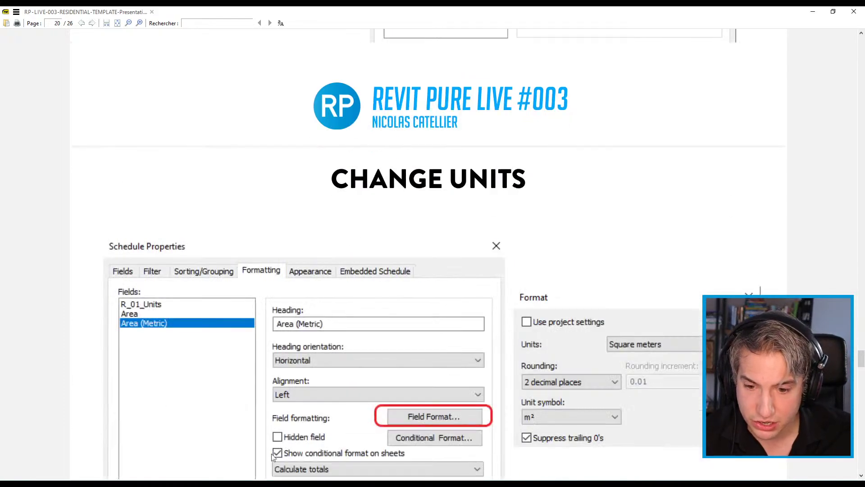
pyautogui.scroll(5, 550, 118)
pyautogui.scroll(8, 551, 118)
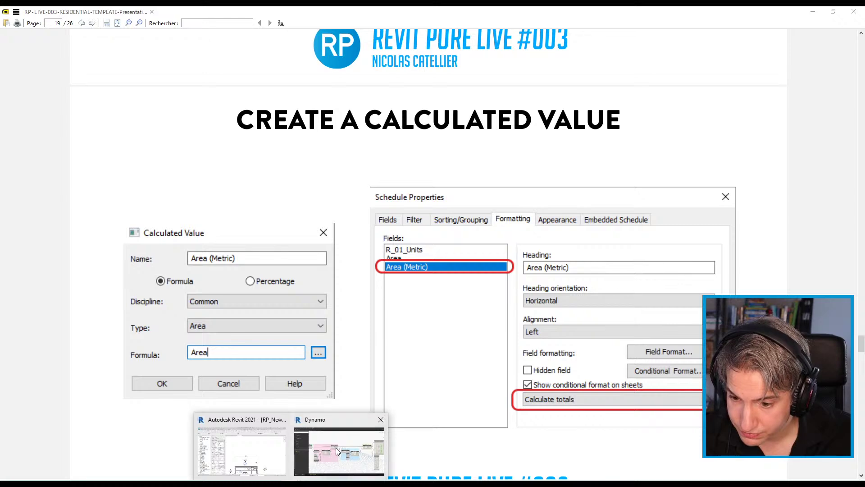
pyautogui.click(251, 452)
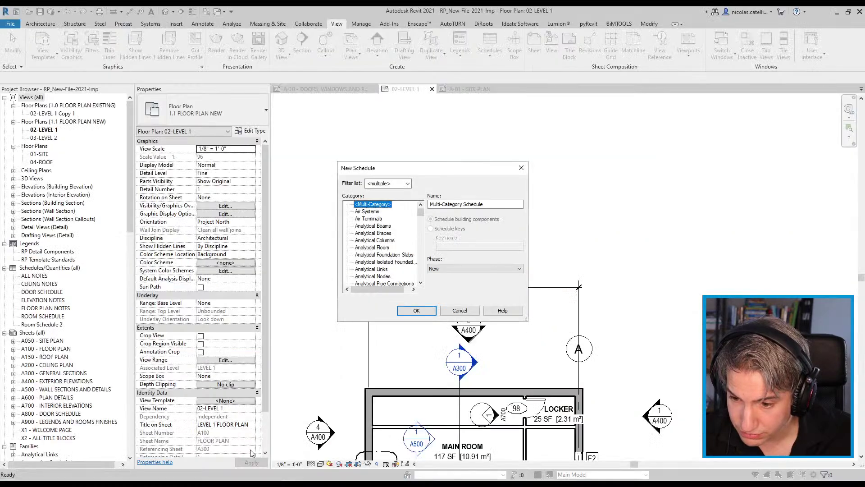
# - Create the new schedule for the Rooms category as building components in the New phase
pyautogui.click(388, 240)
pyautogui.press('r')
pyautogui.scroll(-1, 386, 257)
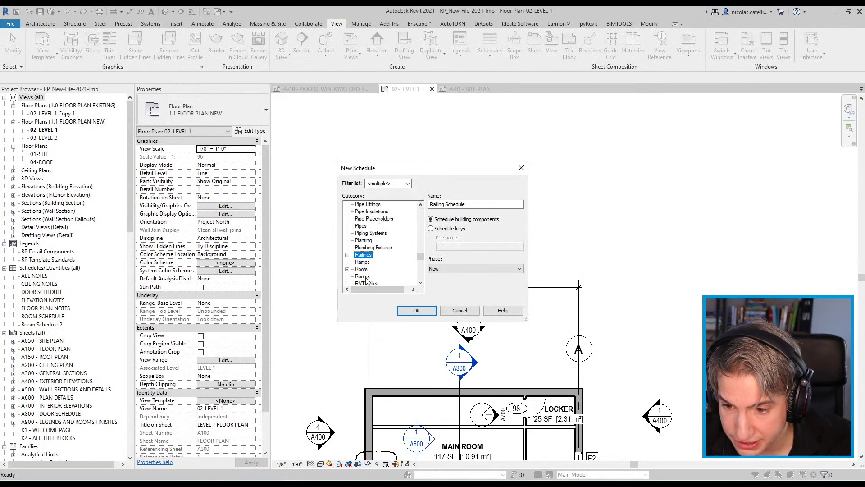
pyautogui.click(364, 269)
pyautogui.click(427, 312)
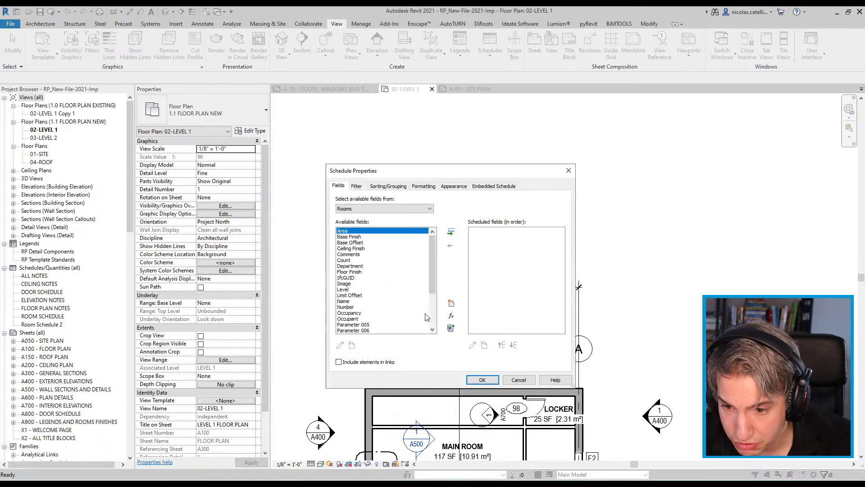
# - Add the Area and R_01_Units fields to the room schedule, with R_01_Units ordered first
pyautogui.click(451, 231)
pyautogui.moveTo(432, 252); pyautogui.dragTo(433, 283)
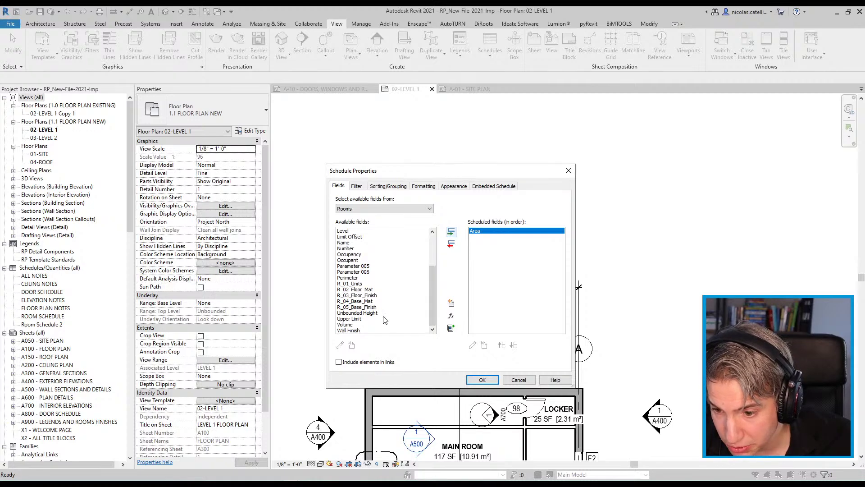
pyautogui.click(358, 284)
pyautogui.click(451, 232)
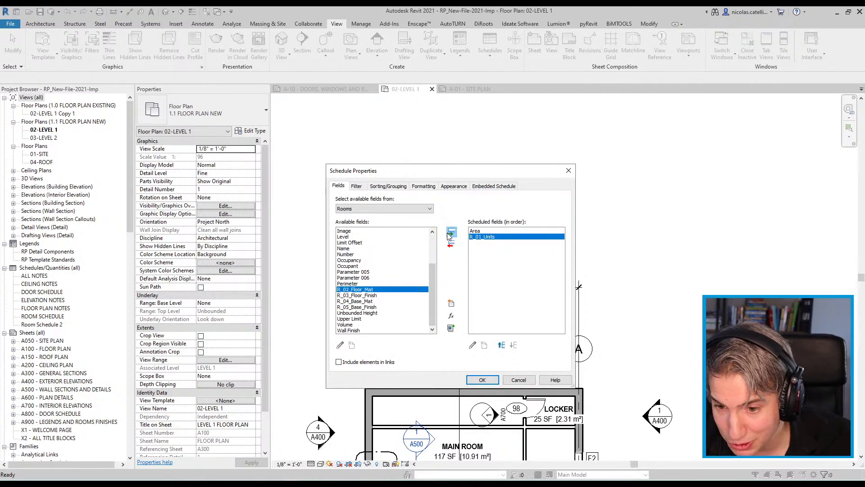
pyautogui.click(502, 344)
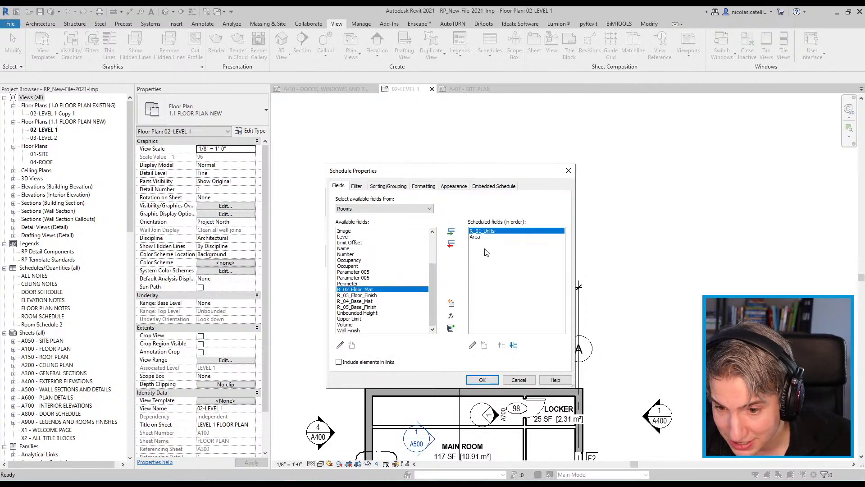
# - Sort the room schedule by R_01_Units in ascending order, turn off itemizing every instance, and create the schedule
pyautogui.click(402, 186)
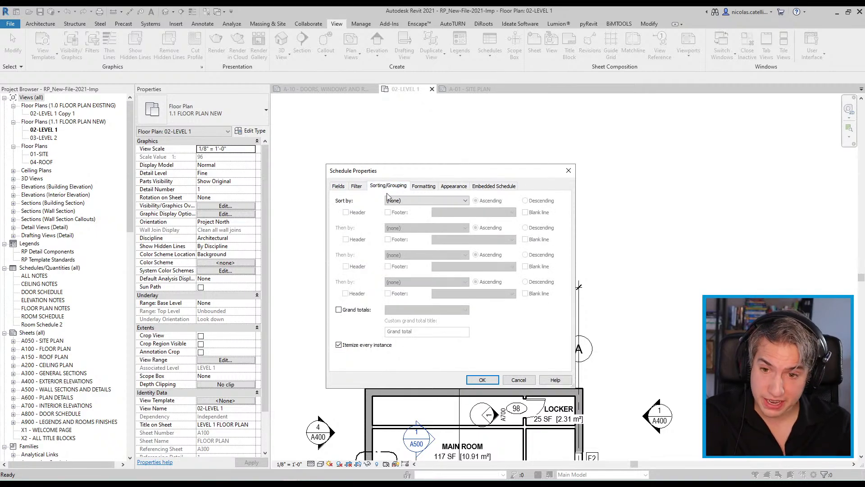
pyautogui.click(402, 203)
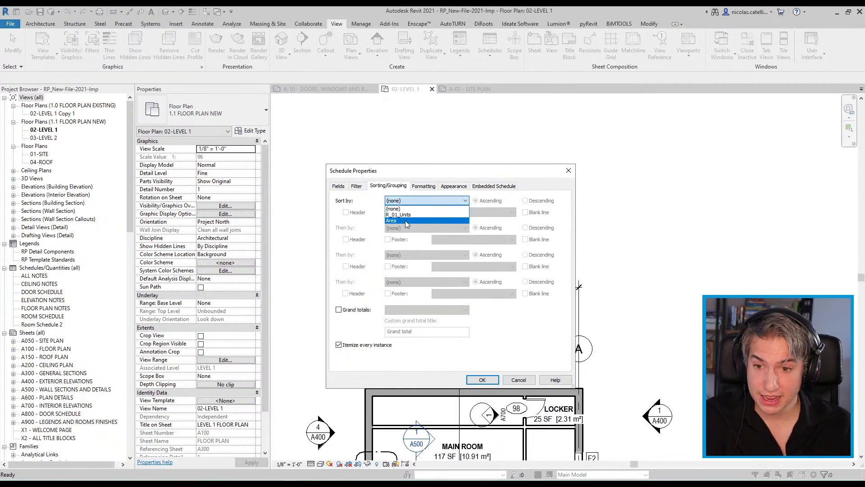
pyautogui.click(407, 217)
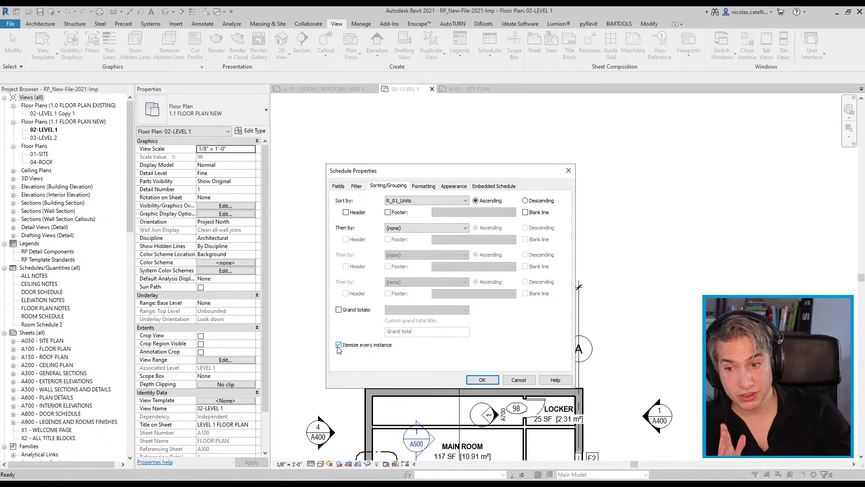
pyautogui.click(492, 378)
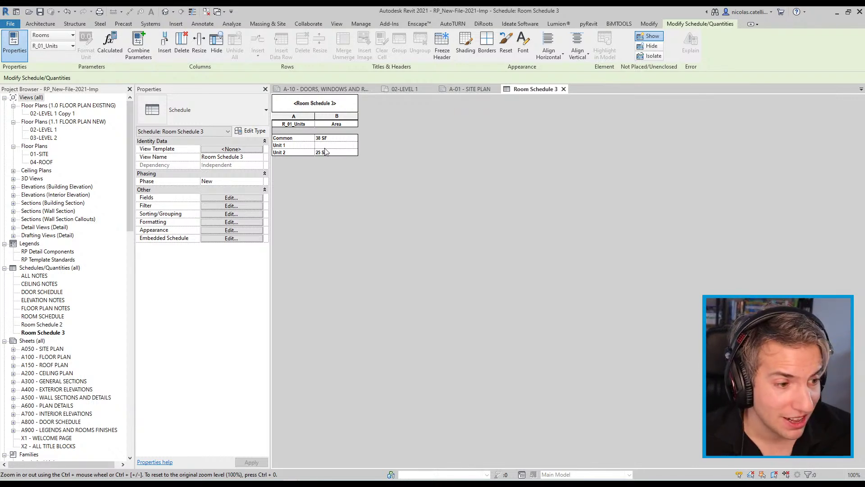
# - Set the Area field in the room schedule's formatting to Calculate totals and apply it
pyautogui.click(231, 222)
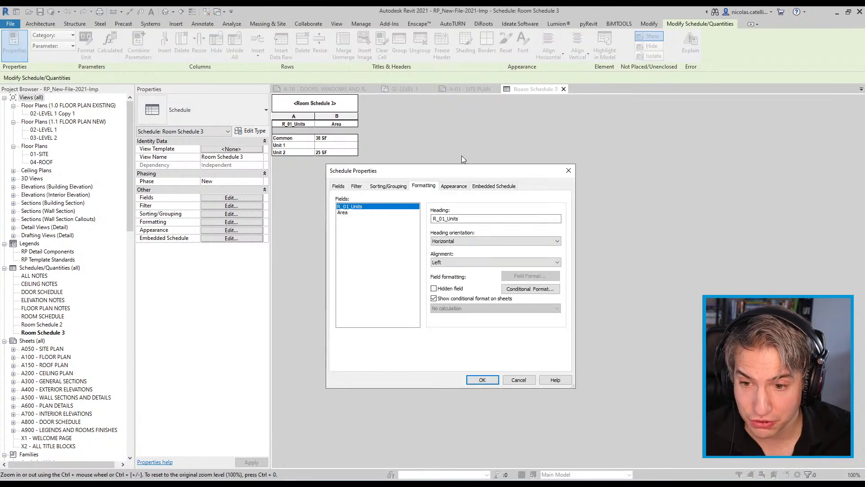
pyautogui.moveTo(462, 168); pyautogui.dragTo(529, 156)
pyautogui.click(422, 201)
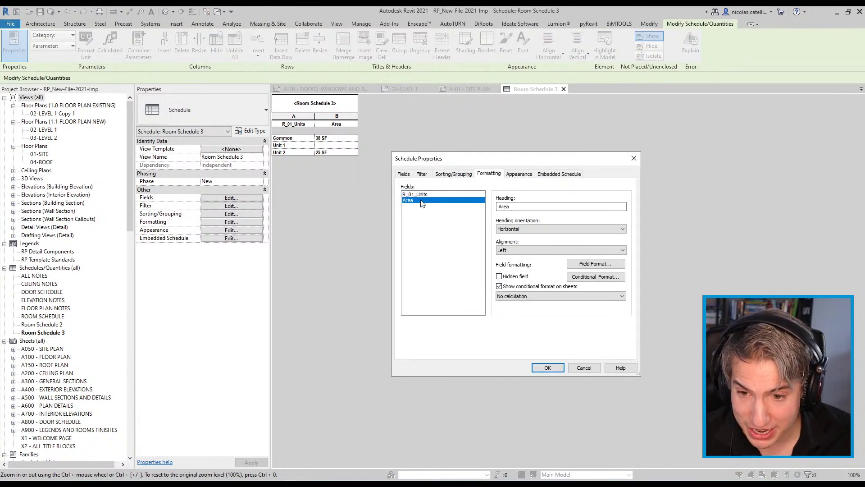
pyautogui.click(551, 296)
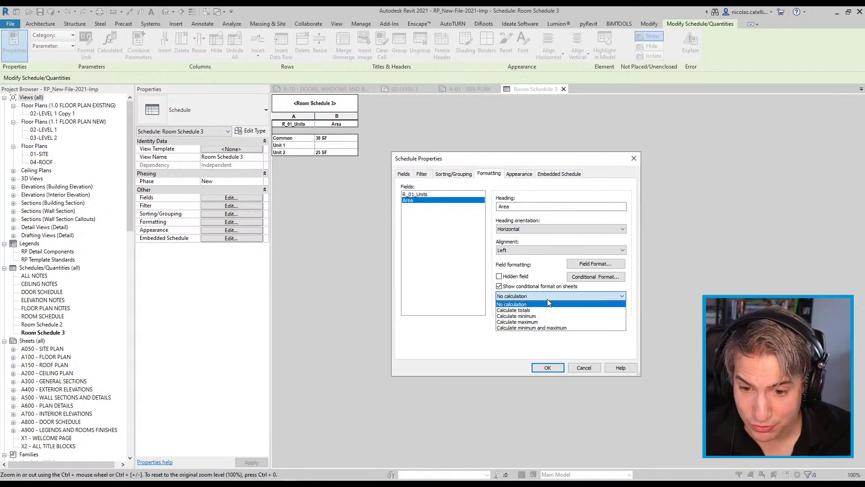
pyautogui.click(523, 311)
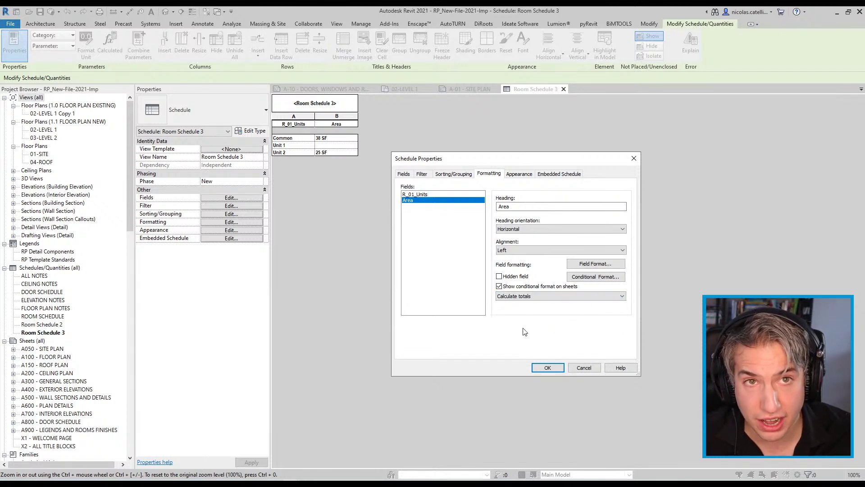
pyautogui.click(547, 369)
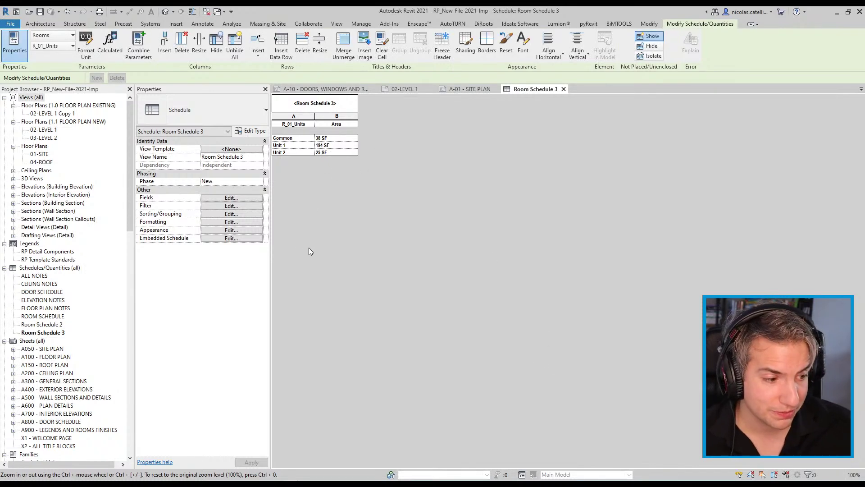
# - Add a calculated value named Area Metric to the room schedule, with type Area and the formula Area
pyautogui.click(228, 198)
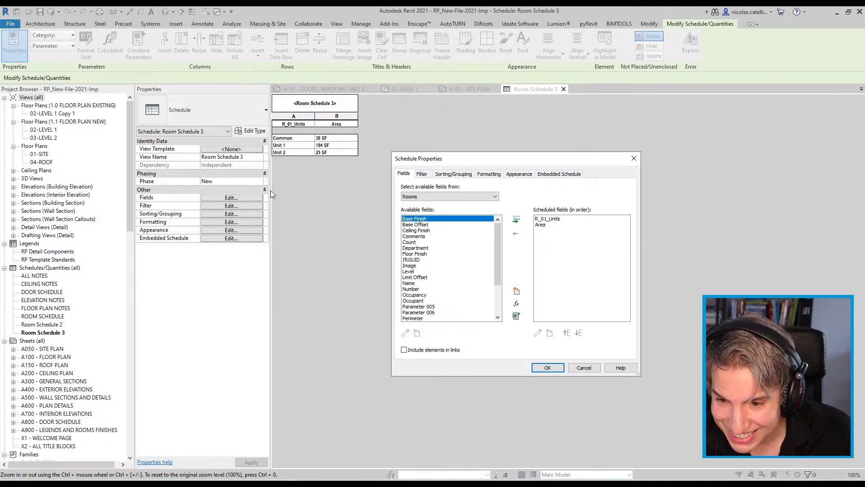
pyautogui.click(516, 305)
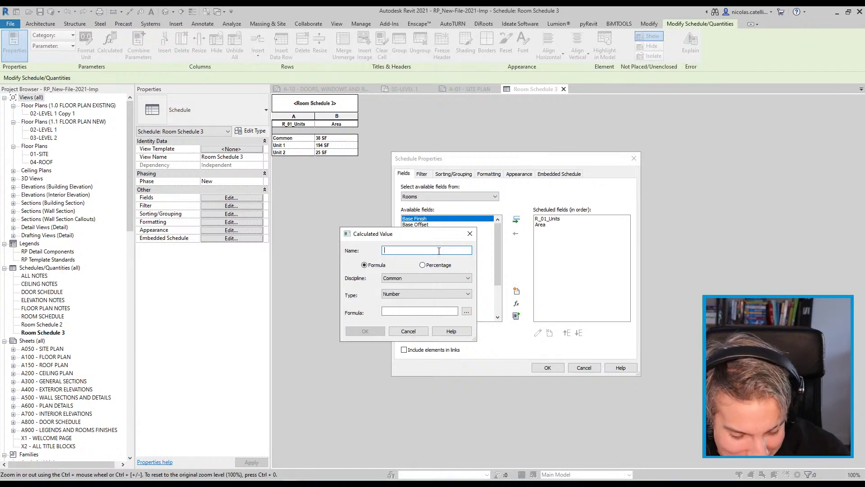
pyautogui.write('Area')
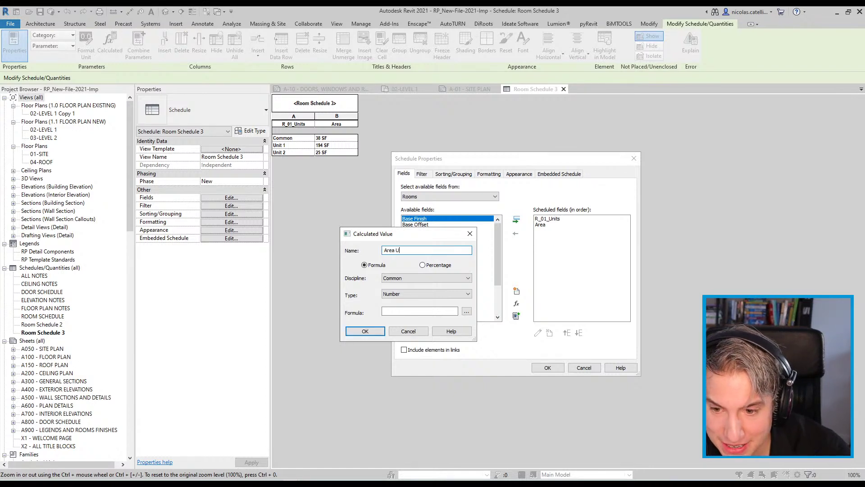
pyautogui.write(' Metric')
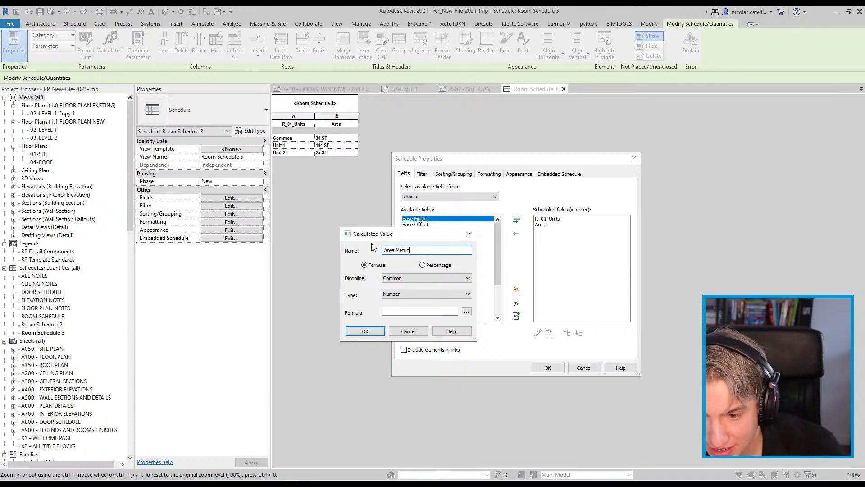
pyautogui.click(426, 294)
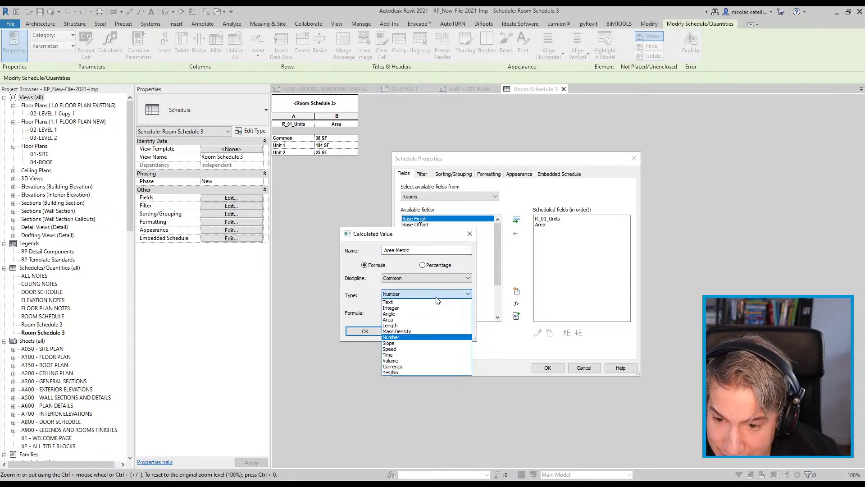
pyautogui.click(426, 313)
pyautogui.click(467, 312)
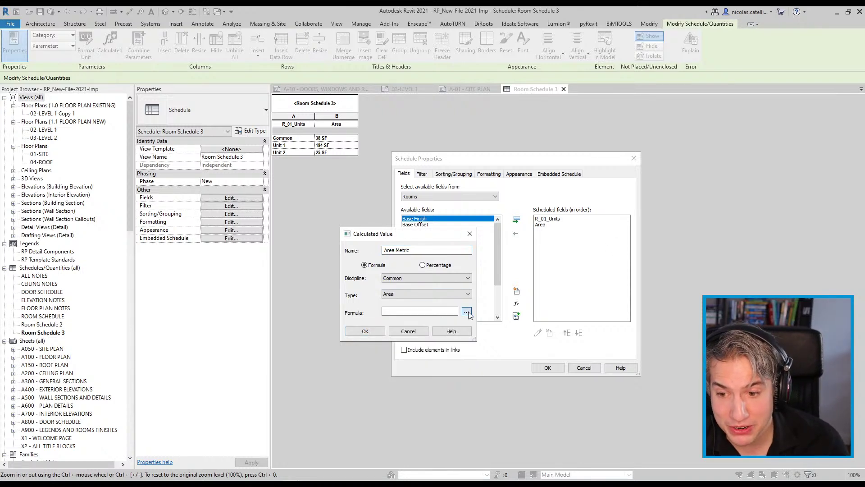
pyautogui.click(367, 256)
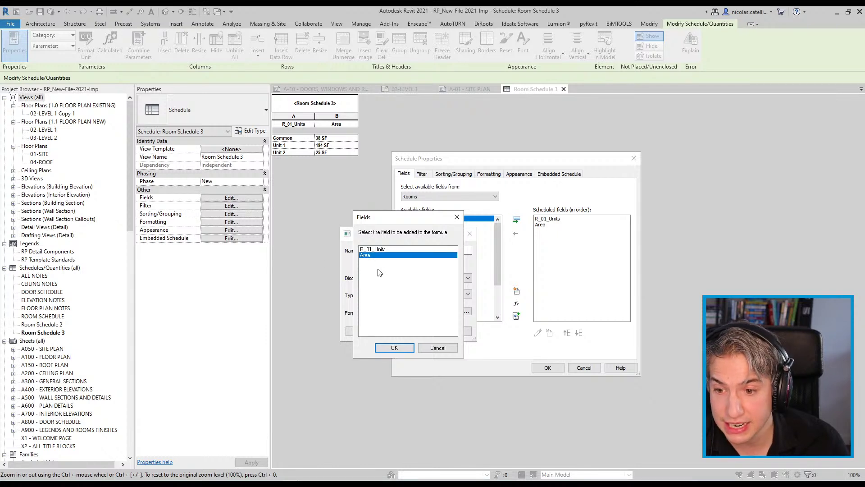
pyautogui.click(395, 348)
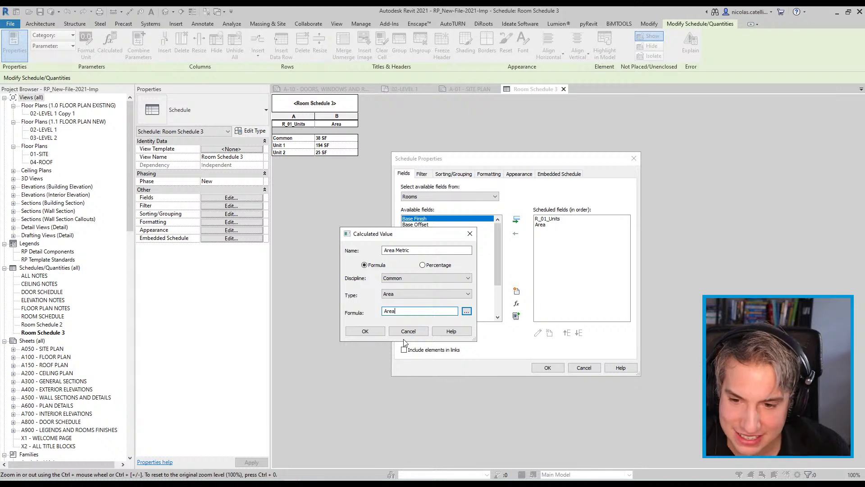
pyautogui.click(365, 332)
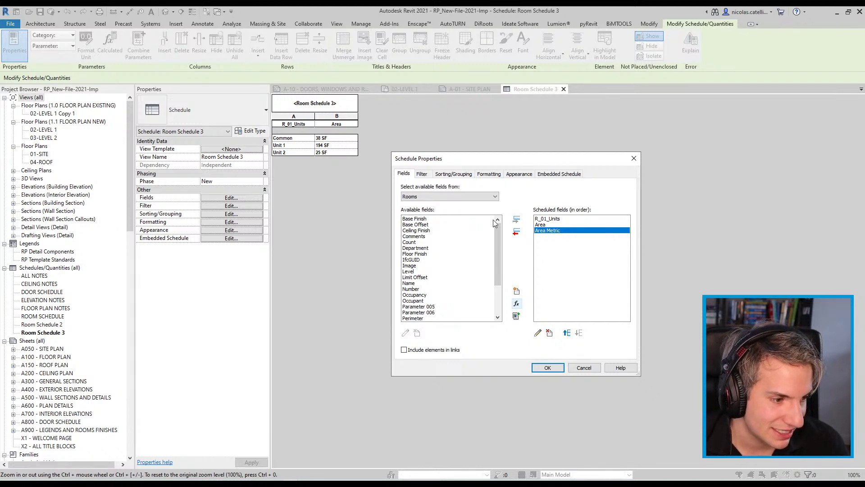
# - Set the Area Metric field's formatting to Calculate totals
pyautogui.click(463, 176)
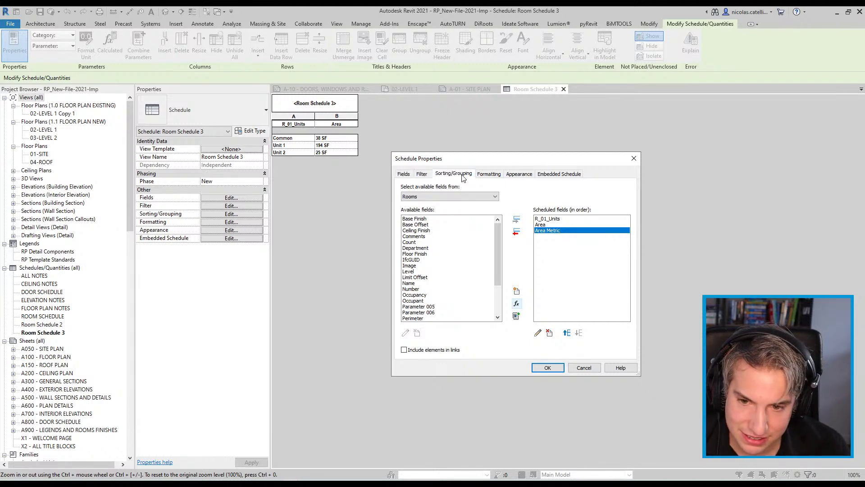
pyautogui.click(492, 176)
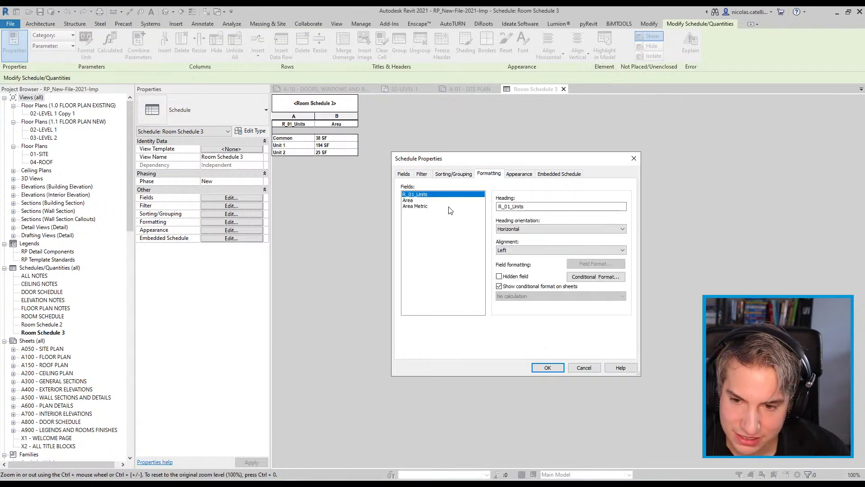
pyautogui.click(424, 206)
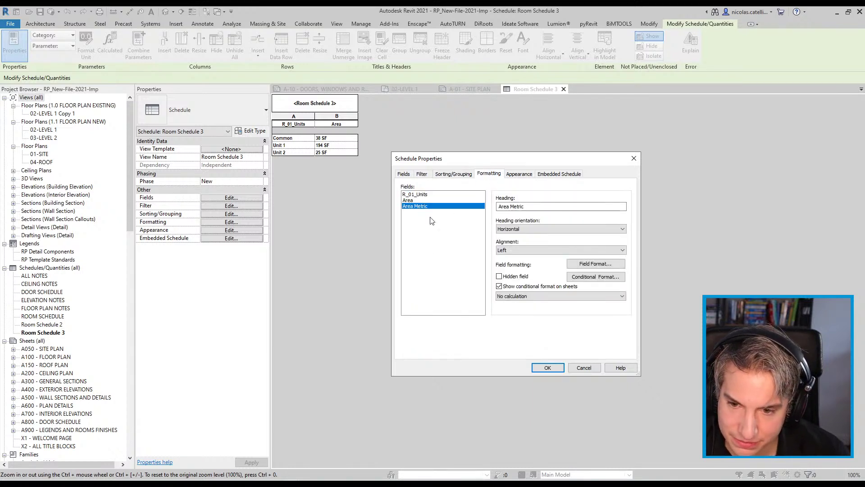
pyautogui.click(540, 295)
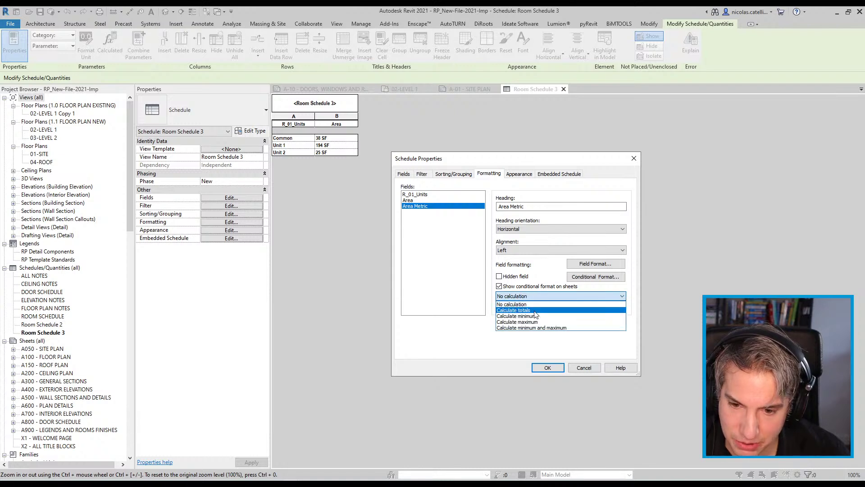
pyautogui.click(538, 311)
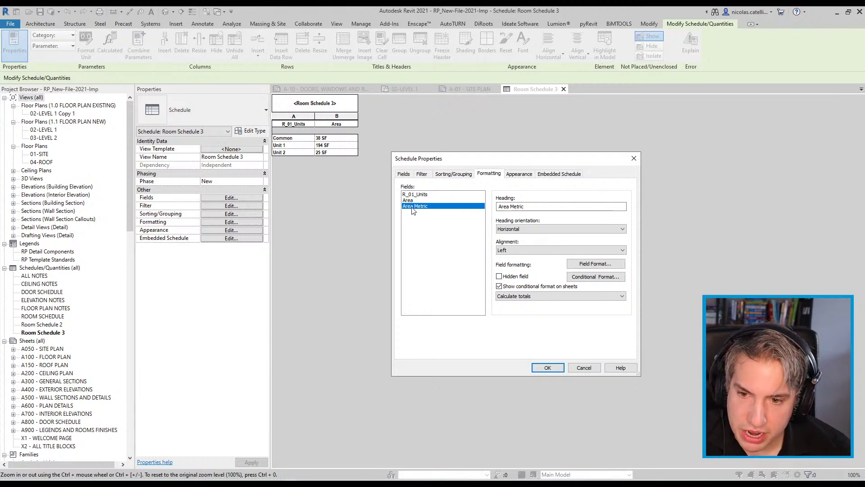
# - Override the project units for Area Metric with square meters, 2 decimal places and the m² symbol, and apply the schedule changes
pyautogui.click(584, 265)
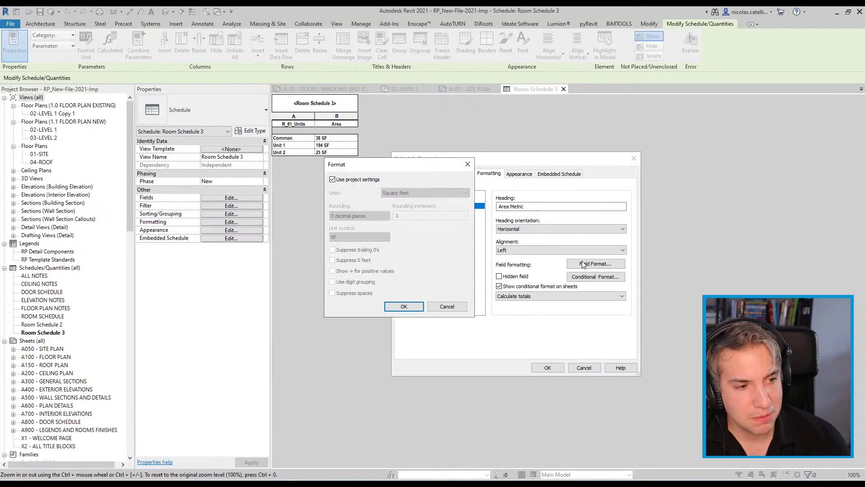
pyautogui.click(351, 180)
pyautogui.click(415, 193)
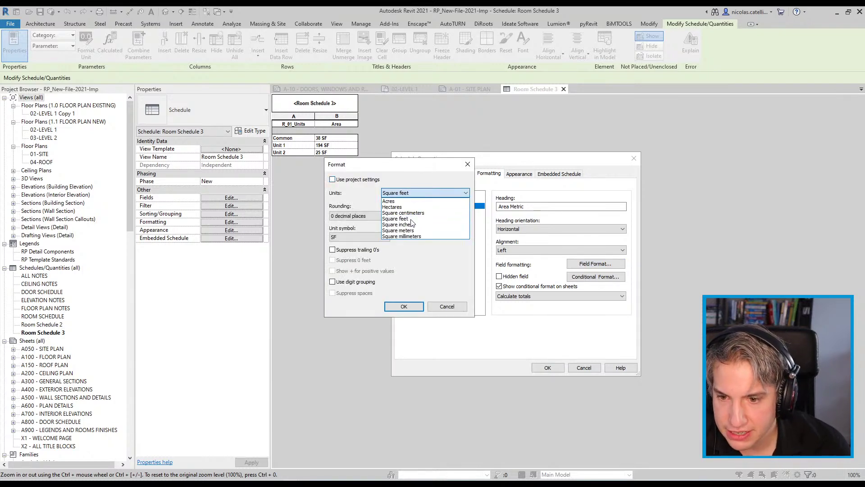
pyautogui.click(398, 230)
pyautogui.click(376, 216)
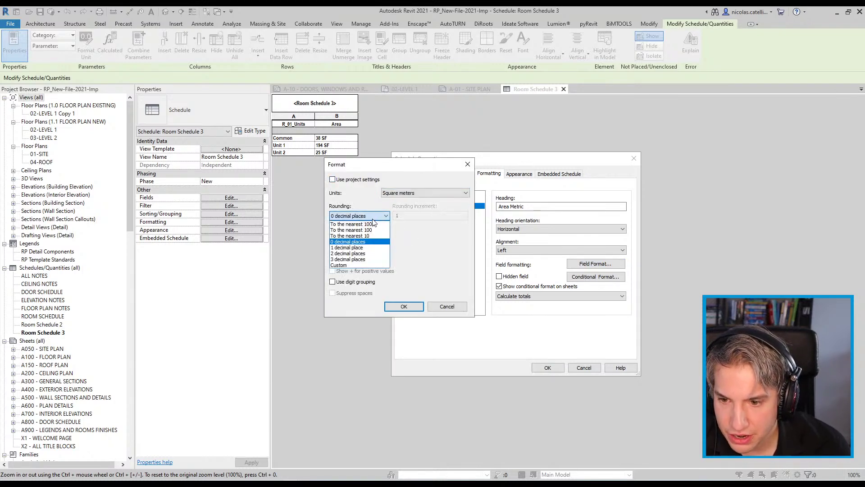
pyautogui.click(351, 253)
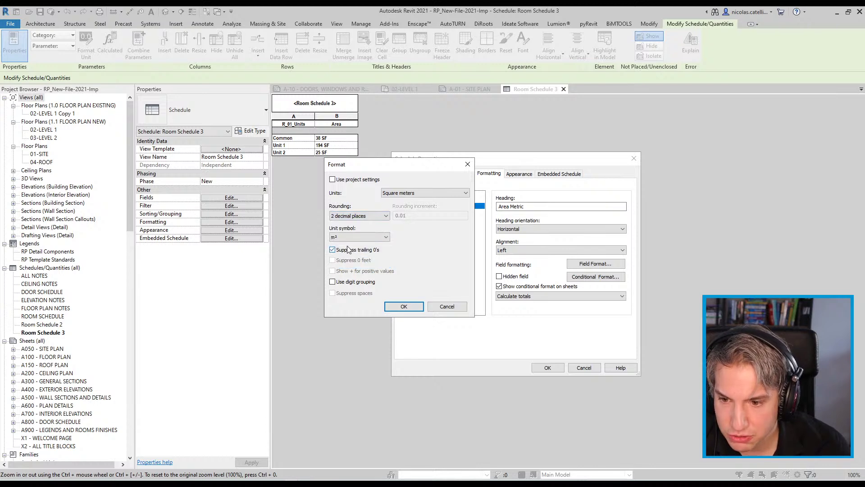
pyautogui.click(359, 238)
pyautogui.click(354, 244)
pyautogui.click(405, 307)
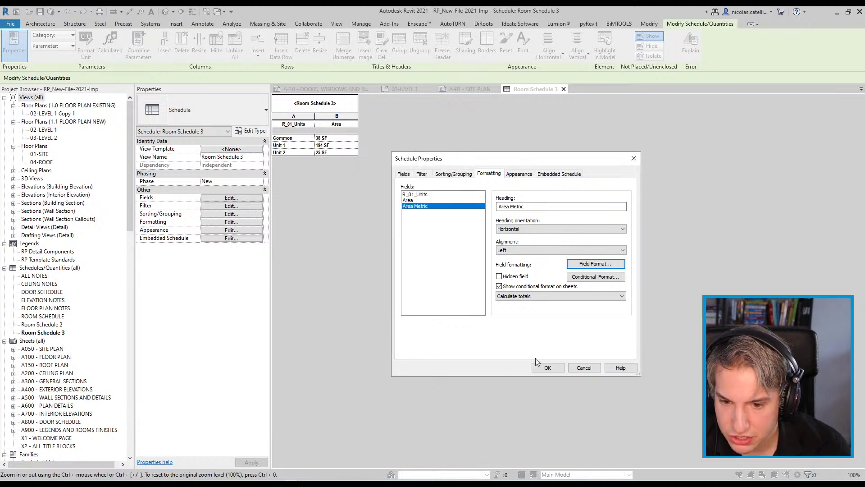
pyautogui.click(543, 368)
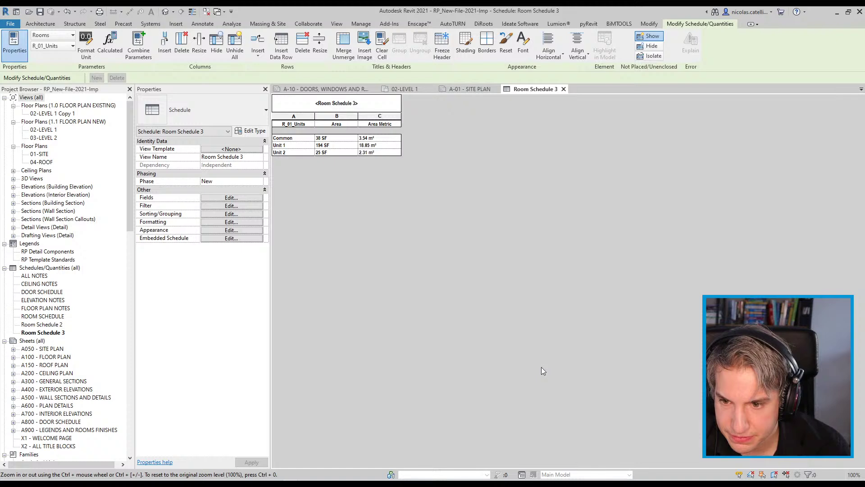
pyautogui.click(367, 169)
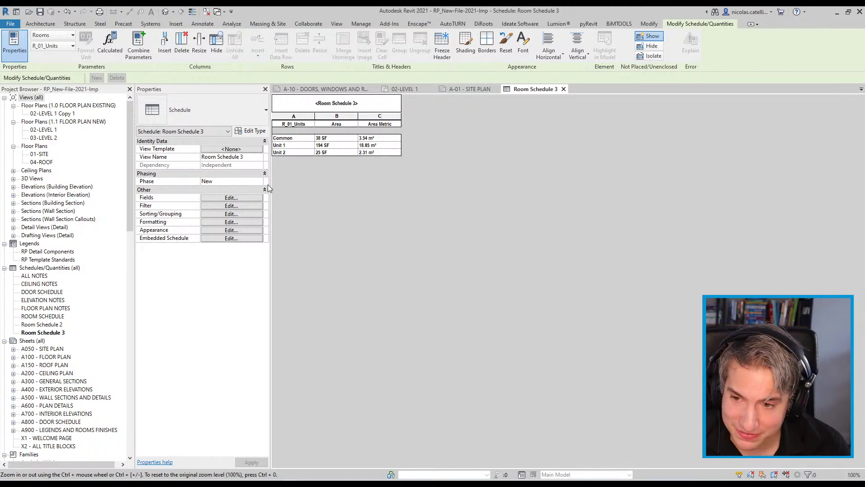
# - Add a percentage calculated value named Percentage to the room schedule, taken of Area by grand total
pyautogui.click(248, 197)
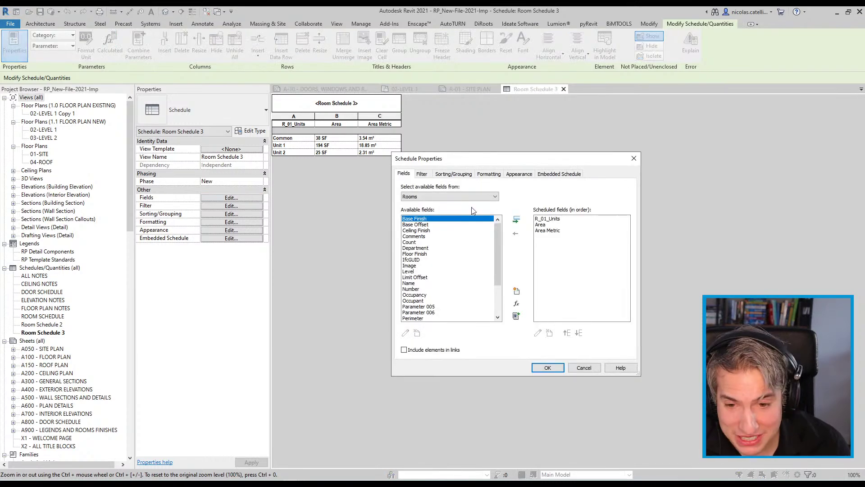
pyautogui.click(516, 304)
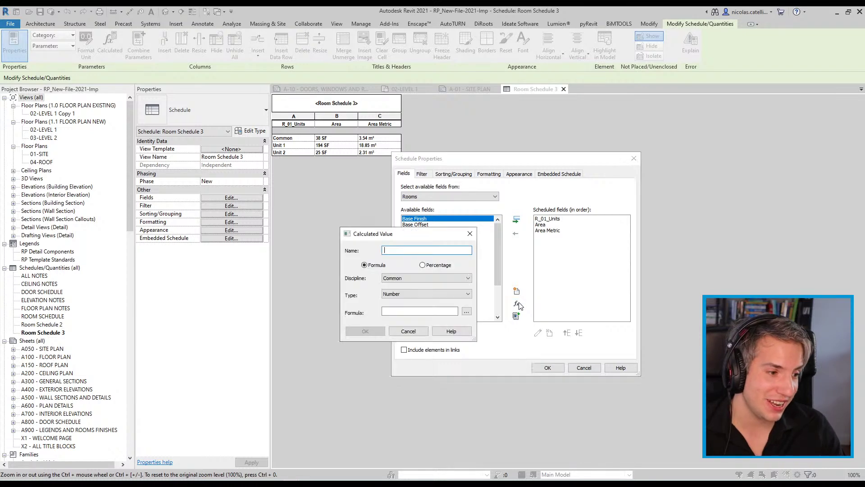
pyautogui.click(427, 265)
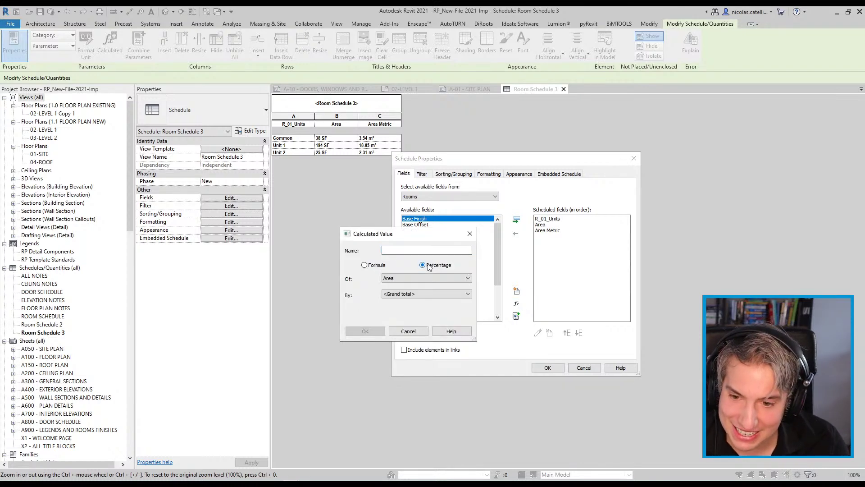
pyautogui.click(427, 250)
pyautogui.write('Percentage')
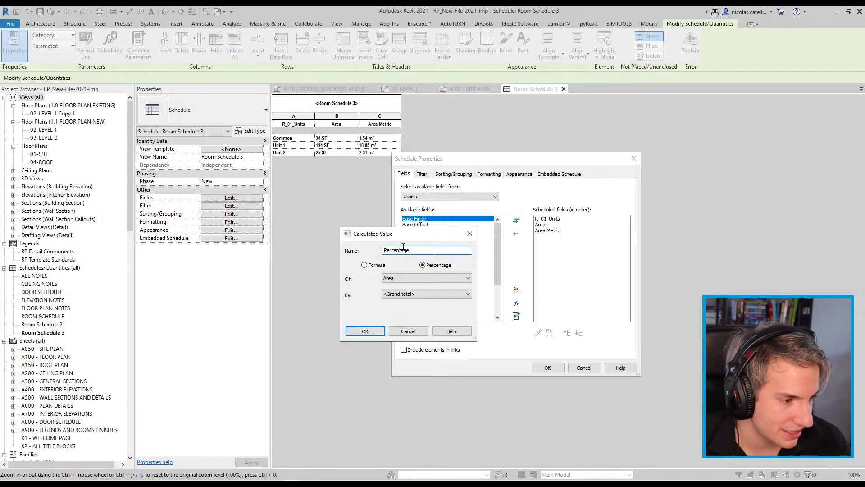
pyautogui.click(396, 278)
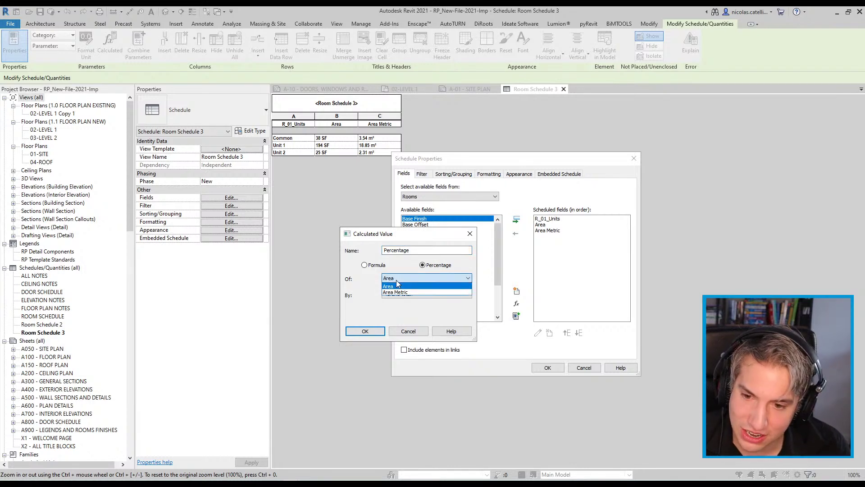
pyautogui.click(401, 280)
pyautogui.click(401, 294)
pyautogui.click(401, 301)
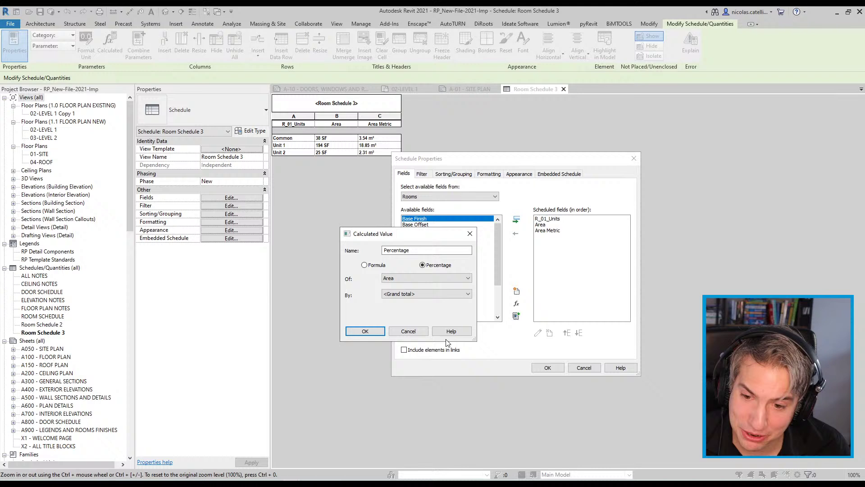
pyautogui.click(366, 331)
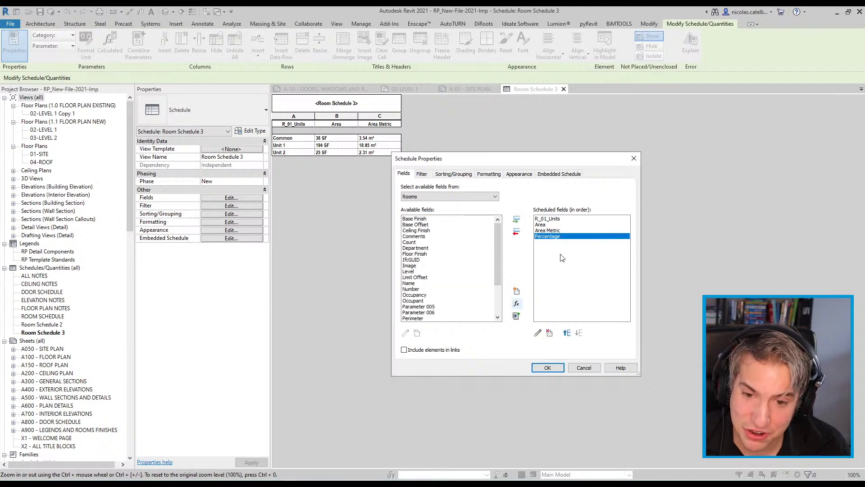
pyautogui.click(548, 365)
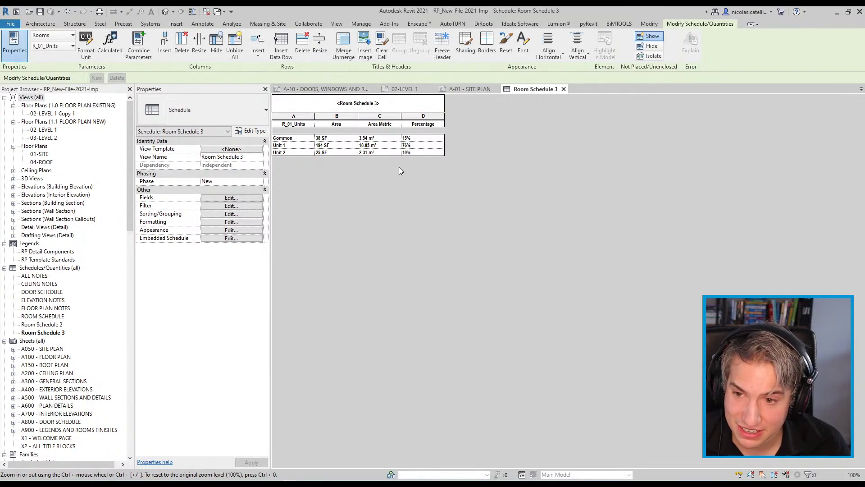
# - Add grand totals to the room schedule as Title and totals, titled TOTAL BUILDING AREA, and widen the units column to fit
pyautogui.click(237, 222)
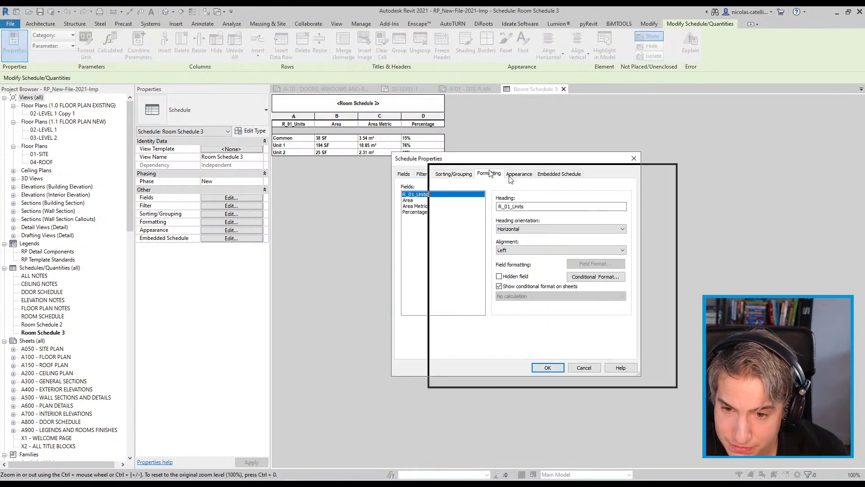
pyautogui.click(559, 209)
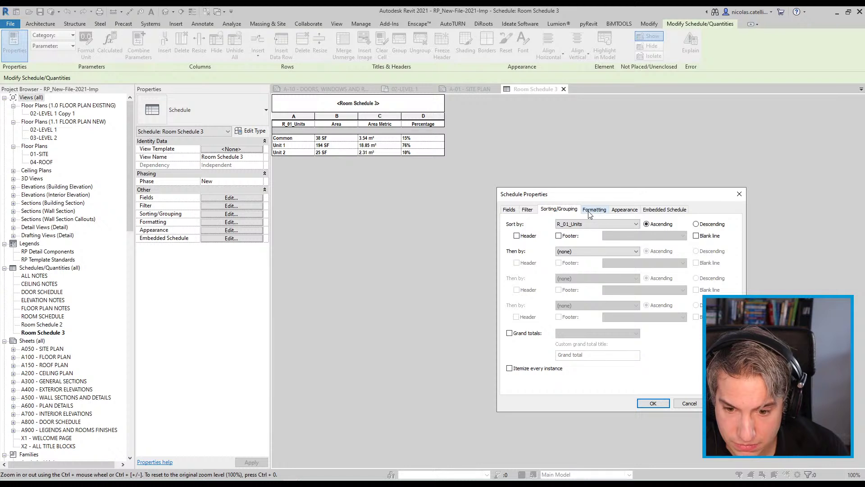
pyautogui.click(509, 333)
pyautogui.moveTo(610, 357); pyautogui.dragTo(546, 351)
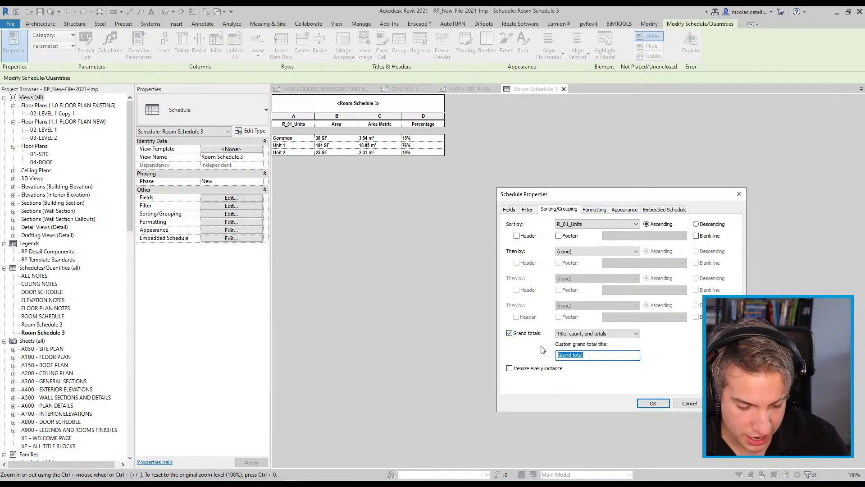
pyautogui.write('TOTAL B')
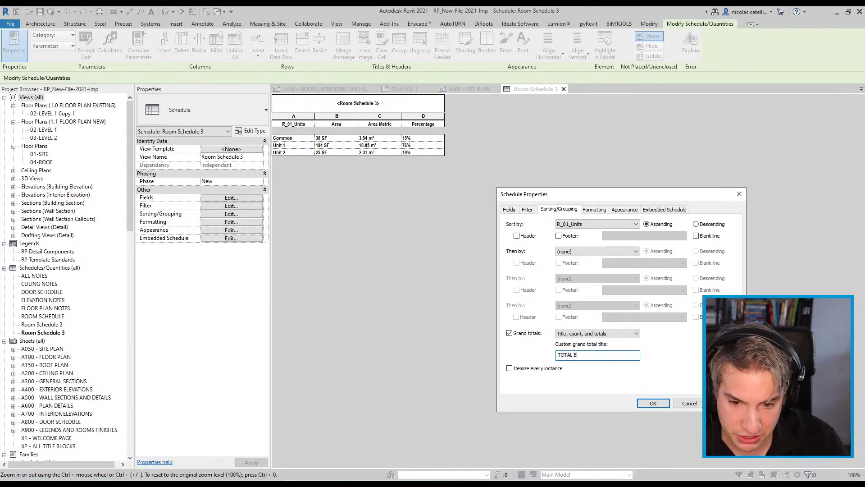
pyautogui.write('UILDING AREA')
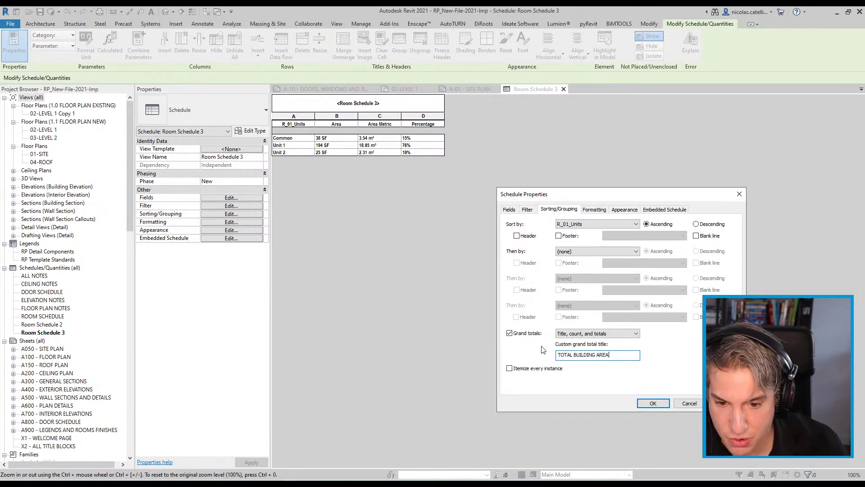
pyautogui.click(595, 333)
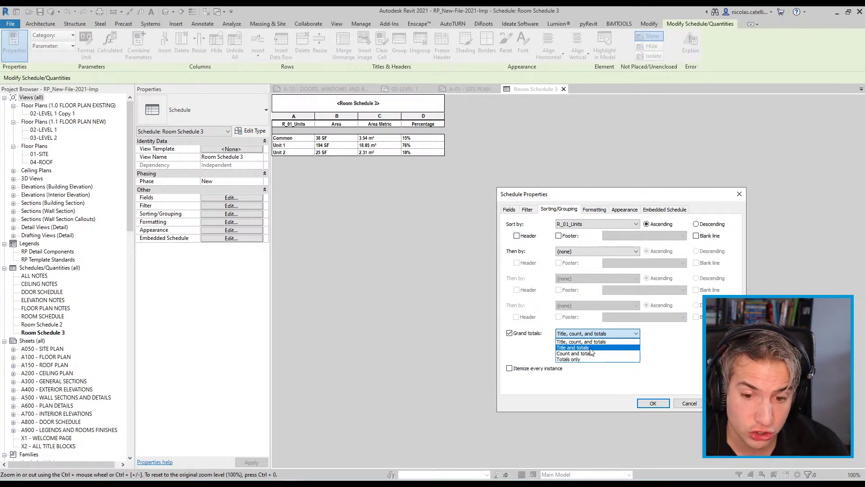
pyautogui.click(590, 348)
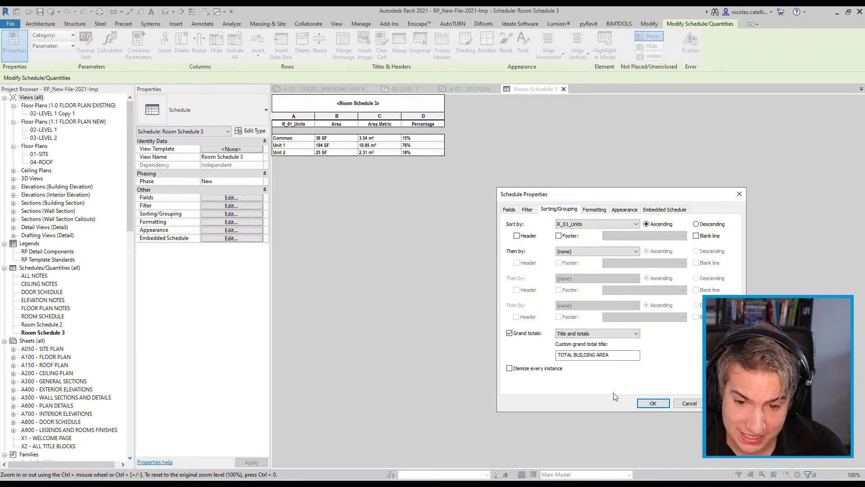
pyautogui.click(652, 403)
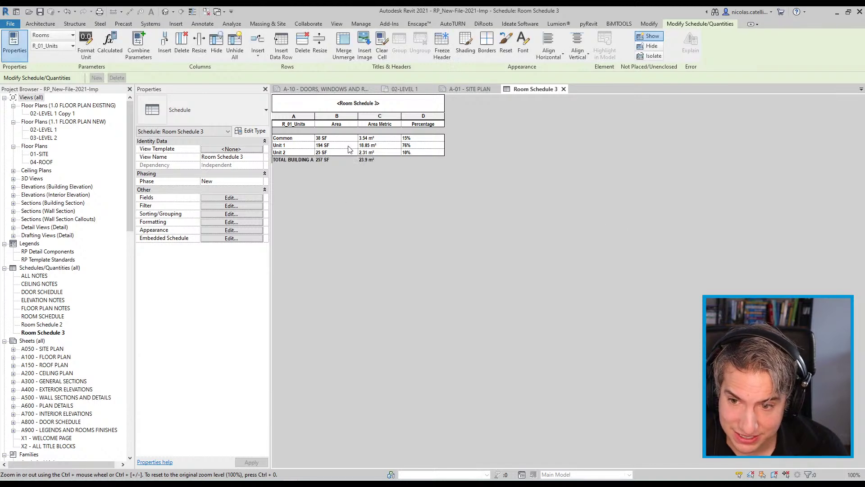
pyautogui.moveTo(315, 118); pyautogui.dragTo(330, 118)
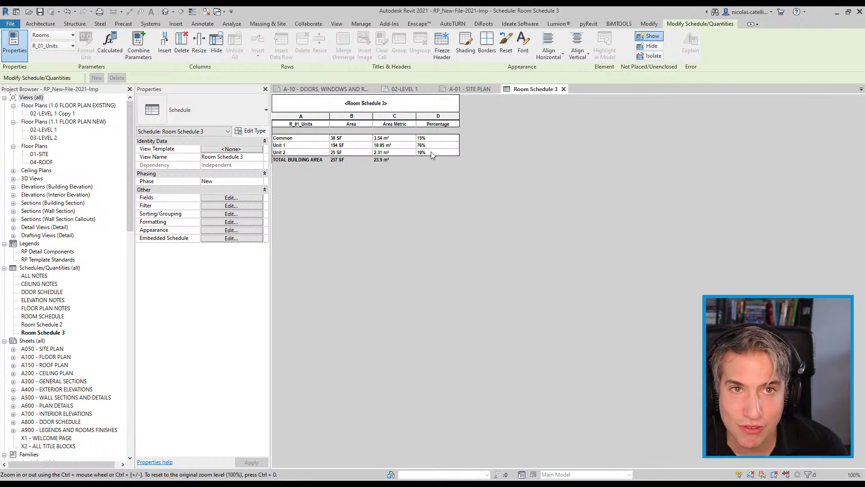
# - Set the Percentage field's formatting to Calculate totals and apply it to the room schedule
pyautogui.click(231, 230)
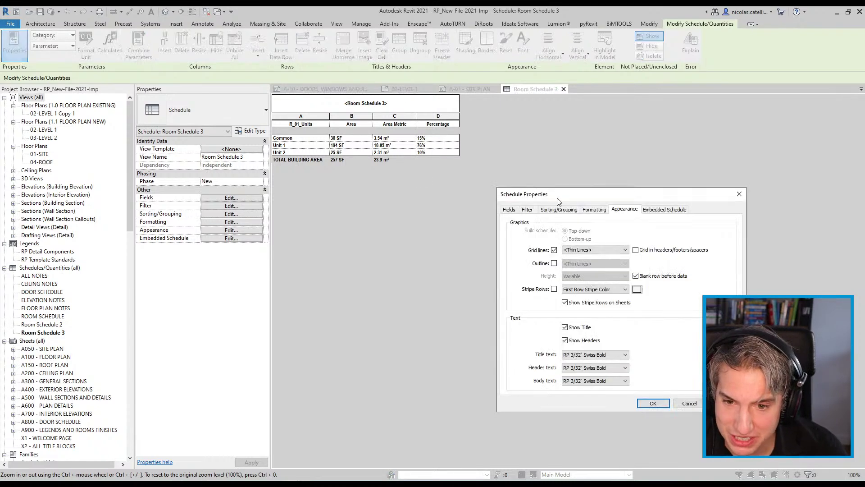
pyautogui.click(594, 210)
pyautogui.click(519, 248)
pyautogui.click(625, 332)
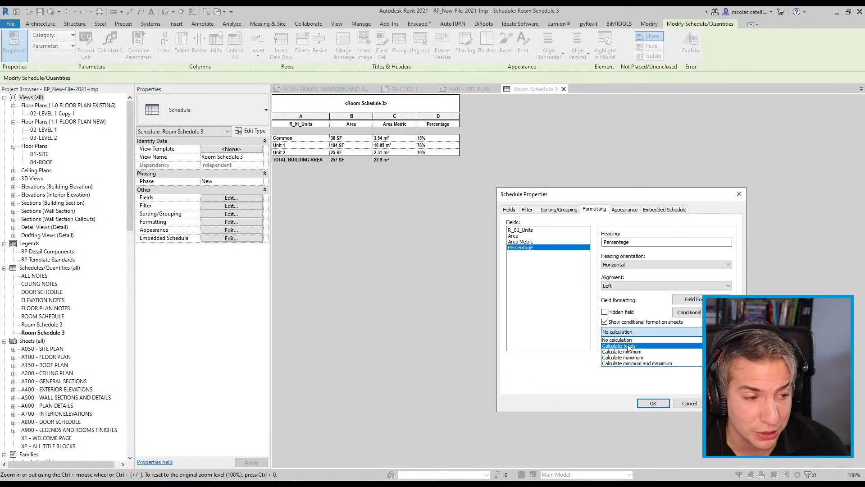
pyautogui.click(629, 346)
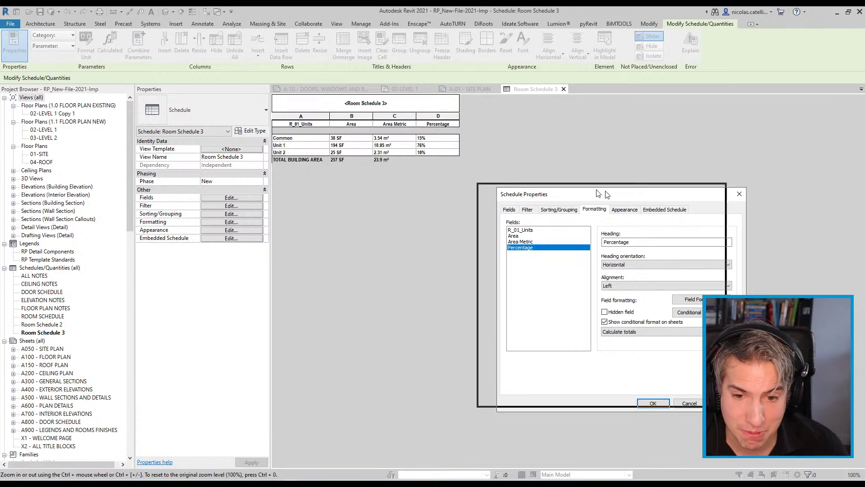
pyautogui.press('Return')
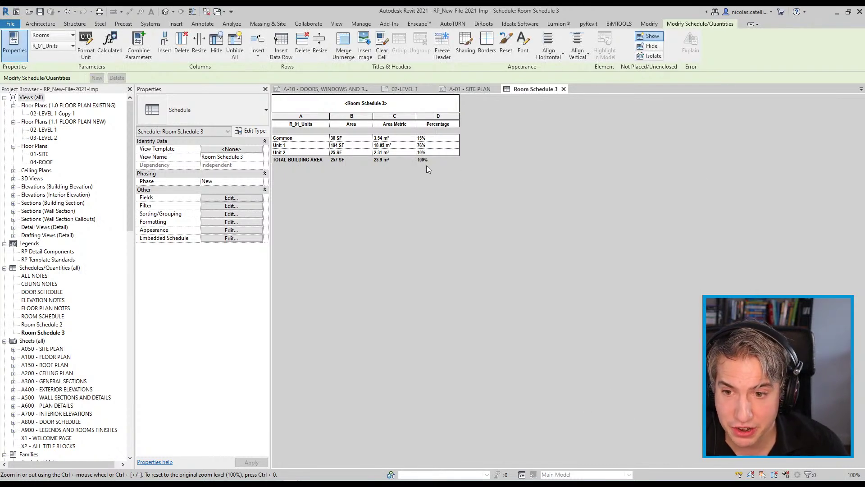
# - Place Room Schedule 3 on the A150 - ROOF PLAN sheet
pyautogui.scroll(-2, 38, 352)
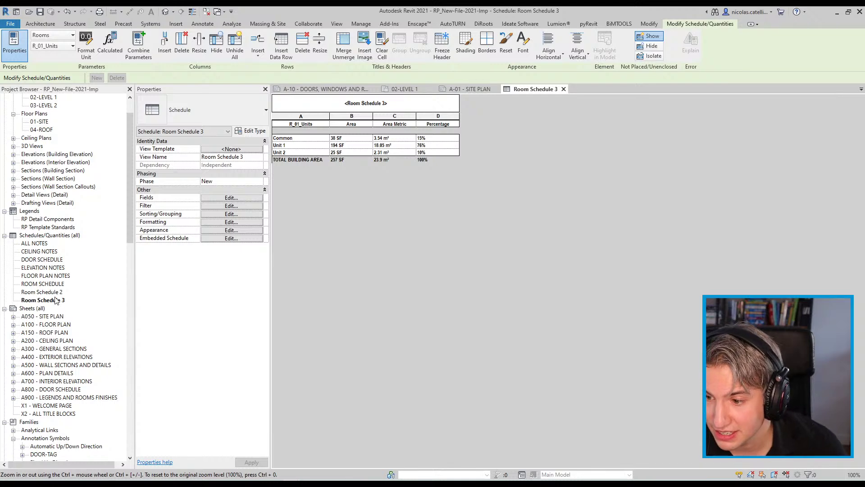
pyautogui.moveTo(57, 305); pyautogui.dragTo(62, 334)
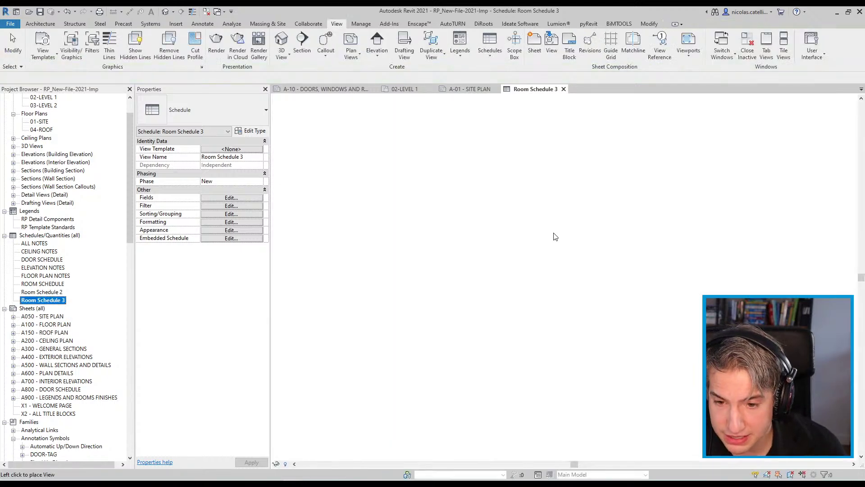
pyautogui.click(461, 160)
pyautogui.scroll(5, 498, 151)
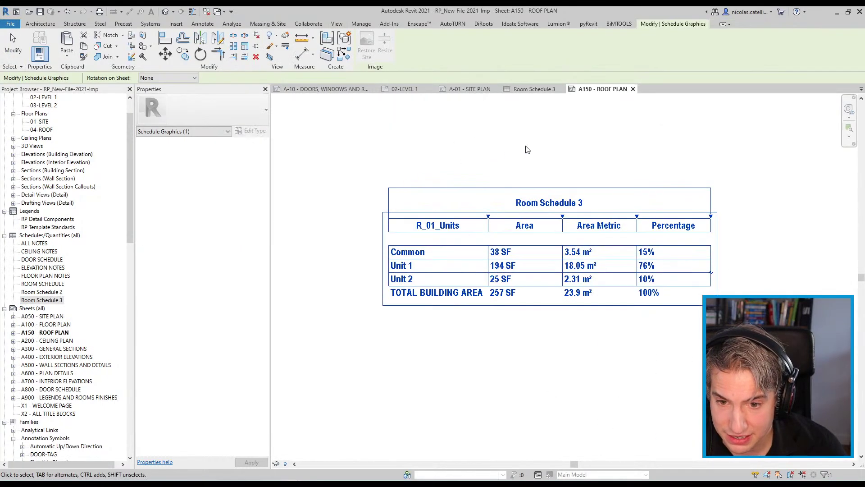
pyautogui.press('Escape')
pyautogui.moveTo(517, 152); pyautogui.dragTo(508, 156, button='middle')
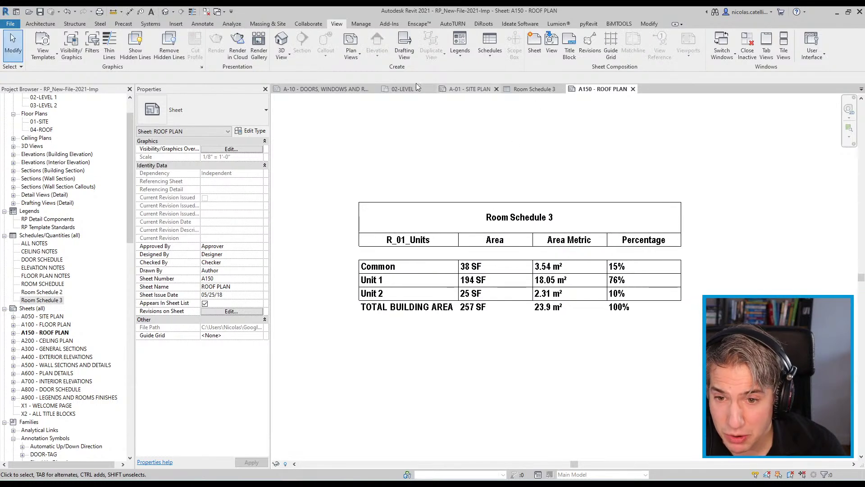
# - Close the inactive views and examine the area-by-unit schedule on the A-01 - SITE PLAN sheet of WDB-Template-Imperial-2021 as a reference
pyautogui.click(335, 89)
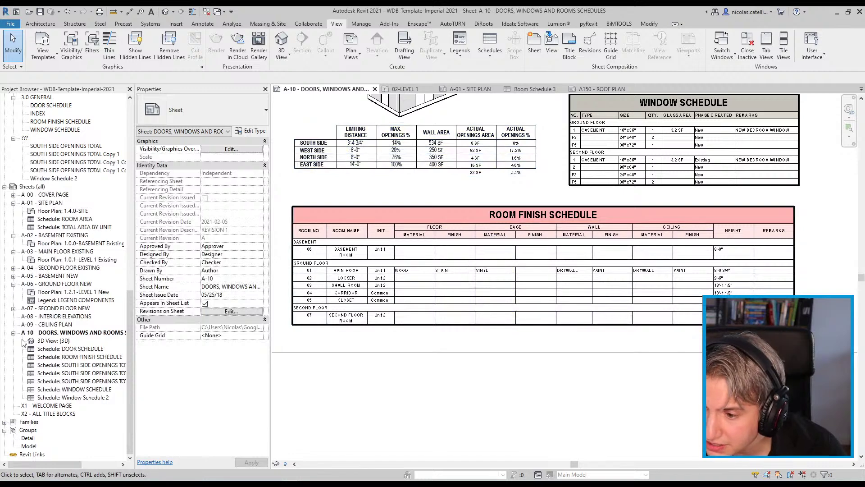
pyautogui.doubleClick(45, 203)
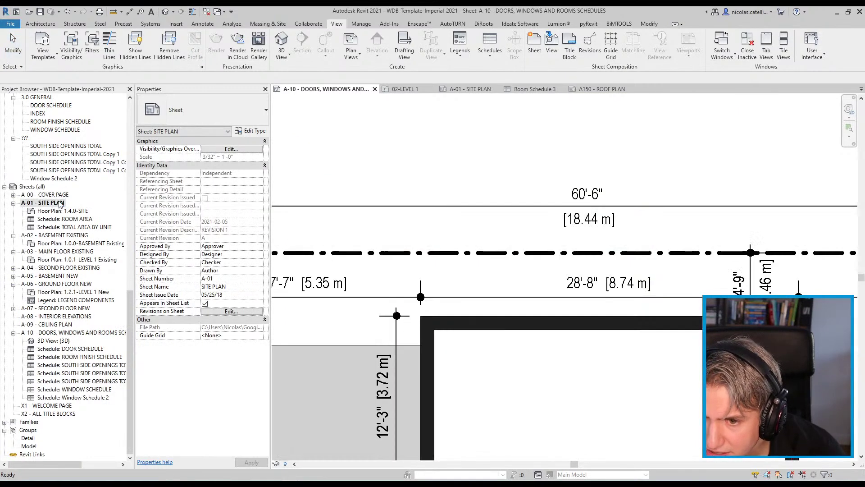
pyautogui.click(747, 42)
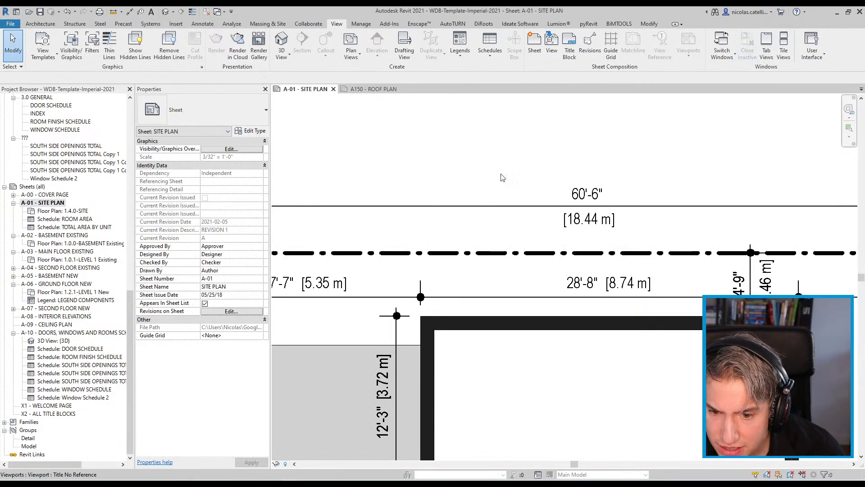
pyautogui.scroll(-5, 561, 178)
pyautogui.moveTo(561, 178); pyautogui.dragTo(674, 161, button='middle')
pyautogui.scroll(6, 519, 326)
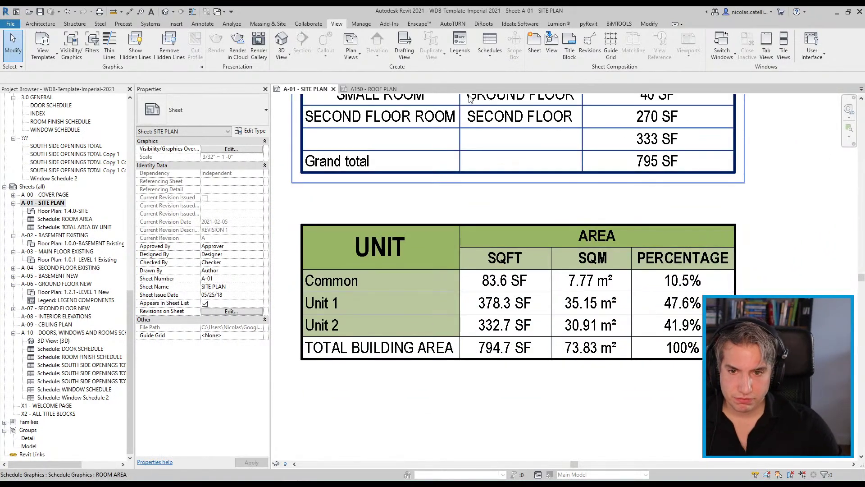
pyautogui.click(392, 90)
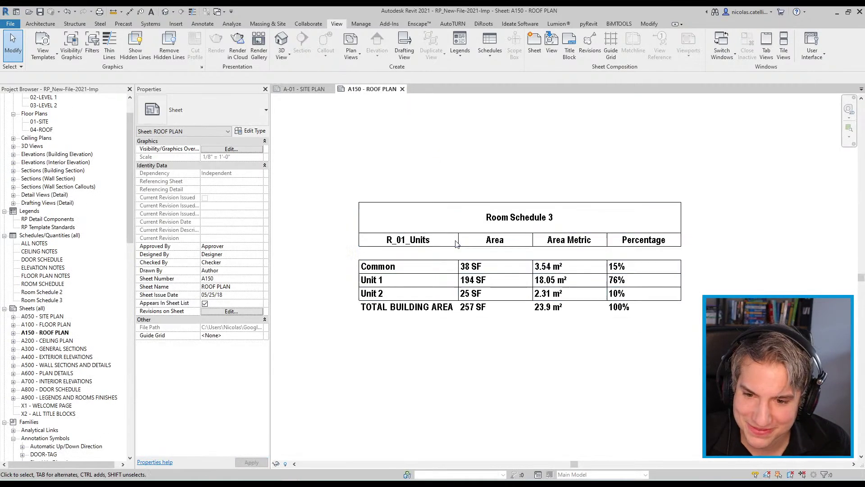
# - Open Room Schedule 3 from the roof plan sheet and rename its column headings to UNITS, SF, SQM and %
pyautogui.doubleClick(458, 251)
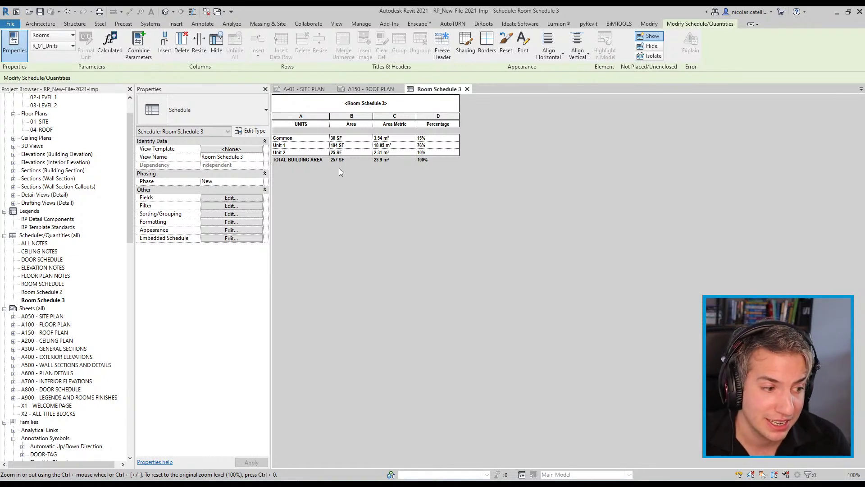
pyautogui.click(362, 123)
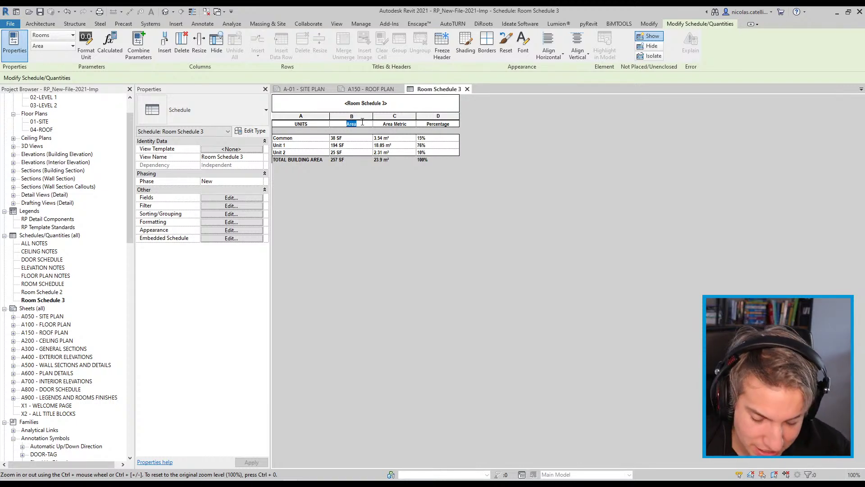
pyautogui.write('SF')
pyautogui.click(404, 125)
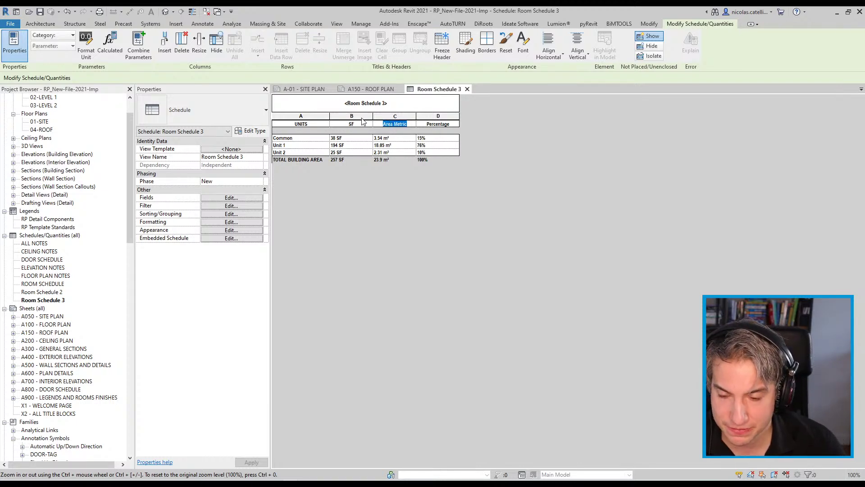
pyautogui.write('SQM')
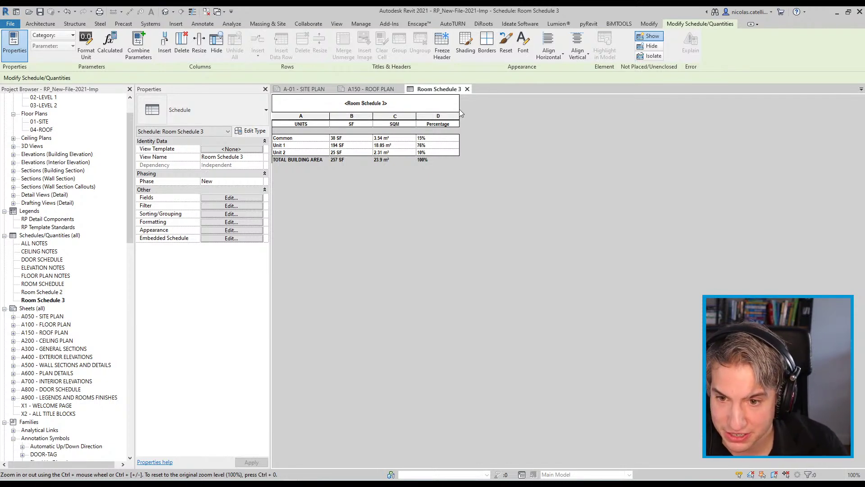
pyautogui.click(452, 125)
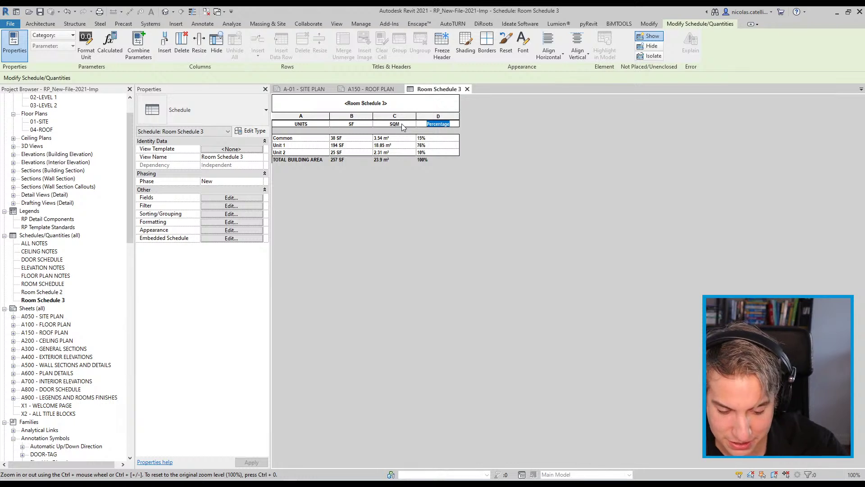
pyautogui.write('%')
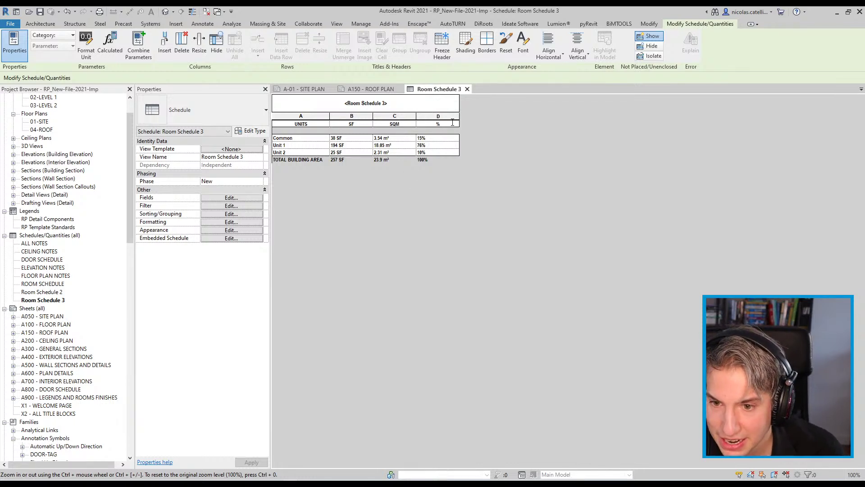
# - Group the SF, SQM and % column headers under a shared heading named AREA
pyautogui.click(352, 126)
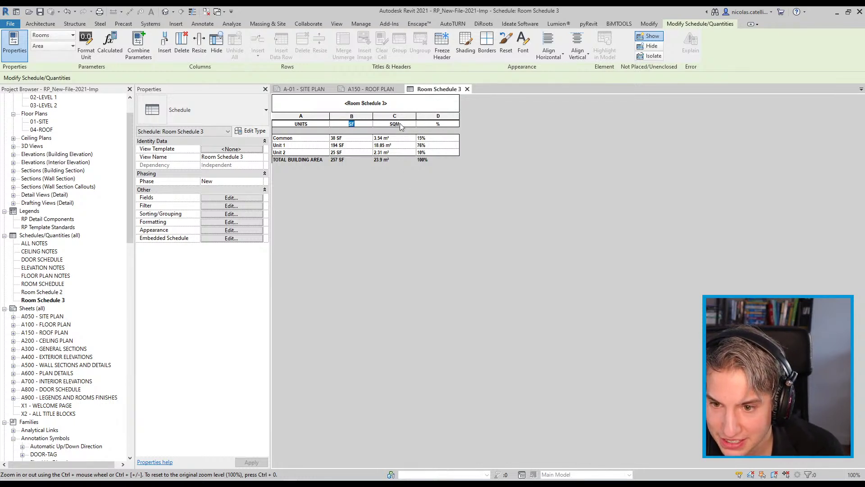
pyautogui.moveTo(398, 125); pyautogui.dragTo(364, 124)
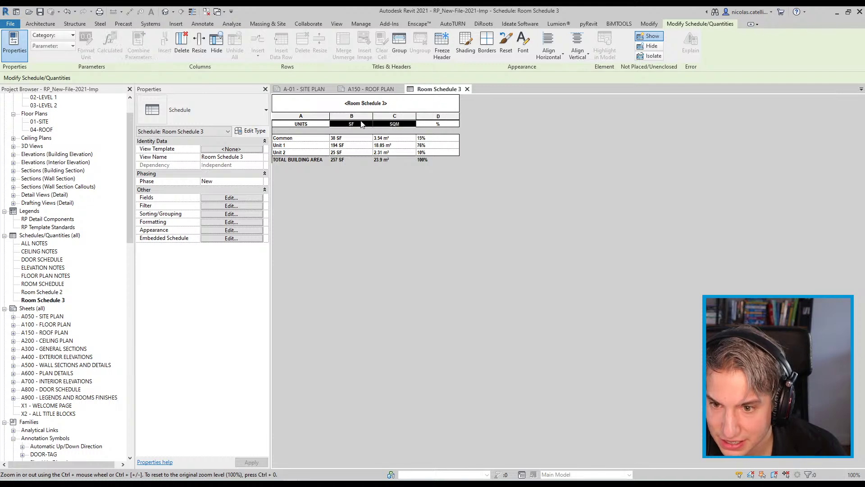
pyautogui.click(399, 43)
pyautogui.click(388, 125)
pyautogui.write('AREA')
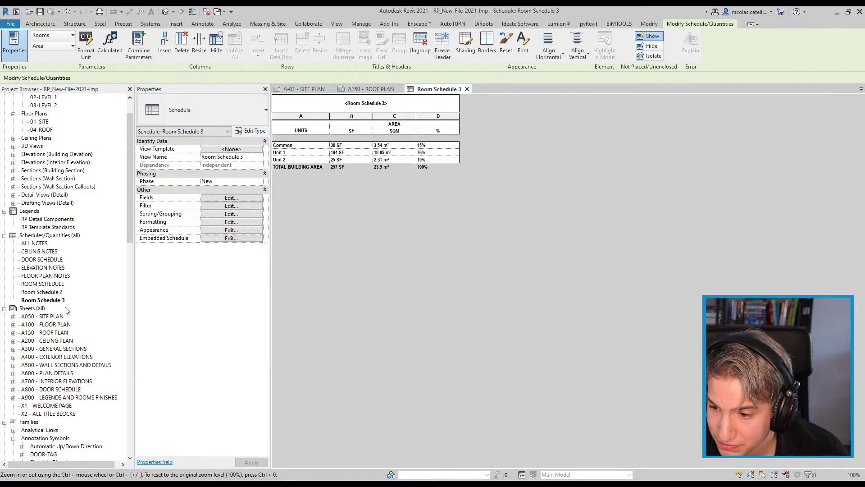
# - Return to the A150 - ROOF PLAN sheet and examine the grouped headers of the placed room schedule
pyautogui.doubleClick(46, 340)
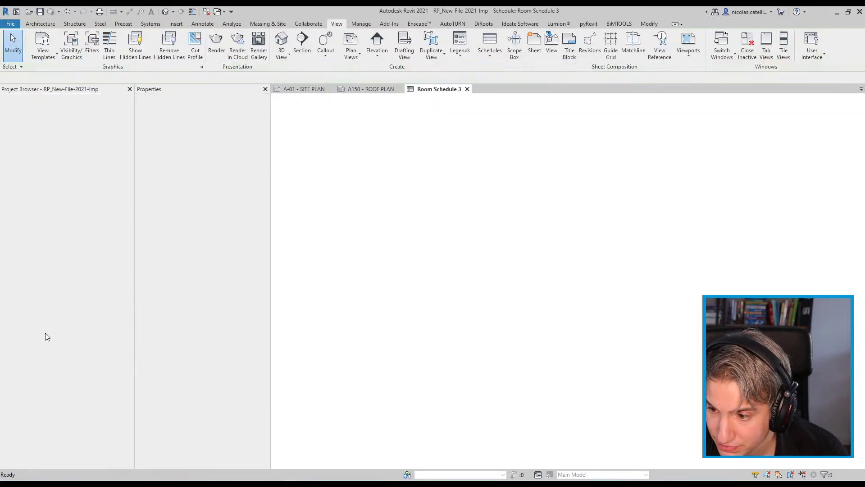
pyautogui.doubleClick(44, 332)
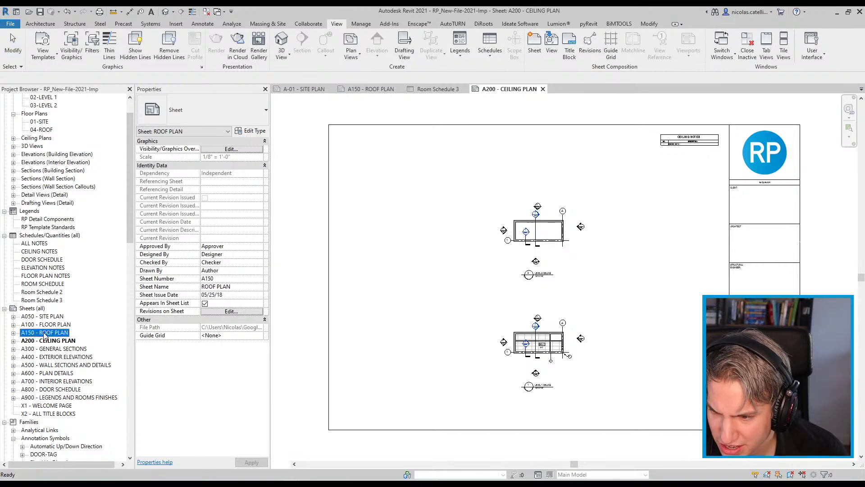
pyautogui.scroll(3, 441, 170)
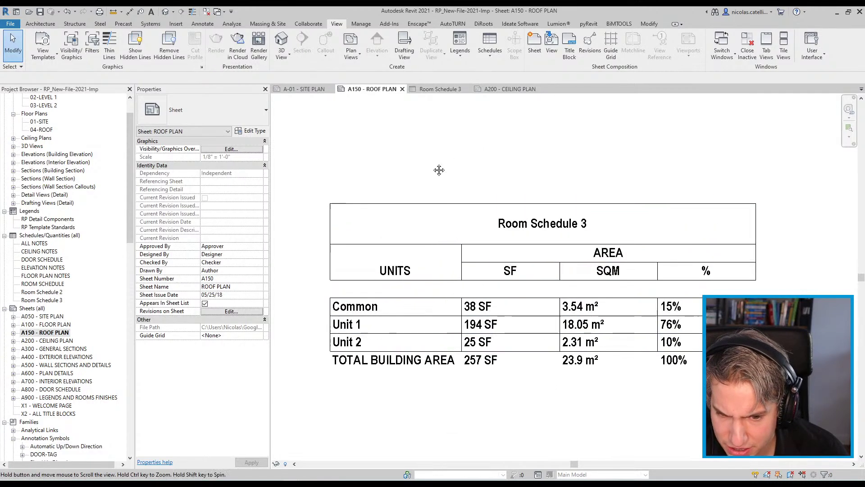
pyautogui.click(499, 231)
pyautogui.click(597, 142)
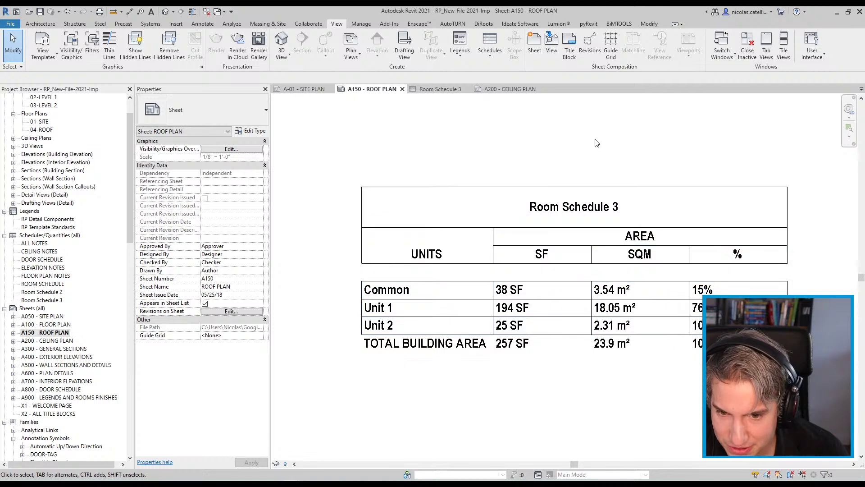
# - In Room Schedule 3's appearance settings, set the outline to 5 - 0.028", enable grid in headers/footers/spacers and remove the blank row before data
pyautogui.doubleClick(616, 189)
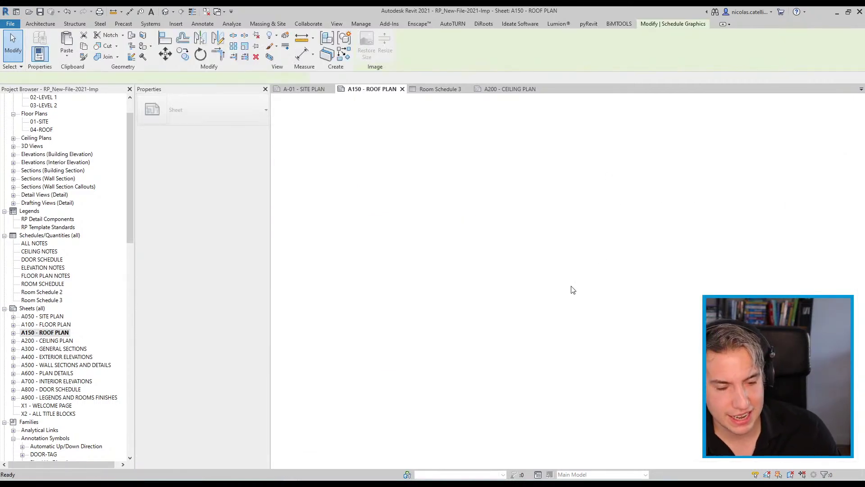
pyautogui.click(232, 230)
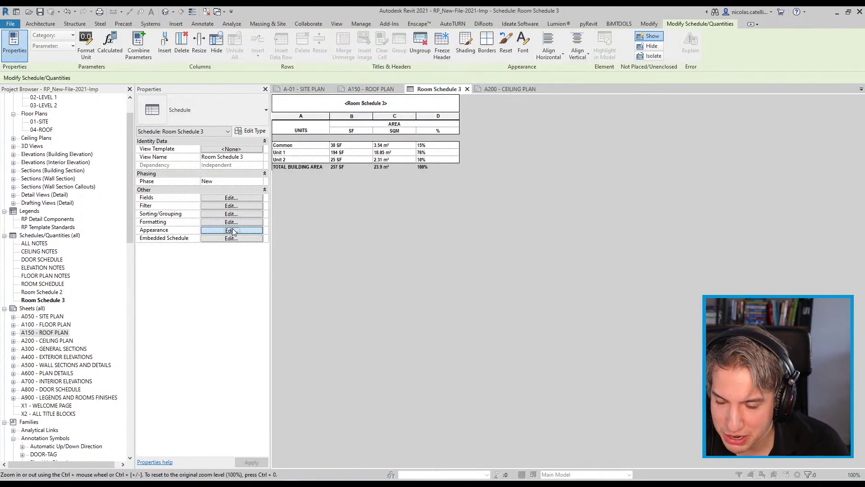
pyautogui.click(503, 256)
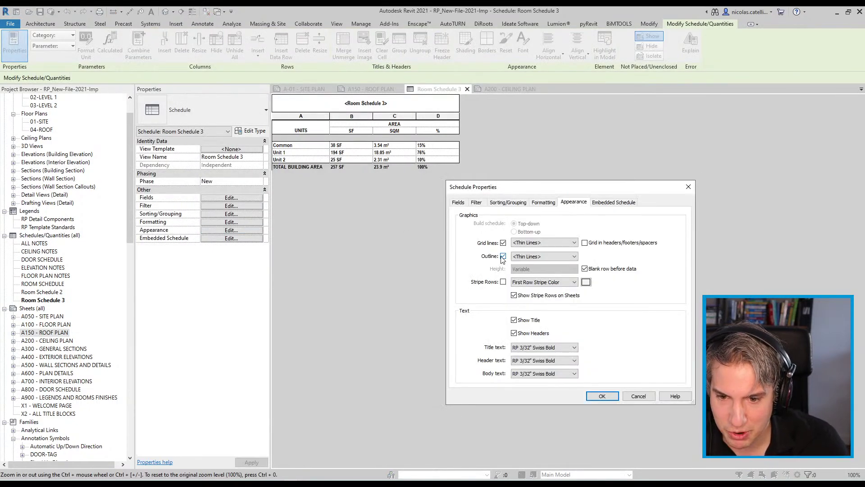
pyautogui.click(536, 256)
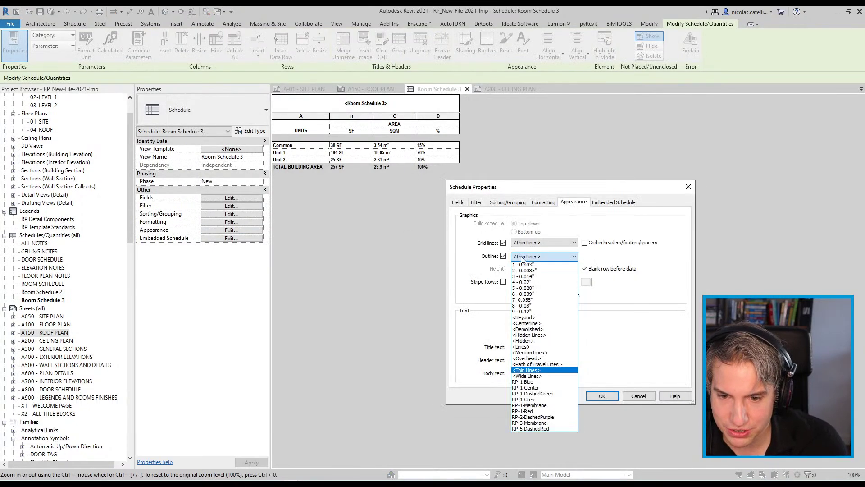
pyautogui.click(535, 288)
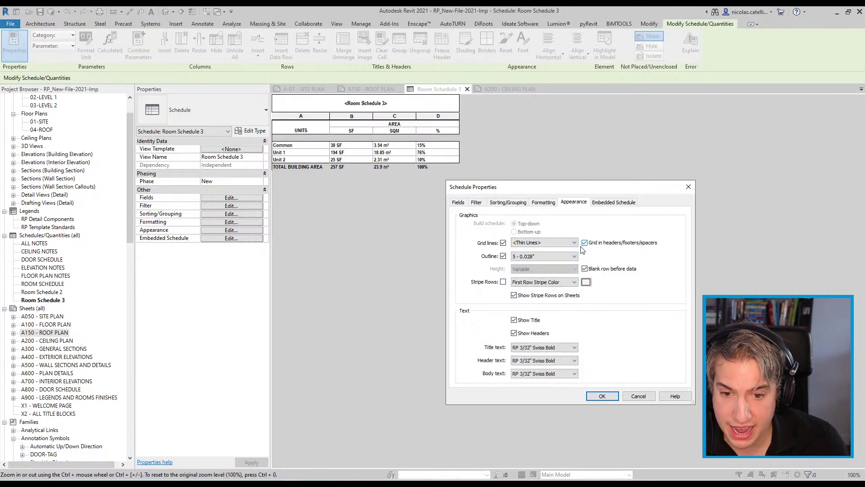
pyautogui.click(585, 270)
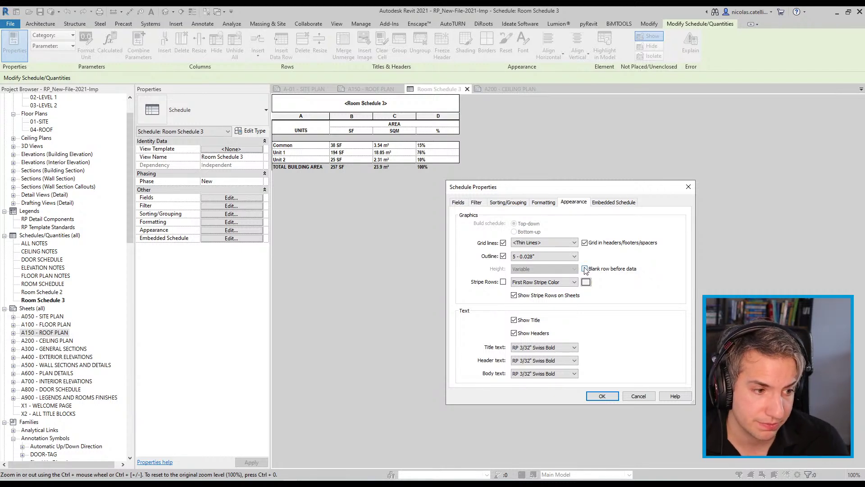
# - Set the schedule's body text to RP 3/32" Swiss, keep the header text RP 3/32" Swiss Bold, hide the title and return to the A150 sheet
pyautogui.click(542, 377)
pyautogui.click(544, 412)
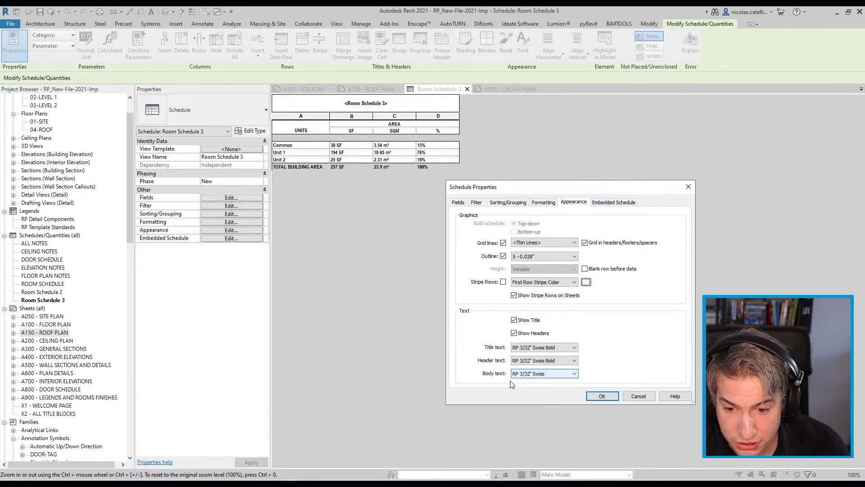
pyautogui.click(537, 360)
pyautogui.click(532, 405)
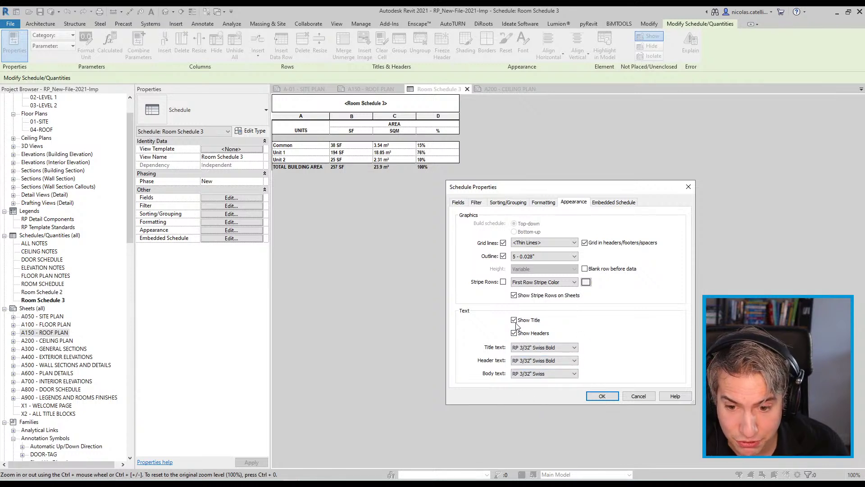
pyautogui.click(602, 396)
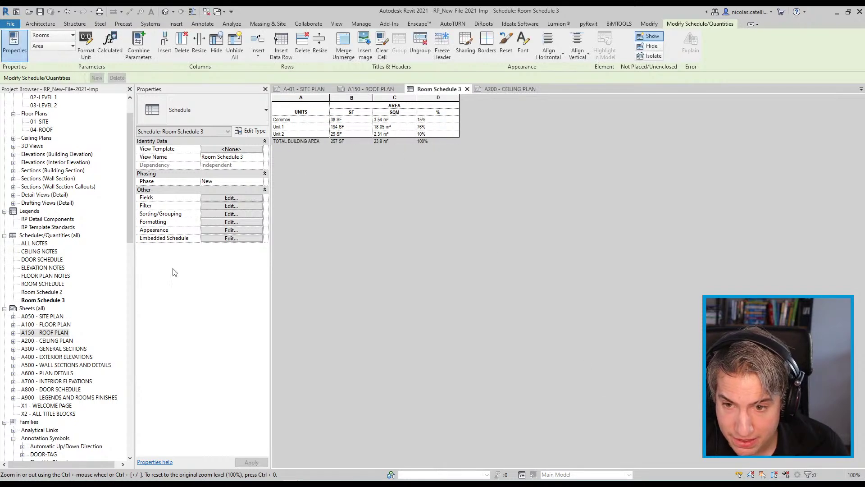
pyautogui.doubleClick(54, 332)
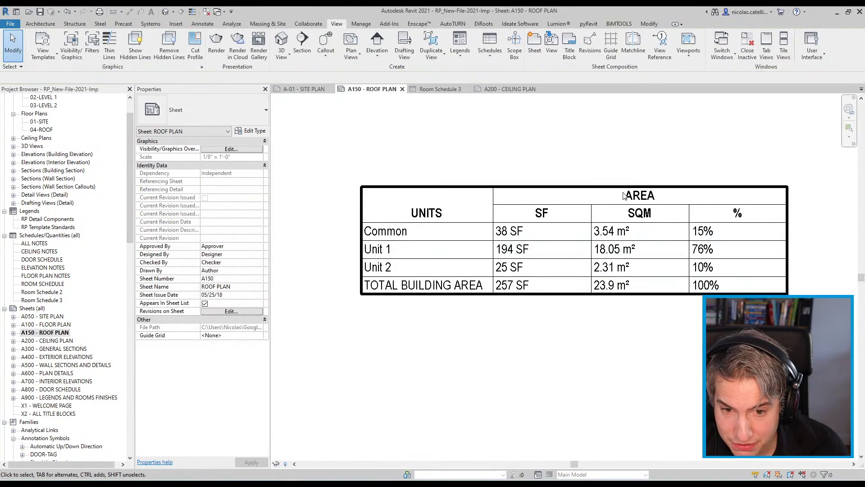
# - Check the reference area schedule on A-01 - SITE PLAN and set the UNITS header font size in Room Schedule 3 to 5/32"
pyautogui.doubleClick(576, 189)
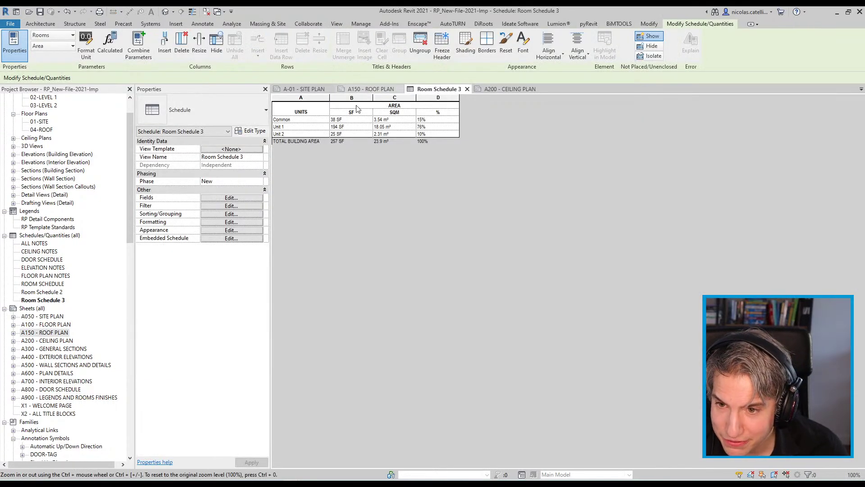
pyautogui.click(296, 88)
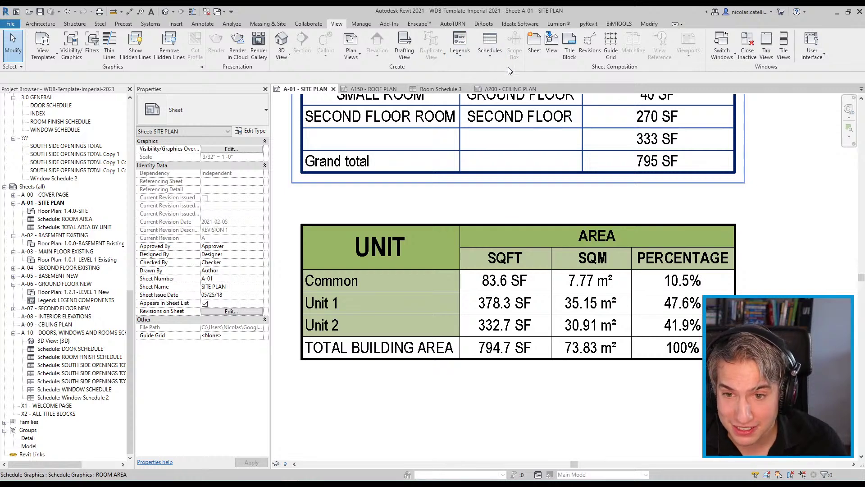
pyautogui.click(435, 89)
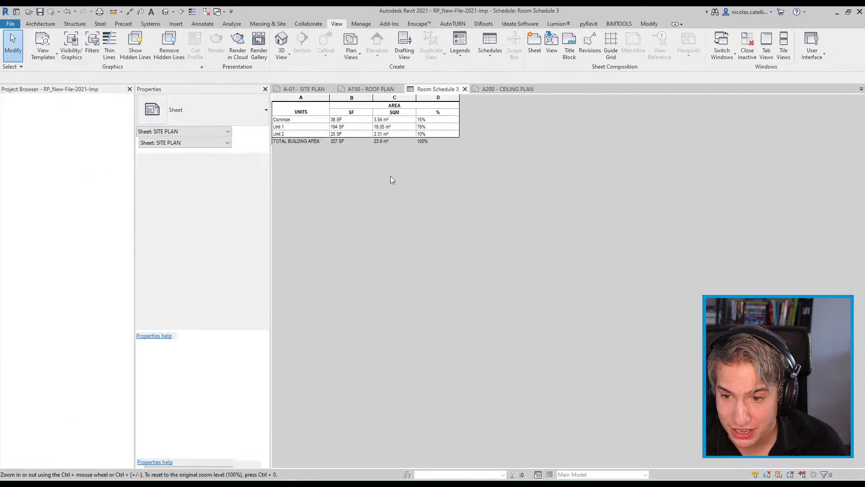
pyautogui.click(311, 114)
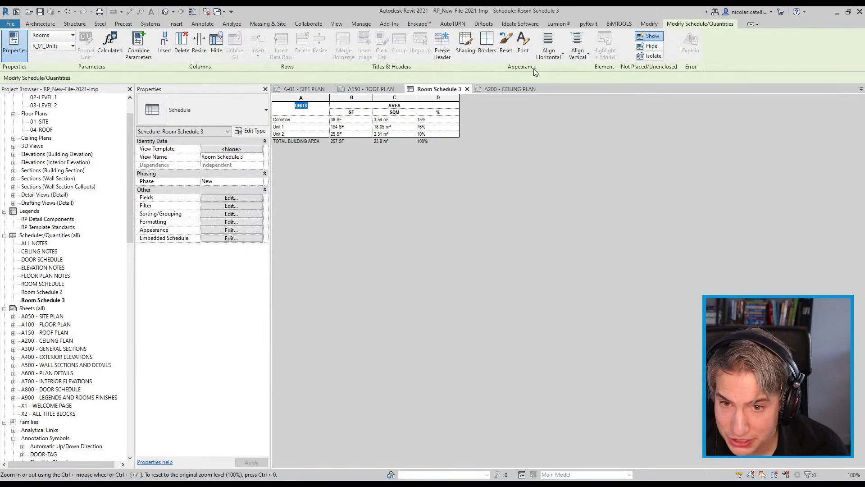
pyautogui.click(523, 45)
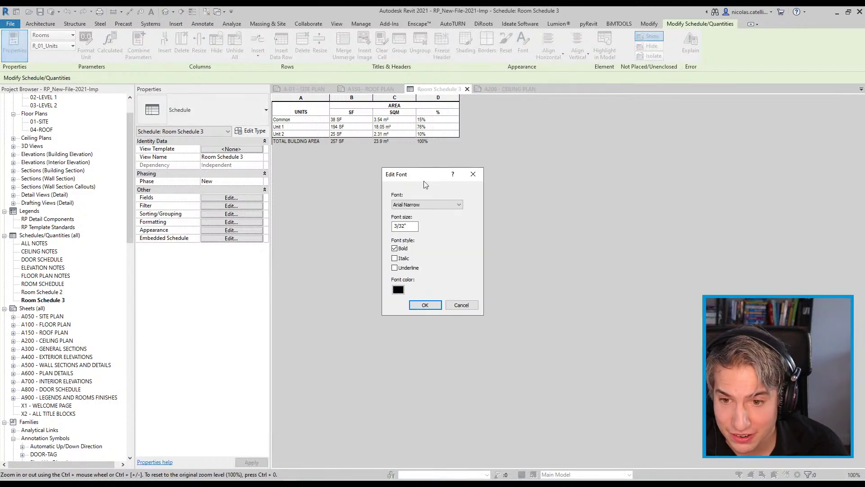
pyautogui.click(397, 225)
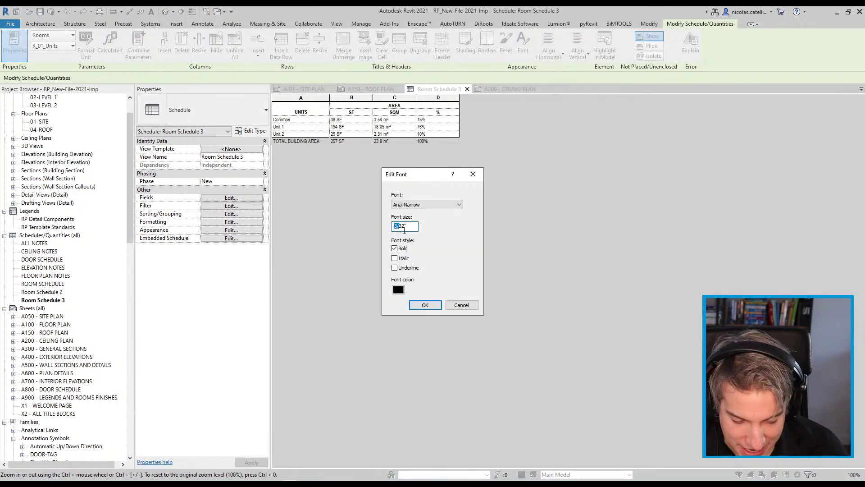
pyautogui.click(401, 226)
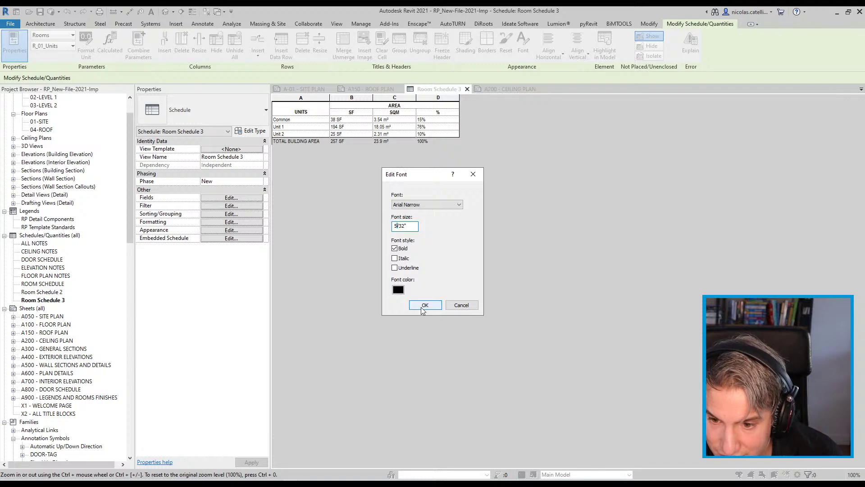
pyautogui.click(424, 304)
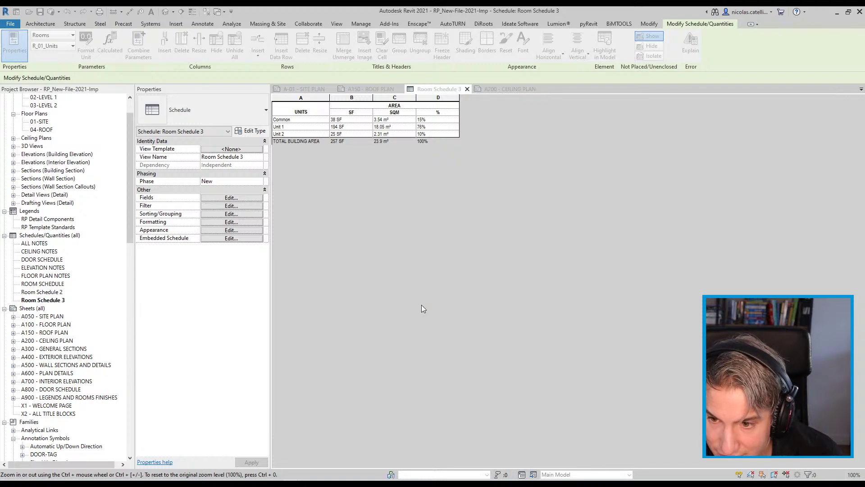
# - Compare the room schedule on the A150 - ROOF PLAN sheet with the reference schedule on A-01 - SITE PLAN
pyautogui.click(43, 300)
pyautogui.doubleClick(42, 333)
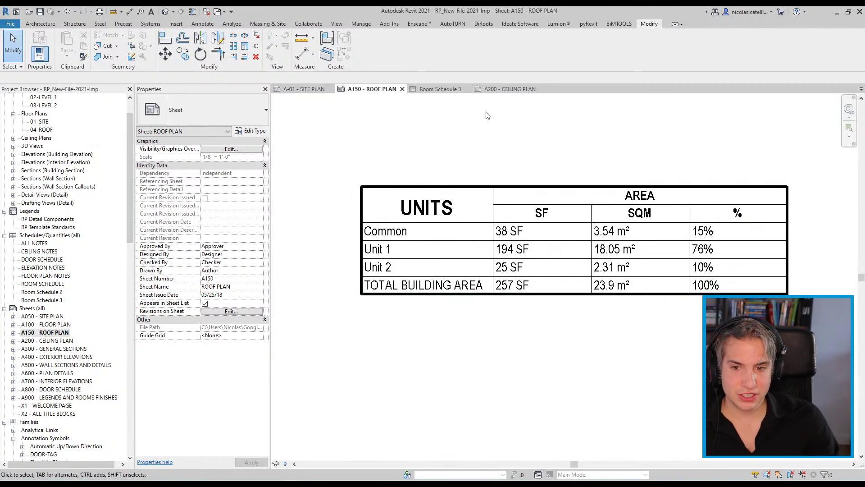
pyautogui.click(448, 208)
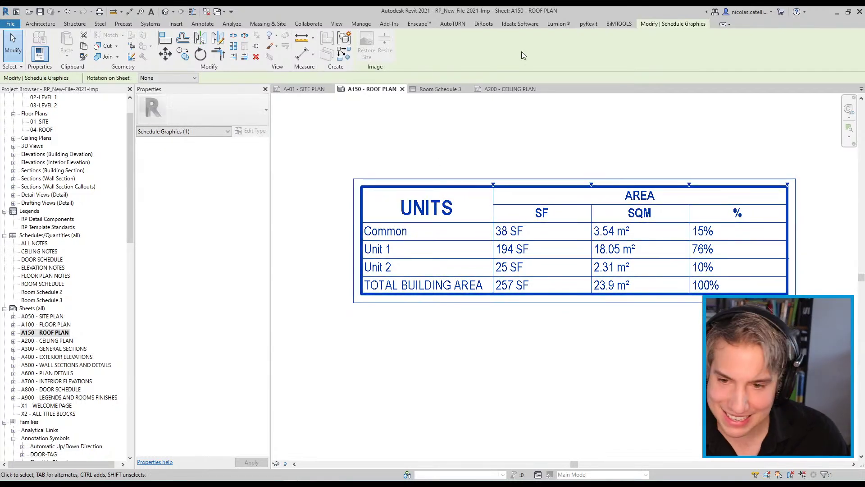
pyautogui.click(327, 89)
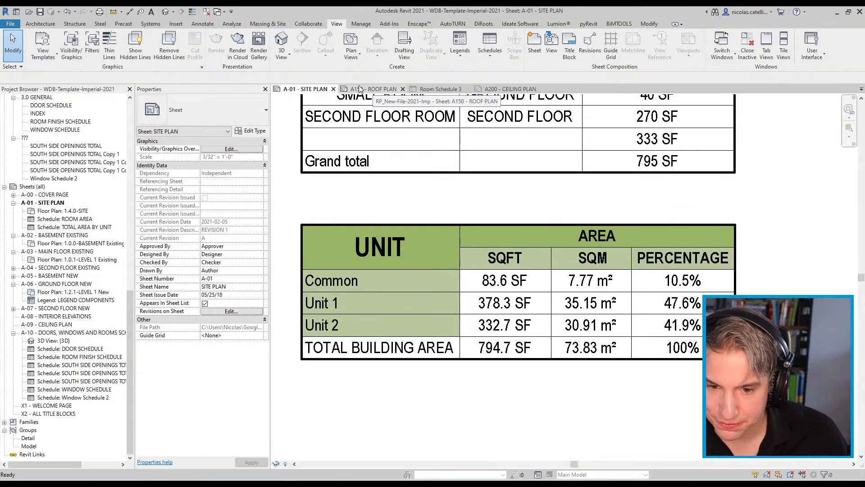
pyautogui.click(360, 89)
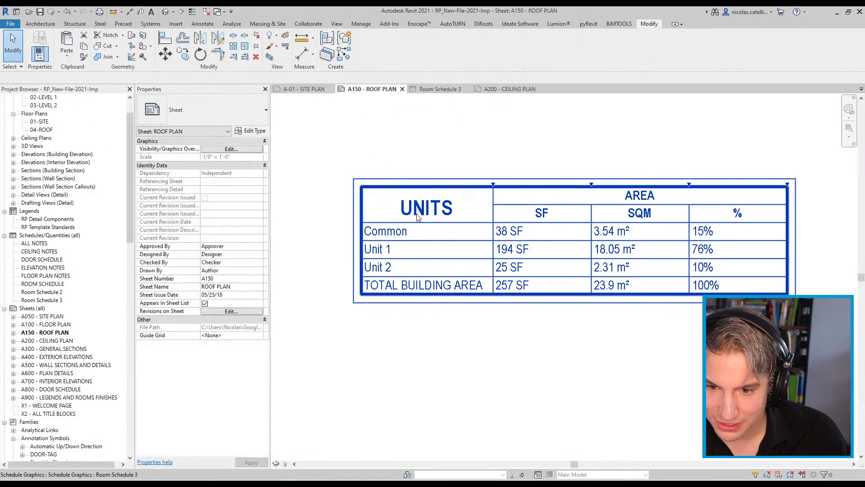
# - Reopen Room Schedule 3 from the sheet and shade the AREA group header green with RGB 159-192-122
pyautogui.click(478, 190)
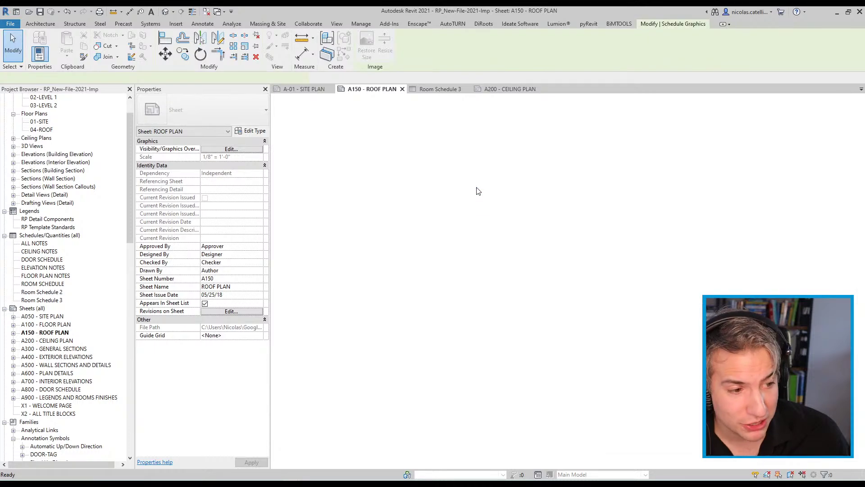
pyautogui.doubleClick(478, 191)
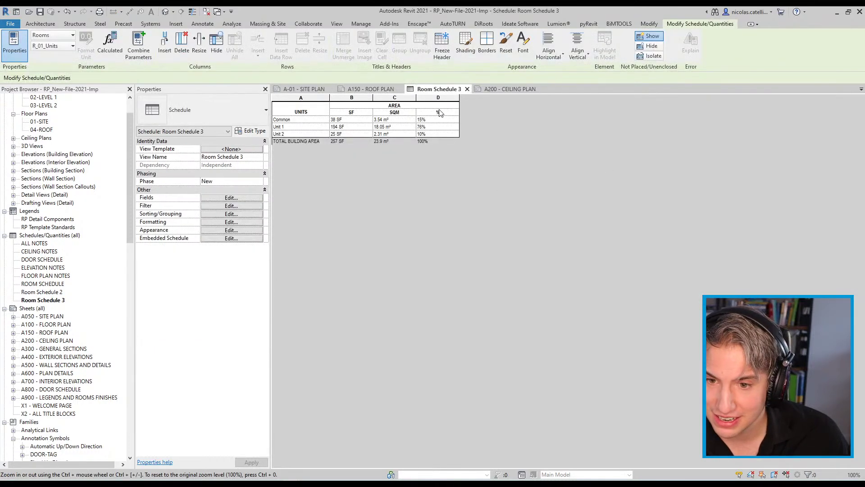
pyautogui.moveTo(440, 113); pyautogui.dragTo(365, 103)
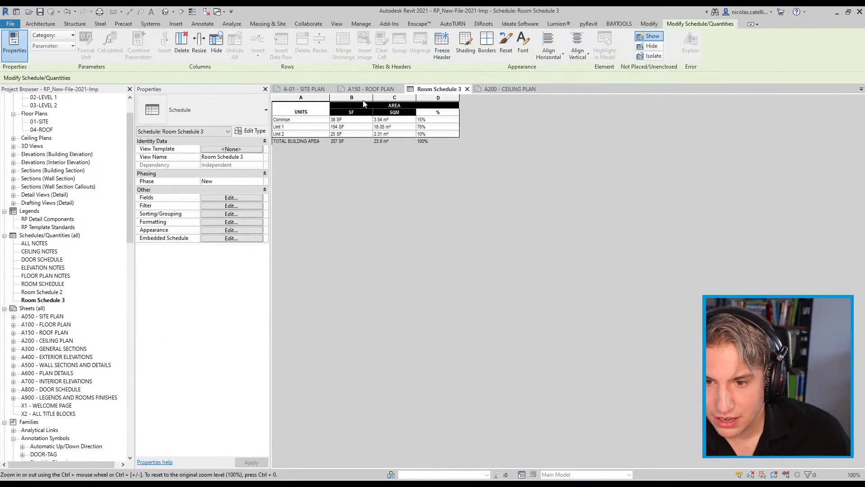
pyautogui.doubleClick(408, 107)
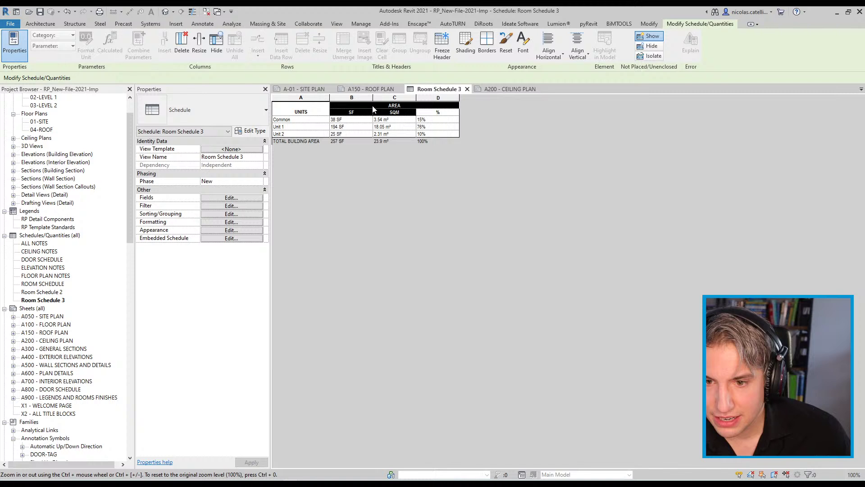
pyautogui.click(319, 112)
pyautogui.doubleClick(416, 105)
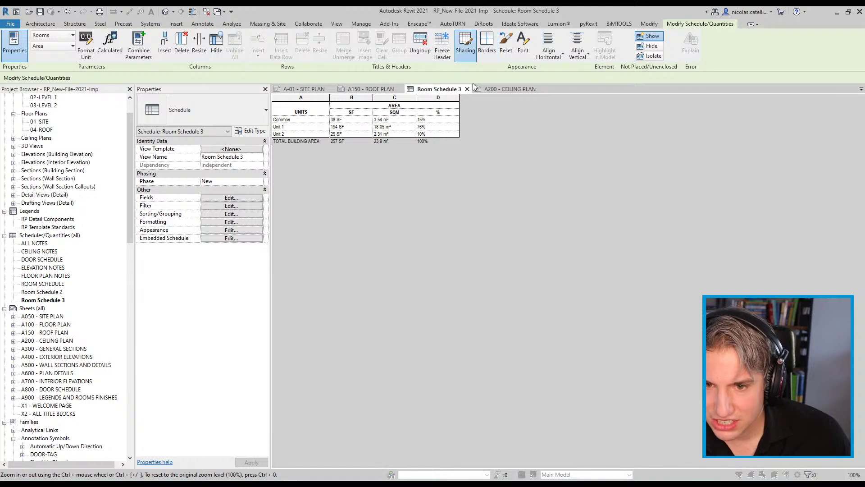
pyautogui.click(466, 45)
pyautogui.click(464, 209)
pyautogui.click(531, 194)
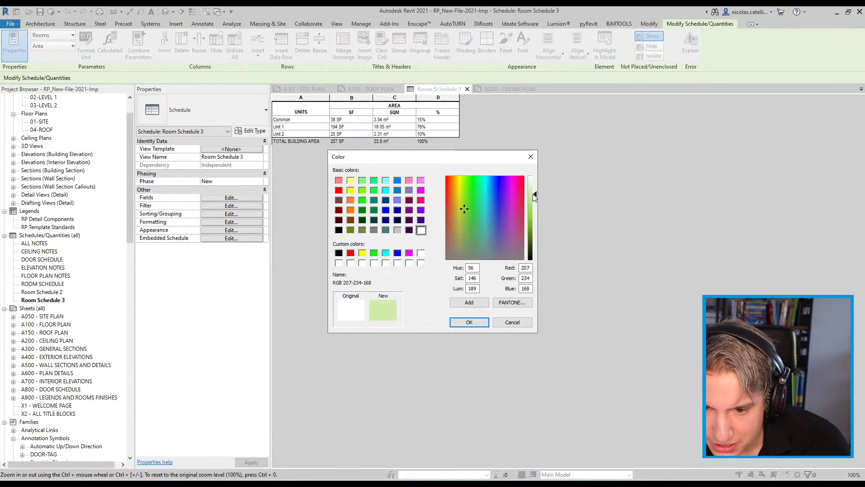
pyautogui.click(535, 209)
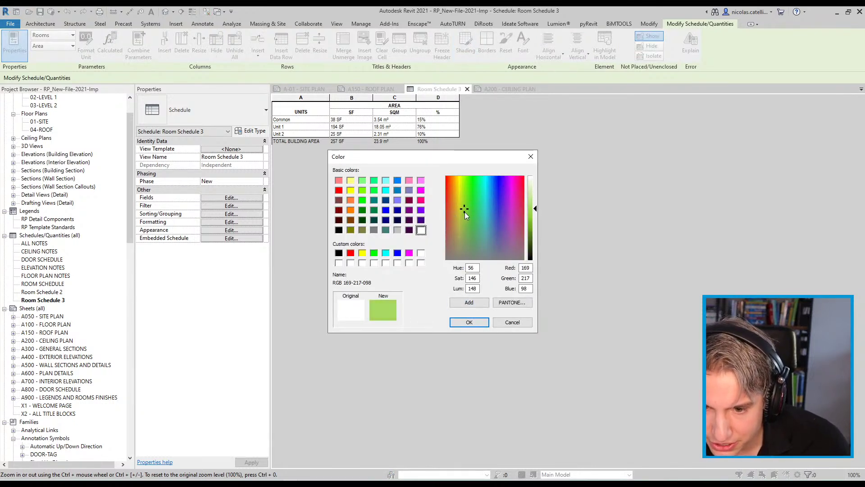
pyautogui.moveTo(464, 212); pyautogui.dragTo(465, 230)
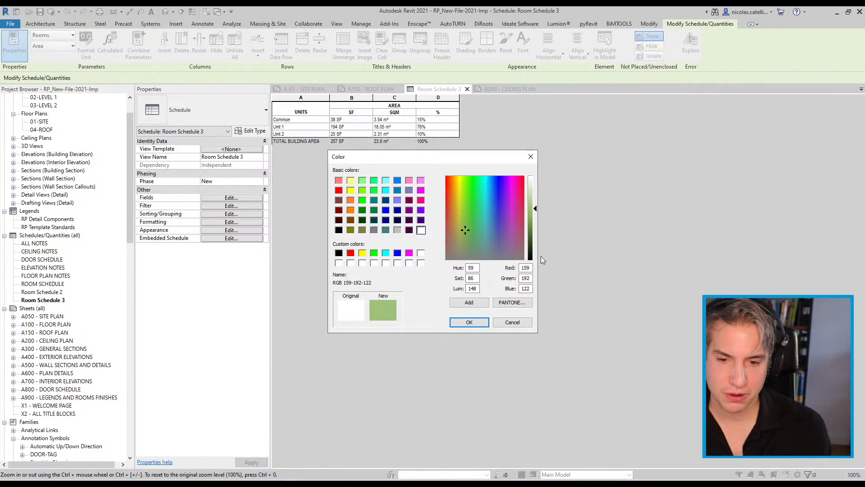
pyautogui.click(464, 323)
# - Shade the UNITS header cell in Room Schedule 3 green with RGB 159-192-122
pyautogui.click(304, 99)
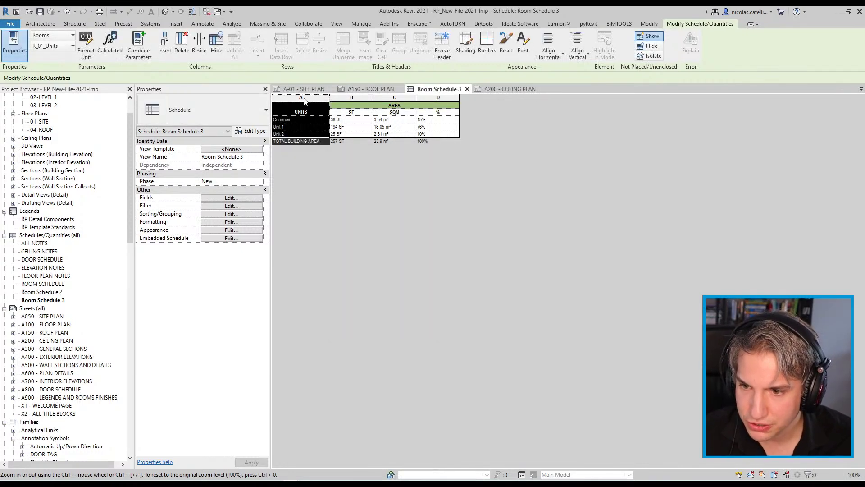
pyautogui.click(311, 112)
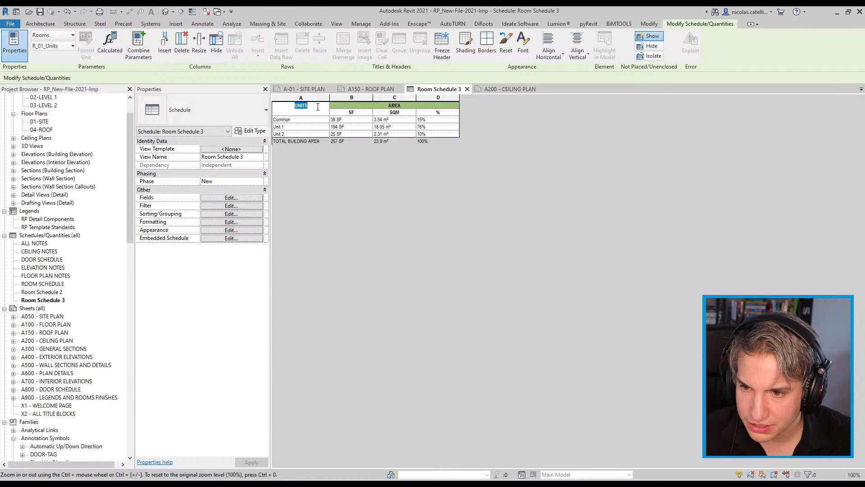
pyautogui.click(467, 52)
pyautogui.doubleClick(525, 268)
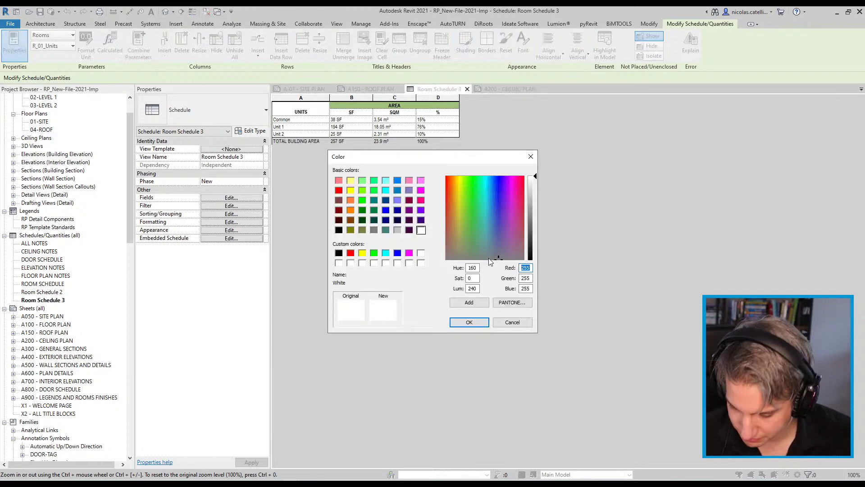
pyautogui.write('159')
pyautogui.press('Tab')
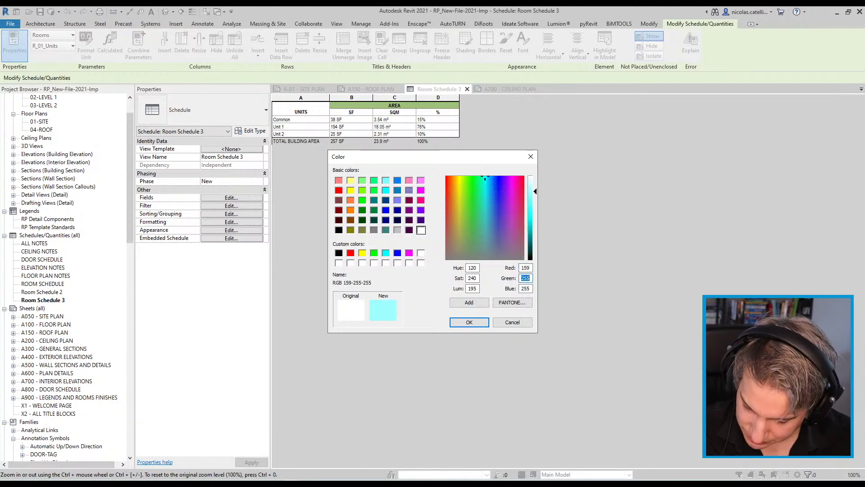
pyautogui.write('192')
pyautogui.press('Tab')
pyautogui.write('122')
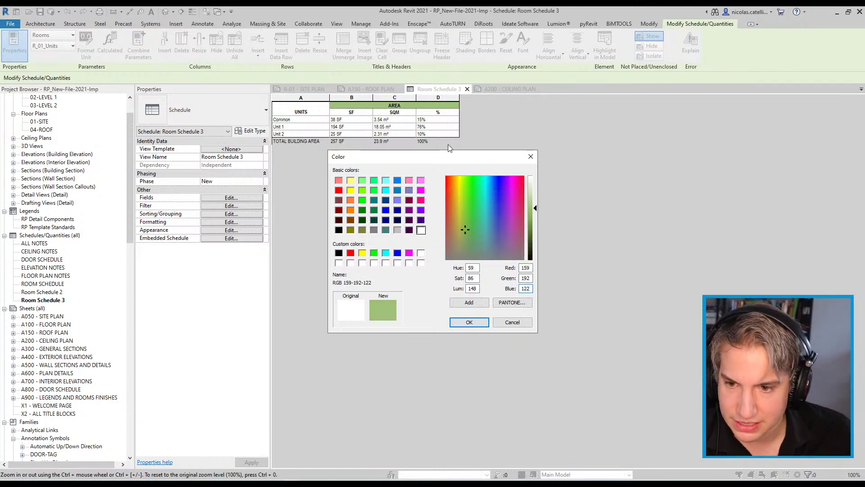
pyautogui.press('Return')
# - Shade the SF, SQM and % subheaders a lighter green, about RGB 174-209-173, and return to the A150 - ROOF PLAN sheet
pyautogui.moveTo(394, 113); pyautogui.dragTo(351, 118)
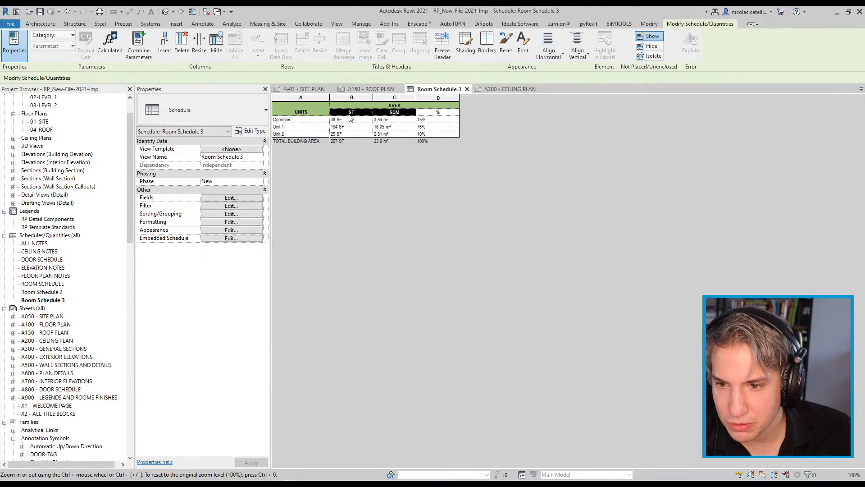
pyautogui.click(487, 43)
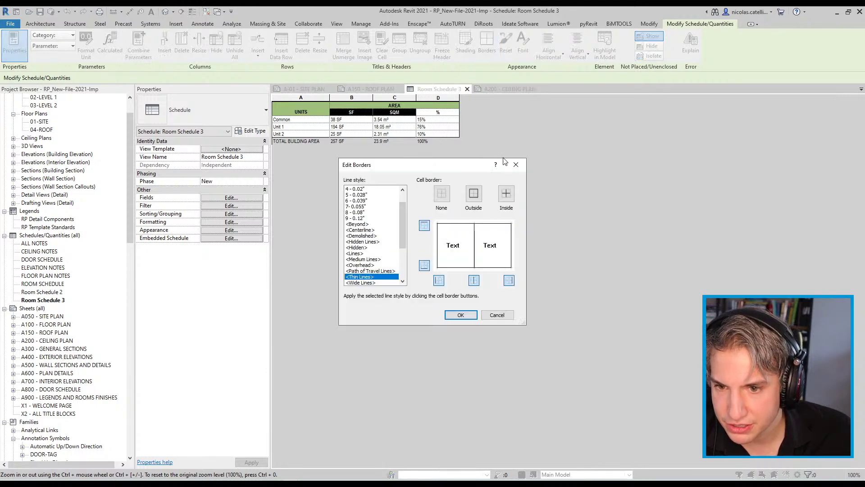
pyautogui.click(516, 164)
pyautogui.click(465, 43)
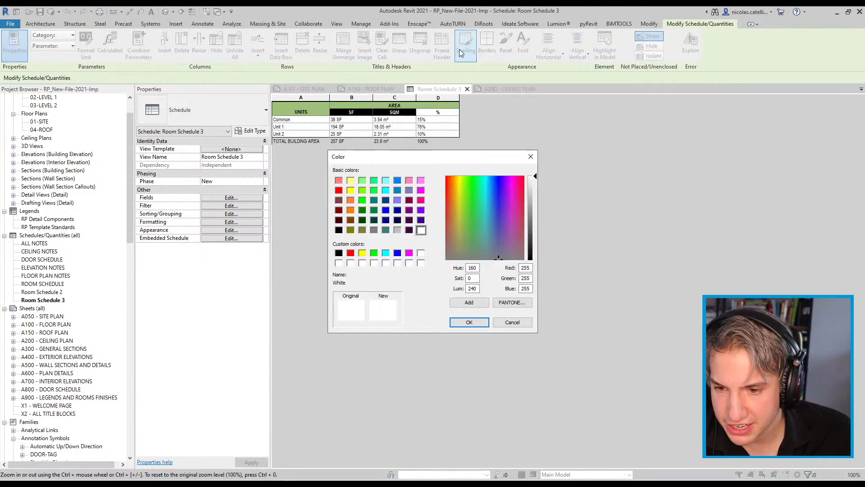
pyautogui.click(469, 198)
pyautogui.moveTo(536, 176); pyautogui.dragTo(536, 198)
pyautogui.click(471, 236)
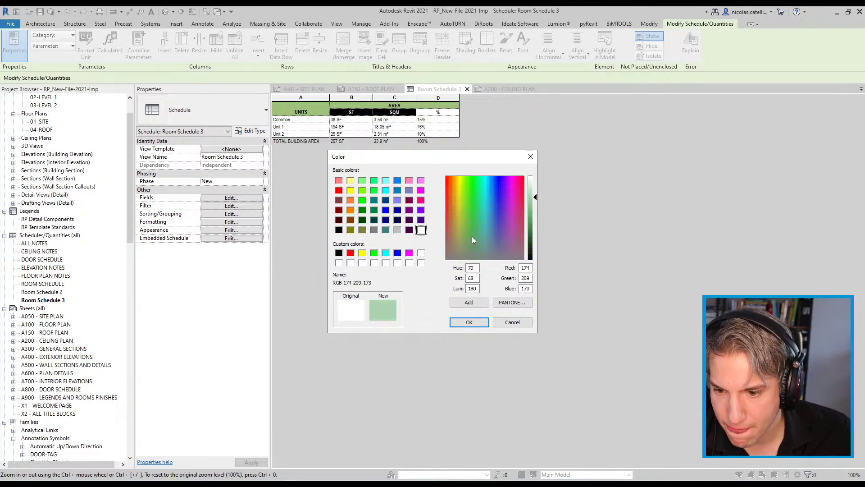
pyautogui.click(471, 323)
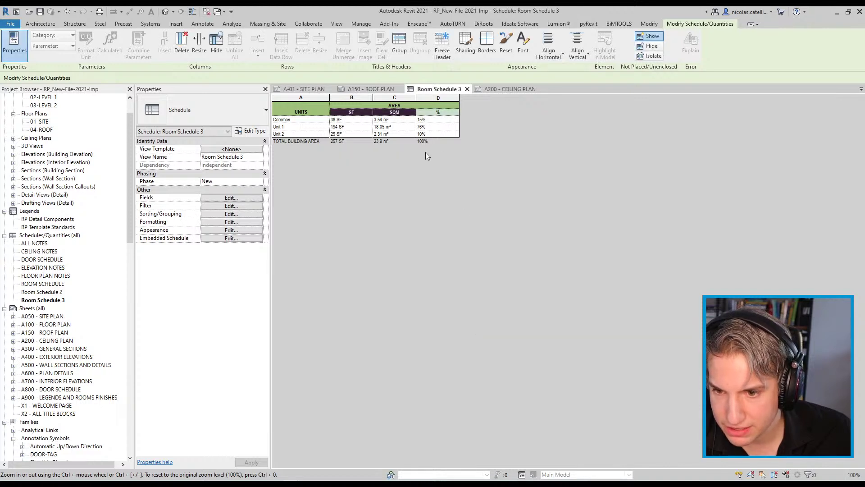
pyautogui.click(437, 128)
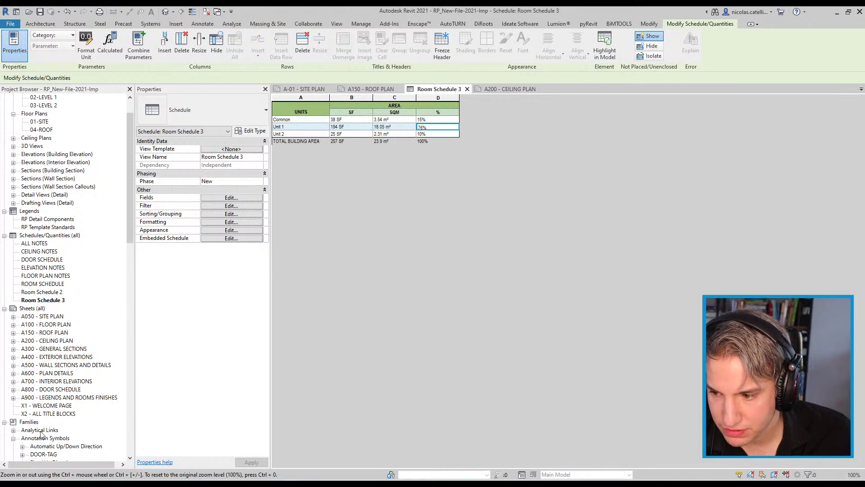
pyautogui.doubleClick(56, 334)
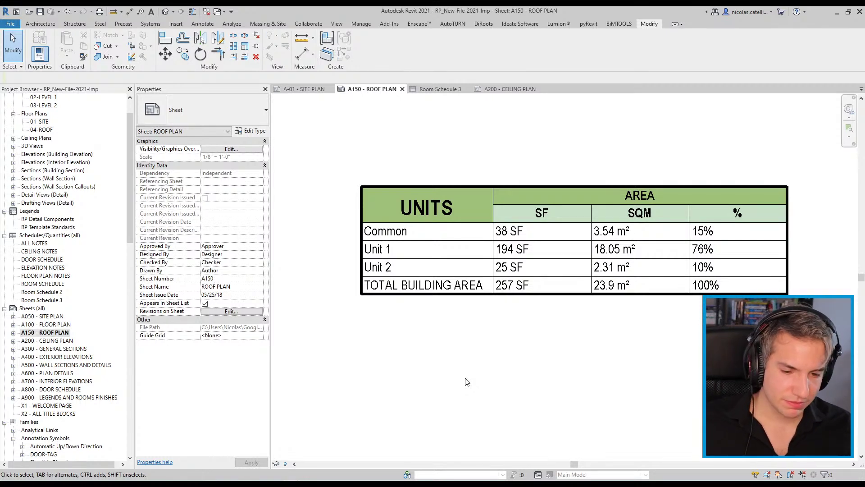
# - Switch to the RP-LIVE-003 presentation PDF and review the slides from calculated values through electrical plans and true north, then return to Revit
pyautogui.moveTo(257, 485)
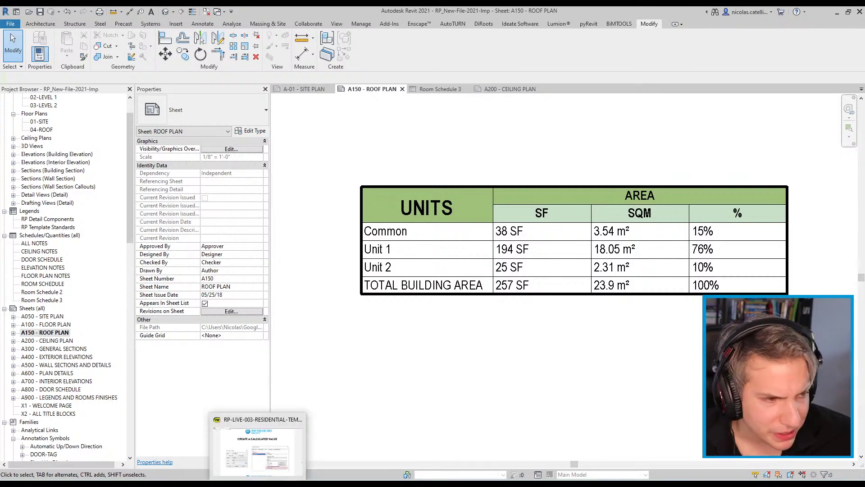
pyautogui.click(258, 449)
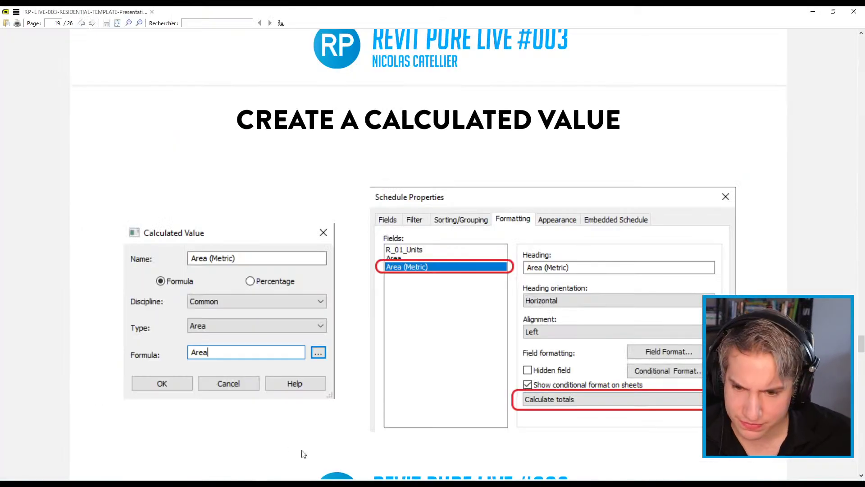
pyautogui.scroll(-6, 317, 312)
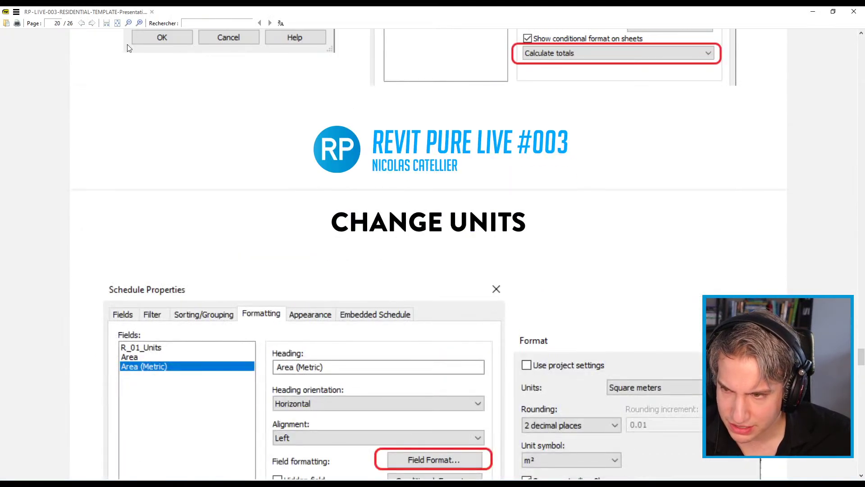
pyautogui.click(128, 23)
pyautogui.click(128, 23)
pyautogui.scroll(-8, 263, 304)
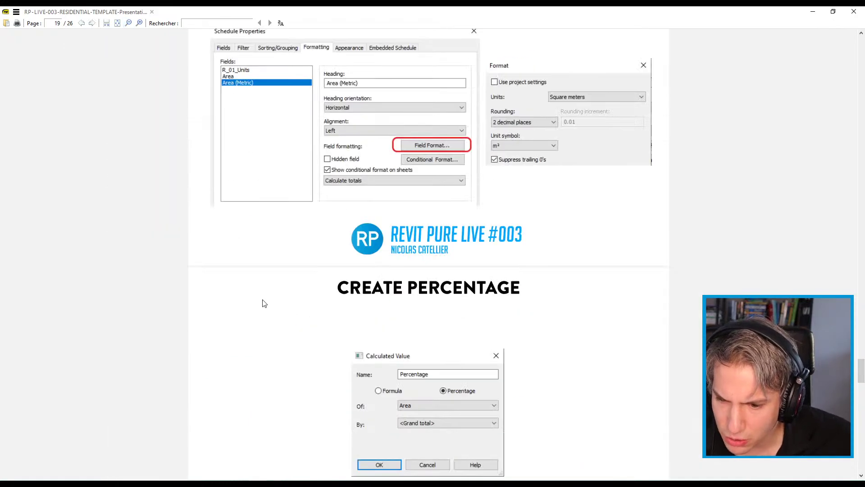
pyautogui.scroll(-3, 238, 294)
pyautogui.scroll(-6, 239, 291)
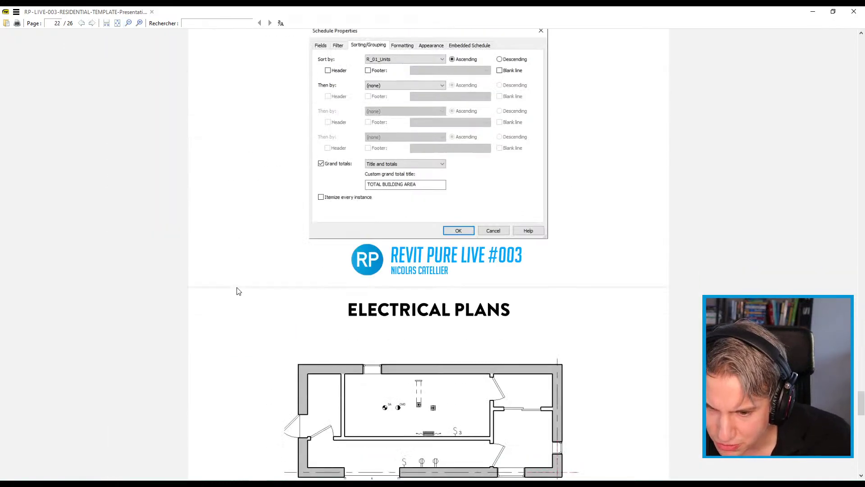
pyautogui.scroll(-3, 237, 289)
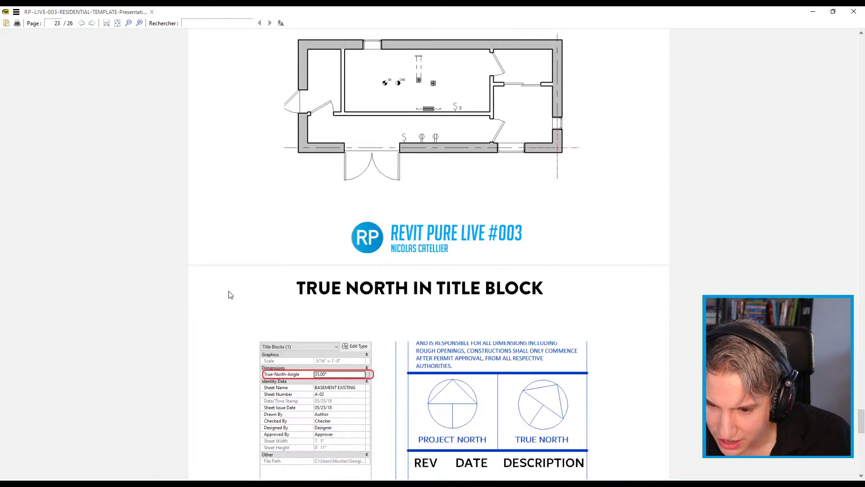
pyautogui.scroll(3, 228, 294)
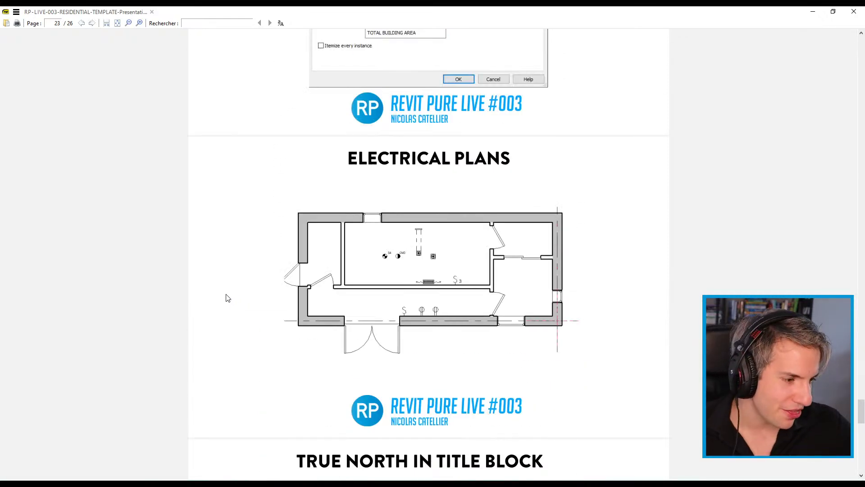
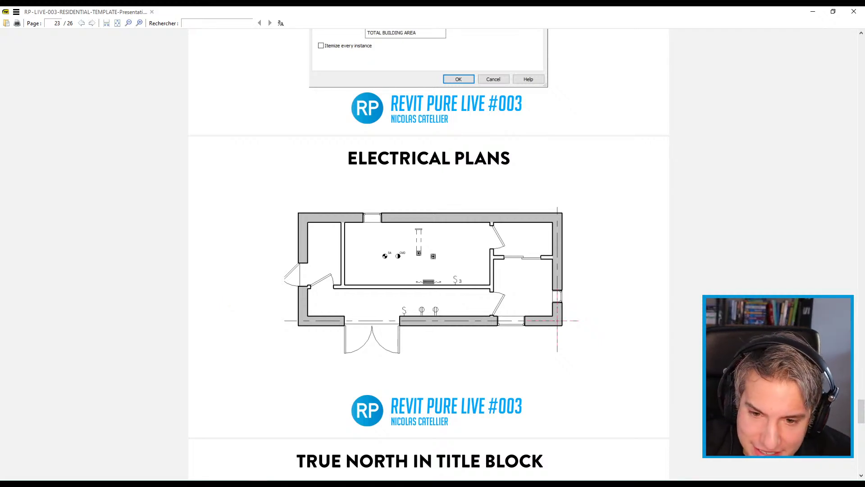
pyautogui.click(812, 14)
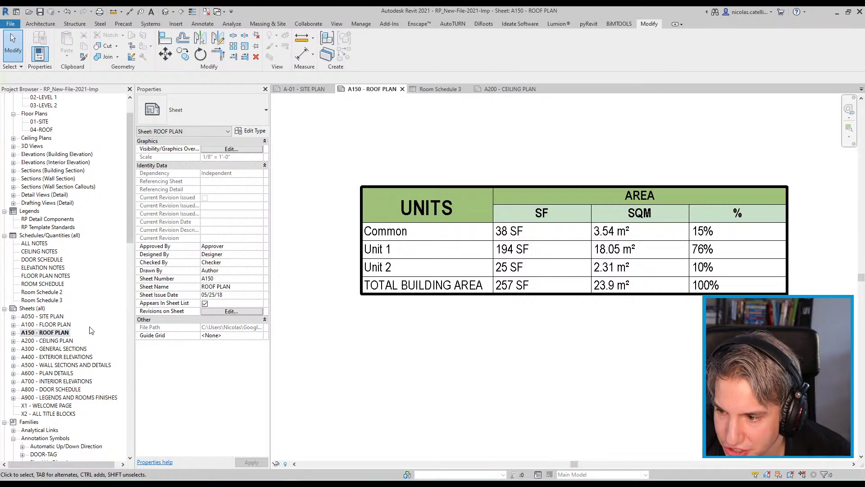
# - Open the 1.3.1-LEVEL 1 ELEC floor plan in the WDB-Template-Imperial-2021 reference project
pyautogui.click(499, 89)
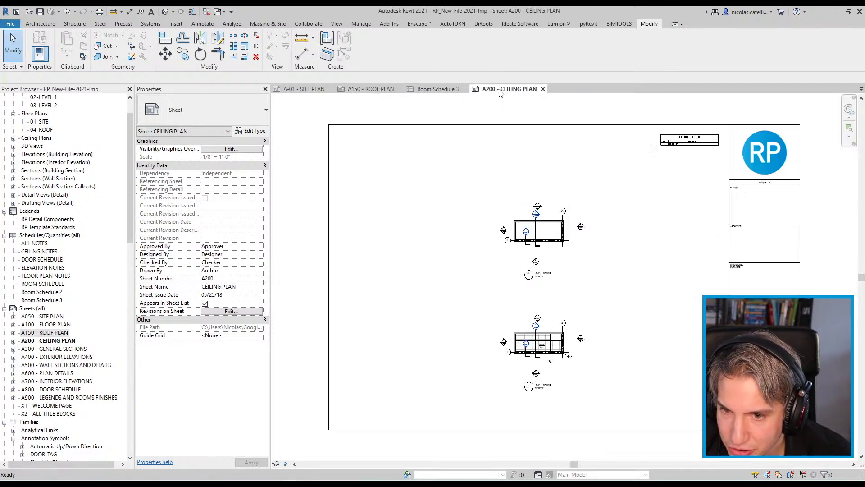
pyautogui.click(452, 90)
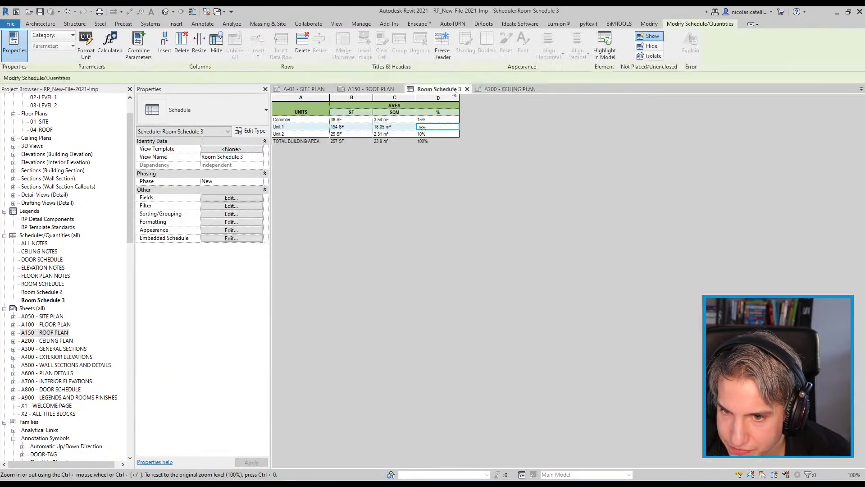
pyautogui.click(304, 89)
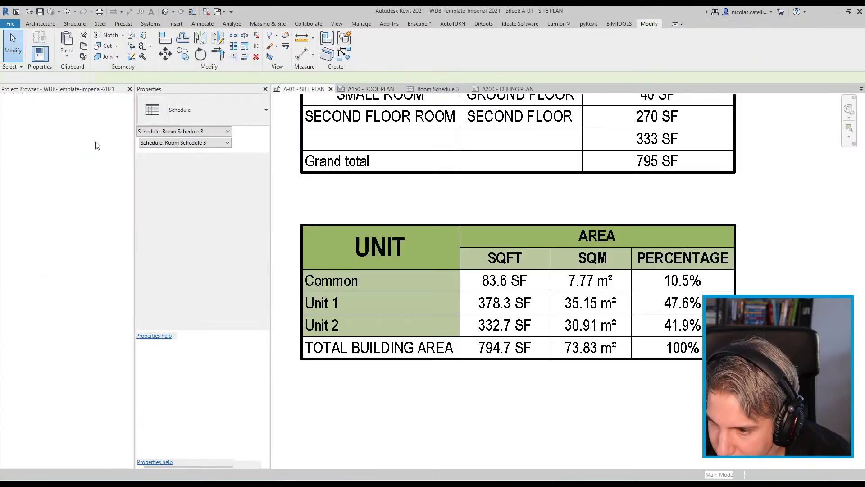
pyautogui.moveTo(129, 256); pyautogui.dragTo(129, 115)
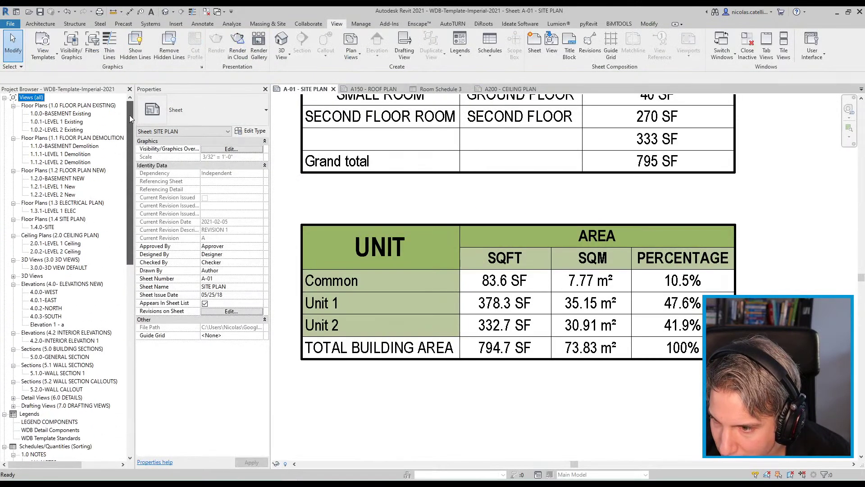
pyautogui.click(50, 210)
pyautogui.click(64, 186)
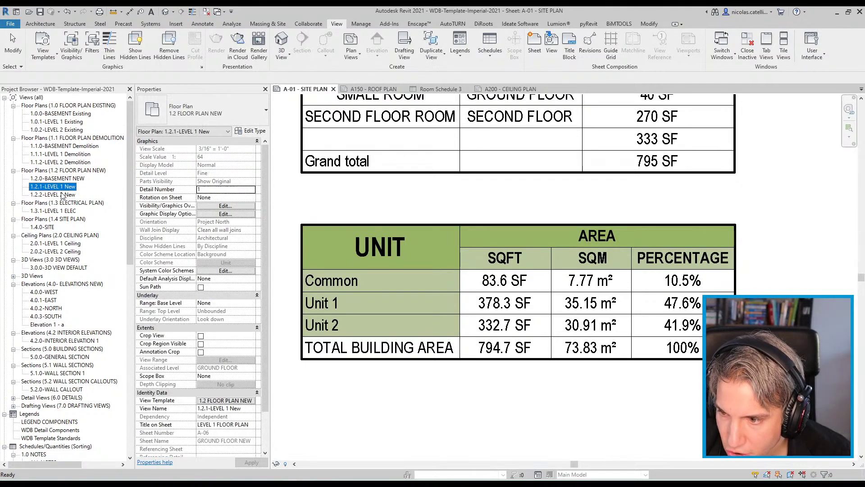
pyautogui.doubleClick(53, 210)
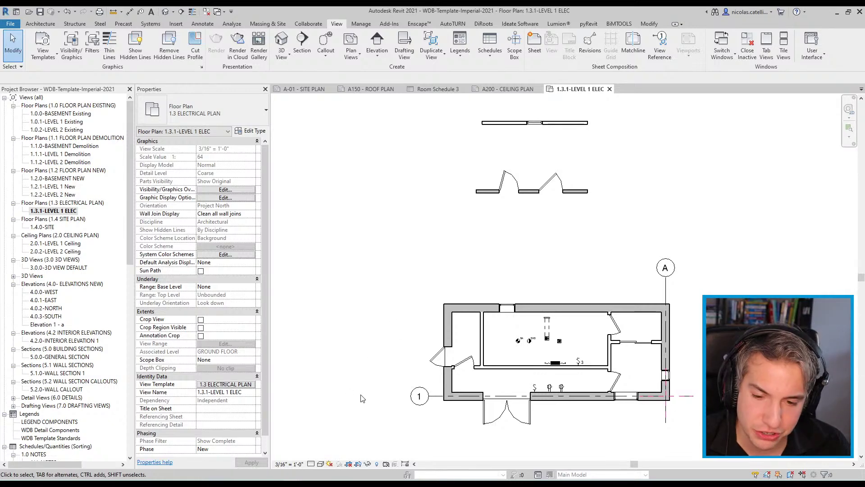
# - Inspect the properties of the single switch and the duplex outlet on the wall beside the double door
pyautogui.scroll(6, 521, 274)
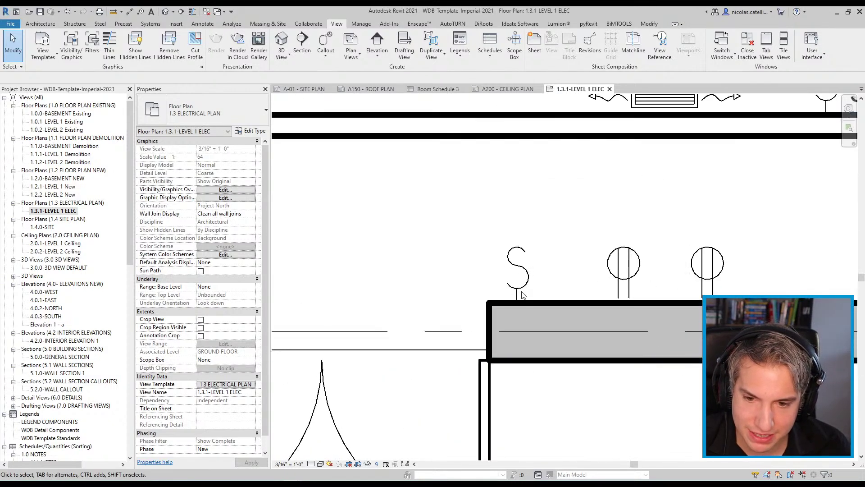
pyautogui.click(511, 271)
pyautogui.scroll(-2, 441, 286)
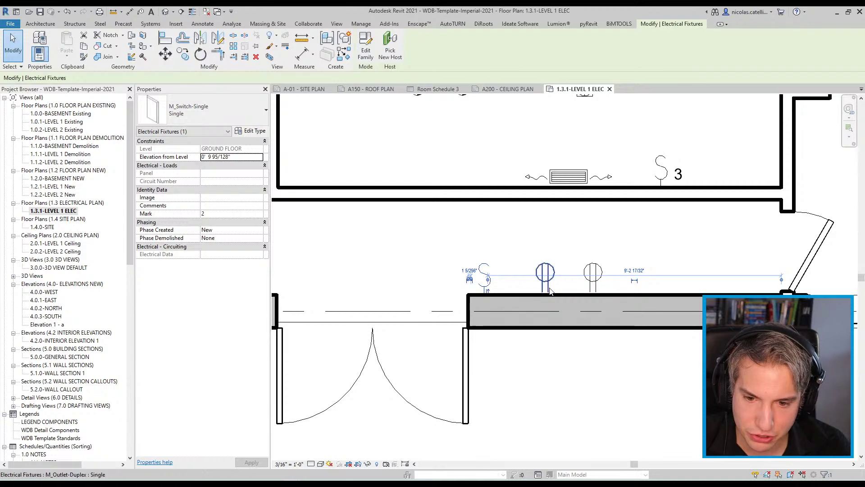
pyautogui.click(550, 291)
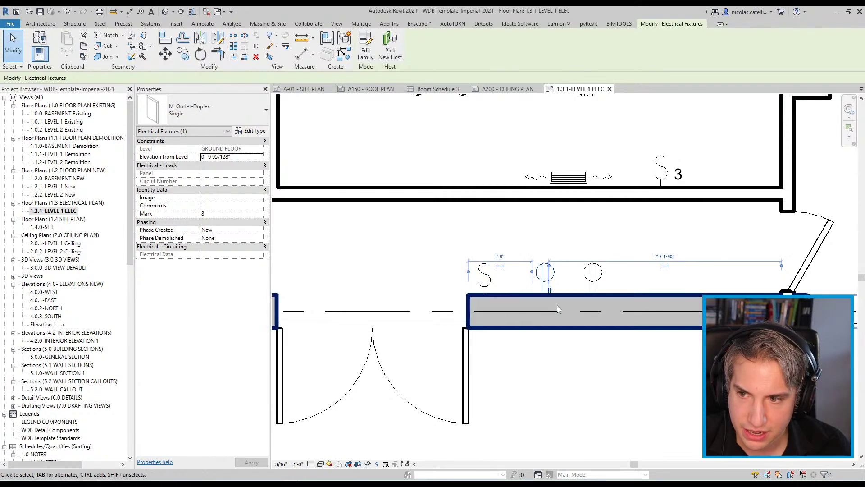
pyautogui.moveTo(450, 229); pyautogui.dragTo(430, 249, button='middle')
pyautogui.click(192, 133)
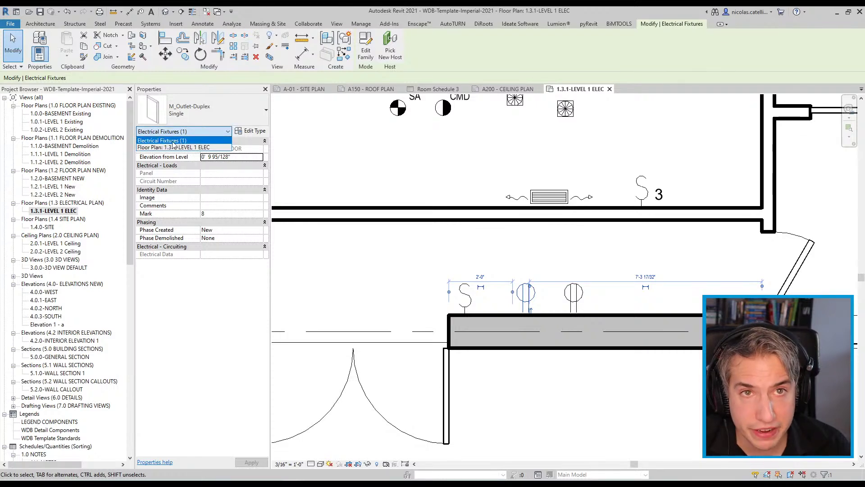
pyautogui.click(404, 264)
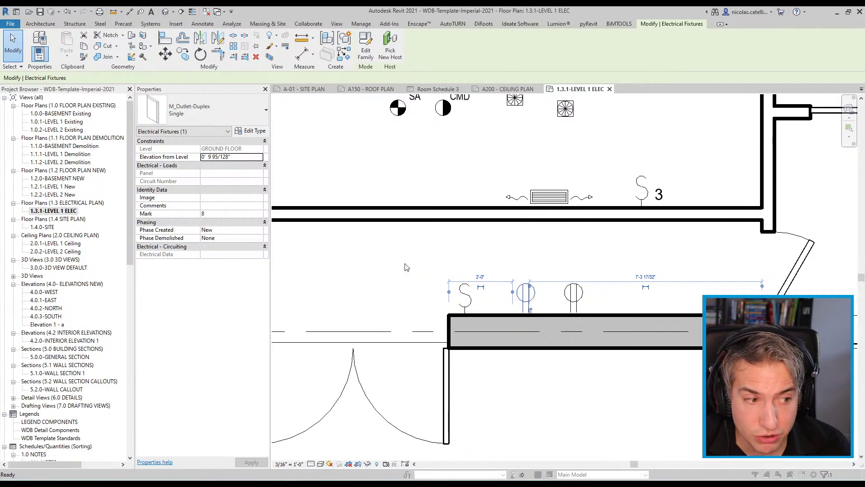
# - Check the Electrical Equipment and Electrical Fixtures categories in the electrical plan's Visibility/Graphic Overrides and close the dialog
pyautogui.press('v')
pyautogui.press('g')
pyautogui.click(405, 252)
pyautogui.scroll(-2, 408, 255)
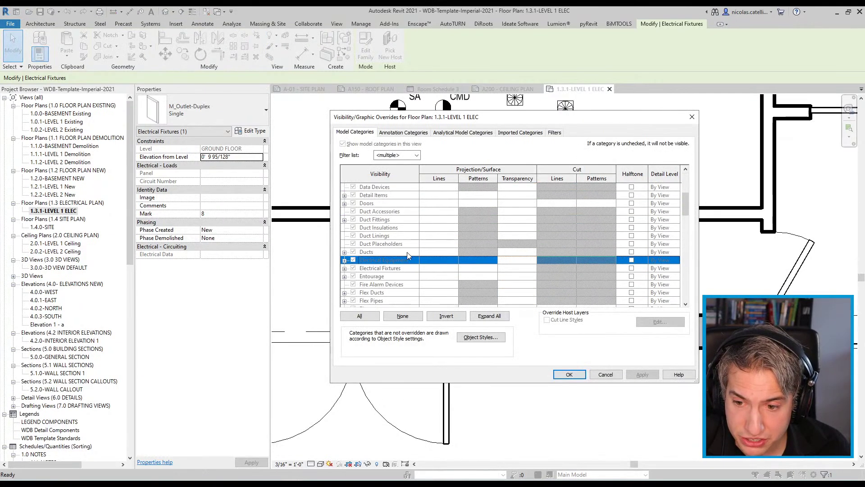
pyautogui.click(377, 269)
pyautogui.click(391, 252)
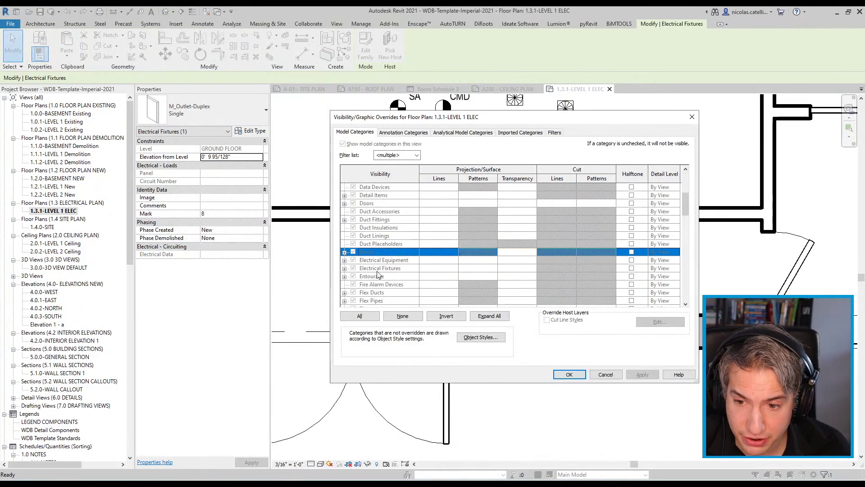
pyautogui.click(569, 374)
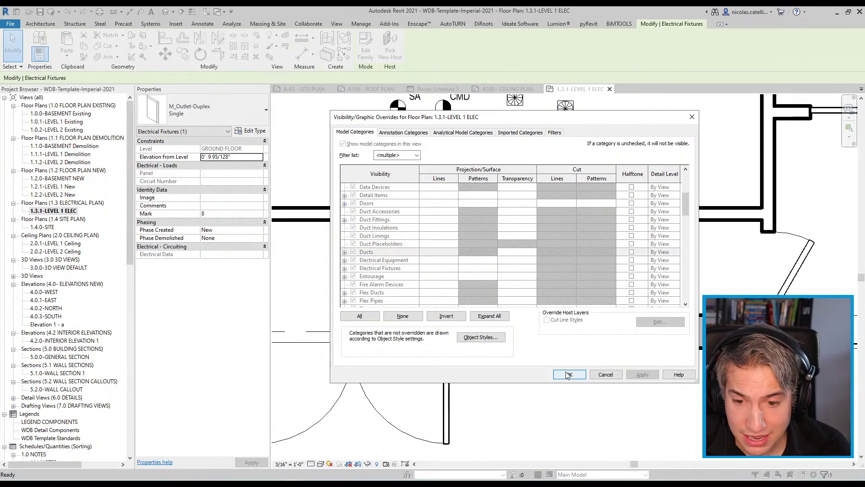
# - Open the 1.2.1-LEVEL 1 New floor plan and check the Electrical Equipment and Electrical Fixtures categories in its Visibility/Graphic Overrides
pyautogui.press('Escape')
pyautogui.doubleClick(63, 187)
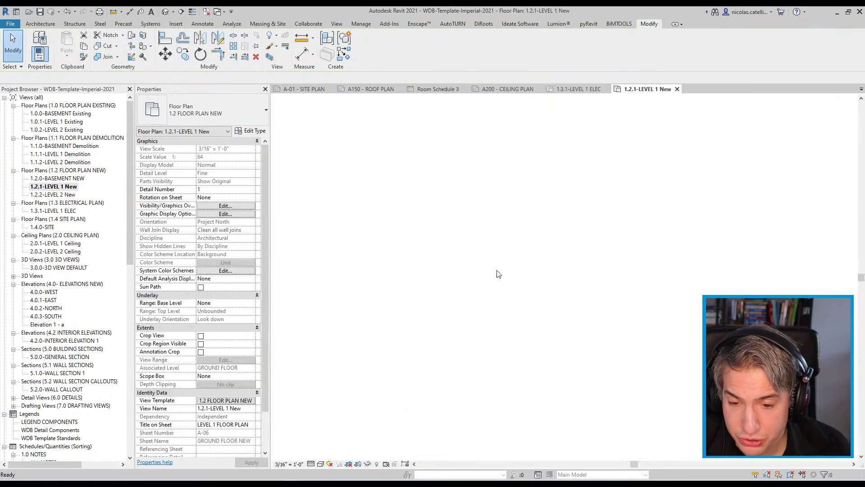
pyautogui.scroll(-5, 574, 299)
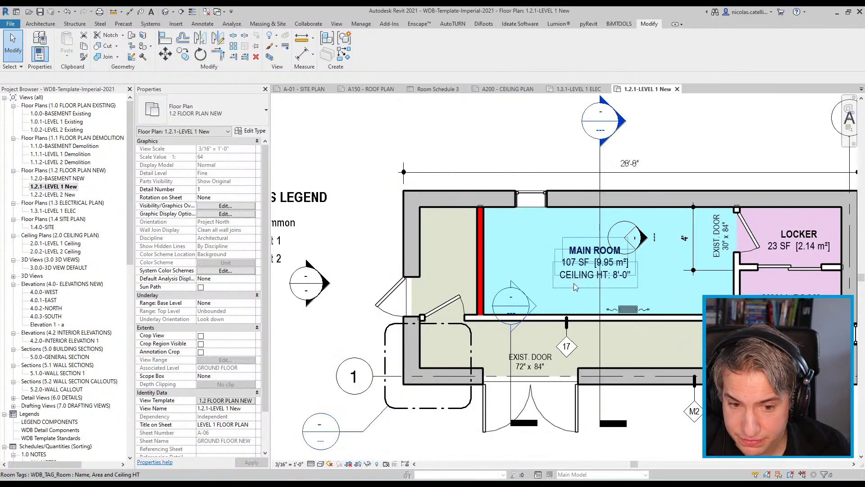
pyautogui.scroll(3, 574, 283)
pyautogui.press('v')
pyautogui.press('v')
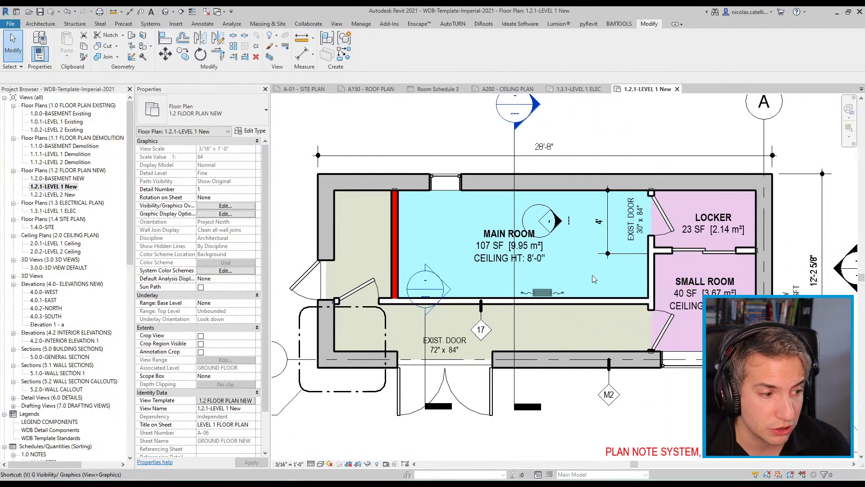
pyautogui.click(377, 244)
pyautogui.scroll(-5, 420, 271)
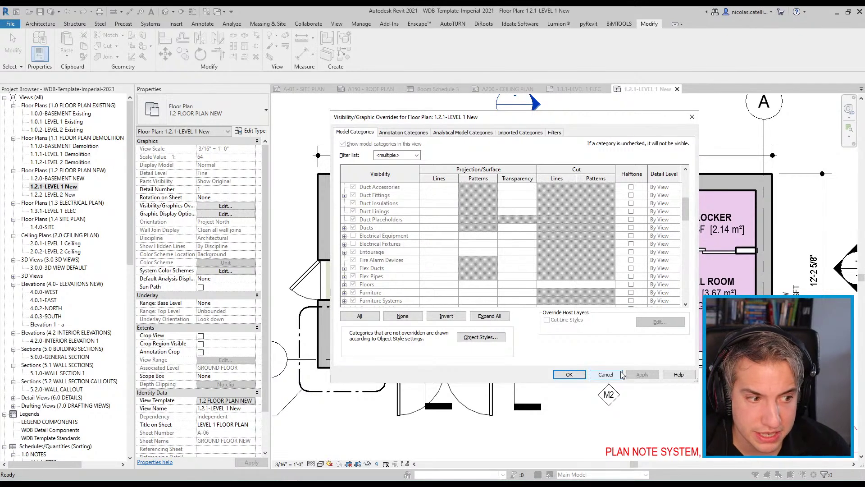
pyautogui.click(575, 374)
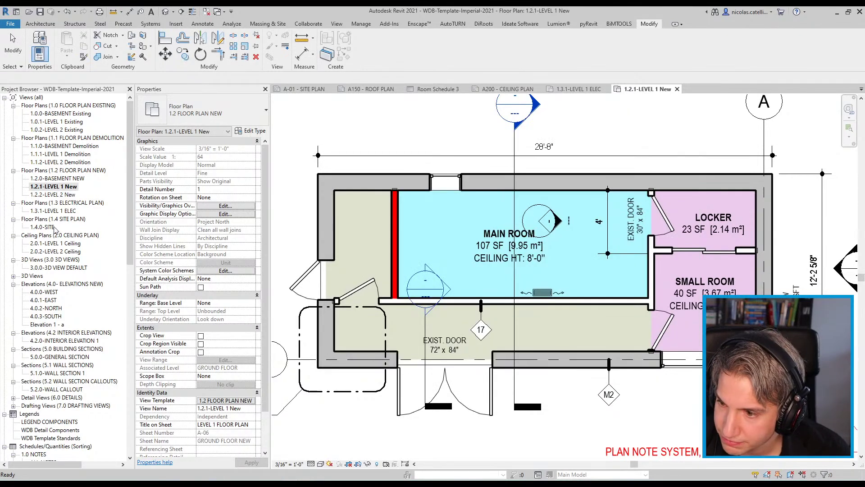
# - Return to the 1.3.1-LEVEL 1 ELEC plan and preview the loadable families in the library's Electrical > MEP > Connectors folder
pyautogui.doubleClick(57, 211)
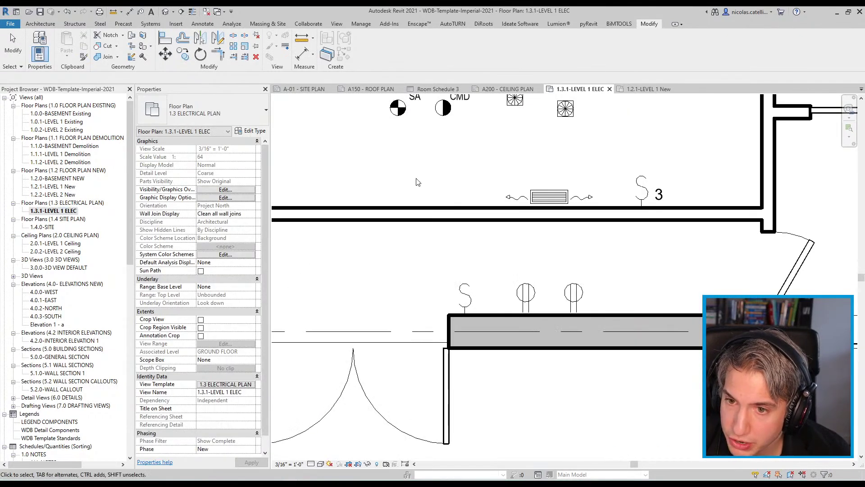
pyautogui.scroll(-2, 396, 311)
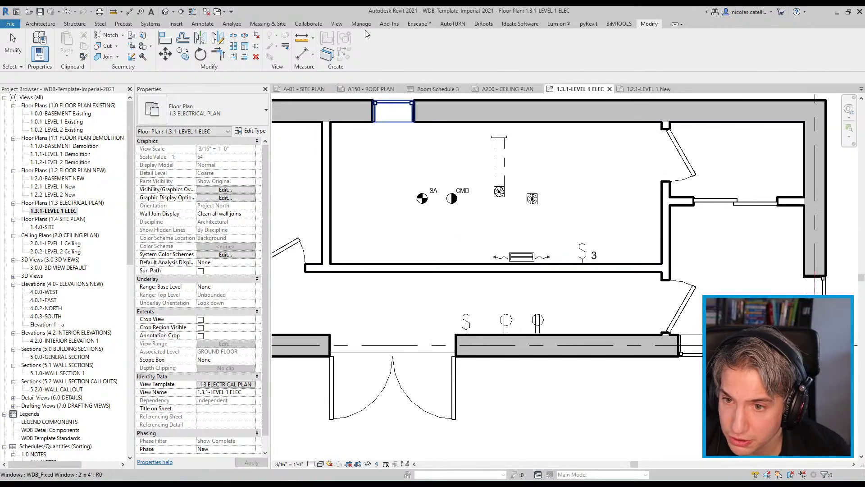
pyautogui.click(177, 23)
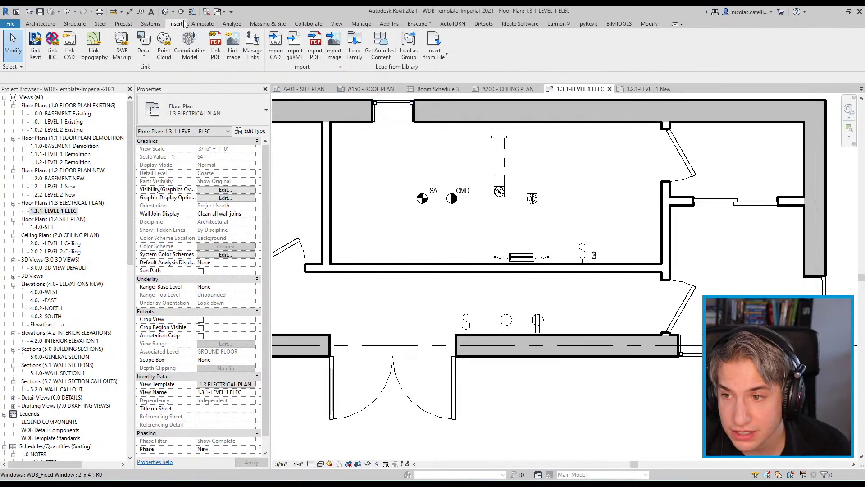
pyautogui.click(355, 47)
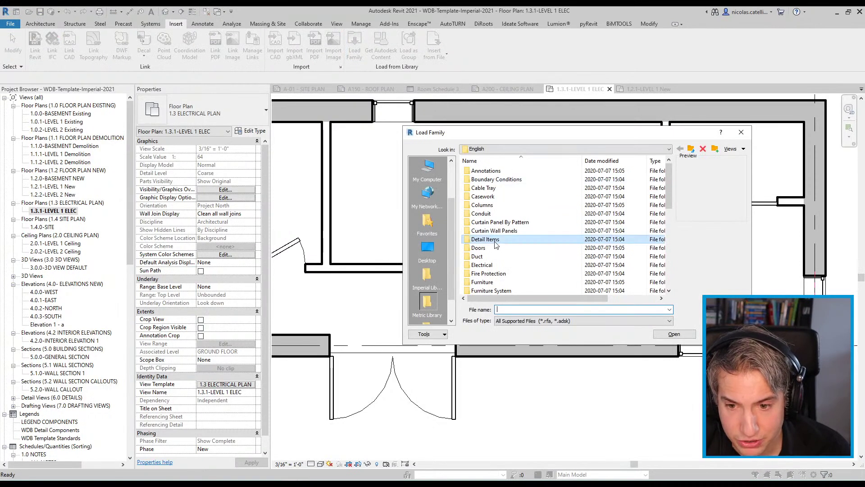
pyautogui.doubleClick(482, 265)
pyautogui.doubleClick(477, 171)
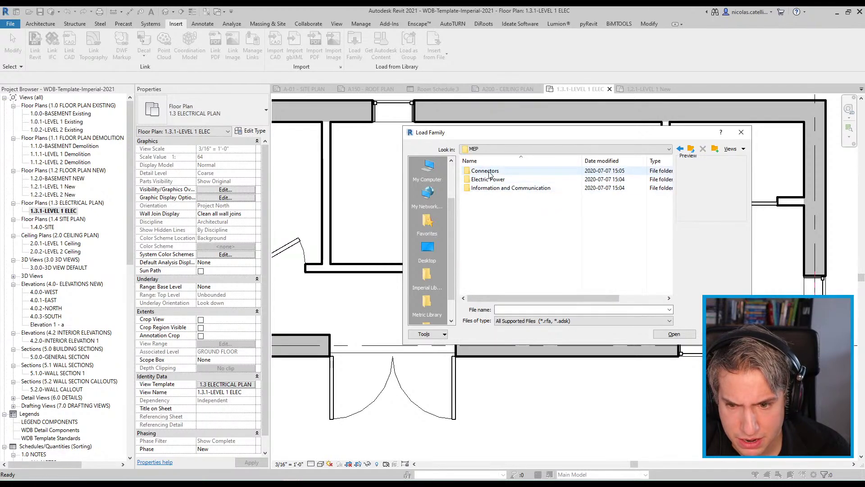
pyautogui.doubleClick(485, 171)
pyautogui.click(494, 173)
pyautogui.click(500, 188)
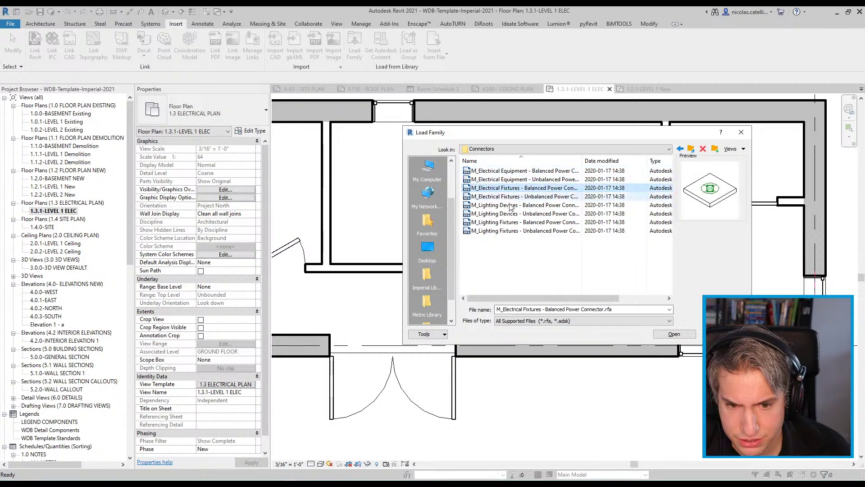
# - Preview the receptacle and switch families in the Electric Power > Terminals library folder, including M_Duplex Receptacle, and leave the Load Family dialog
pyautogui.click(691, 148)
pyautogui.doubleClick(495, 180)
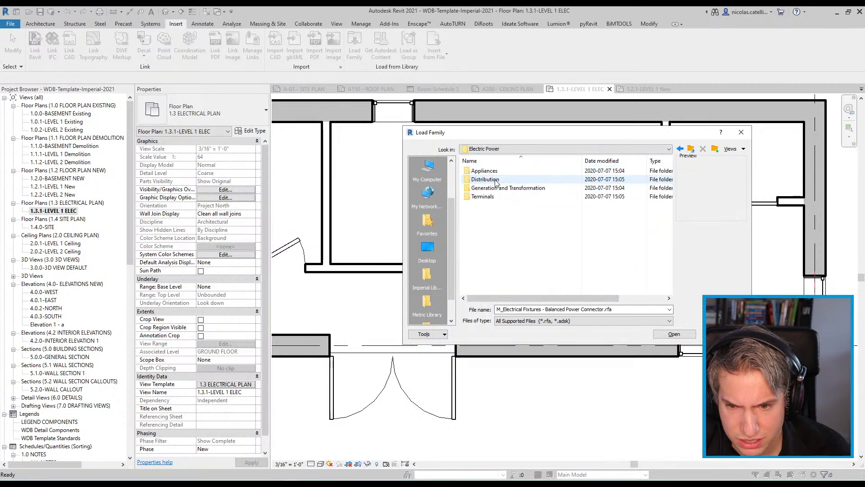
pyautogui.doubleClick(486, 197)
pyautogui.click(494, 180)
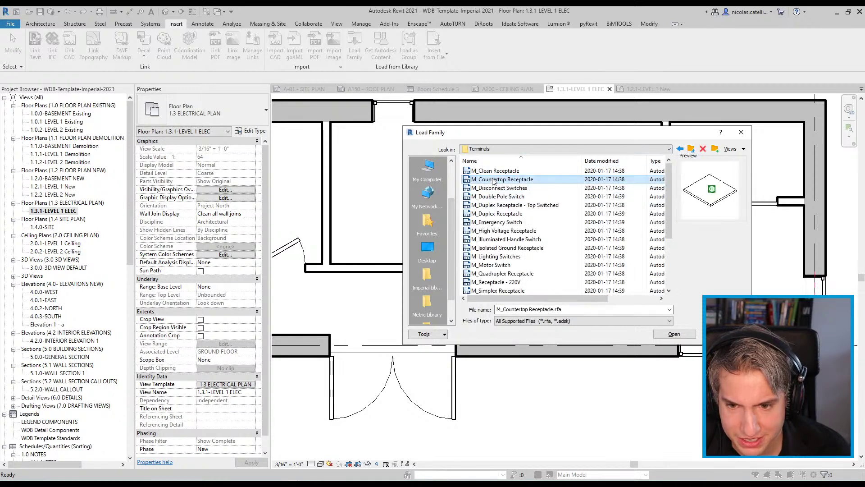
pyautogui.click(495, 196)
pyautogui.click(497, 214)
pyautogui.click(501, 240)
pyautogui.scroll(-2, 509, 268)
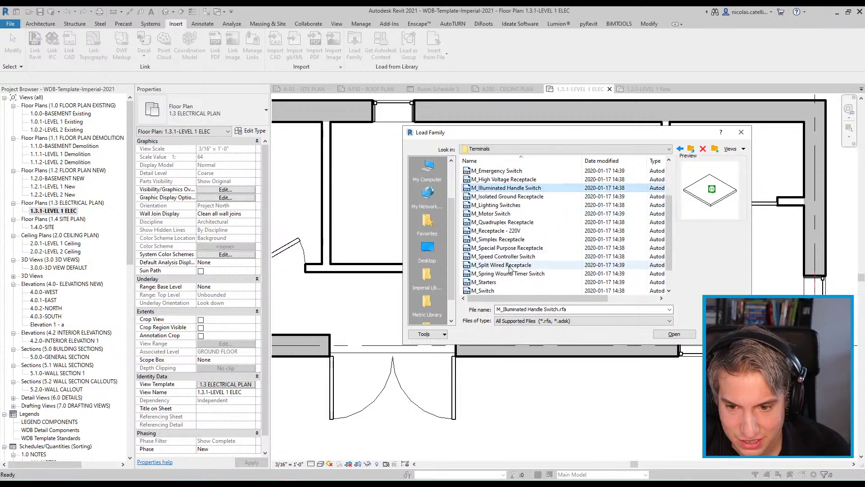
pyautogui.click(501, 230)
pyautogui.click(496, 213)
pyautogui.click(503, 222)
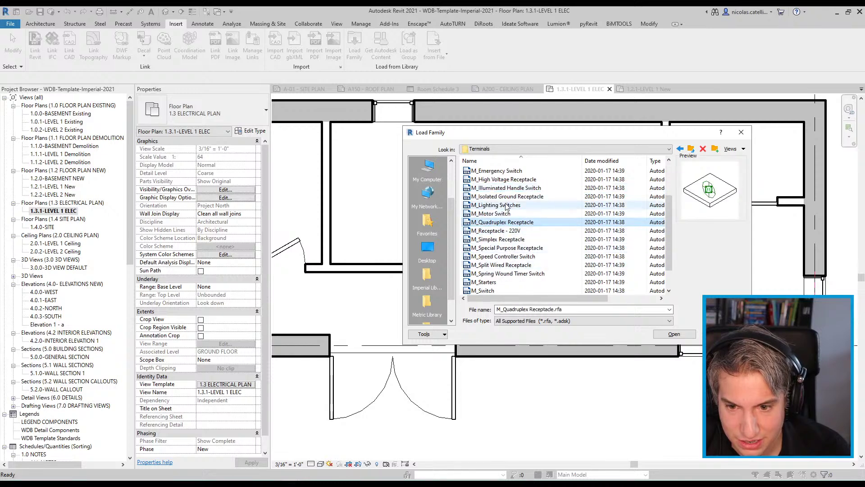
pyautogui.click(507, 205)
pyautogui.click(500, 240)
pyautogui.click(501, 265)
pyautogui.scroll(-1, 500, 265)
pyautogui.click(494, 265)
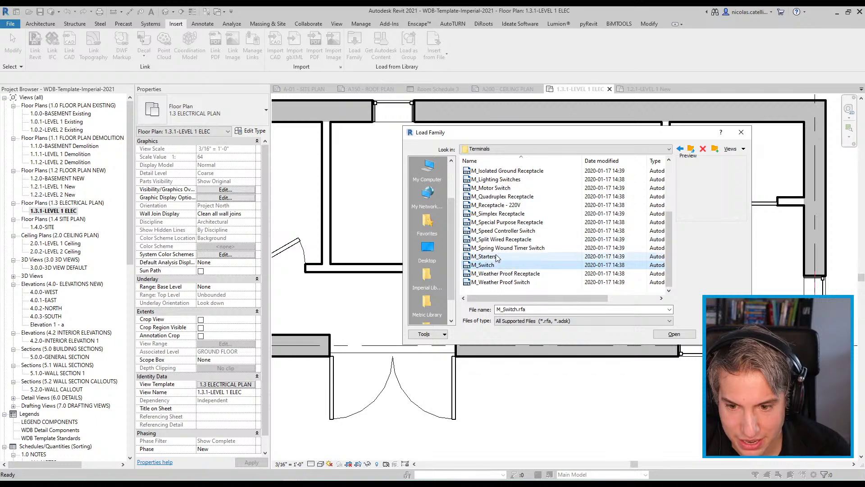
pyautogui.click(497, 257)
pyautogui.click(501, 273)
pyautogui.click(500, 282)
pyautogui.click(513, 248)
pyautogui.click(512, 239)
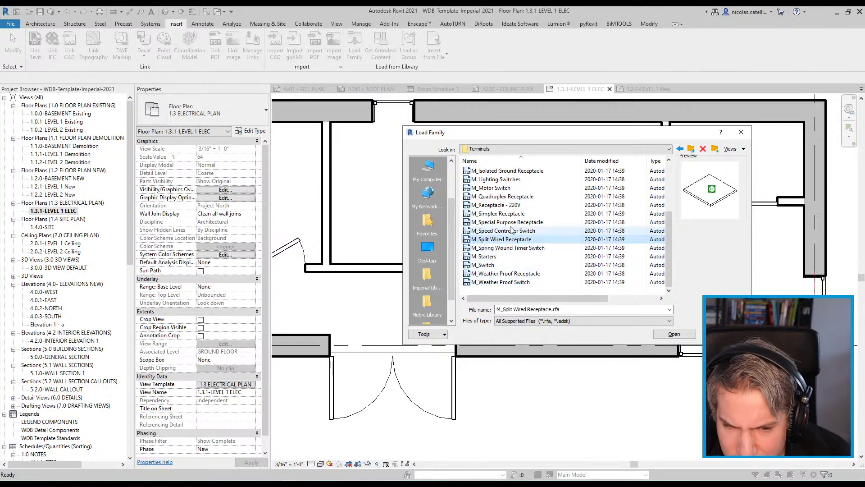
pyautogui.click(509, 222)
pyautogui.click(505, 197)
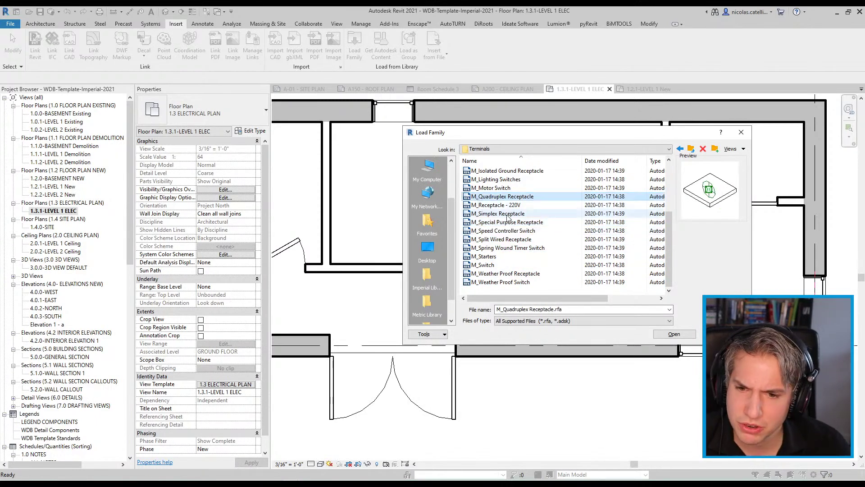
pyautogui.scroll(3, 510, 218)
pyautogui.click(510, 215)
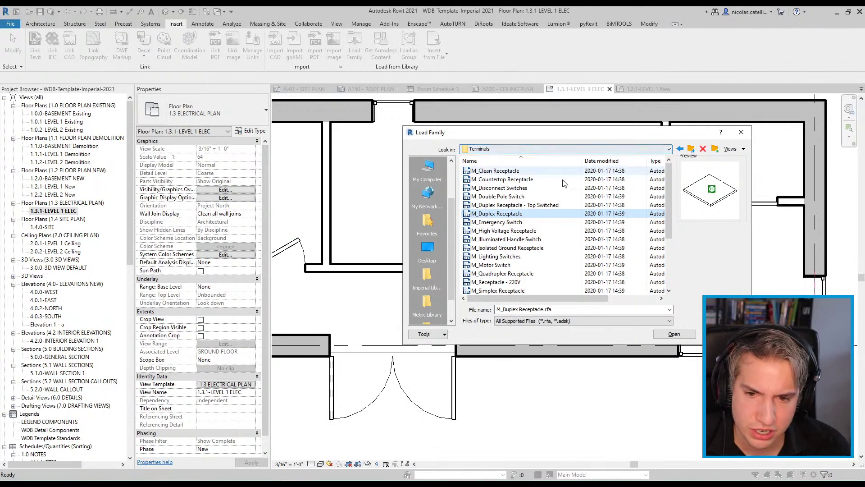
pyautogui.press('Return')
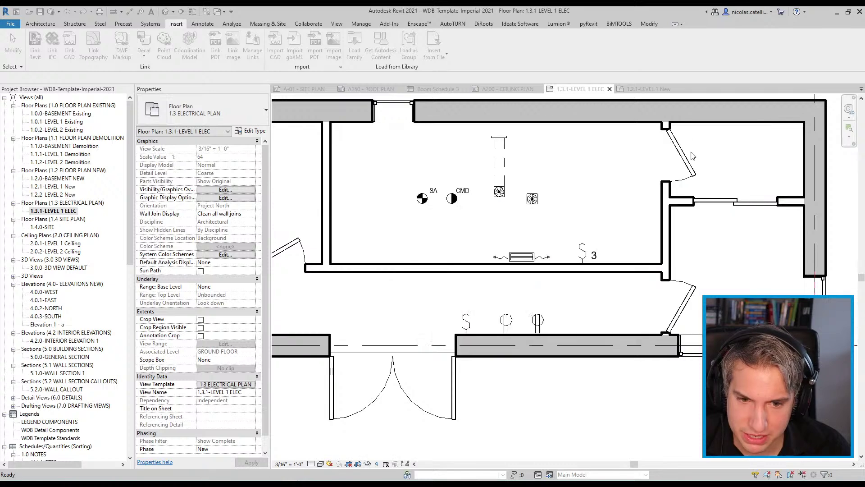
# - Inspect the duplex outlet beside the switch on the wall near the double door, and clear the selection
pyautogui.click(480, 336)
pyautogui.press('Escape')
pyautogui.scroll(4, 505, 307)
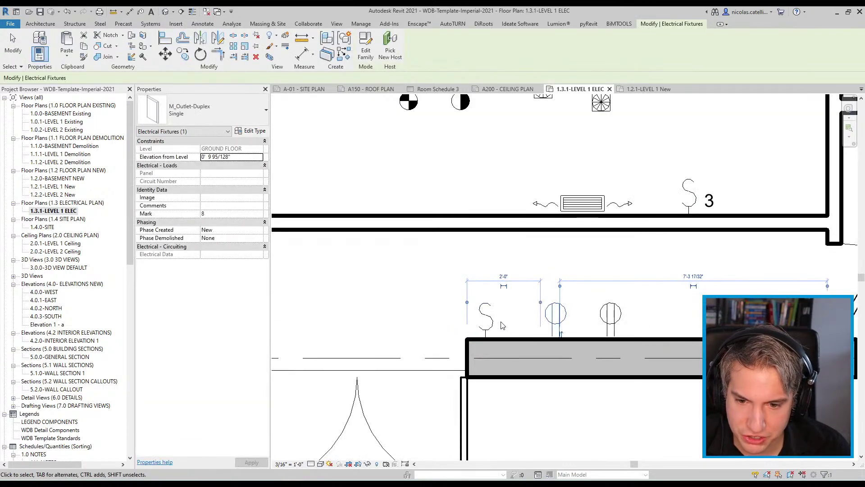
pyautogui.scroll(-3, 537, 325)
pyautogui.press('Escape')
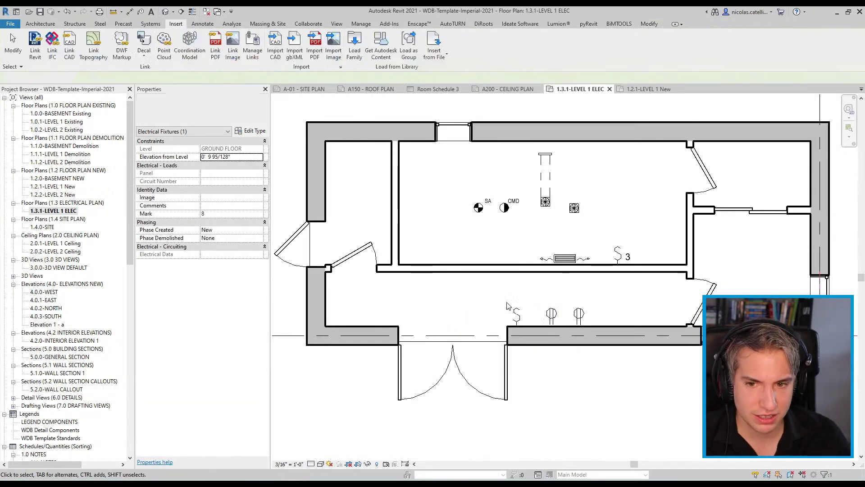
# - Inspect the CMD, SA smoke alarm and exhaust fan detail items in the main room and clear the selection
pyautogui.click(503, 208)
pyautogui.scroll(2, 504, 207)
pyautogui.click(436, 224)
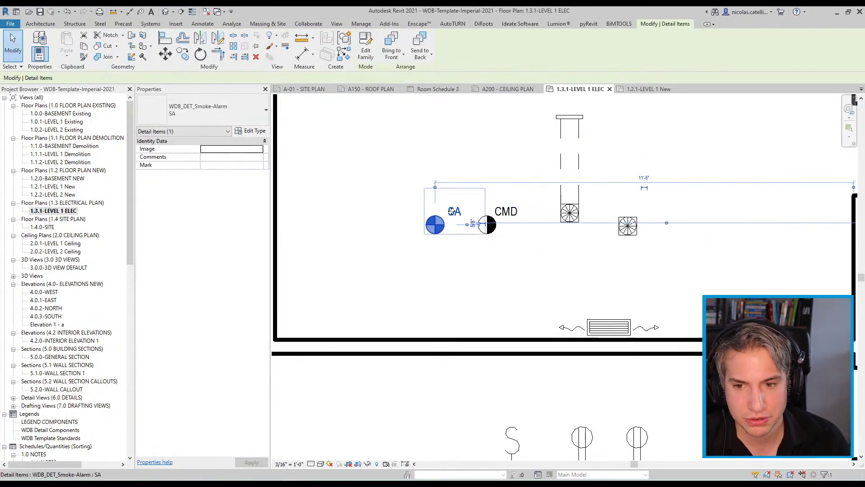
pyautogui.moveTo(413, 201); pyautogui.dragTo(454, 228, button='middle')
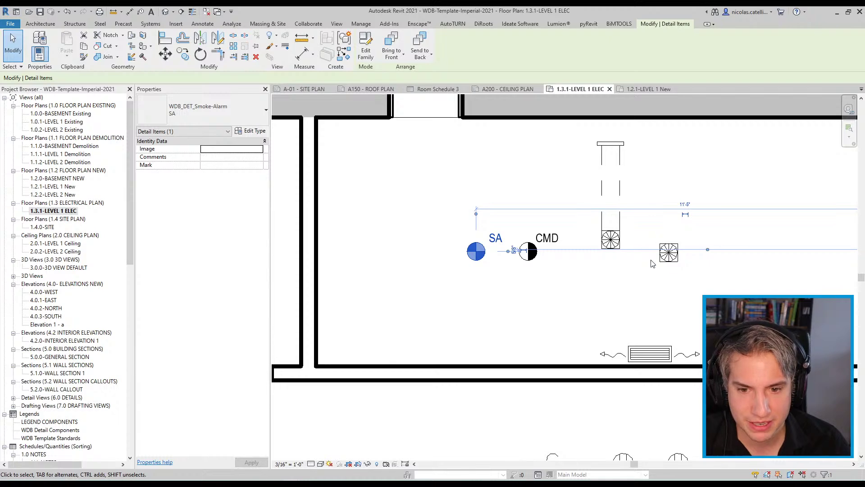
pyautogui.click(666, 256)
pyautogui.moveTo(656, 263); pyautogui.dragTo(541, 275, button='middle')
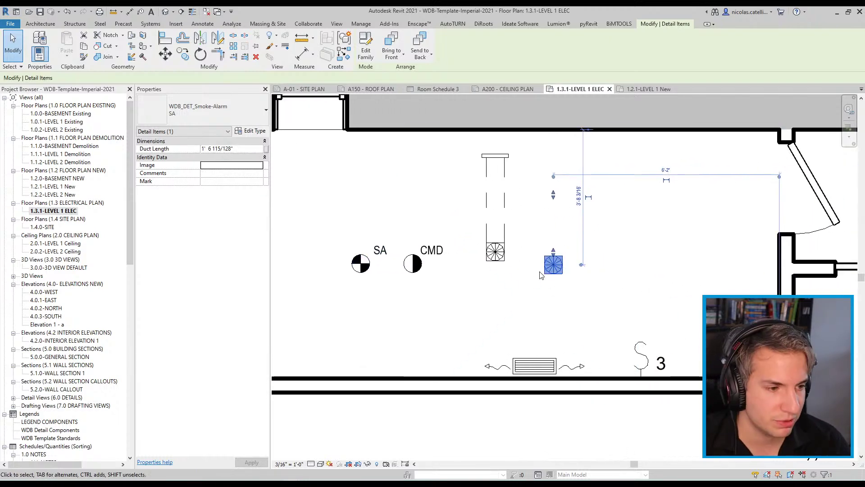
pyautogui.scroll(-3, 541, 275)
pyautogui.press('Escape')
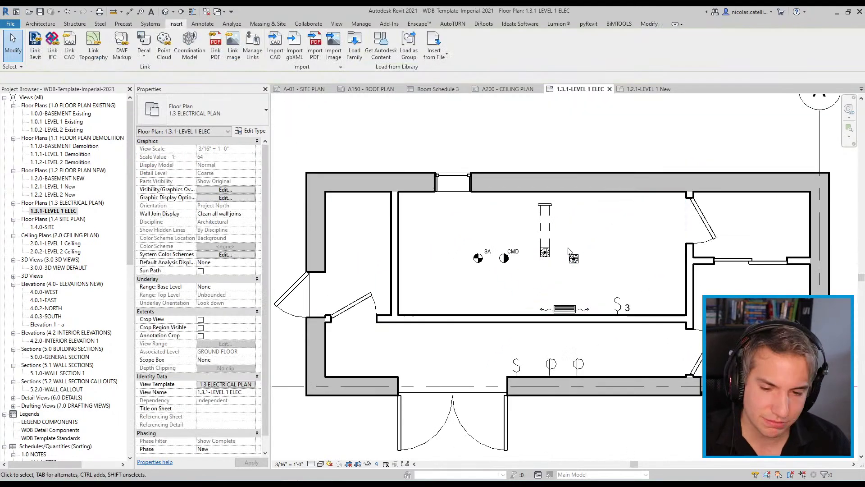
# - Switch to the RP-LIVE-003 presentation PDF, review the True North in Title Block slide, and return to Revit
pyautogui.click(261, 478)
pyautogui.scroll(-3, 378, 291)
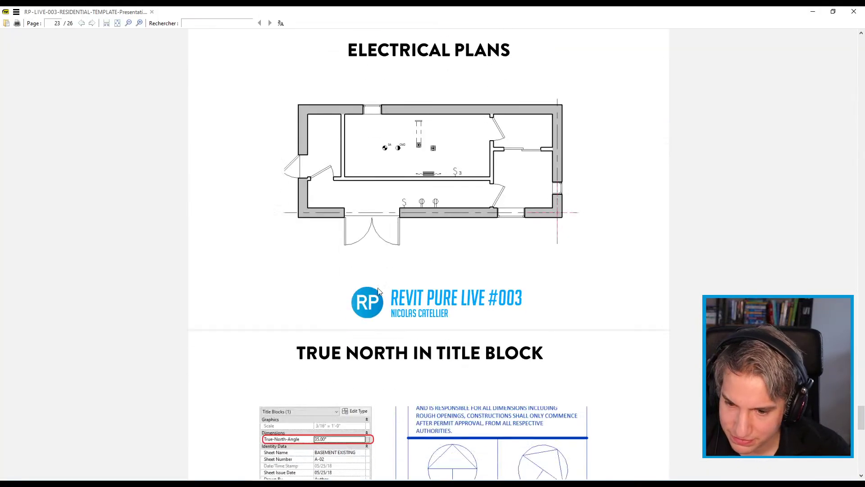
pyautogui.scroll(-10, 276, 354)
pyautogui.scroll(6, 251, 340)
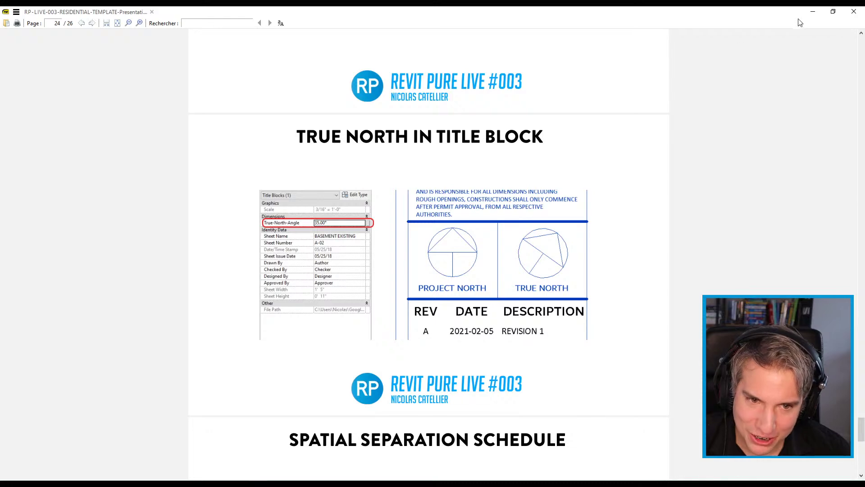
pyautogui.click(813, 12)
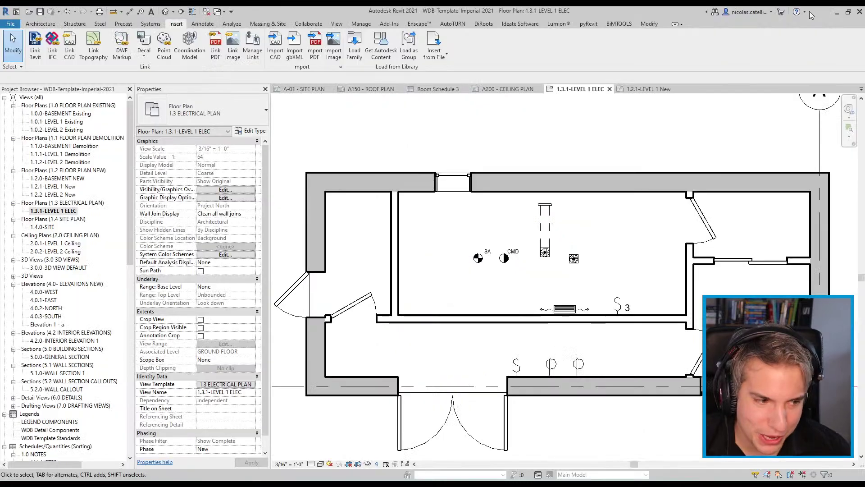
# - Open the A-01 - SITE PLAN sheet in the WDB-Template-Imperial-2021 project and locate the project and true north symbols in its title block
pyautogui.click(385, 91)
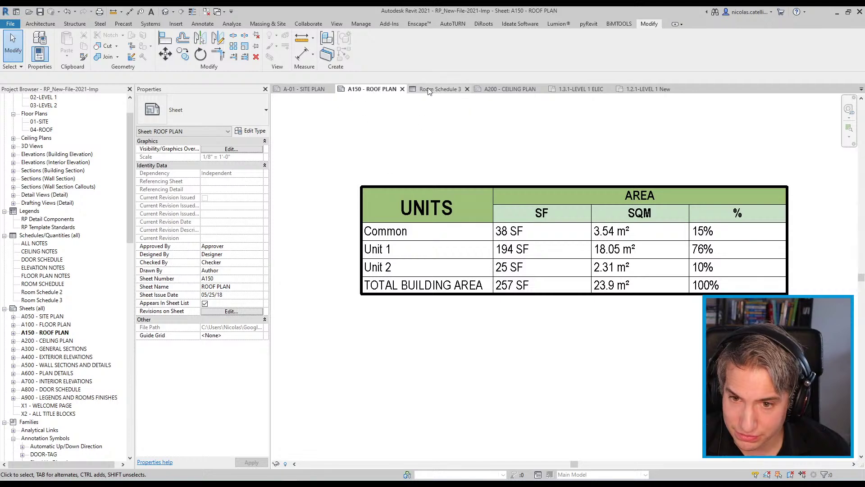
pyautogui.click(304, 89)
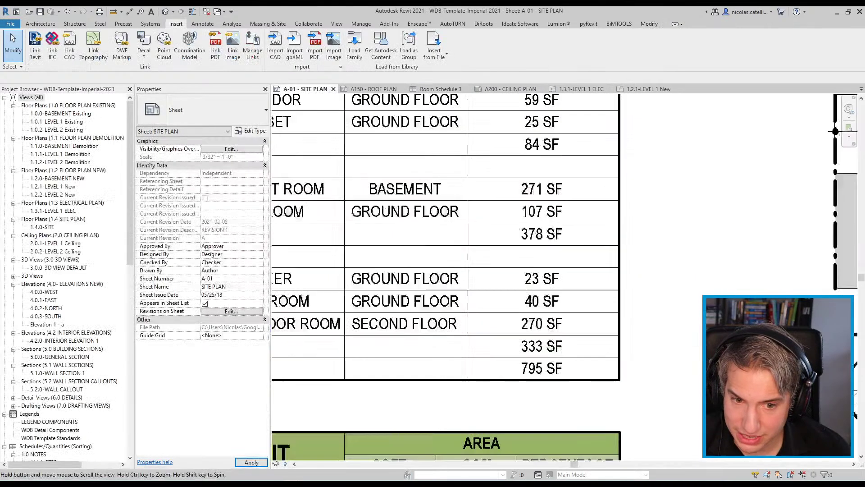
pyautogui.moveTo(736, 210); pyautogui.dragTo(545, 274, button='middle')
pyautogui.middleClick(540, 269)
pyautogui.middleClick(539, 269)
pyautogui.scroll(2, 847, 203)
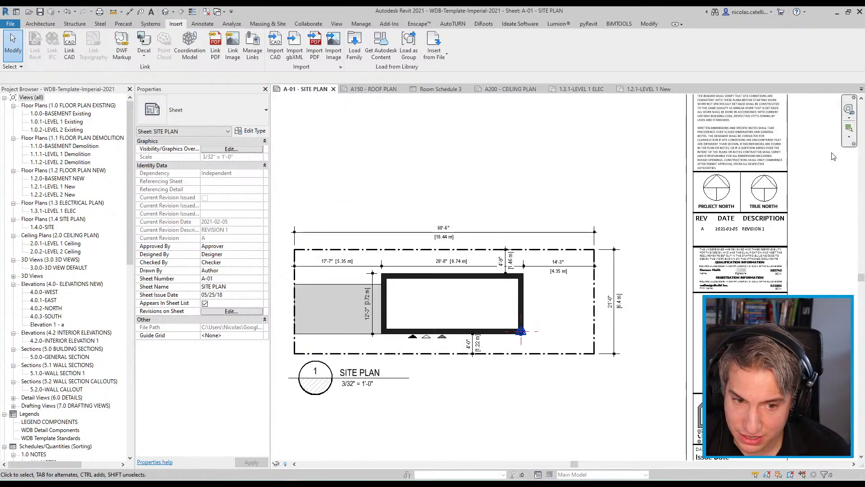
pyautogui.scroll(3, 833, 157)
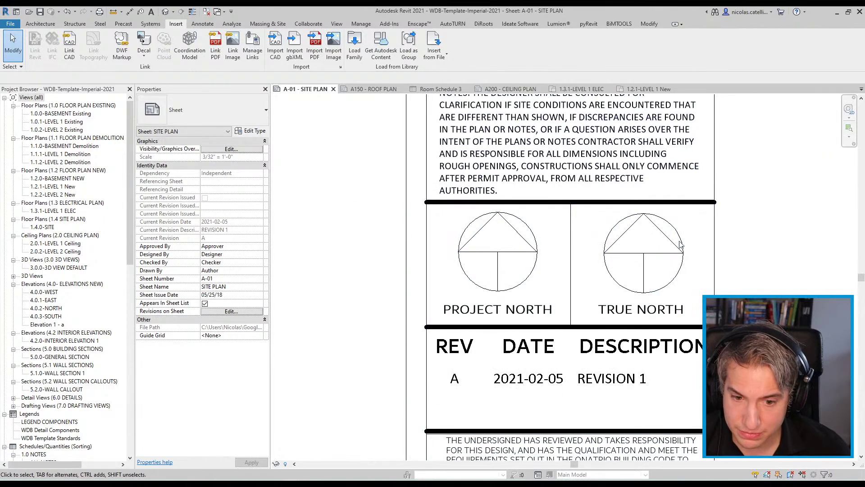
# - Set the A-01 title block's True-North-Angle to 35 degrees, and change it to 75 degrees to test the arrow's rotation
pyautogui.click(698, 202)
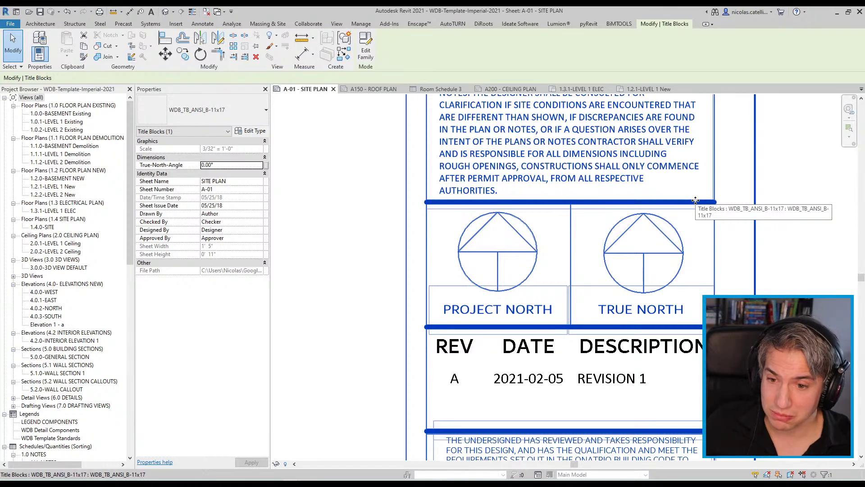
pyautogui.click(226, 165)
pyautogui.write('35')
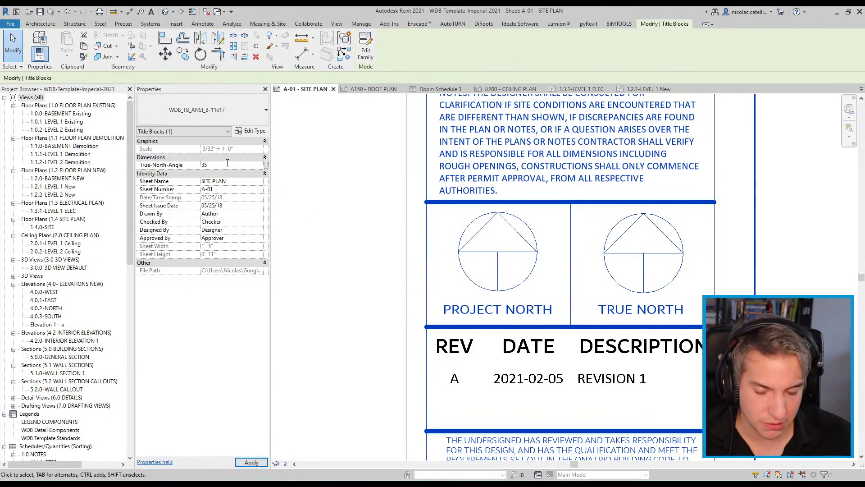
pyautogui.press('Return')
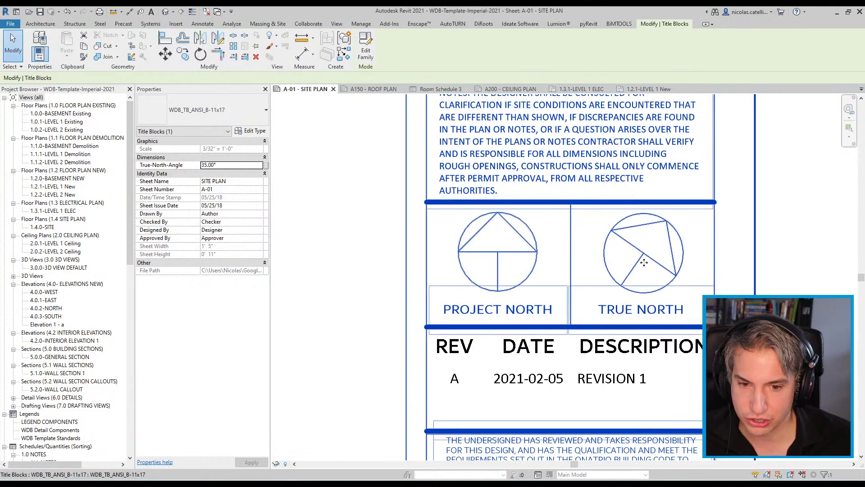
pyautogui.click(246, 165)
pyautogui.write('75')
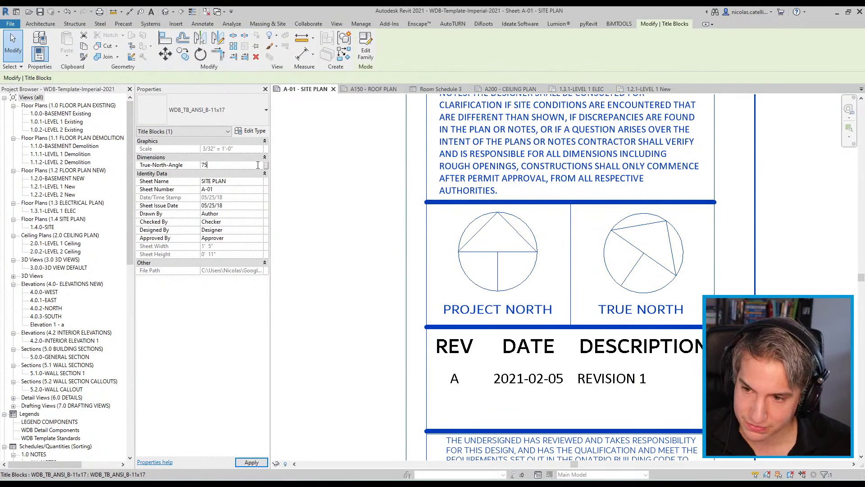
pyautogui.press('Return')
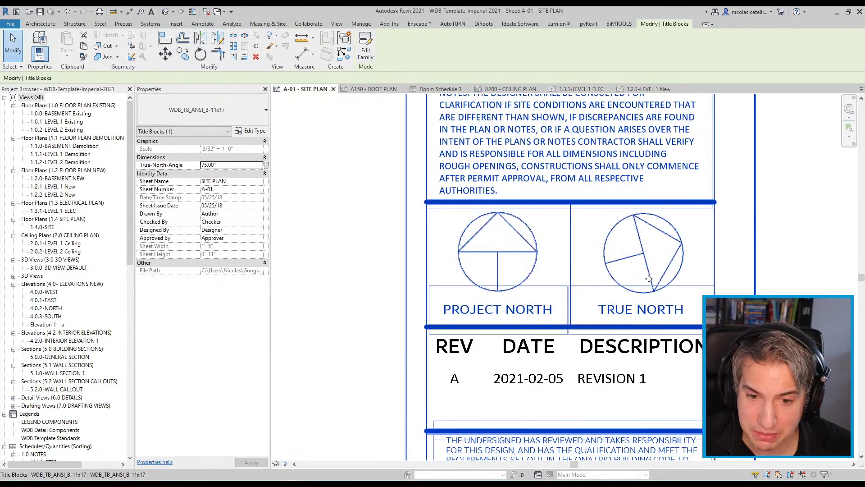
# - Open the WDB_TB_ANSI_B-11x17 title block family for editing and select its true north arrow
pyautogui.click(365, 49)
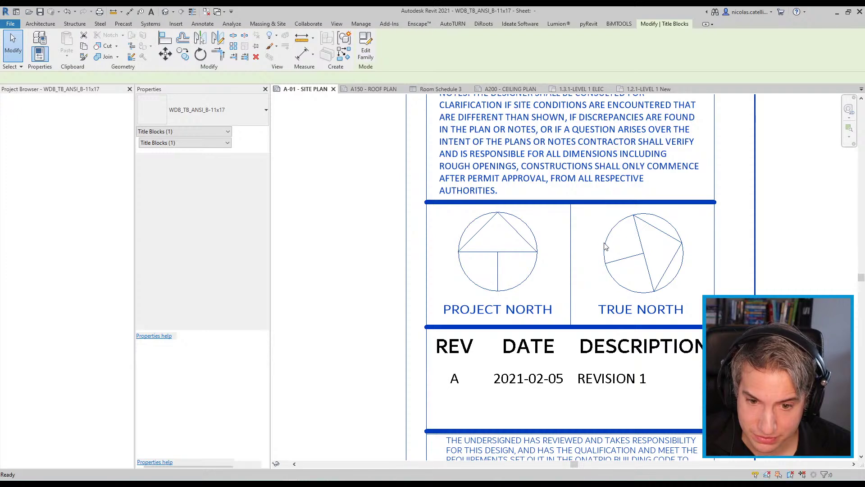
pyautogui.scroll(6, 788, 229)
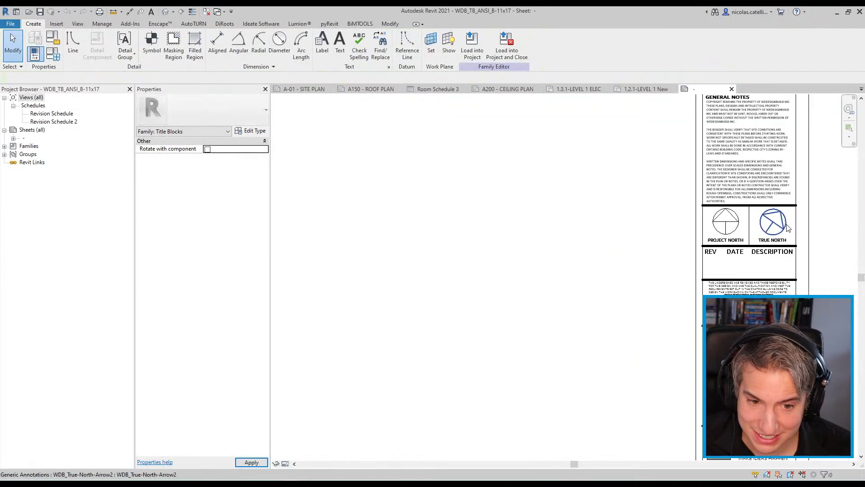
pyautogui.click(788, 229)
pyautogui.scroll(3, 788, 229)
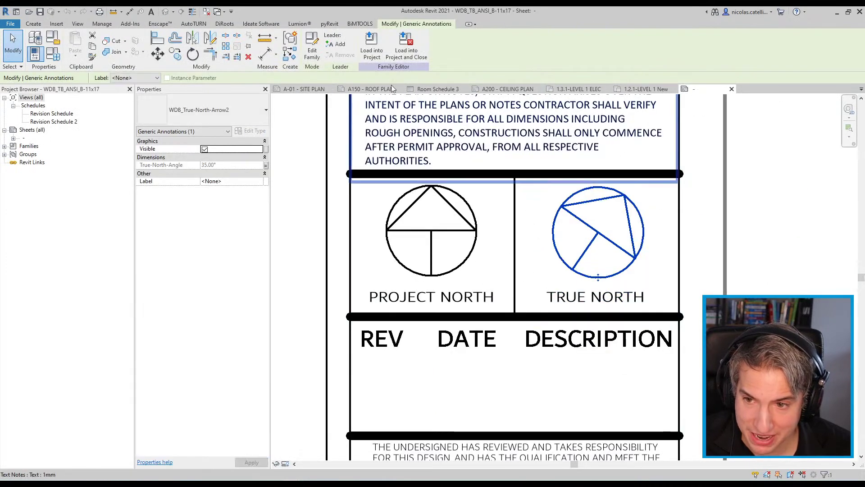
# - Open the nested WDB_True-North-Arrow2 family and inspect its WDB_North-Arrow1 symbol and vertical reference plane
pyautogui.click(309, 61)
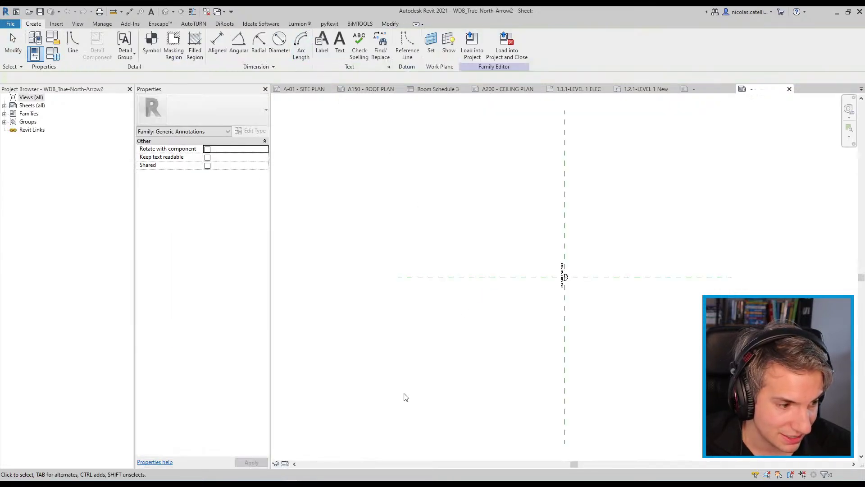
pyautogui.scroll(5, 564, 278)
pyautogui.scroll(5, 580, 279)
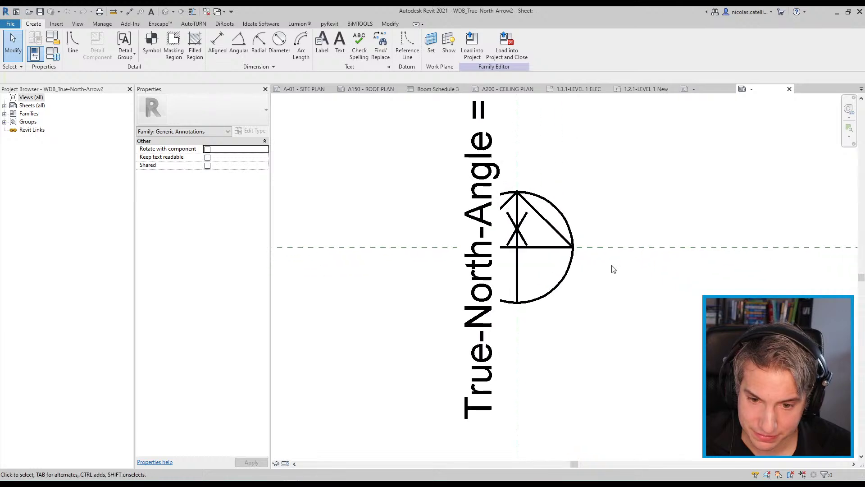
pyautogui.click(559, 274)
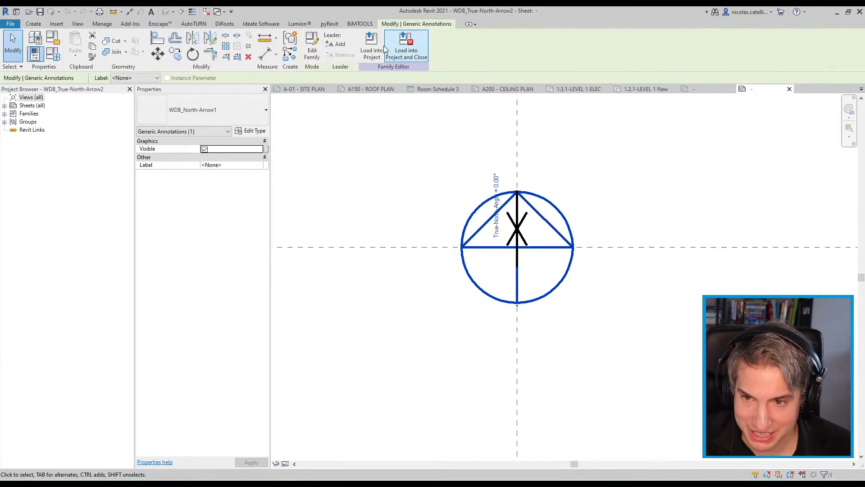
pyautogui.click(661, 179)
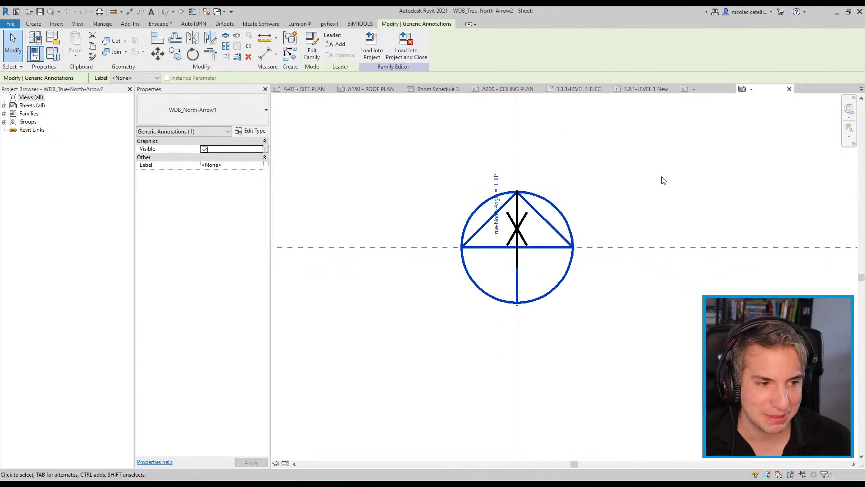
pyautogui.click(518, 160)
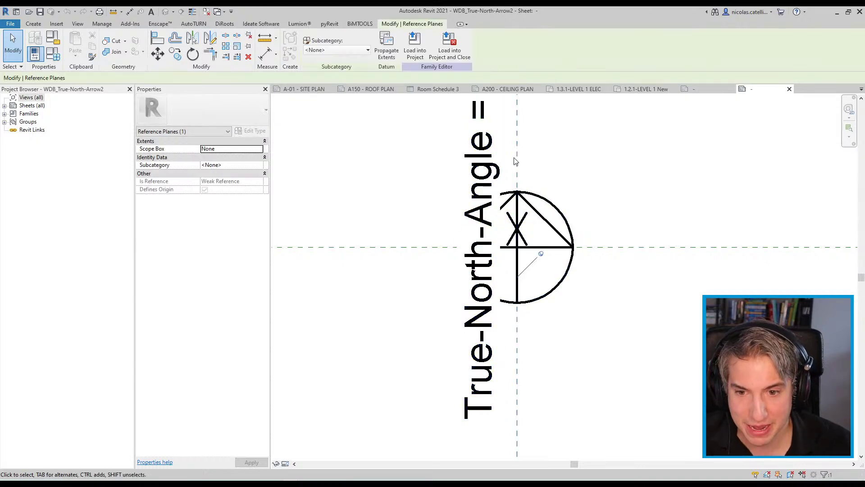
# - Close the true north arrow and title block families and return to the A-01 - SITE PLAN sheet
pyautogui.click(790, 88)
pyautogui.click(450, 252)
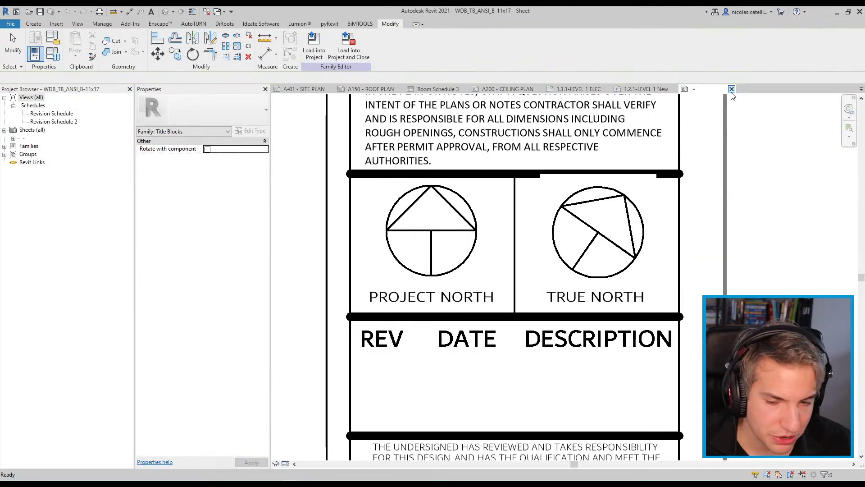
pyautogui.click(731, 89)
pyautogui.click(453, 255)
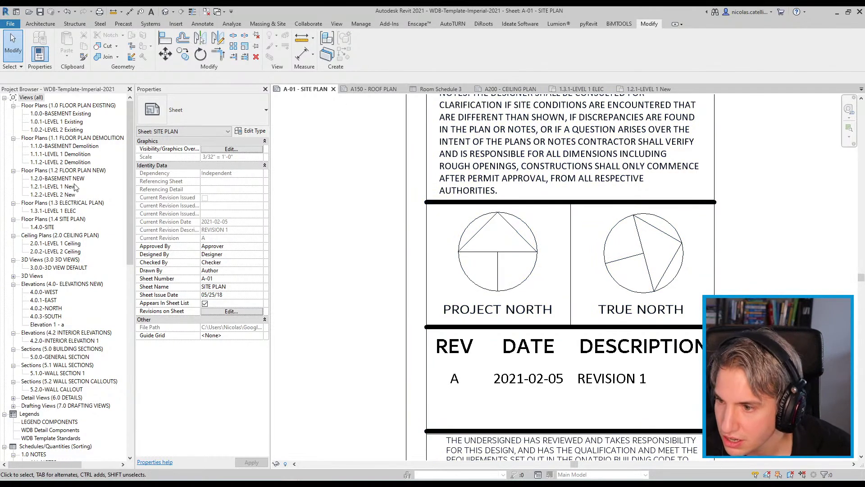
# - Open the 1.3.1-LEVEL 1 ELEC floor plan and review the model categories in its visibility/graphic overrides
pyautogui.doubleClick(53, 210)
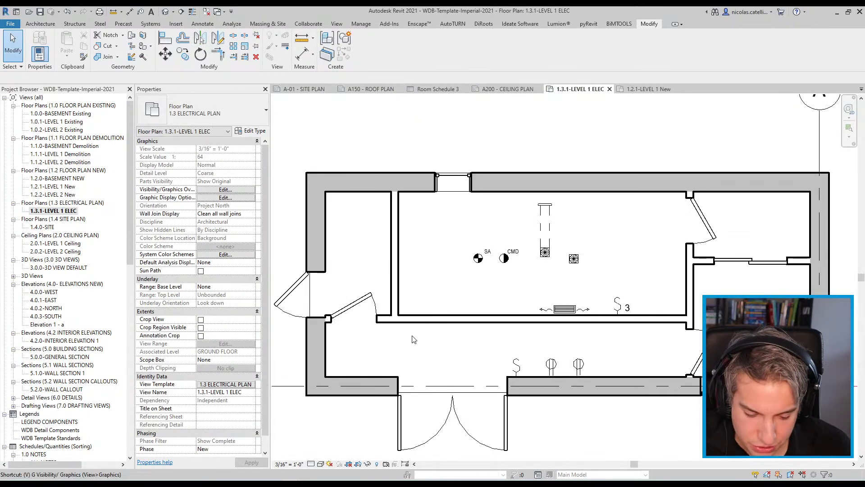
pyautogui.press('v')
pyautogui.press('v')
pyautogui.scroll(-5, 420, 226)
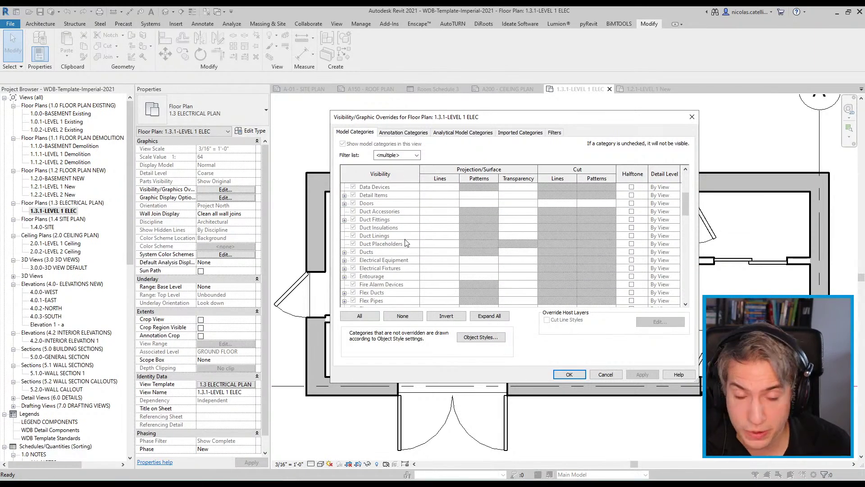
pyautogui.press('Escape')
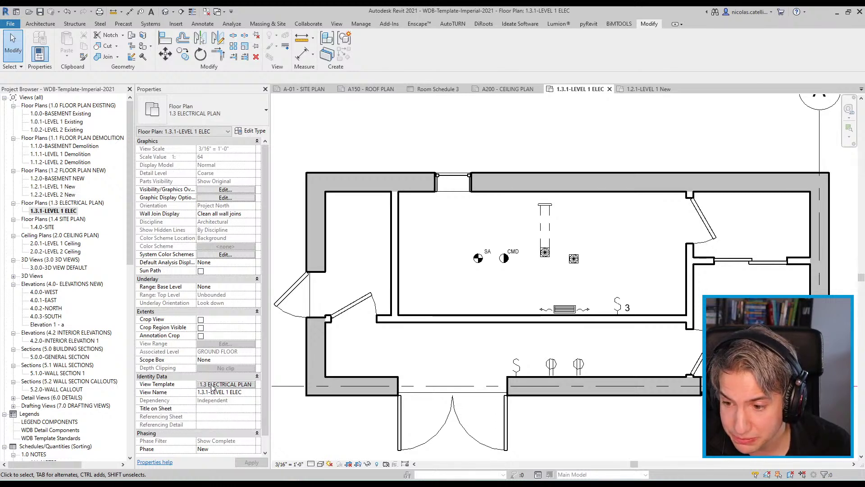
# - Review the model category overrides of the 1.3 ELECTRICAL PLAN view template, including Electrical Equipment, and close it without changes
pyautogui.click(212, 386)
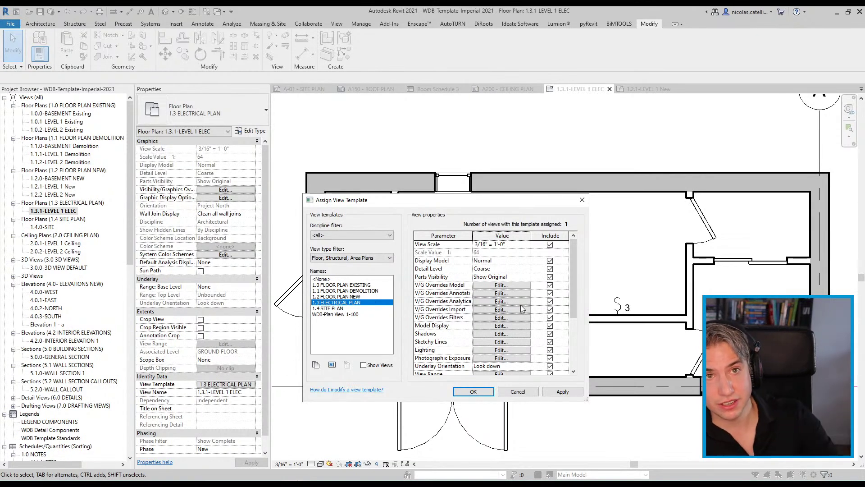
pyautogui.click(488, 285)
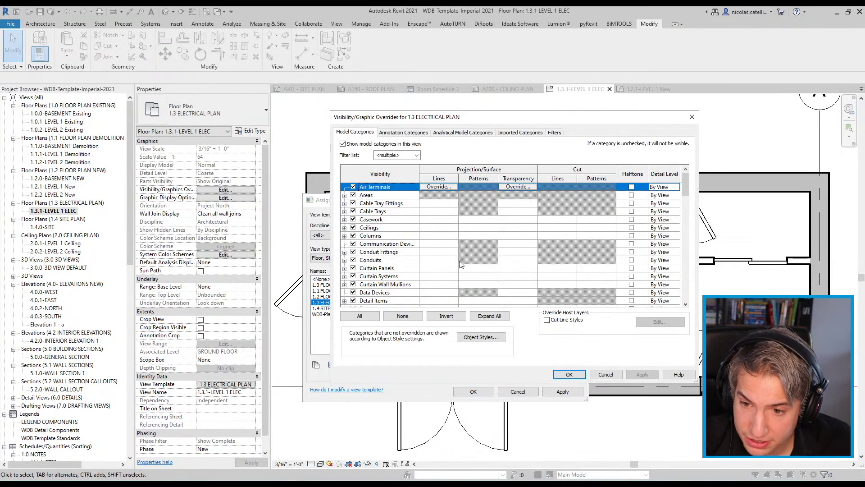
pyautogui.click(460, 264)
pyautogui.scroll(-3, 461, 263)
pyautogui.click(401, 271)
pyautogui.scroll(-1, 380, 276)
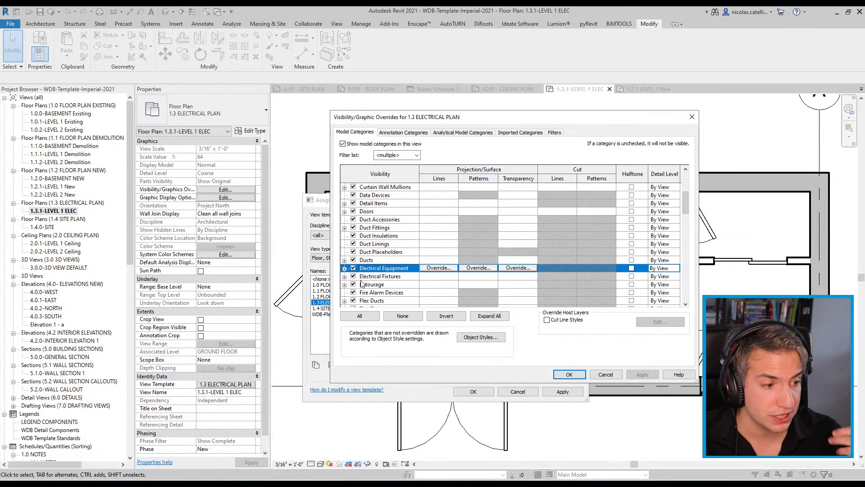
pyautogui.click(693, 117)
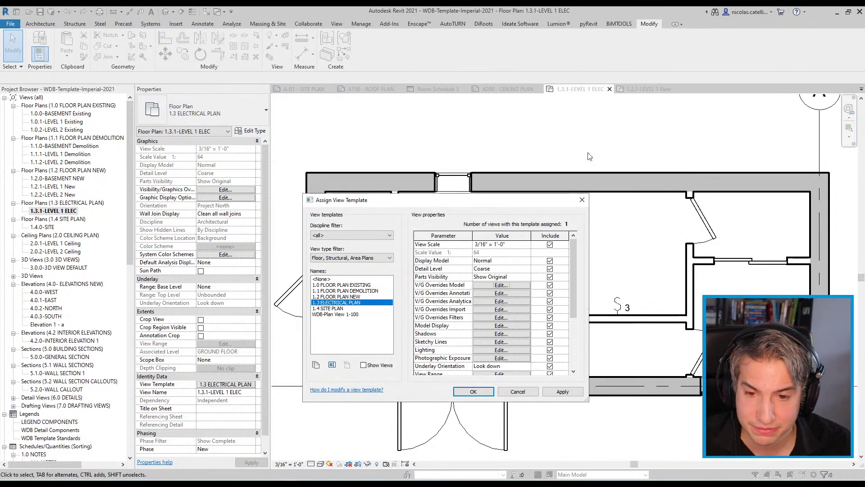
pyautogui.click(582, 200)
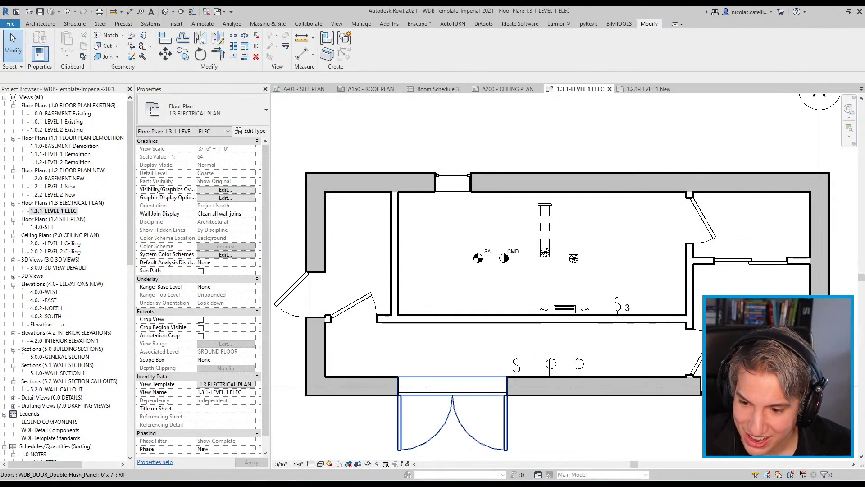
# - Switch to the RP-LIVE-003 presentation PDF and review the Spatial Separation Schedule slide at a larger zoom
pyautogui.hotkey('alt', 'Tab')
pyautogui.scroll(-6, 259, 345)
pyautogui.scroll(-3, 259, 345)
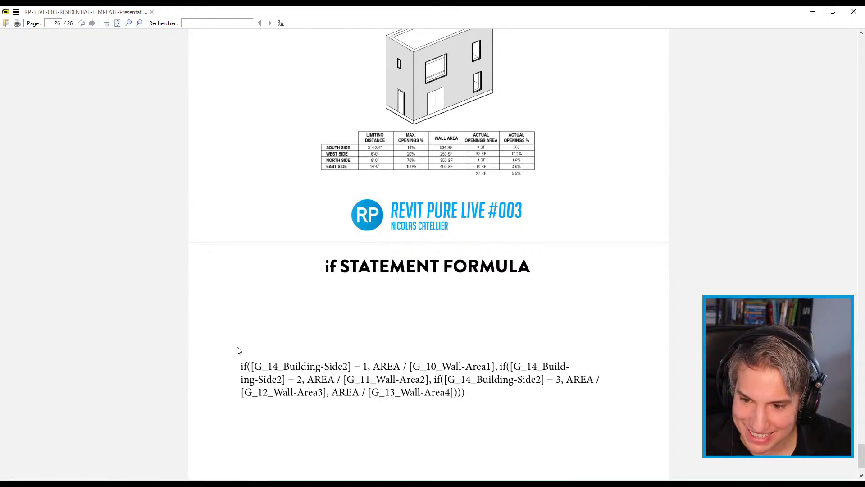
pyautogui.scroll(3, 236, 354)
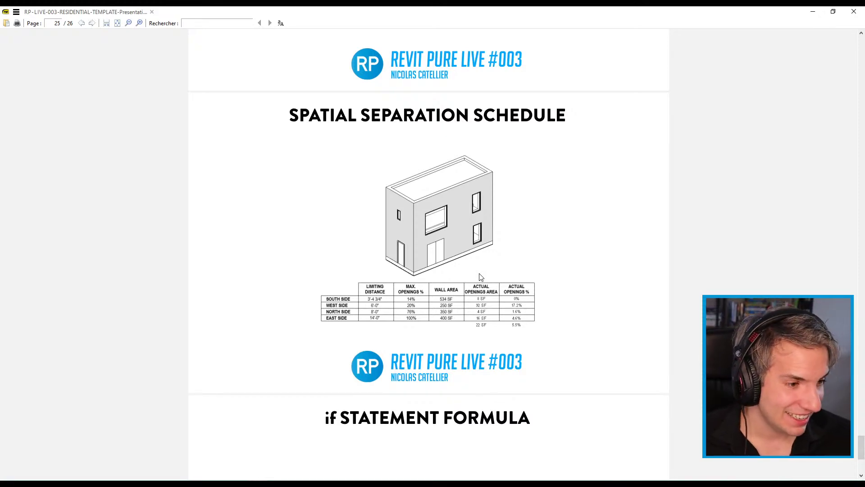
pyautogui.click(140, 23)
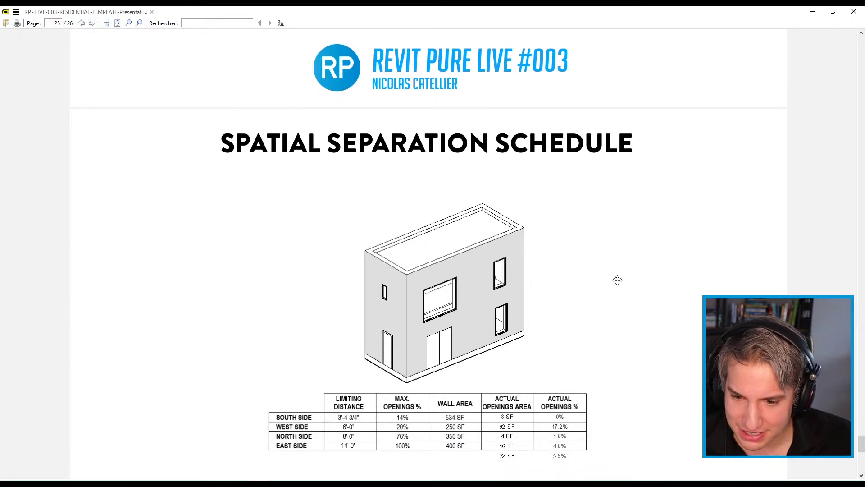
pyautogui.scroll(-3, 618, 280)
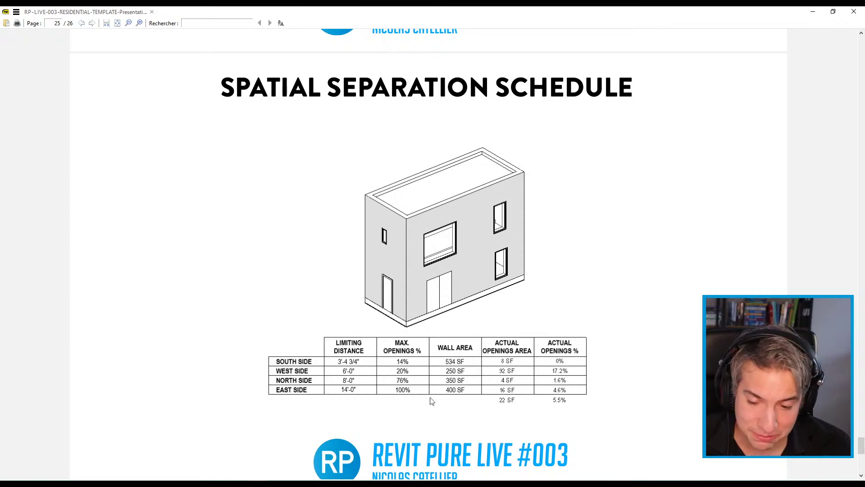
# - Return to Revit and open the A-10 - DOORS, WINDOWS AND ROOMS SCHEDULES sheet to examine its spatial separation schedule
pyautogui.moveTo(291, 484)
pyautogui.click(242, 451)
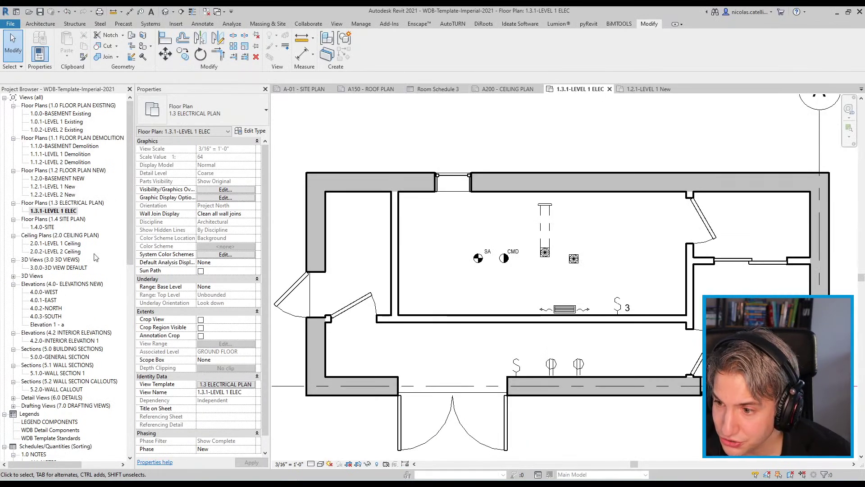
pyautogui.scroll(-14, 96, 257)
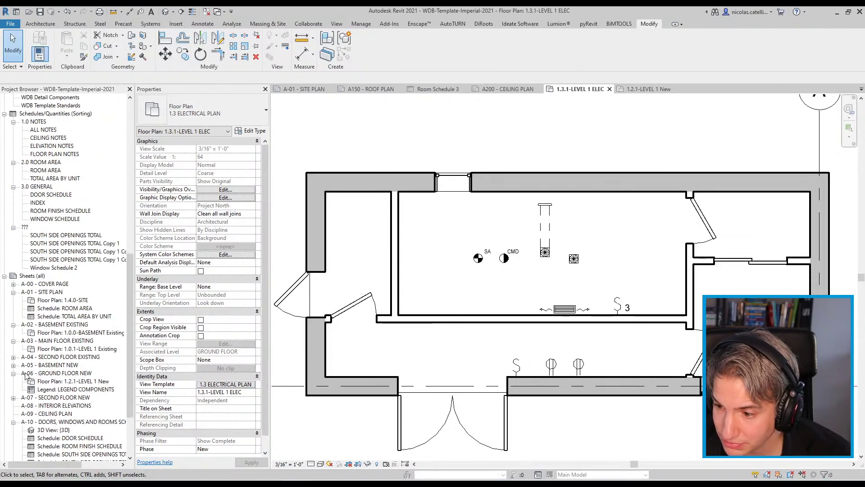
pyautogui.scroll(-2, 26, 373)
pyautogui.doubleClick(26, 368)
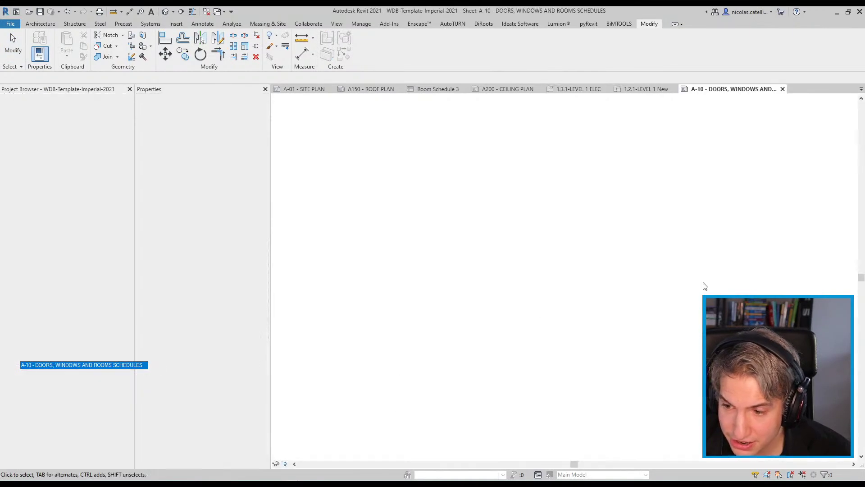
pyautogui.scroll(4, 395, 334)
pyautogui.scroll(-3, 408, 333)
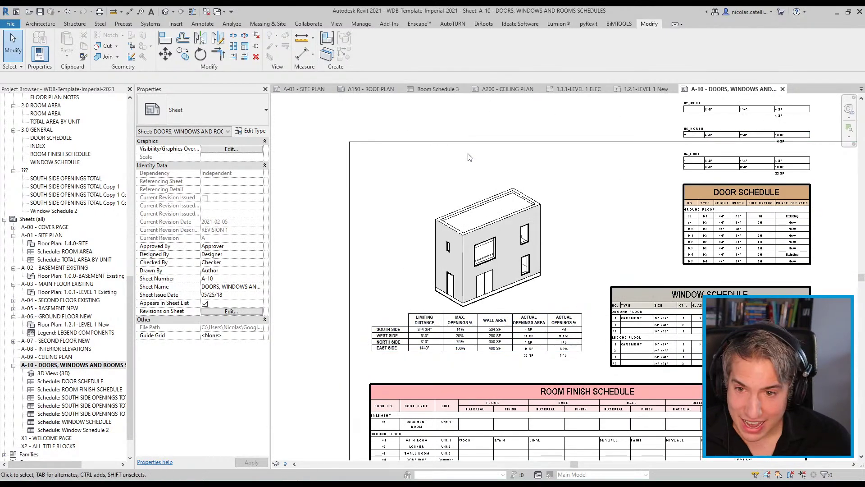
# - Open the shared parameters editor, load another shared parameter file from the Haroon folder and check its Rooms group
pyautogui.click(365, 25)
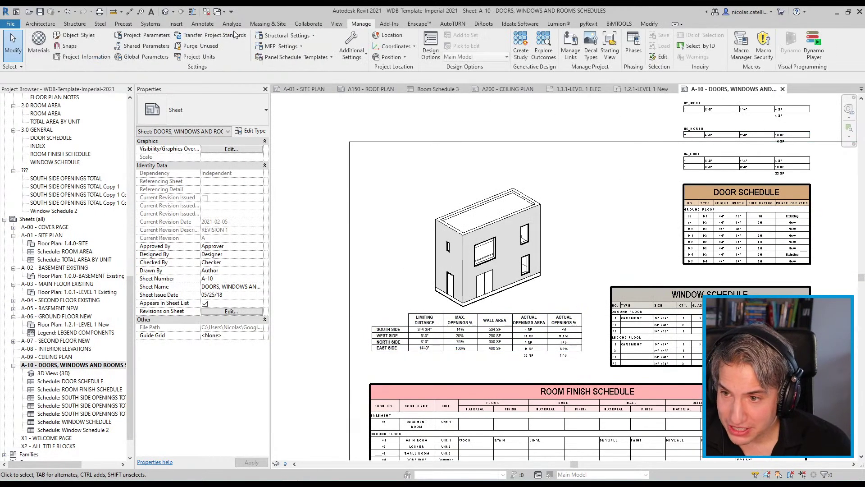
pyautogui.click(126, 45)
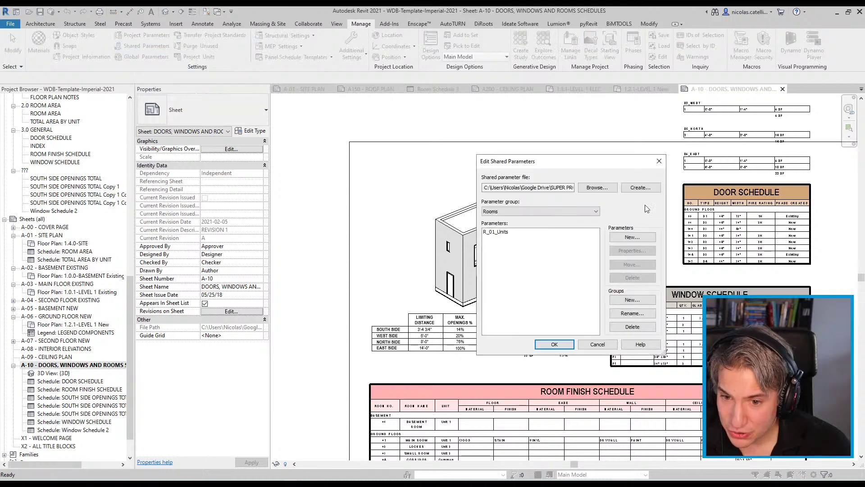
pyautogui.click(515, 210)
pyautogui.click(515, 220)
pyautogui.click(597, 188)
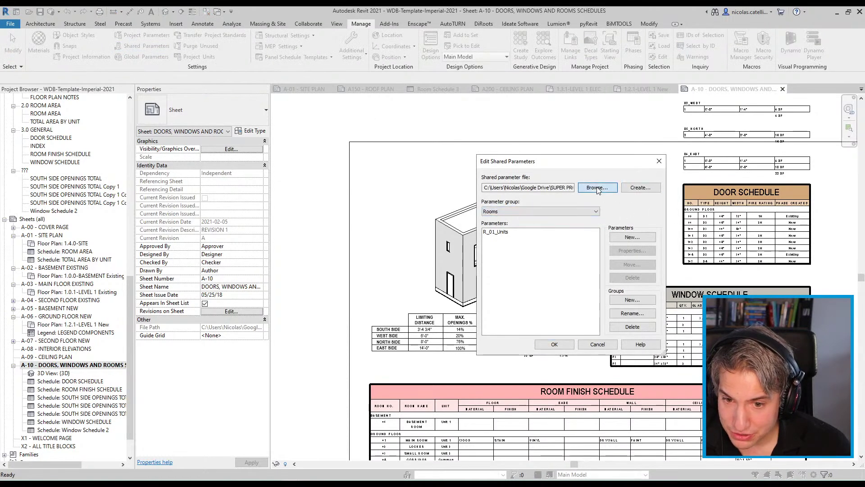
pyautogui.click(518, 131)
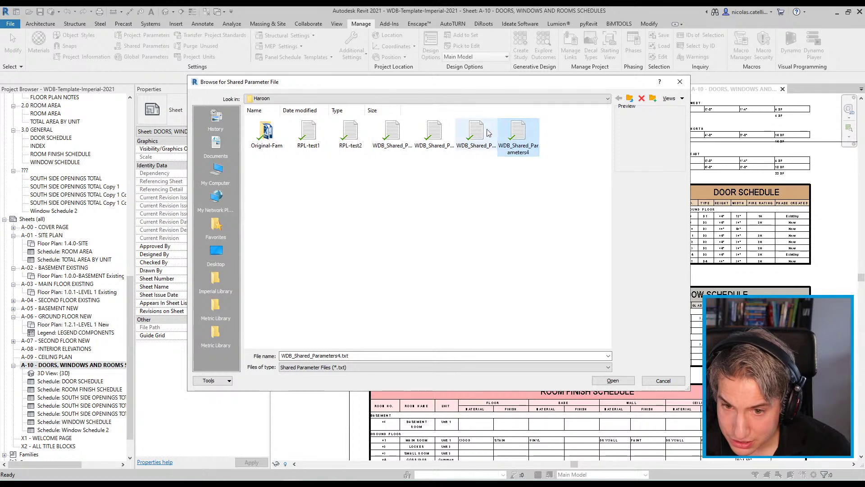
pyautogui.doubleClick(518, 131)
pyautogui.click(518, 211)
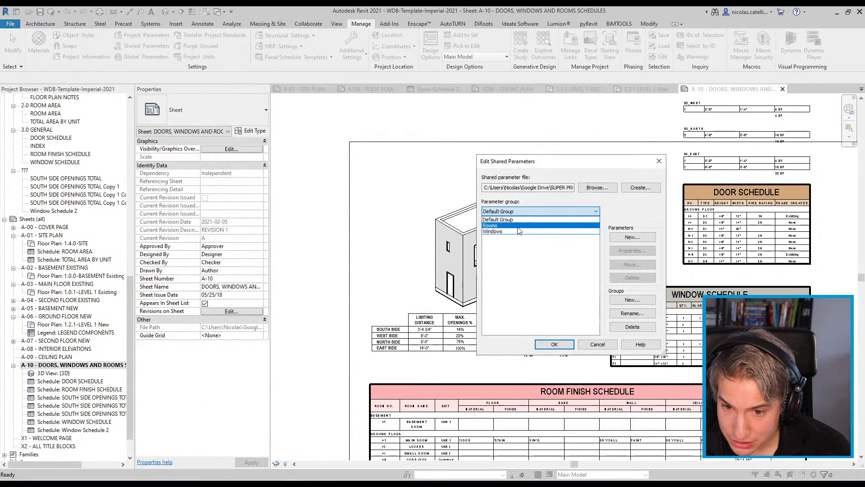
pyautogui.click(523, 219)
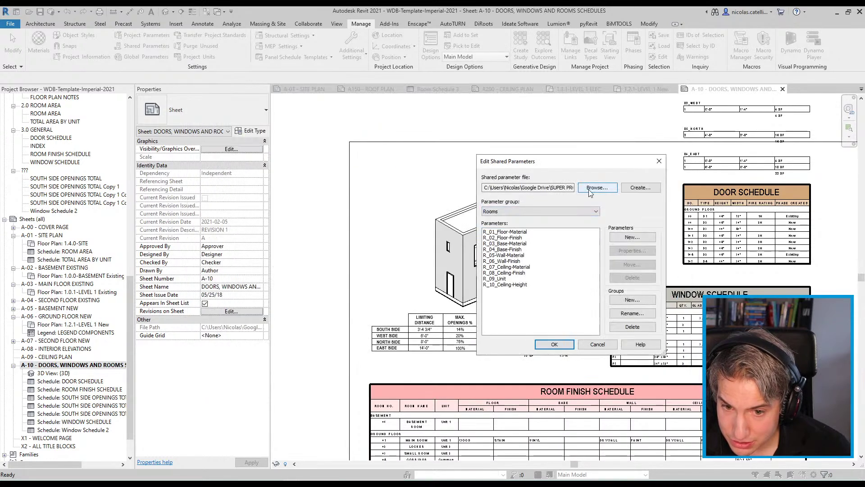
# - Load WDB_Shared_Parameters4.txt as the shared parameter file and check its available parameter groups
pyautogui.click(597, 188)
pyautogui.doubleClick(517, 135)
pyautogui.click(513, 210)
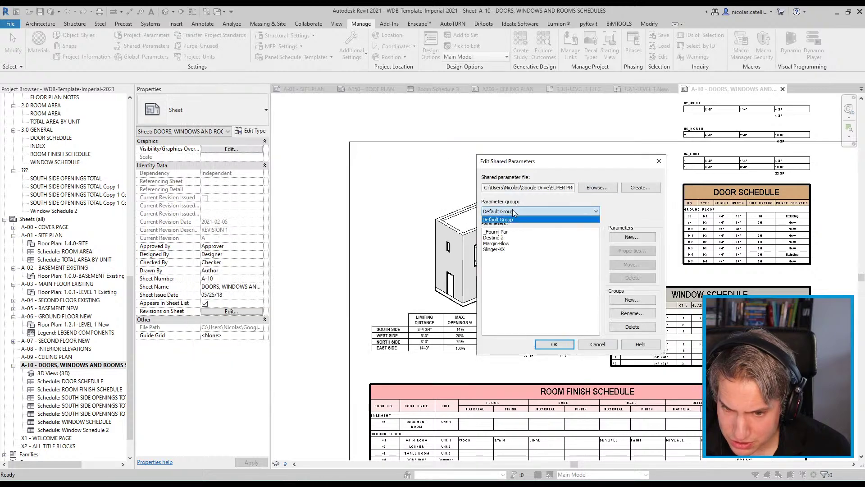
pyautogui.click(513, 210)
# - Load the WDB shared parameter file that contains the General group and display that group's parameters
pyautogui.click(581, 188)
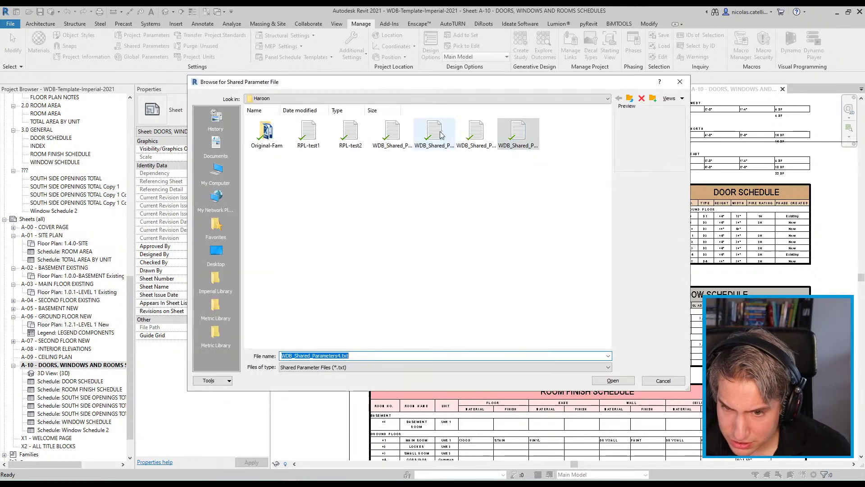
pyautogui.doubleClick(435, 134)
pyautogui.click(510, 213)
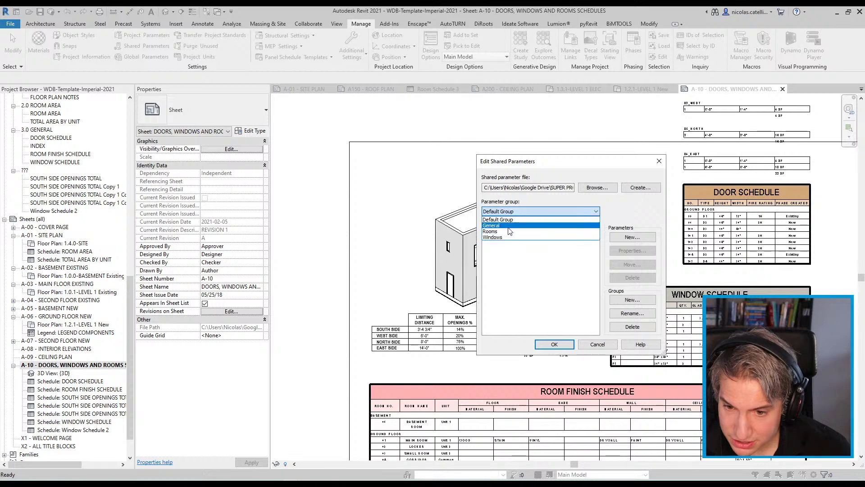
pyautogui.click(508, 226)
pyautogui.moveTo(556, 168); pyautogui.dragTo(424, 175)
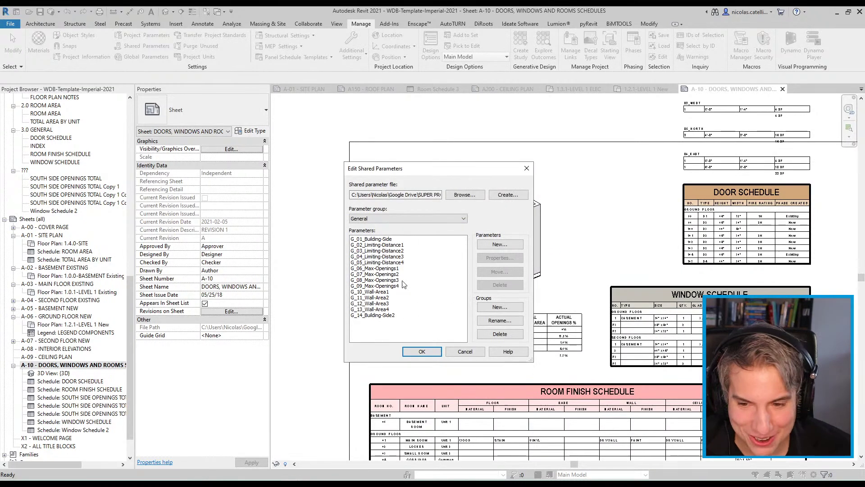
# - Review the limiting distance, max openings, wall area and building side parameters, and accept the shared parameter settings
pyautogui.click(387, 244)
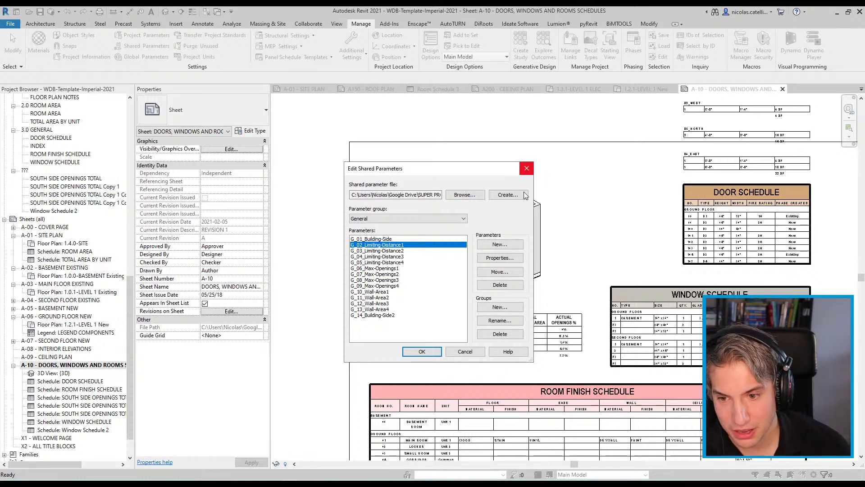
pyautogui.keyDown('shift'); pyautogui.click(377, 309); pyautogui.keyUp('shift')
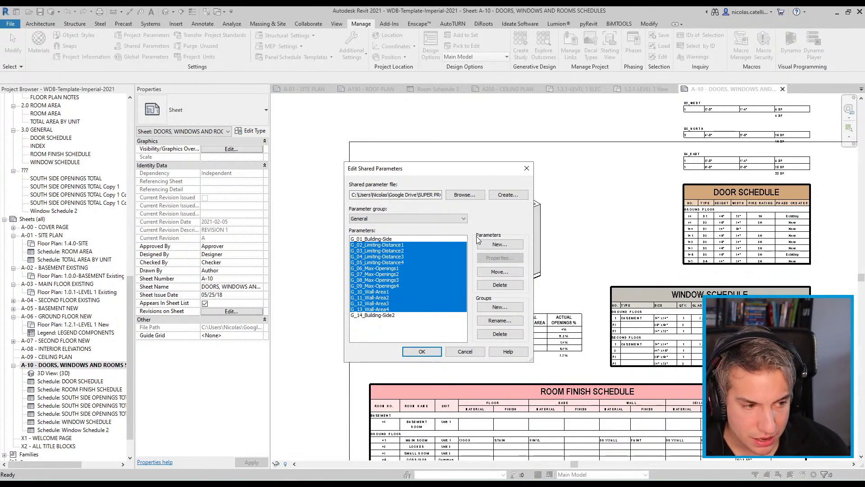
pyautogui.click(379, 239)
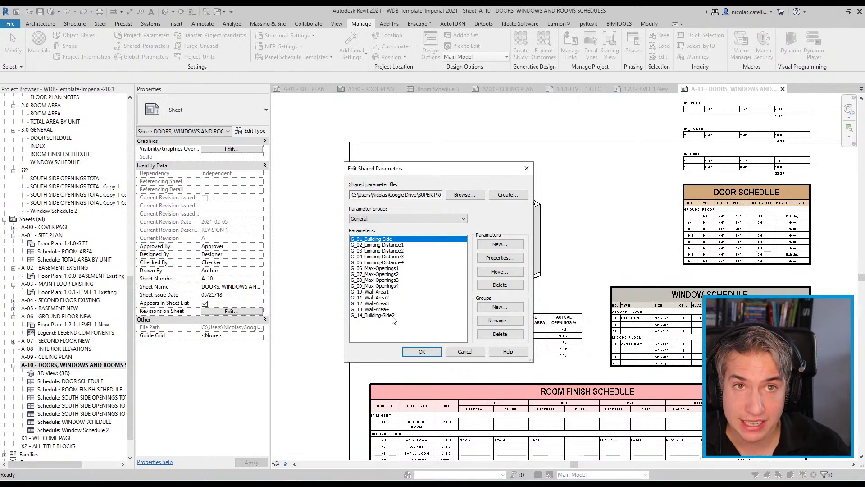
pyautogui.click(422, 351)
# - Activate the 3D view on the sheet, inspect the south wall windows' G_01_Building-Side and G_14_Building-Side2 values, and deactivate the view
pyautogui.click(535, 260)
pyautogui.doubleClick(536, 260)
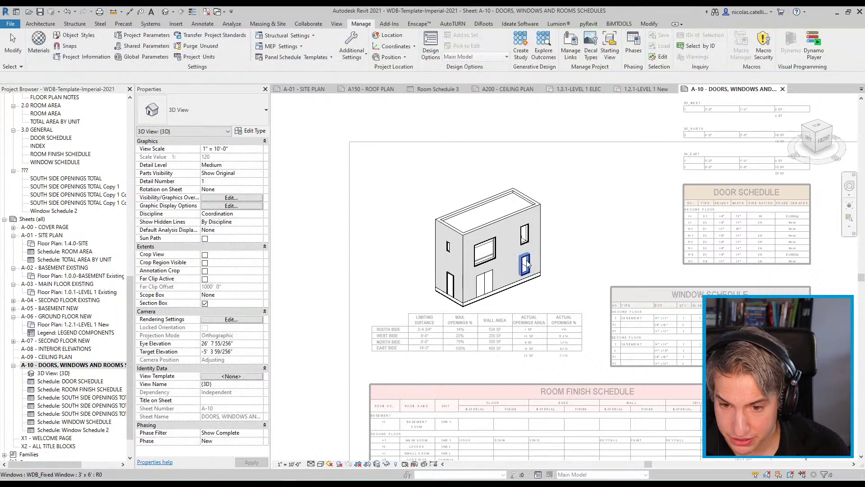
pyautogui.click(526, 264)
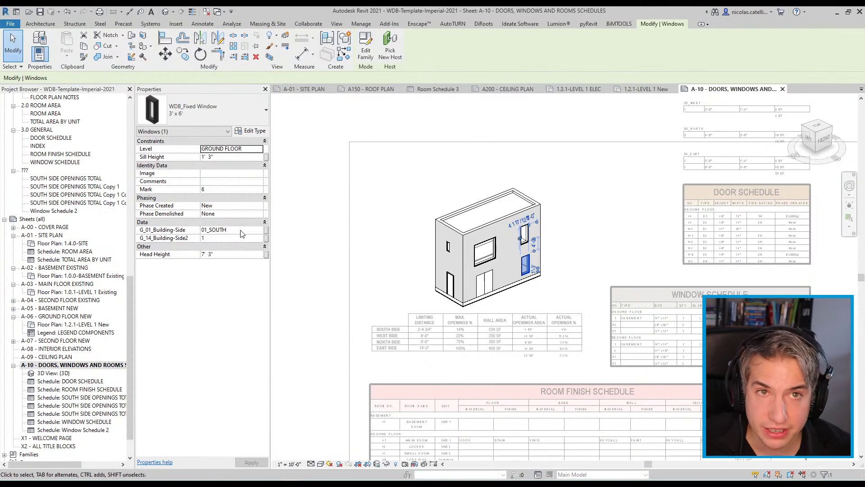
pyautogui.click(215, 237)
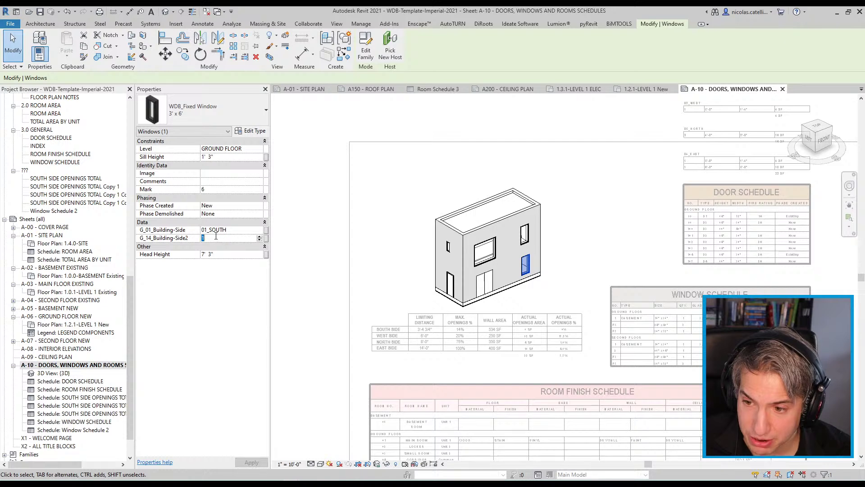
pyautogui.click(484, 251)
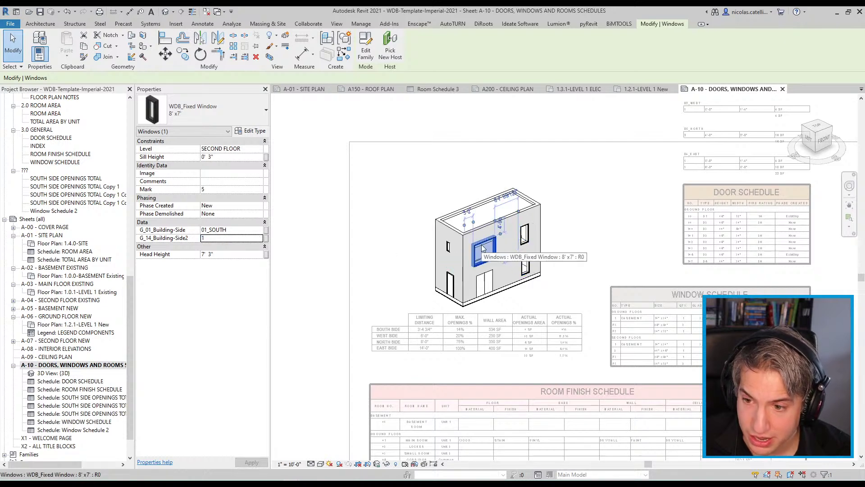
pyautogui.click(535, 237)
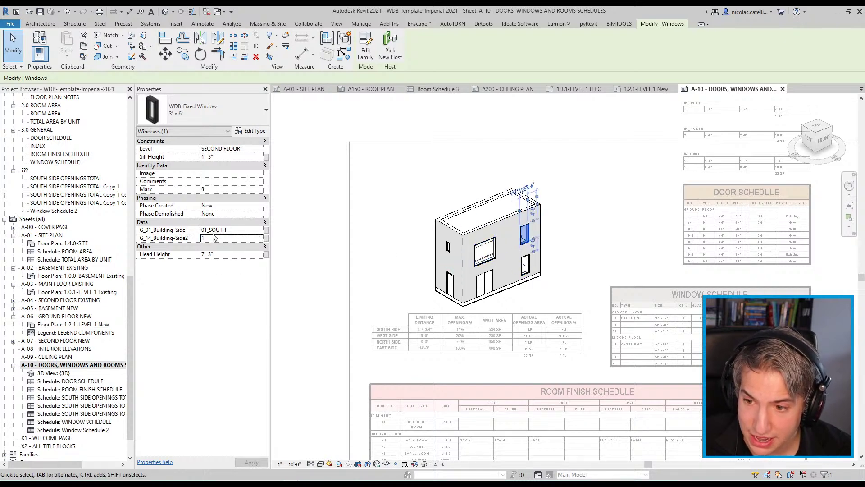
pyautogui.click(328, 260)
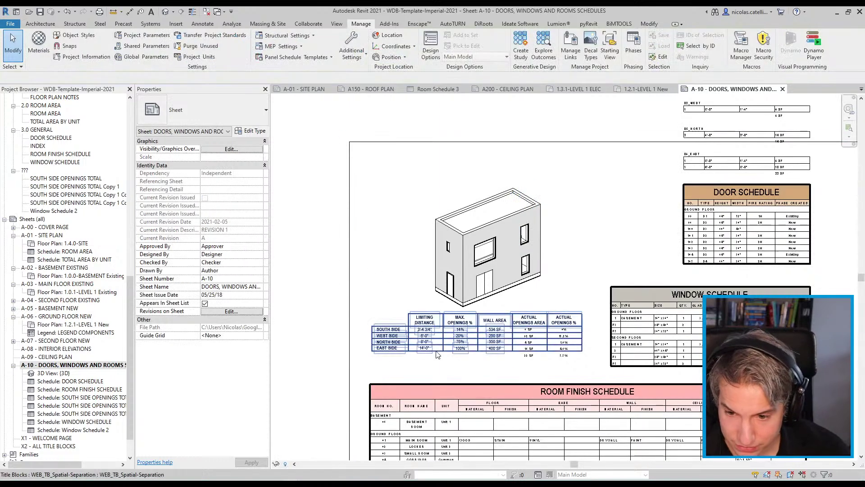
# - Examine which parts of the spatial separation table come from the openings schedules and which from the WEB_TB_Spatial-Separation title block
pyautogui.scroll(5, 436, 355)
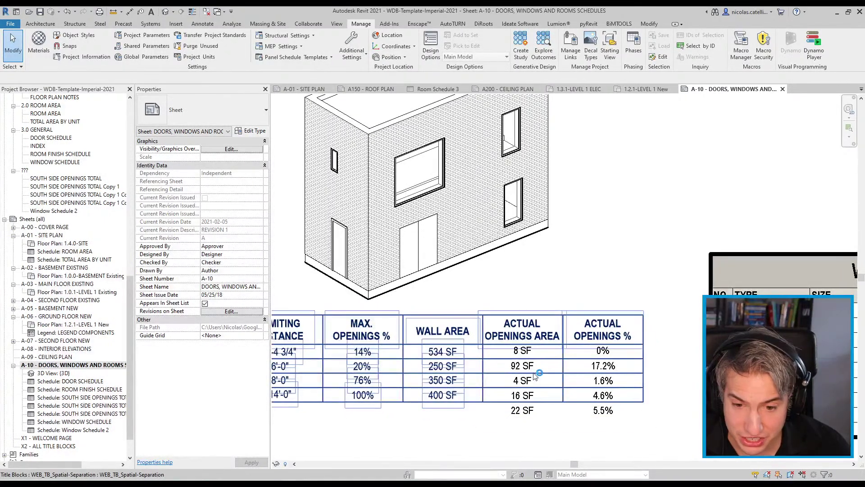
pyautogui.scroll(-3, 605, 363)
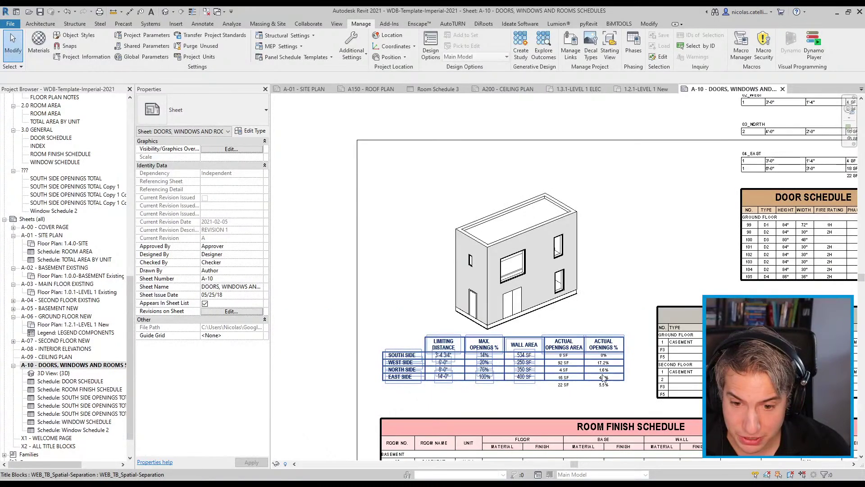
pyautogui.click(551, 390)
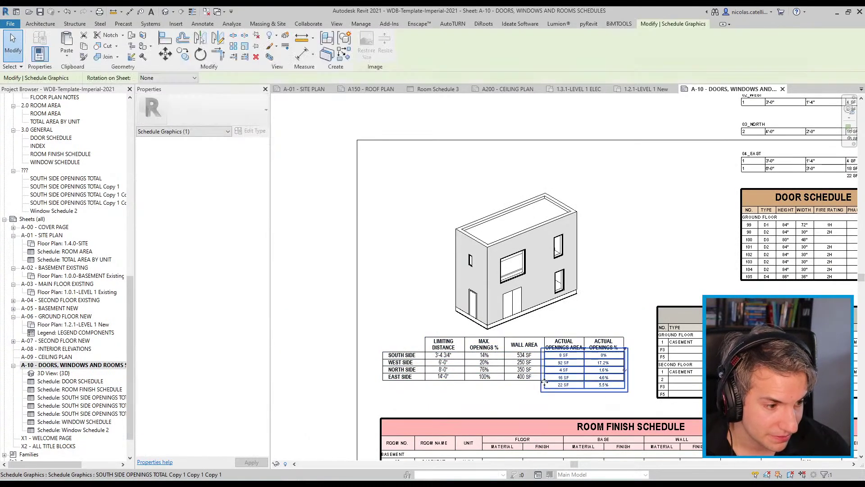
pyautogui.click(520, 362)
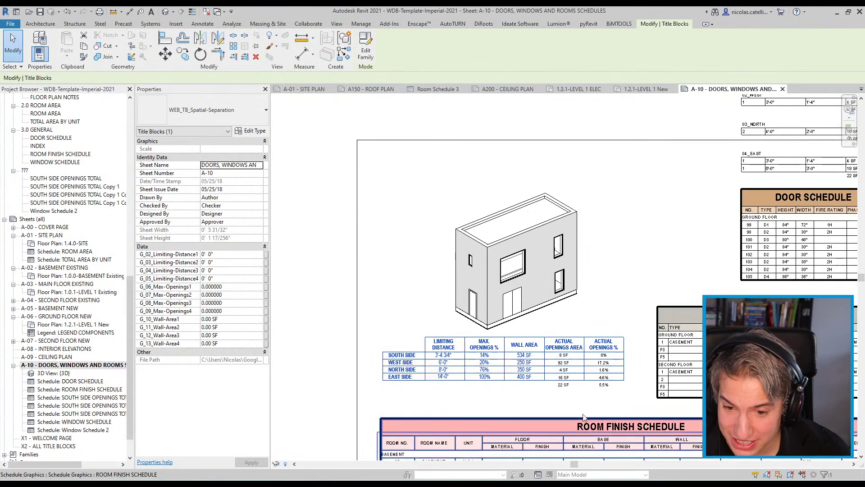
pyautogui.scroll(2, 550, 398)
pyautogui.scroll(3, 559, 393)
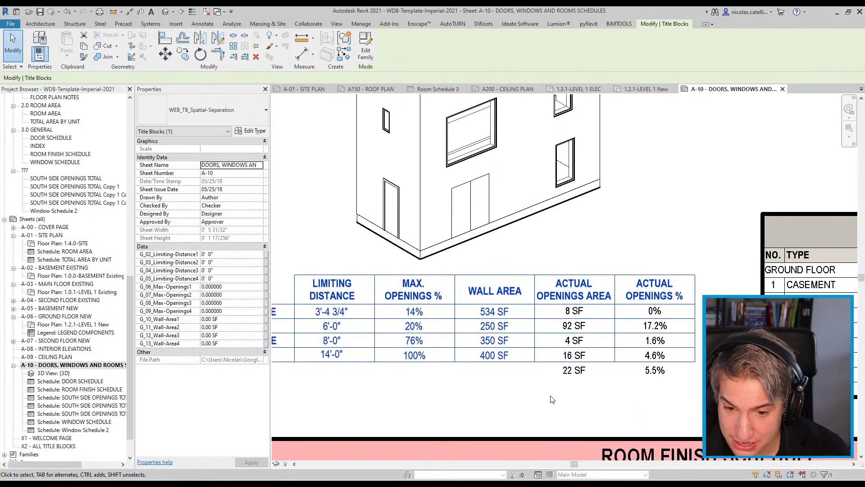
pyautogui.click(579, 381)
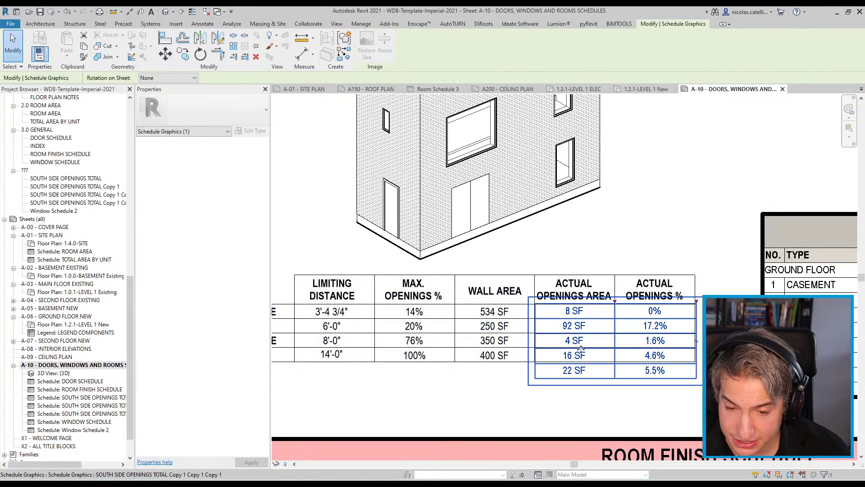
pyautogui.click(496, 363)
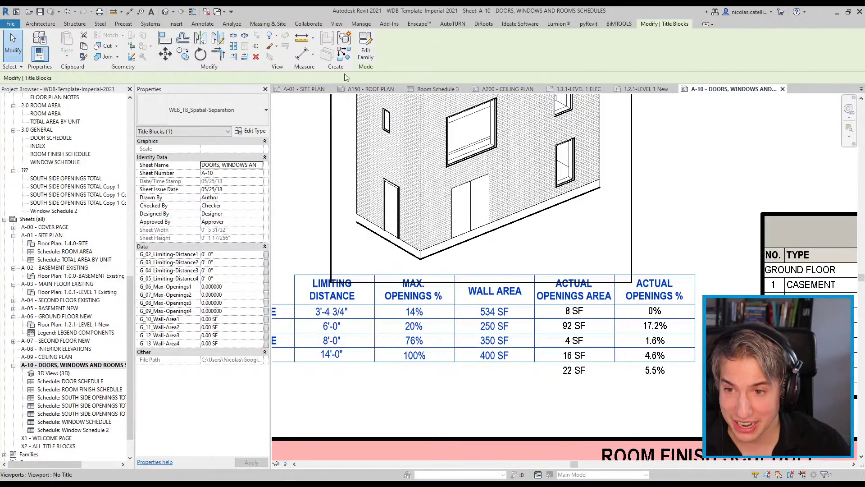
# - Open the WEB_TB_Spatial-Separation family for editing, inspect its West Side labels, and return to the A-10 sheet
pyautogui.click(365, 54)
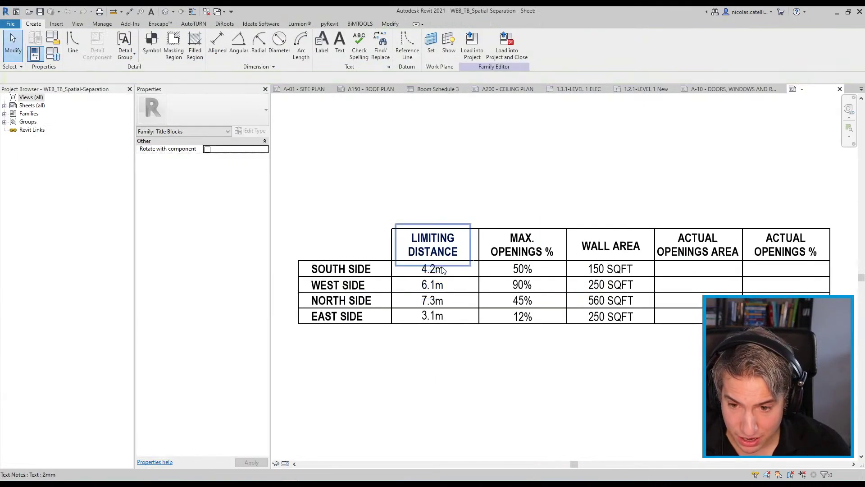
pyautogui.click(432, 285)
pyautogui.click(523, 285)
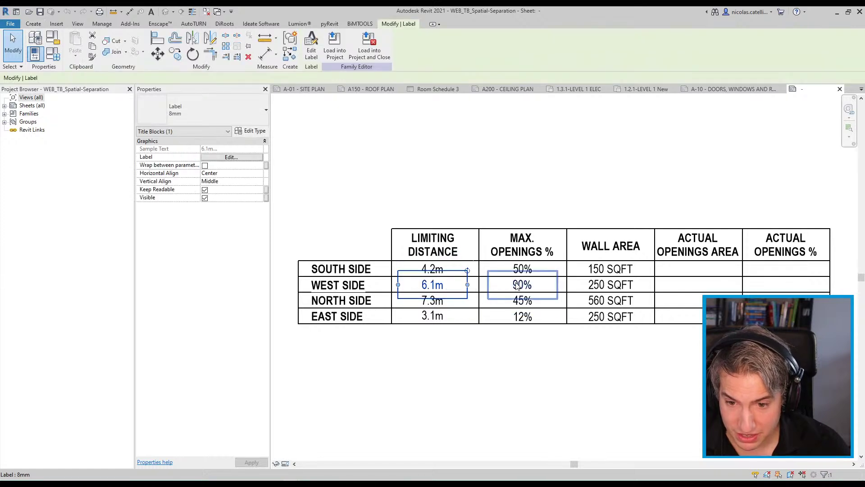
pyautogui.click(605, 284)
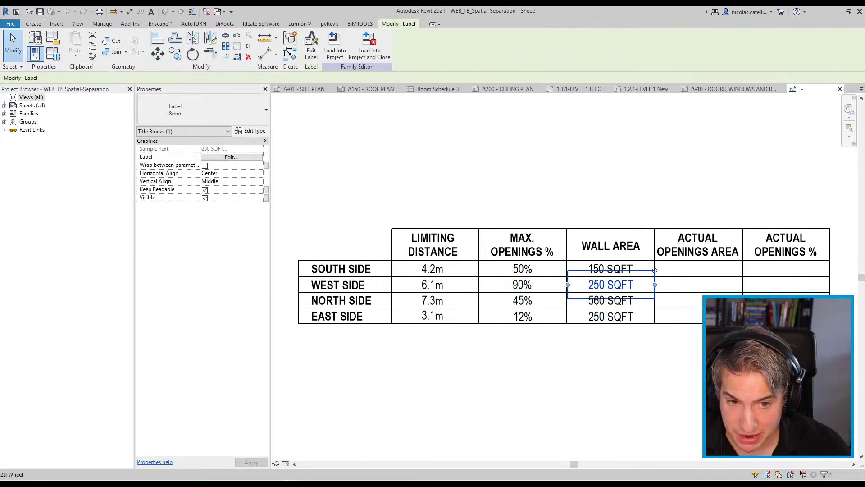
pyautogui.click(740, 89)
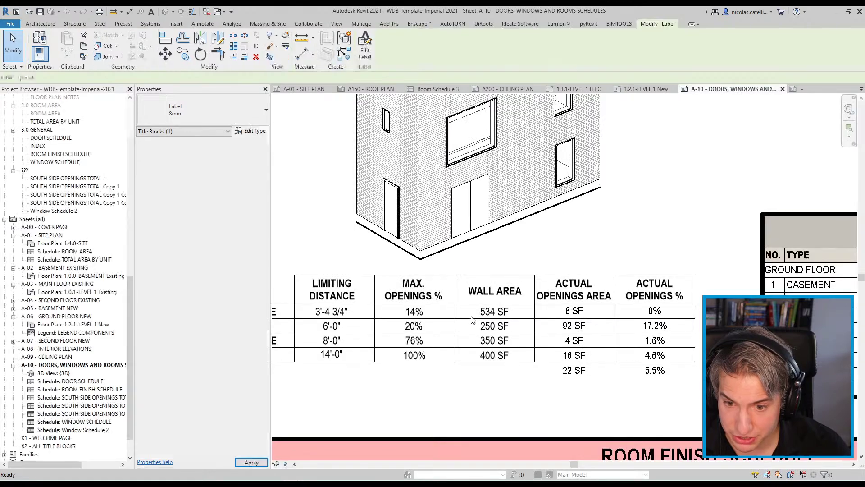
# - In the spatial separation table, set the West Side limiting distance to 4'-0" and its max openings to 30%
pyautogui.click(626, 323)
pyautogui.scroll(2, 627, 301)
pyautogui.click(609, 306)
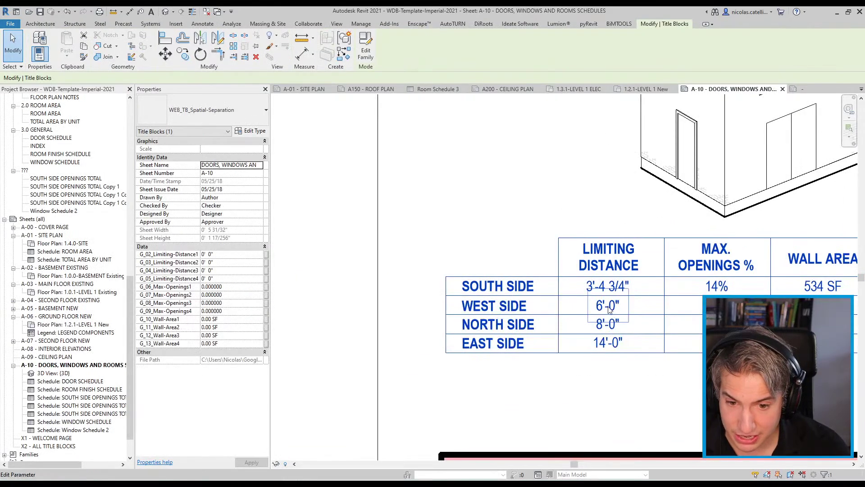
pyautogui.write('4')
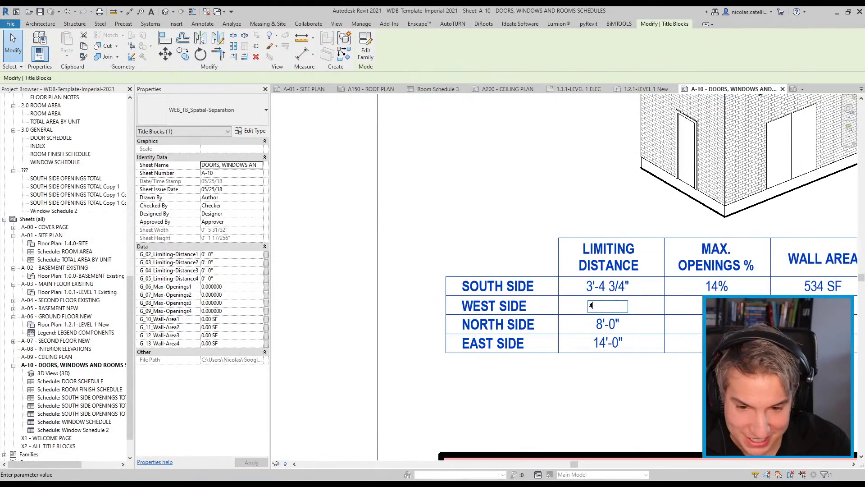
pyautogui.click(592, 219)
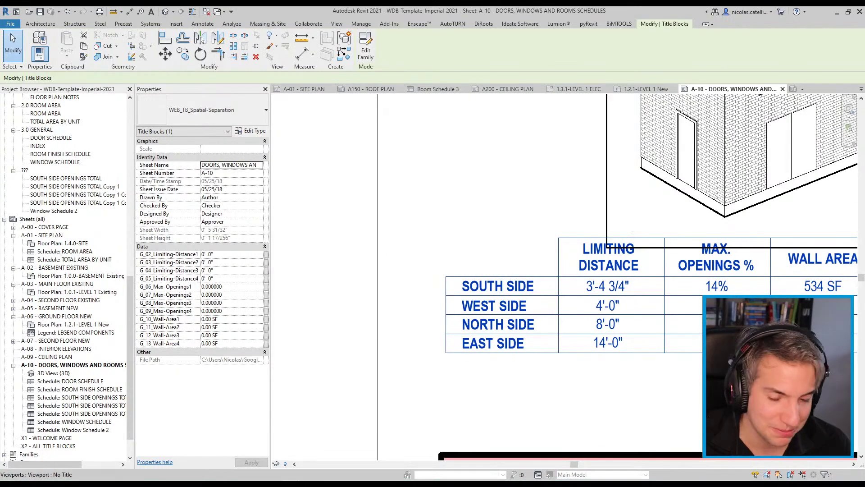
pyautogui.click(712, 305)
pyautogui.write('3')
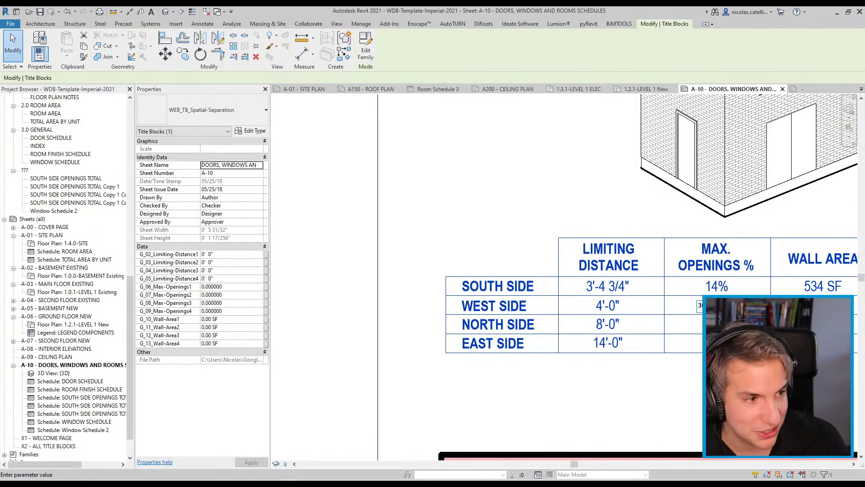
pyautogui.click(635, 200)
# - In the spatial separation table, set the wall areas to 400 SF for West Side, 76 SF for North Side and 45 SF for East Side
pyautogui.moveTo(636, 199); pyautogui.dragTo(277, 227, button='middle')
pyautogui.click(660, 332)
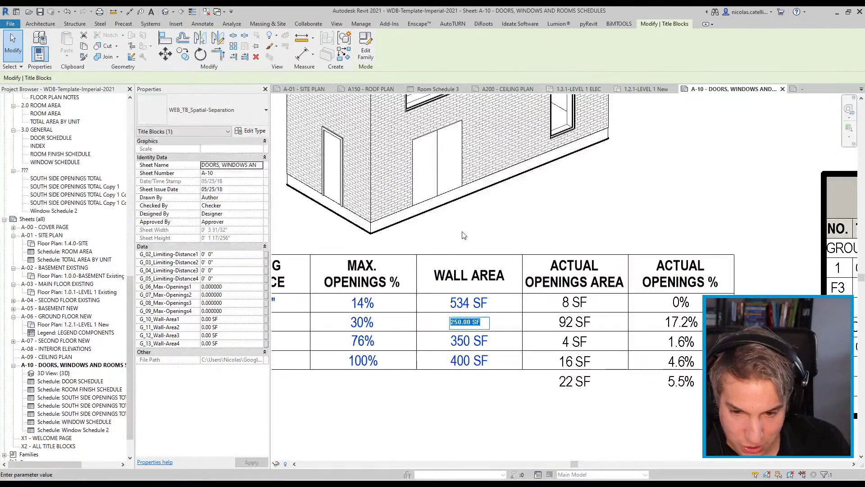
pyautogui.write('400')
pyautogui.press('Return')
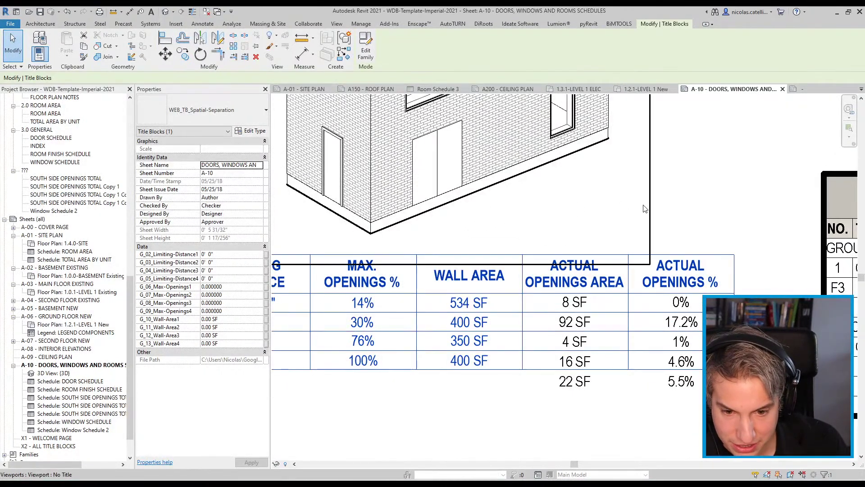
pyautogui.click(470, 341)
pyautogui.write('76')
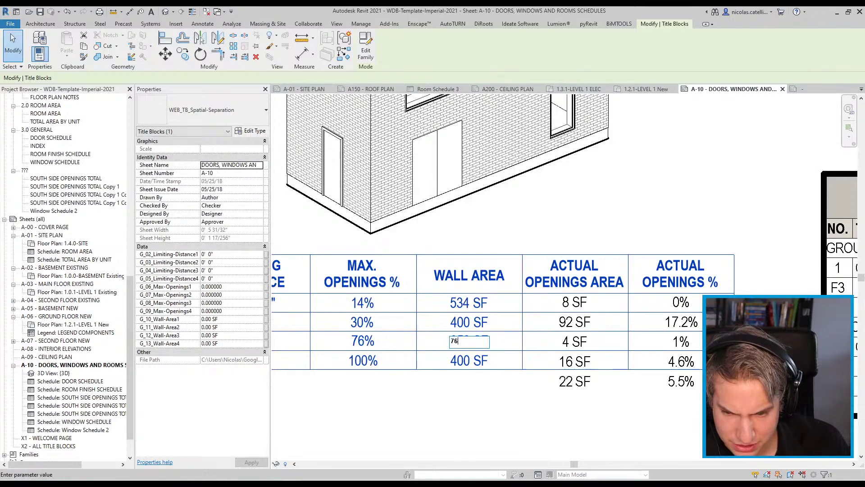
pyautogui.press('Return')
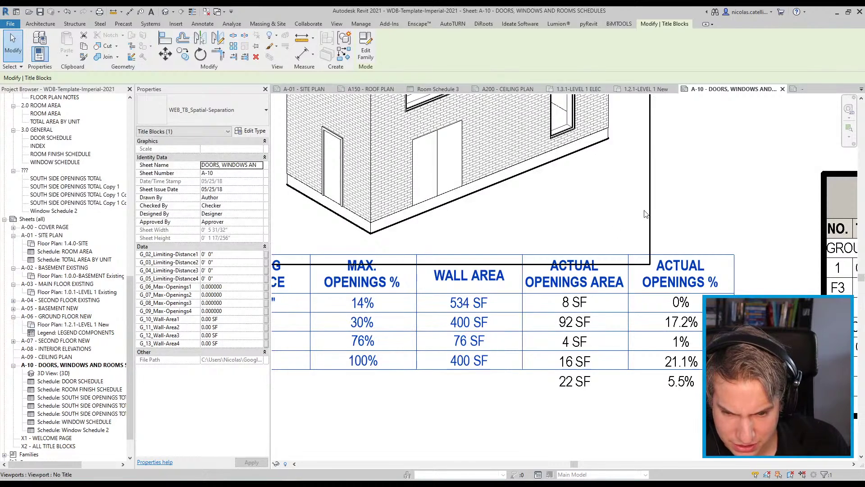
pyautogui.click(470, 360)
pyautogui.write('45')
pyautogui.press('Return')
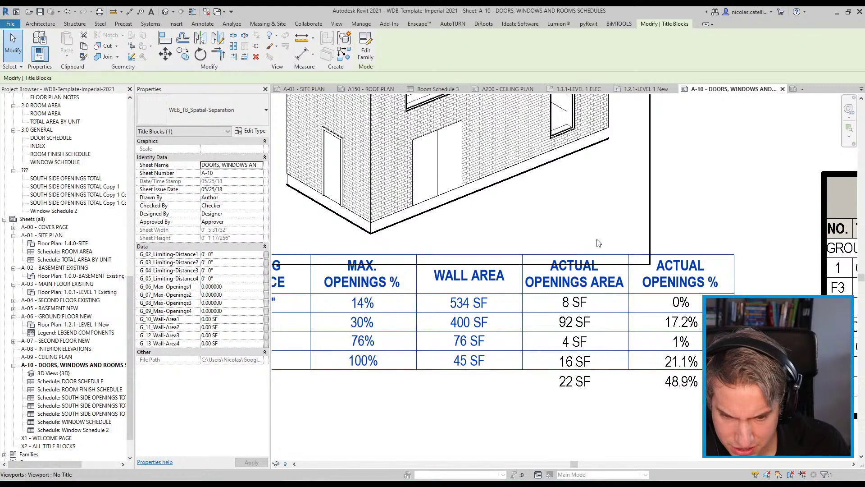
pyautogui.press('Escape')
# - Compare the wall areas with the actual openings areas and percentages in the spatial separation table
pyautogui.scroll(-2, 598, 243)
pyautogui.scroll(1, 506, 406)
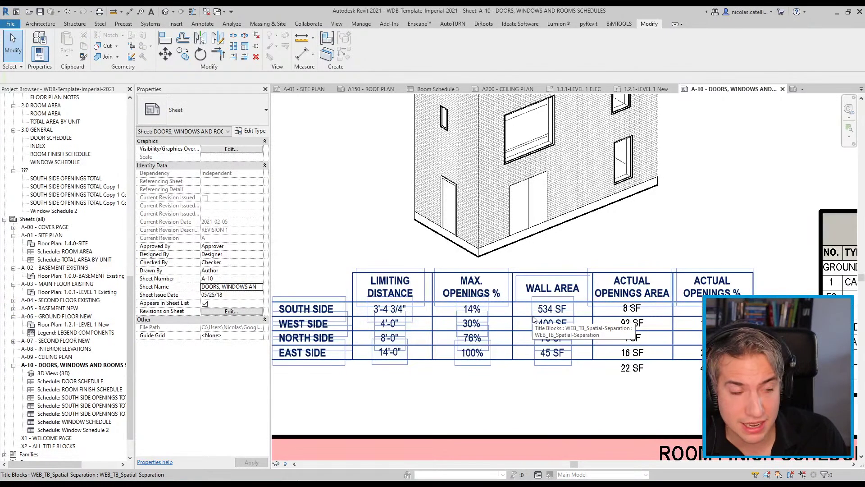
pyautogui.moveTo(718, 427); pyautogui.dragTo(667, 389, button='middle')
pyautogui.scroll(4, 481, 282)
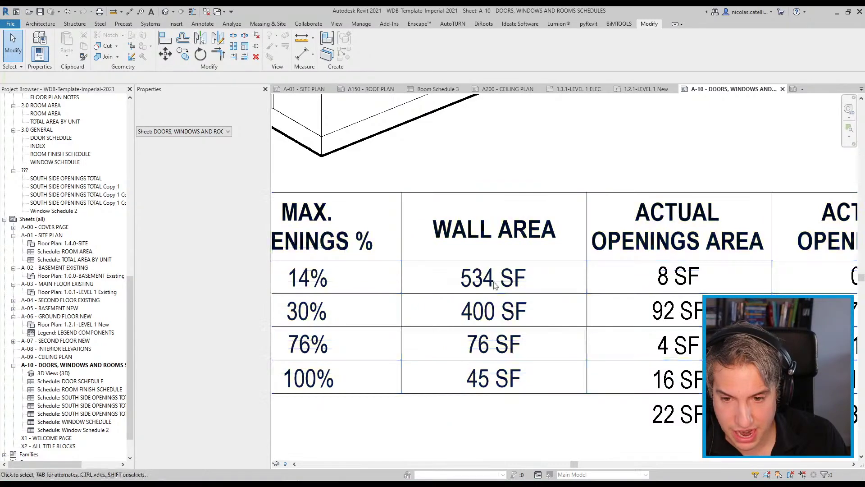
pyautogui.scroll(-2, 453, 269)
pyautogui.moveTo(735, 360); pyautogui.dragTo(676, 367, button='middle')
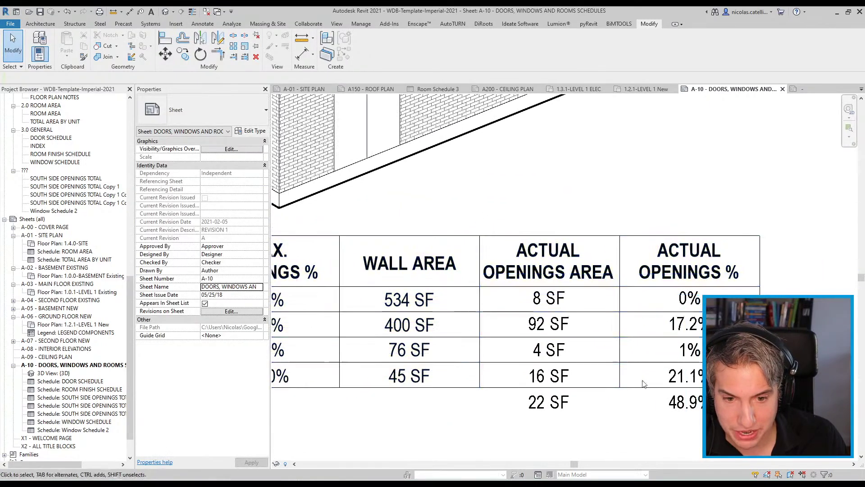
pyautogui.scroll(-3, 675, 366)
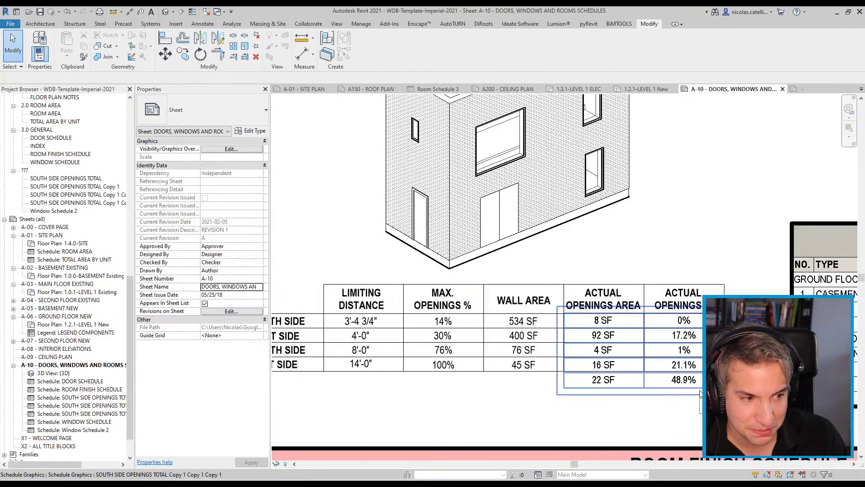
pyautogui.moveTo(704, 415); pyautogui.dragTo(682, 405, button='middle')
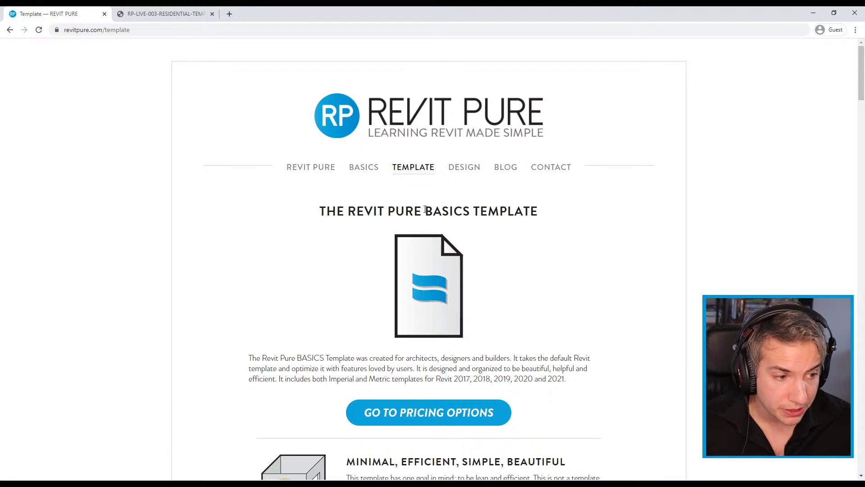
# - Switch to the browser and review the Revit Pure BASICS Template page down to its purchase options
pyautogui.scroll(-15, 537, 320)
pyautogui.scroll(-20, 457, 314)
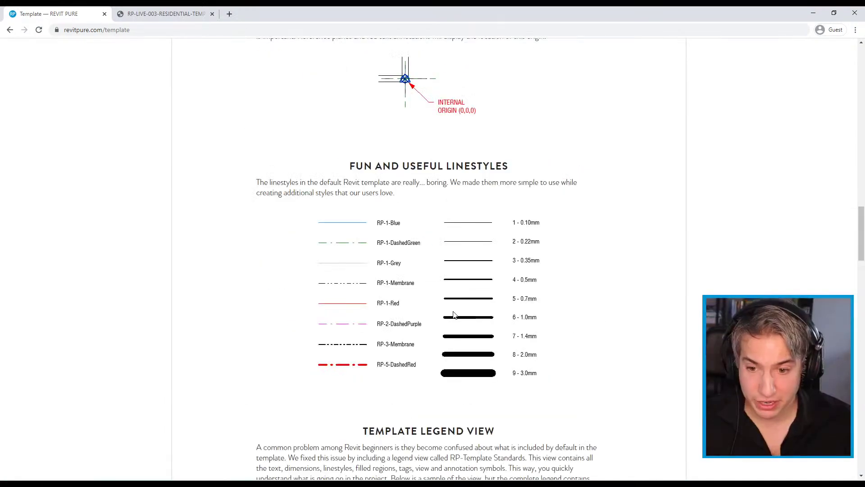
pyautogui.scroll(-15, 558, 356)
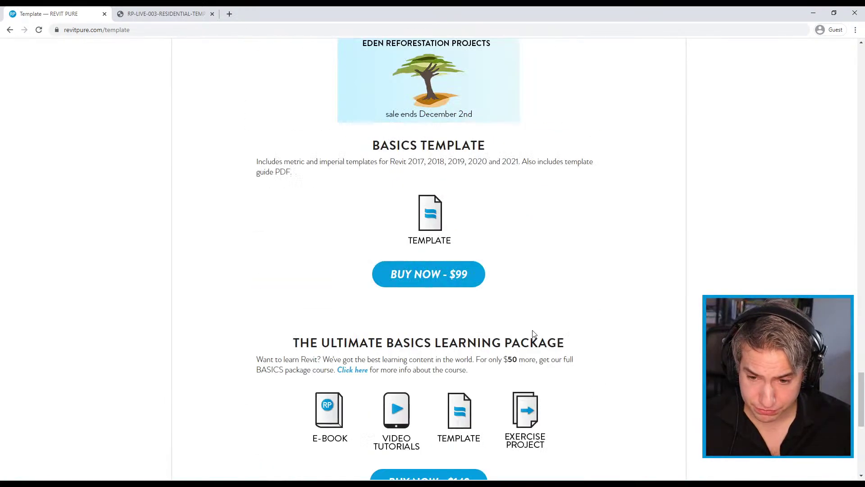
pyautogui.scroll(5, 676, 396)
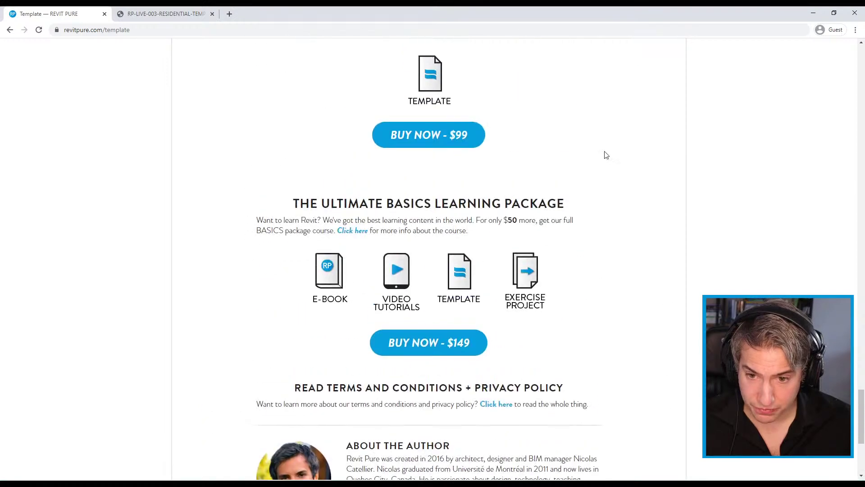
pyautogui.scroll(20, 496, 151)
# - Open the site's BASICS page and examine the free first chapter offer and the Premium, Ultimate and Design + BASICS packages
pyautogui.click(371, 168)
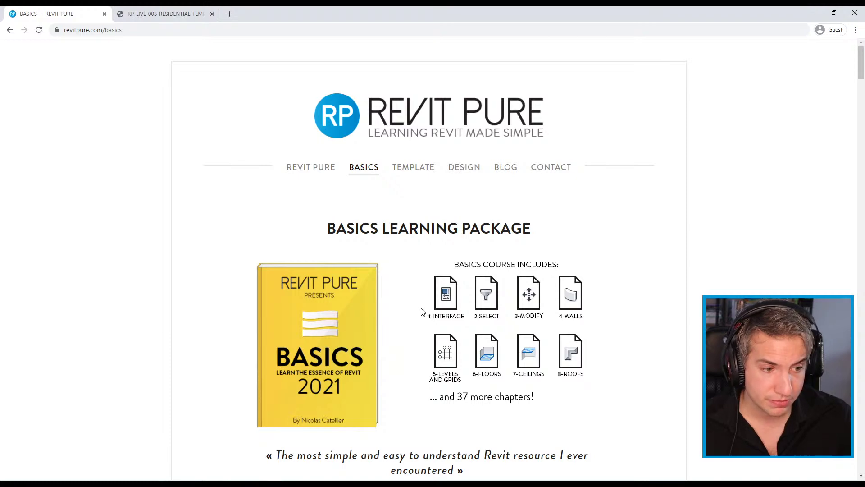
pyautogui.scroll(-9, 423, 311)
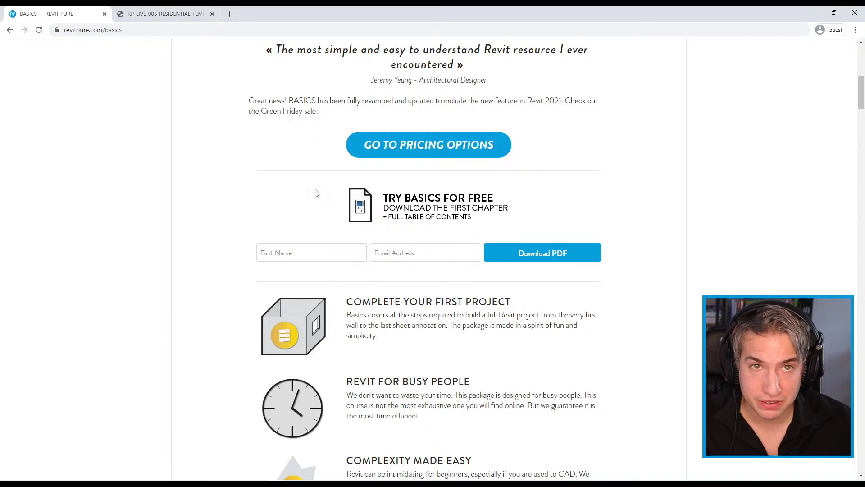
pyautogui.scroll(-20, 379, 350)
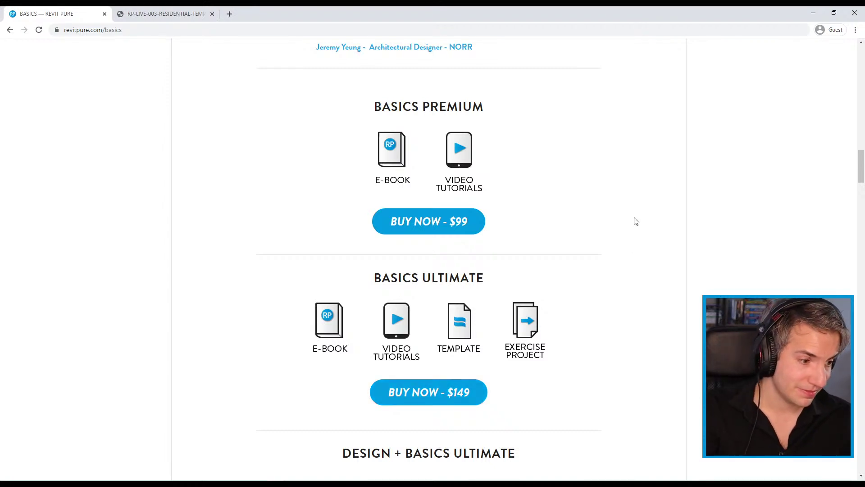
pyautogui.scroll(-5, 613, 297)
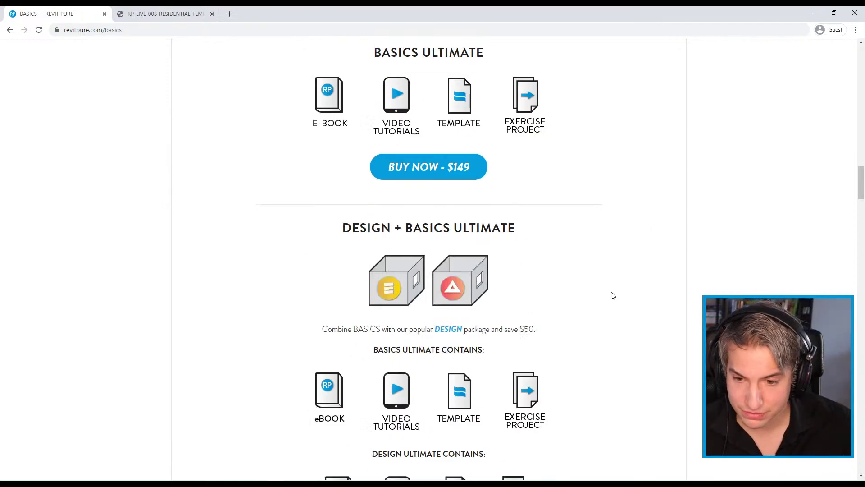
pyautogui.scroll(-5, 709, 293)
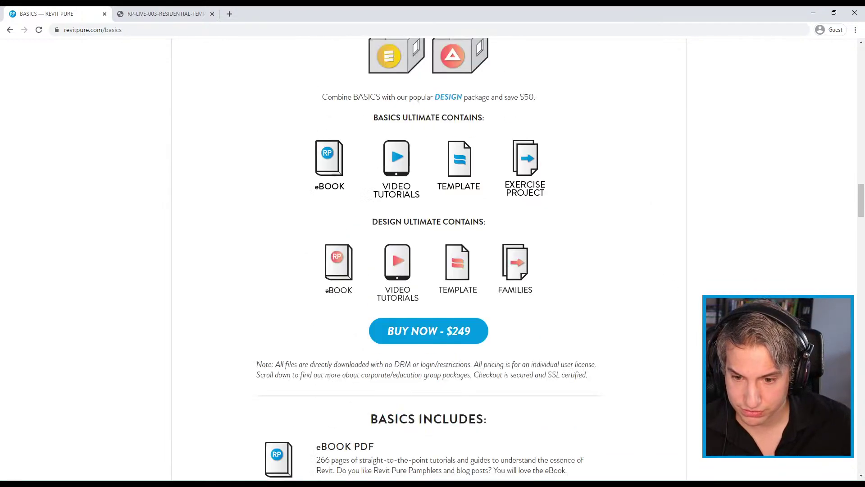
pyautogui.scroll(2, 710, 293)
pyautogui.scroll(4, 710, 280)
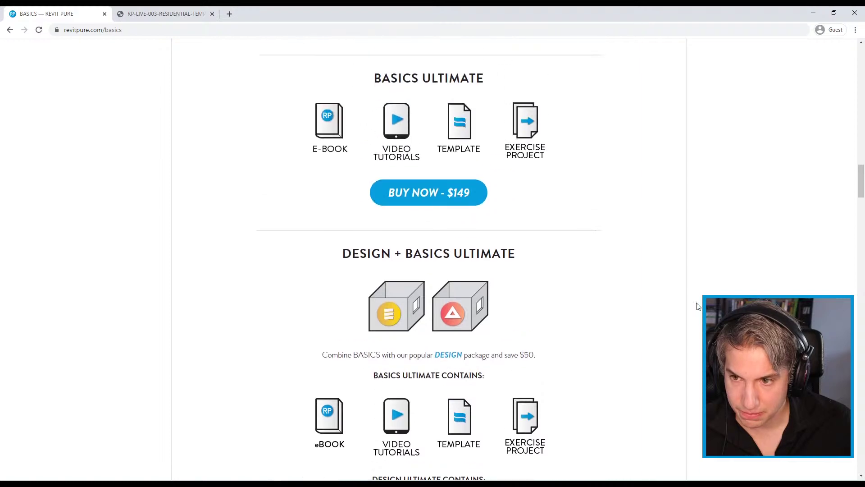
pyautogui.scroll(20, 690, 145)
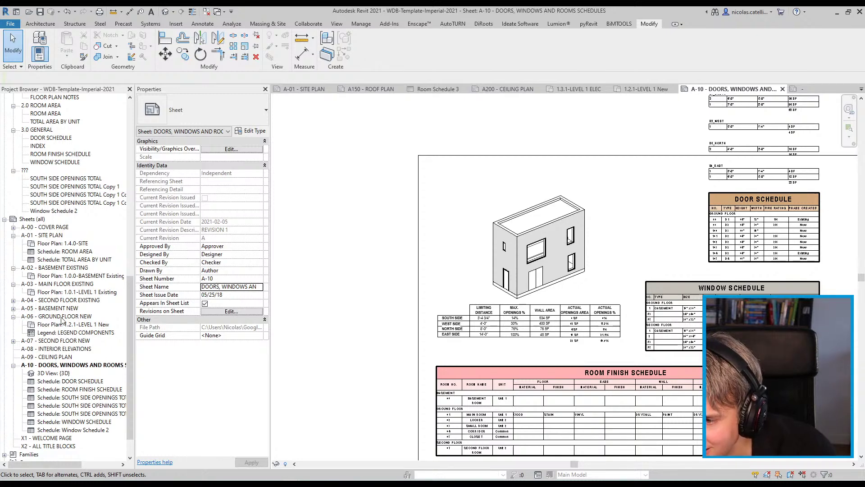
# - Back in Revit, open the A-03 - MAIN FLOOR EXISTING sheet, dismiss the save reminder, and return to the A-10 sheet
pyautogui.doubleClick(64, 284)
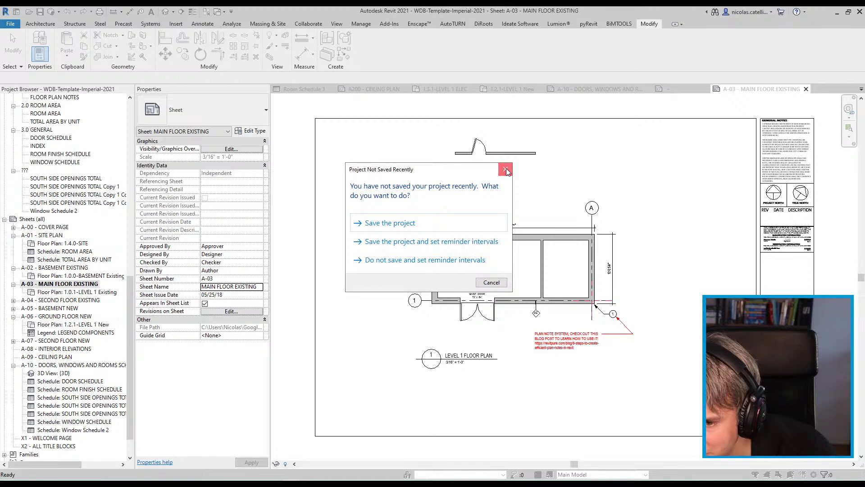
pyautogui.click(506, 170)
pyautogui.doubleClick(72, 365)
# - Examine the columns of the door schedule and the window schedule on the sheet, including the window glass area
pyautogui.scroll(4, 800, 216)
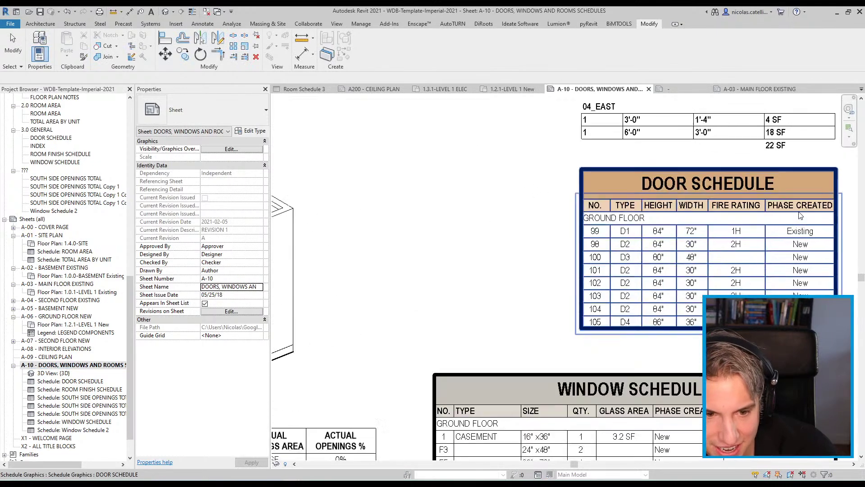
pyautogui.scroll(2, 801, 215)
pyautogui.scroll(2, 669, 268)
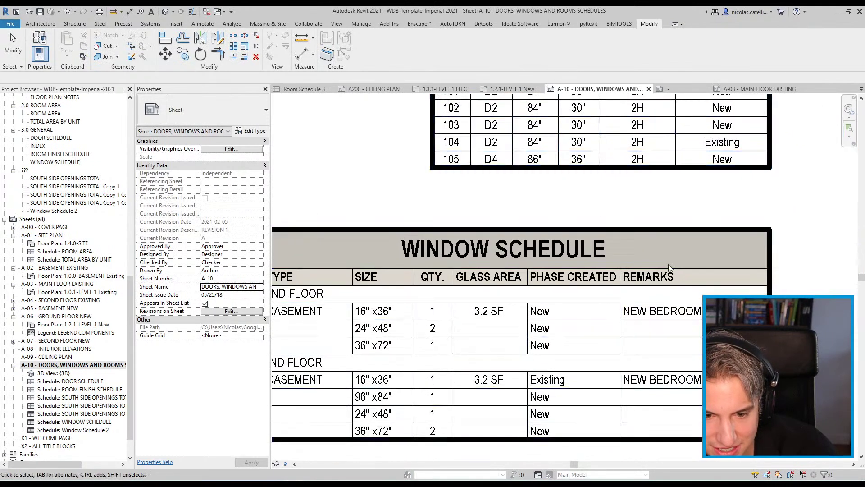
pyautogui.scroll(-3, 669, 268)
pyautogui.scroll(2, 562, 284)
pyautogui.click(563, 284)
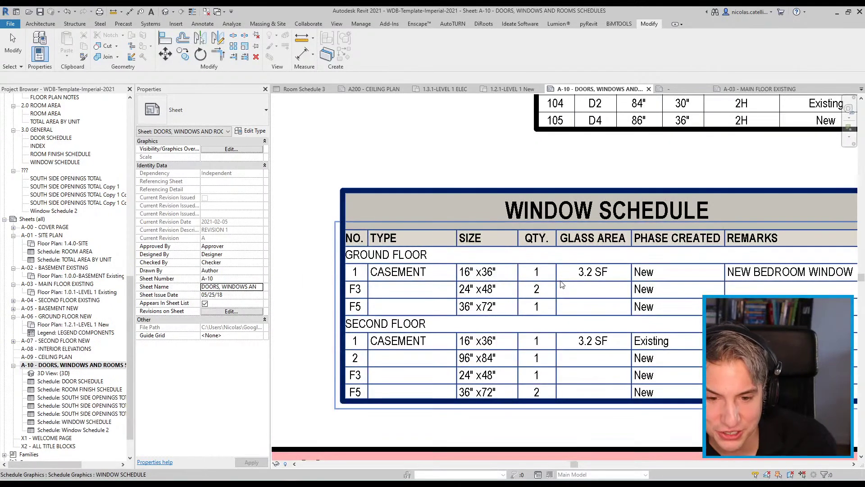
pyautogui.click(598, 244)
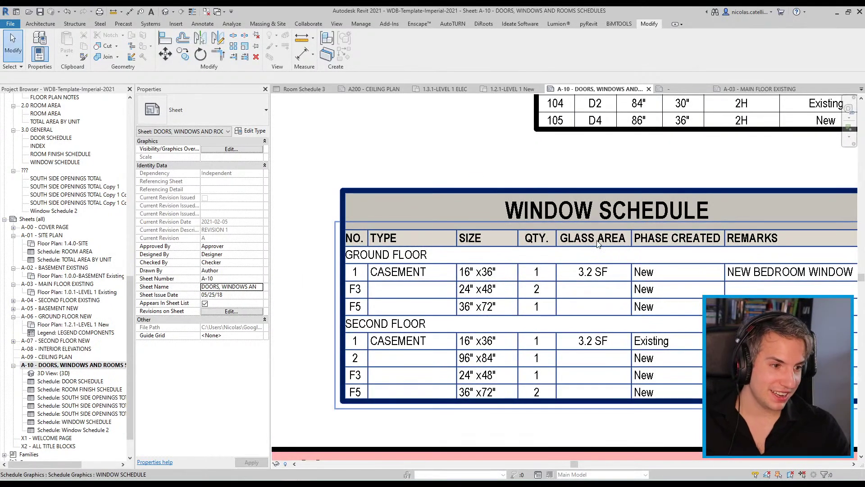
pyautogui.moveTo(598, 243); pyautogui.dragTo(542, 244, button='middle')
# - Open the window schedule from the sheet and highlight its ground-floor casement window in the model, closing the Show Element(s) prompt
pyautogui.click(542, 245)
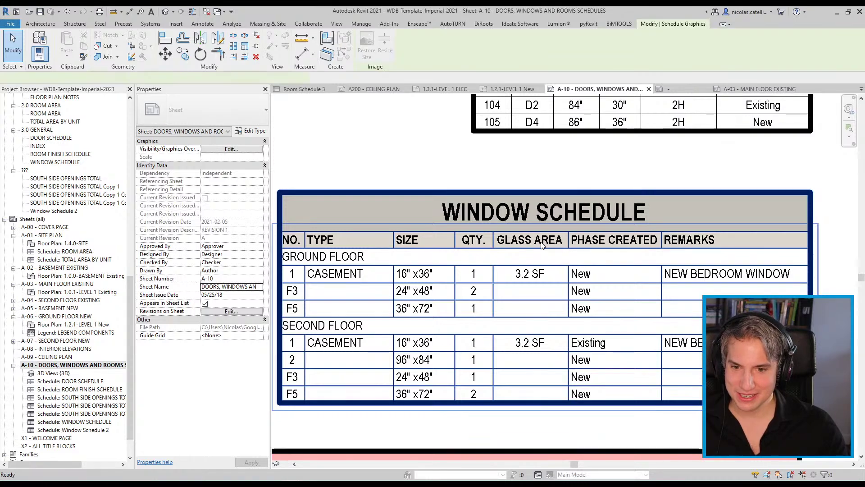
pyautogui.doubleClick(542, 245)
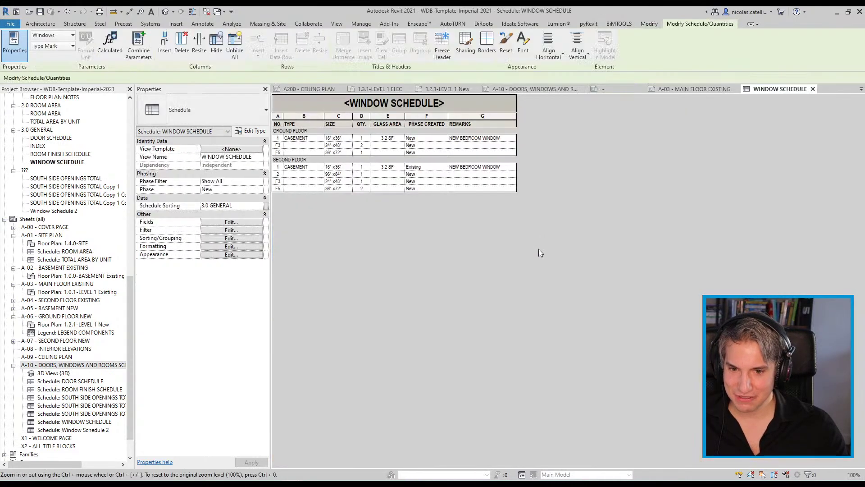
pyautogui.click(390, 139)
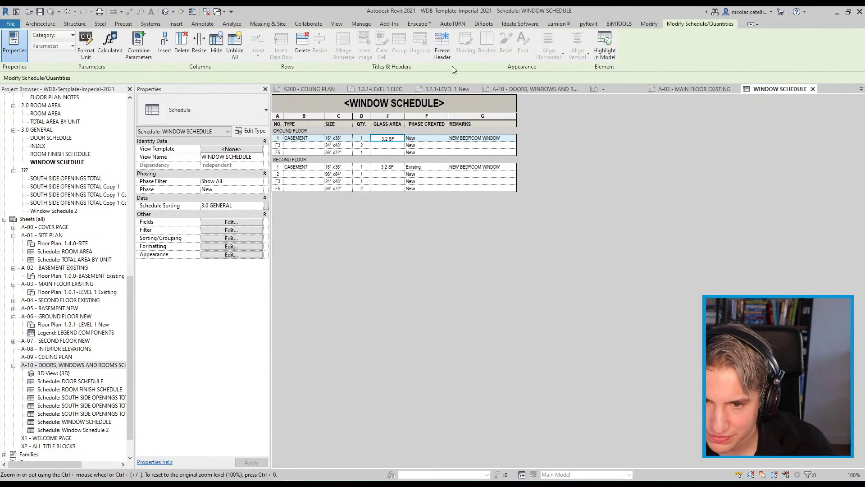
pyautogui.click(604, 46)
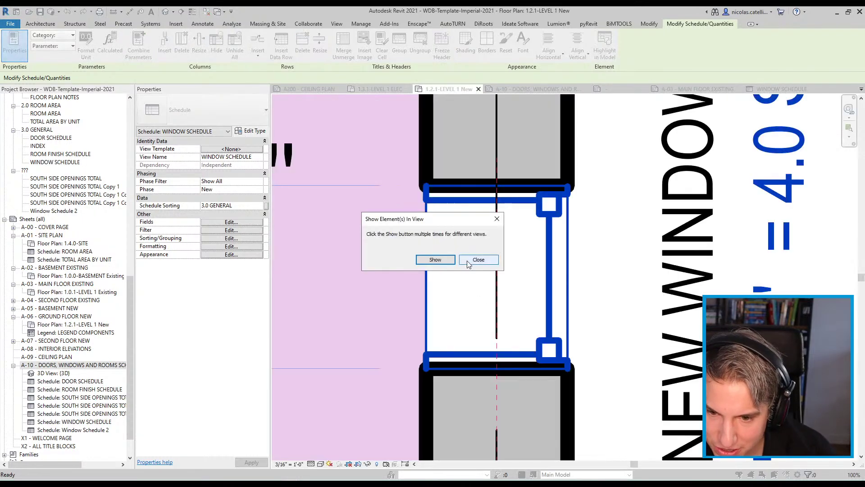
pyautogui.click(479, 260)
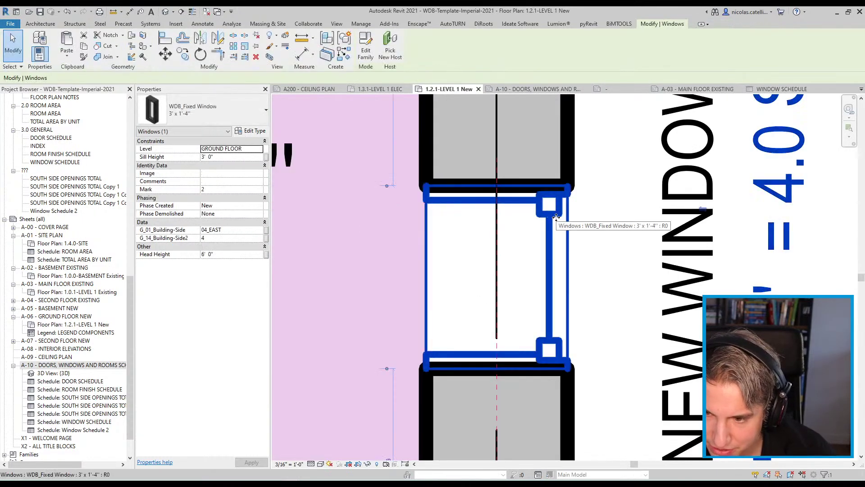
# - Inspect the selected window's type properties, including the W_01_Glass-Area-Percentage parameter, and close them
pyautogui.click(250, 130)
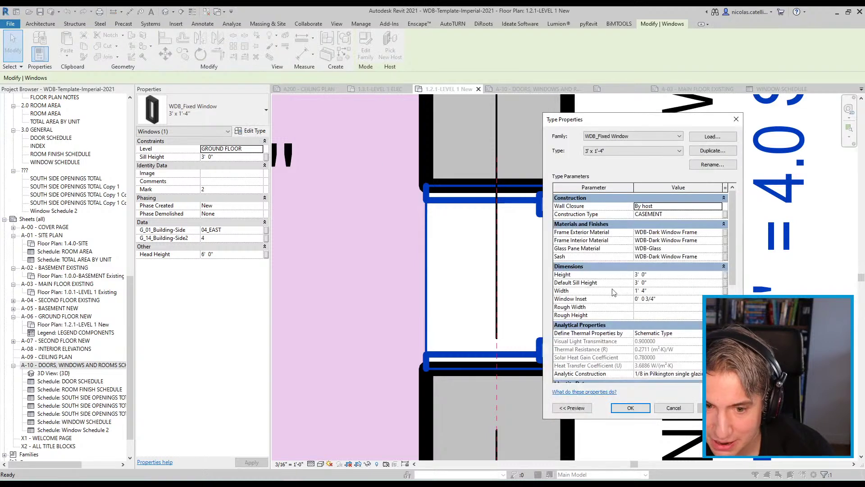
pyautogui.scroll(-5, 613, 293)
pyautogui.moveTo(600, 120); pyautogui.dragTo(221, 82)
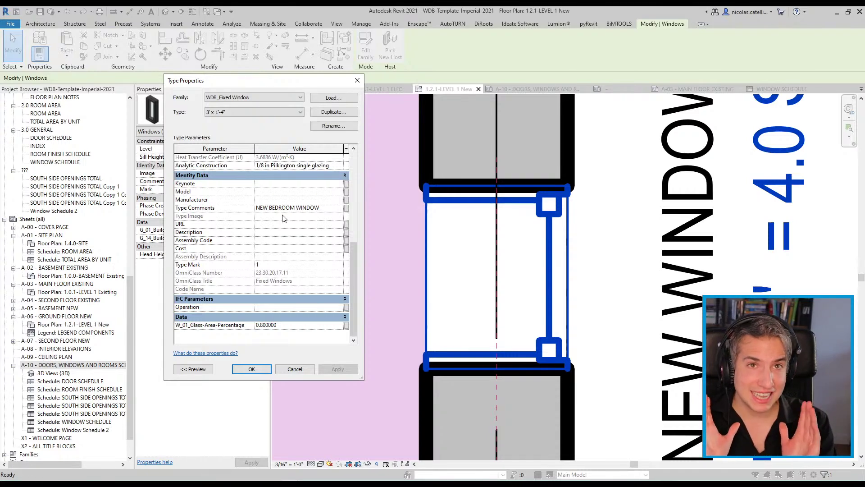
pyautogui.click(251, 369)
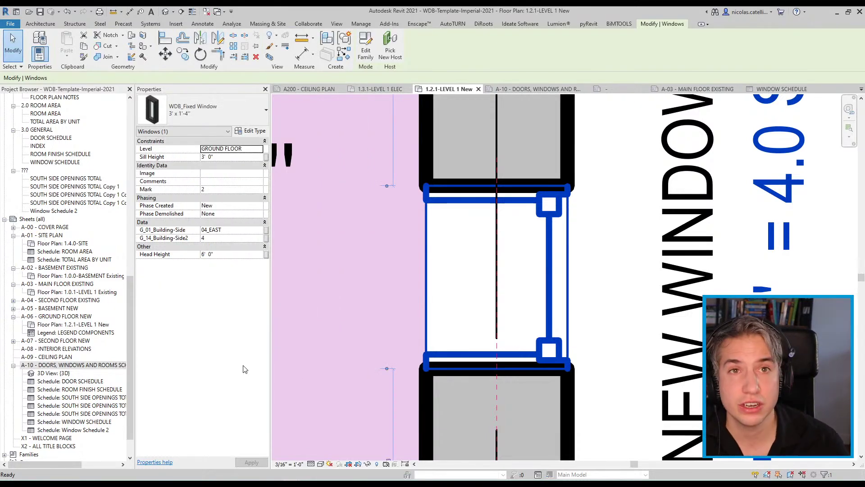